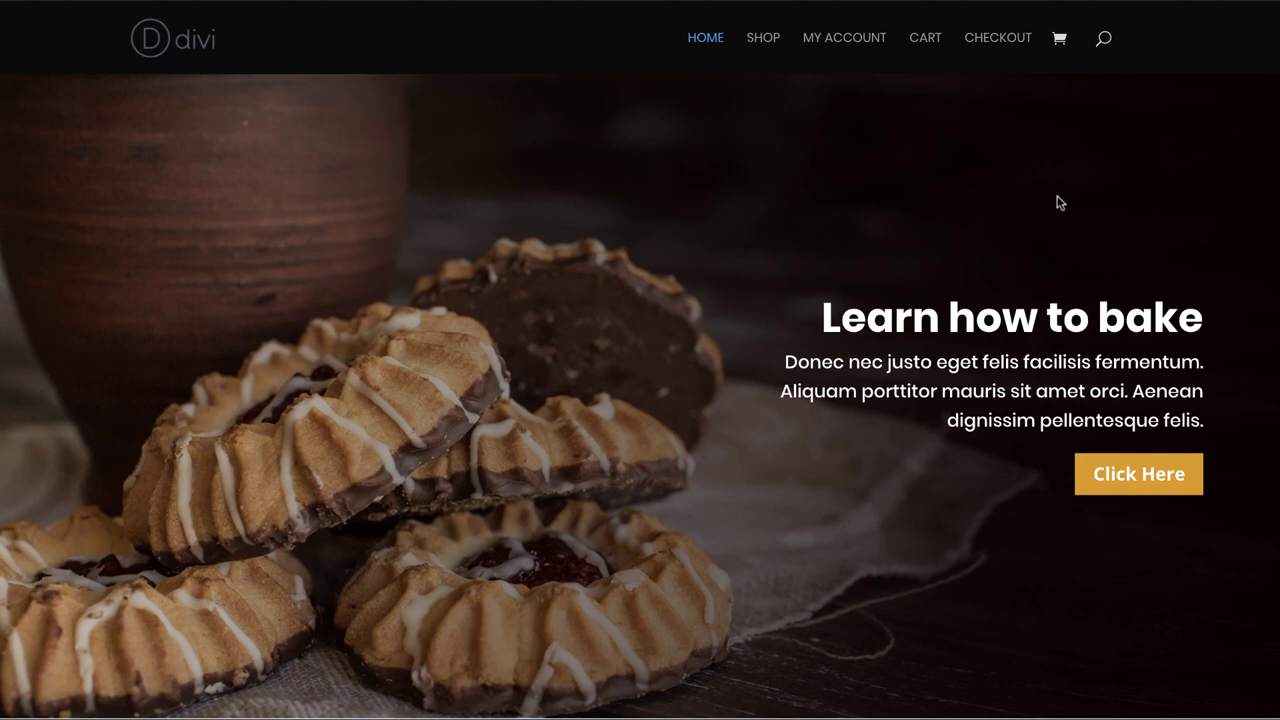
# Step: Browse the home page down to the course list and open the How to make bread course
pyautogui.scroll(-6, 734, 525)
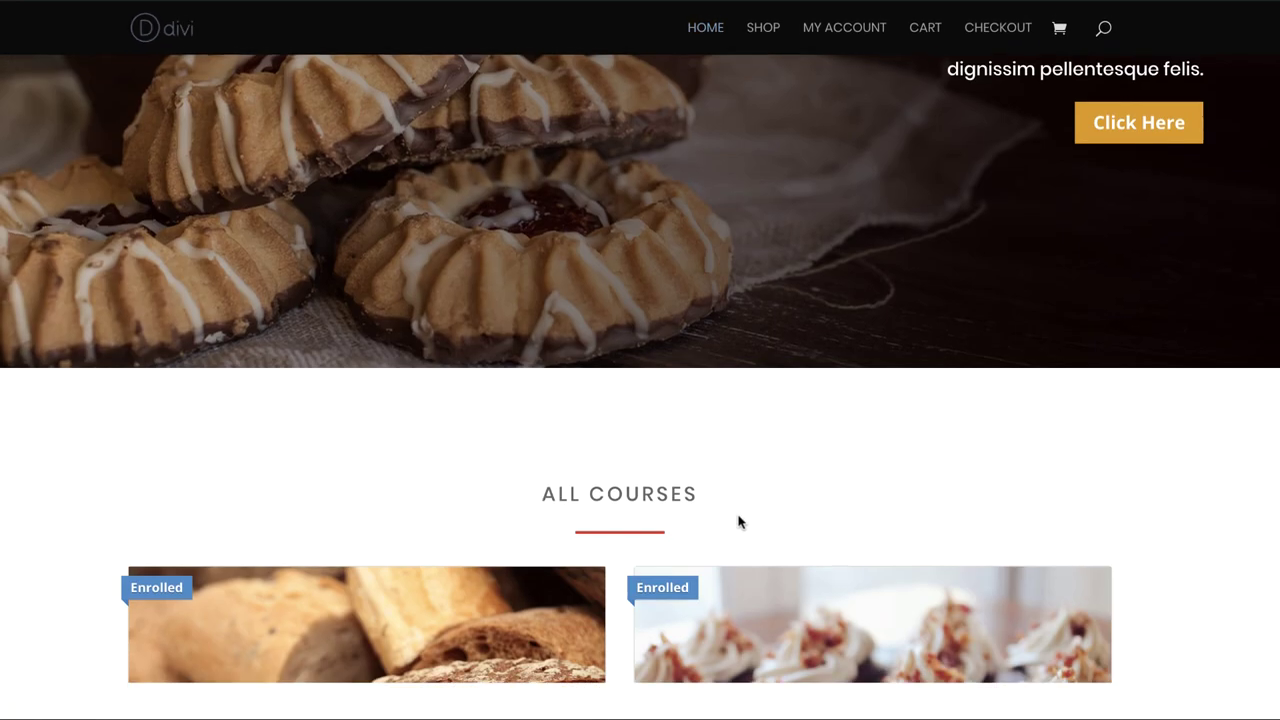
pyautogui.scroll(-1, 741, 522)
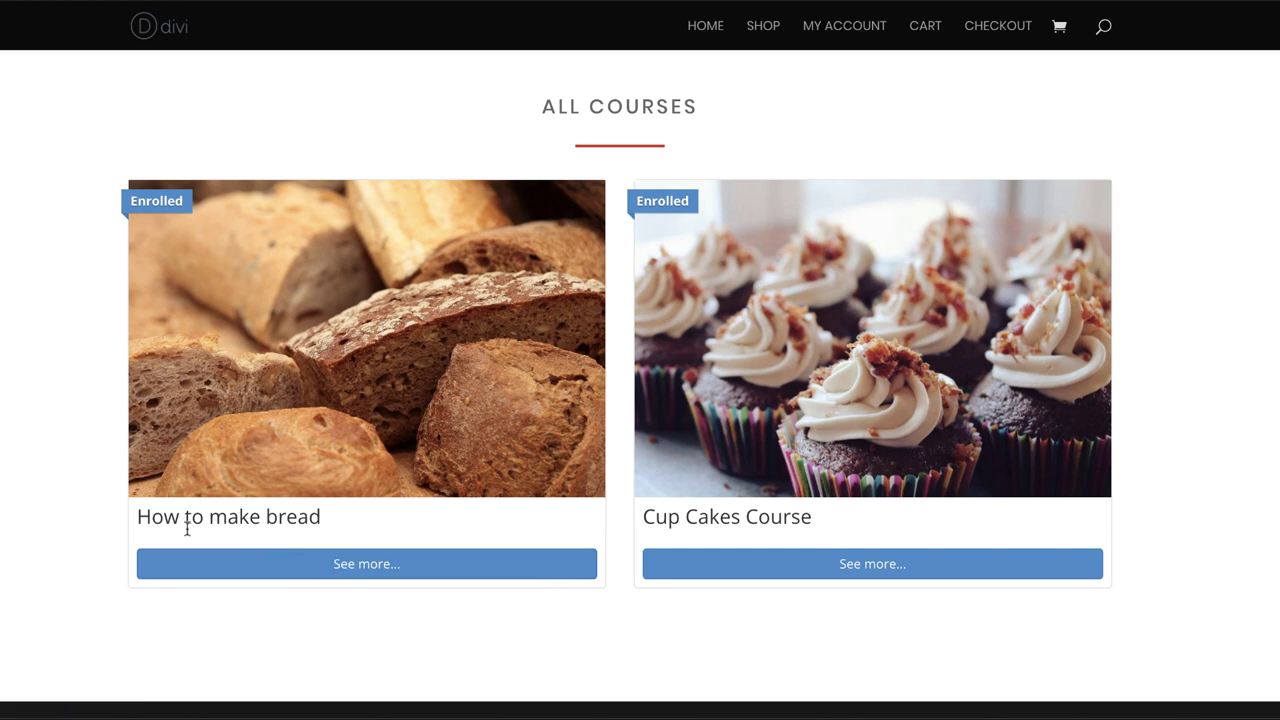
pyautogui.click(345, 564)
# Step: Review the bread course sales page from the video and price down to the testimonials, and choose to buy the course
pyautogui.scroll(1, 1100, 400)
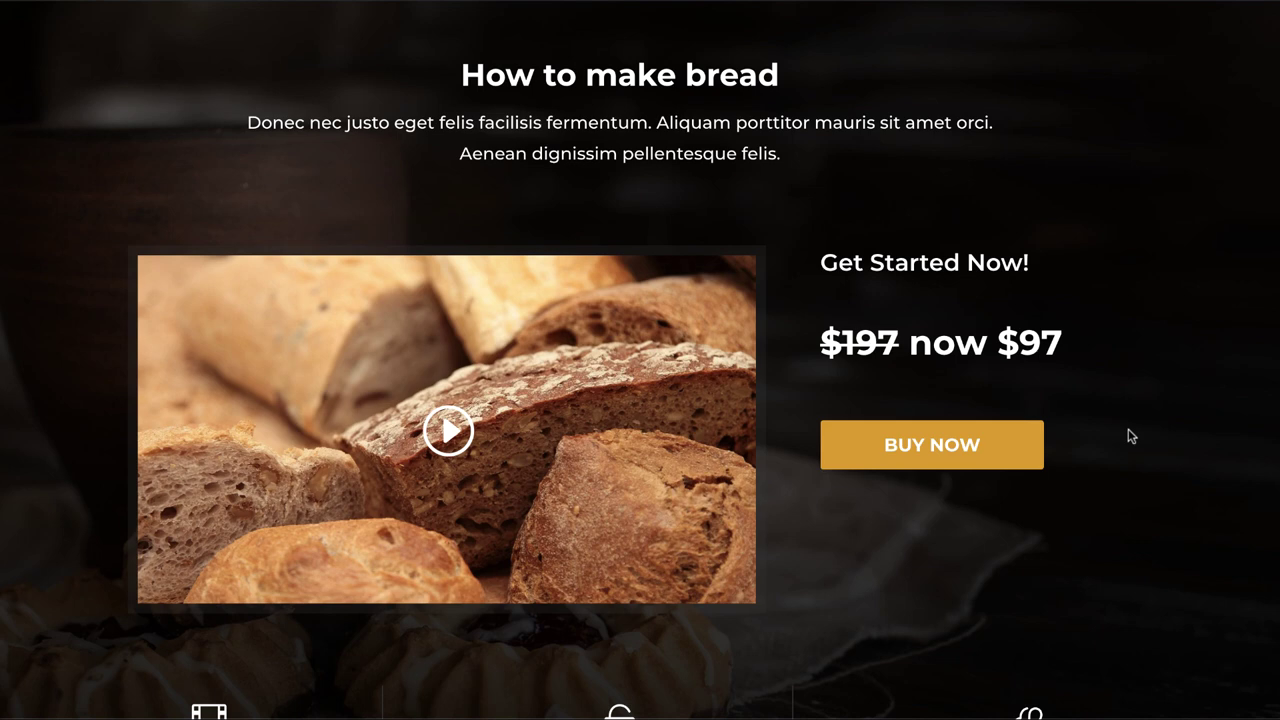
pyautogui.scroll(-1, 1130, 331)
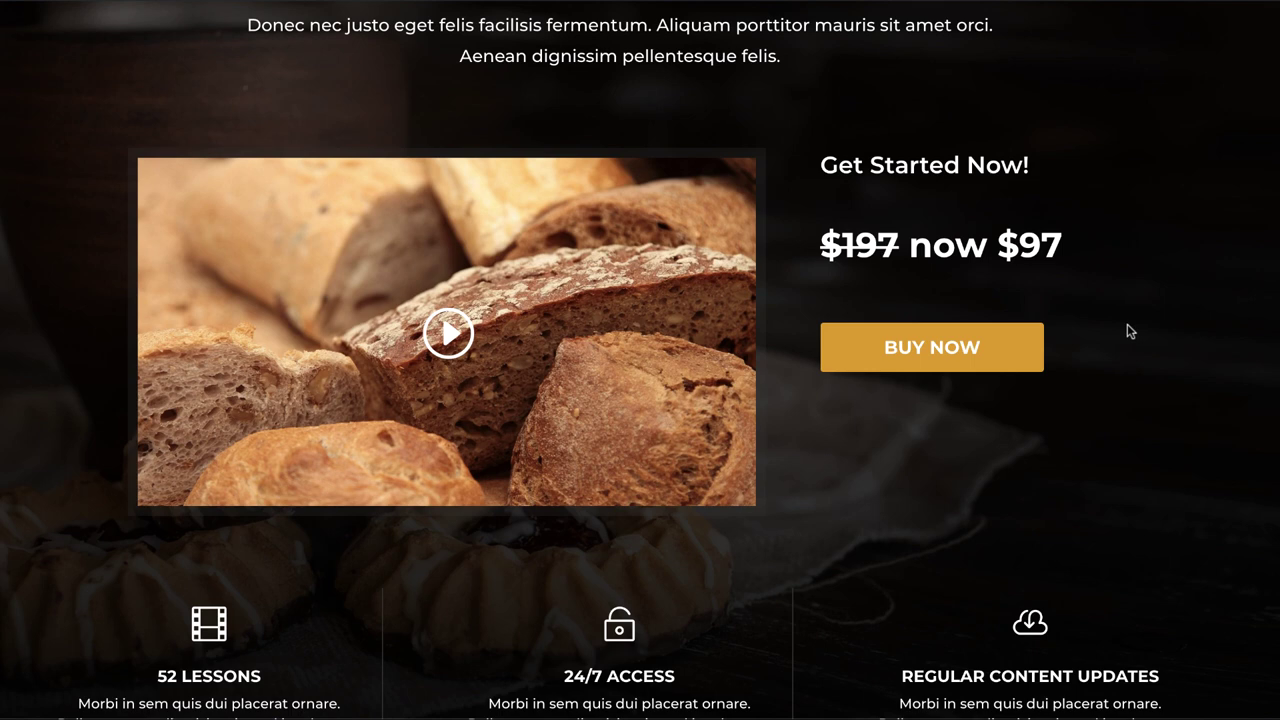
pyautogui.scroll(-3, 1130, 331)
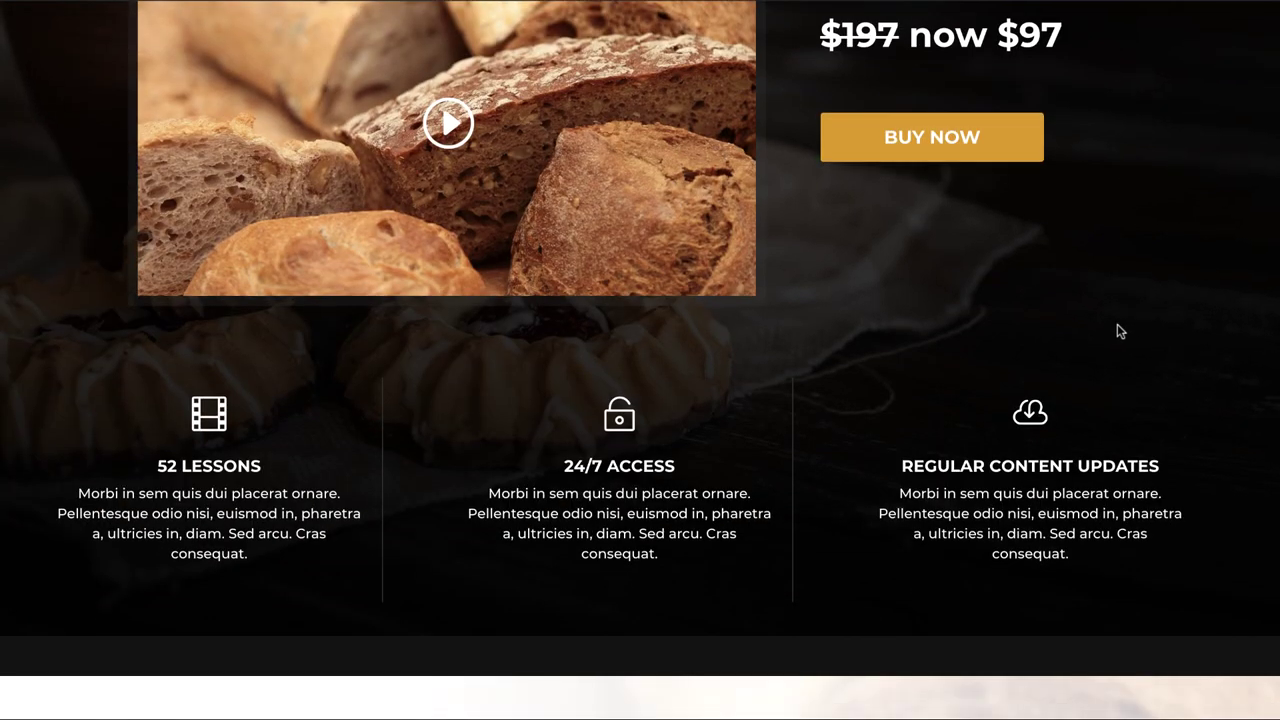
pyautogui.scroll(-6, 994, 366)
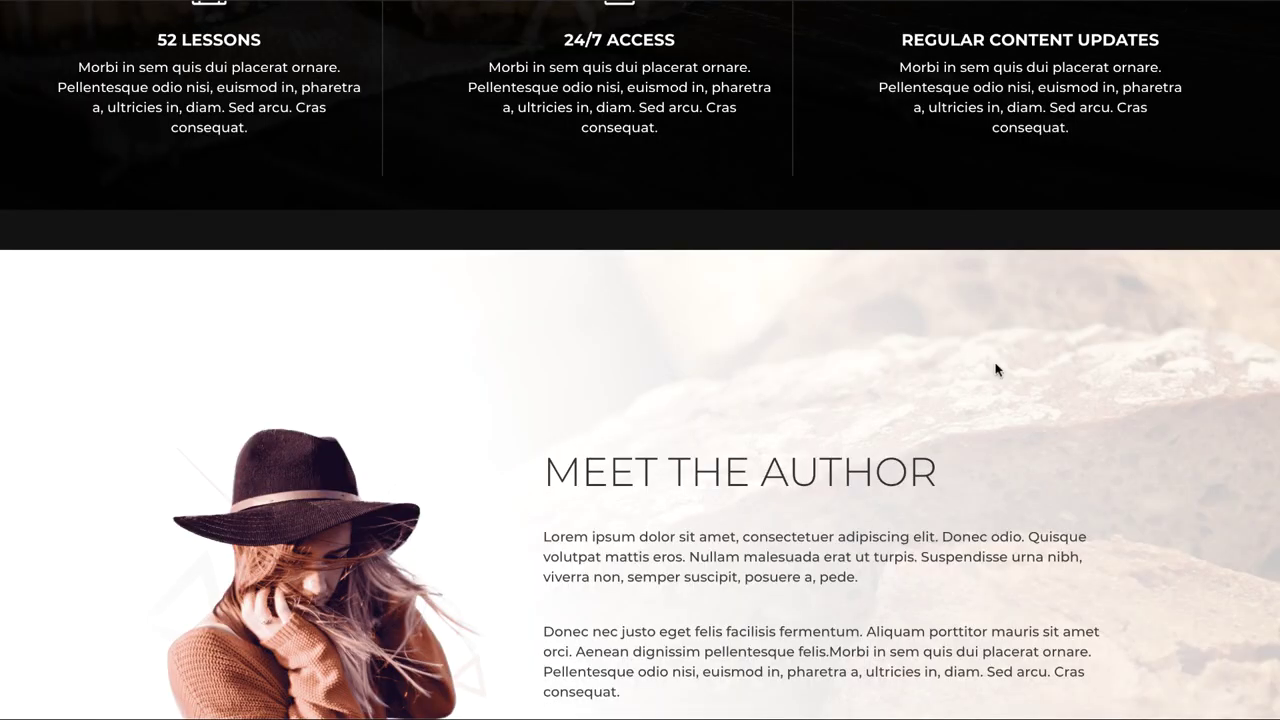
pyautogui.scroll(-2, 995, 370)
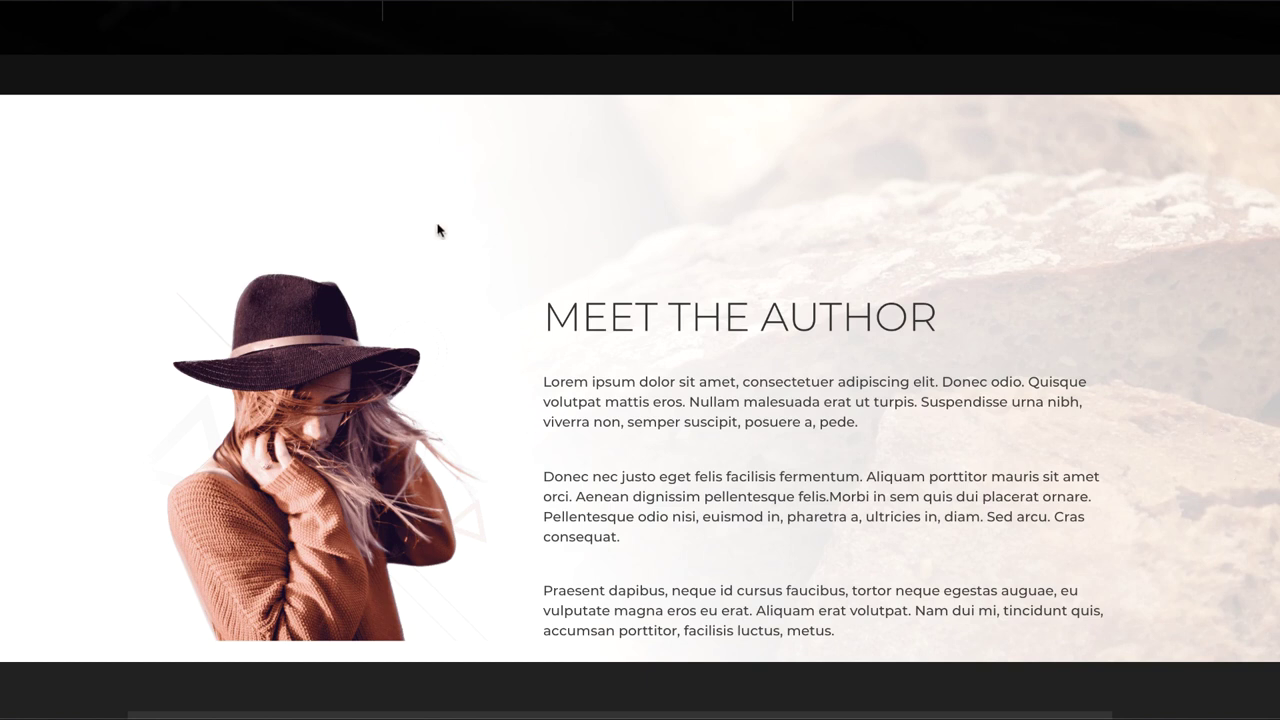
pyautogui.scroll(-1, 1075, 351)
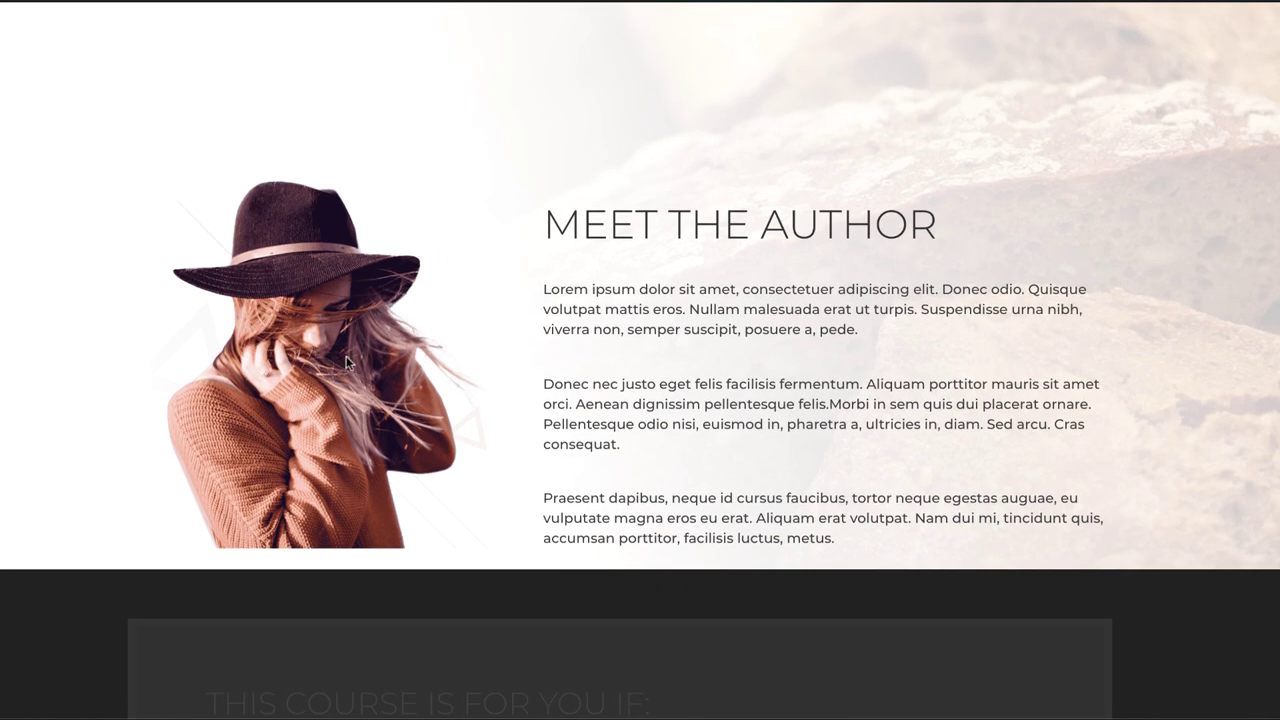
pyautogui.scroll(-6, 338, 410)
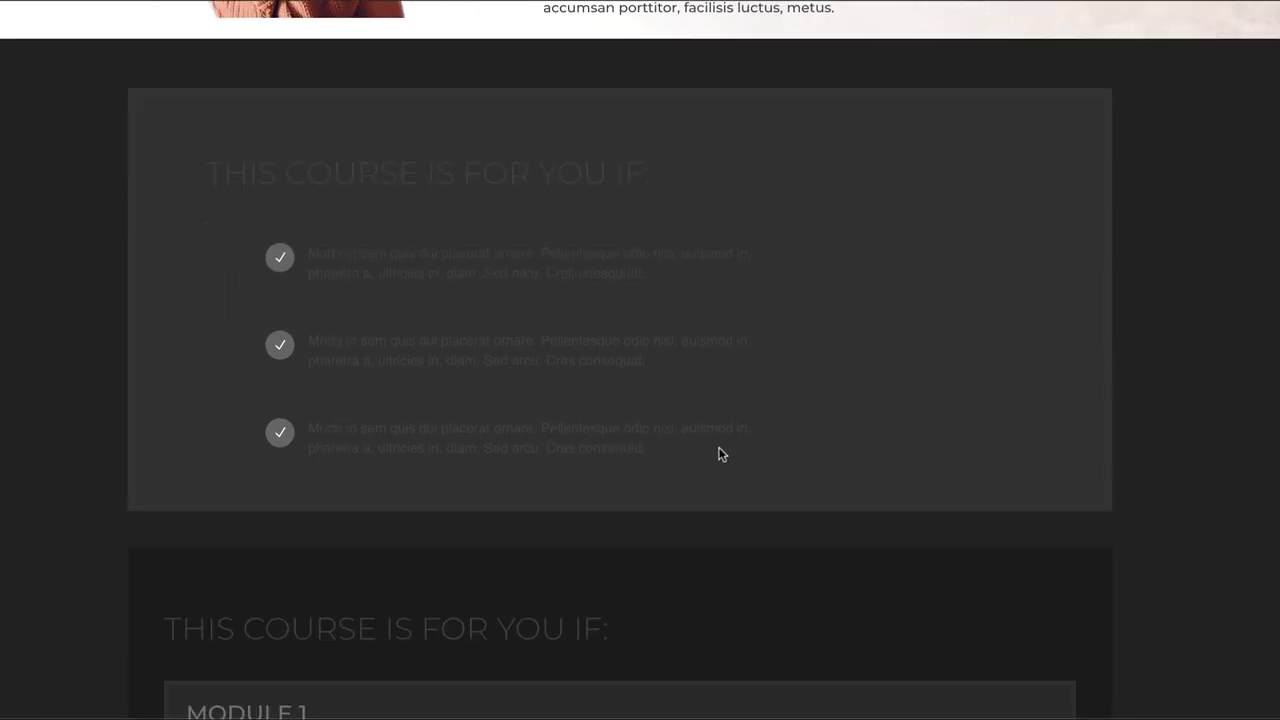
pyautogui.scroll(-20, 698, 450)
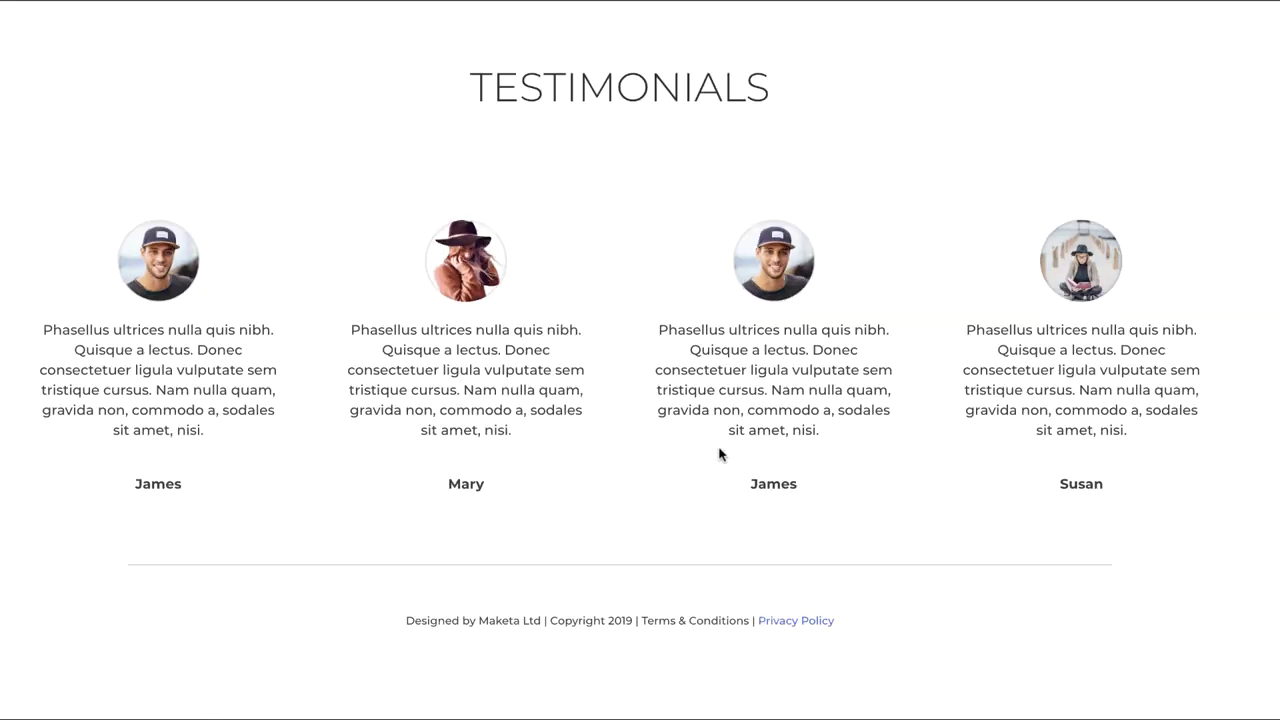
pyautogui.scroll(20, 719, 455)
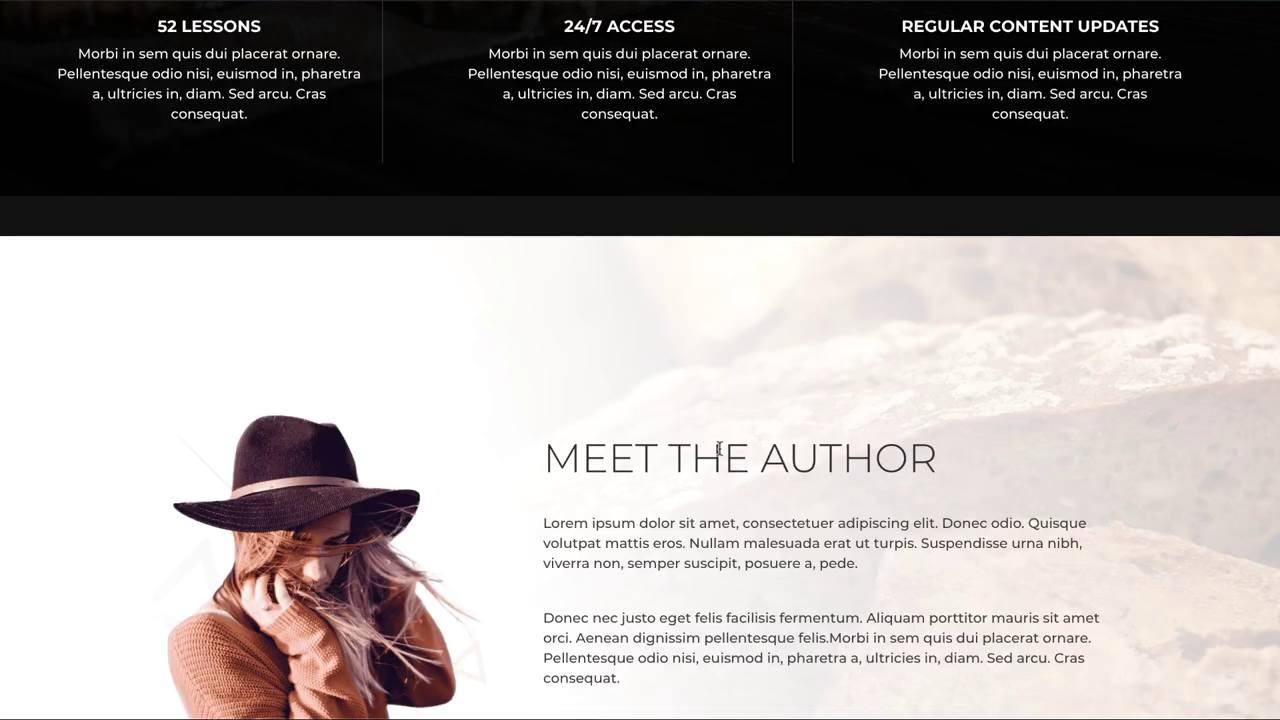
pyautogui.scroll(7, 719, 450)
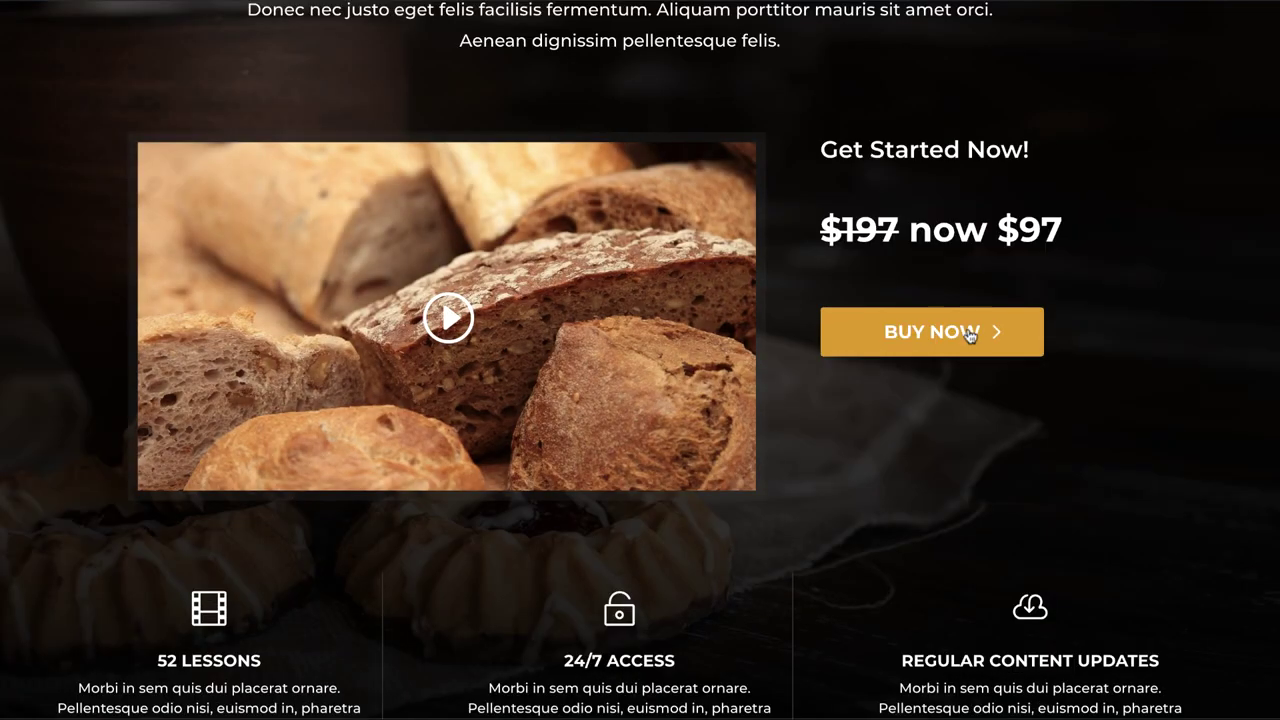
pyautogui.click(968, 335)
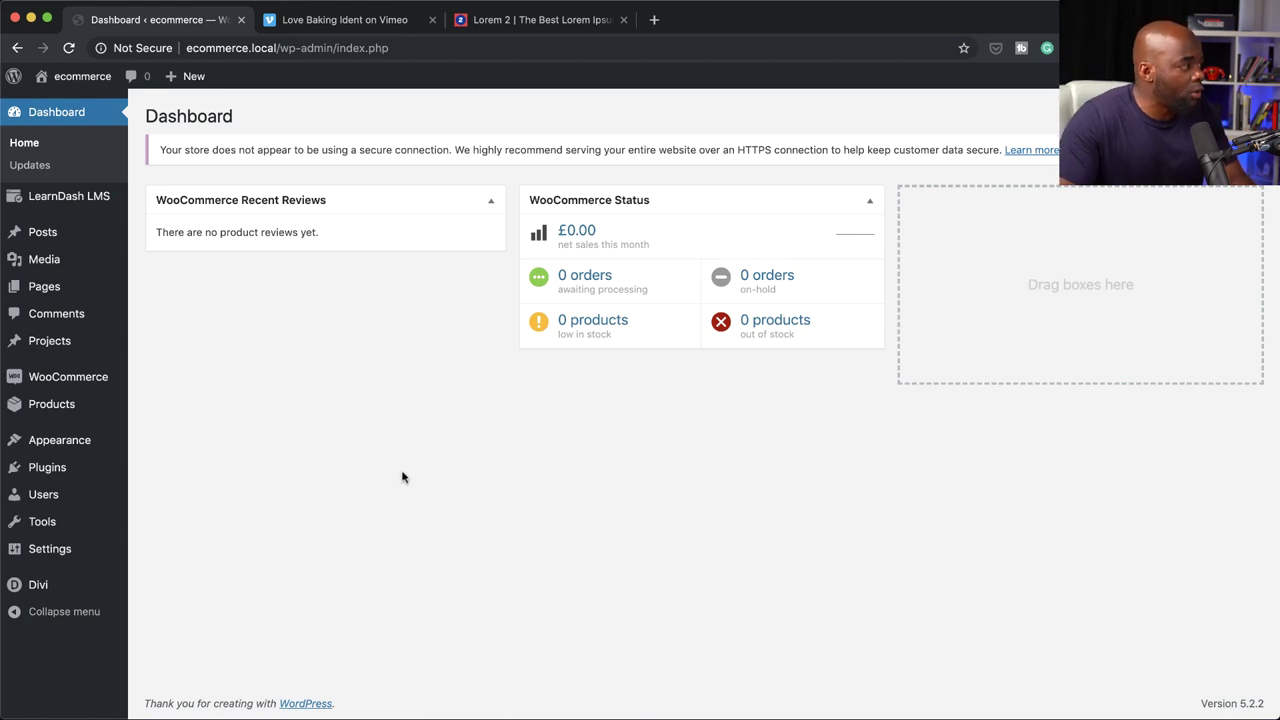
# Step: Open the site's installed plugins and review the LearnDash and WooCommerce entries in the list
pyautogui.moveTo(58, 472)
pyautogui.click(176, 470)
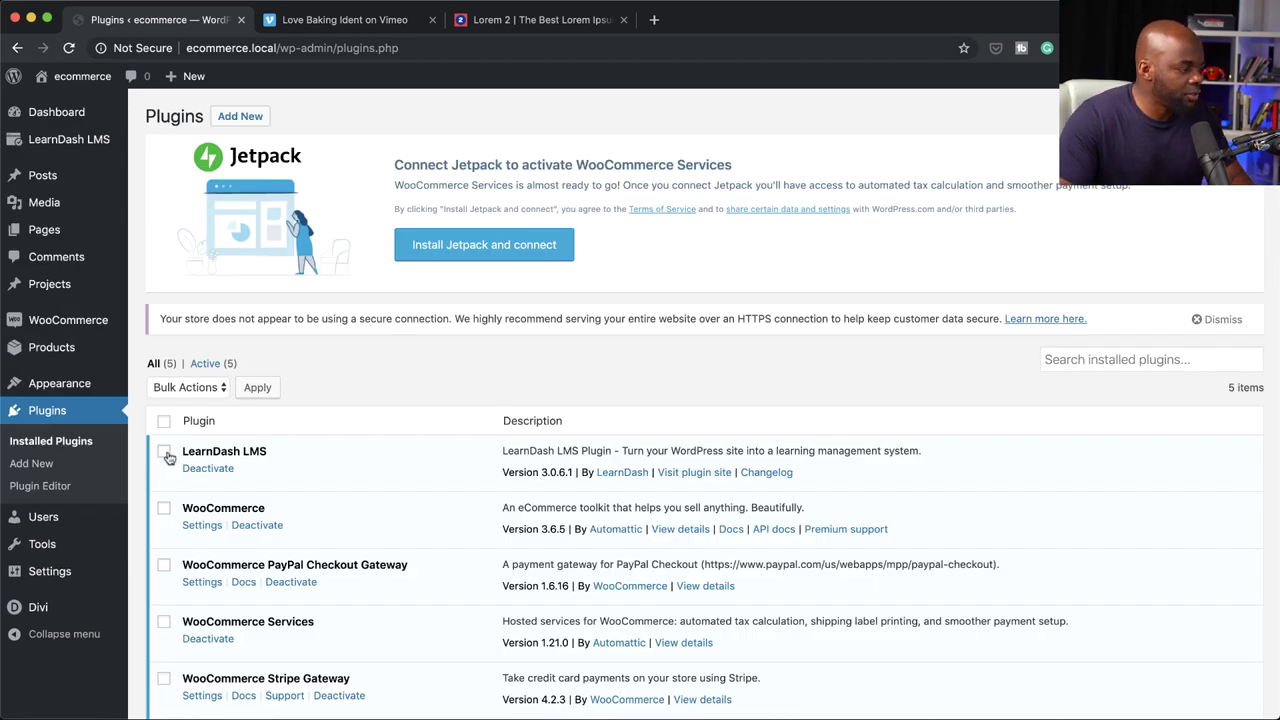
pyautogui.scroll(-1, 323, 507)
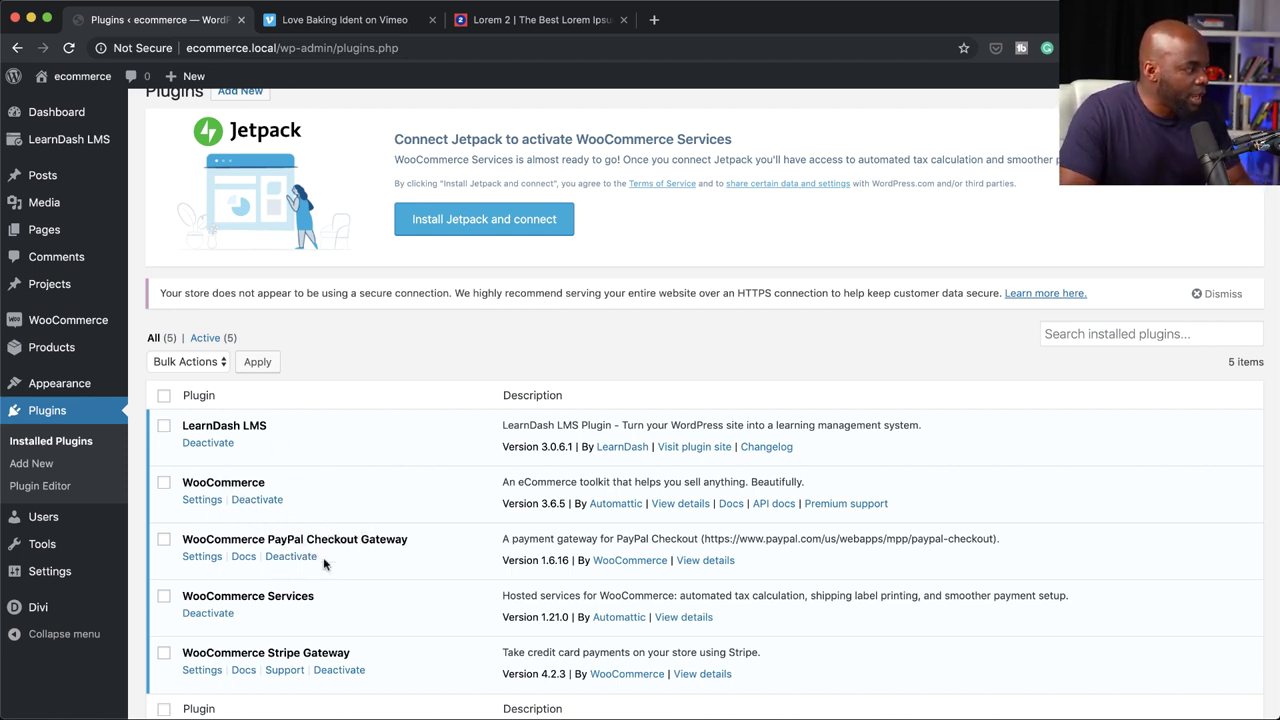
pyautogui.scroll(-1, 345, 582)
pyautogui.scroll(-1, 345, 582)
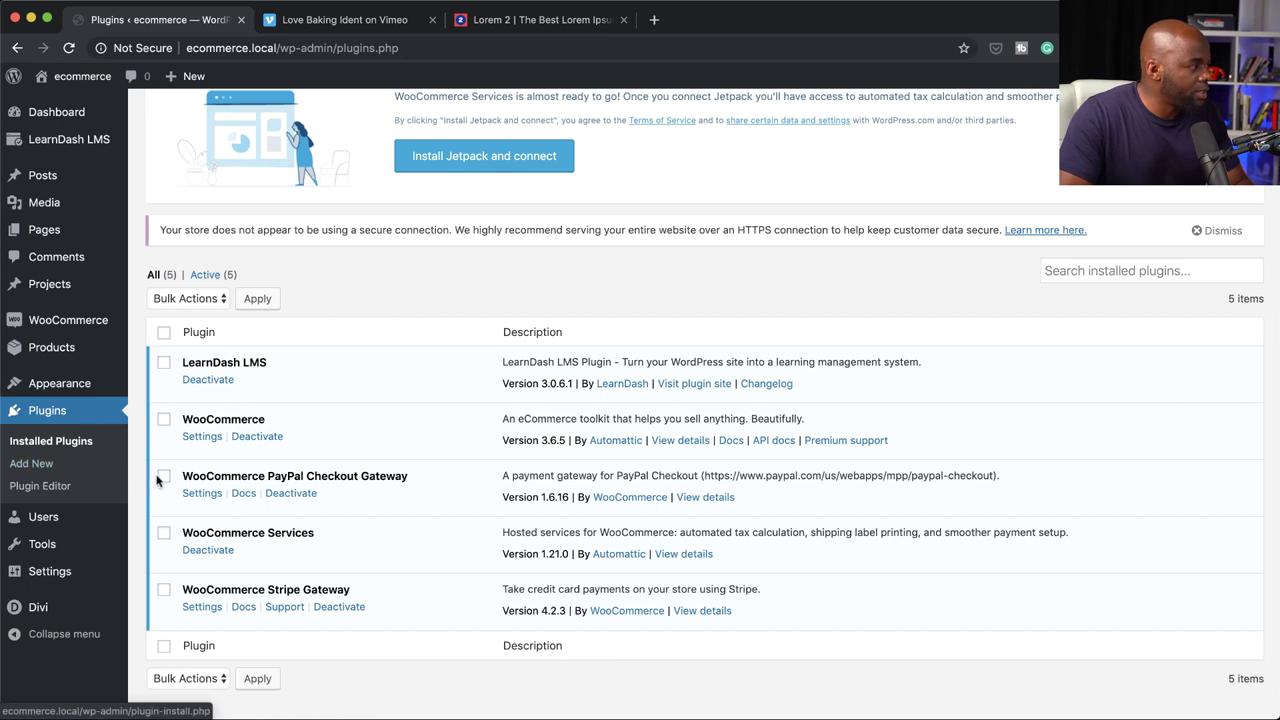
pyautogui.scroll(3, 431, 453)
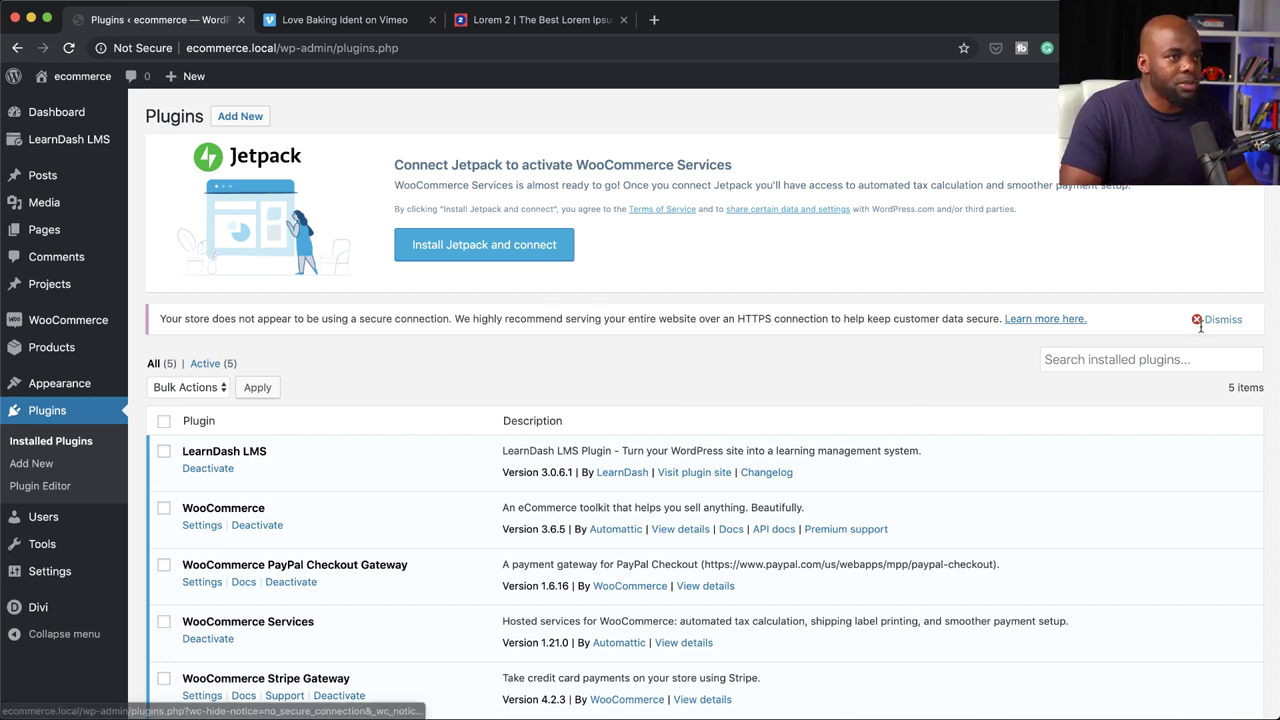
# Step: Find the CartFlows plugin by searching new plugins for "cartflows", and install and activate it
pyautogui.click(1106, 359)
pyautogui.click(238, 117)
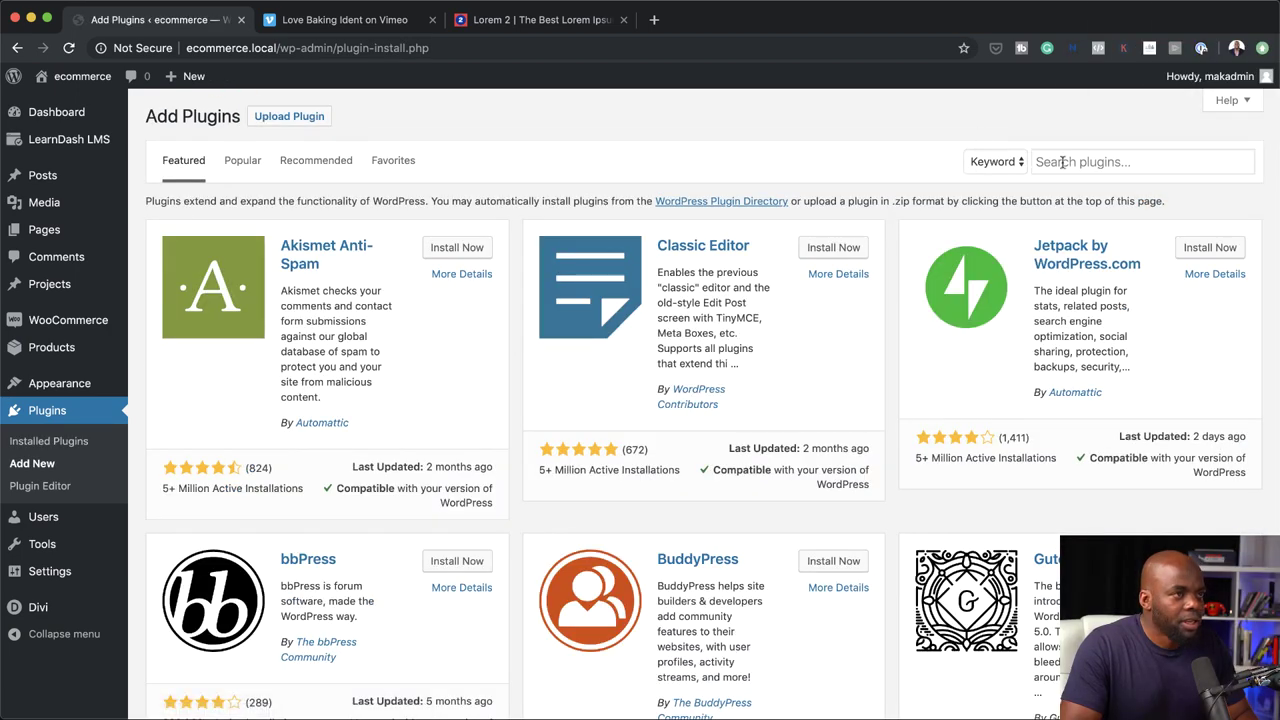
pyautogui.click(1062, 161)
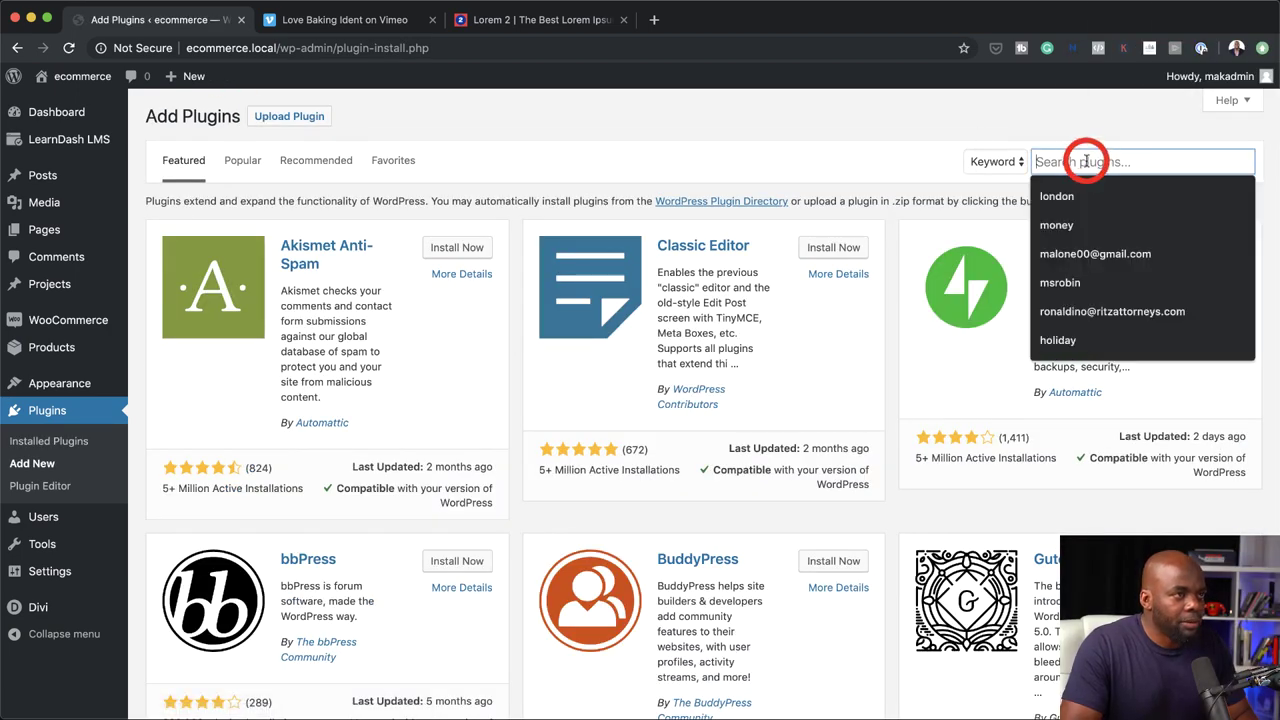
pyautogui.write('cartflows')
pyautogui.click(459, 250)
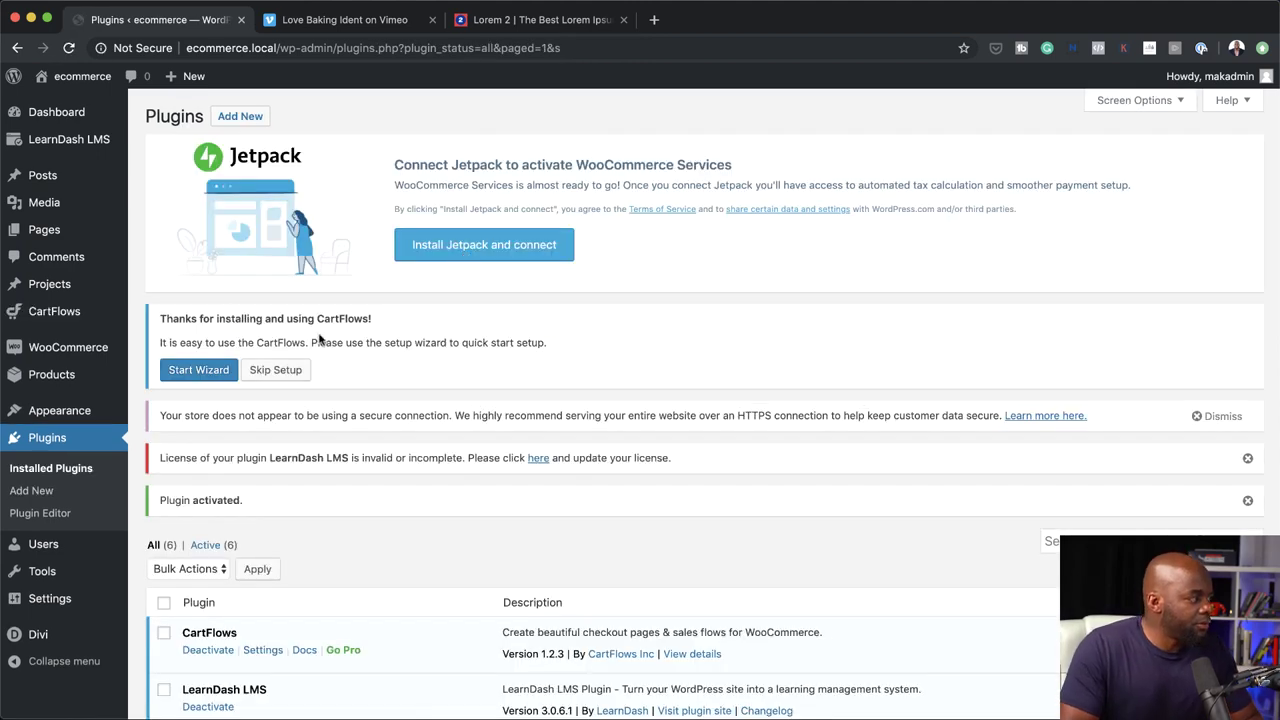
# Step: Start the CartFlows setup wizard and select Divi as the page builder
pyautogui.click(207, 372)
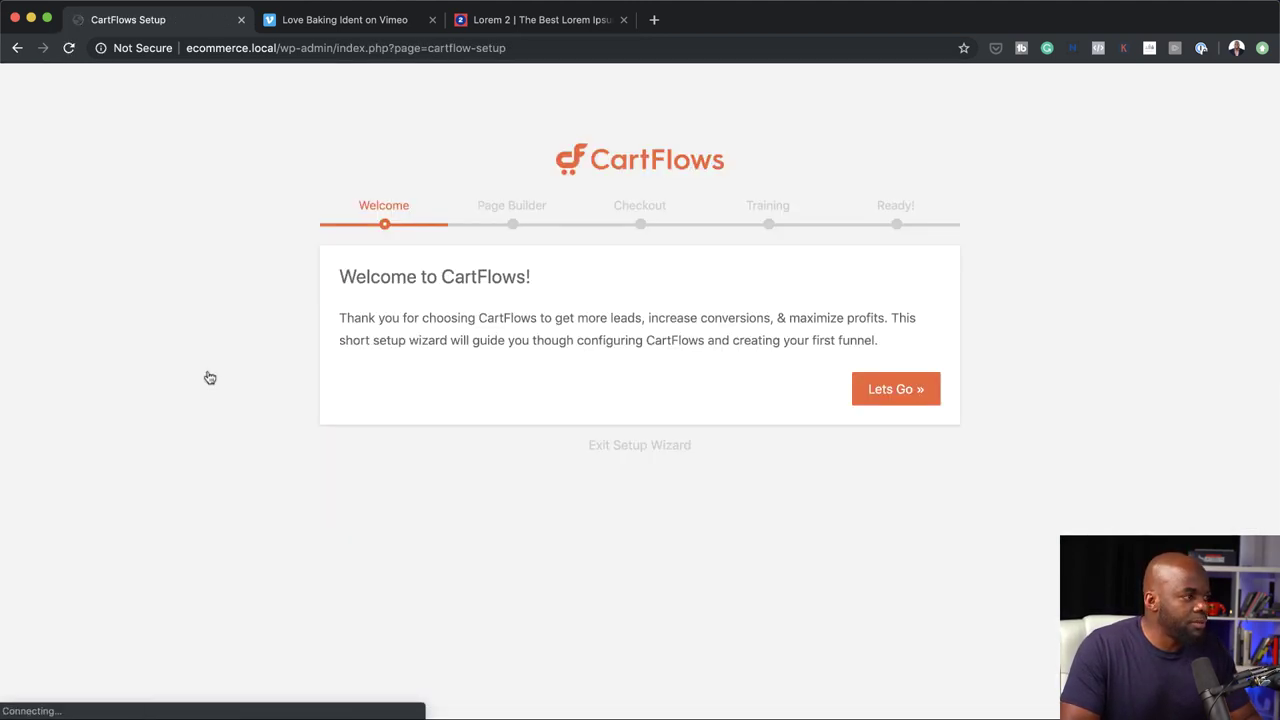
pyautogui.click(897, 390)
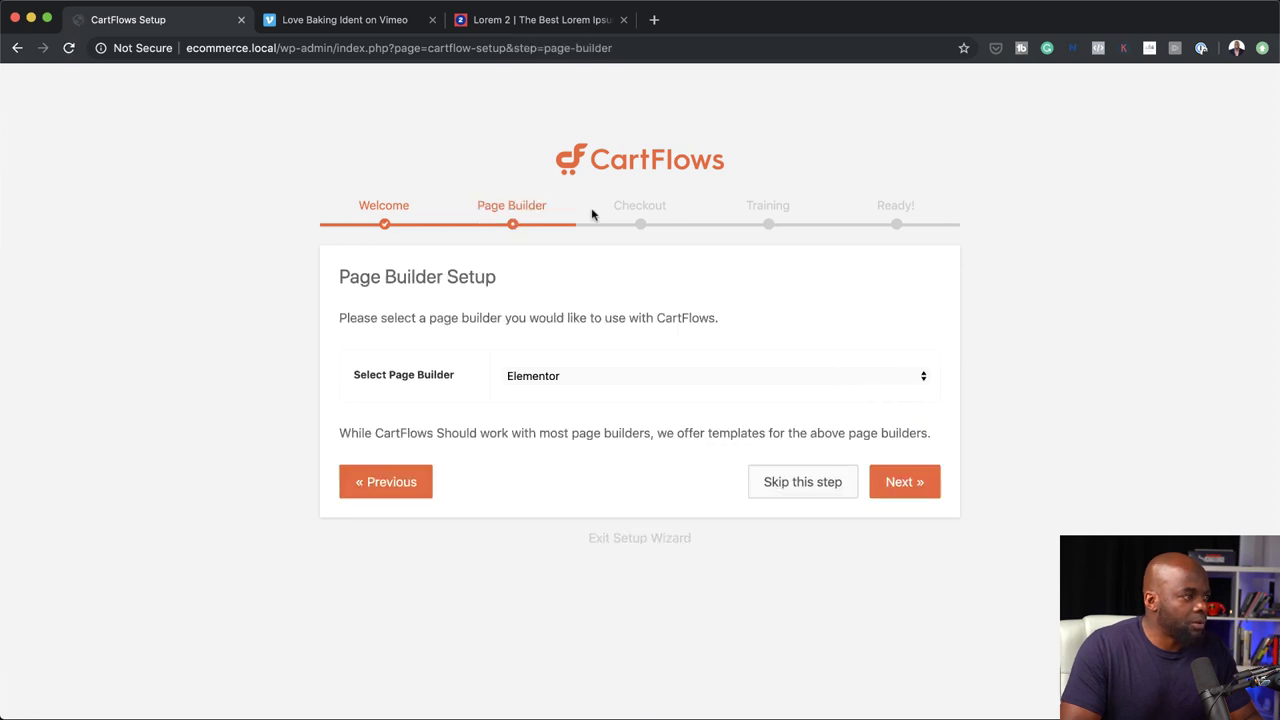
pyautogui.click(640, 378)
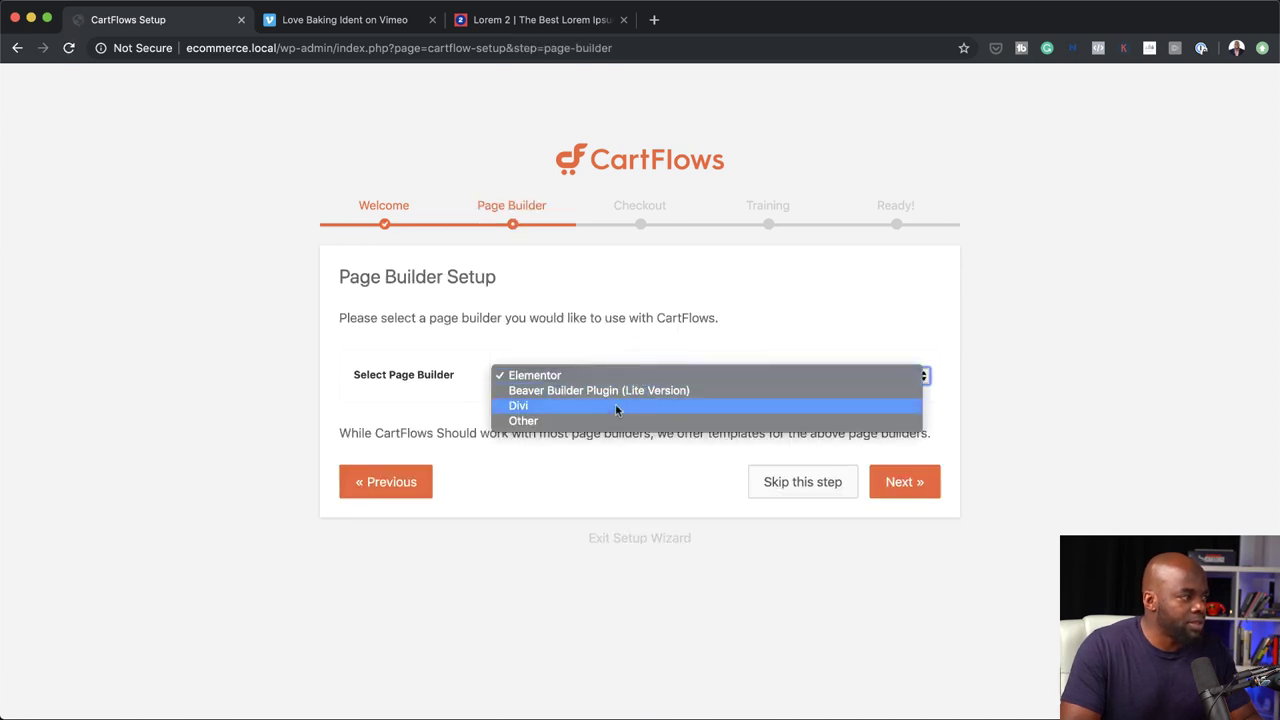
pyautogui.click(614, 408)
pyautogui.click(912, 483)
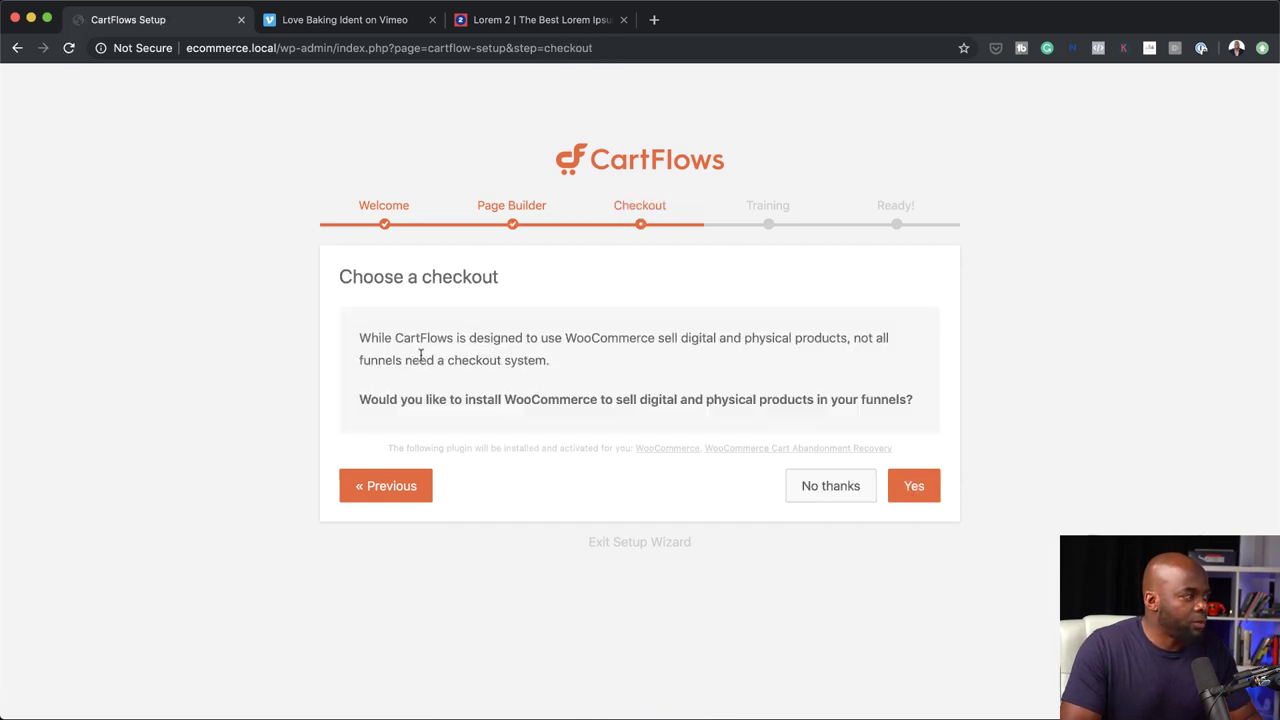
# Step: Complete the CartFlows setup with WooCommerce accepted and the training course offer declined, and dismiss the Flows Library
pyautogui.click(922, 488)
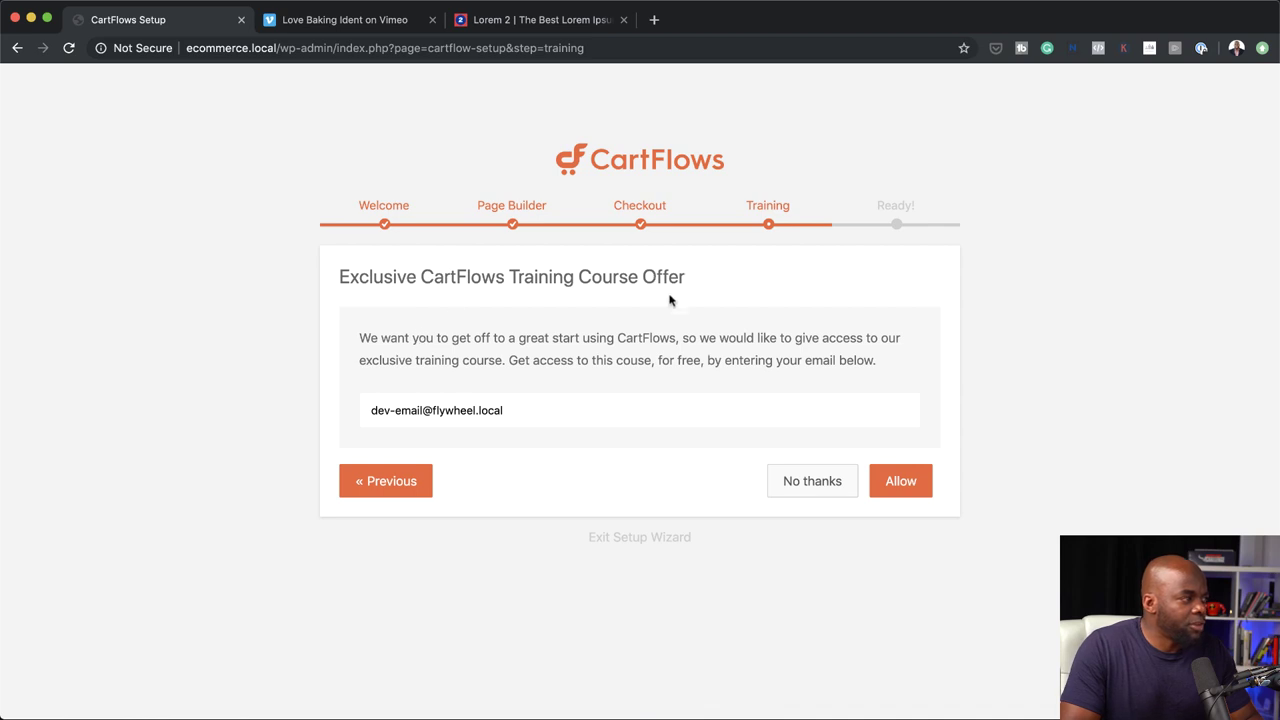
pyautogui.click(830, 482)
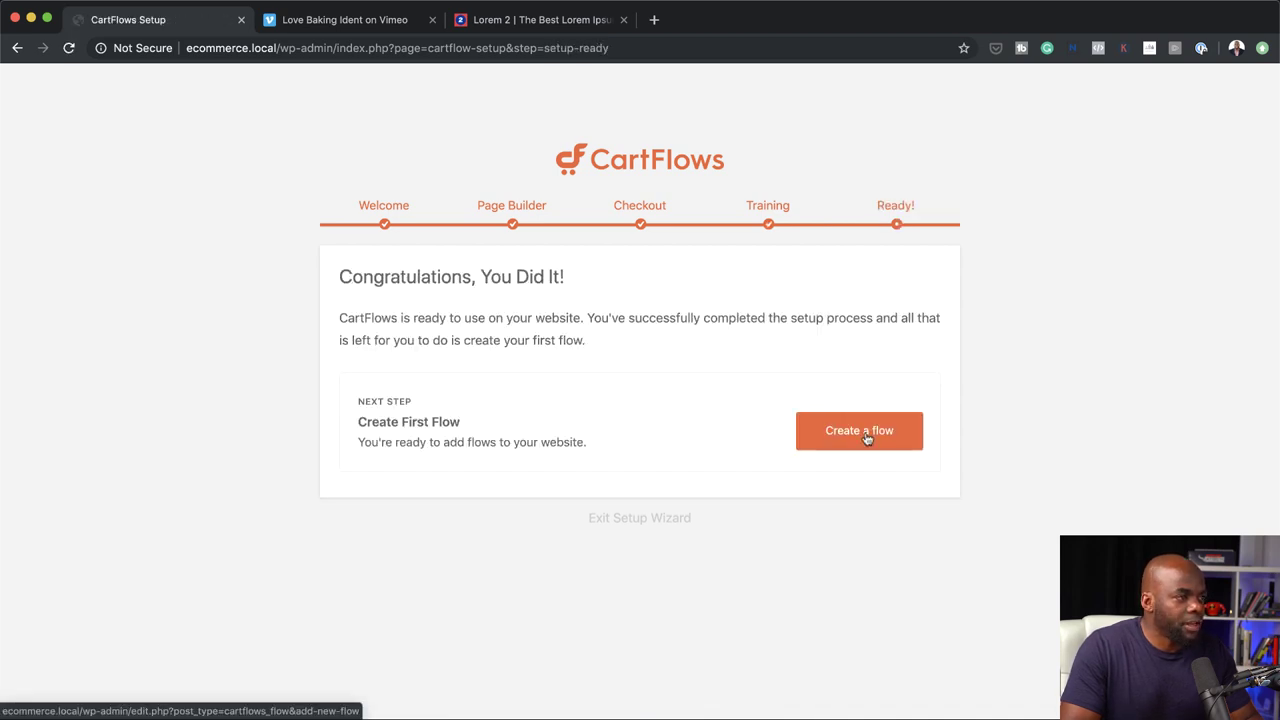
pyautogui.click(868, 437)
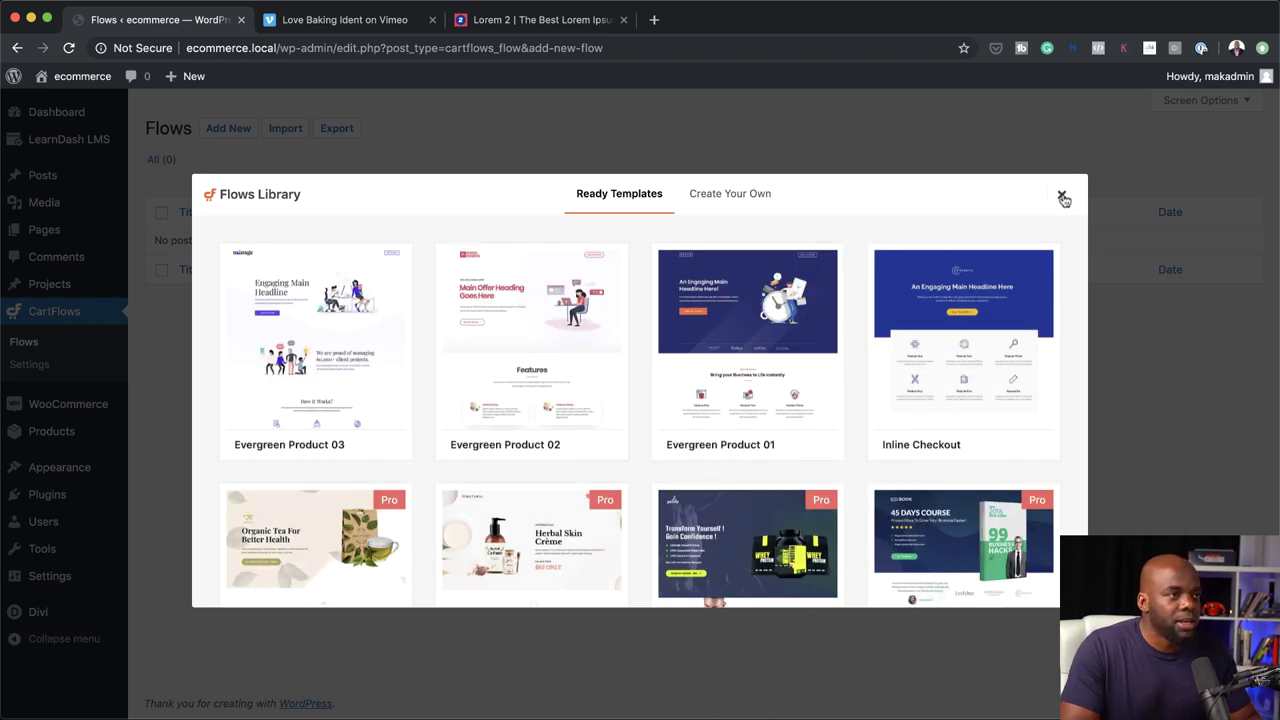
pyautogui.click(1063, 197)
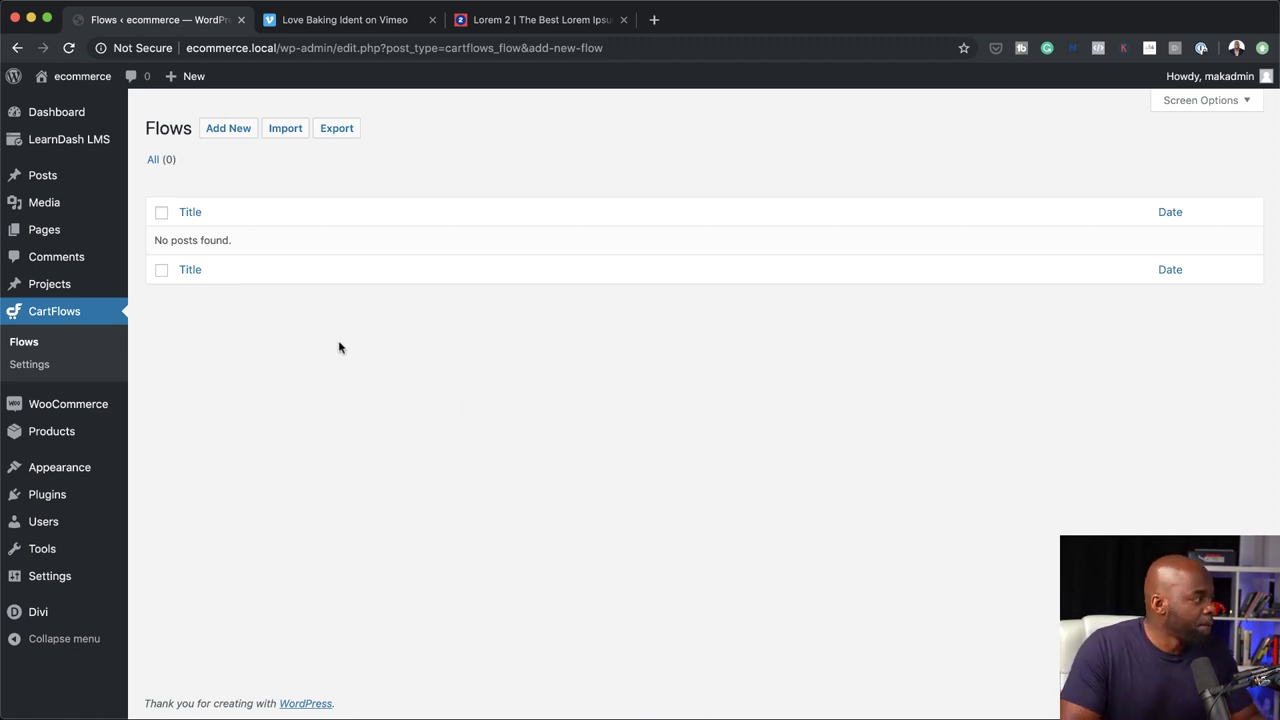
# Step: Add a new LearnDash course titled "Cup Cakes Course"
pyautogui.moveTo(87, 146)
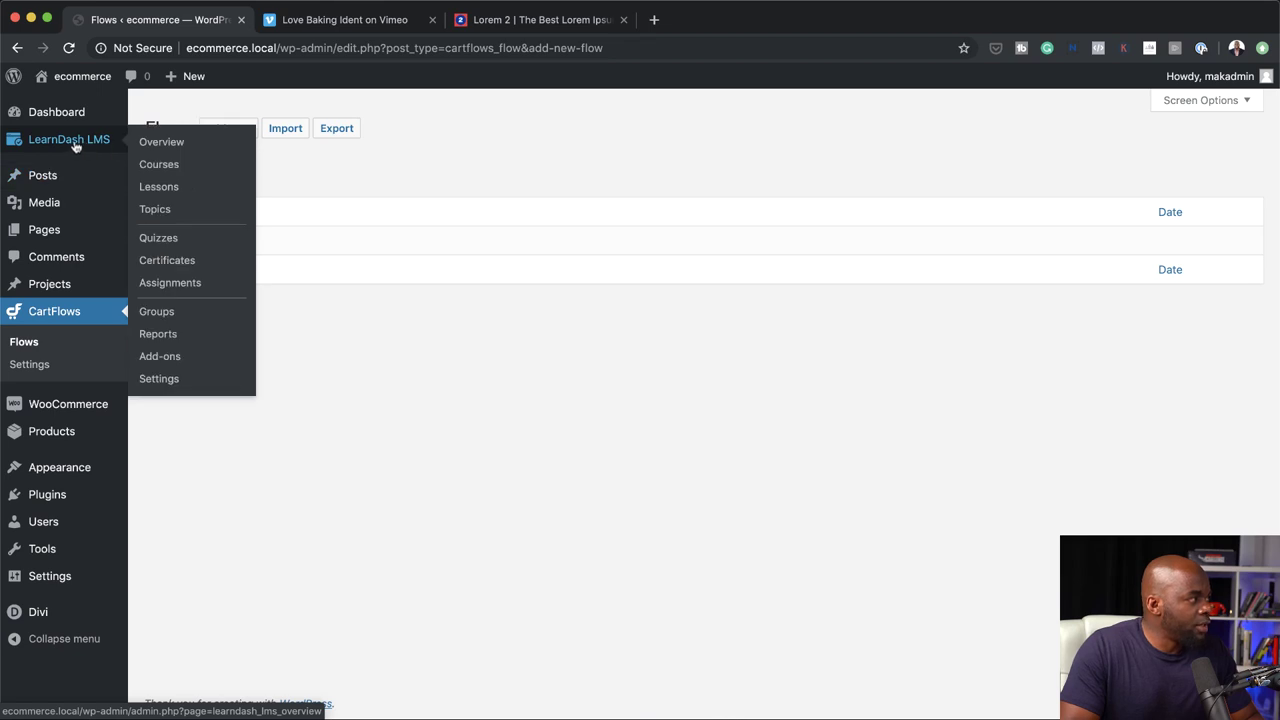
pyautogui.click(168, 165)
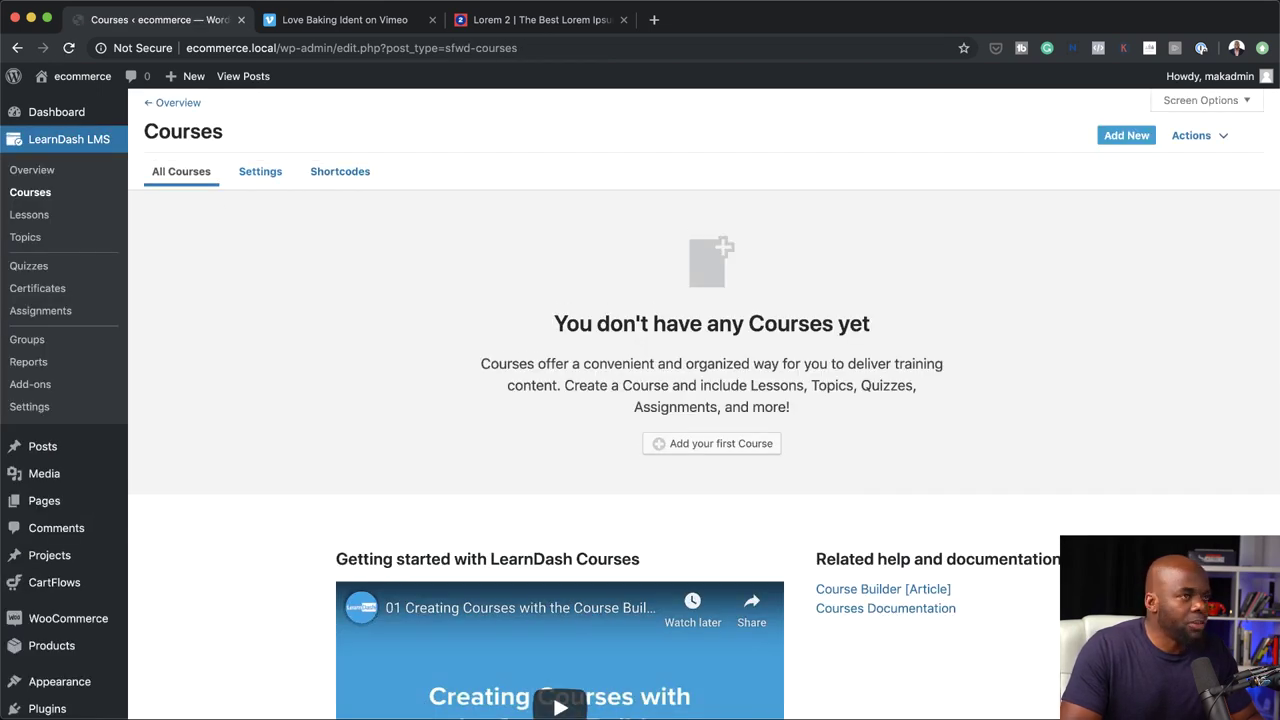
pyautogui.click(1128, 137)
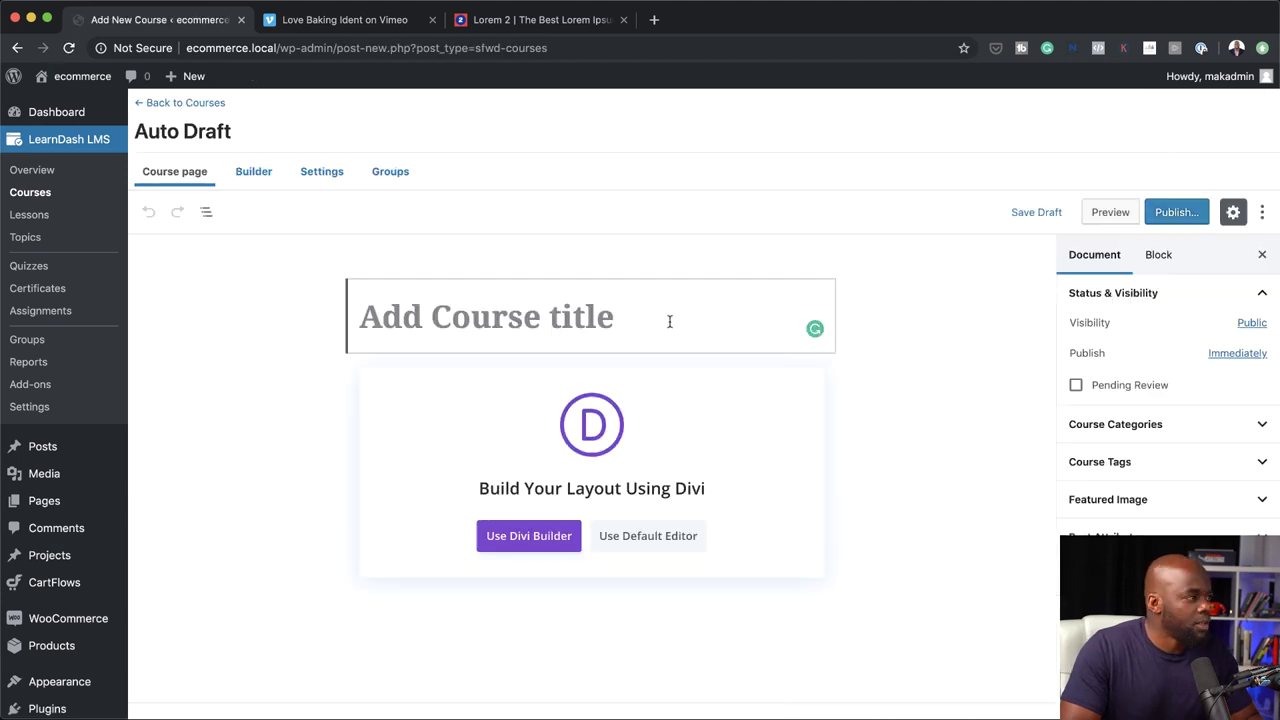
pyautogui.click(648, 317)
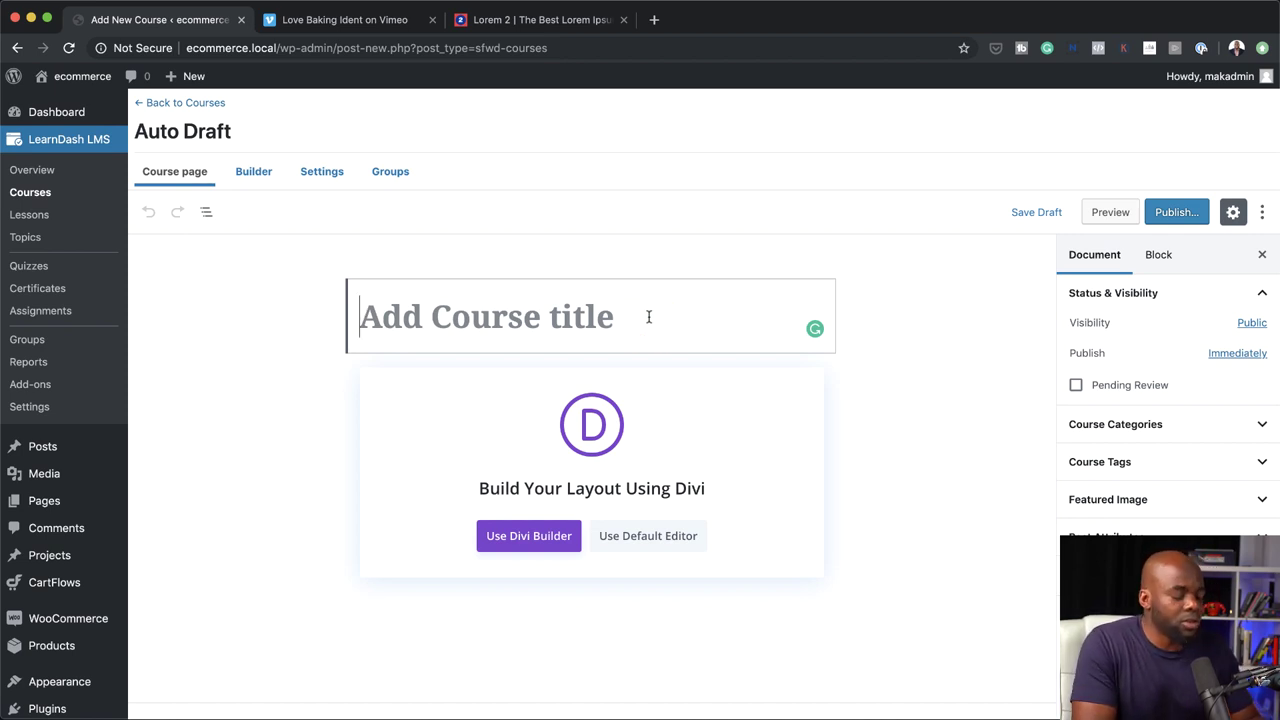
pyautogui.write('Cup Cakes Course')
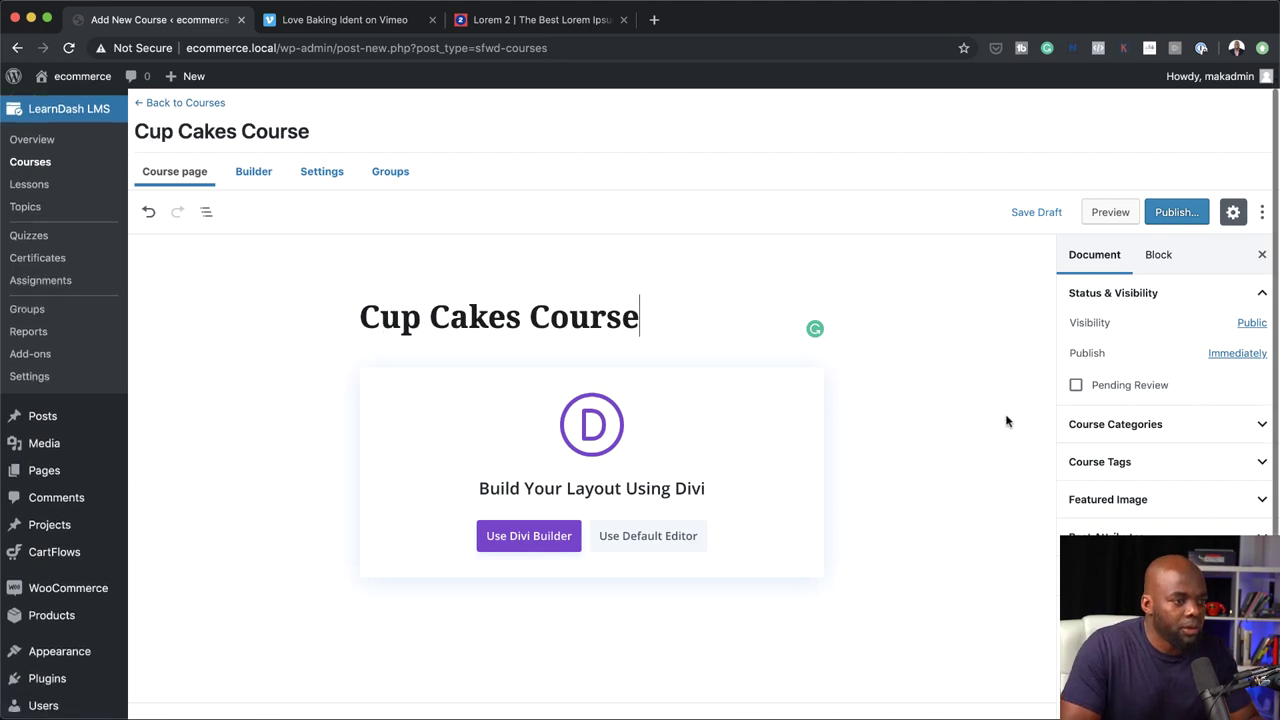
# Step: Set the course's Divi page layout to No Sidebar and use the image cupcakes-690040_1280.jpg as its featured image
pyautogui.scroll(-2, 1177, 488)
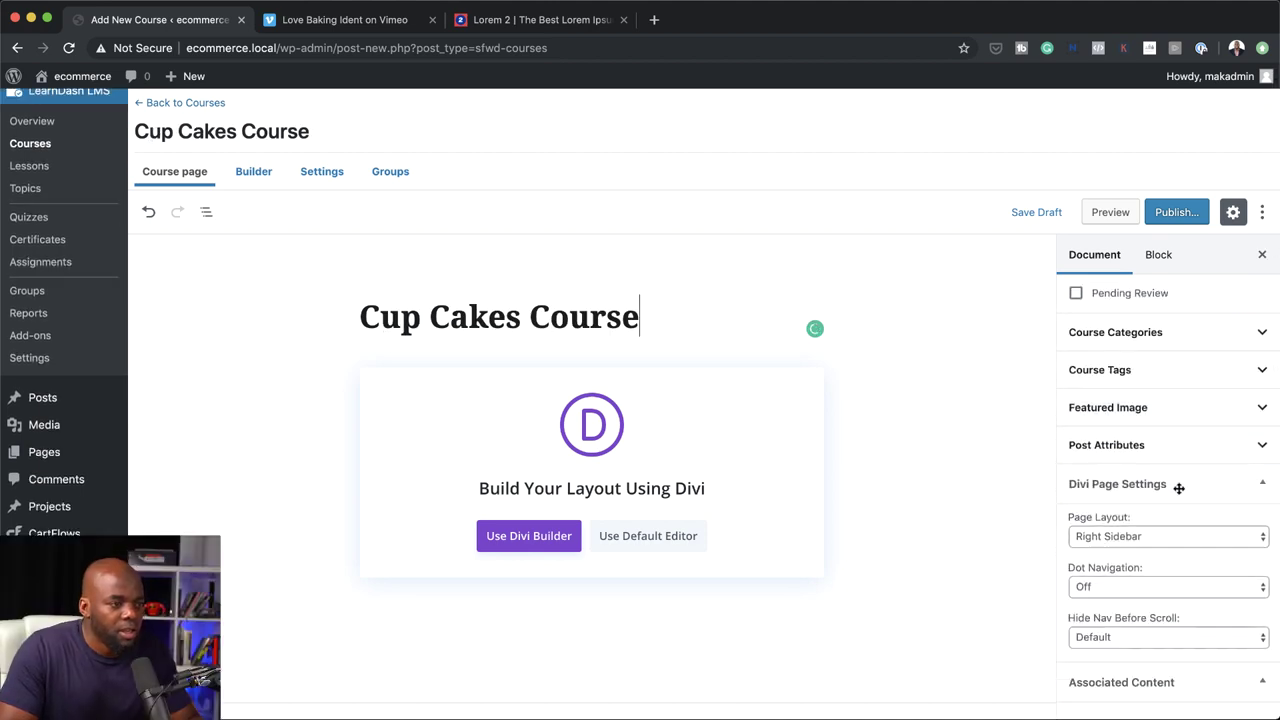
pyautogui.click(1131, 537)
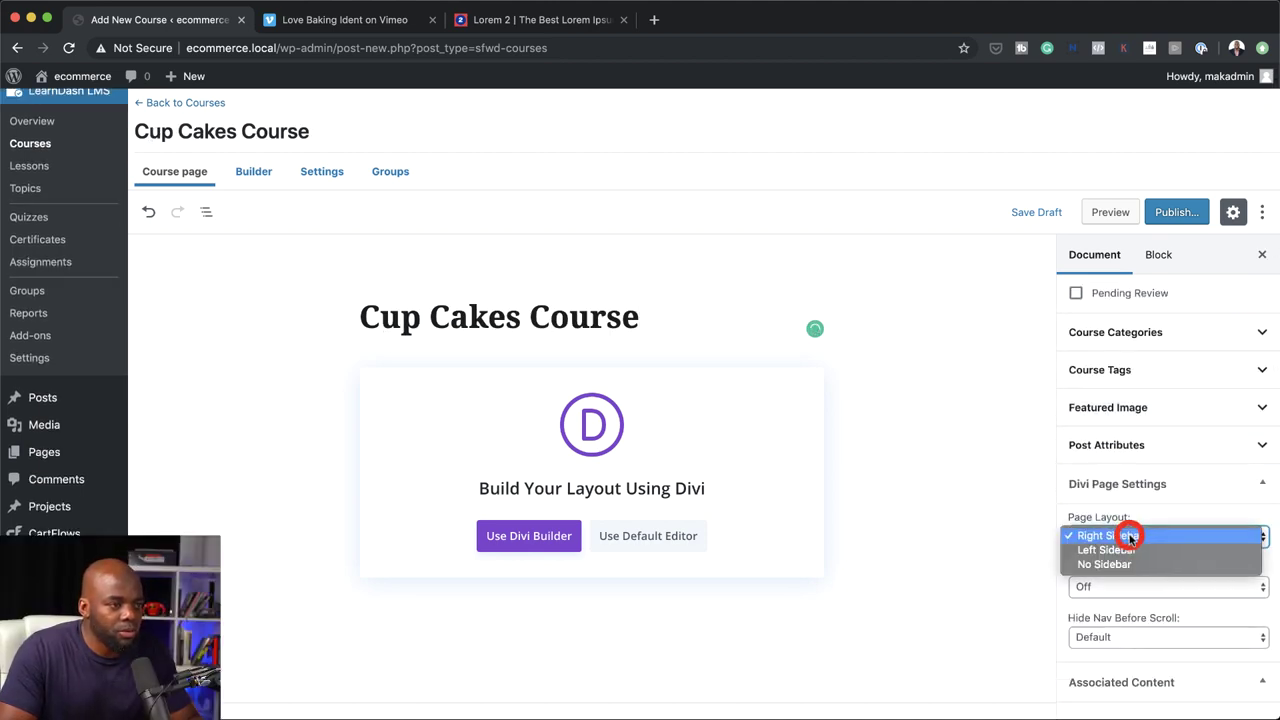
pyautogui.click(1145, 564)
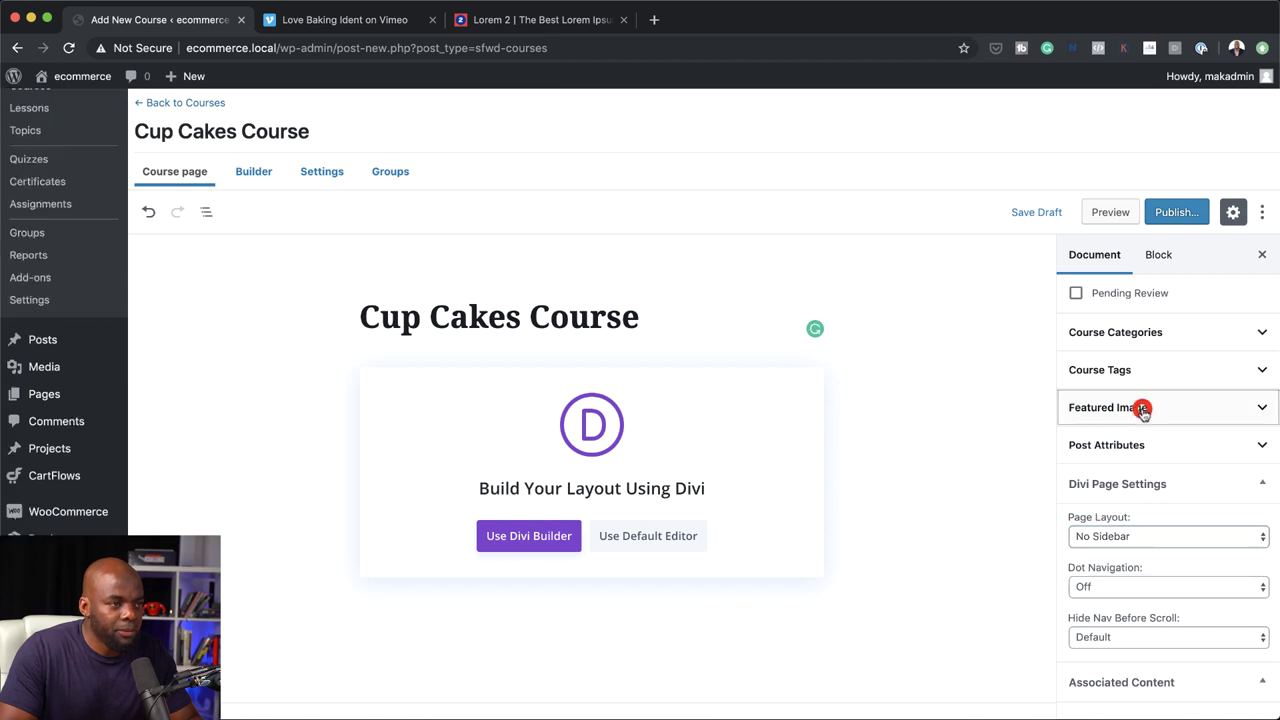
pyautogui.click(1143, 410)
pyautogui.click(1168, 446)
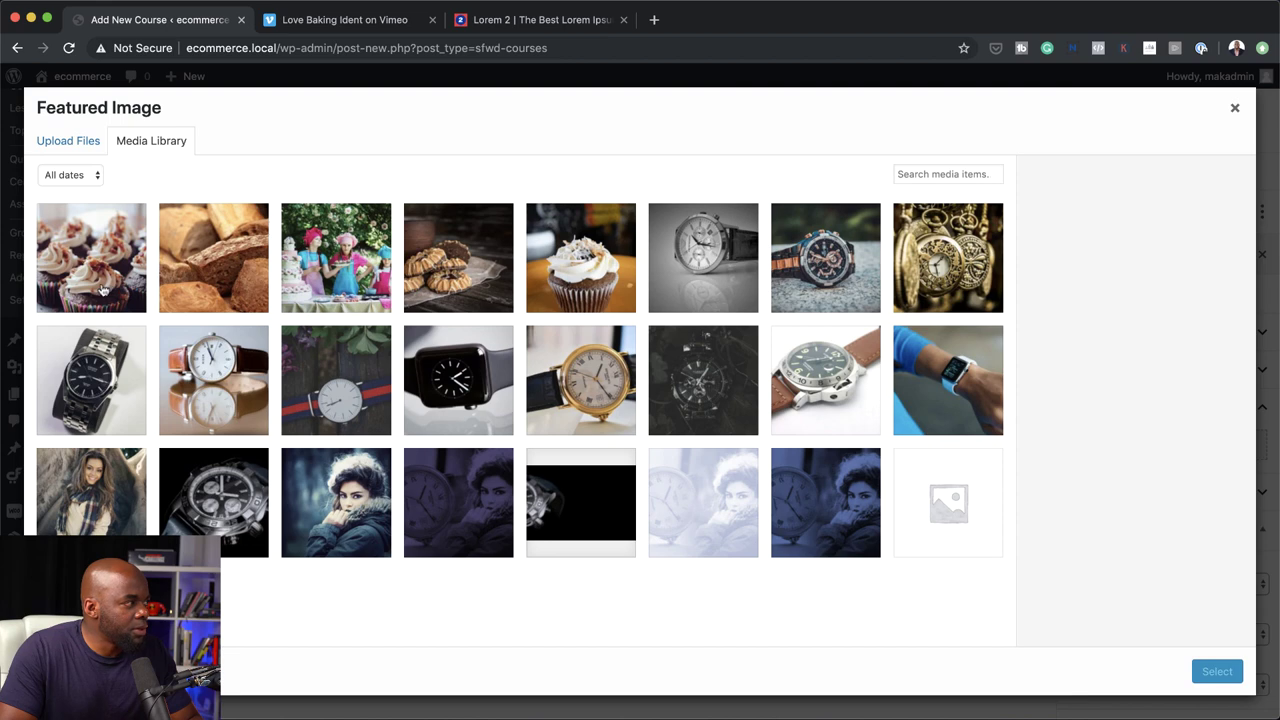
pyautogui.click(103, 290)
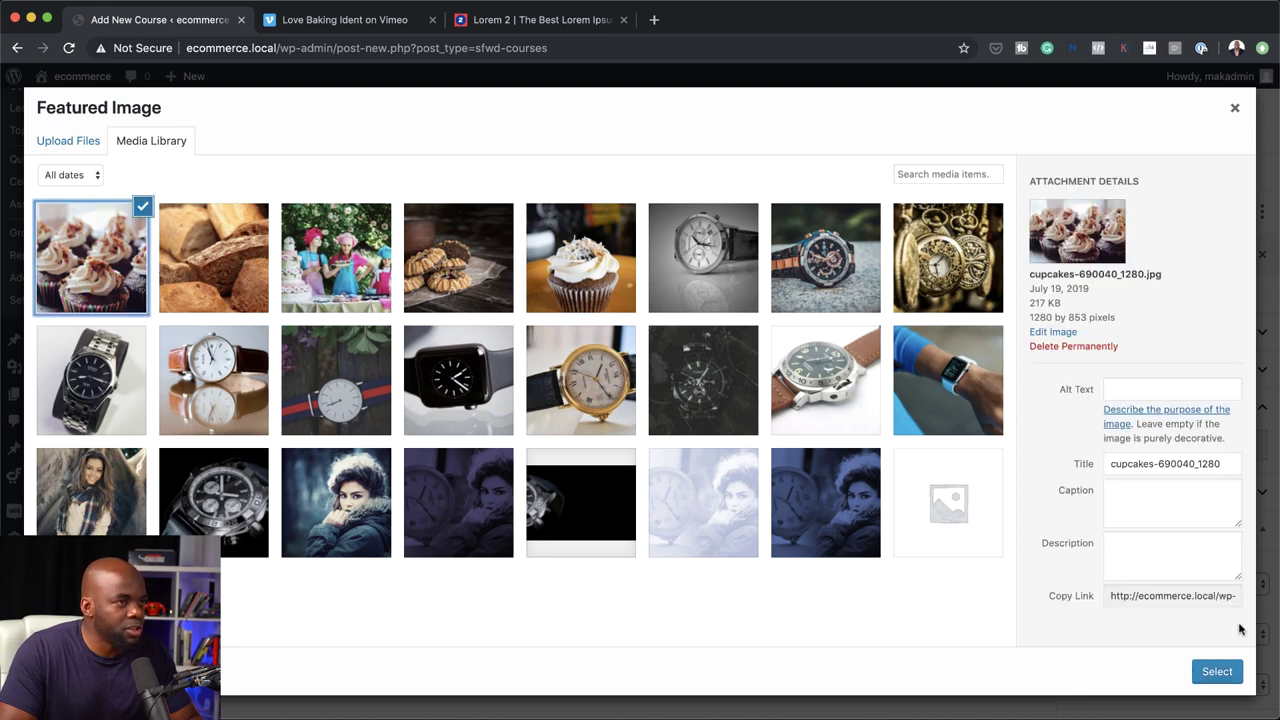
pyautogui.click(1212, 675)
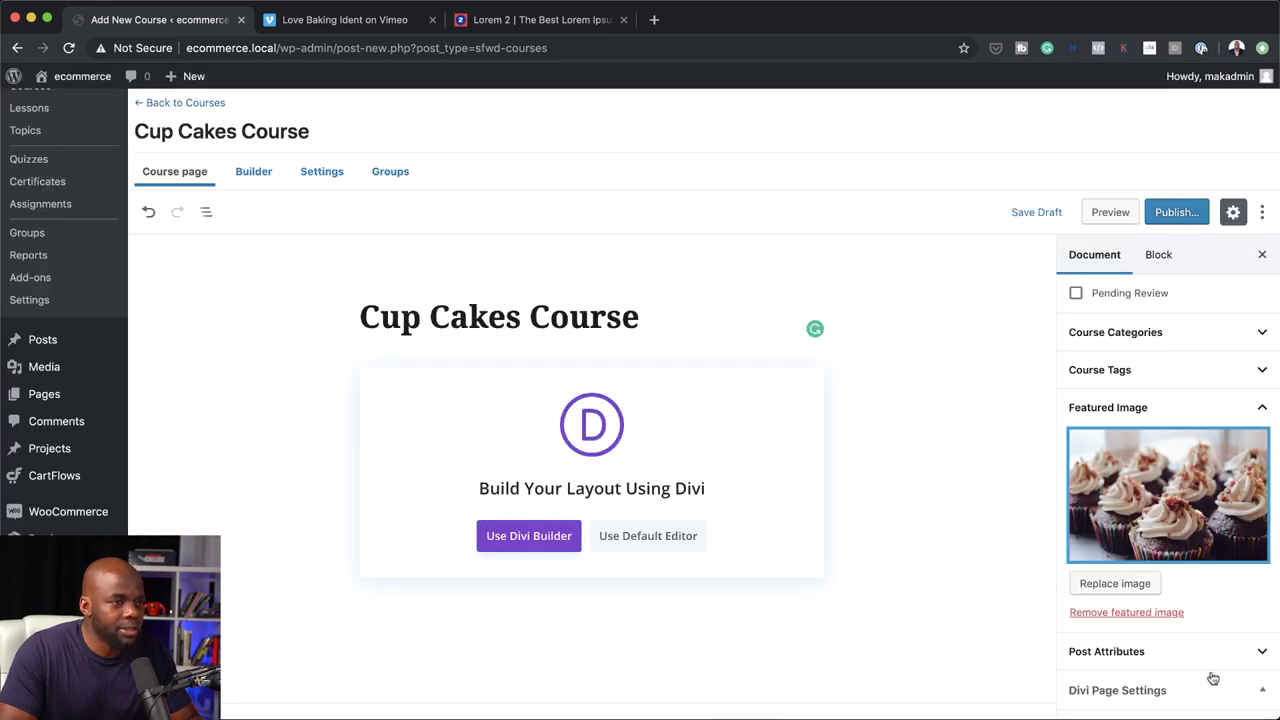
# Step: Build the course with five lessons: Introduction, How to prepare the flour, Setting the oven temp, 5 things you need to know, and Decorating
pyautogui.click(256, 173)
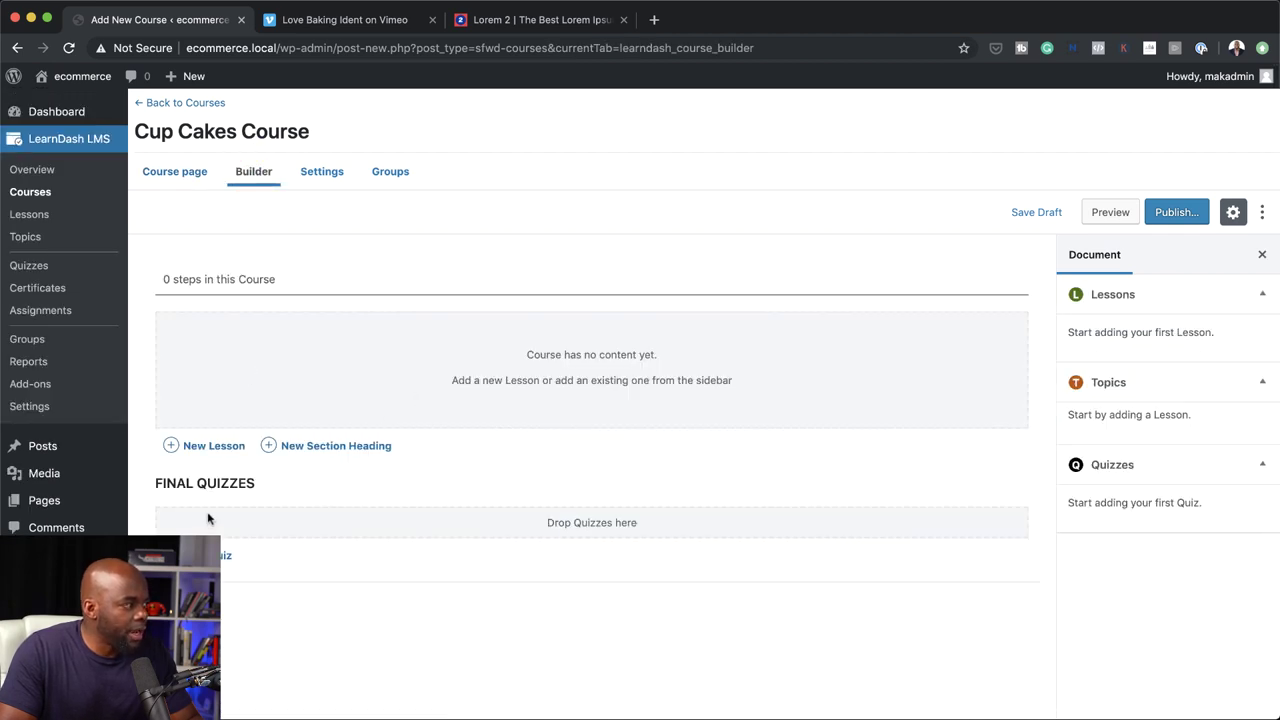
pyautogui.click(210, 449)
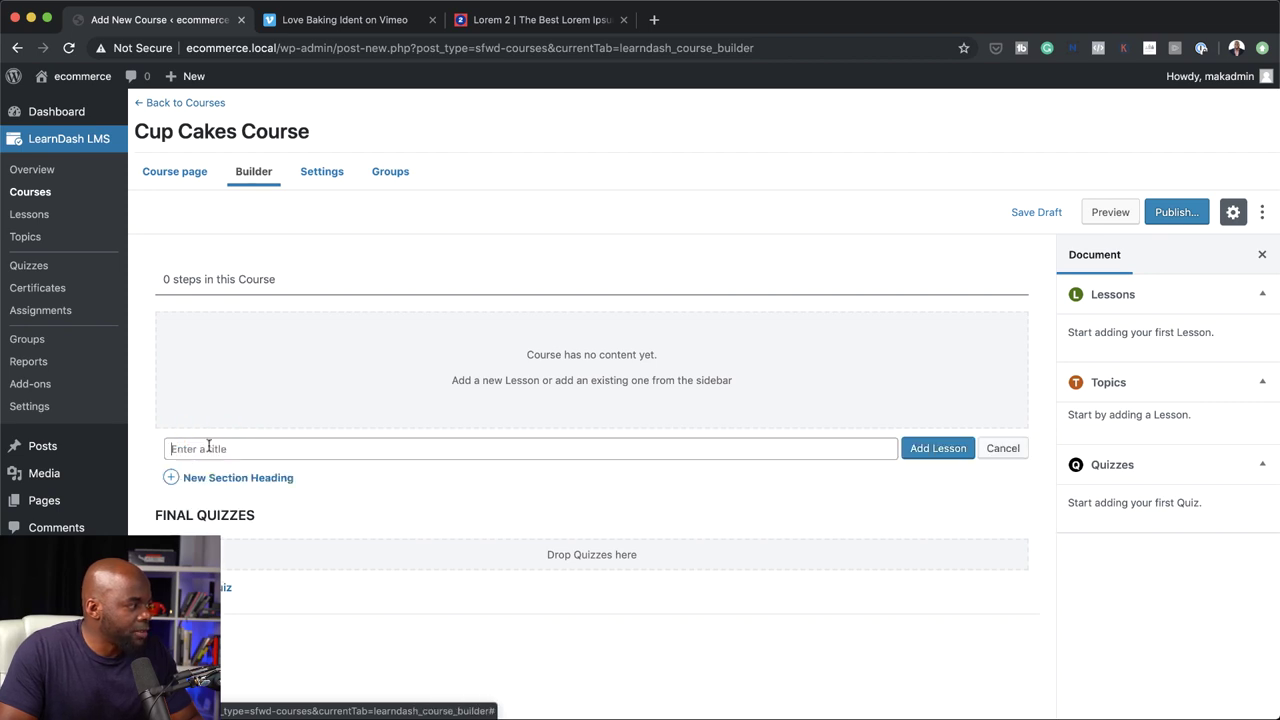
pyautogui.write('Introduction')
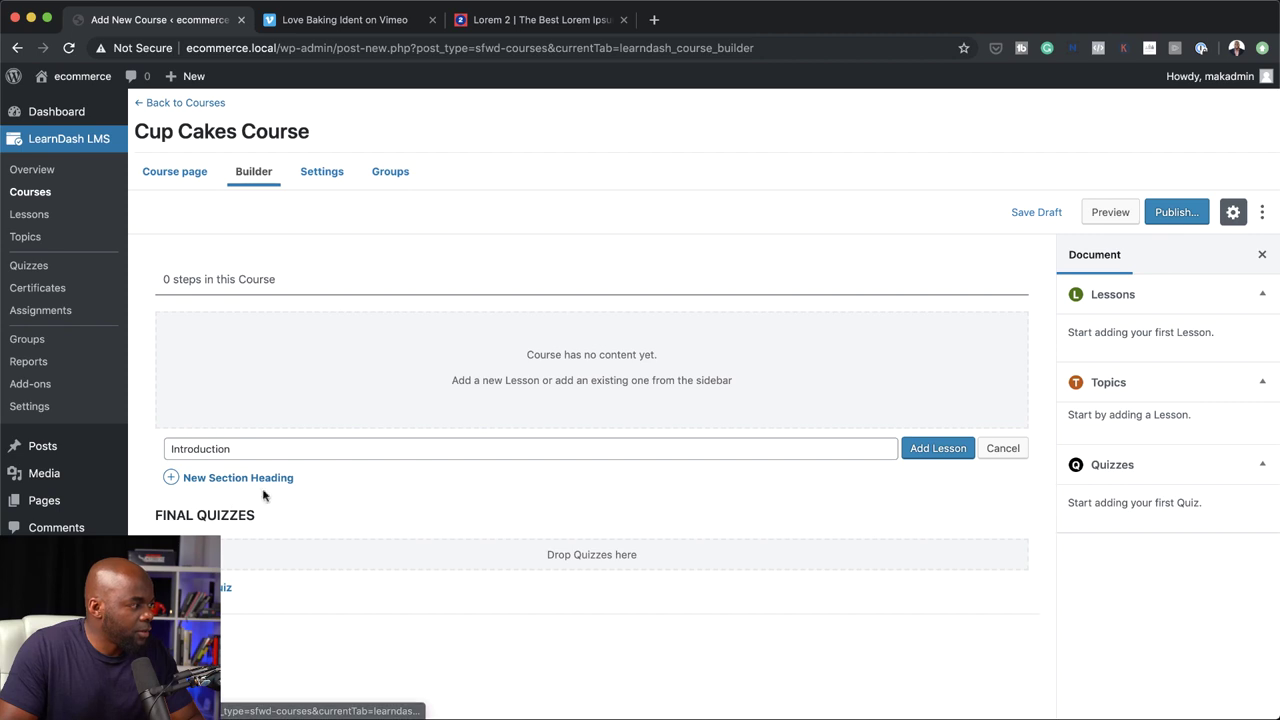
pyautogui.click(953, 452)
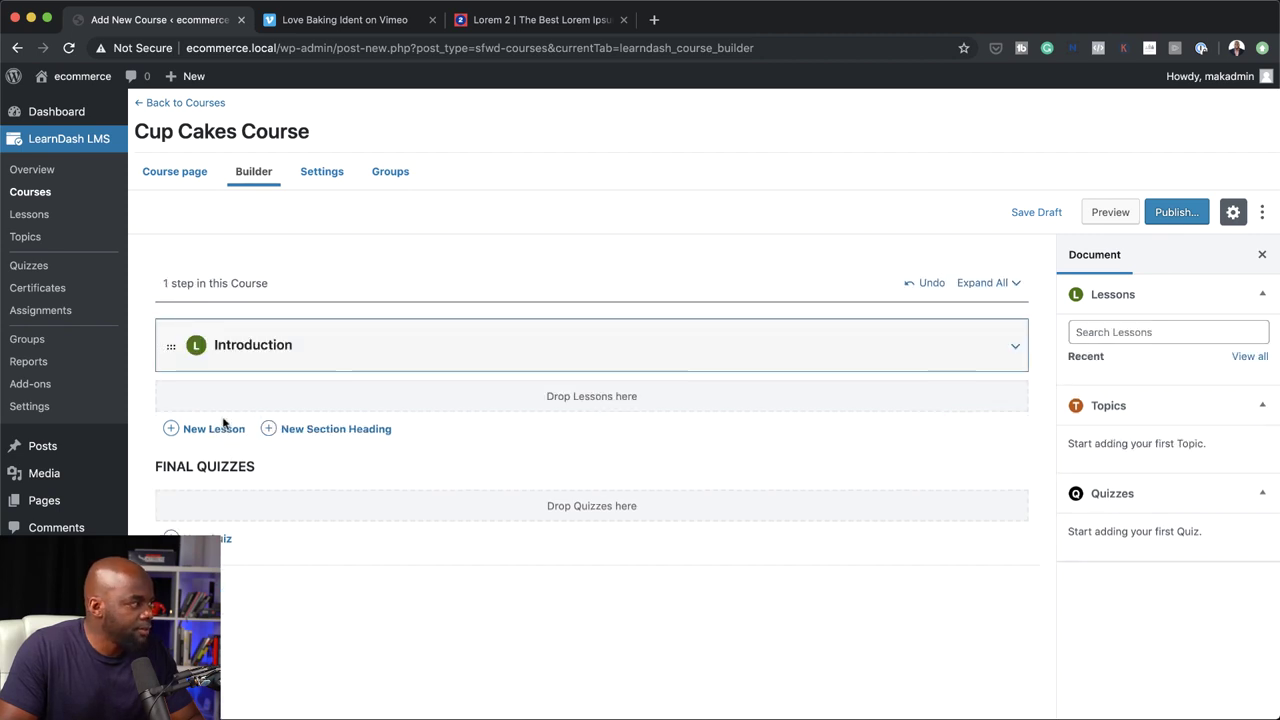
pyautogui.click(214, 429)
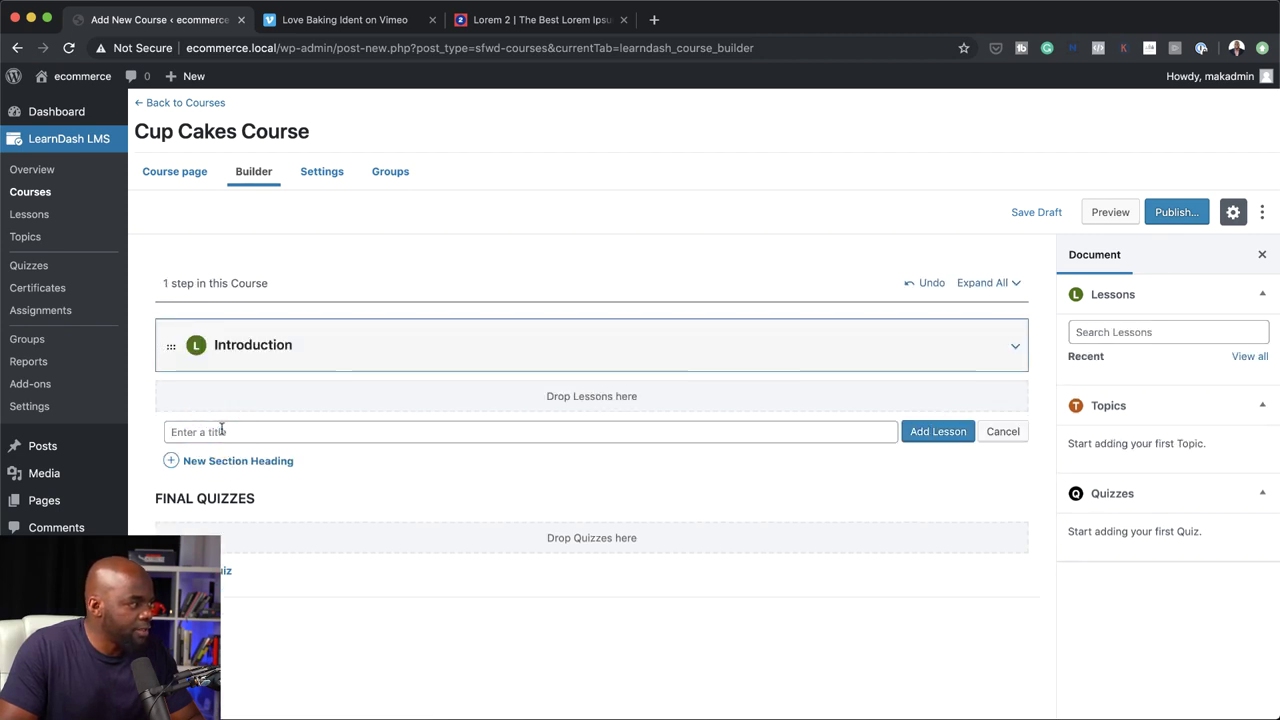
pyautogui.write('How to')
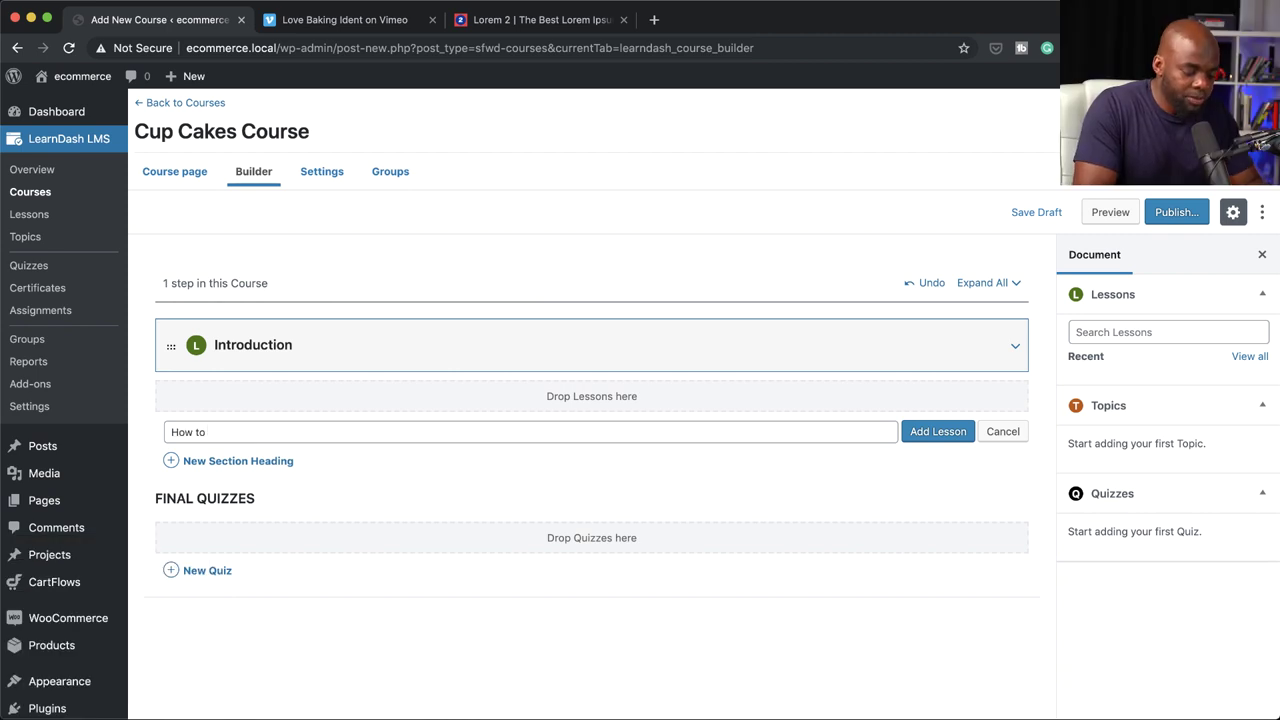
pyautogui.write(' prepare the flour')
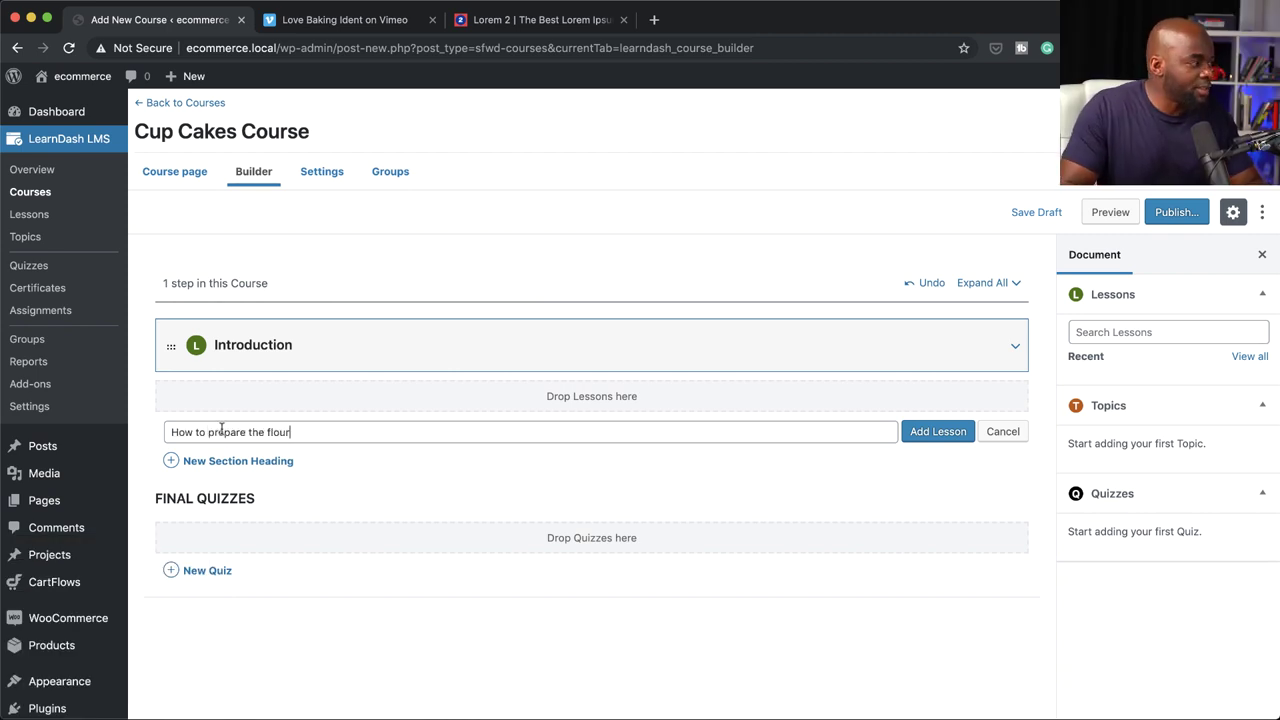
pyautogui.click(946, 431)
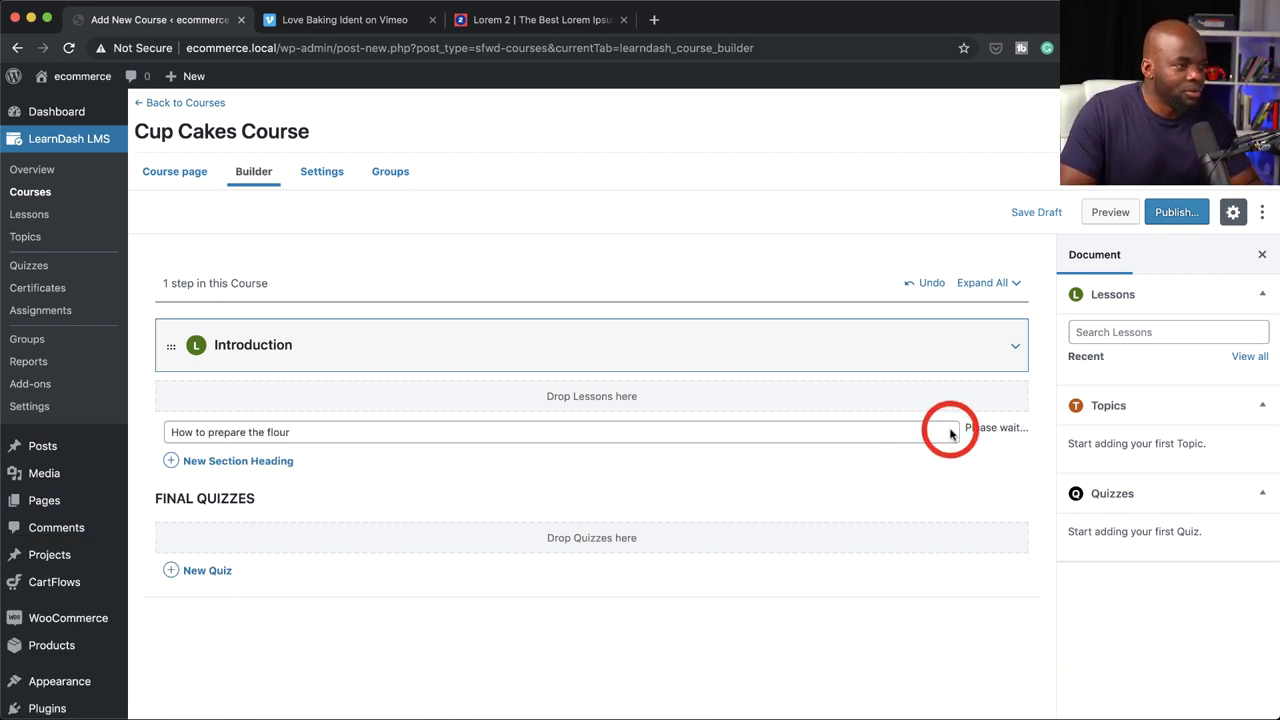
pyautogui.click(226, 481)
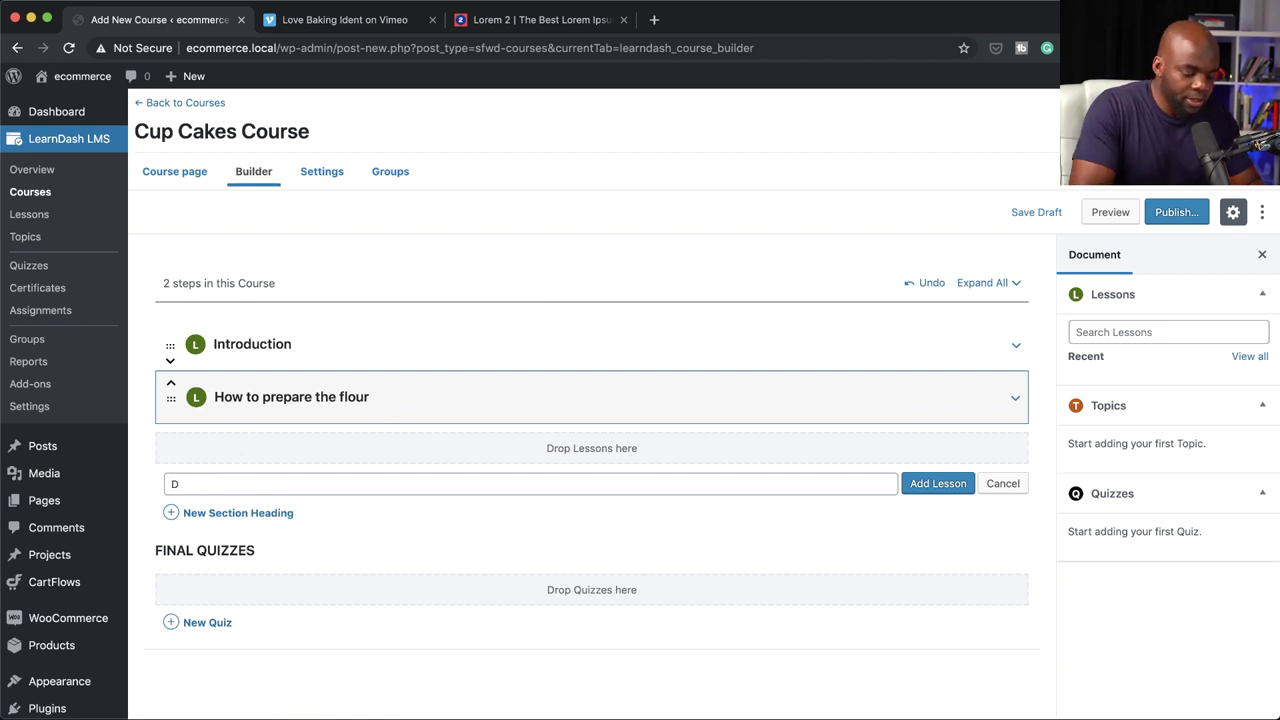
pyautogui.write('Setting the oven temp')
pyautogui.click(938, 483)
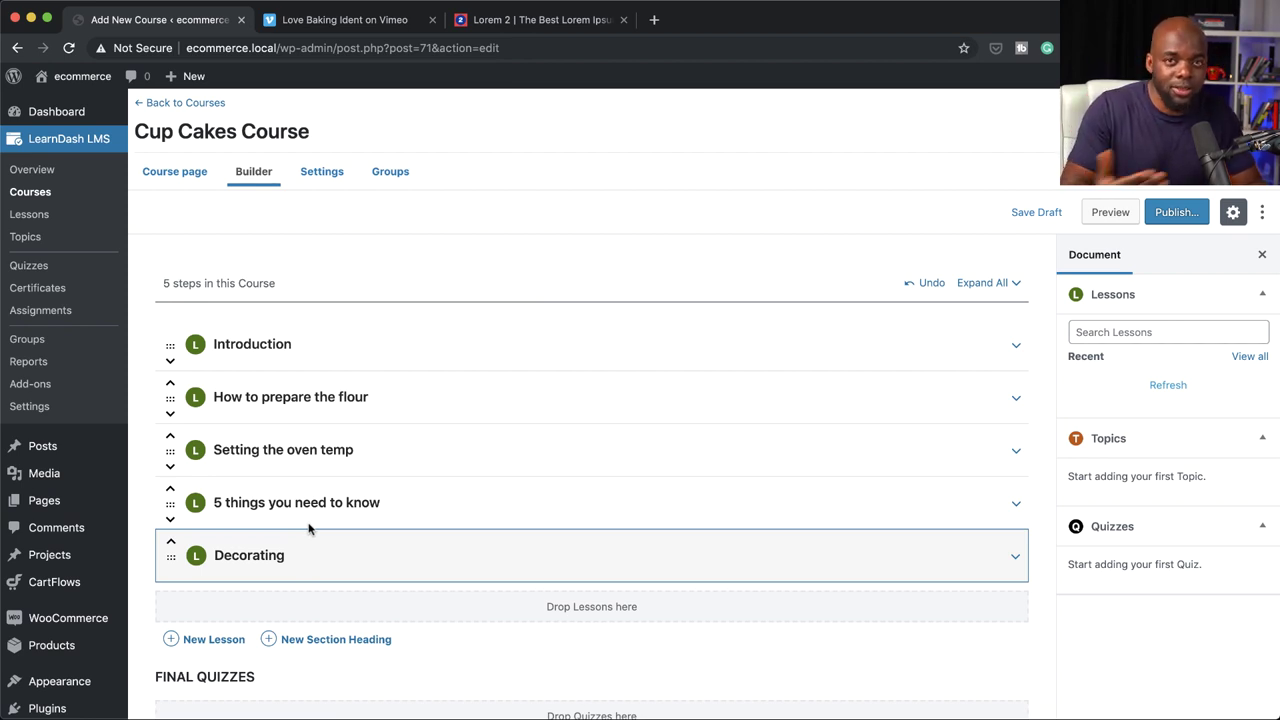
# Step: Copy the address of the Love Baking Ident video on Vimeo and embed it in the Introduction lesson's content
pyautogui.click(386, 21)
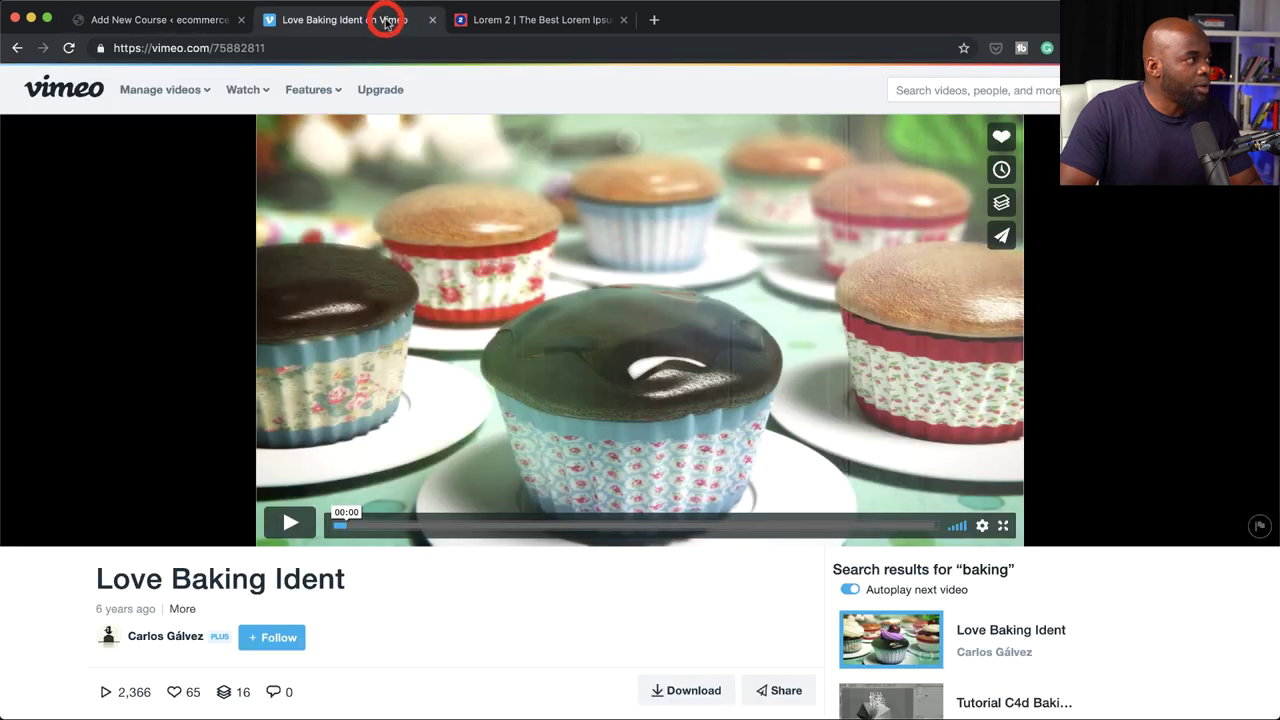
pyautogui.click(331, 48)
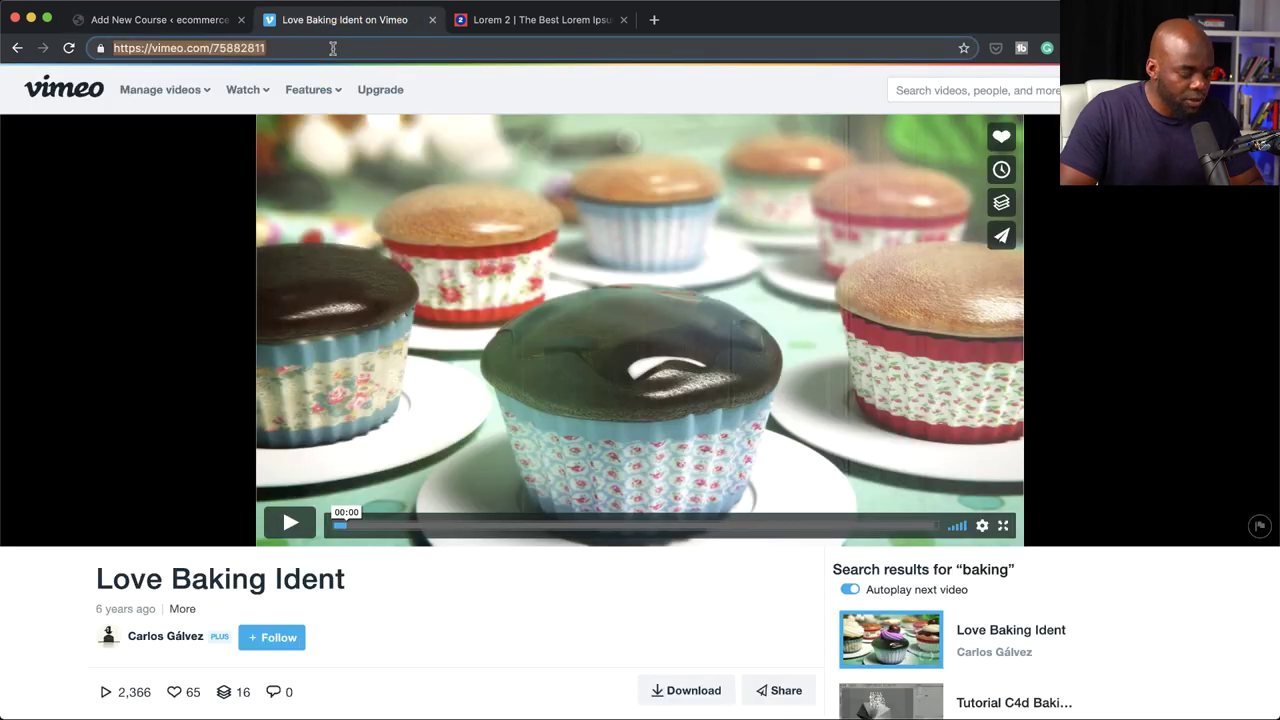
pyautogui.click(215, 27)
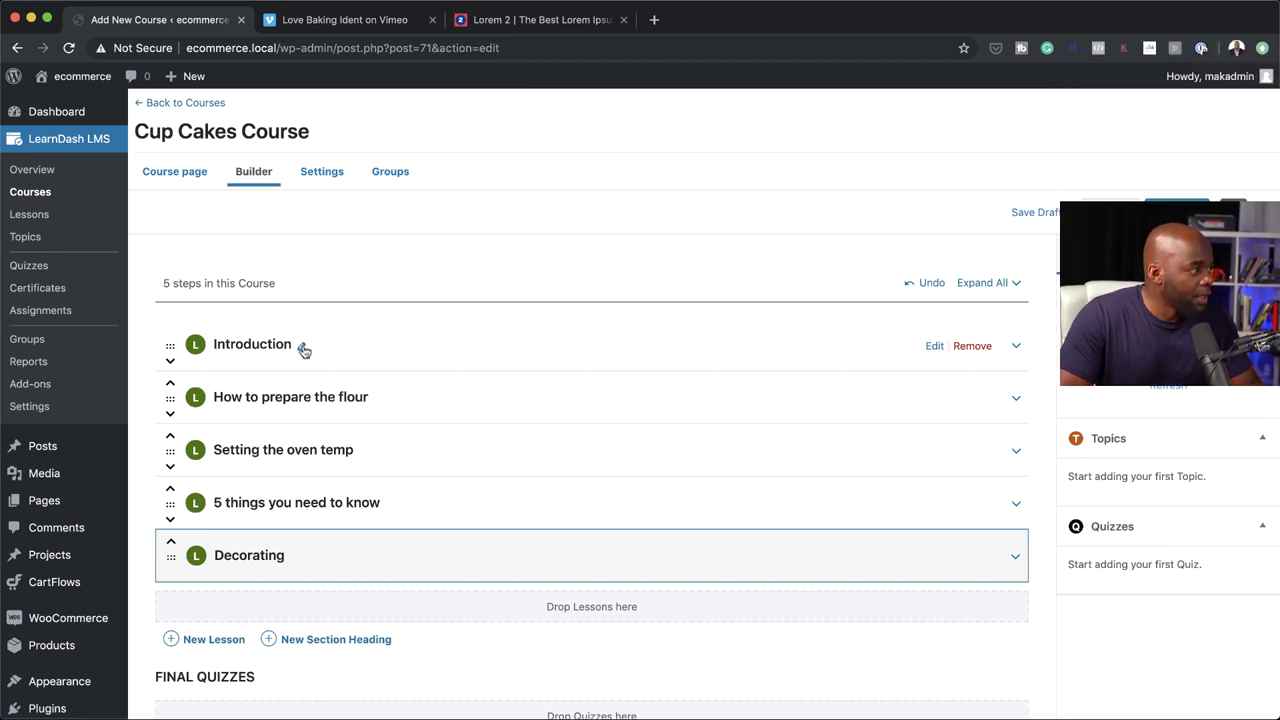
pyautogui.click(934, 347)
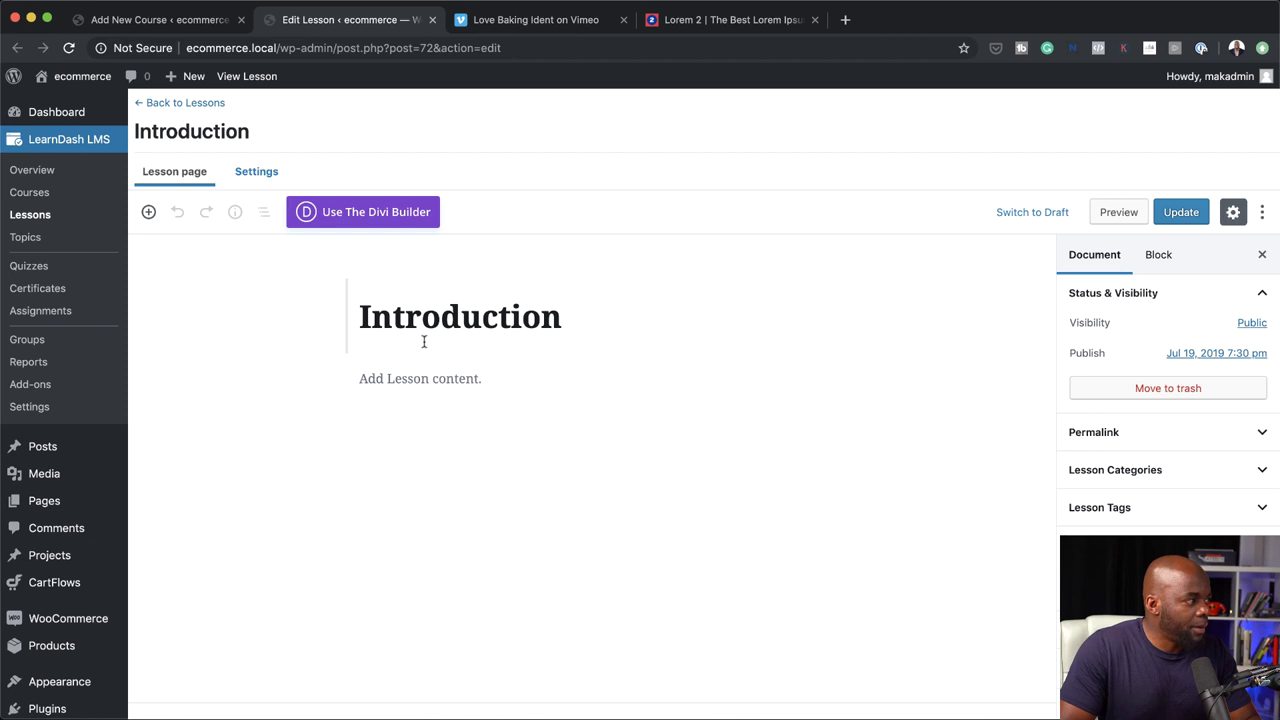
pyautogui.click(411, 380)
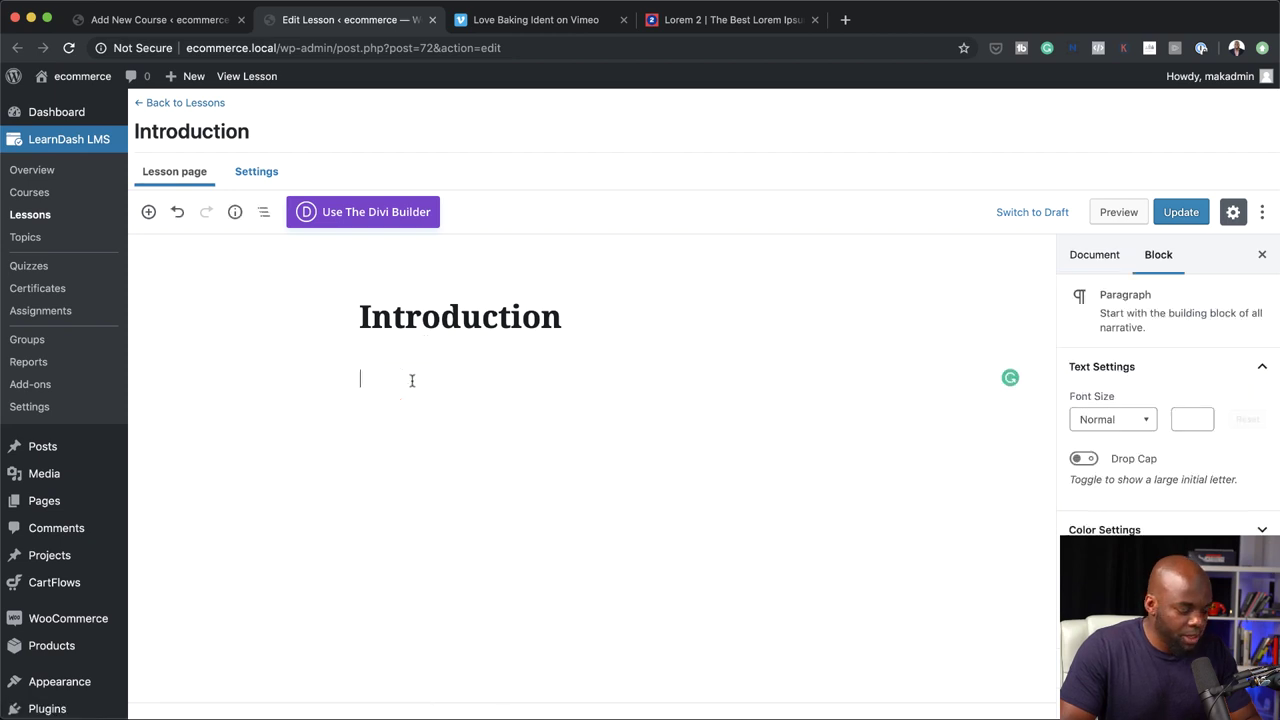
pyautogui.press('super+v')
pyautogui.click(842, 597)
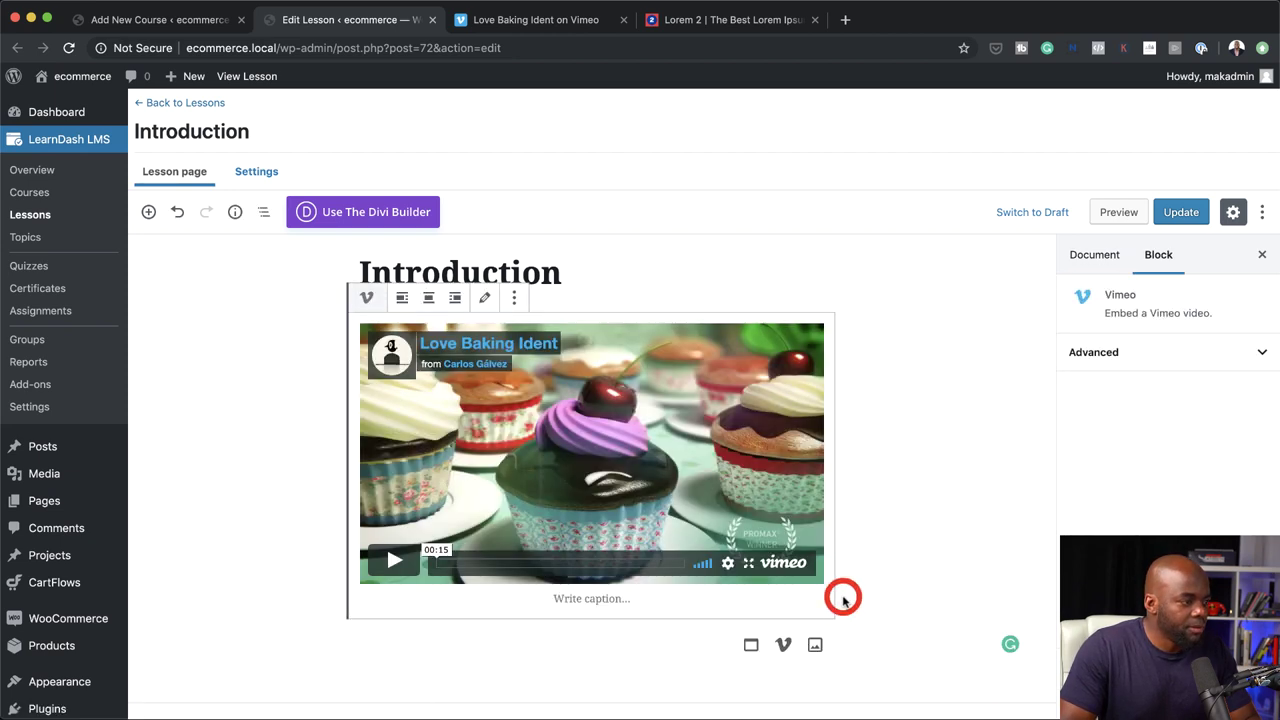
# Step: Copy the first three short paragraphs from Lorem 2 into the Introduction lesson below the video, and update the lesson
pyautogui.press('Return')
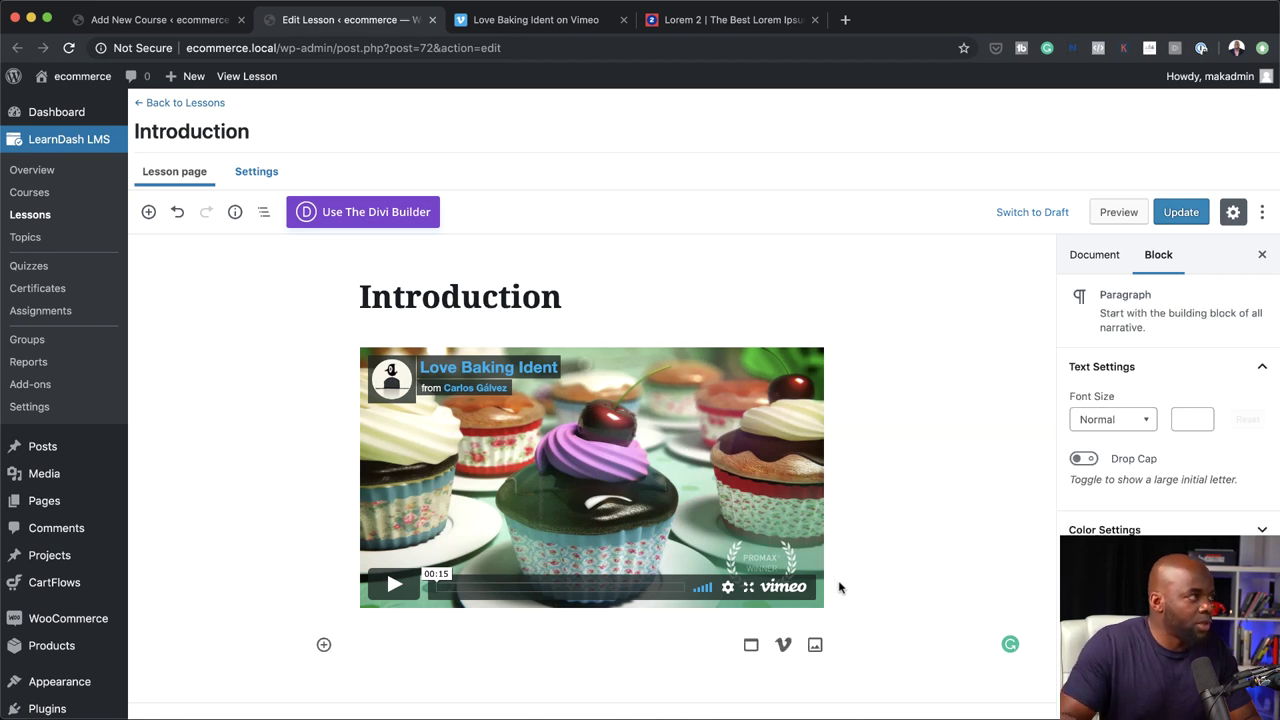
pyautogui.click(784, 24)
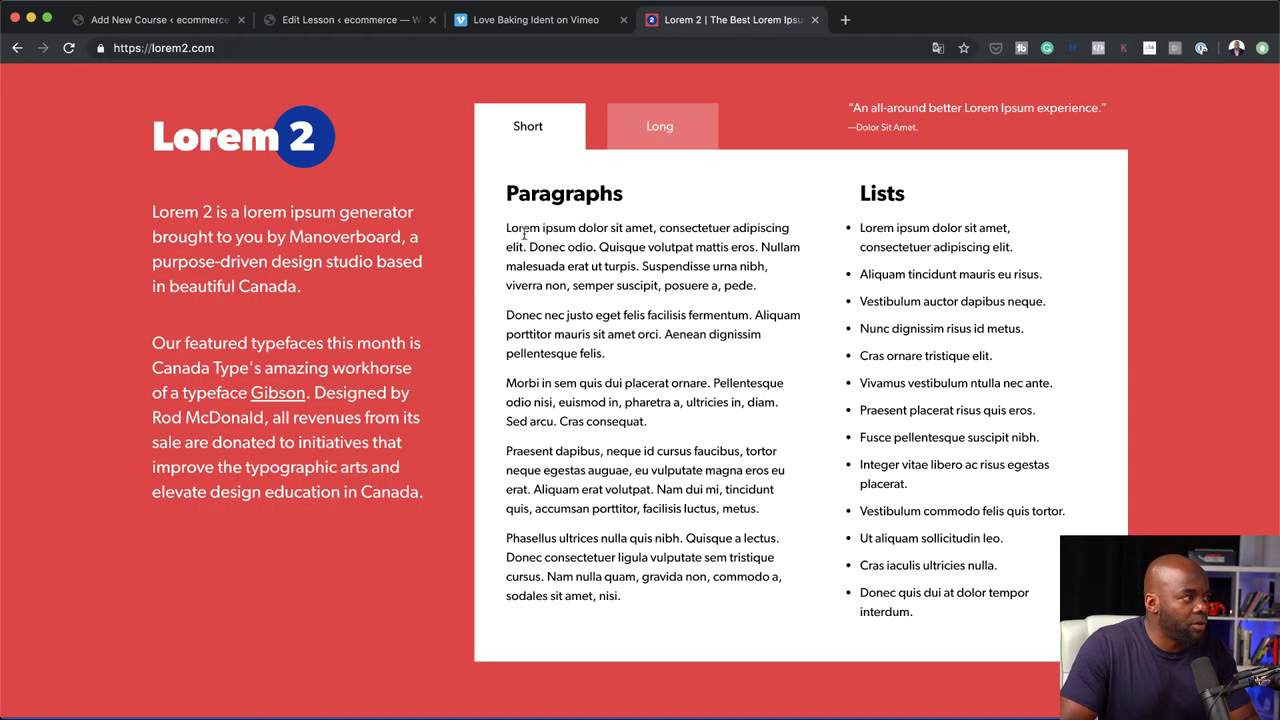
pyautogui.moveTo(506, 227); pyautogui.dragTo(701, 440)
pyautogui.hotkey('ctrl', 'c')
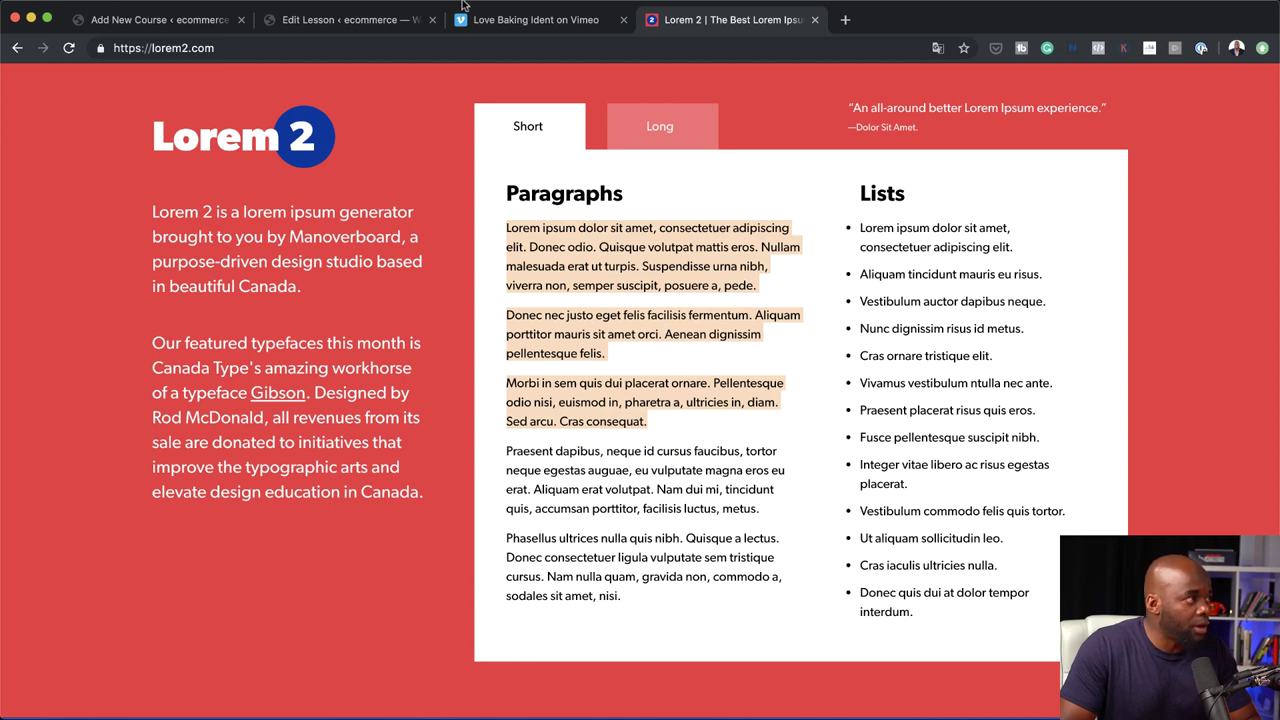
pyautogui.click(370, 19)
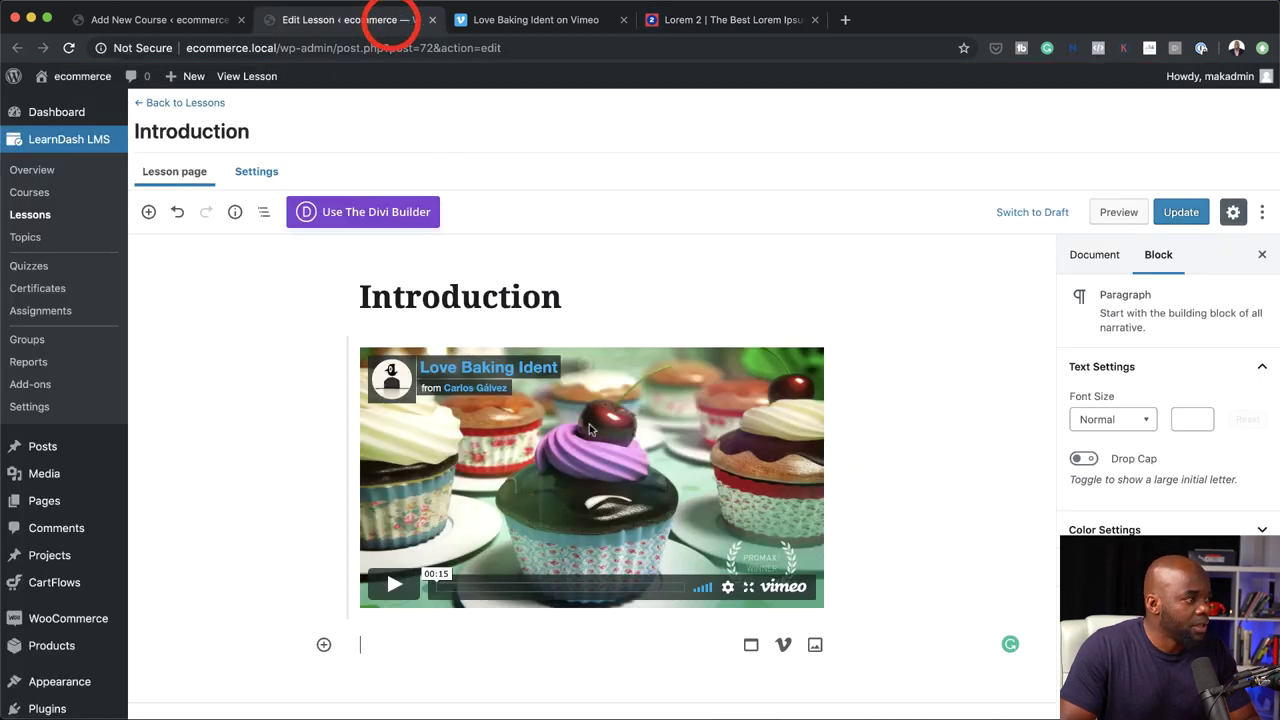
pyautogui.click(420, 651)
pyautogui.hotkey('ctrl', 'v')
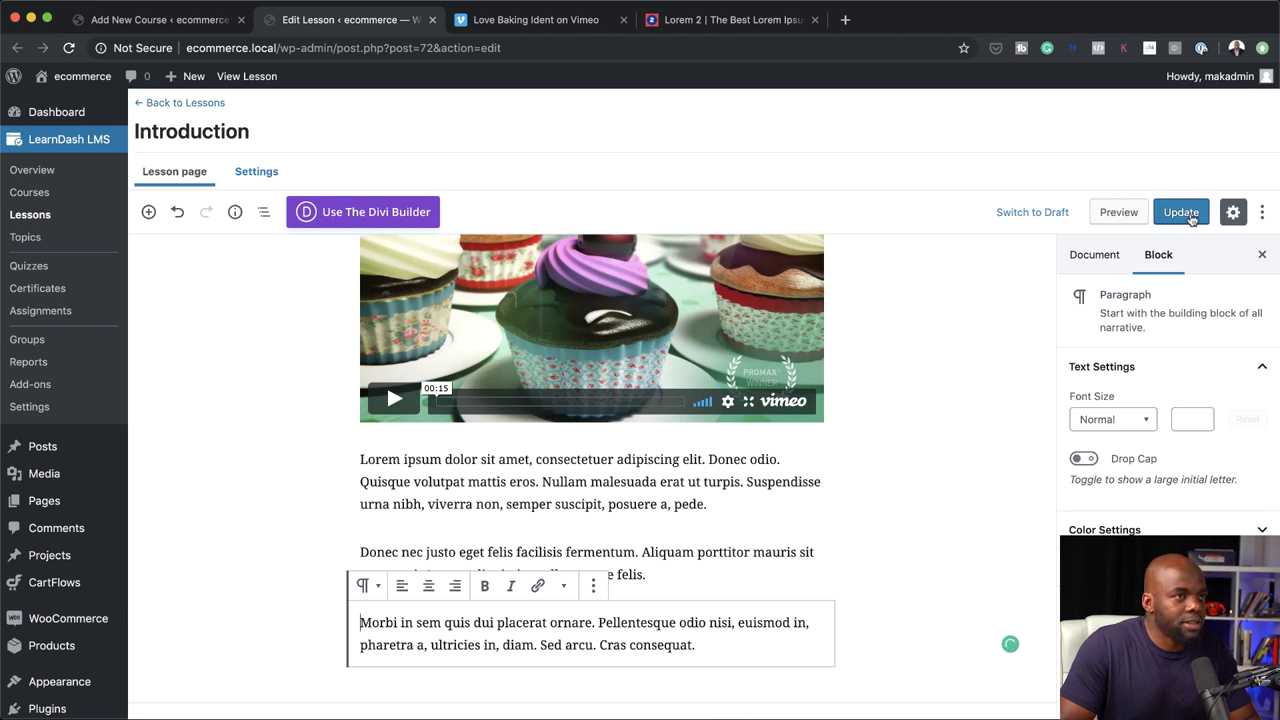
pyautogui.click(1190, 214)
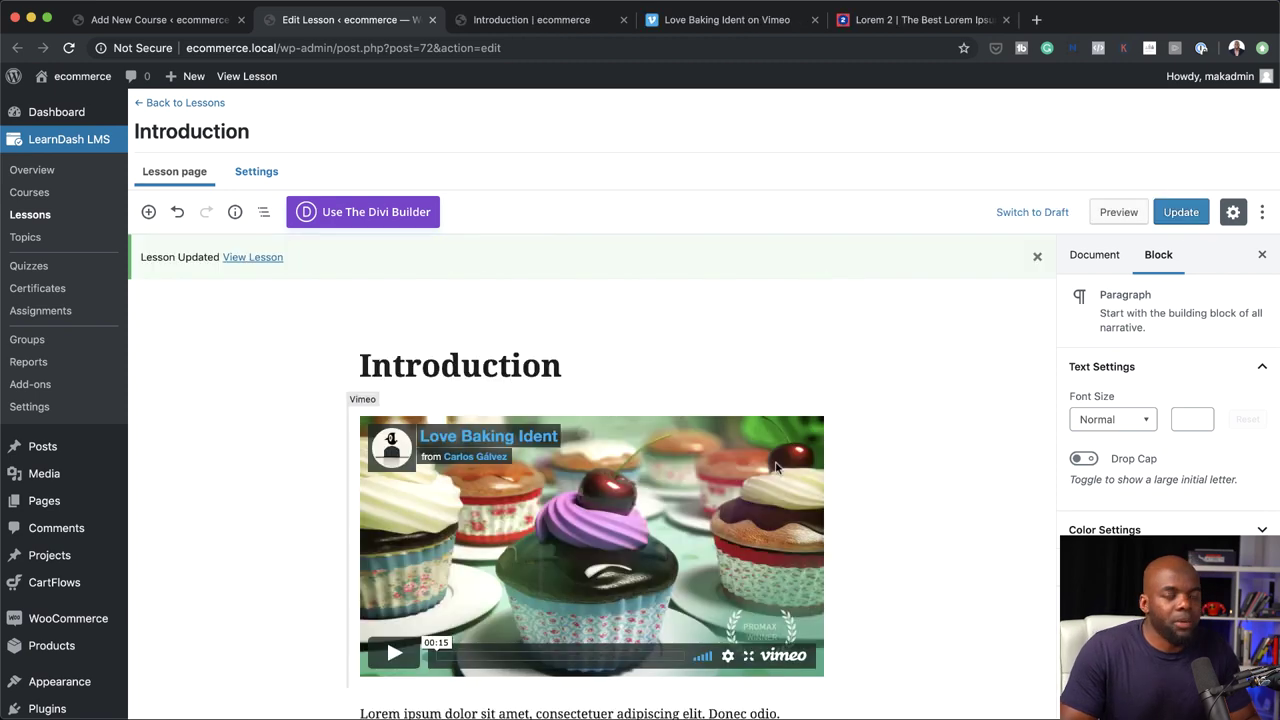
# Step: Open the course's four remaining lessons for editing in separate browser tabs and publish the Cup Cakes Course
pyautogui.click(160, 20)
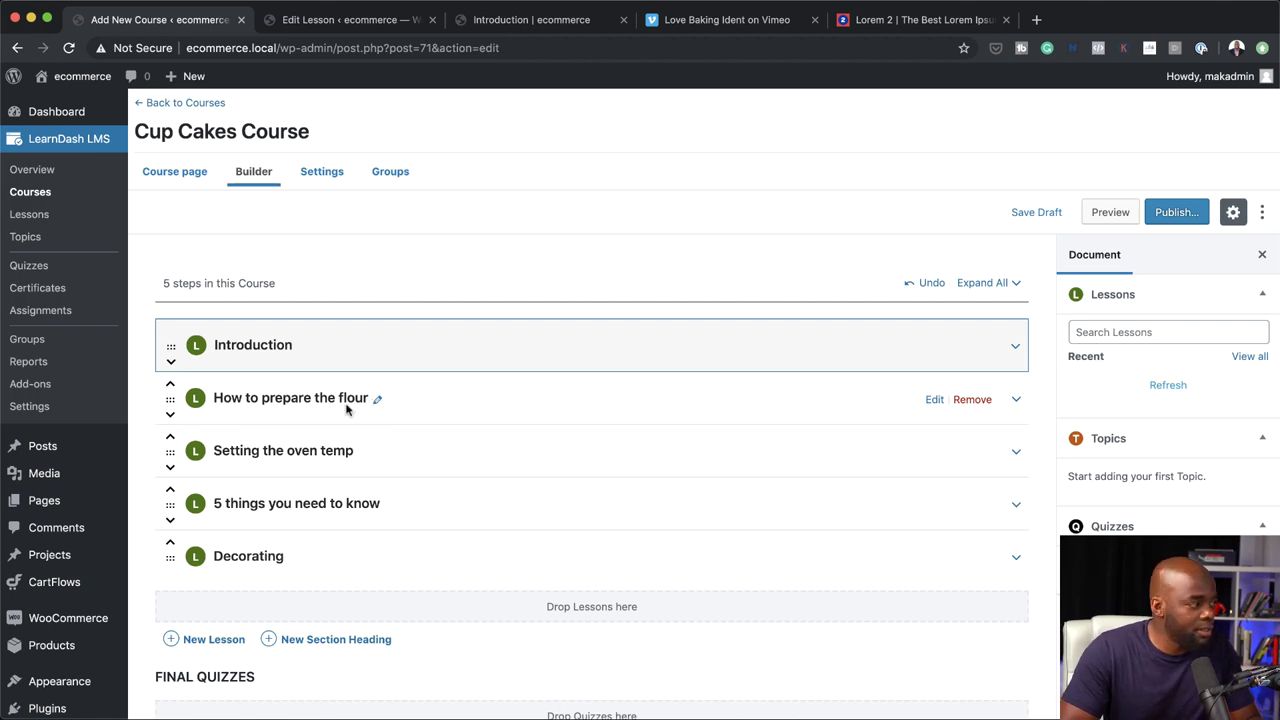
pyautogui.click(388, 562)
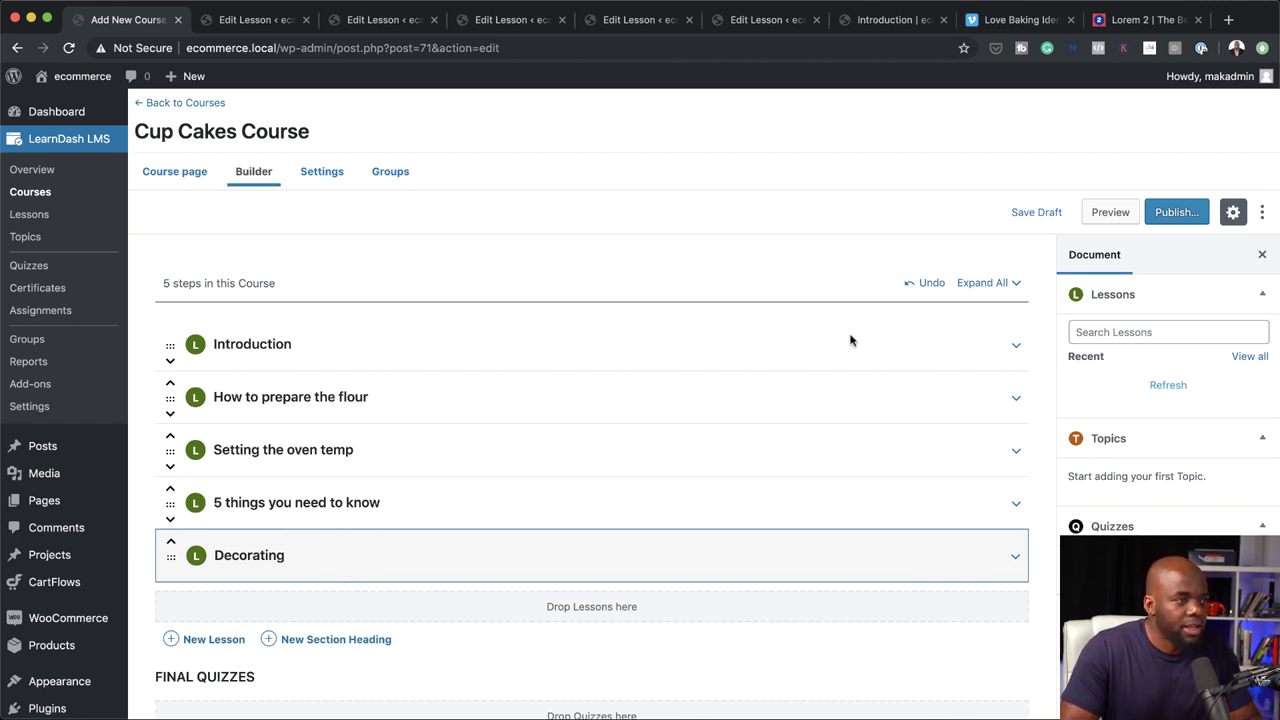
pyautogui.click(1180, 214)
pyautogui.click(1181, 214)
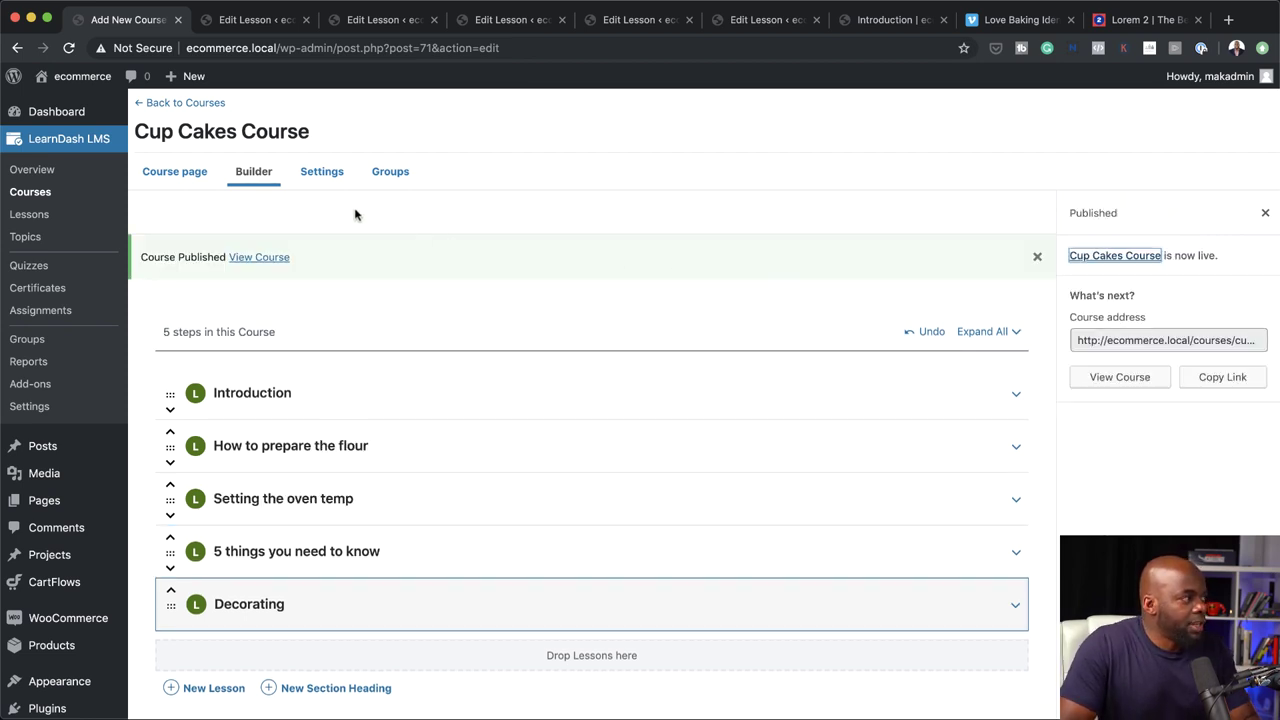
# Step: Set the access mode to Buy now in the Cup Cakes Course's access settings
pyautogui.click(320, 173)
pyautogui.scroll(-5, 345, 392)
pyautogui.scroll(-1, 340, 475)
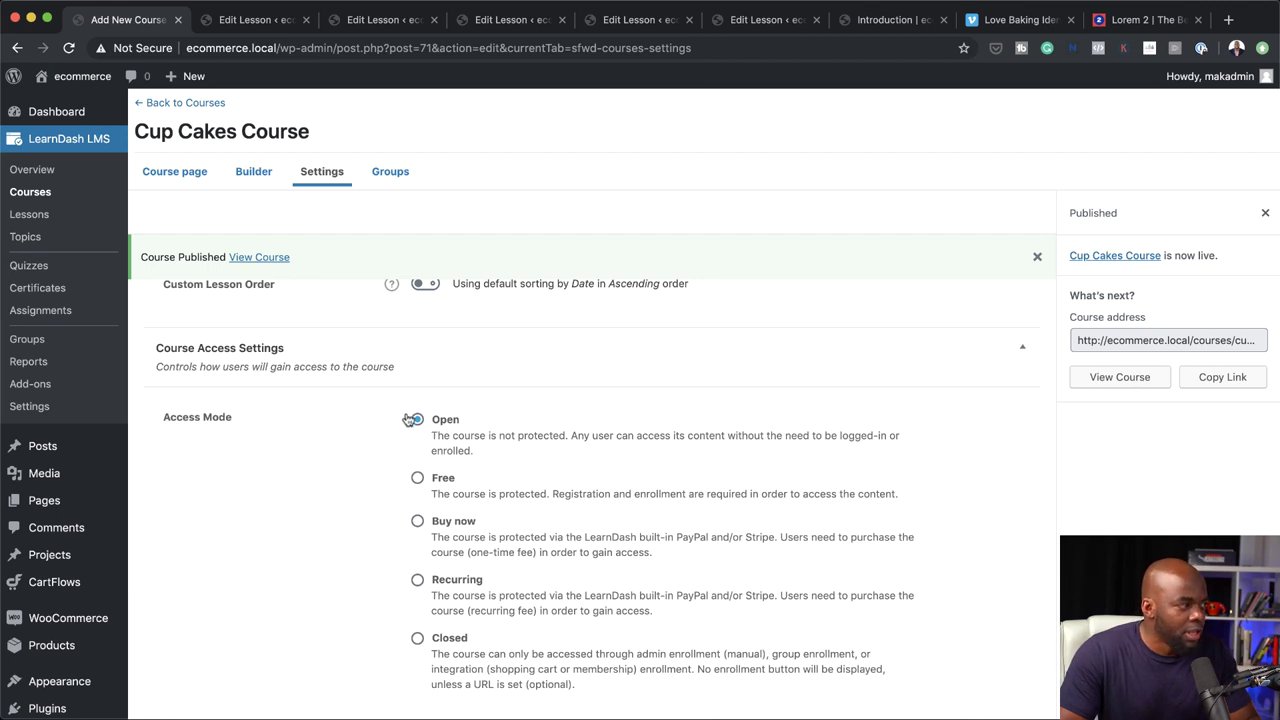
pyautogui.scroll(-2, 423, 424)
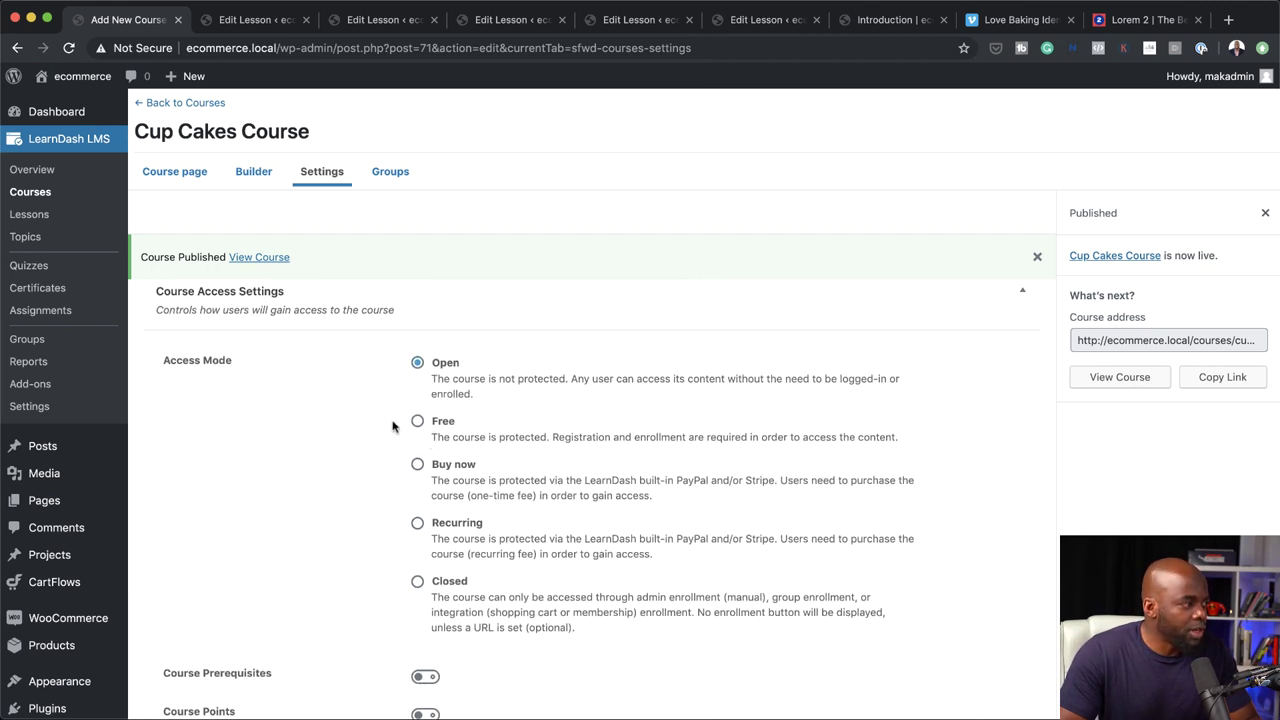
pyautogui.scroll(-2, 420, 430)
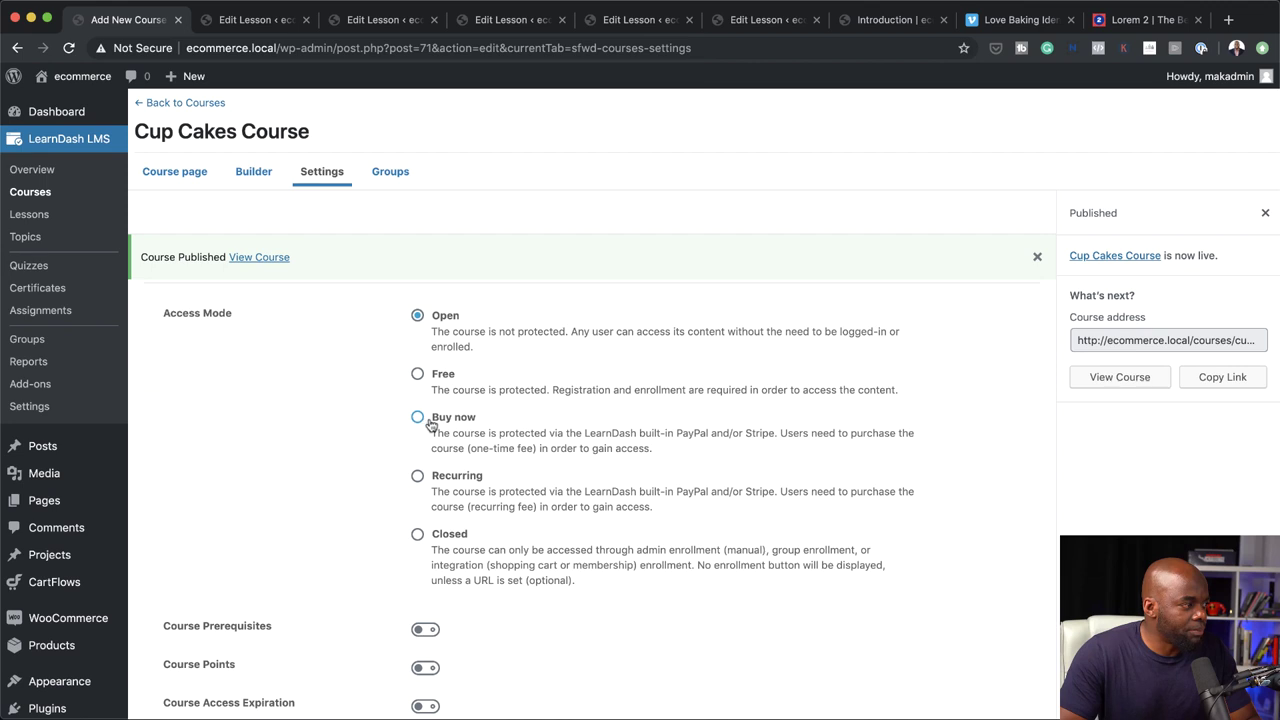
pyautogui.click(417, 420)
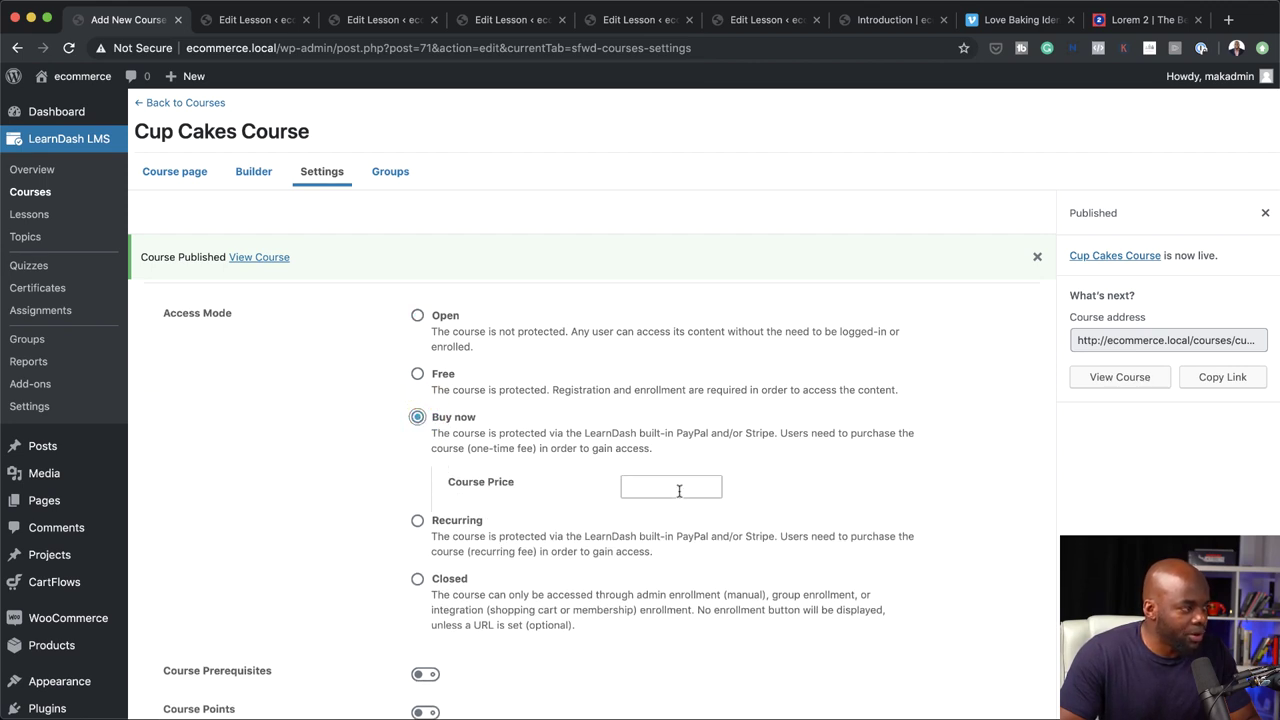
# Step: Change the Cup Cakes Course's access mode to Closed and set its course price to 149
pyautogui.scroll(-4, 462, 520)
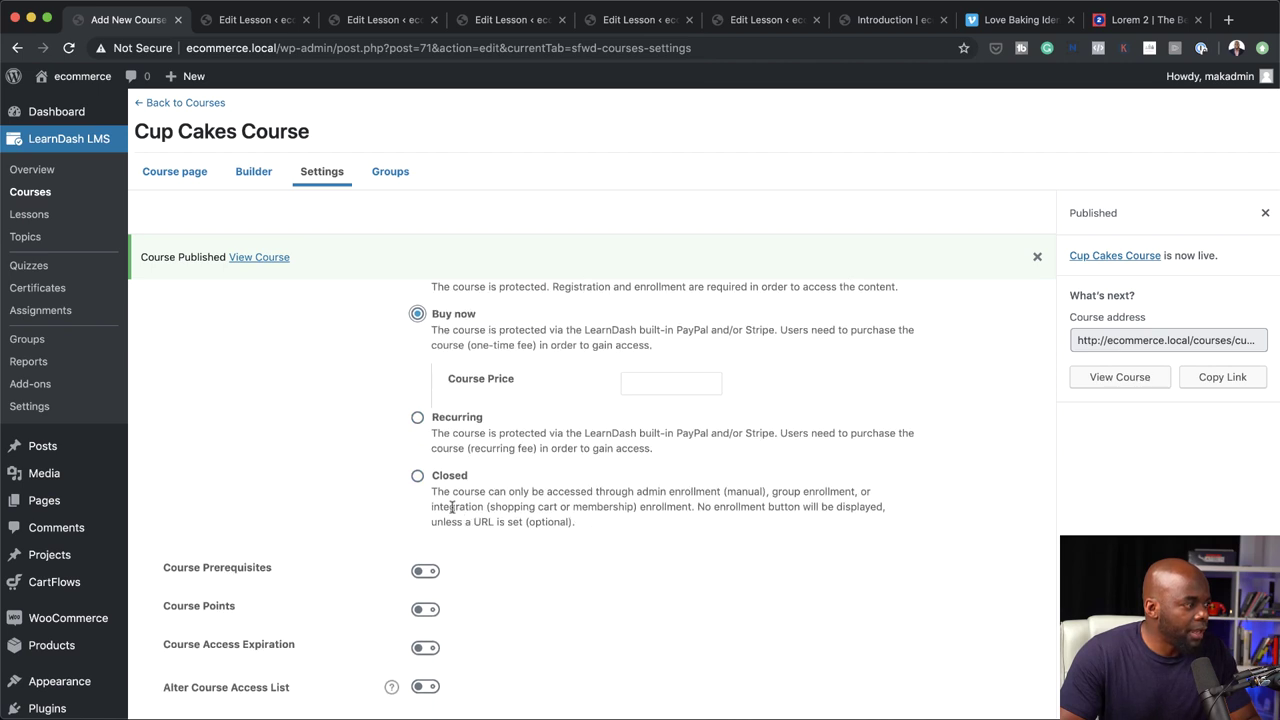
pyautogui.click(418, 477)
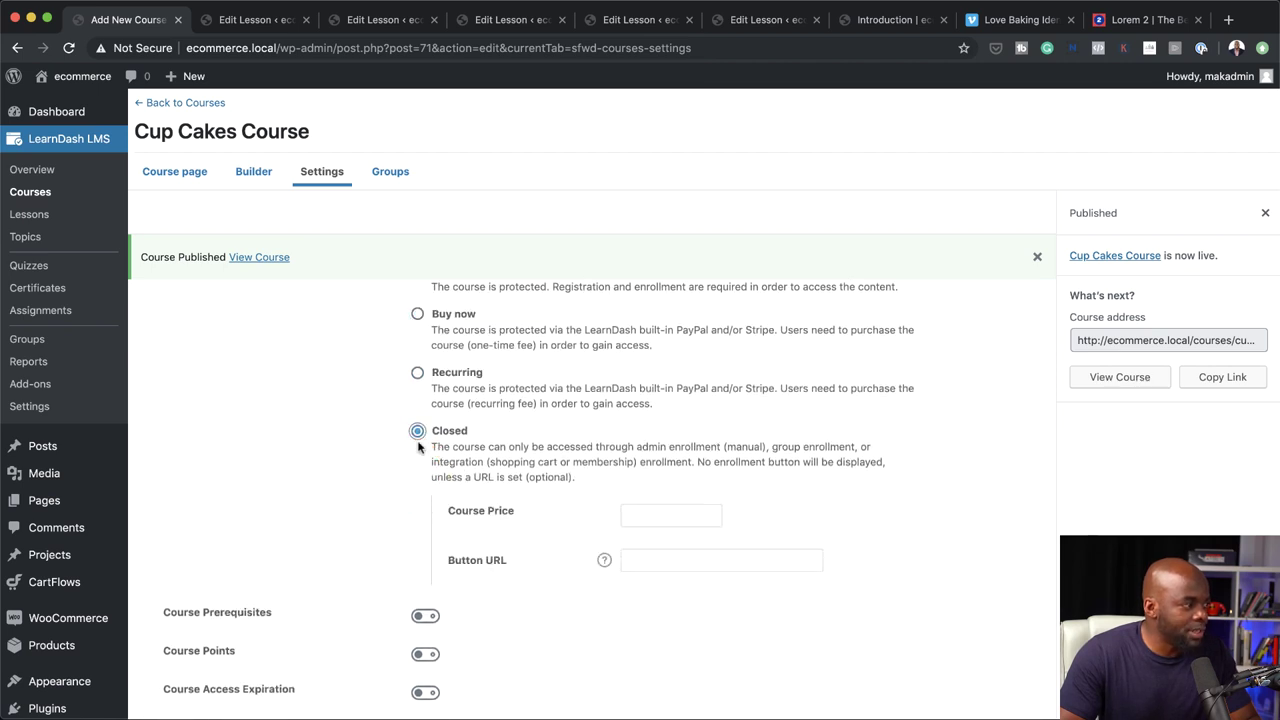
pyautogui.click(678, 517)
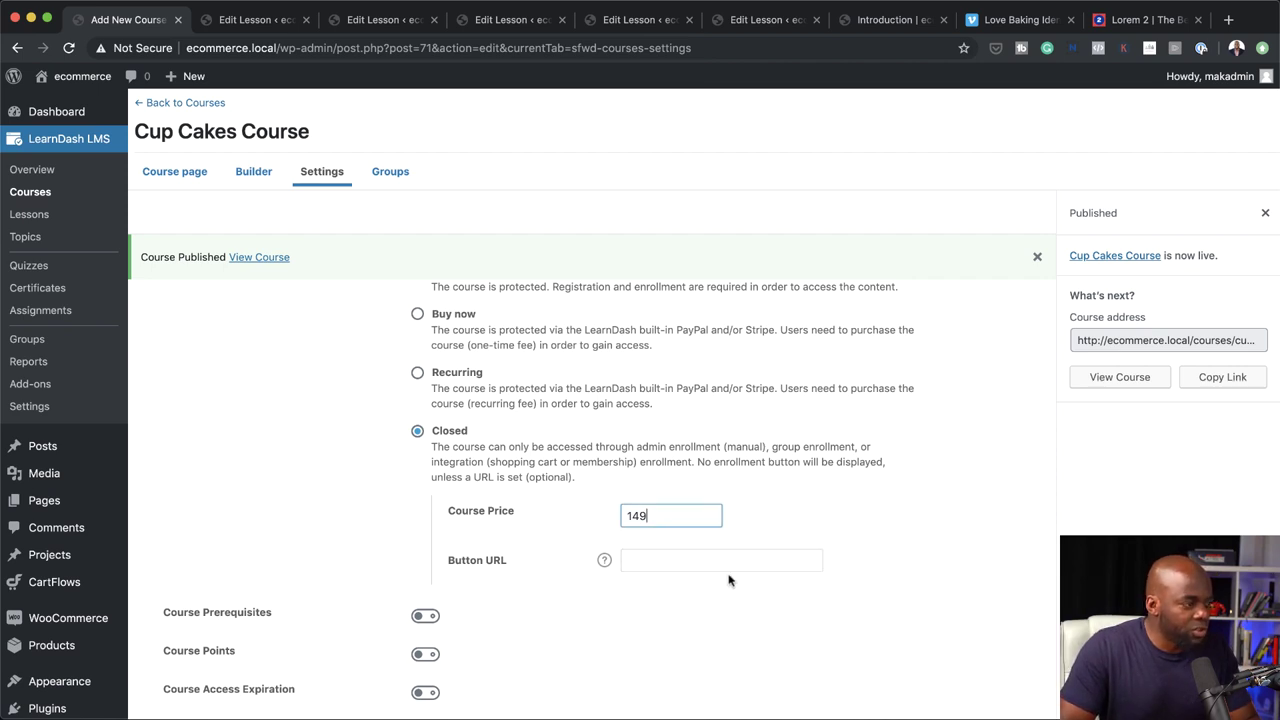
pyautogui.scroll(-10, 487, 560)
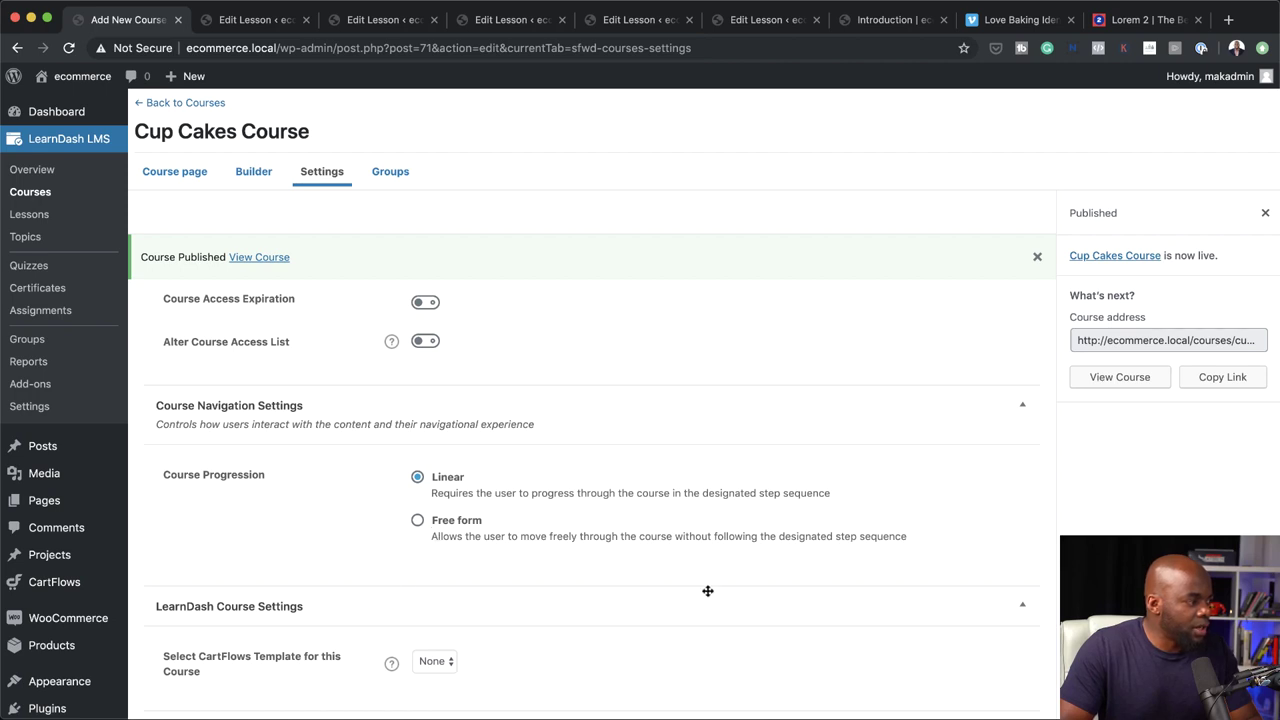
pyautogui.scroll(8, 900, 585)
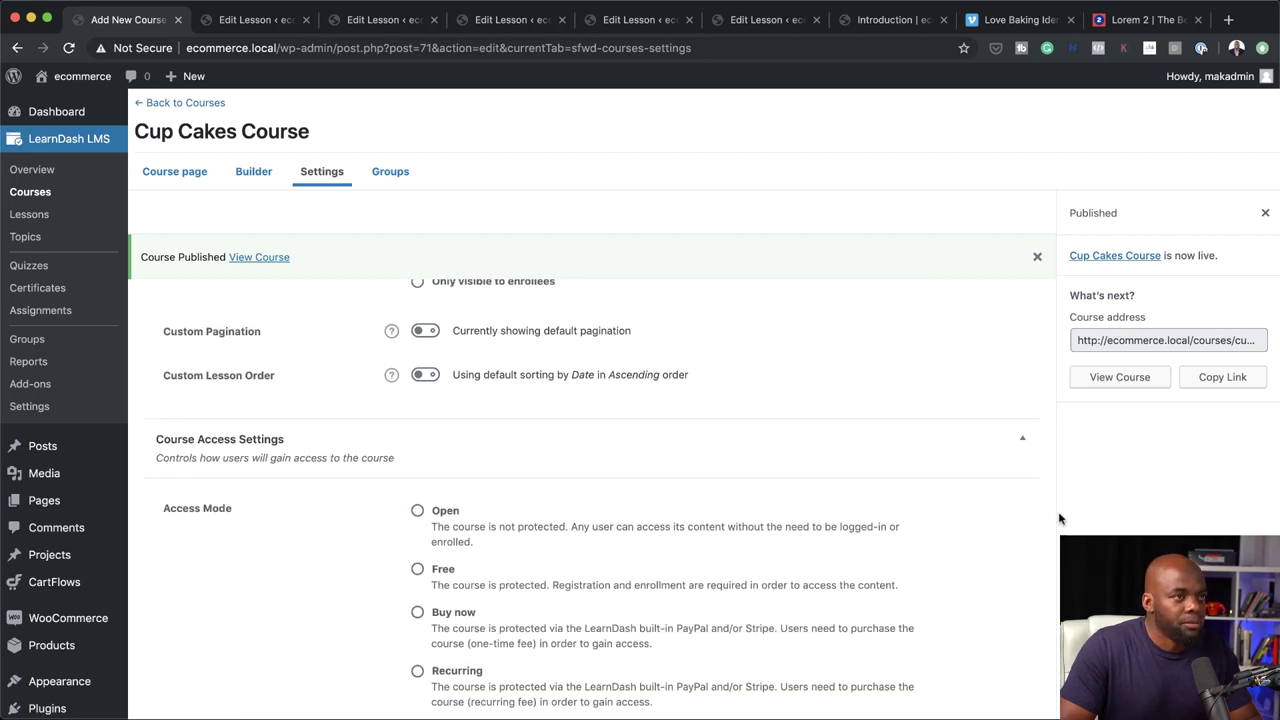
# Step: Open the live Cup Cakes Course page in a separate browser tab and review its content list and Introduction lesson
pyautogui.keyDown('super'); pyautogui.click(1120, 377); pyautogui.keyUp('super')
pyautogui.click(238, 19)
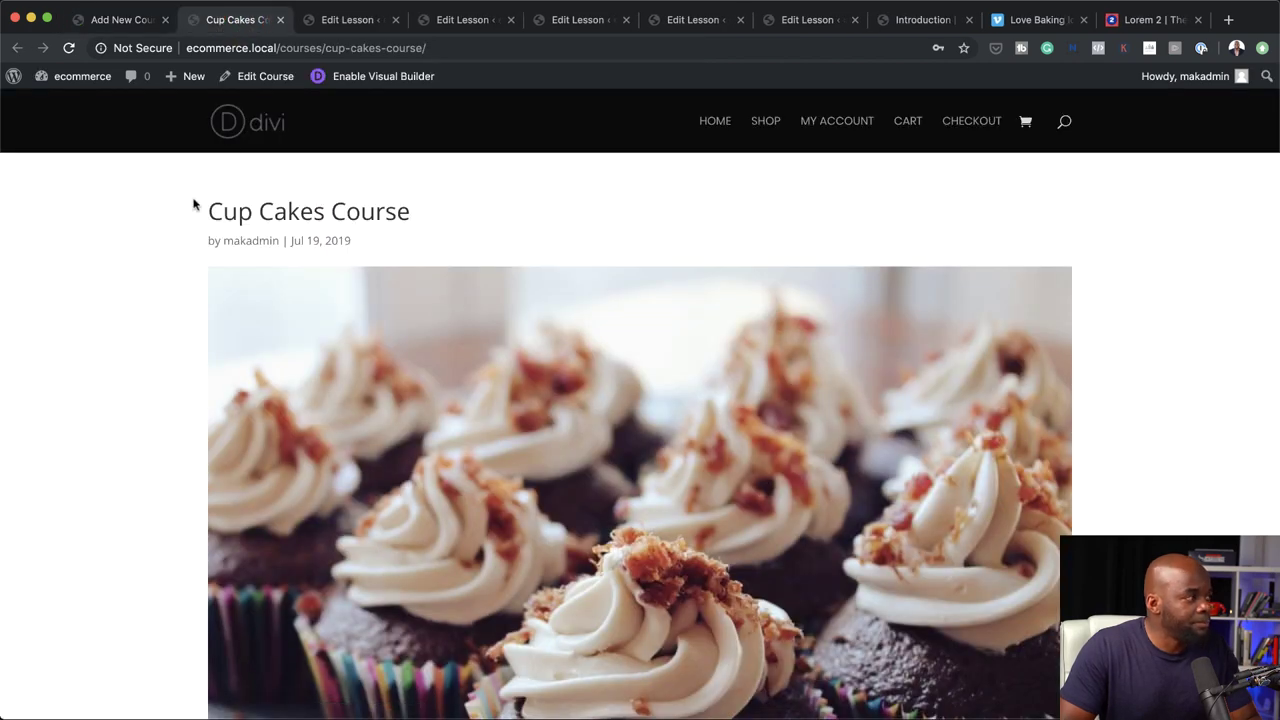
pyautogui.scroll(-10, 1066, 530)
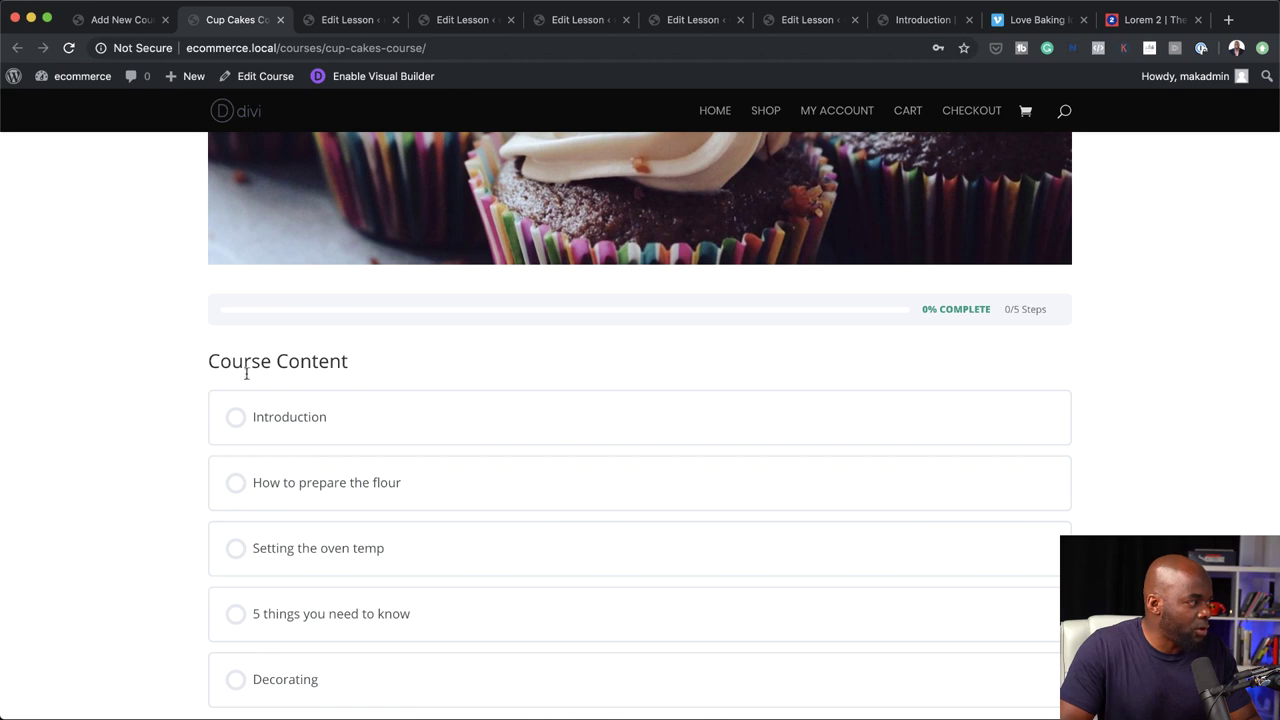
pyautogui.scroll(-2, 494, 489)
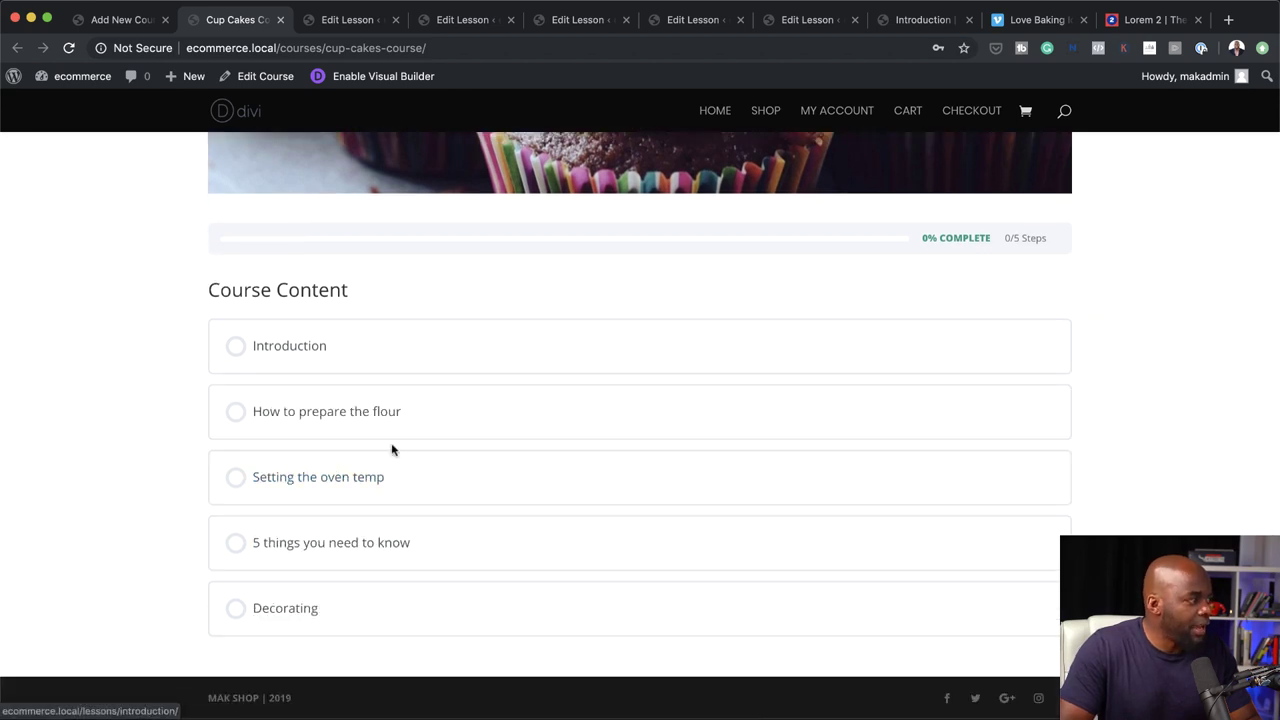
pyautogui.click(301, 353)
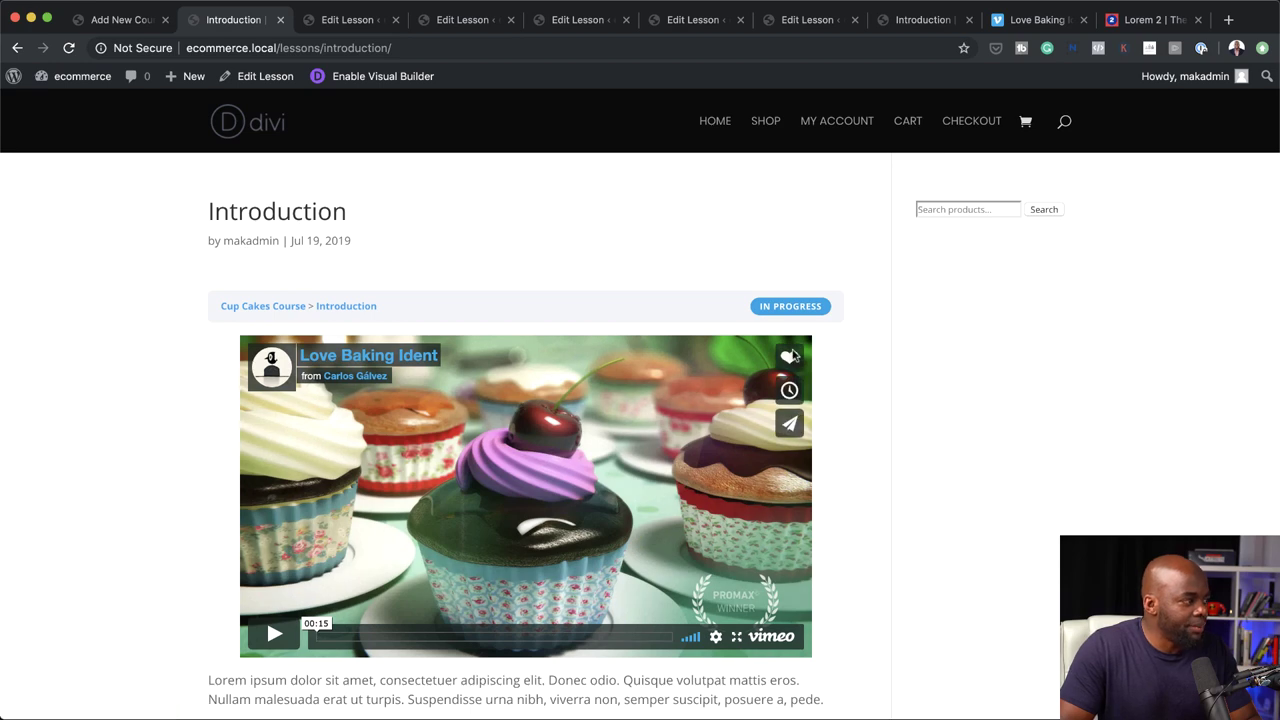
pyautogui.scroll(-5, 826, 680)
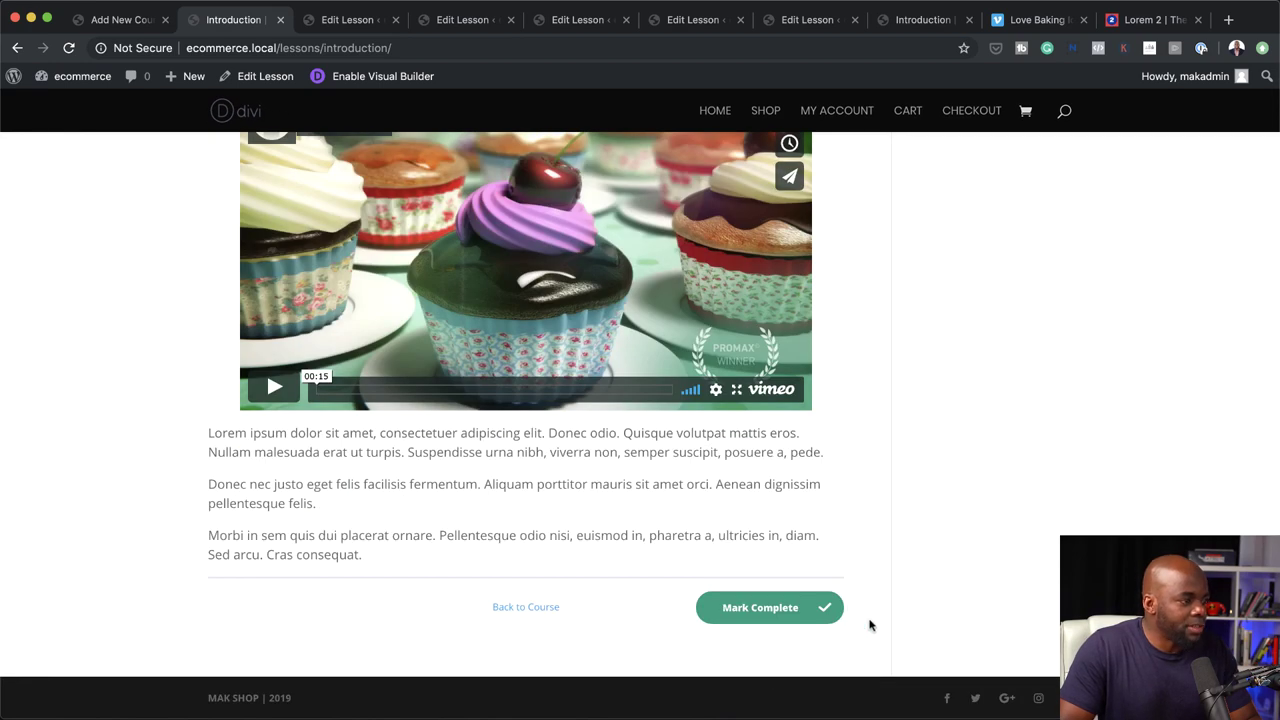
pyautogui.scroll(5, 885, 620)
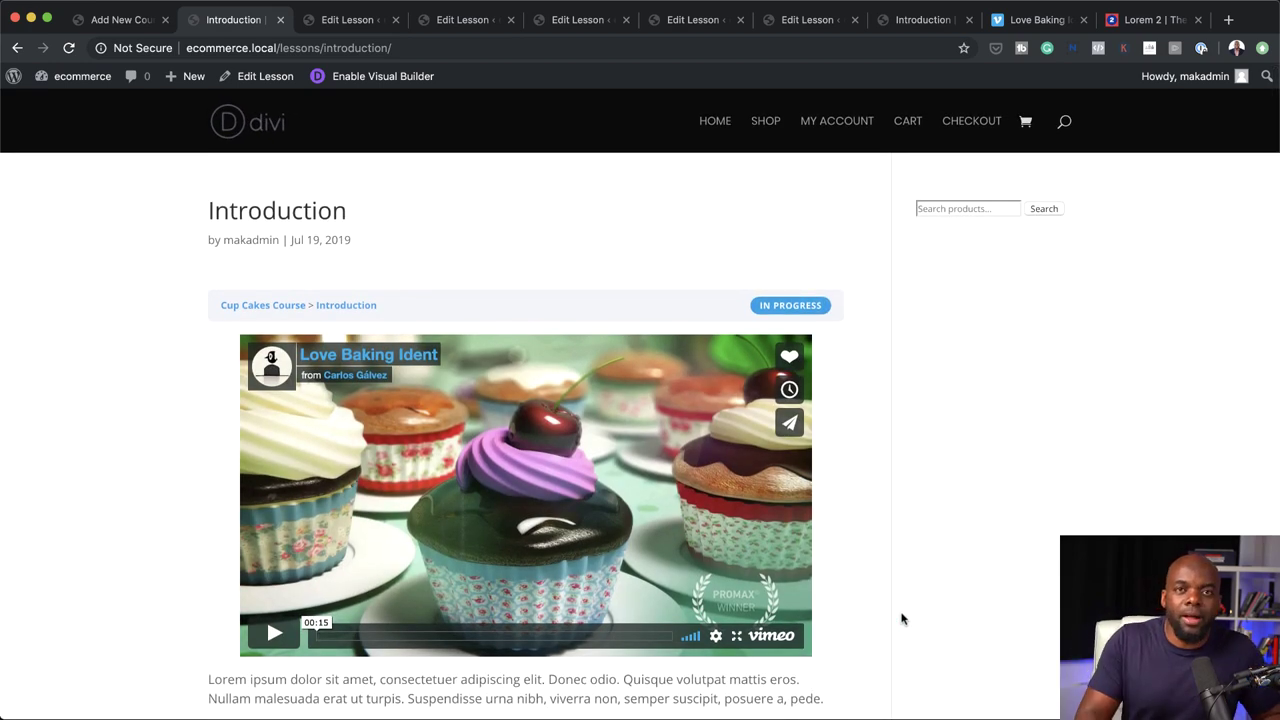
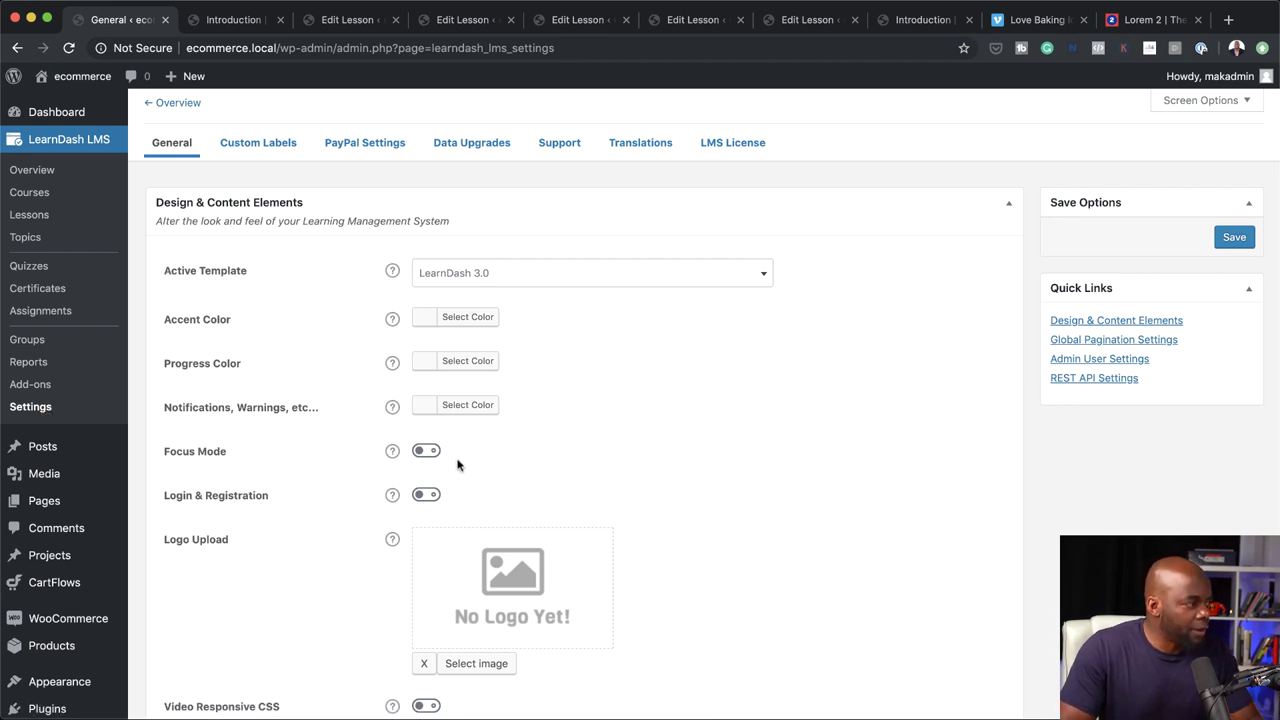
# Step: Enable Focus Mode with the Wide (1180px) content width in LearnDash's general settings and save
pyautogui.click(426, 452)
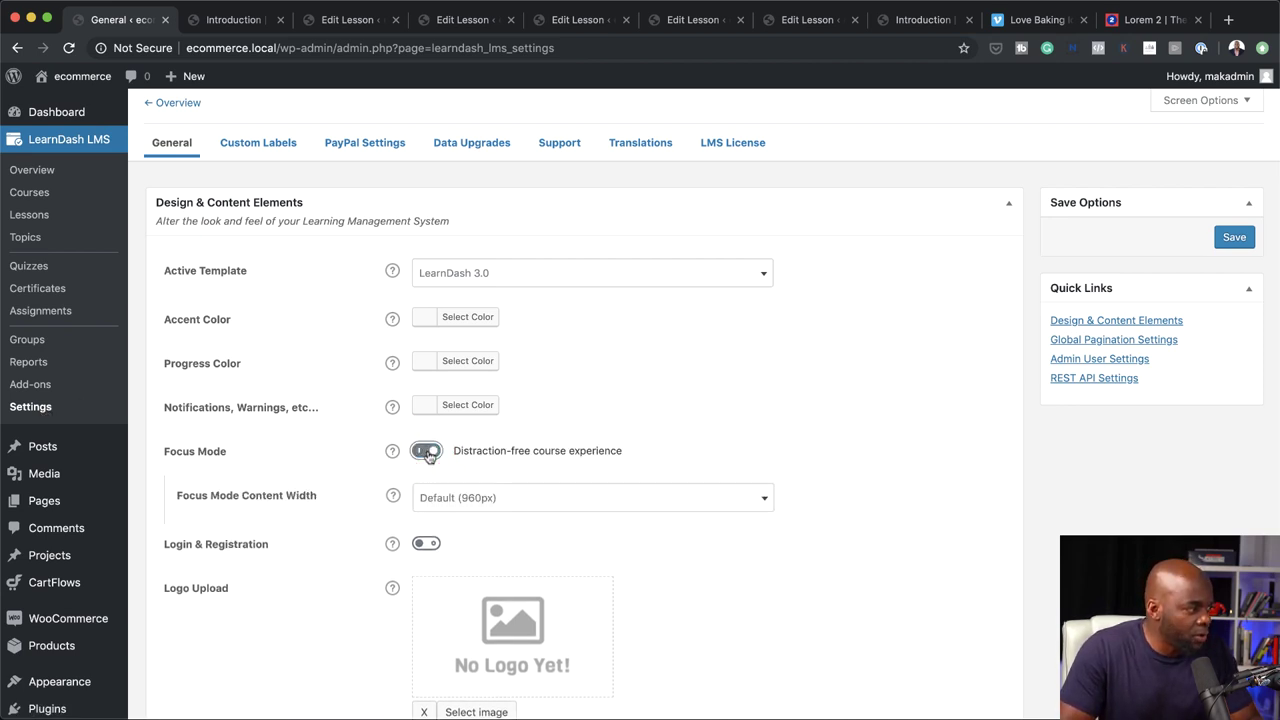
pyautogui.click(727, 502)
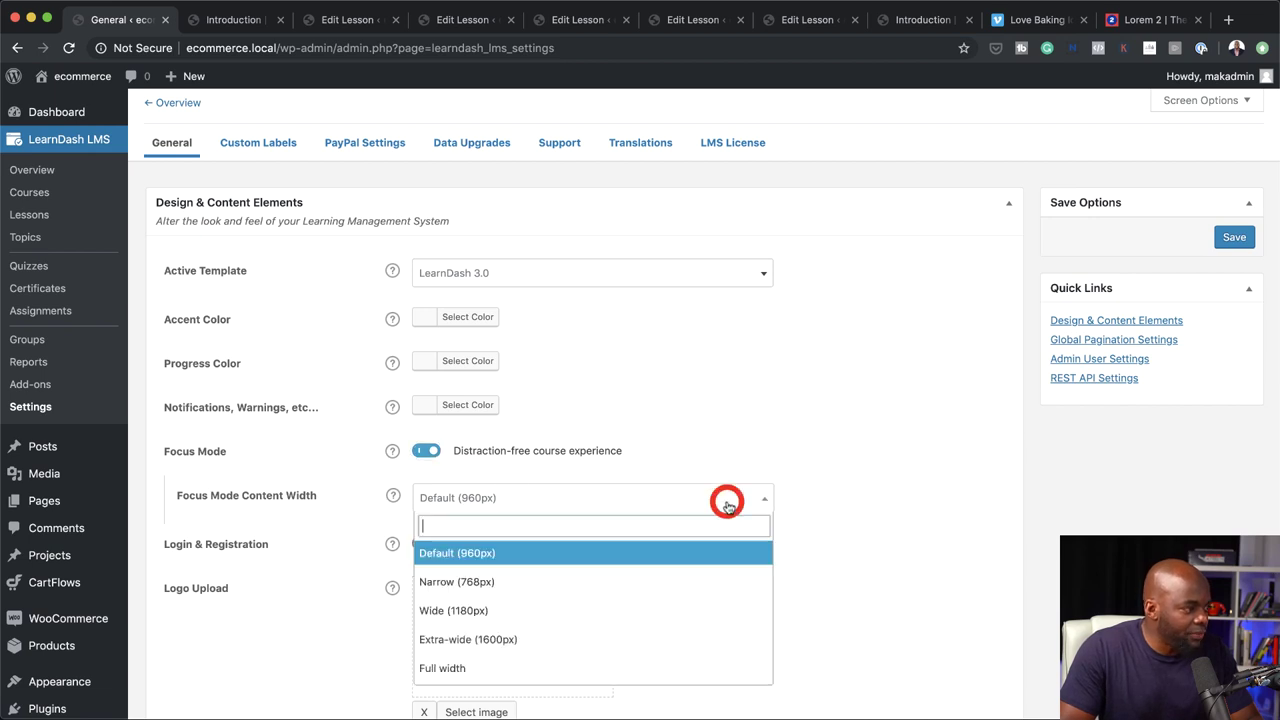
pyautogui.click(705, 621)
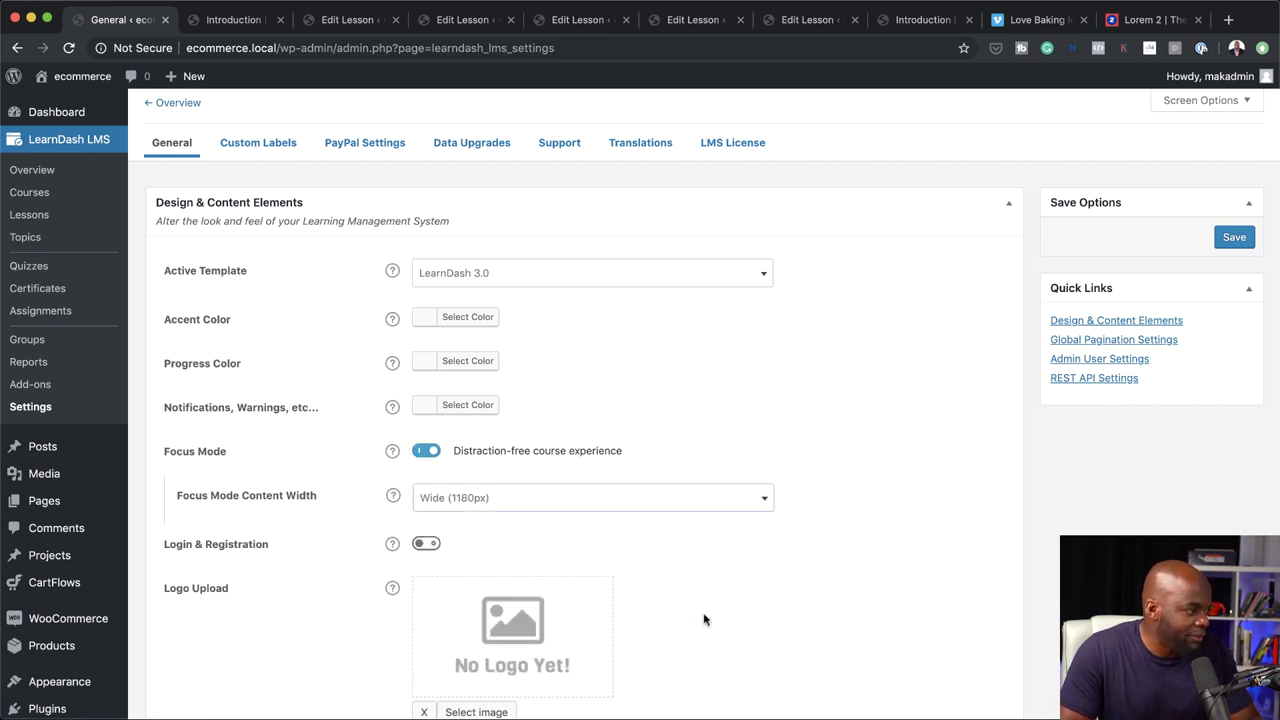
pyautogui.click(1235, 237)
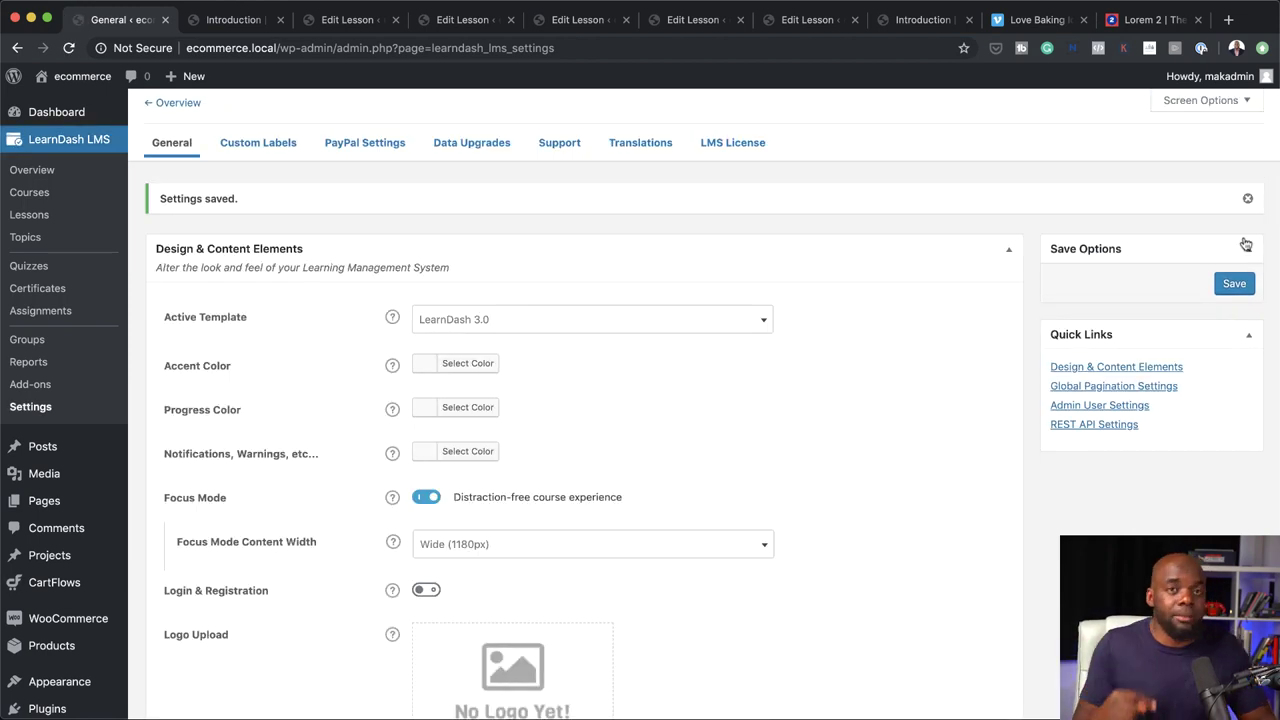
# Step: Reload the live Introduction lesson to check the Focus Mode layout, and browse through the course's other four lessons
pyautogui.click(250, 26)
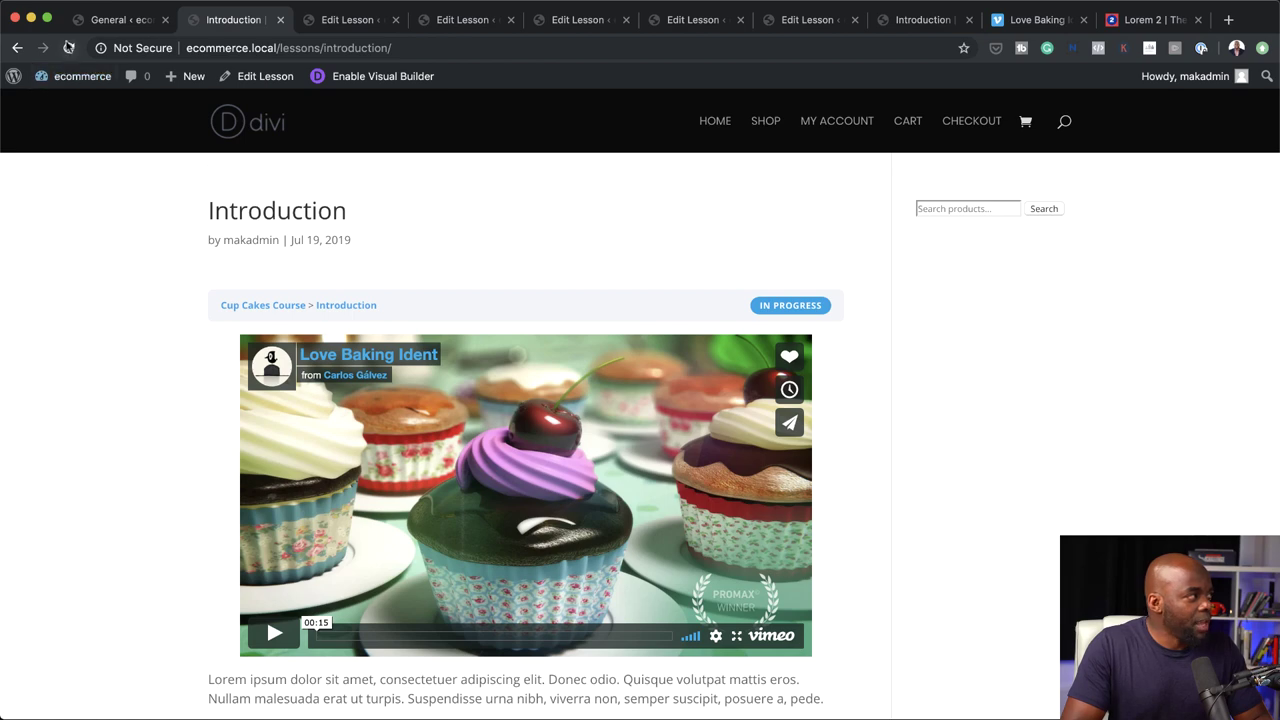
pyautogui.click(69, 48)
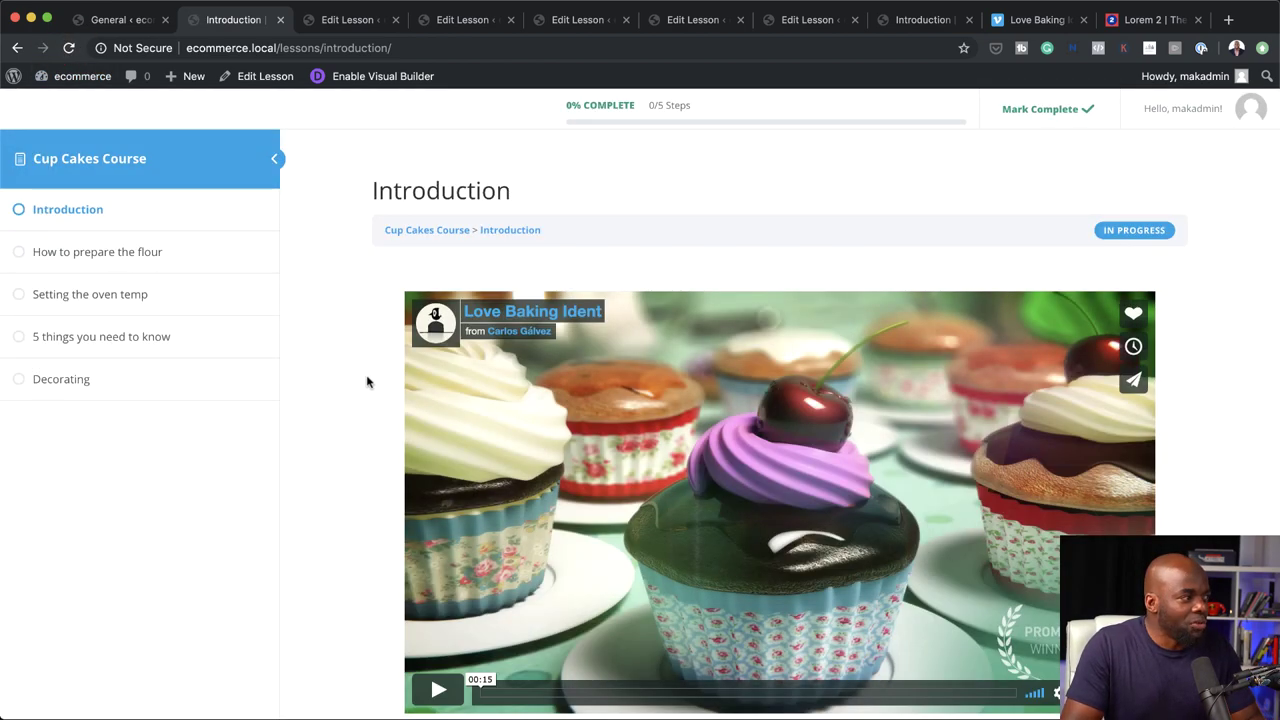
pyautogui.scroll(-5, 367, 381)
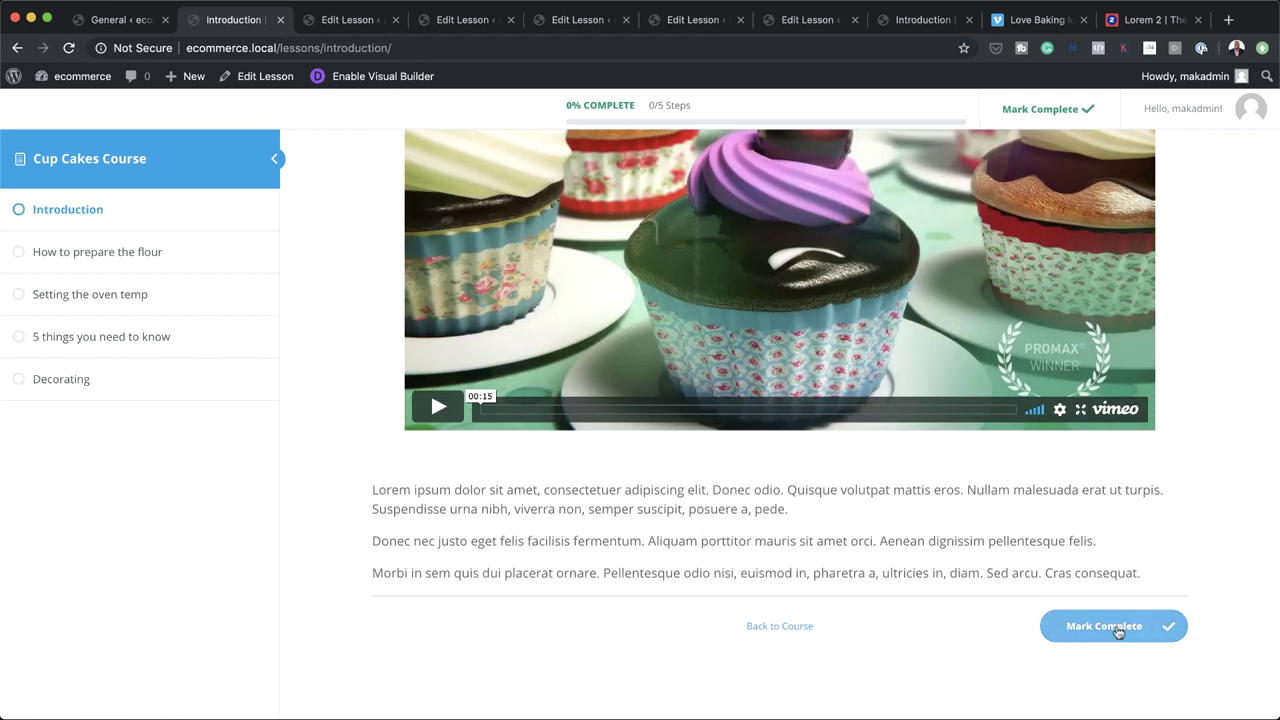
pyautogui.scroll(5, 1118, 620)
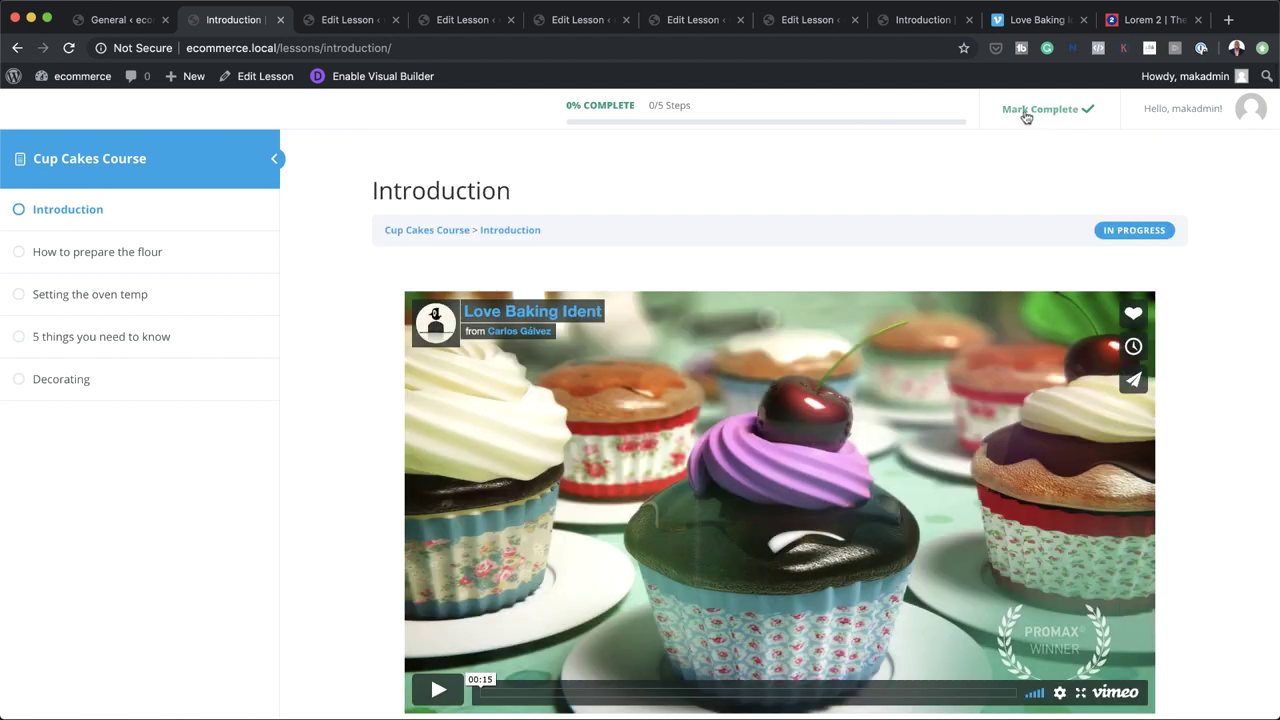
pyautogui.click(99, 256)
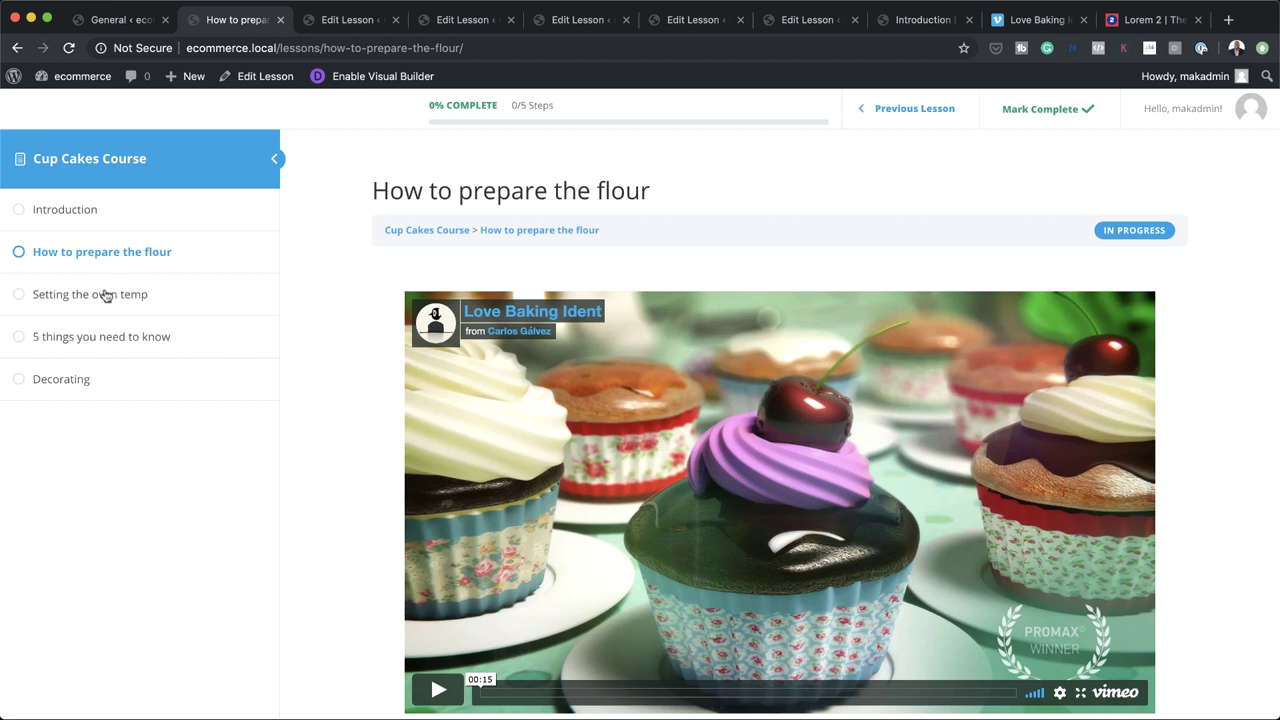
pyautogui.click(105, 295)
pyautogui.click(100, 337)
pyautogui.click(100, 380)
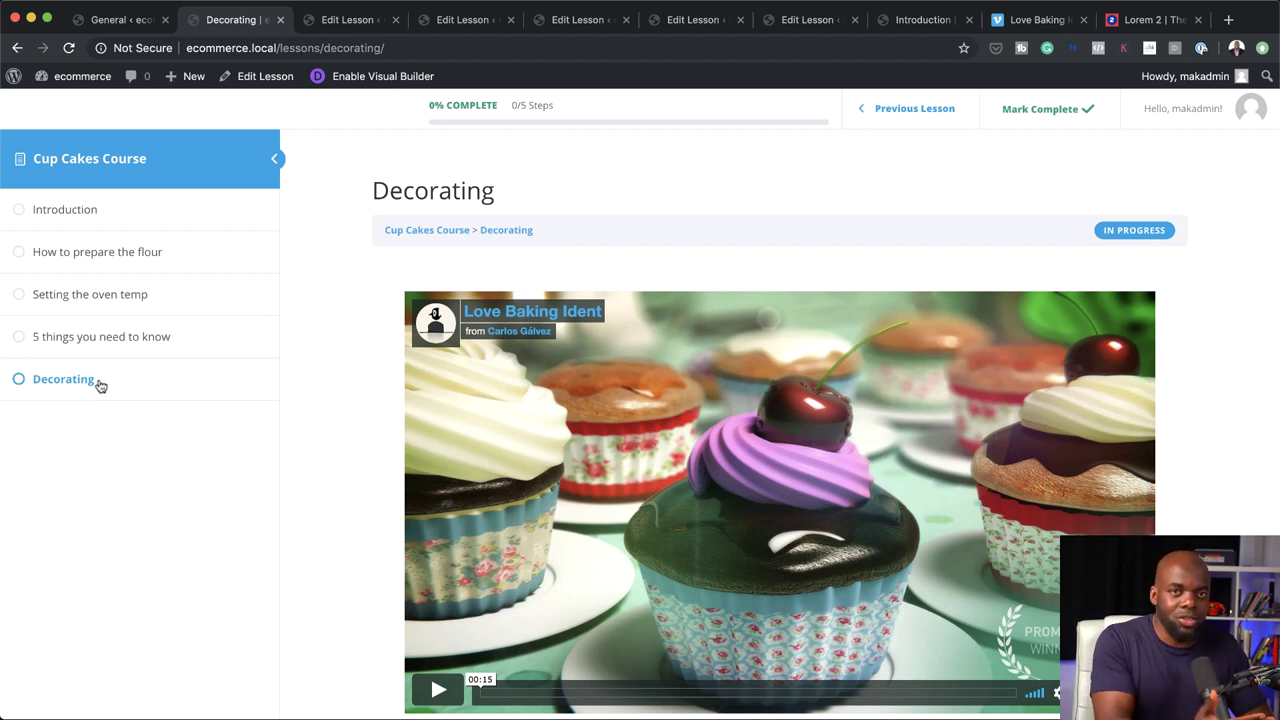
# Step: Set LearnDash's accent color to the brown #684603 and save the settings
pyautogui.click(107, 20)
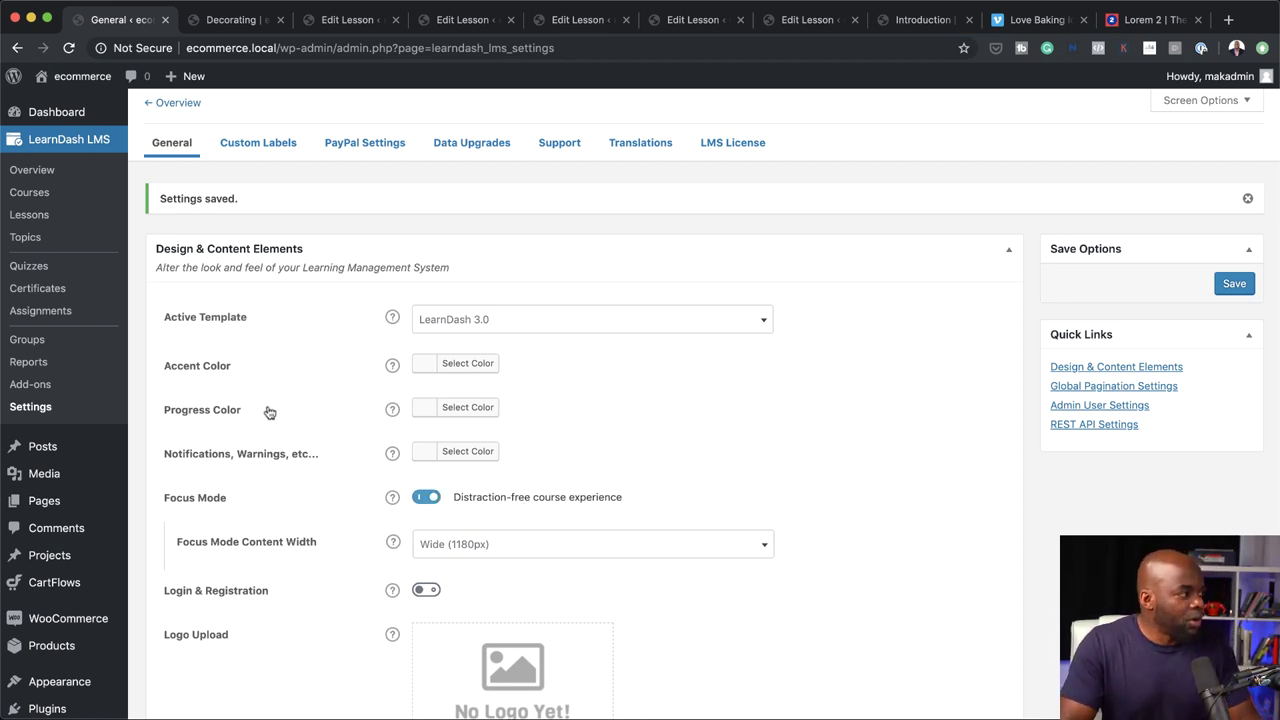
pyautogui.click(429, 370)
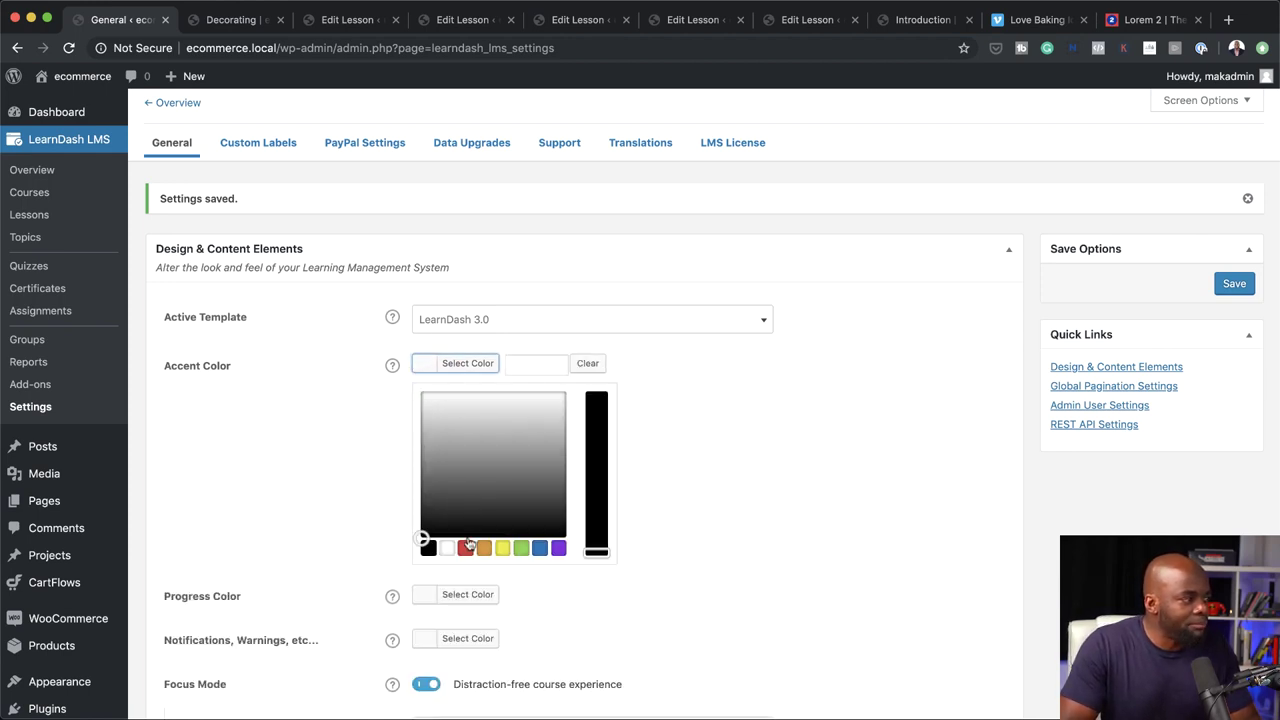
pyautogui.click(467, 549)
pyautogui.click(437, 473)
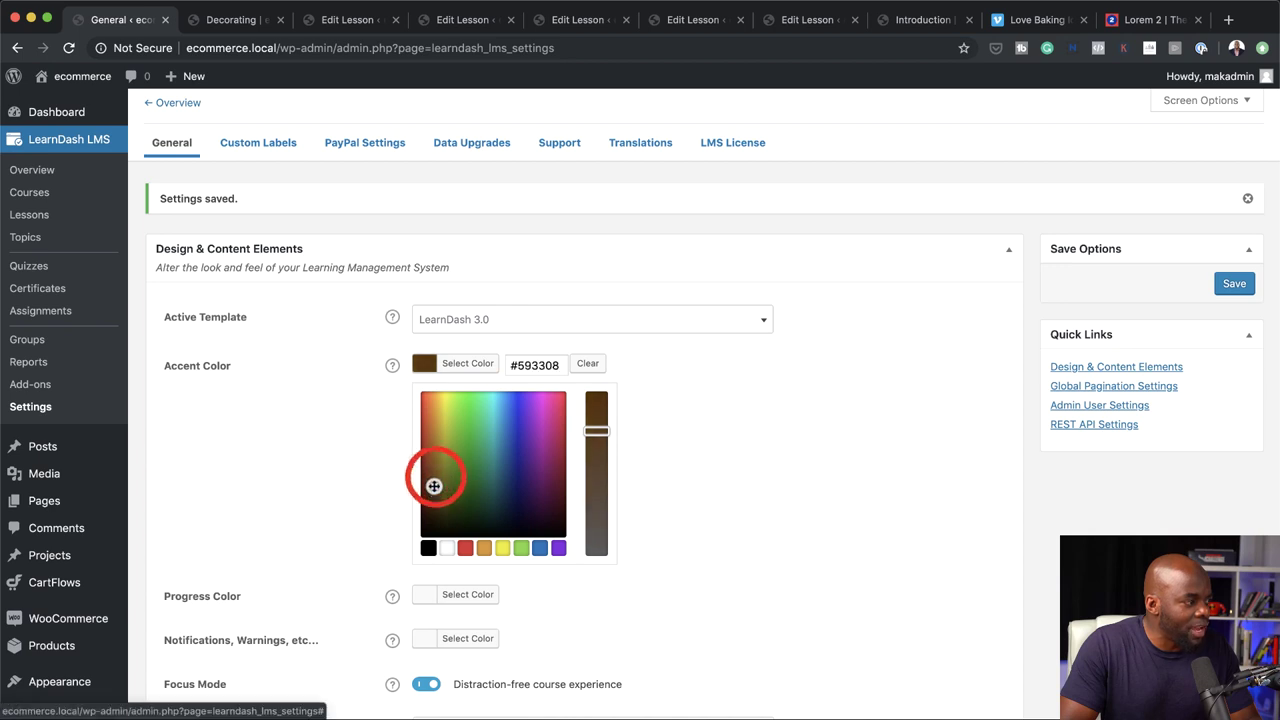
pyautogui.moveTo(437, 473); pyautogui.dragTo(437, 478)
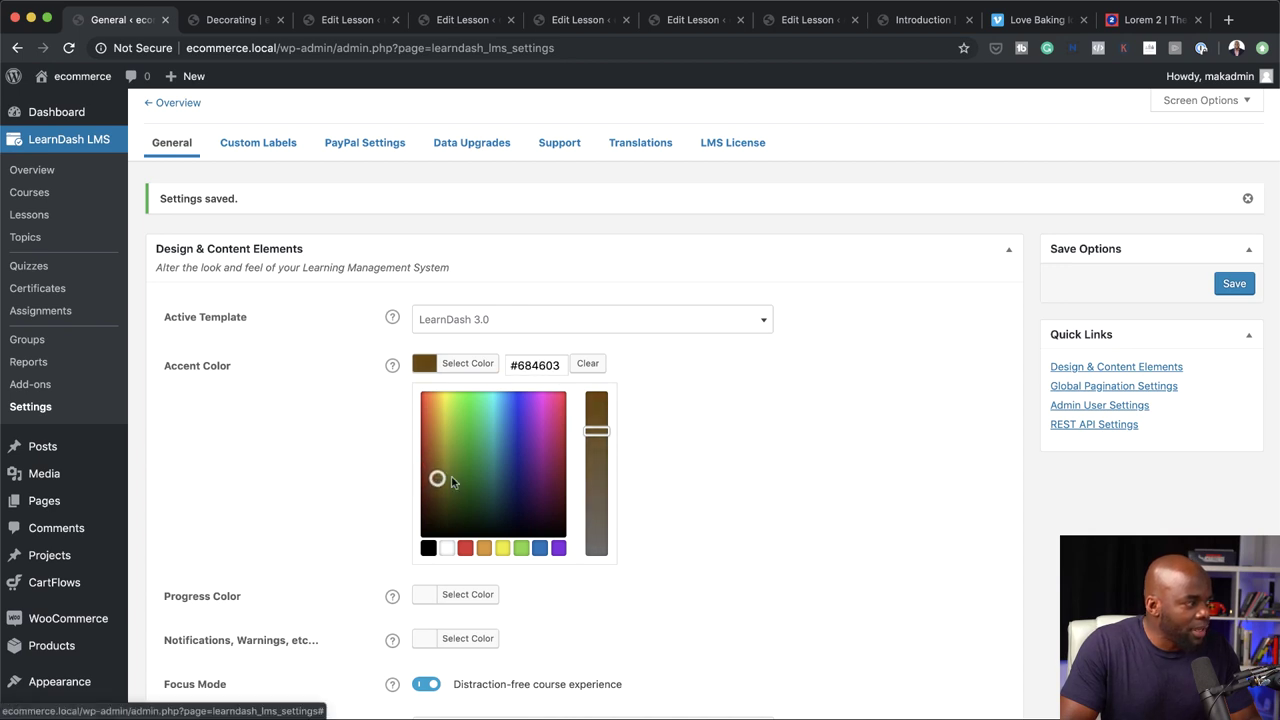
pyautogui.click(1236, 284)
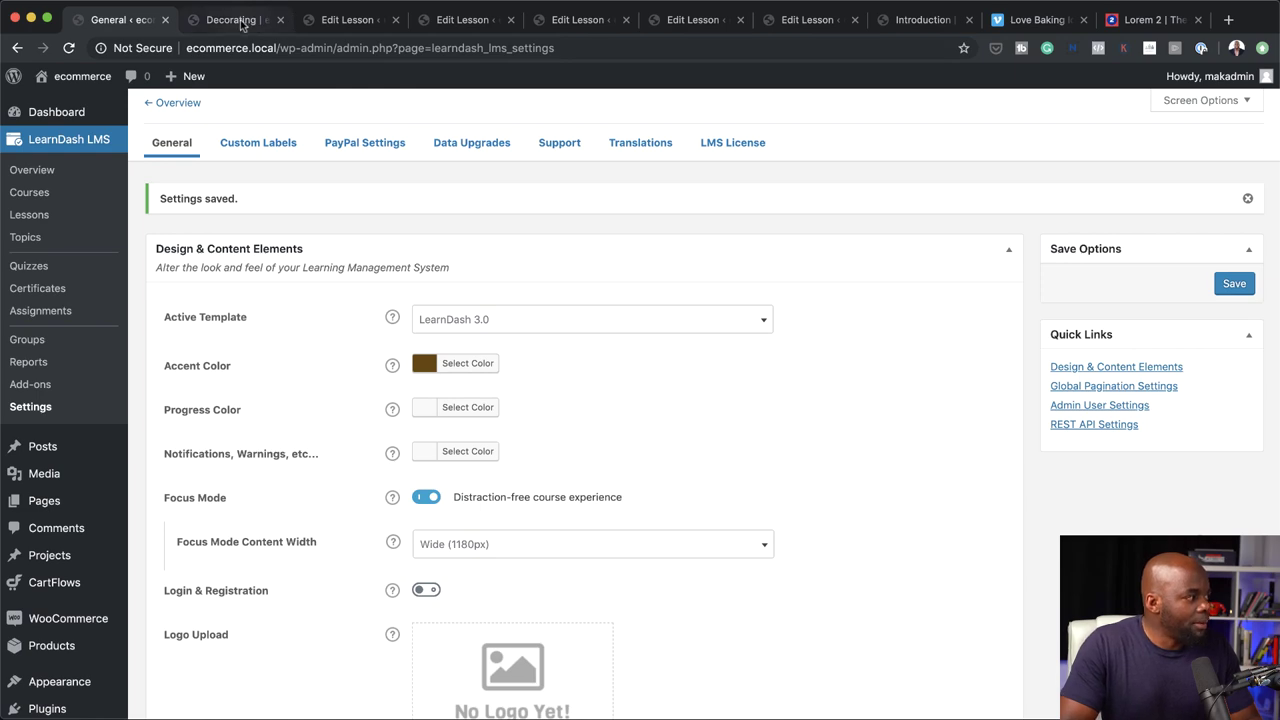
# Step: Reload the live Decorating lesson and check the accent color on its sidebar and navigation buttons
pyautogui.click(238, 20)
pyautogui.click(69, 48)
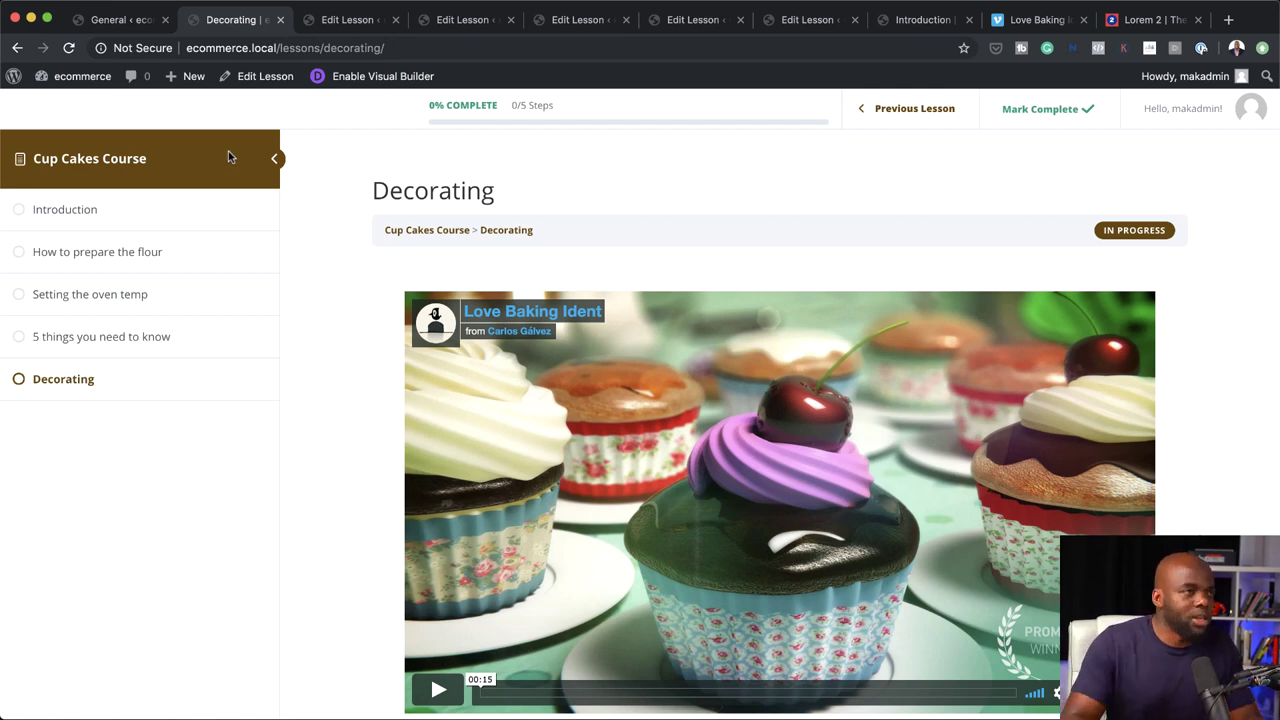
pyautogui.scroll(-5, 761, 420)
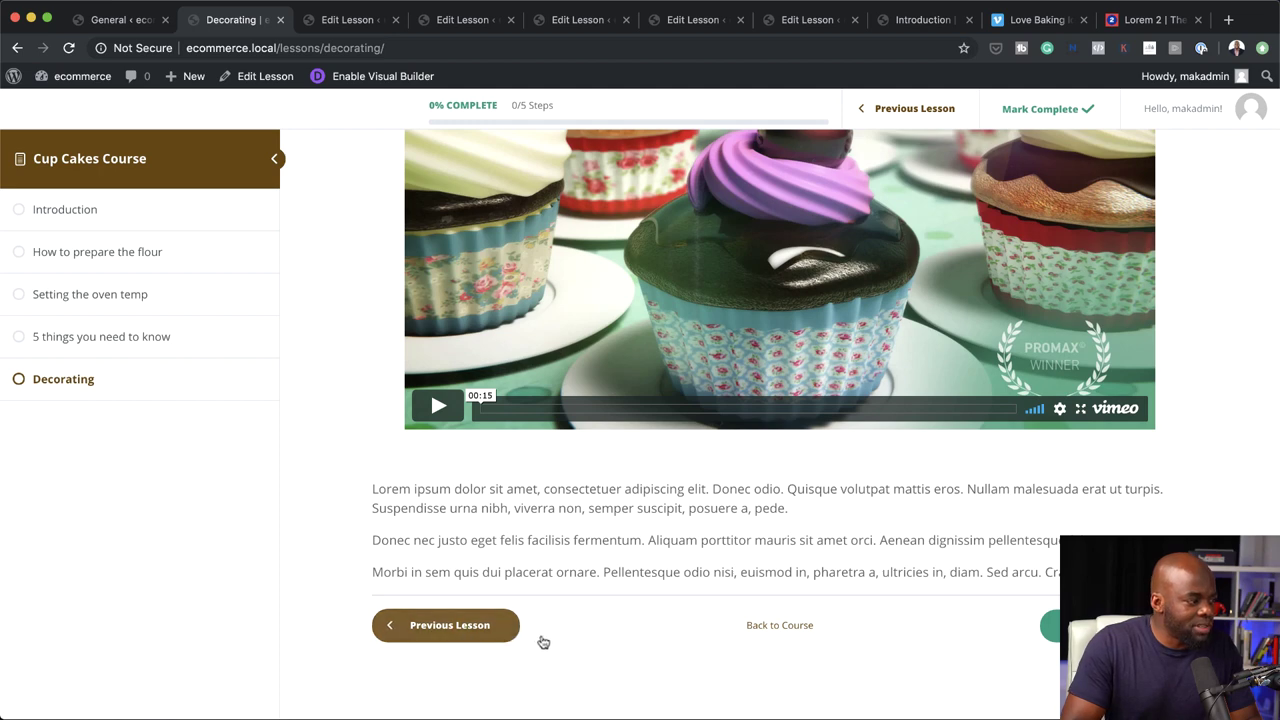
pyautogui.scroll(5, 850, 570)
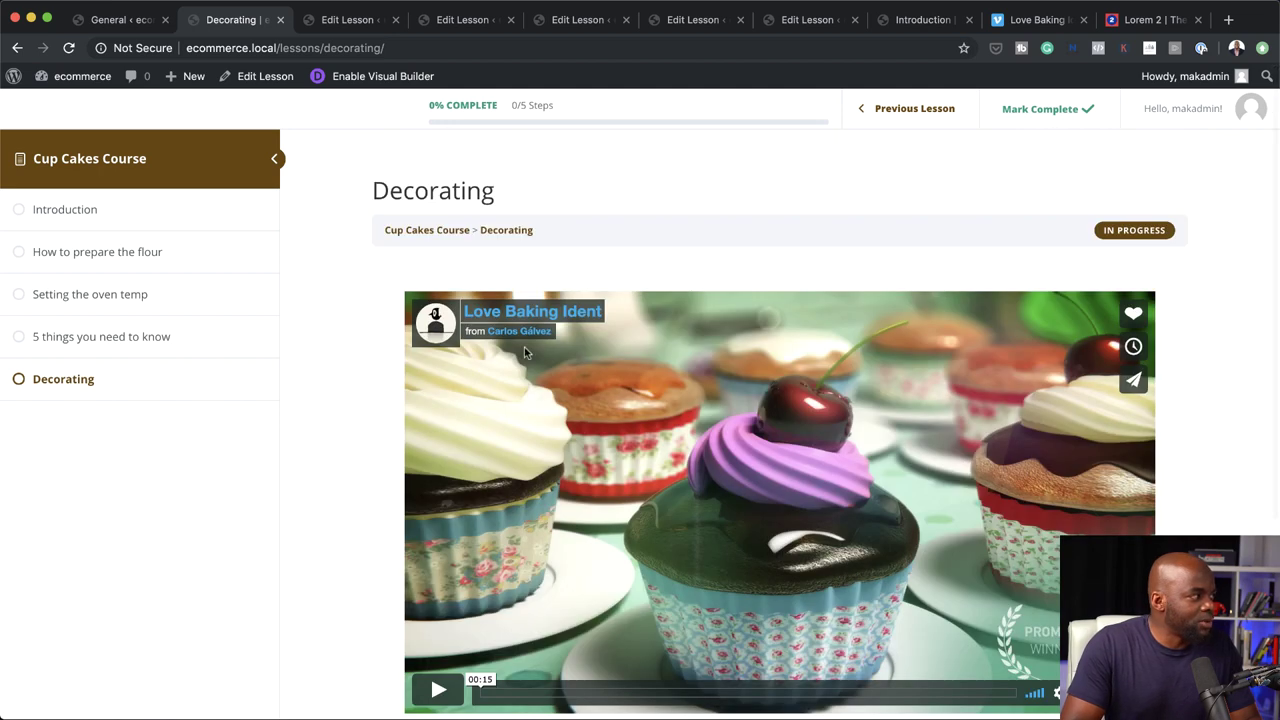
# Step: Add a new LearnDash course titled "How to make bread"
pyautogui.click(119, 22)
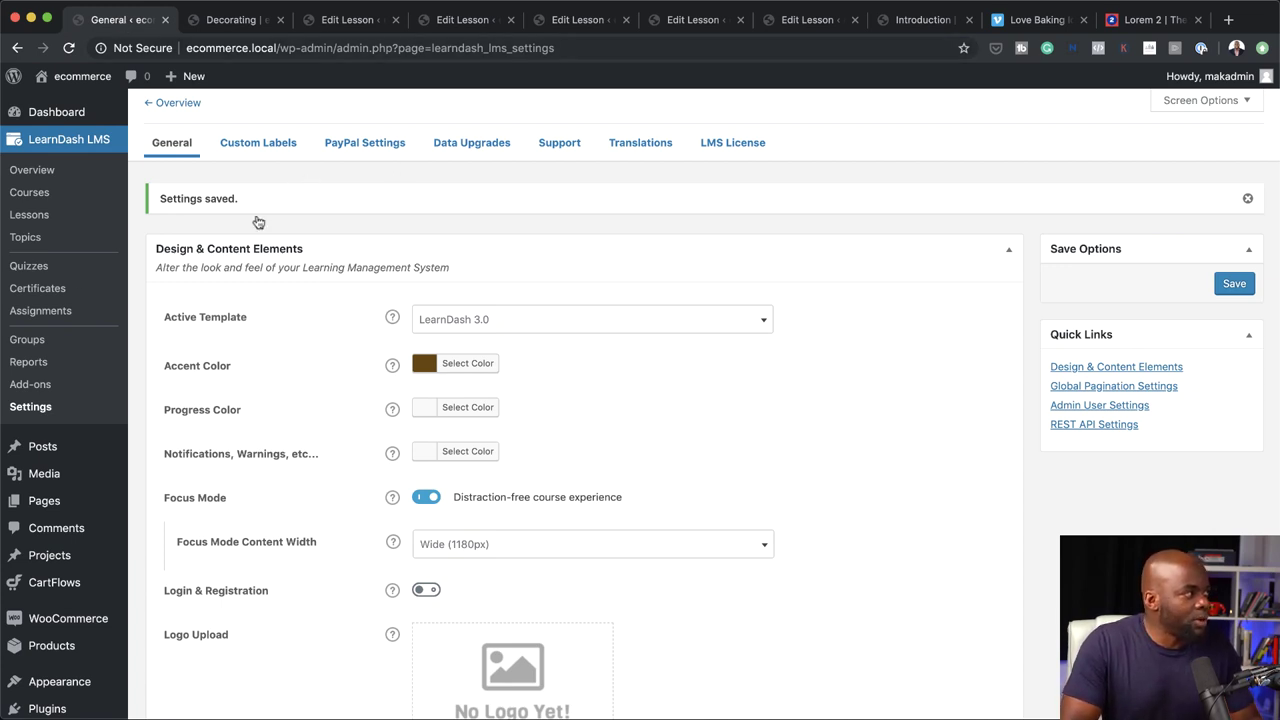
pyautogui.click(35, 193)
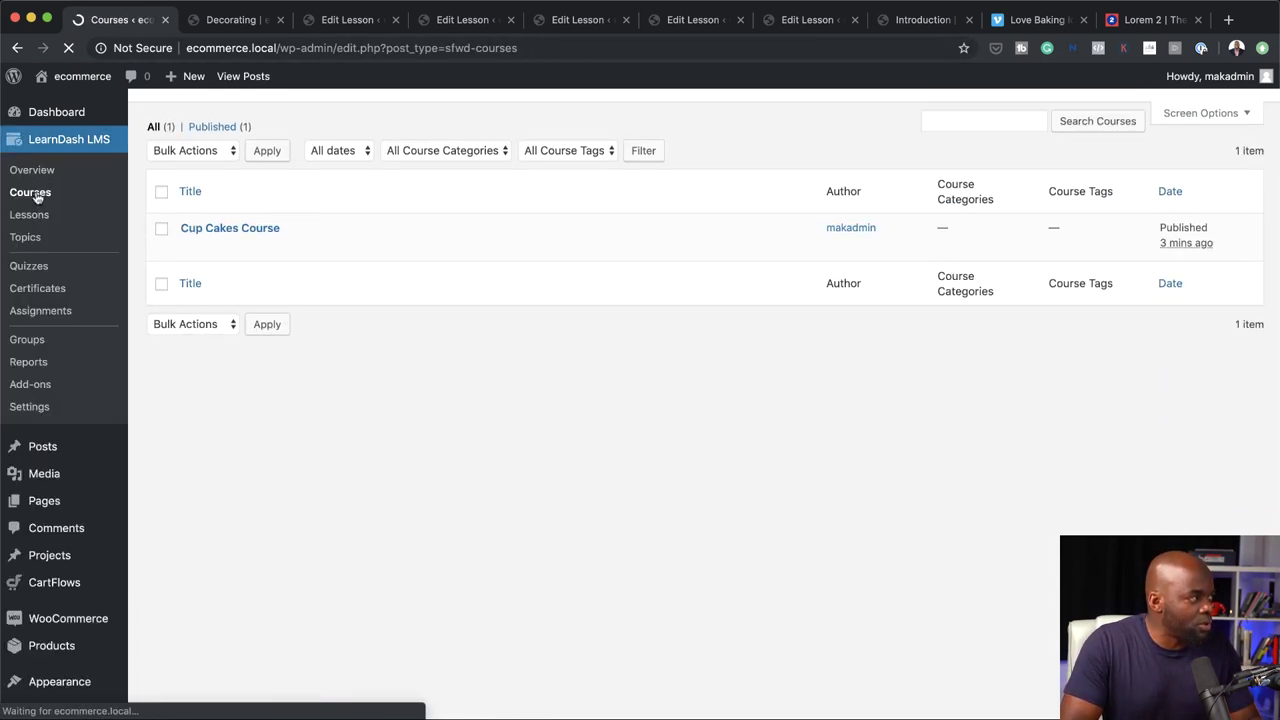
pyautogui.moveTo(193, 339)
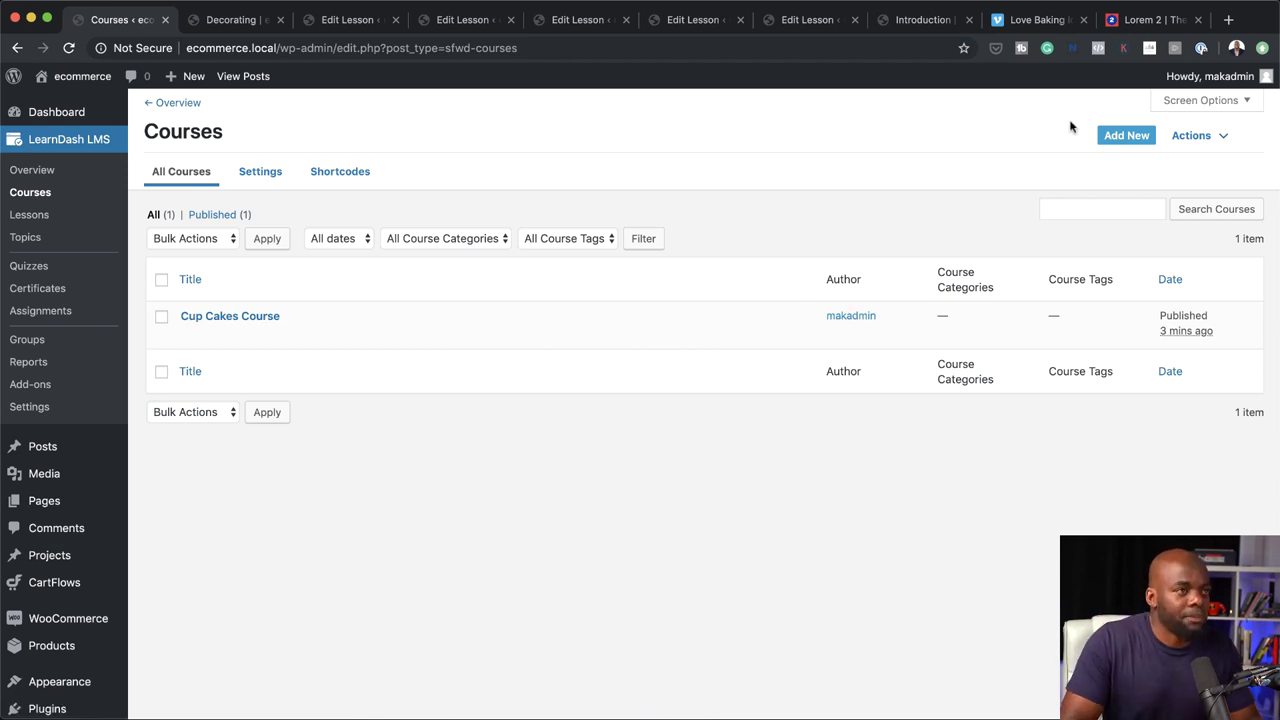
pyautogui.click(1127, 135)
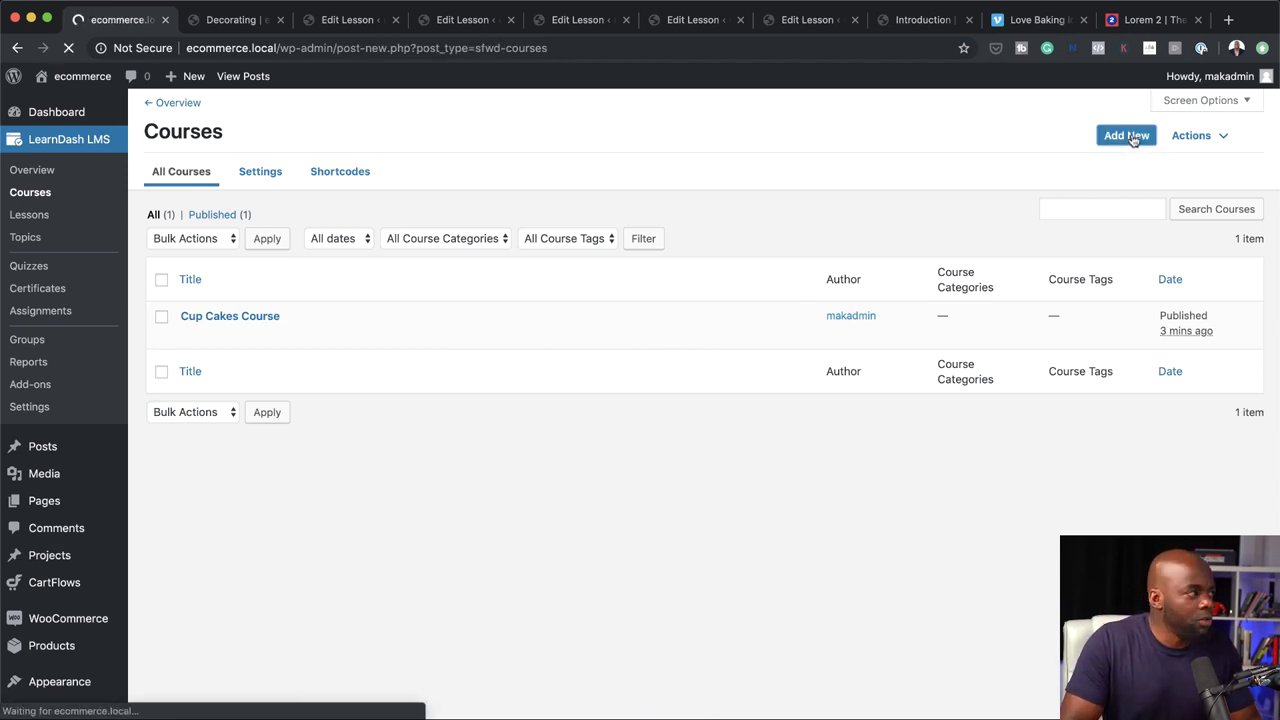
pyautogui.write('How to make bread')
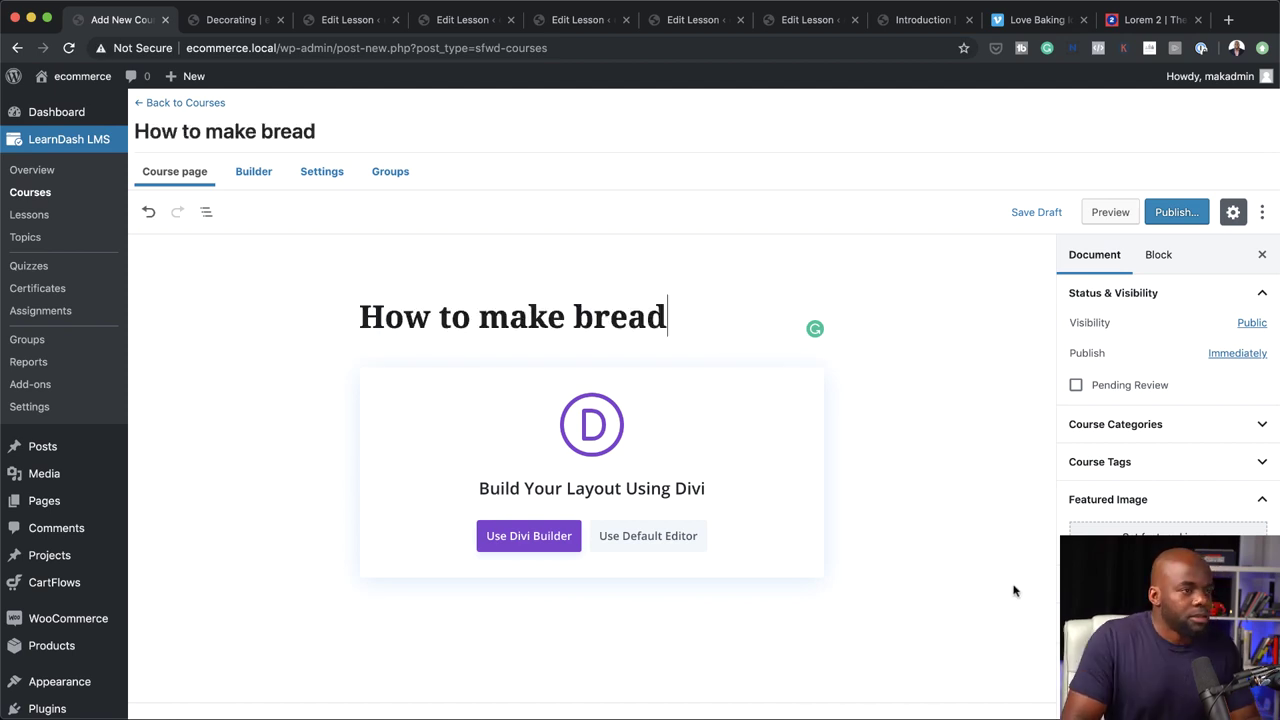
# Step: Set bread-399286_1280.jpg from the media library as the course's featured image and publish the course
pyautogui.scroll(-2, 1014, 591)
pyautogui.click(1168, 537)
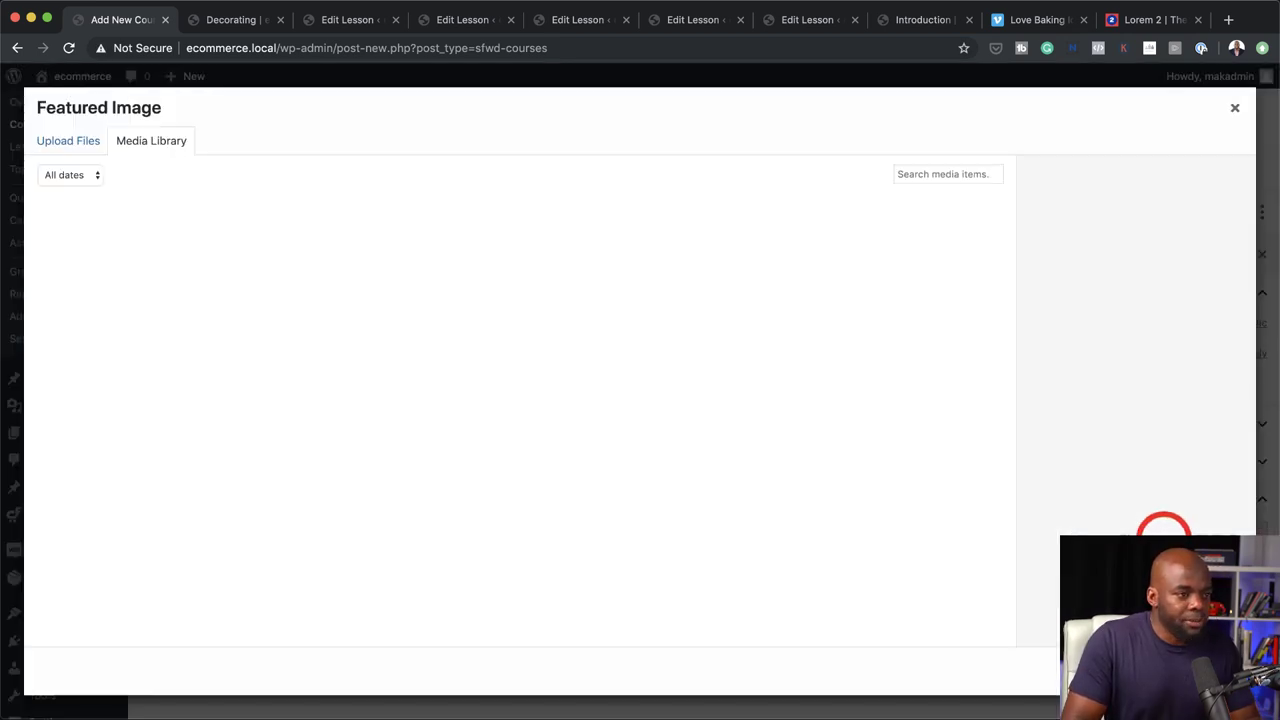
pyautogui.click(238, 249)
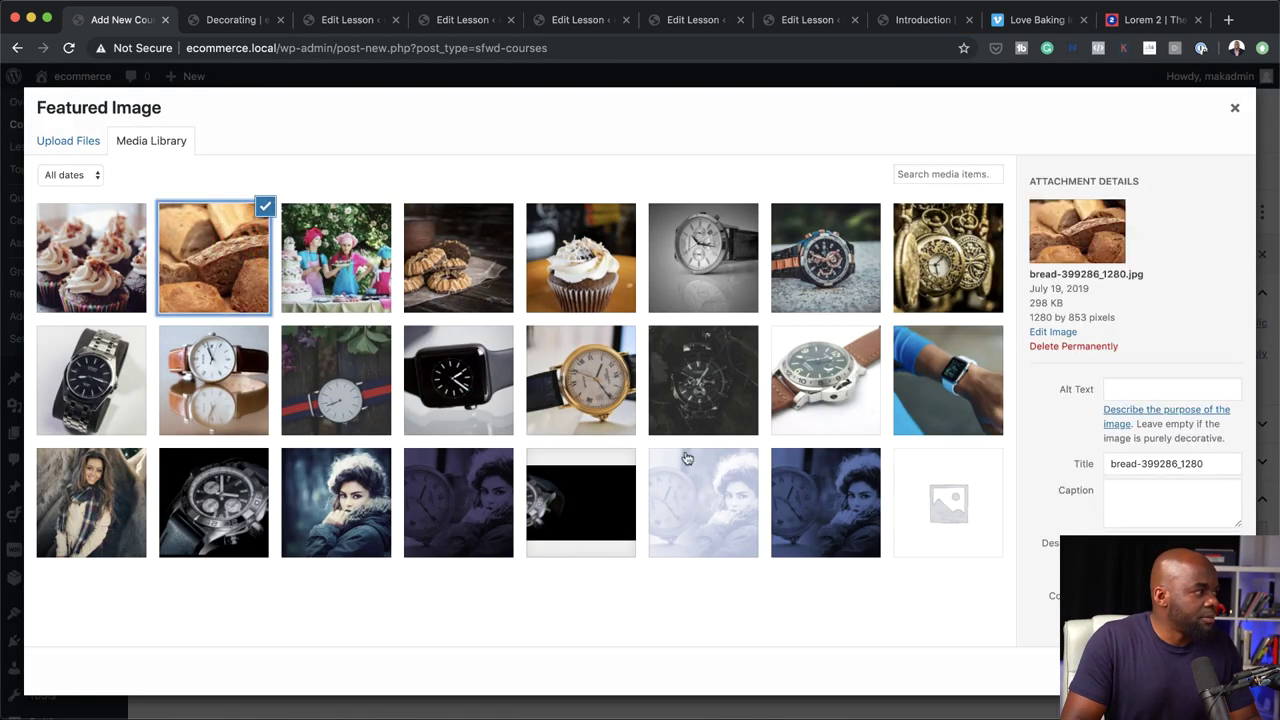
pyautogui.click(1190, 670)
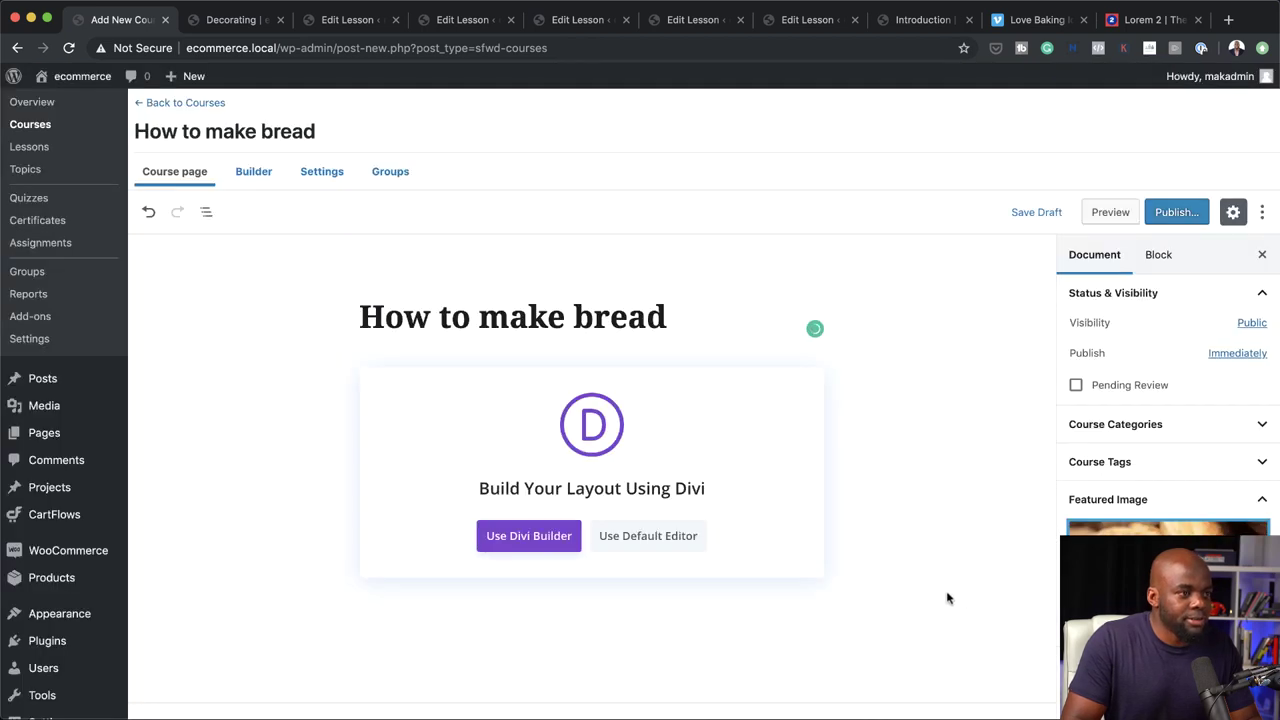
pyautogui.scroll(-2, 946, 597)
pyautogui.click(1175, 213)
pyautogui.click(1175, 213)
# Step: Add four lessons to the course: "Intro", "Best flour to use", "Baking temp" and "10 things you need to know"
pyautogui.click(255, 172)
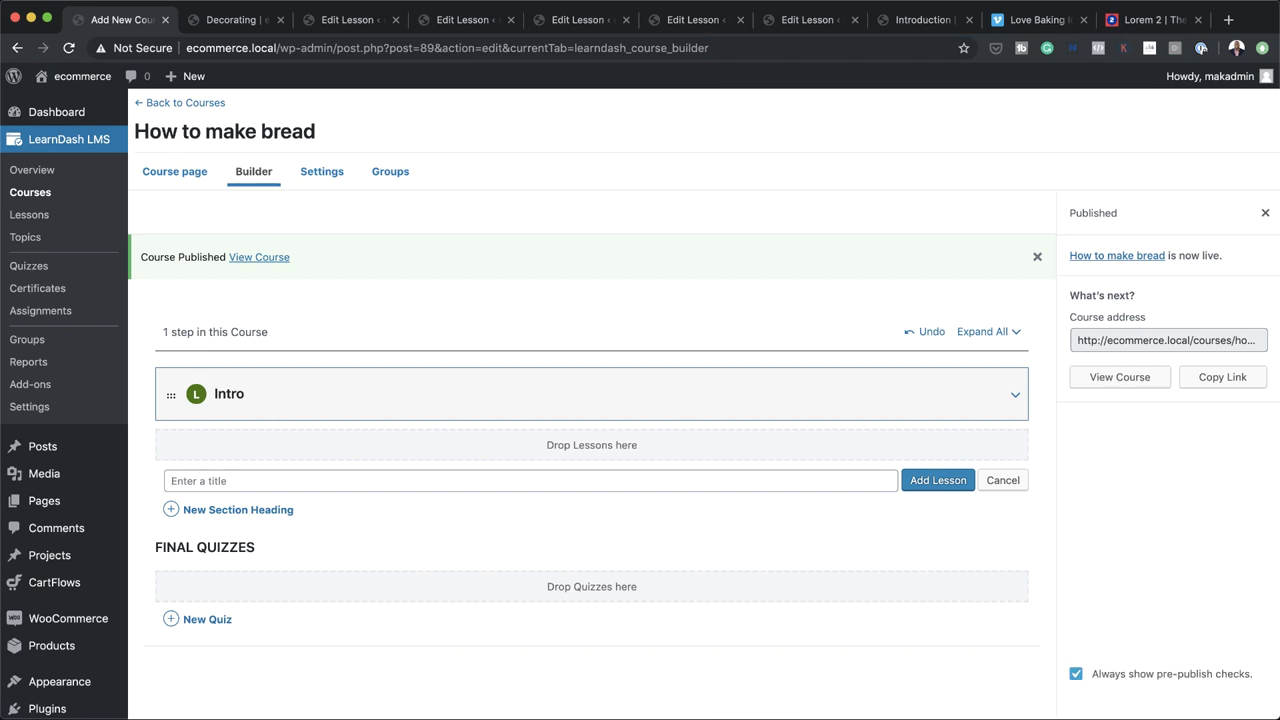
pyautogui.write('Best flour to use')
pyautogui.click(938, 480)
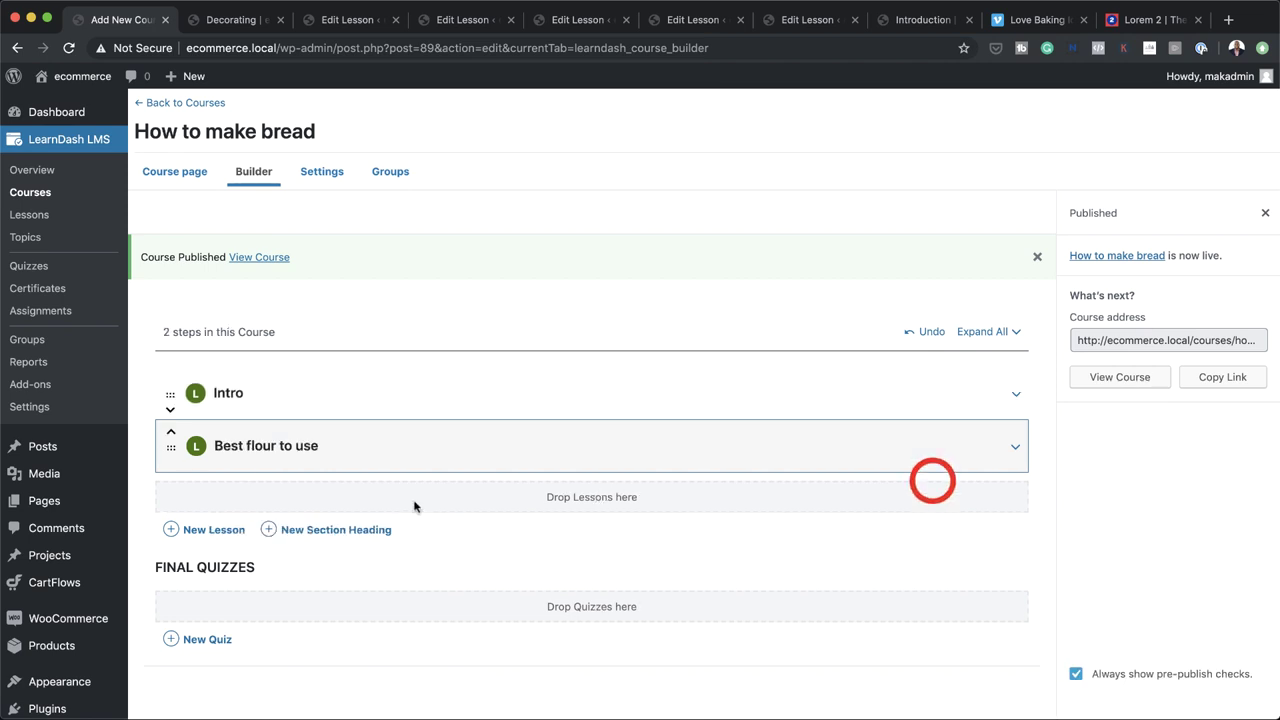
pyautogui.click(225, 531)
pyautogui.click(251, 535)
pyautogui.write('Baking temp')
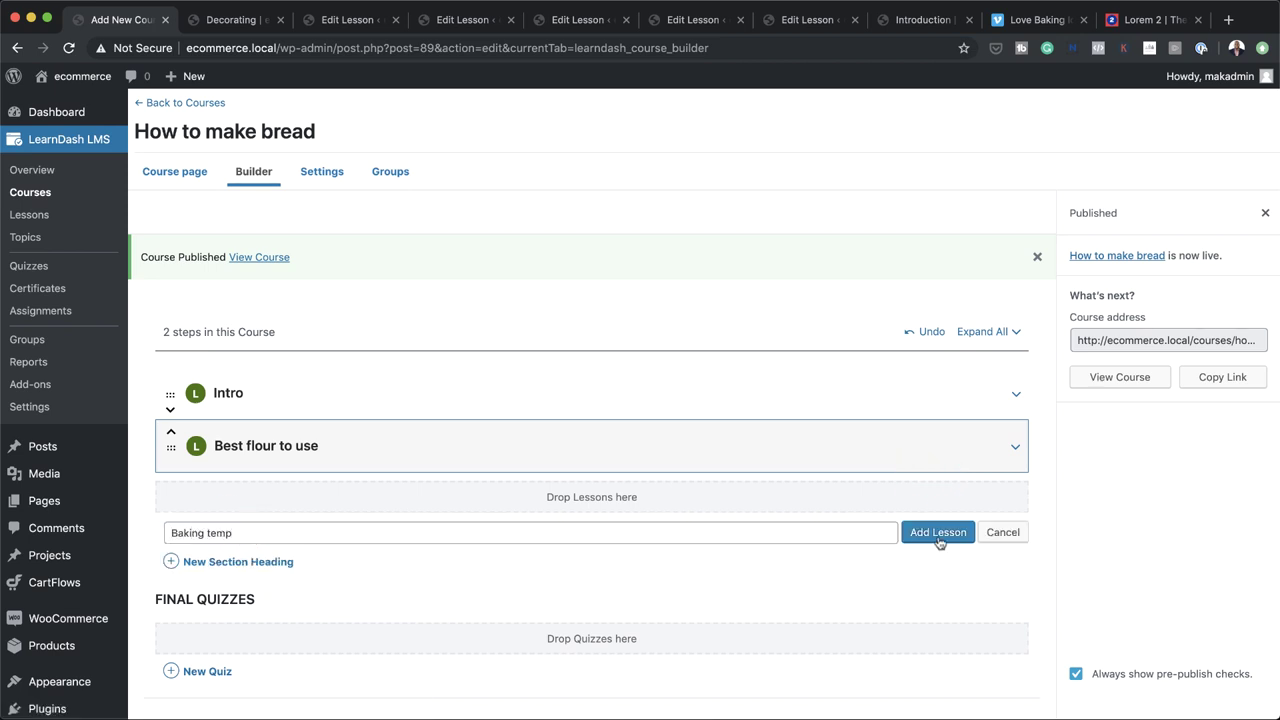
pyautogui.click(938, 532)
pyautogui.click(203, 578)
pyautogui.click(204, 584)
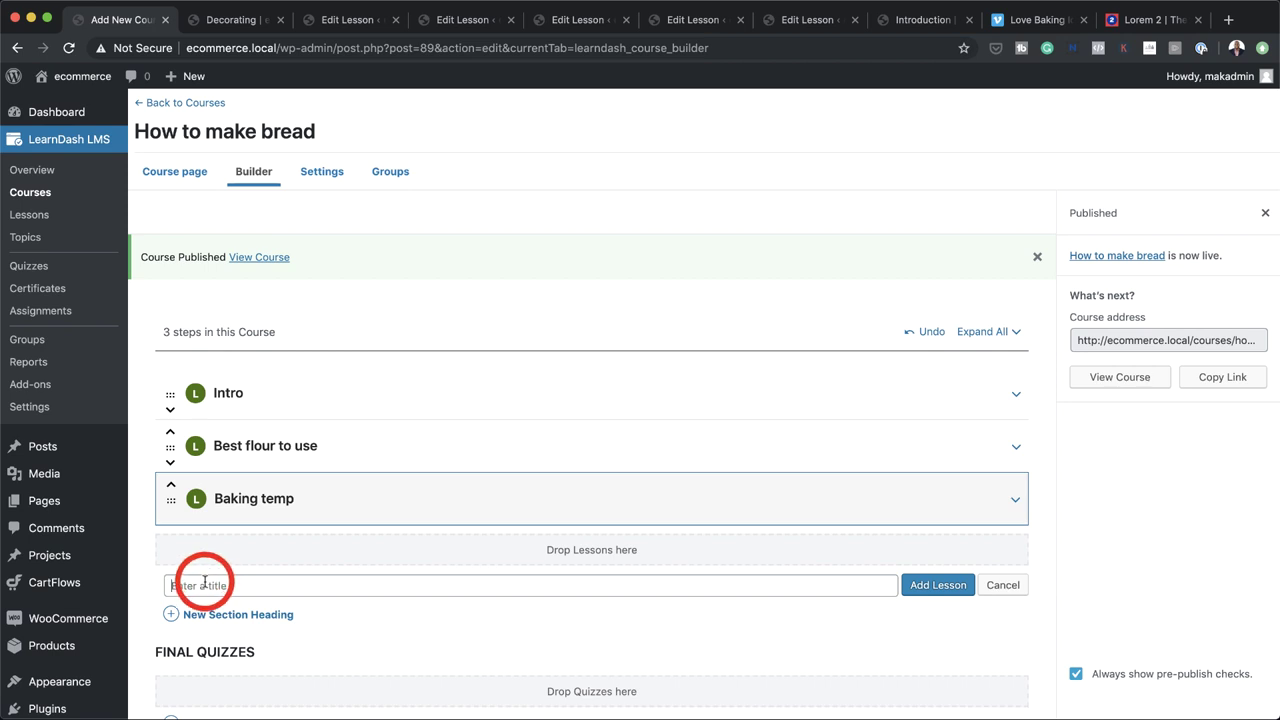
pyautogui.write('10 things you need to')
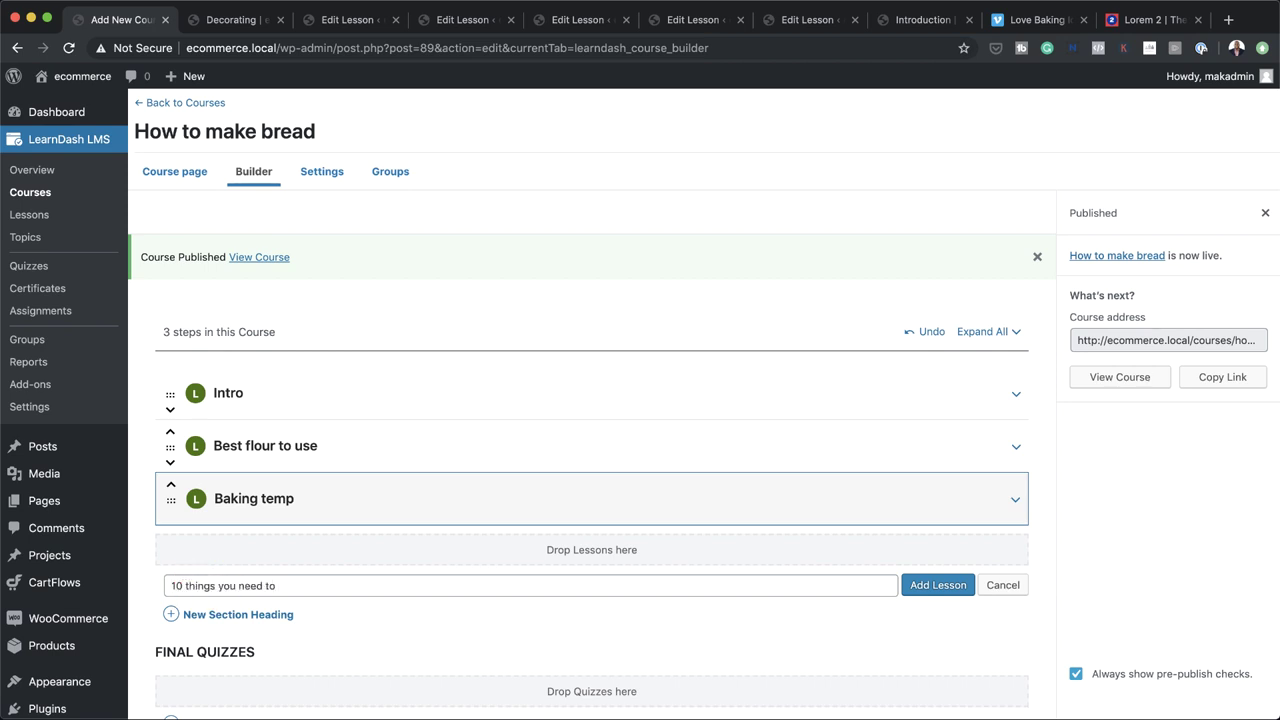
pyautogui.write(' know')
pyautogui.click(945, 585)
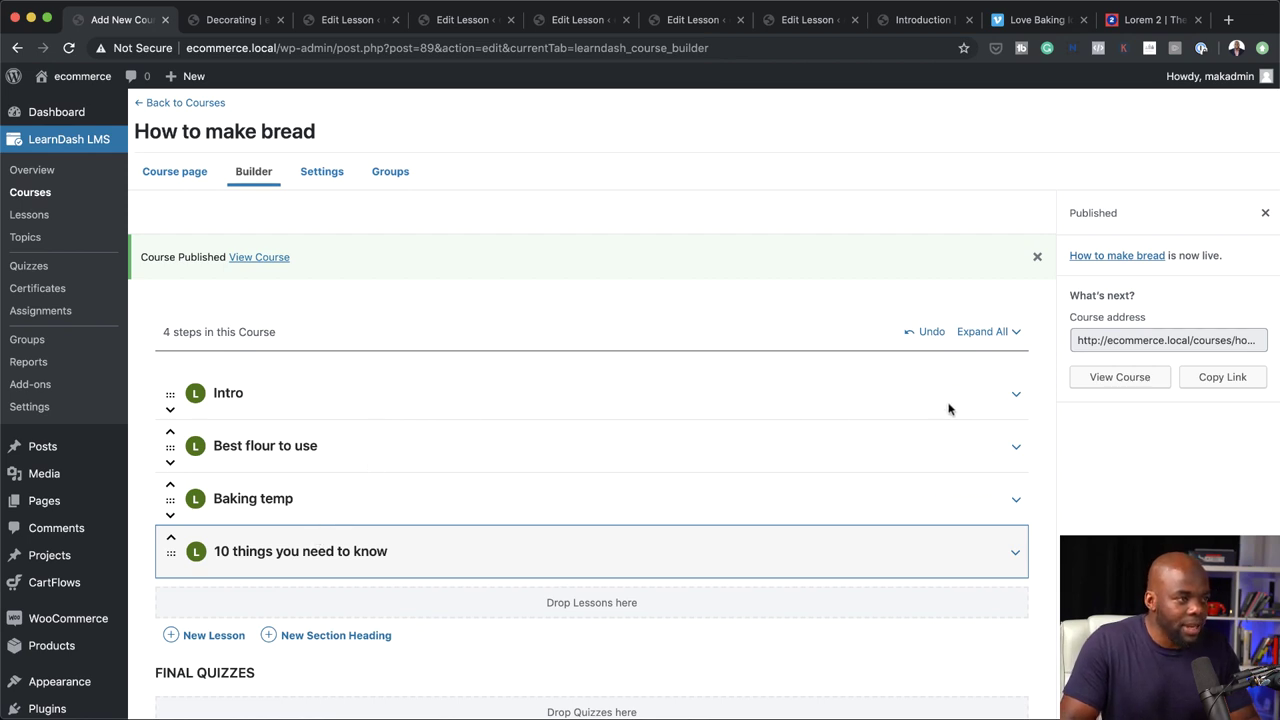
# Step: Close the Decorating, Edit Lesson and Introduction browser tabs from the cupcake course
pyautogui.click(252, 22)
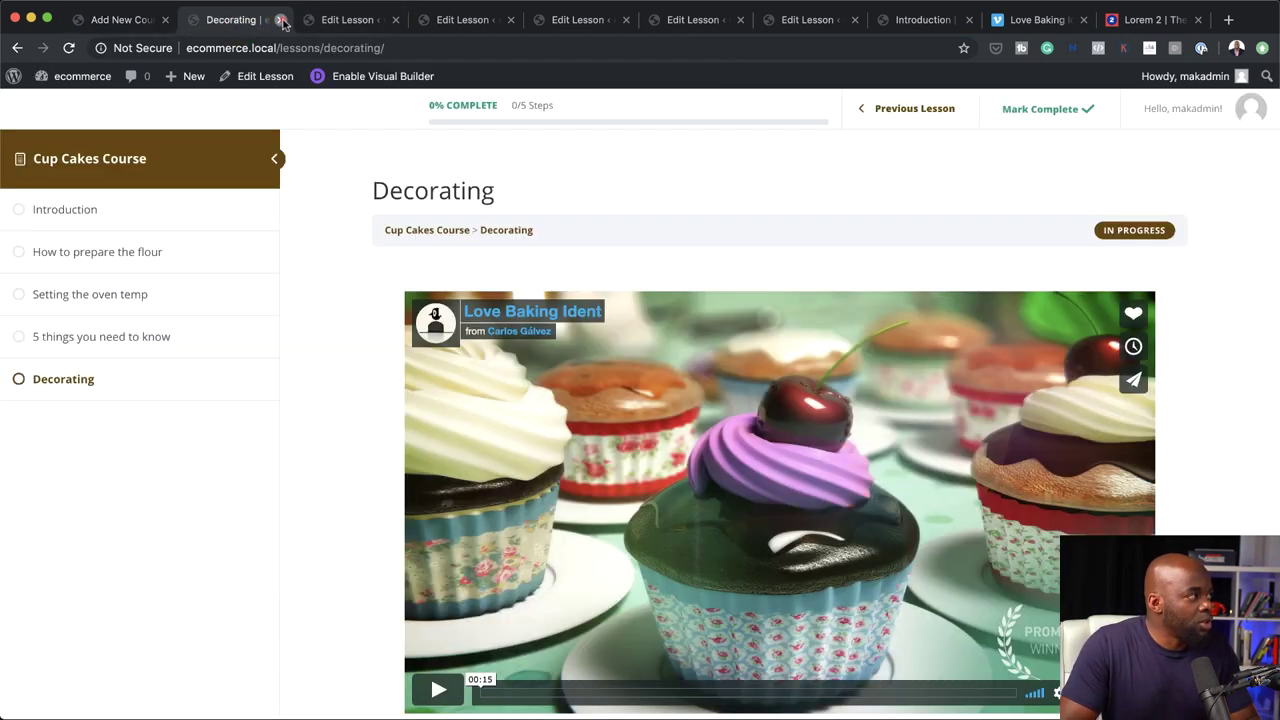
pyautogui.click(280, 20)
pyautogui.click(282, 20)
pyautogui.click(282, 20)
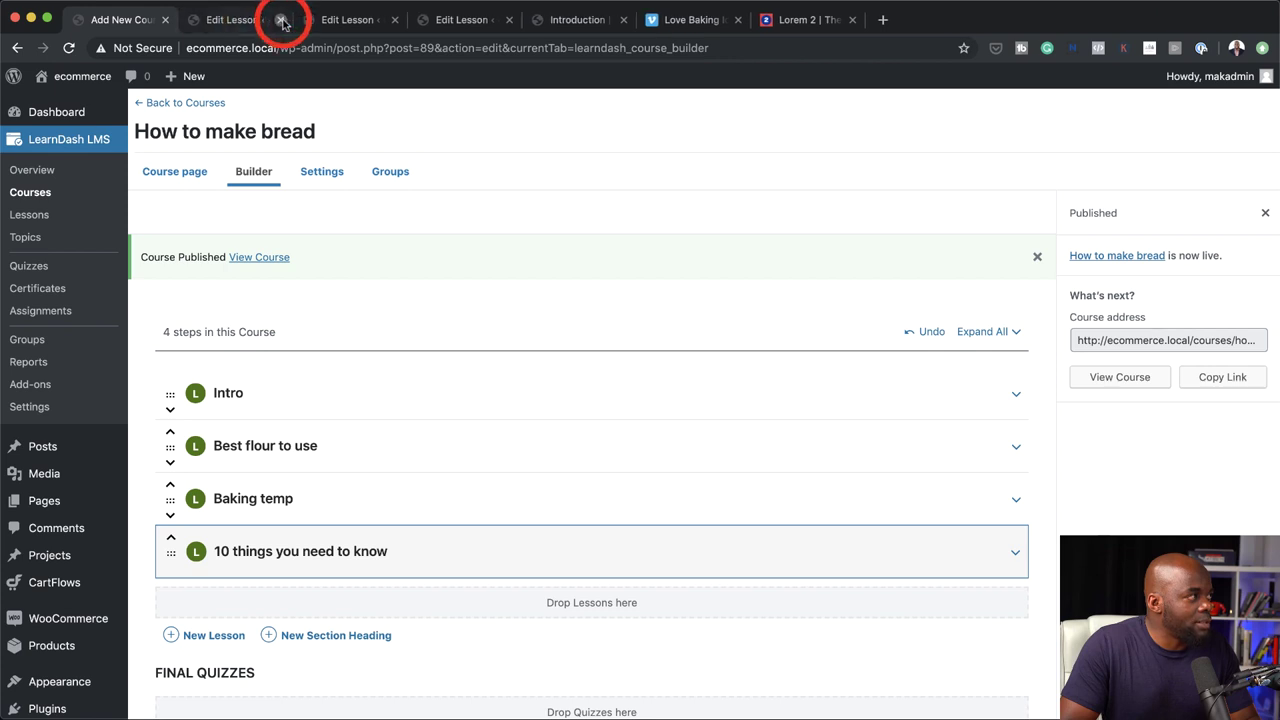
pyautogui.click(282, 20)
pyautogui.click(282, 20)
pyautogui.click(282, 20)
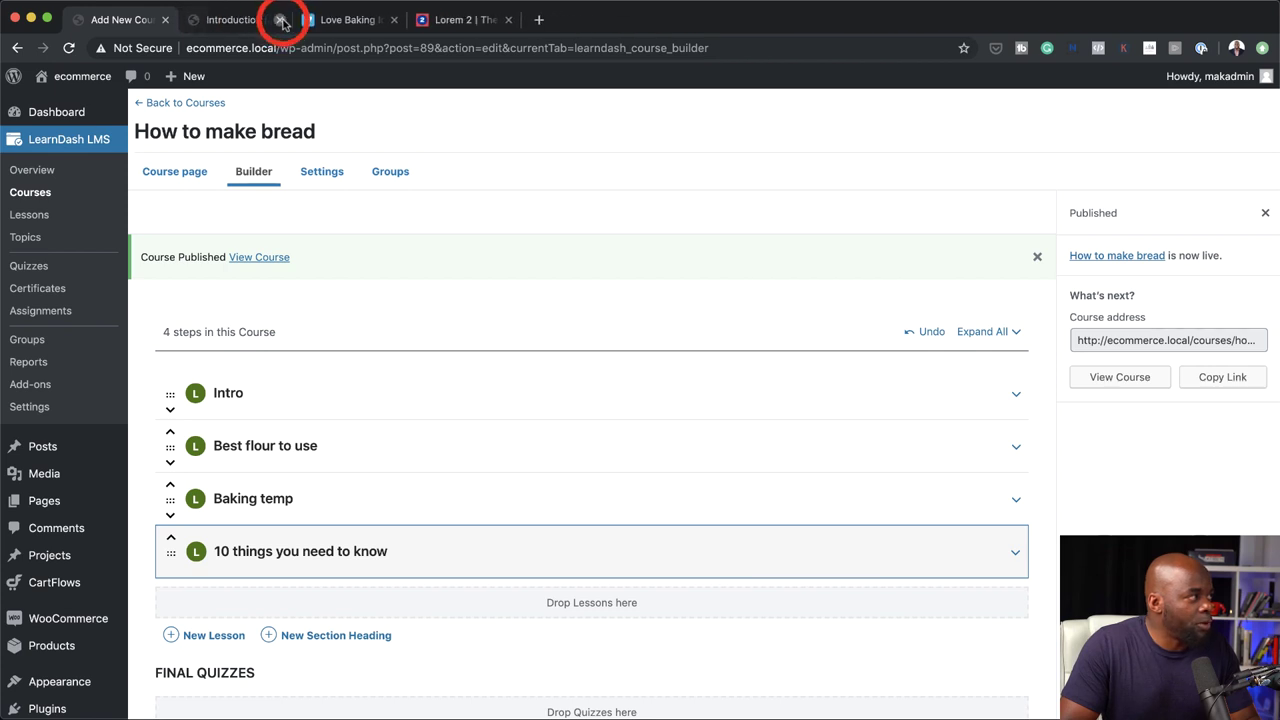
pyautogui.click(282, 20)
# Step: Copy the first three short placeholder paragraphs from the Lorem 2 site
pyautogui.click(330, 20)
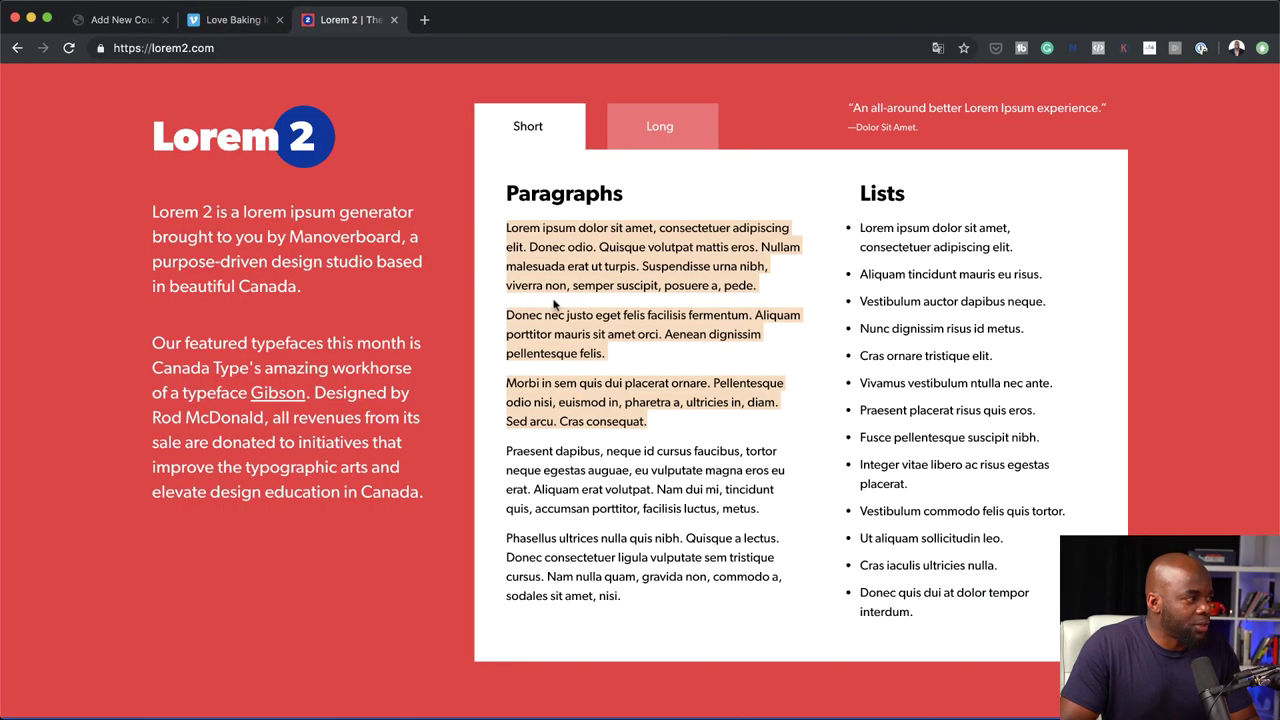
pyautogui.rightClick(569, 267)
pyautogui.click(612, 301)
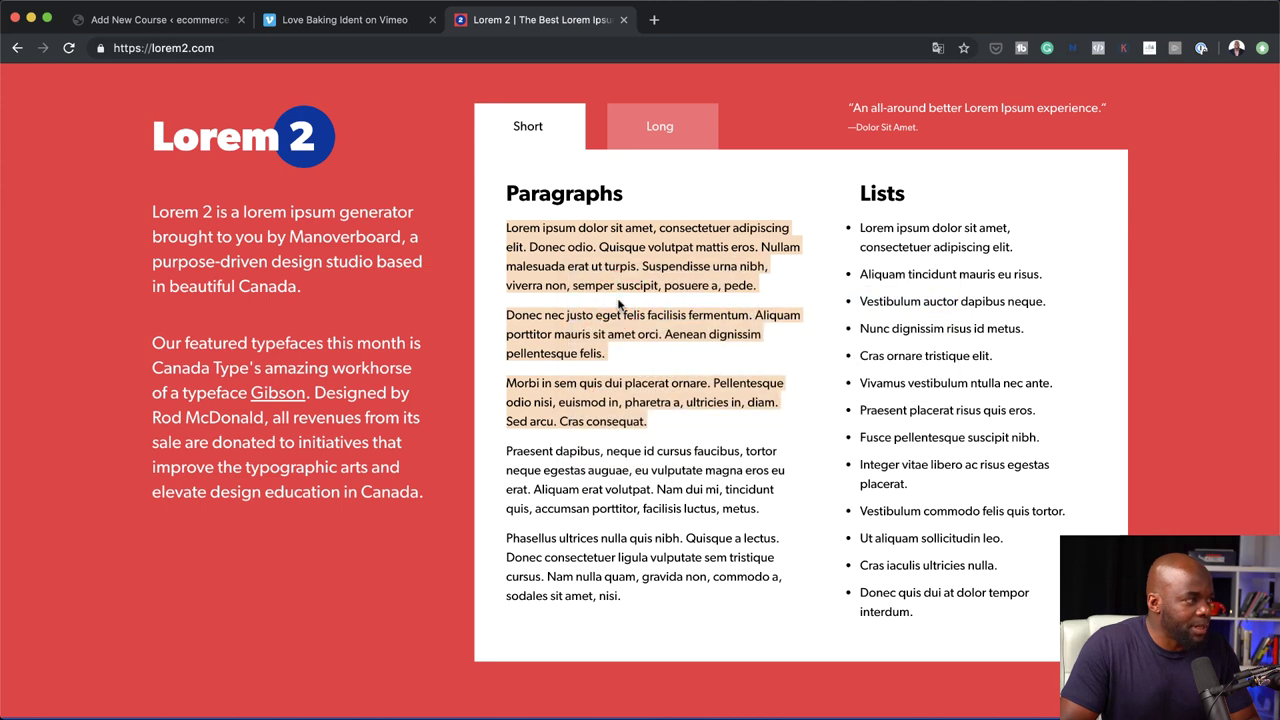
# Step: Return to the bread course builder and open its four lessons for editing in separate browser tabs
pyautogui.click(186, 20)
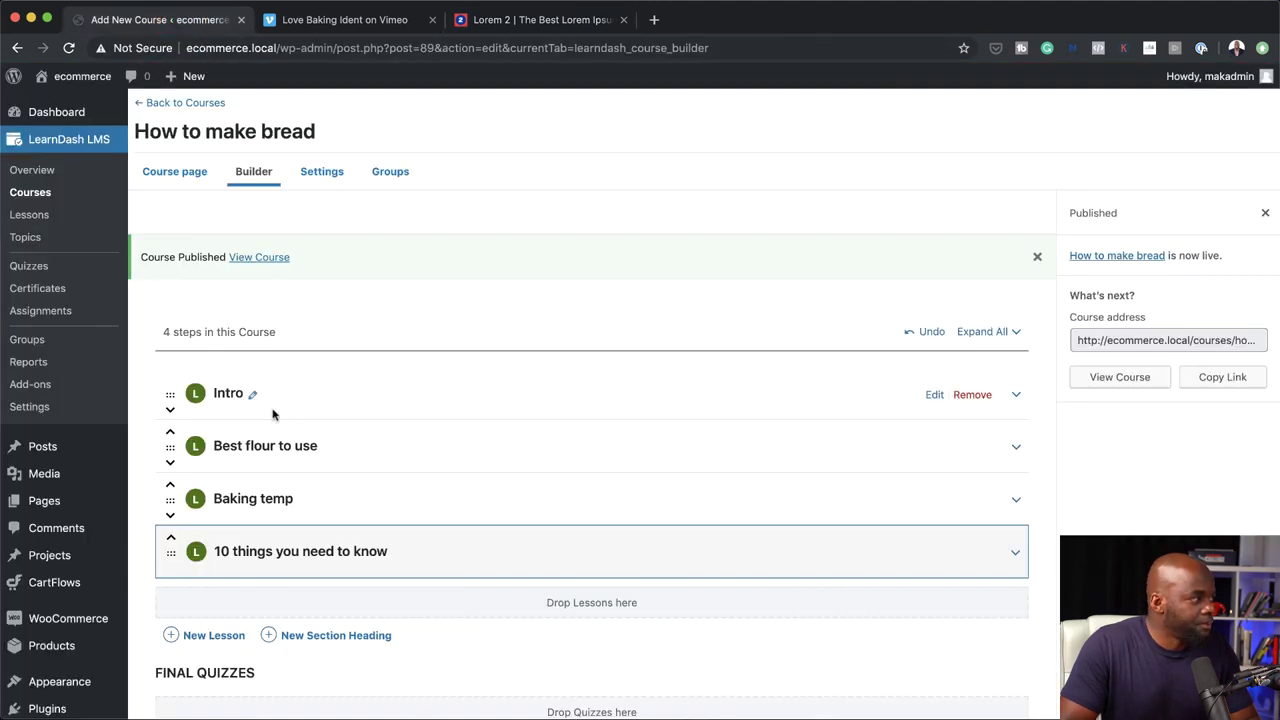
pyautogui.keyDown('super'); pyautogui.click(936, 396); pyautogui.keyUp('super')
pyautogui.keyDown('super'); pyautogui.click(938, 447); pyautogui.keyUp('super')
# Step: Paste the copied lorem ipsum paragraphs into the content of the Intro lesson
pyautogui.click(300, 20)
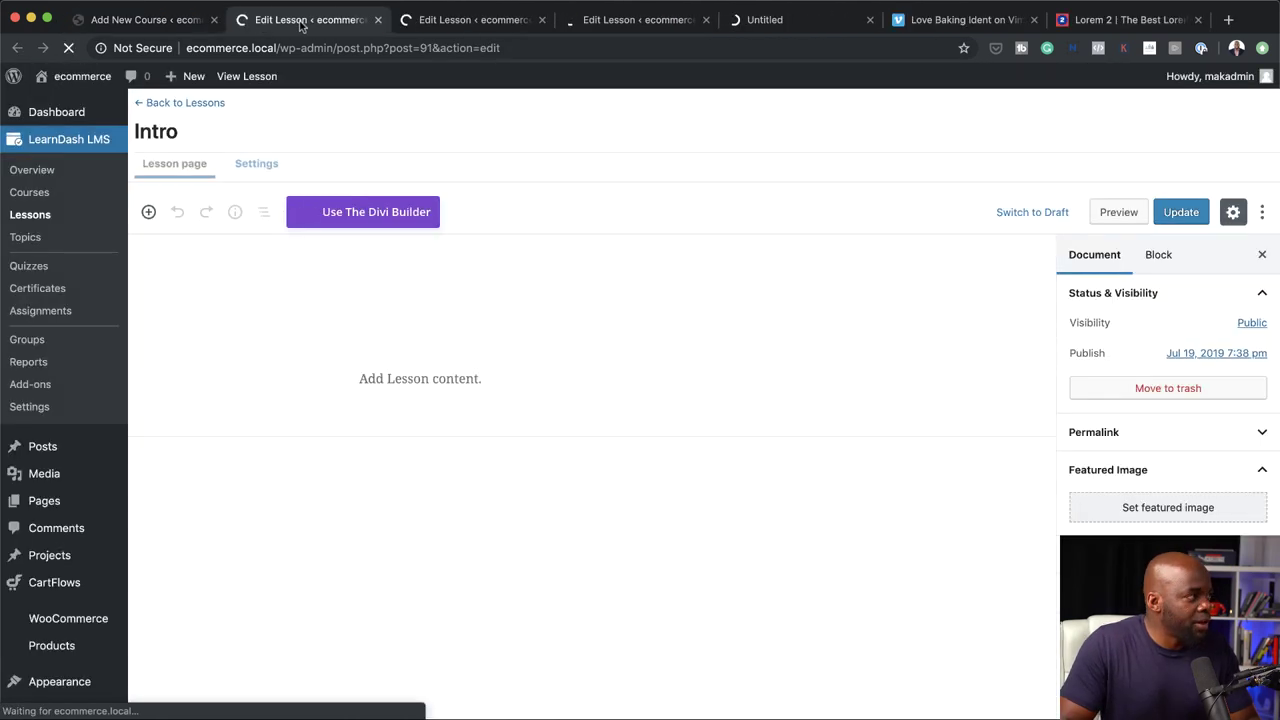
pyautogui.click(393, 378)
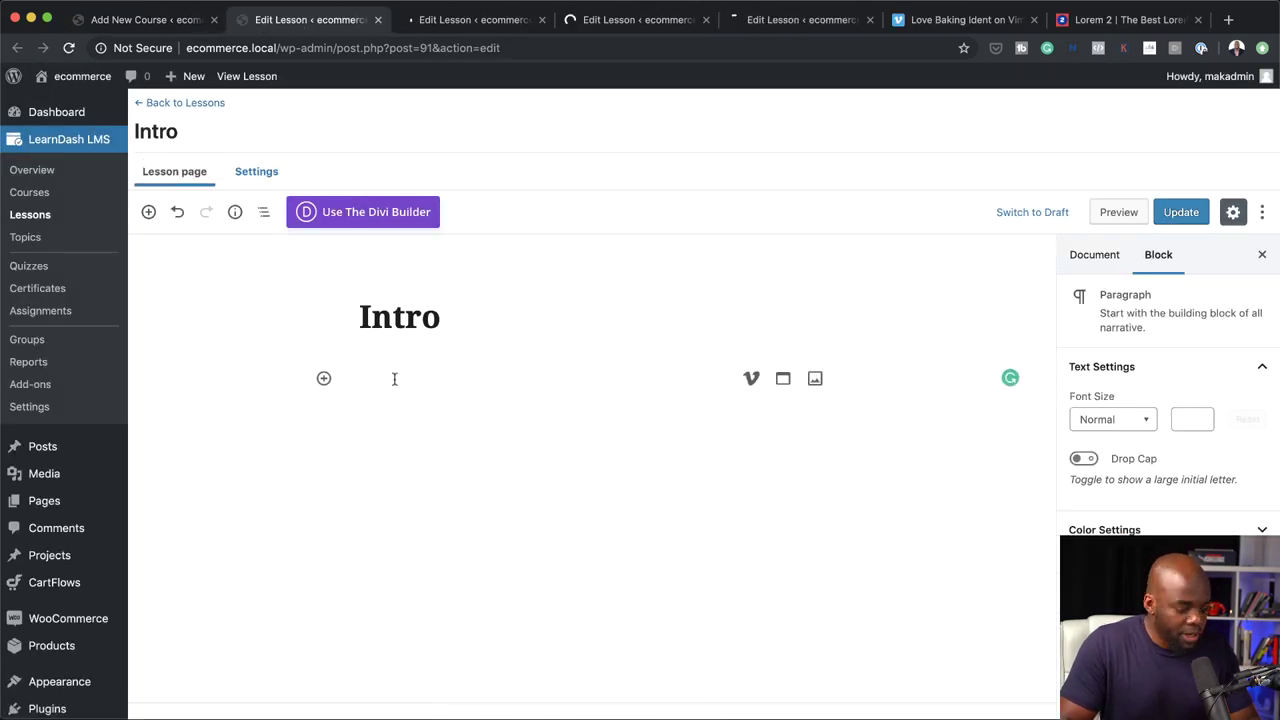
pyautogui.write('Lorem ipsum dolor sit amet, consectetuer adipiscing elit. Donec odio. Quisque volutpat mattis eros. Nullam malesuada erat ut turpis. Suspendisse urna nibh, viverra non, semper suscipit, posuere a, pede.  Donec nec justo eget felis facilisis fermentum. Aliquam porttitor mauris sit amet orci. Aenean dignissim pellentesque felis.  Morbi in sem quis dui placerat ornare. Pellentesque odio nisi, euismod in, pharetra a, ultricies in, diam. Sed arcu. Cras consequat.')
# Step: View the live "How to make bread" course and check the video and text of its Intro lesson
pyautogui.press('super+1')
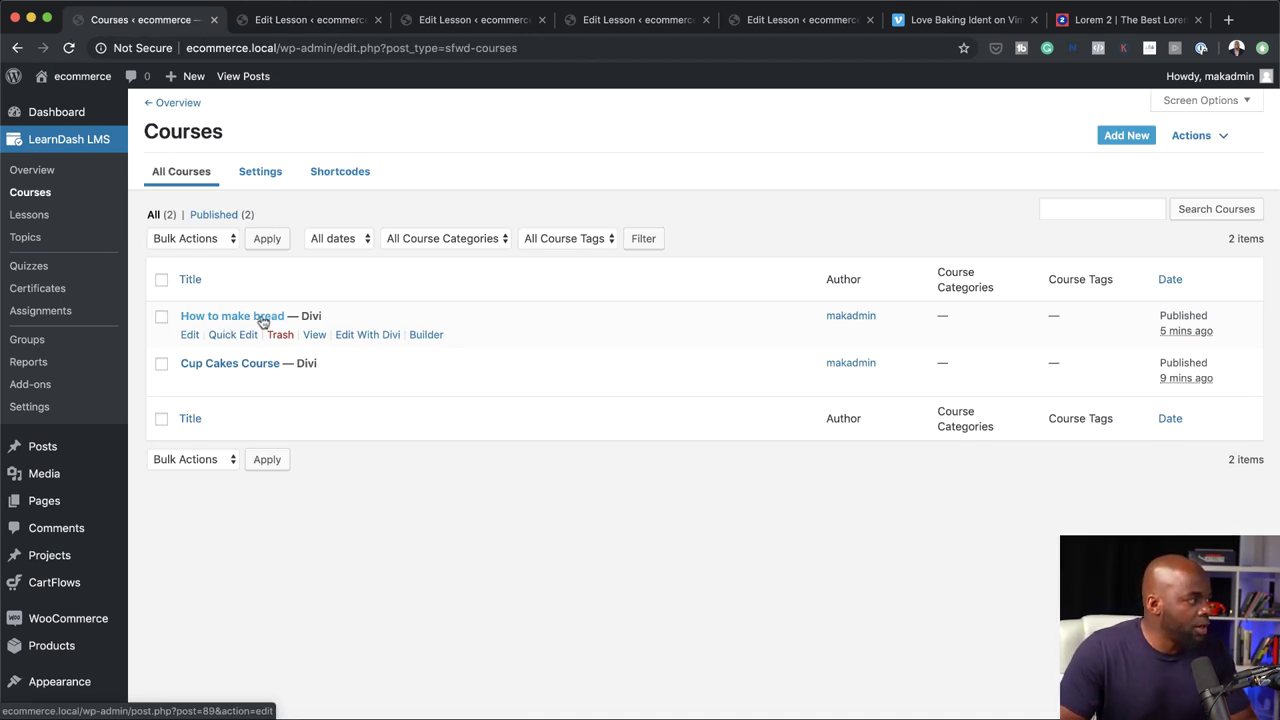
pyautogui.click(314, 335)
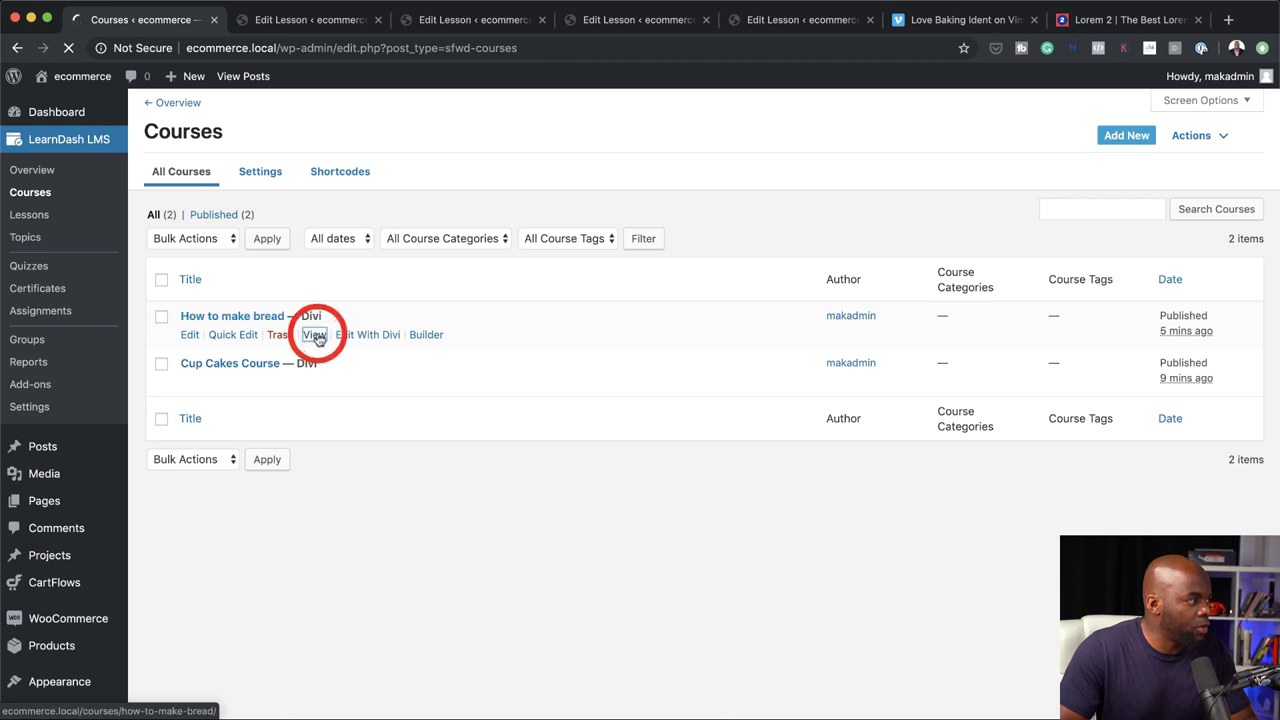
pyautogui.scroll(-4, 486, 395)
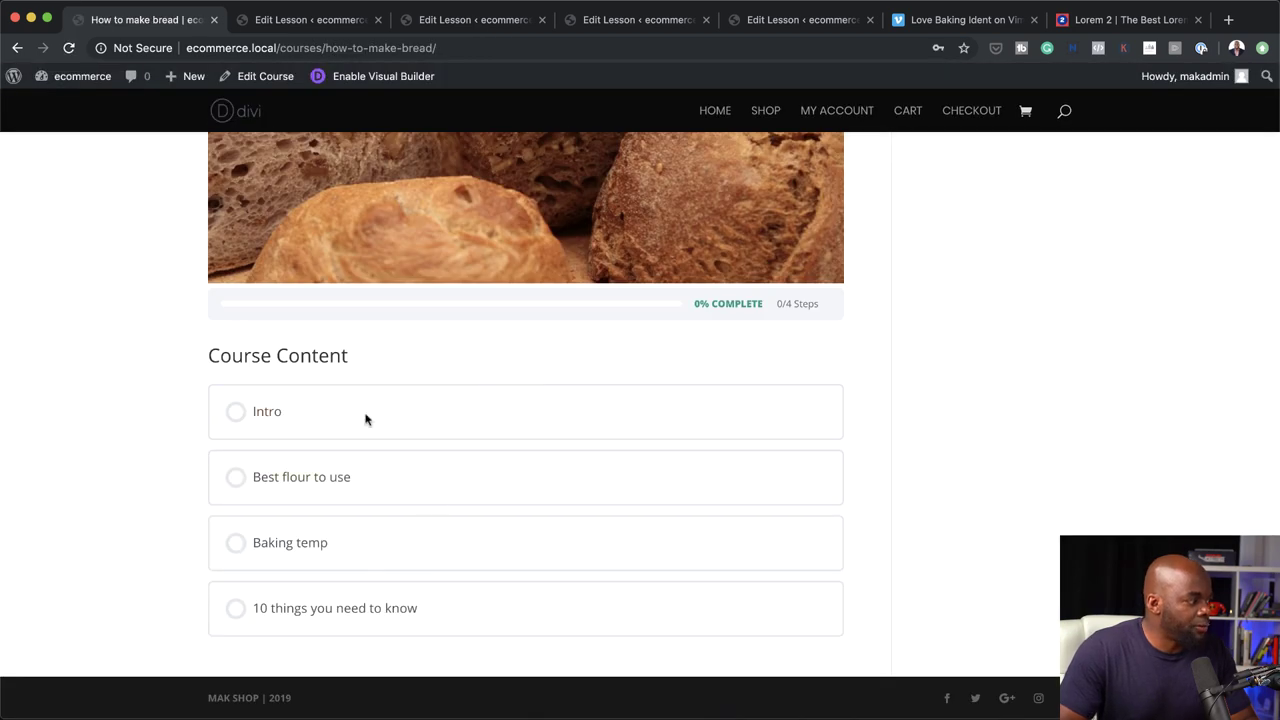
pyautogui.click(278, 413)
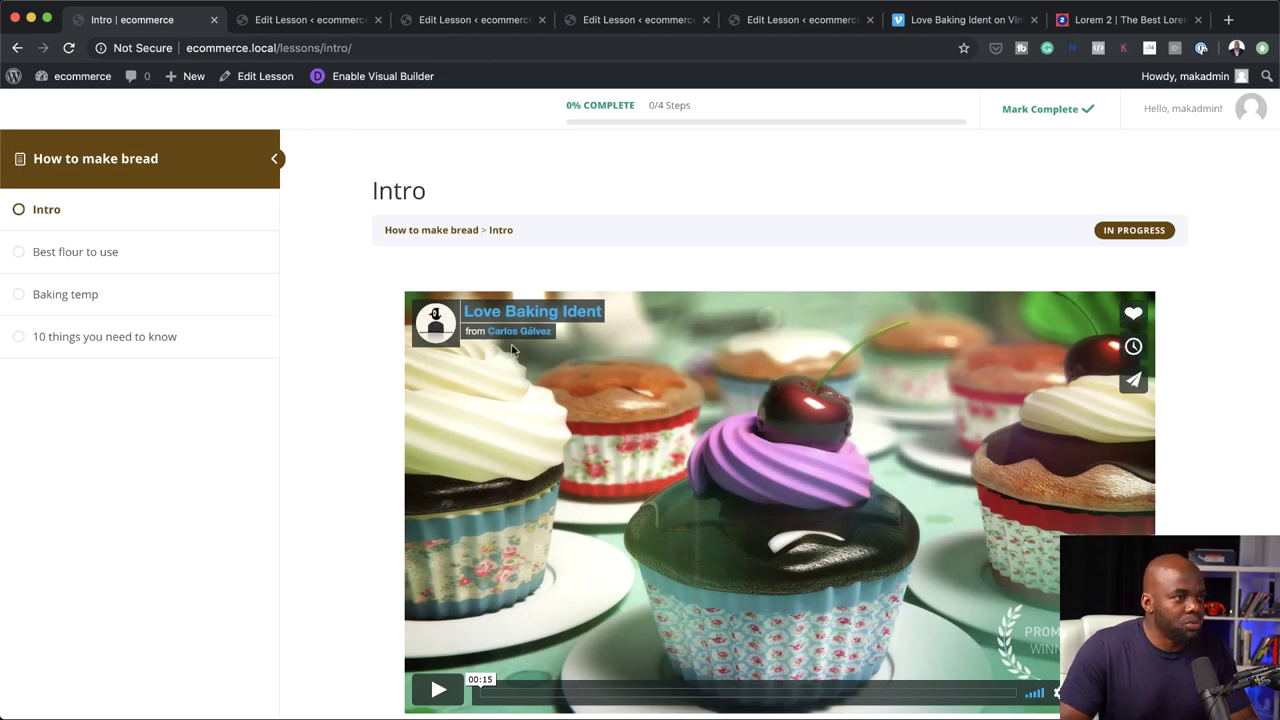
pyautogui.scroll(-5, 368, 537)
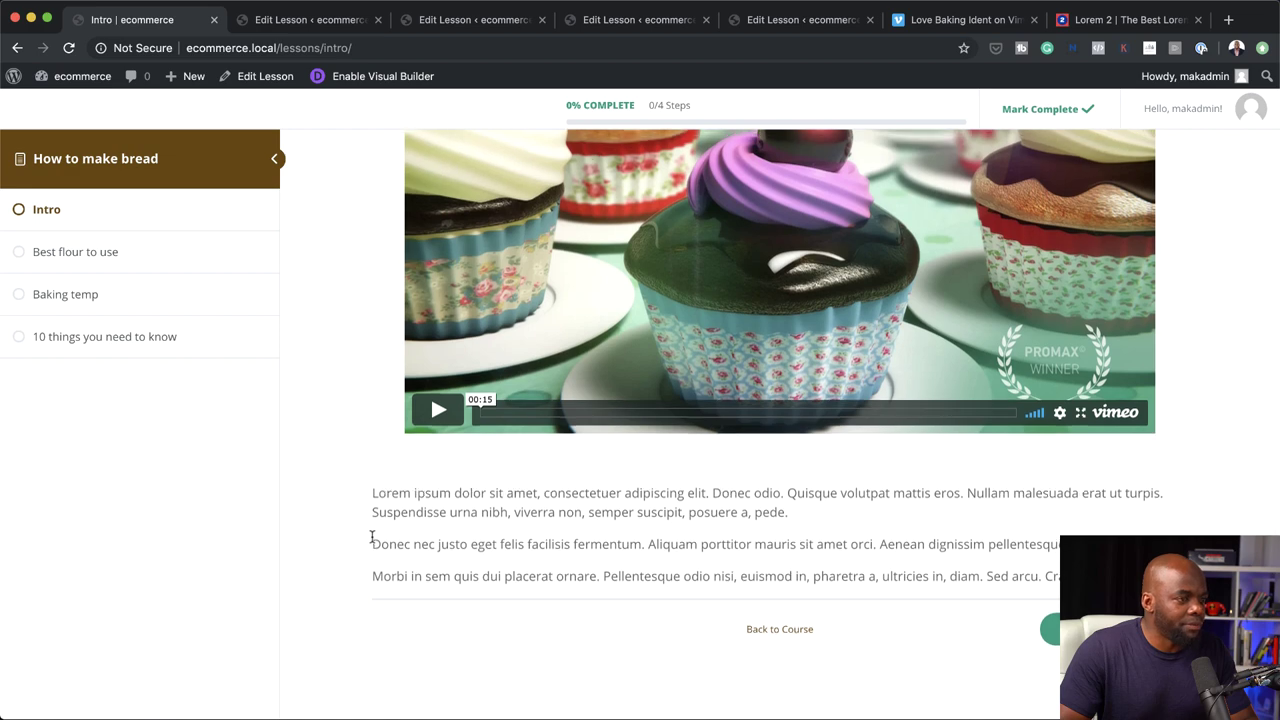
pyautogui.scroll(5, 370, 538)
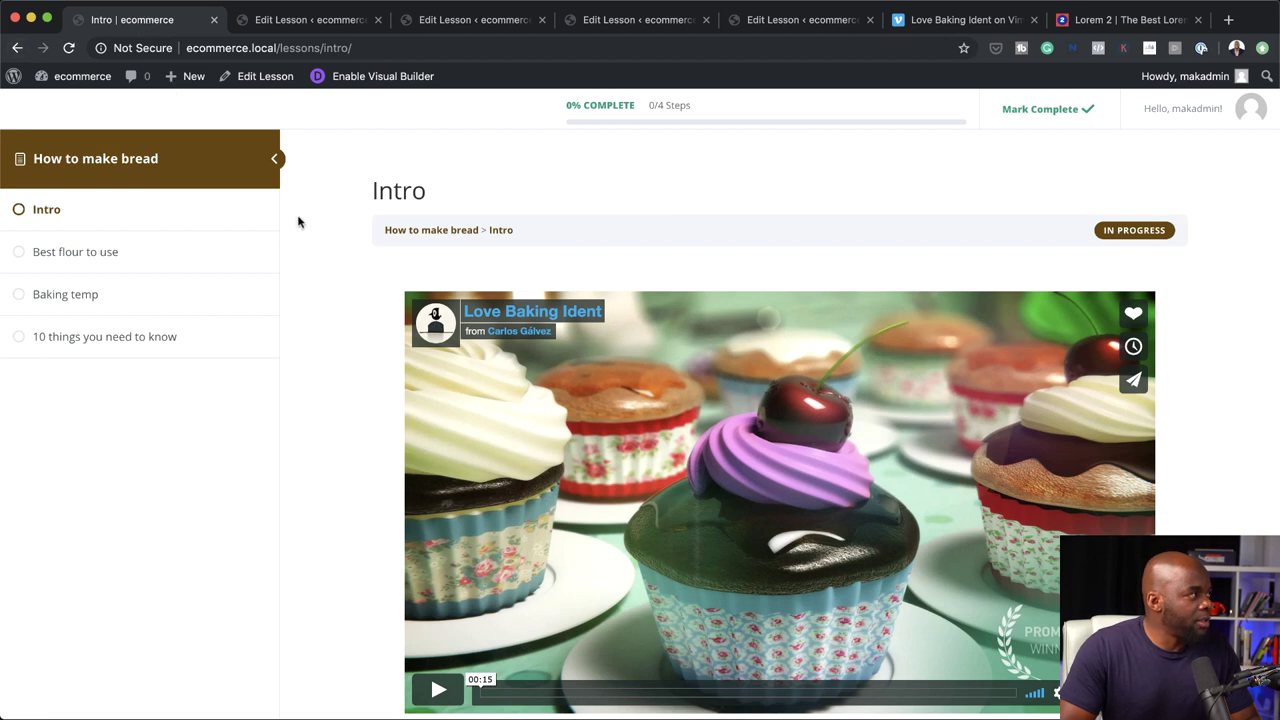
# Step: Close the four Edit Lesson tabs and the Vimeo tab
pyautogui.click(378, 20)
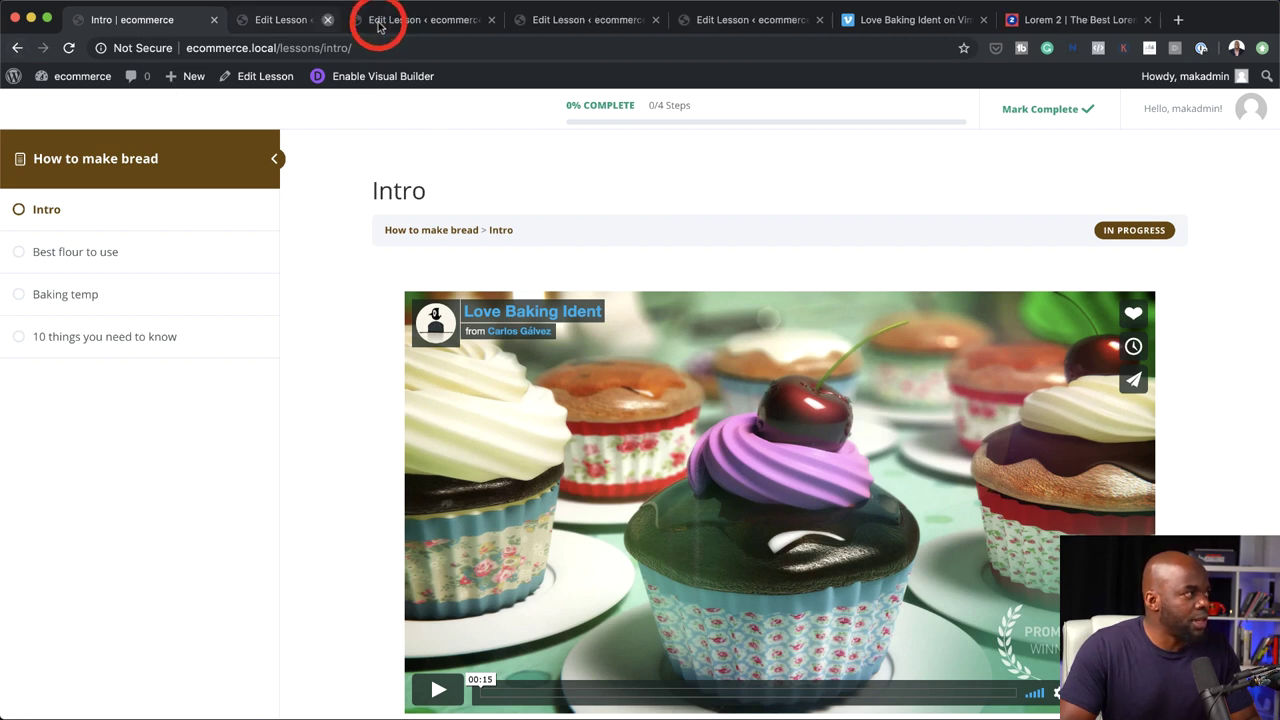
pyautogui.click(380, 20)
pyautogui.click(385, 21)
pyautogui.click(385, 20)
pyautogui.click(385, 20)
# Step: Open the Home page from the WordPress dashboard in the Divi Builder and choose to build it from scratch
pyautogui.moveTo(84, 76)
pyautogui.click(66, 104)
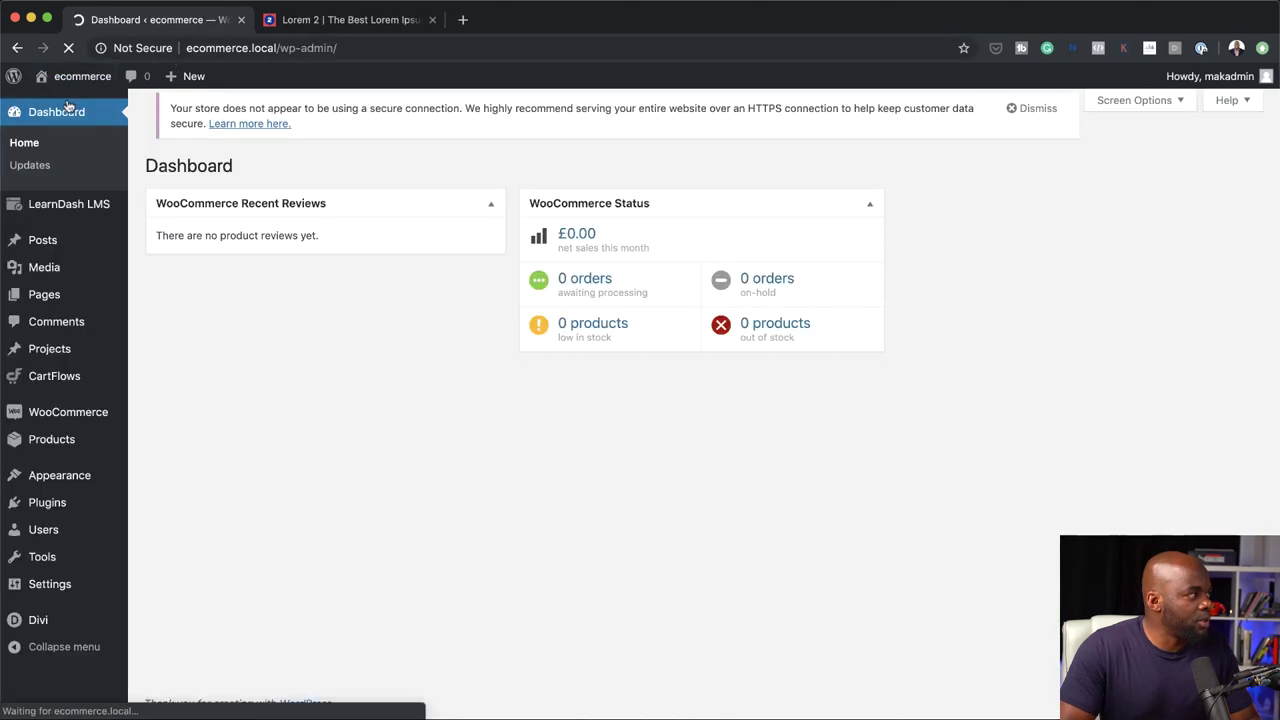
pyautogui.click(149, 297)
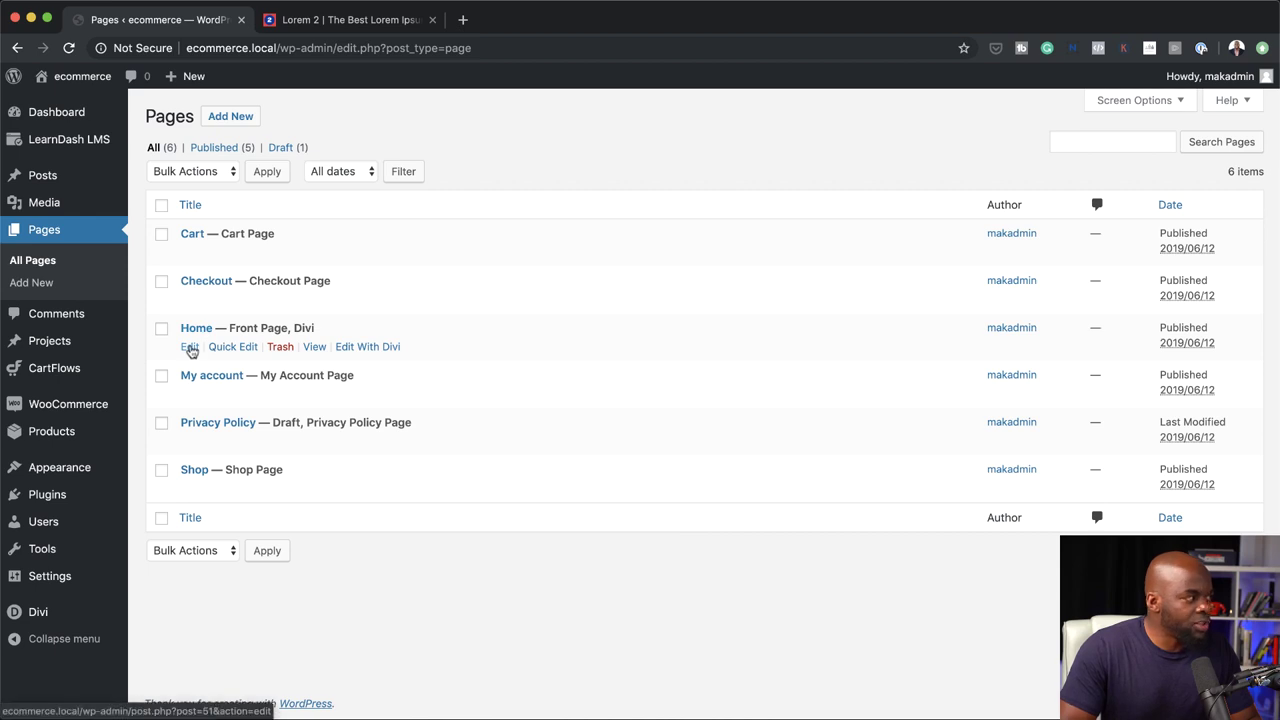
pyautogui.click(190, 348)
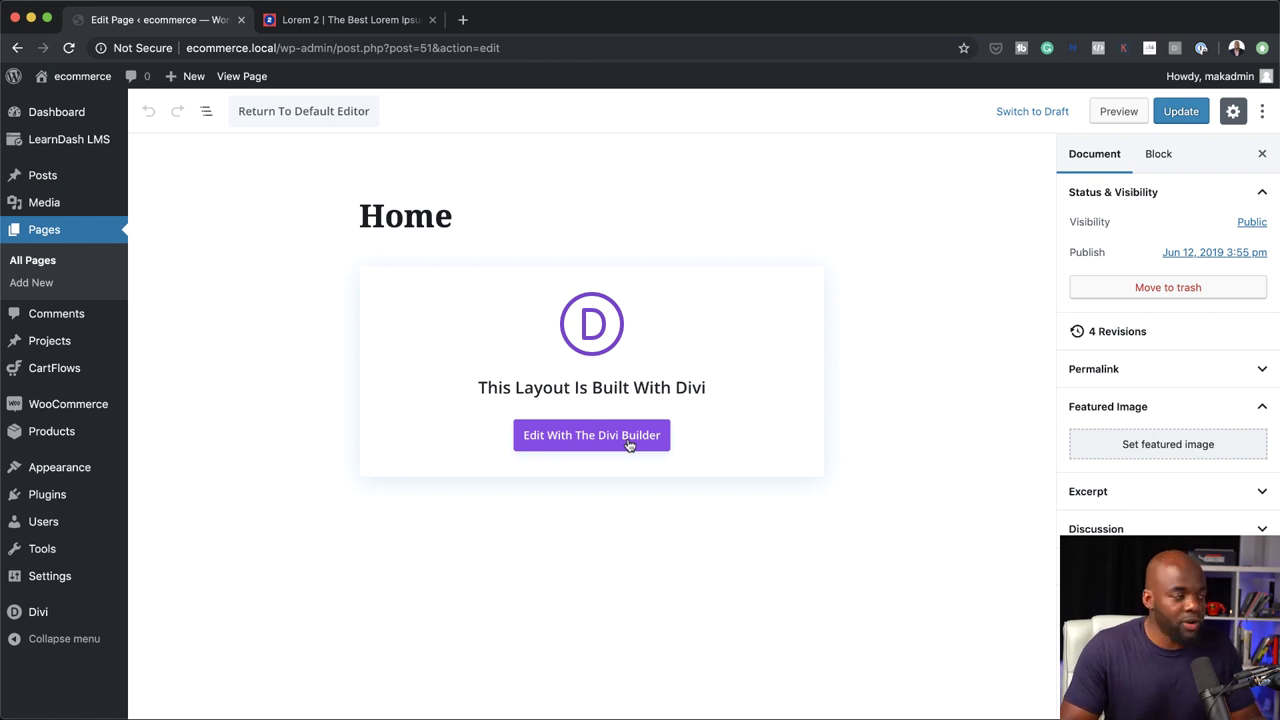
pyautogui.click(629, 444)
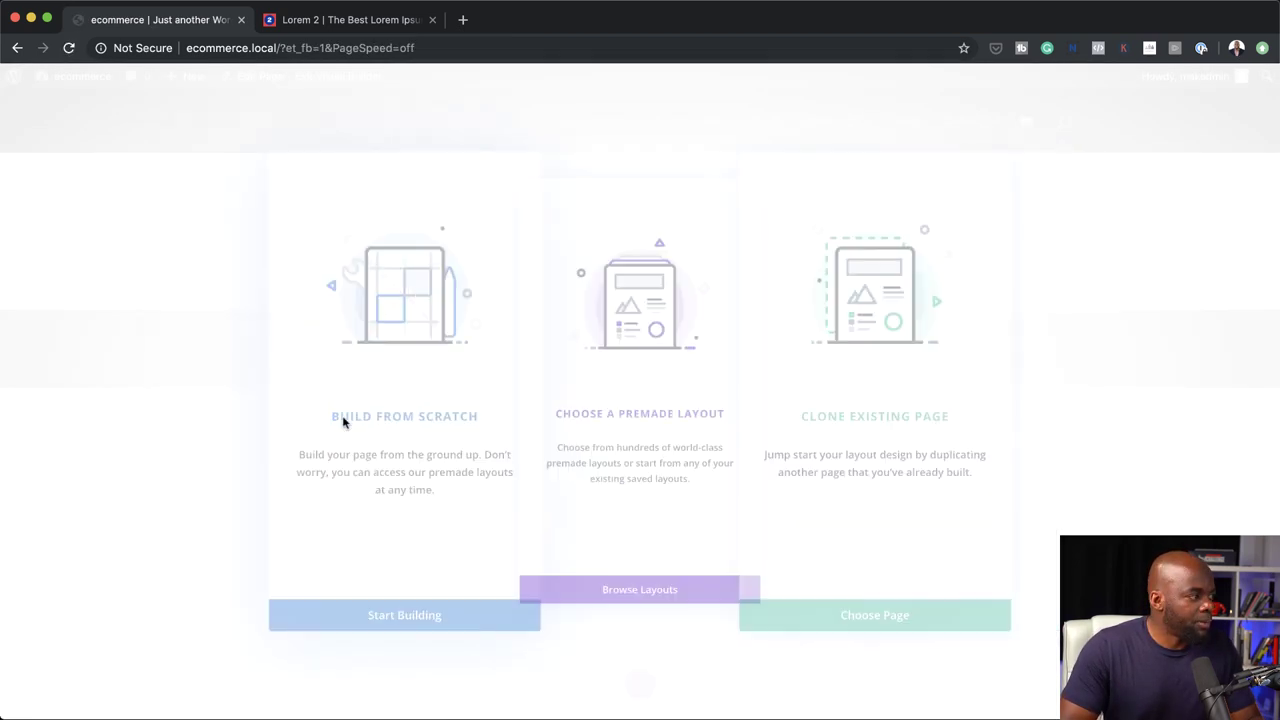
pyautogui.click(341, 420)
# Step: Add a fullwidth section below the empty section and insert a Fullwidth Header module in it
pyautogui.click(774, 260)
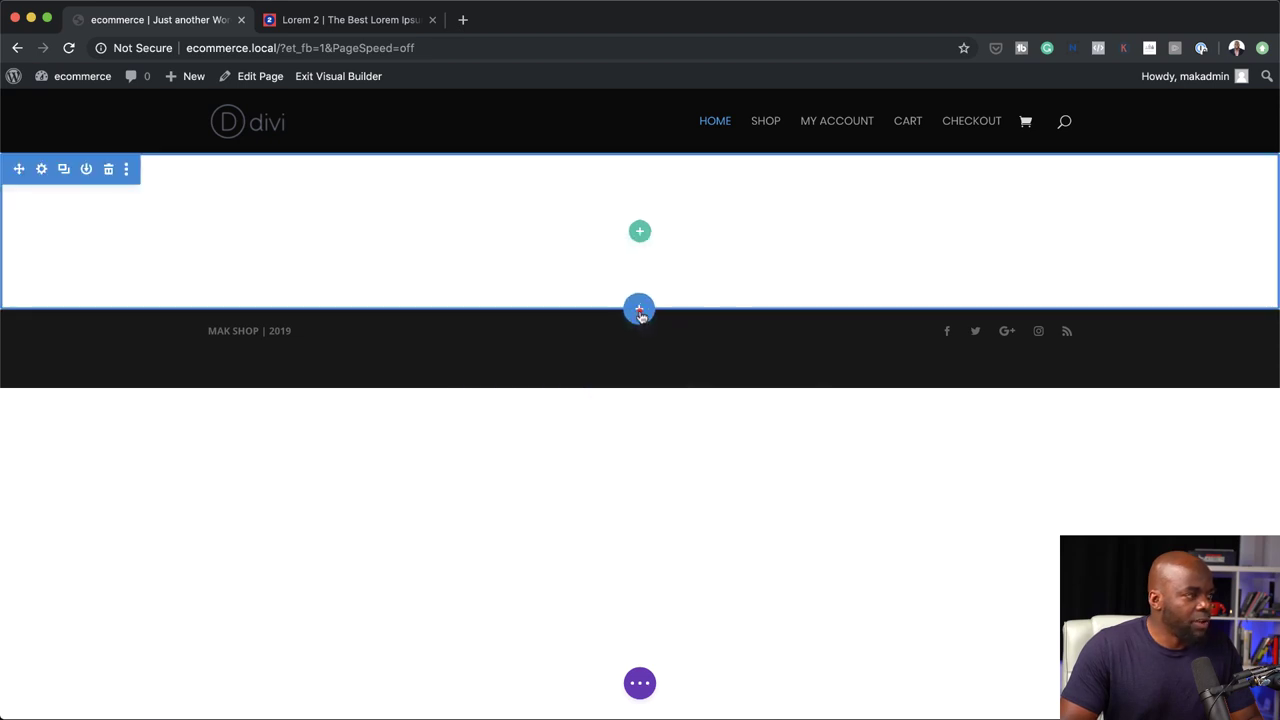
pyautogui.click(638, 309)
pyautogui.click(745, 441)
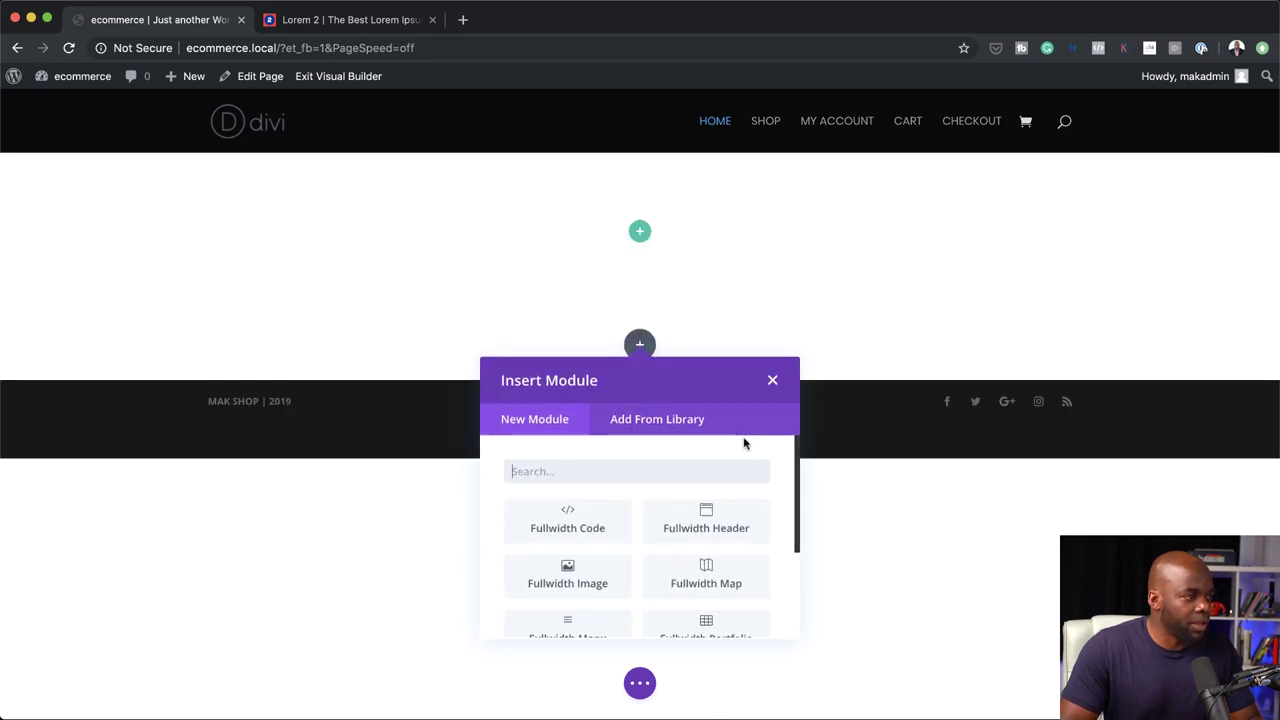
pyautogui.click(729, 531)
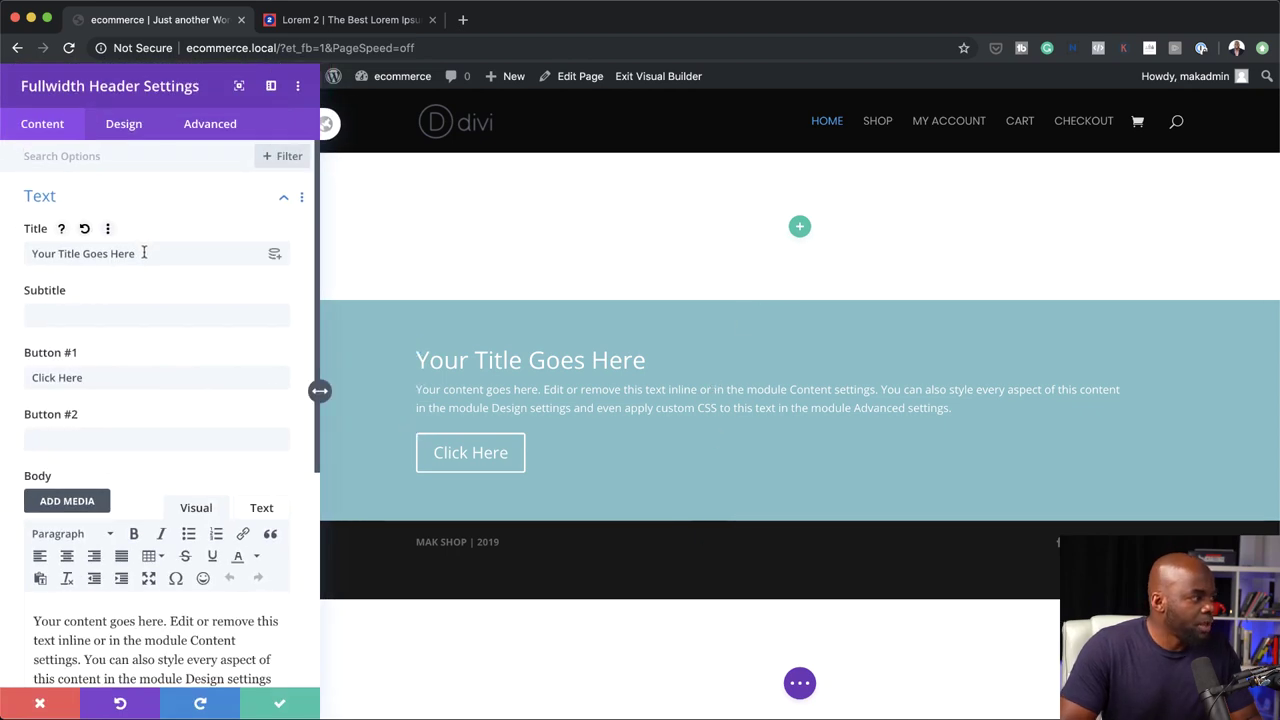
# Step: Set the header's title to "Learn how to bake" and replace its body with the "Donec nec justo eget felis" placeholder paragraph
pyautogui.moveTo(144, 252); pyautogui.dragTo(4, 250)
pyautogui.write('Ler')
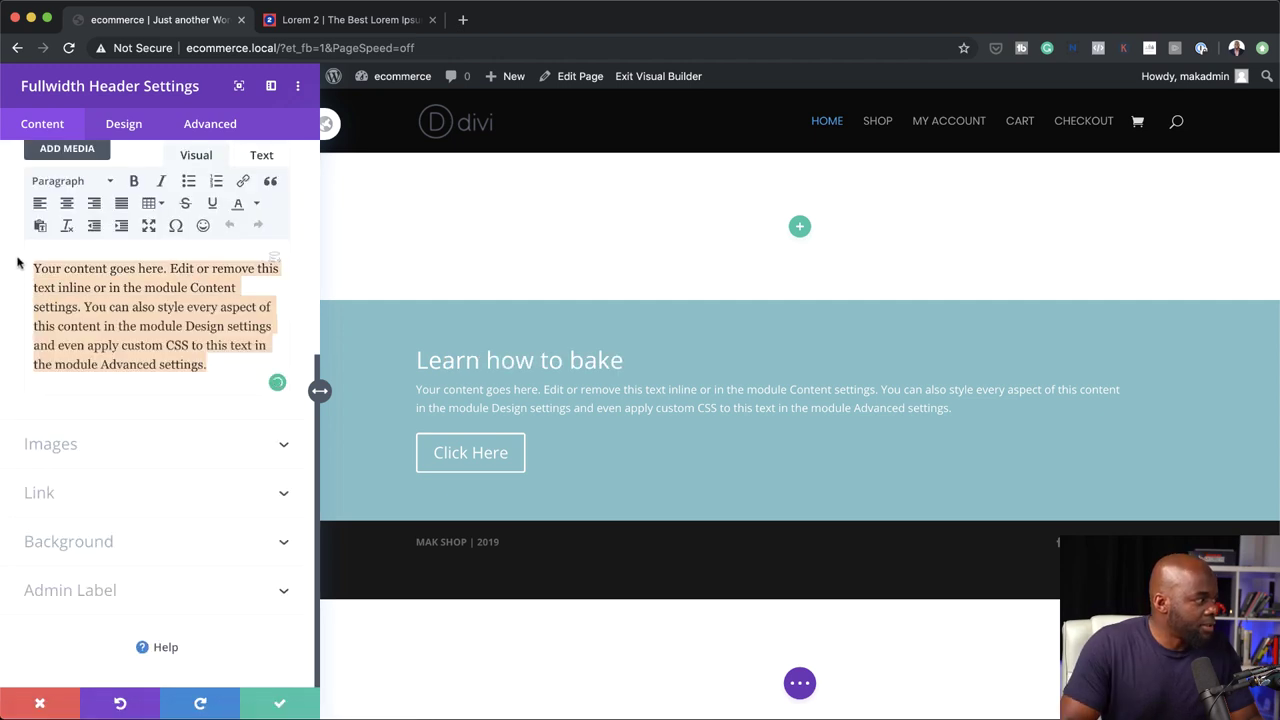
pyautogui.write('Donec nec justo eget felis facilisis fermentum. Aliquam porttitor mauris sit amet orci. Aenean dignissim pellentesque felis.')
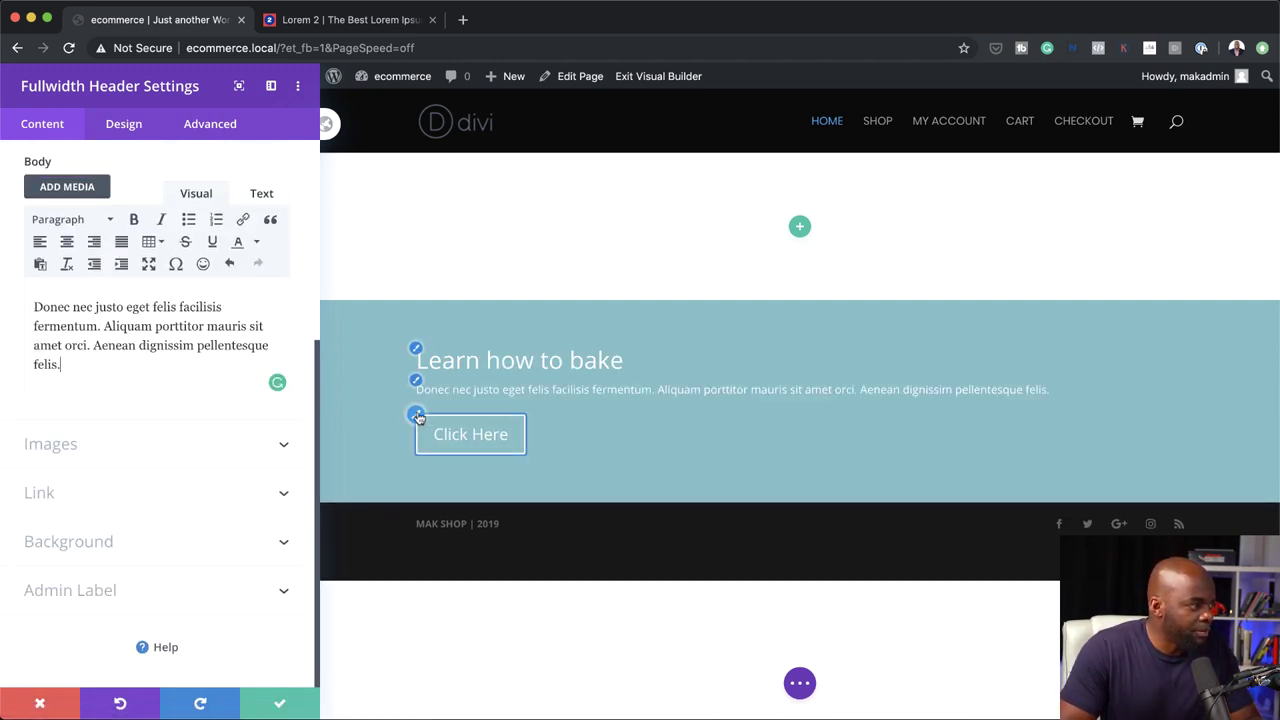
# Step: Enable custom styles for the header's first button and give it an orange background color
pyautogui.click(418, 416)
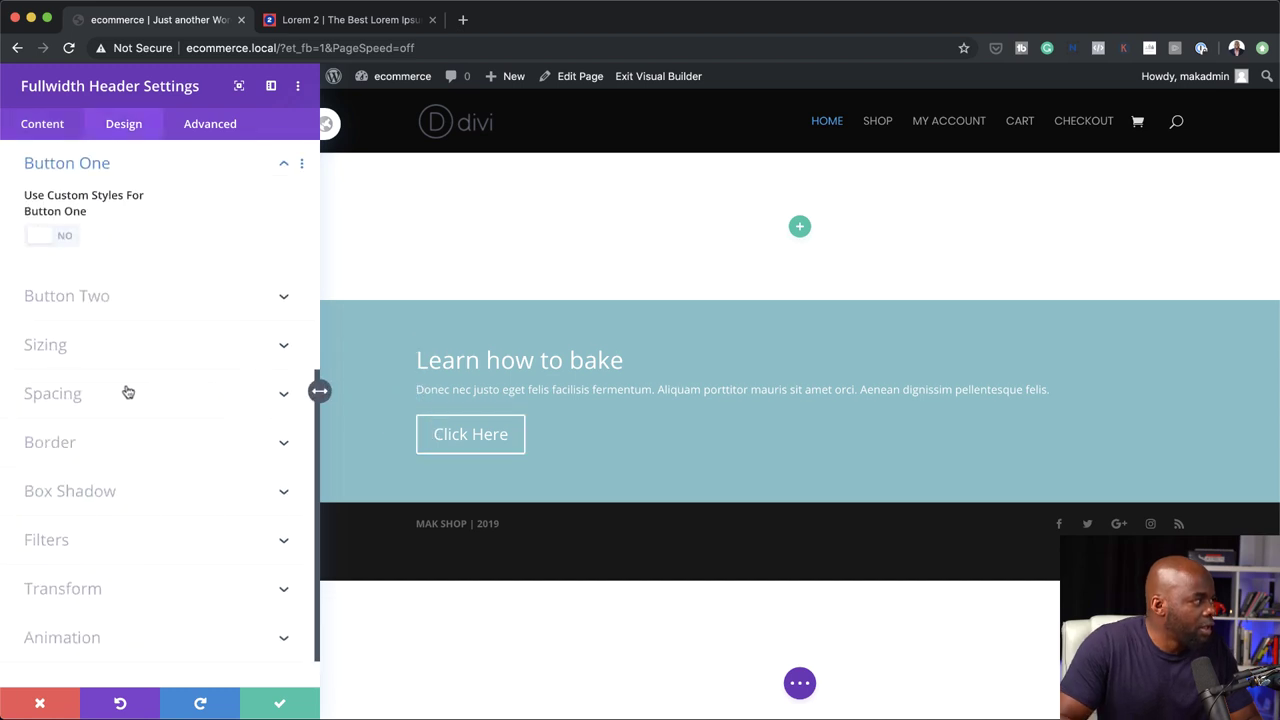
pyautogui.click(66, 237)
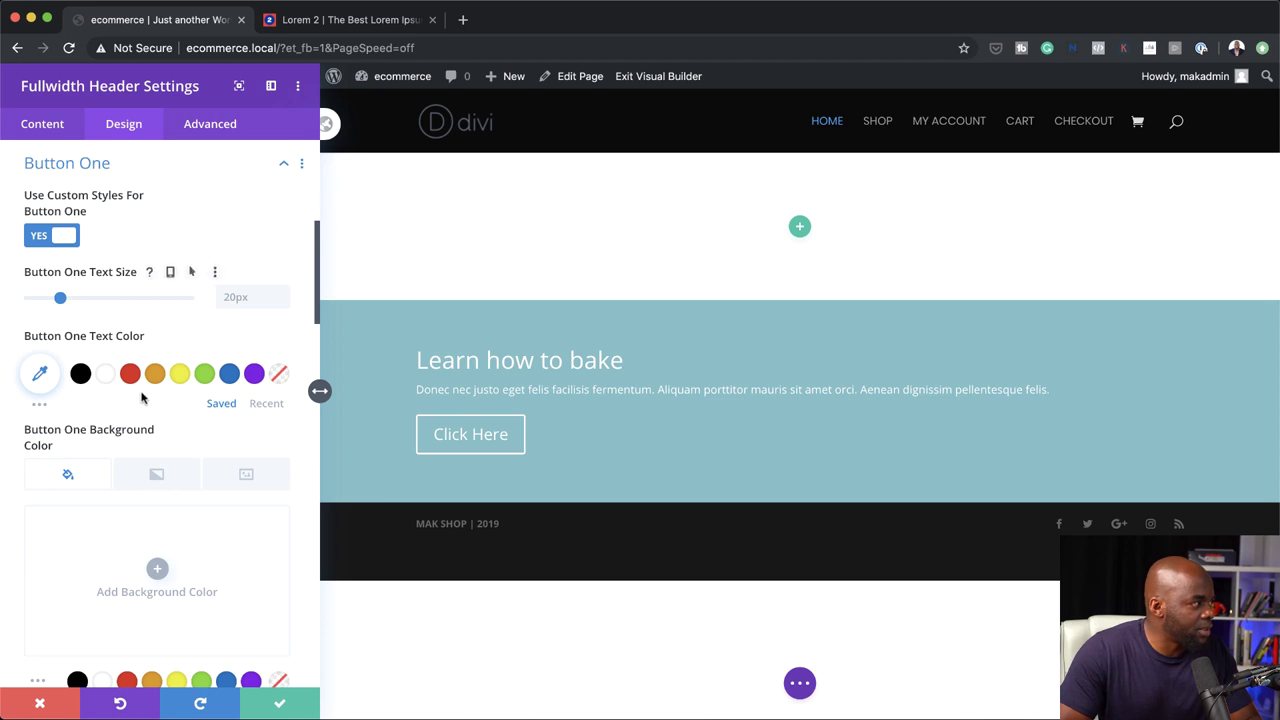
pyautogui.scroll(-3, 142, 476)
pyautogui.scroll(-1, 142, 476)
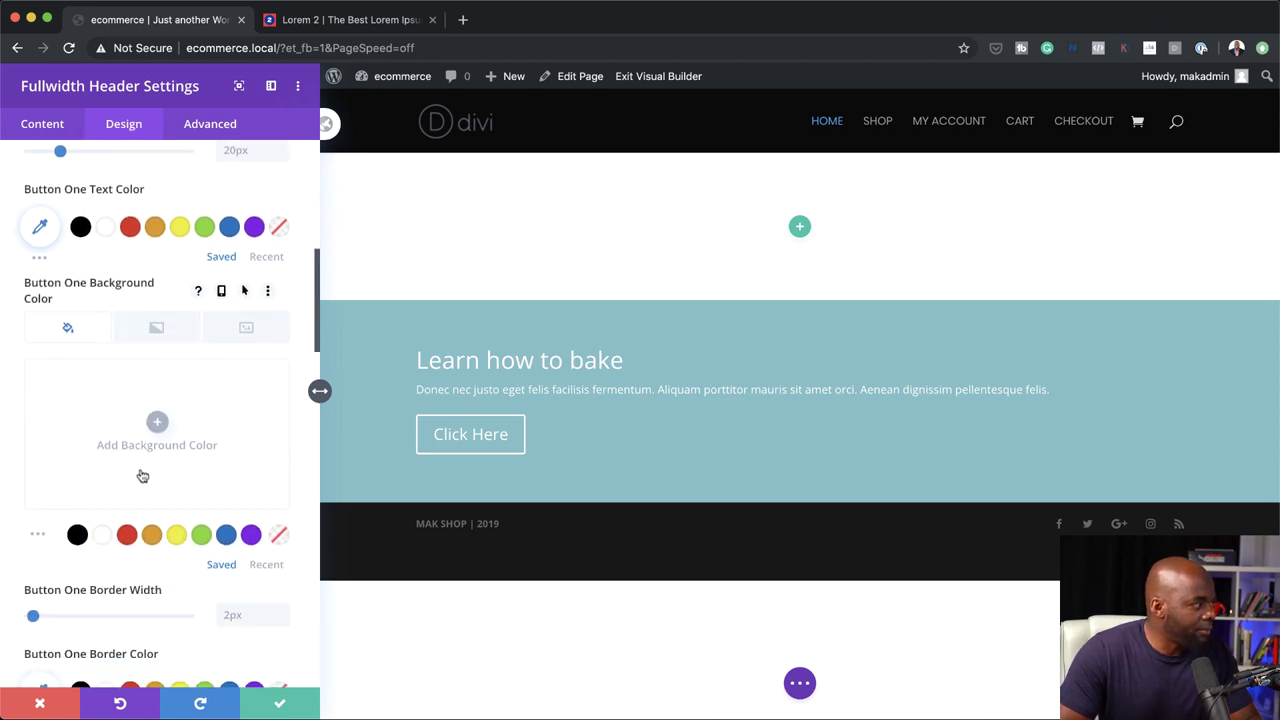
pyautogui.click(157, 422)
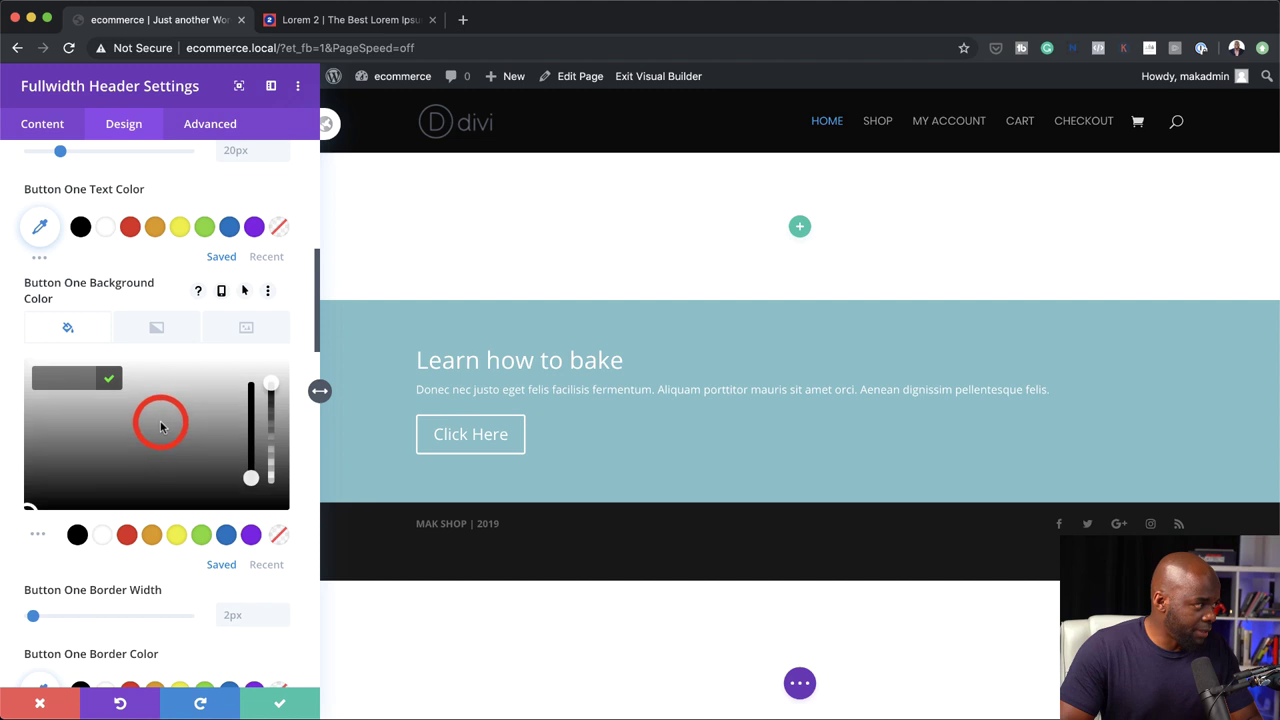
pyautogui.click(151, 536)
# Step: Set the first button's border width and border radius to 0px and its font weight to Bold
pyautogui.scroll(-6, 151, 536)
pyautogui.moveTo(33, 366); pyautogui.dragTo(2, 370)
pyautogui.moveTo(34, 524); pyautogui.dragTo(2, 530)
pyautogui.scroll(-4, 156, 524)
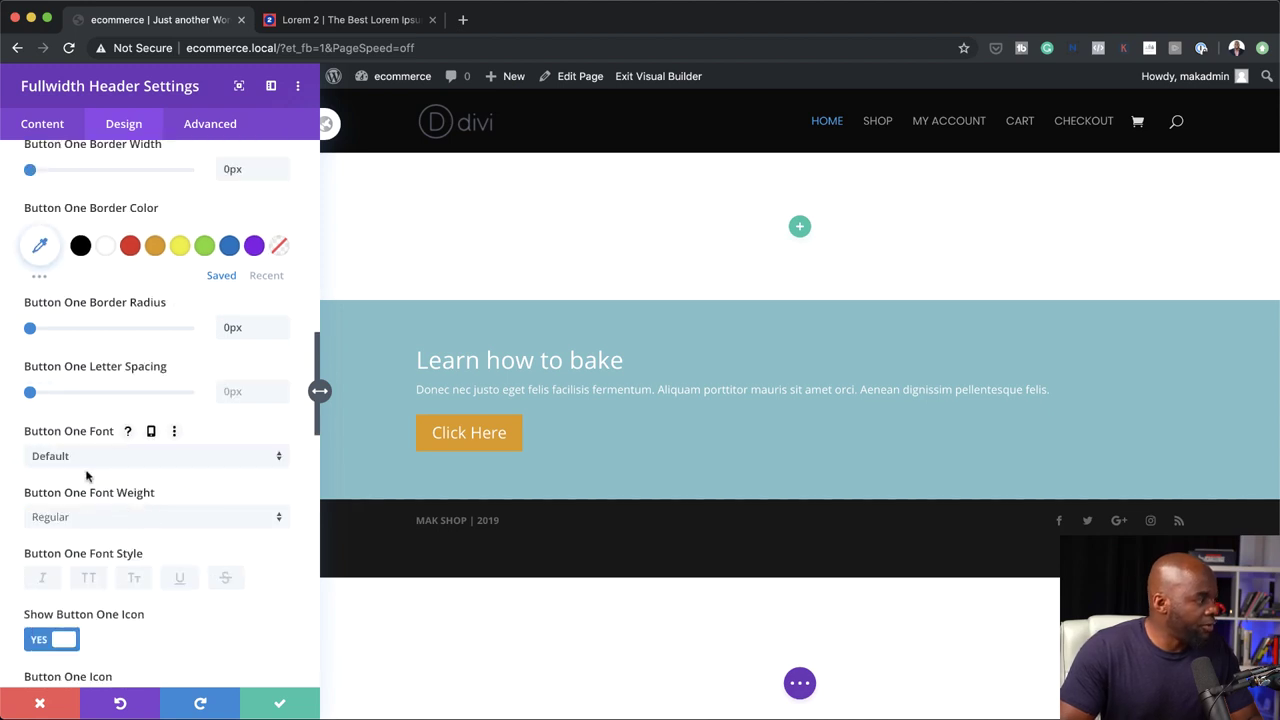
pyautogui.click(115, 517)
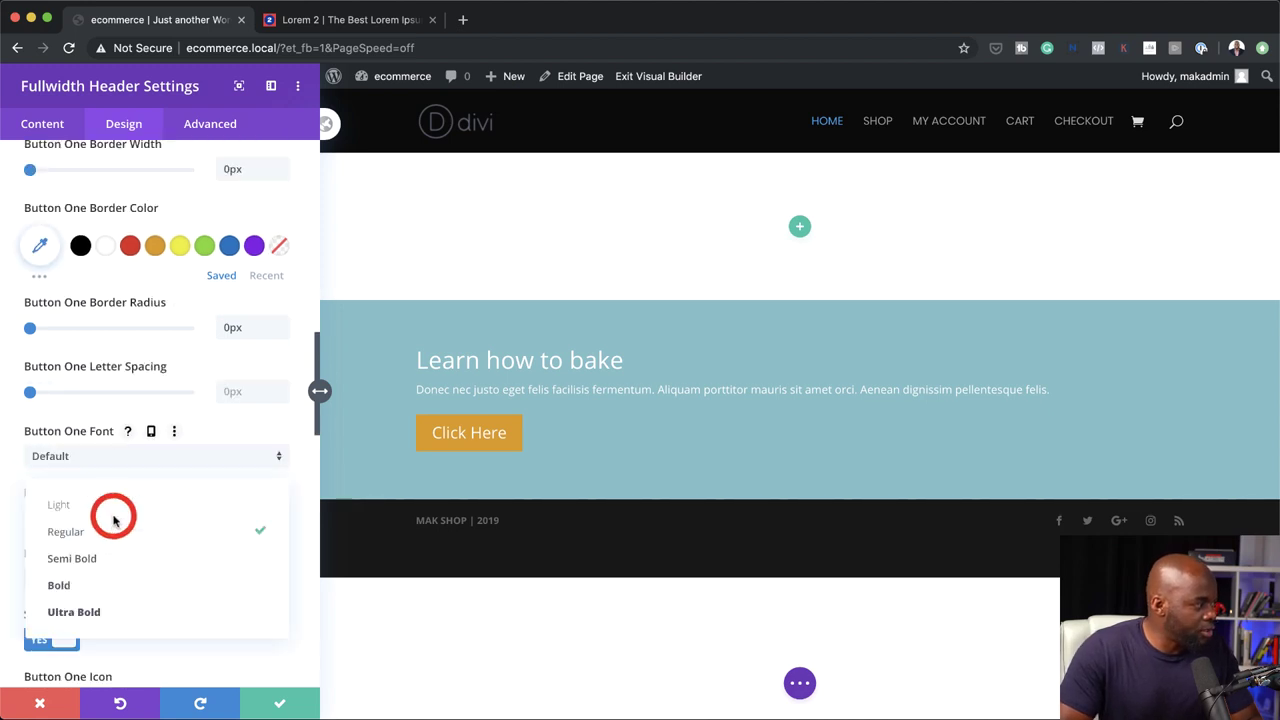
pyautogui.click(124, 585)
pyautogui.click(497, 434)
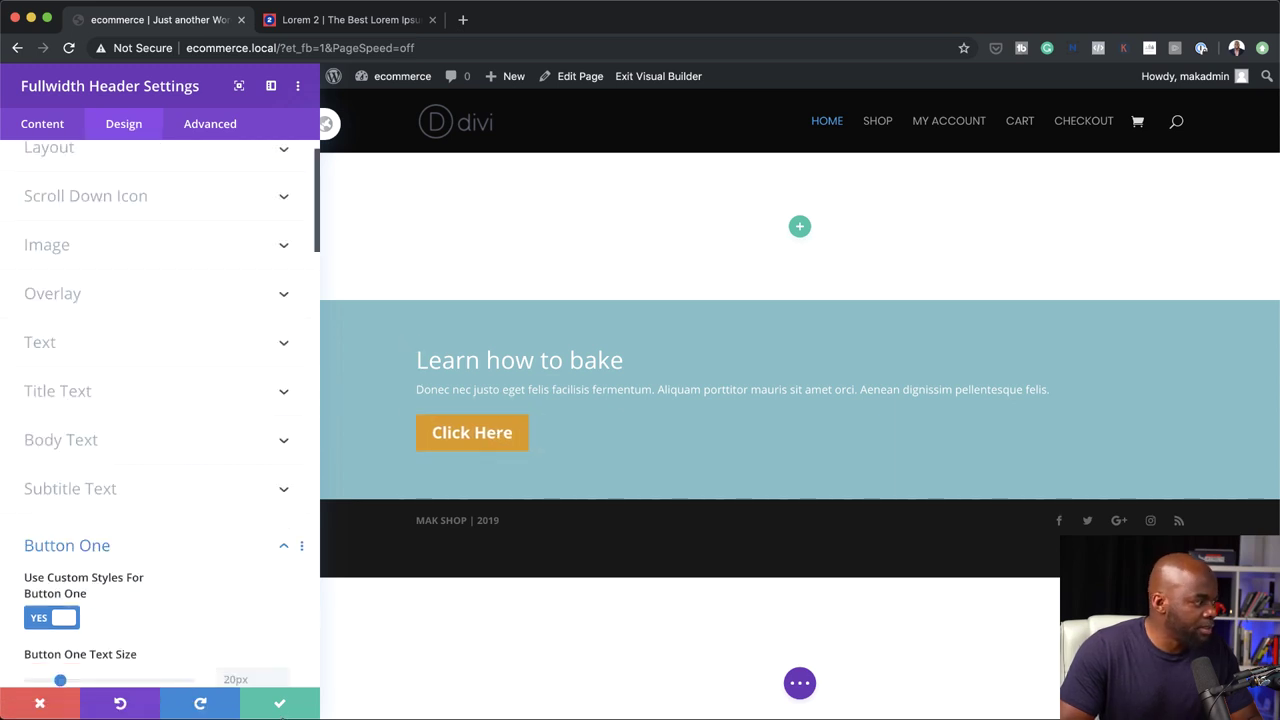
# Step: Set the dark photo of cookies beside a clay pot from the media library as the header's background image
pyautogui.scroll(1, 208, 463)
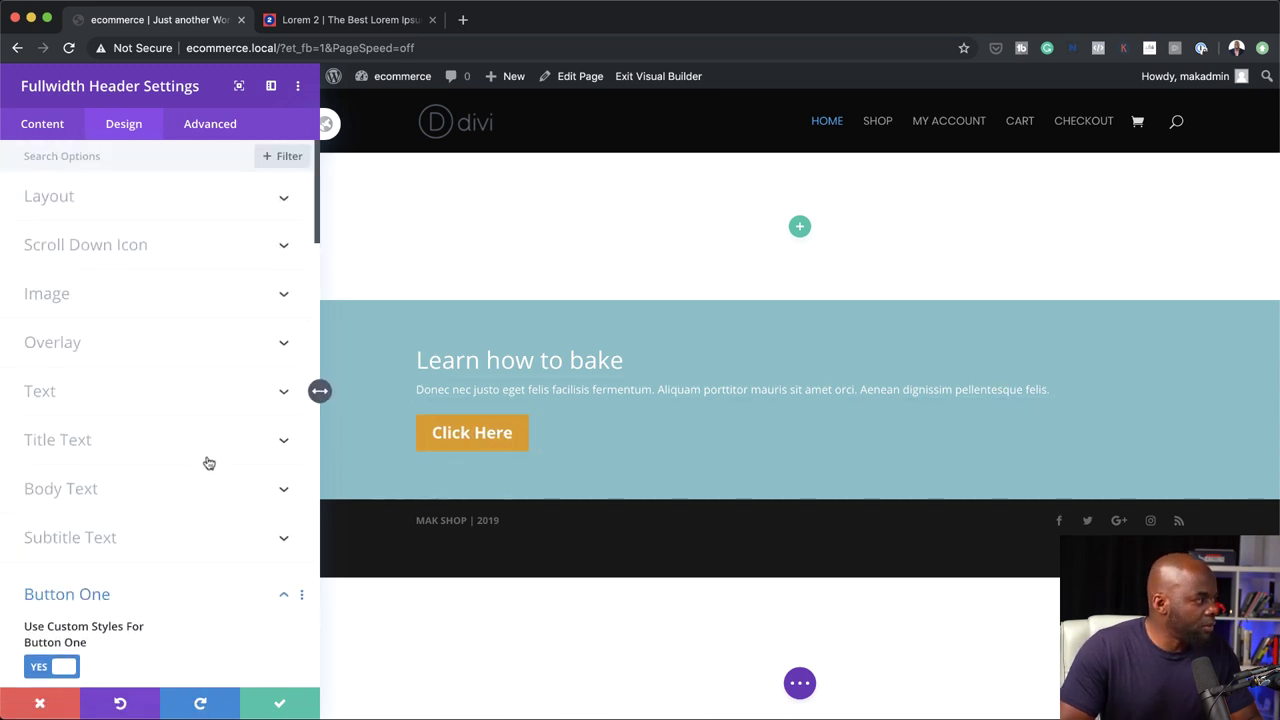
pyautogui.click(63, 130)
pyautogui.click(146, 342)
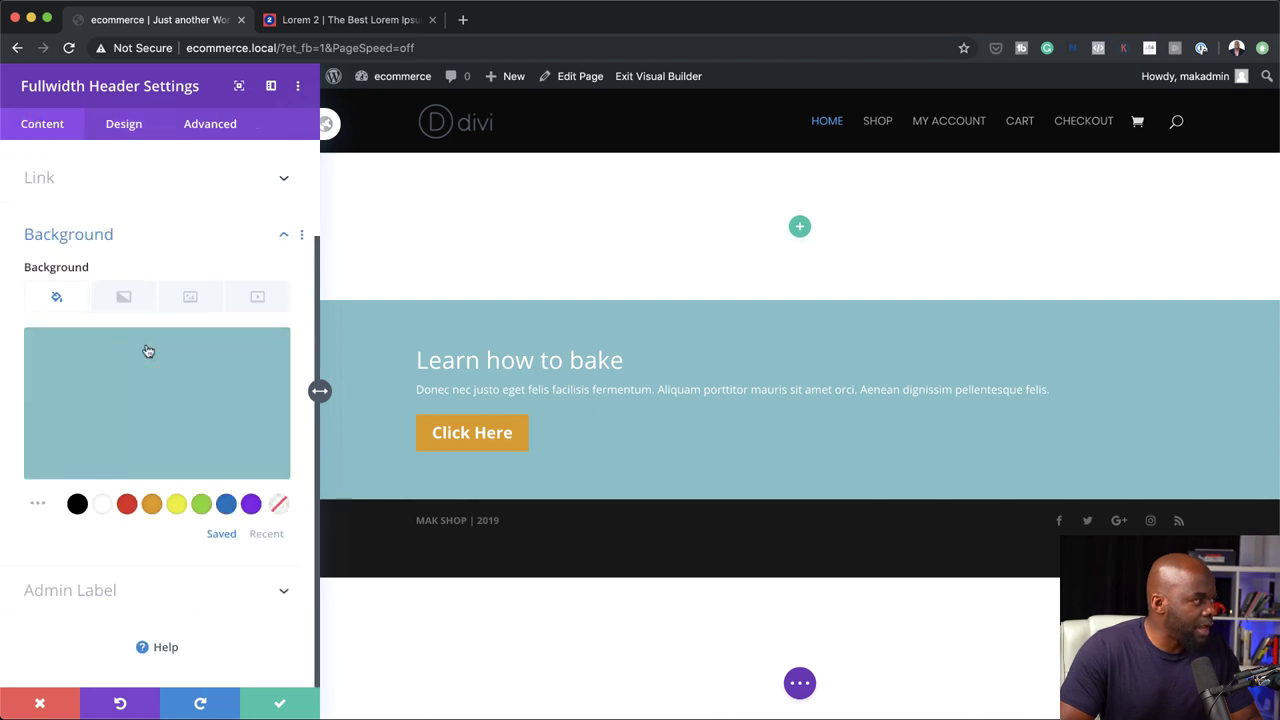
pyautogui.click(190, 297)
pyautogui.click(157, 390)
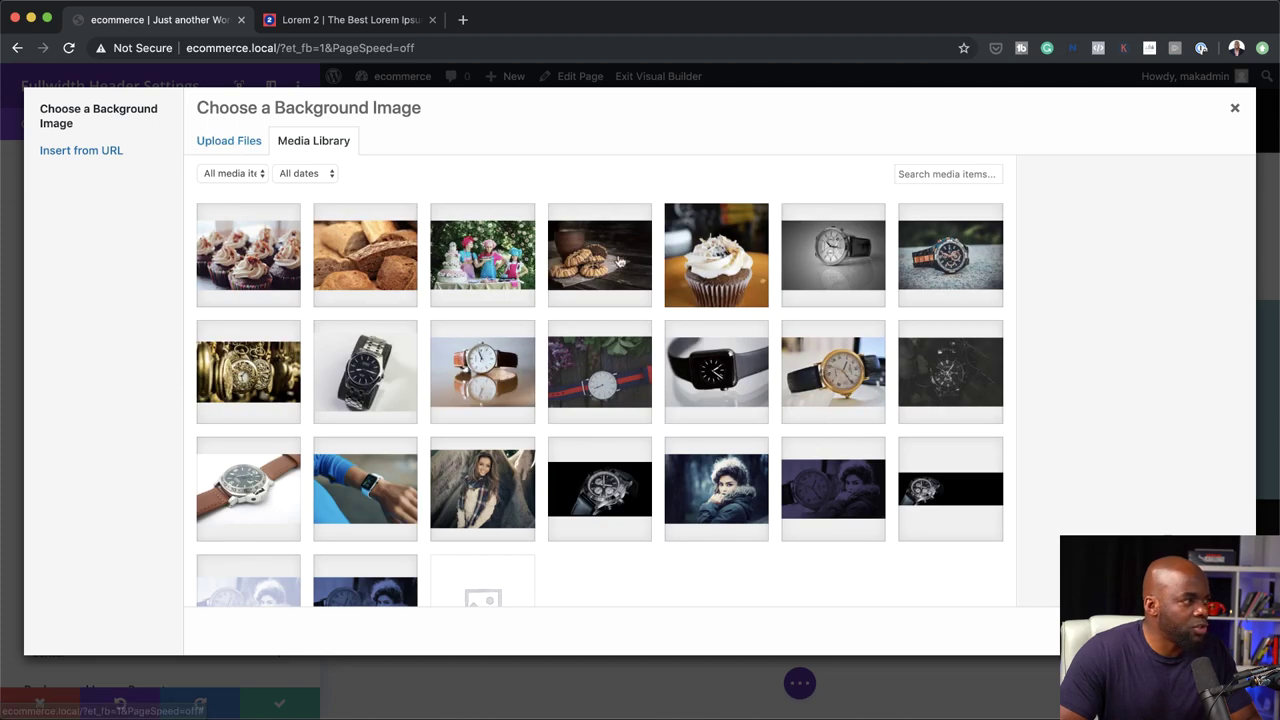
pyautogui.click(599, 260)
pyautogui.click(1180, 630)
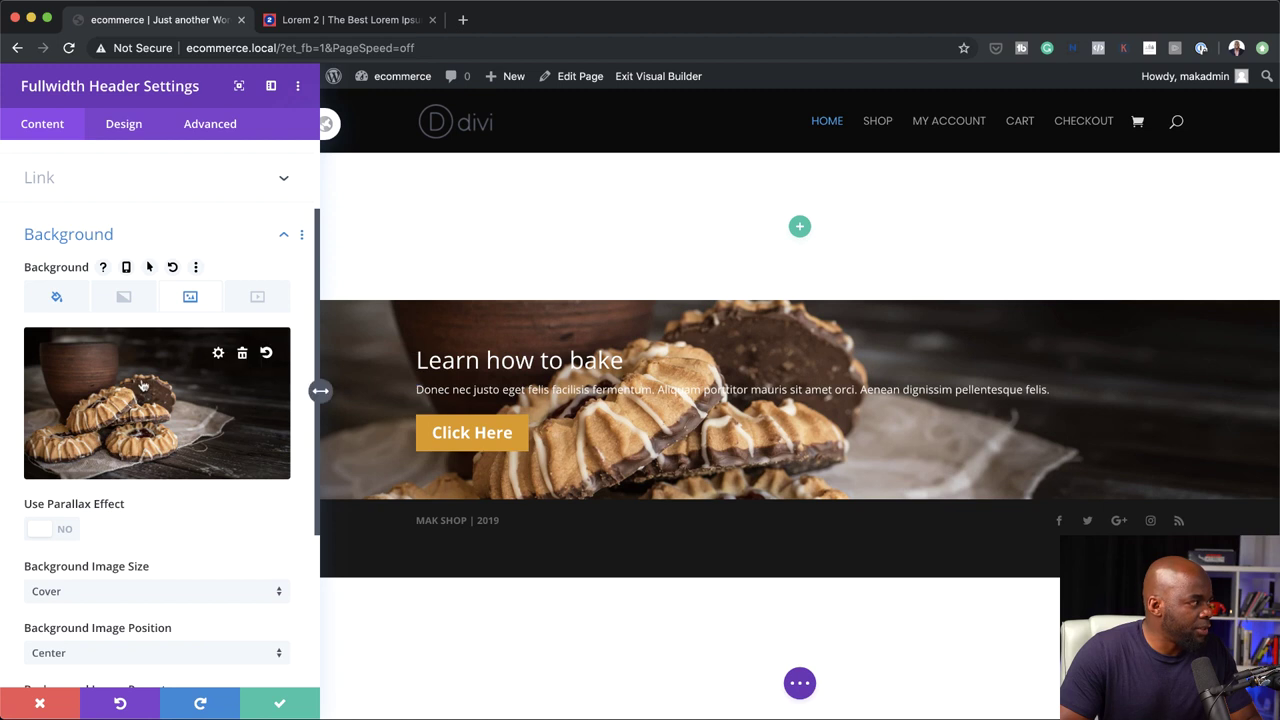
# Step: Align the header's text and logo to the right and make the header fullscreen
pyautogui.click(128, 128)
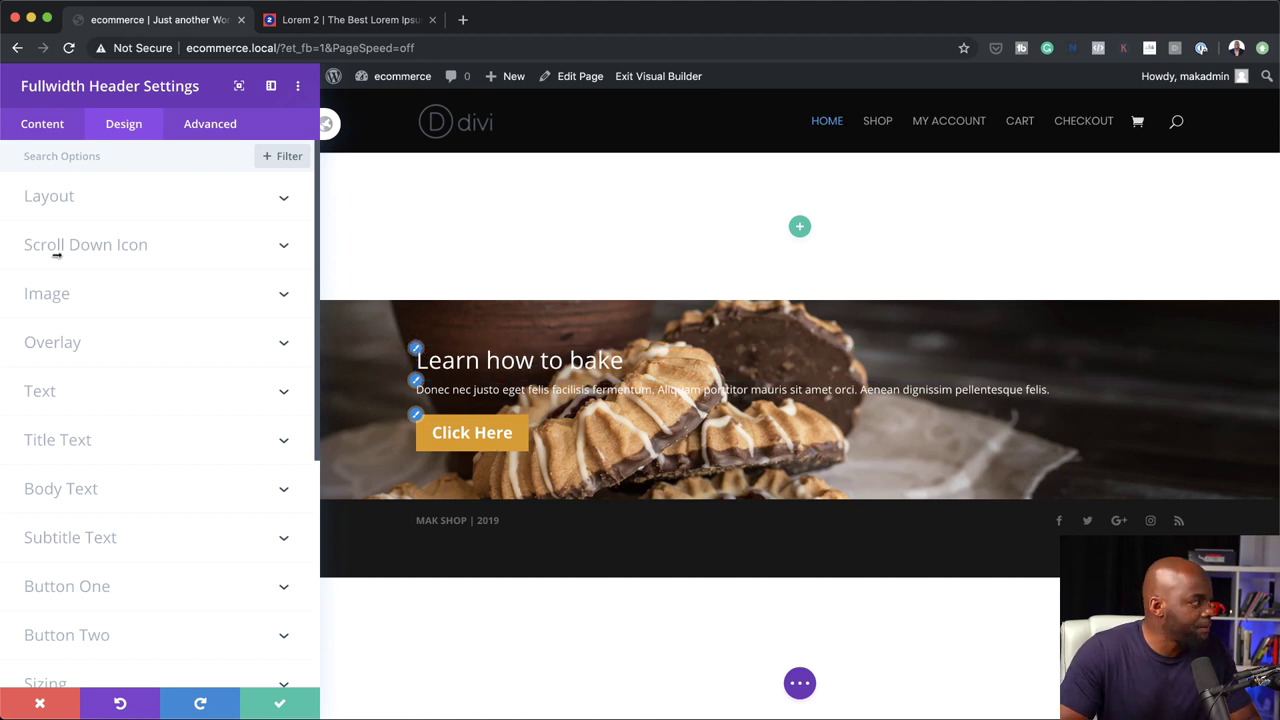
pyautogui.click(74, 396)
pyautogui.scroll(3, 134, 203)
pyautogui.click(136, 197)
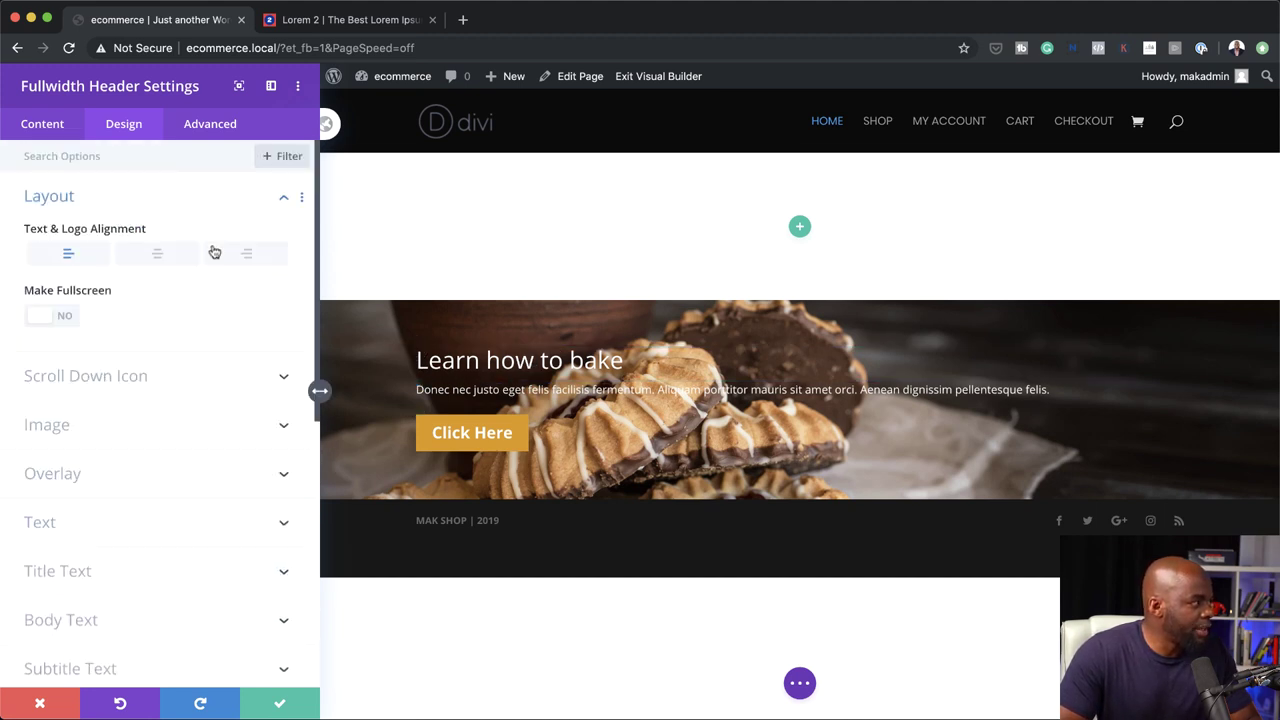
pyautogui.click(248, 256)
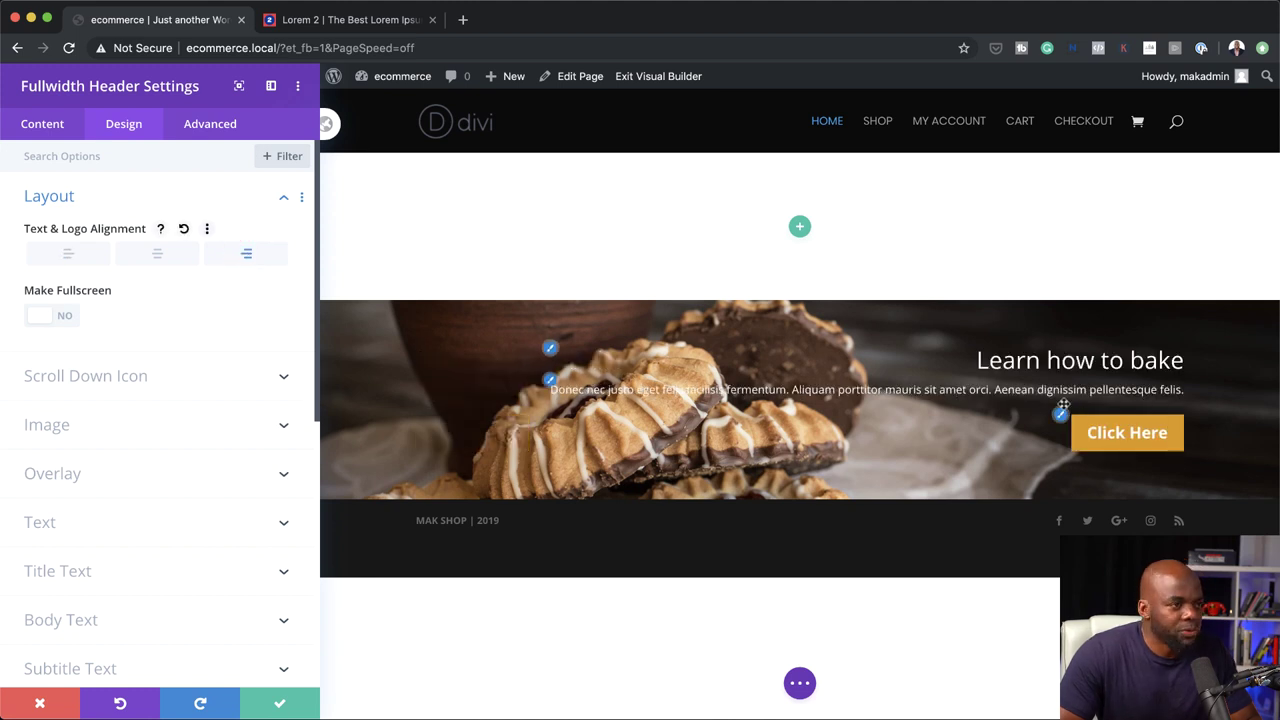
pyautogui.click(64, 317)
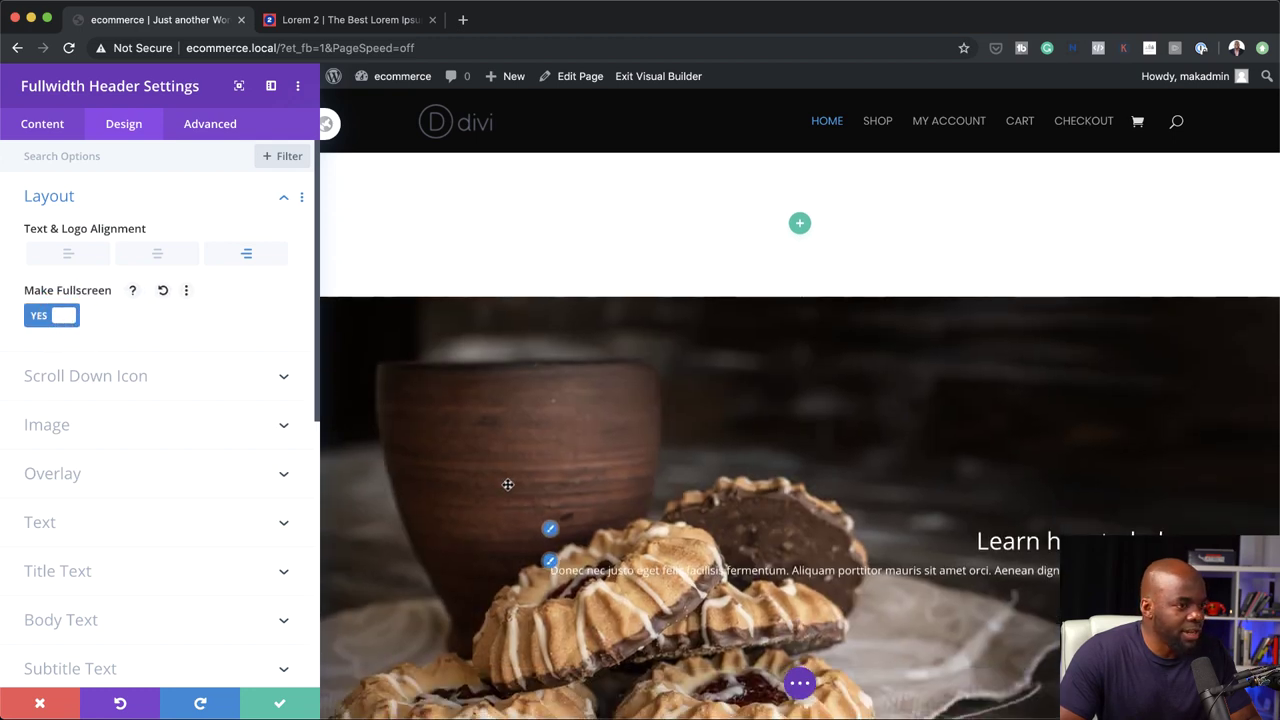
pyautogui.scroll(-2, 507, 484)
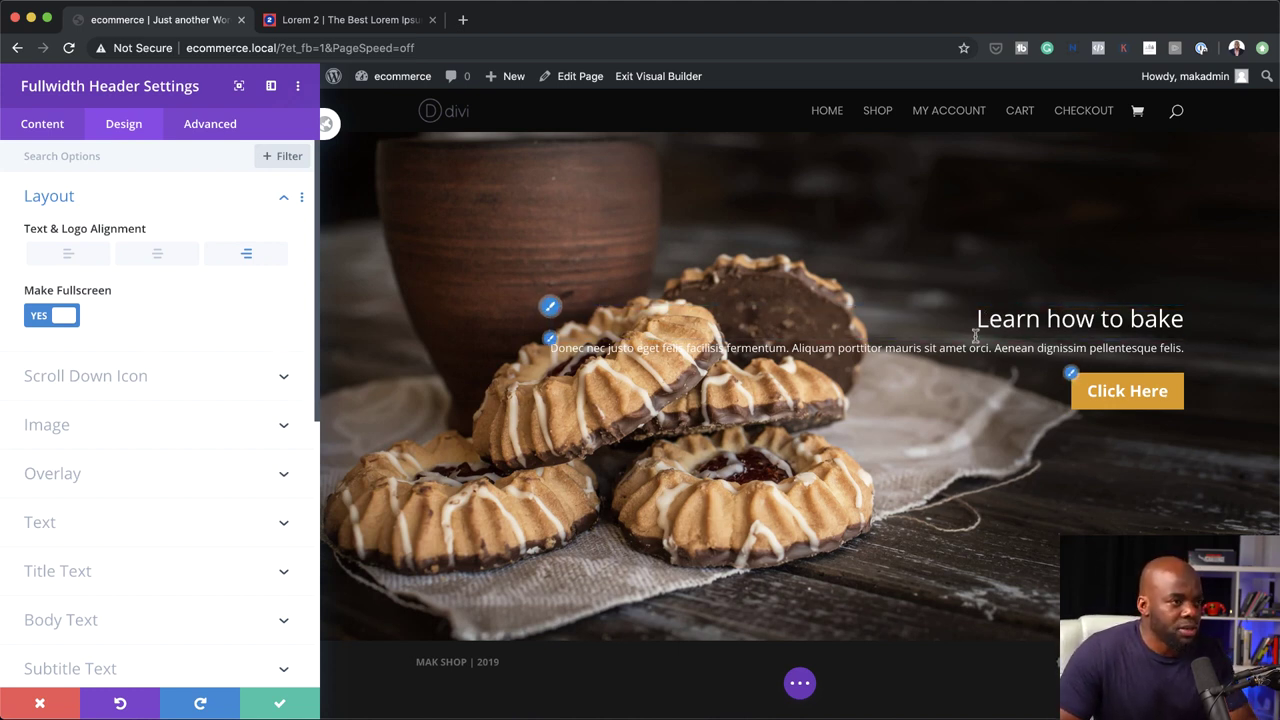
# Step: Set the header title's font to Poppins and its text size to 56px, keeping normal capitalization
pyautogui.click(551, 309)
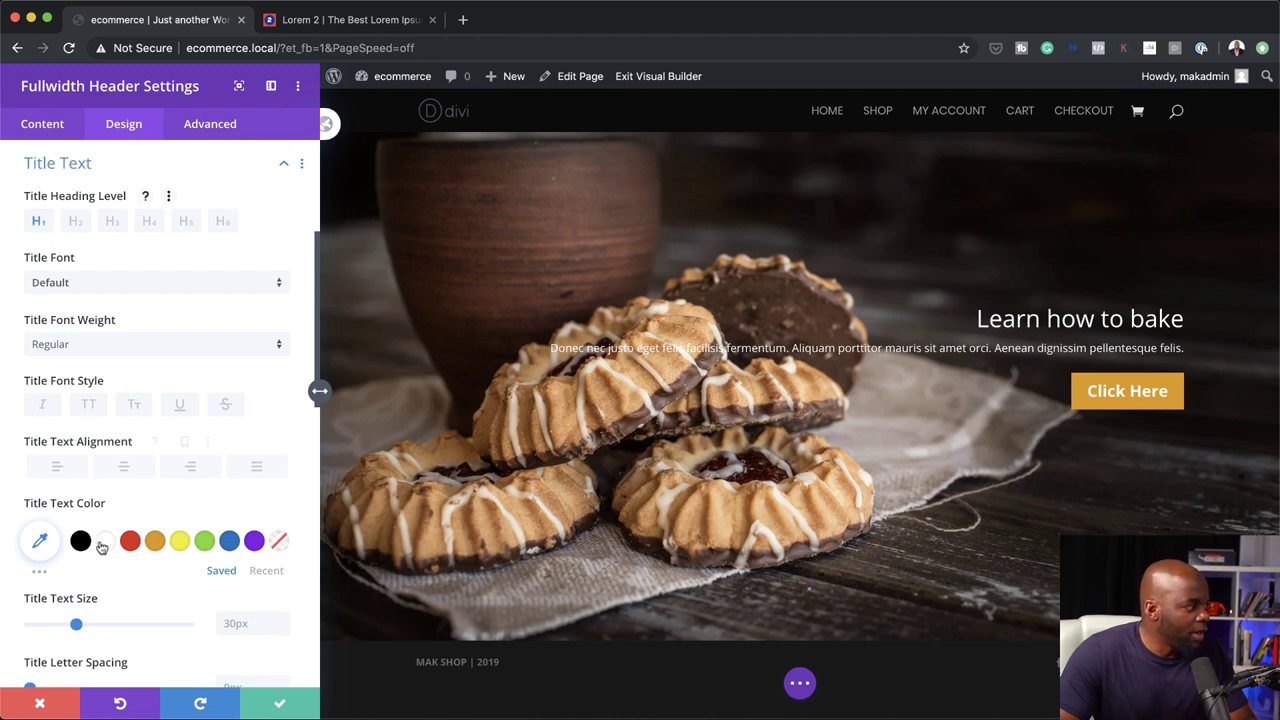
pyautogui.click(117, 285)
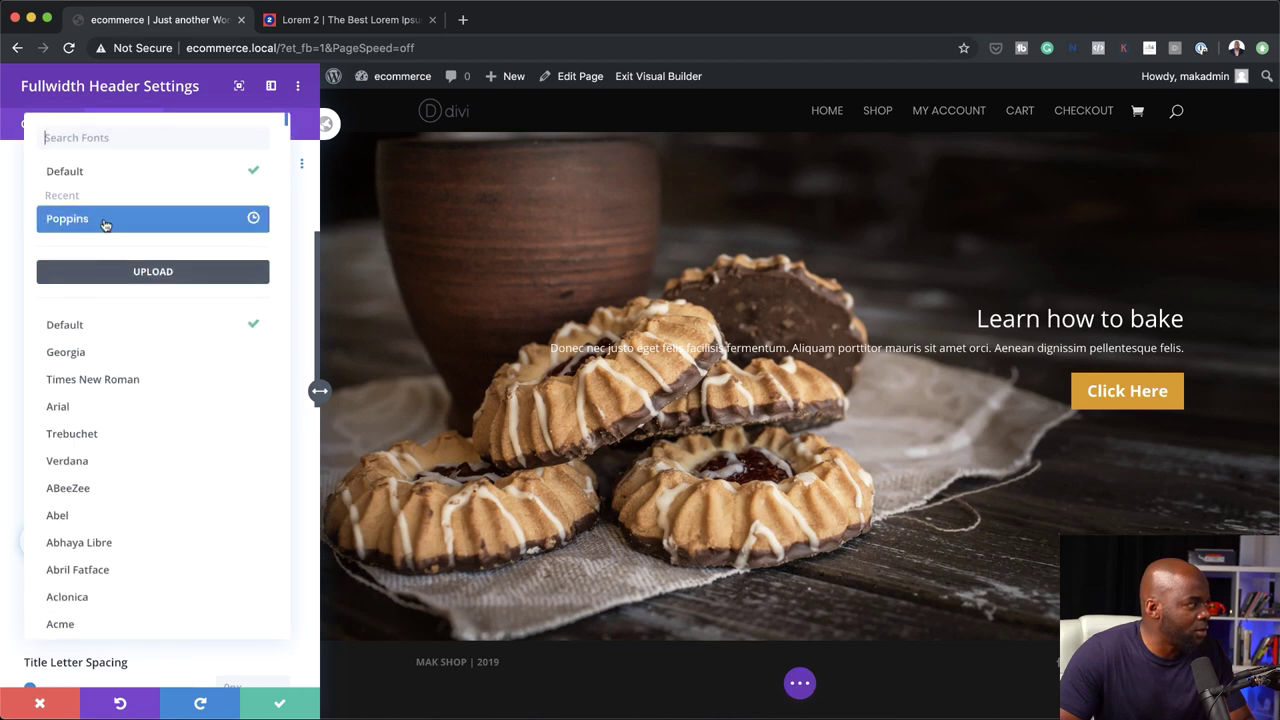
pyautogui.click(105, 222)
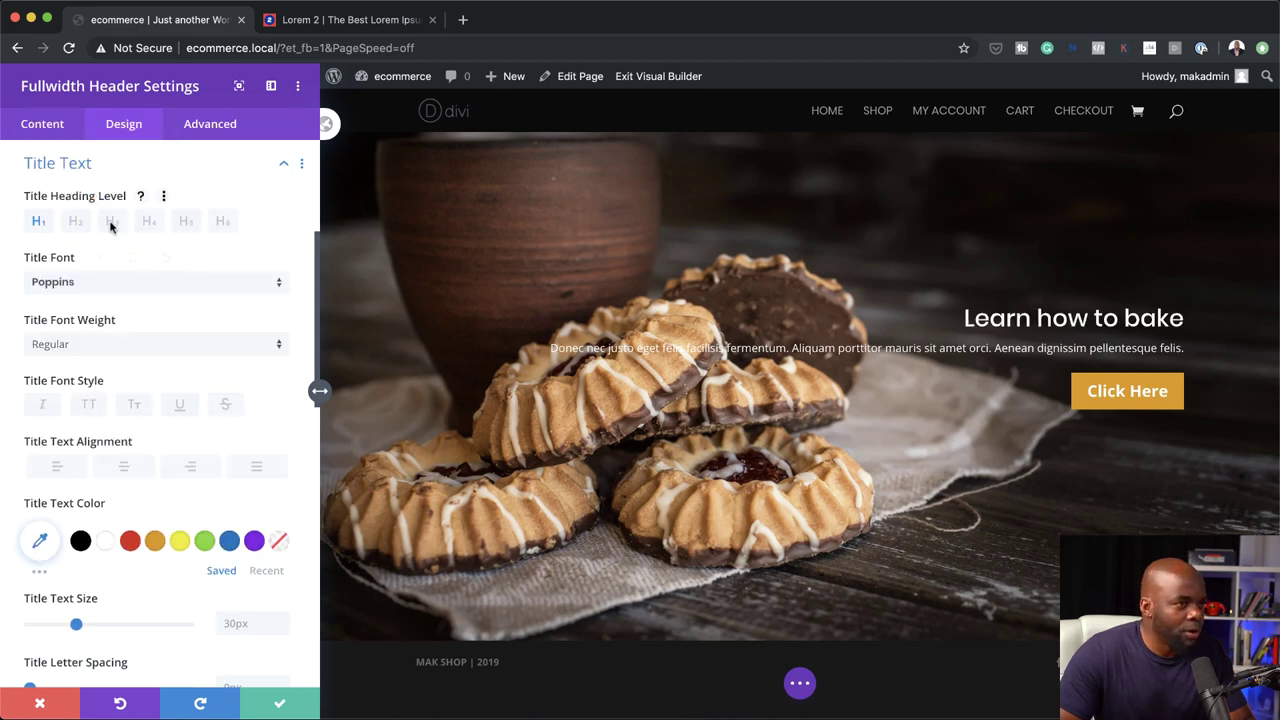
pyautogui.click(89, 405)
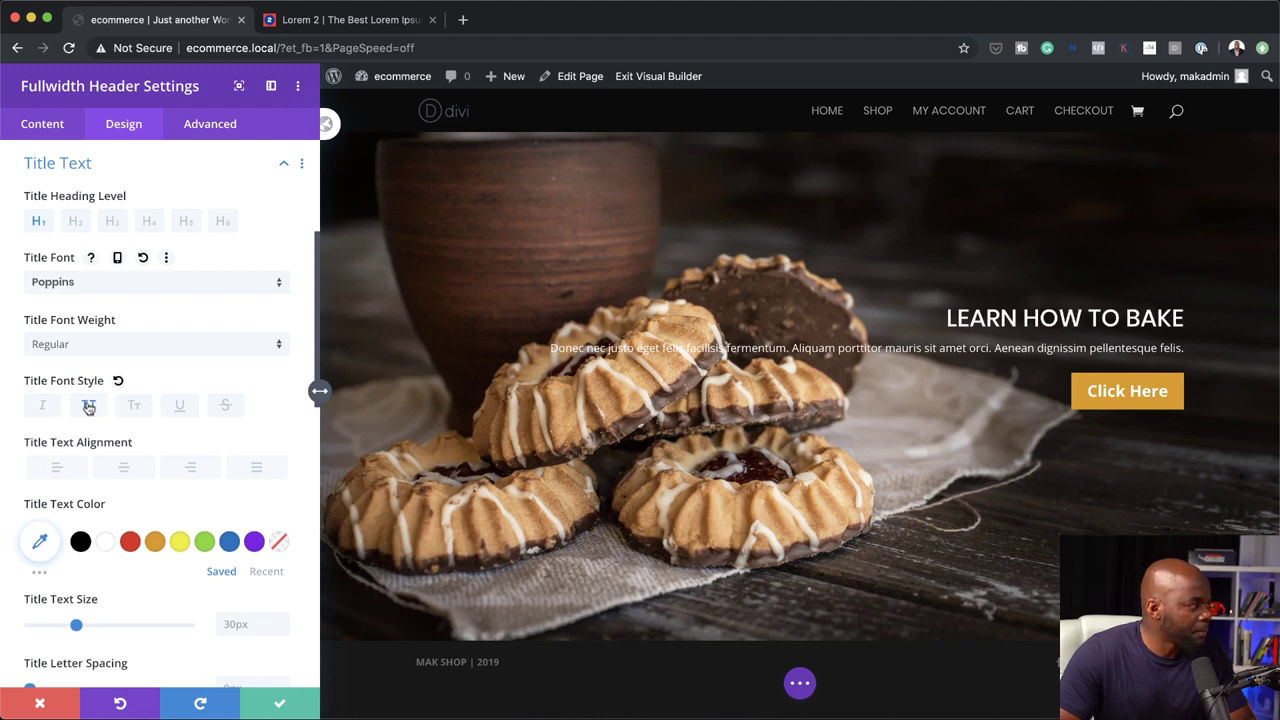
pyautogui.click(90, 406)
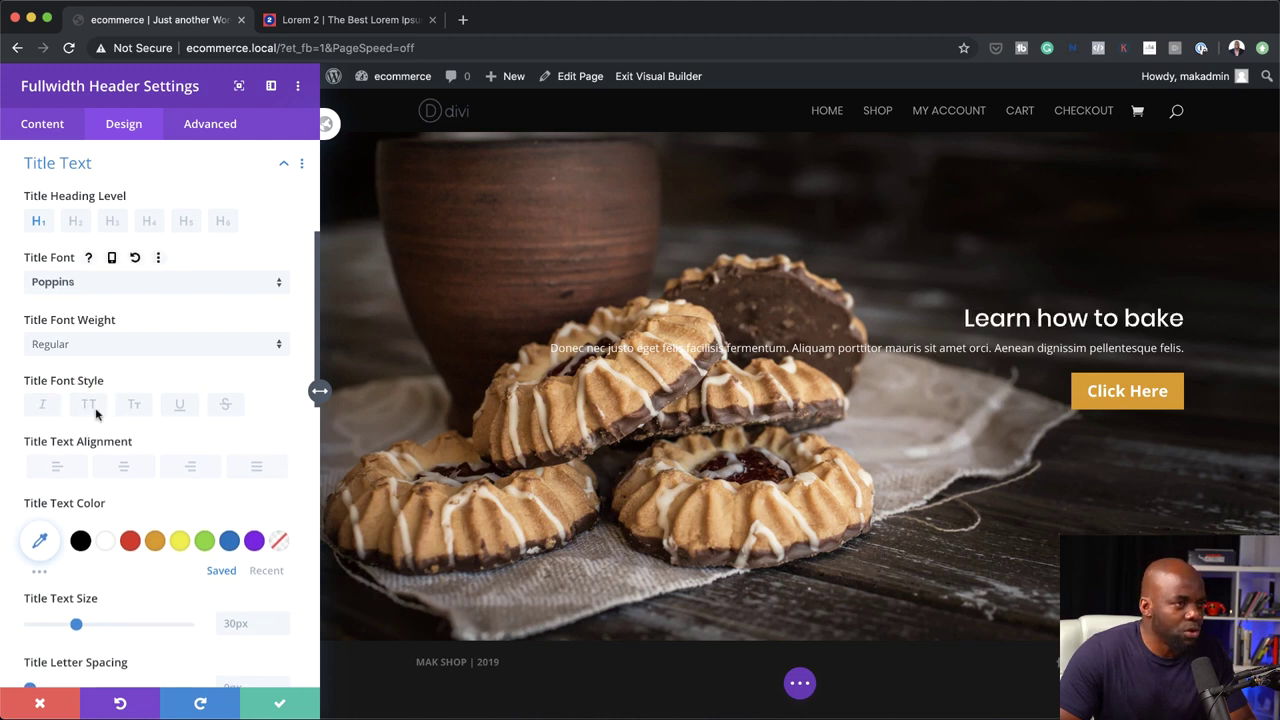
pyautogui.scroll(-2, 177, 500)
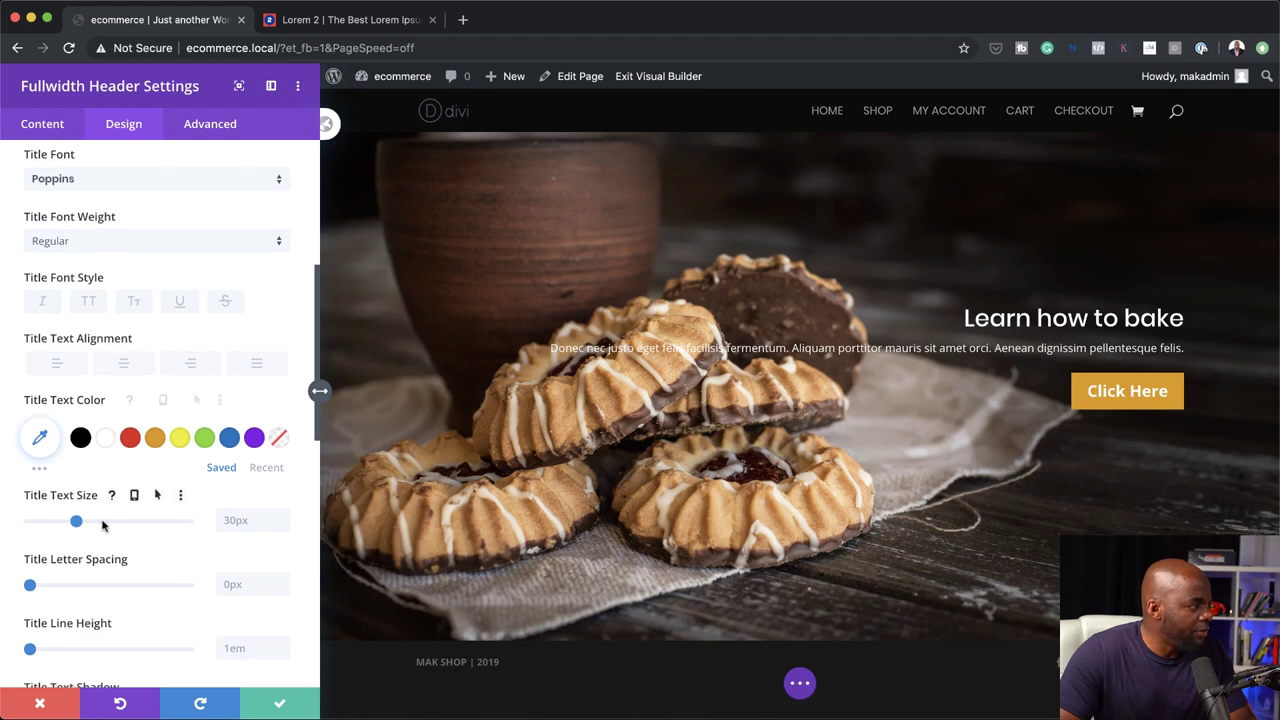
pyautogui.moveTo(75, 521); pyautogui.dragTo(117, 530)
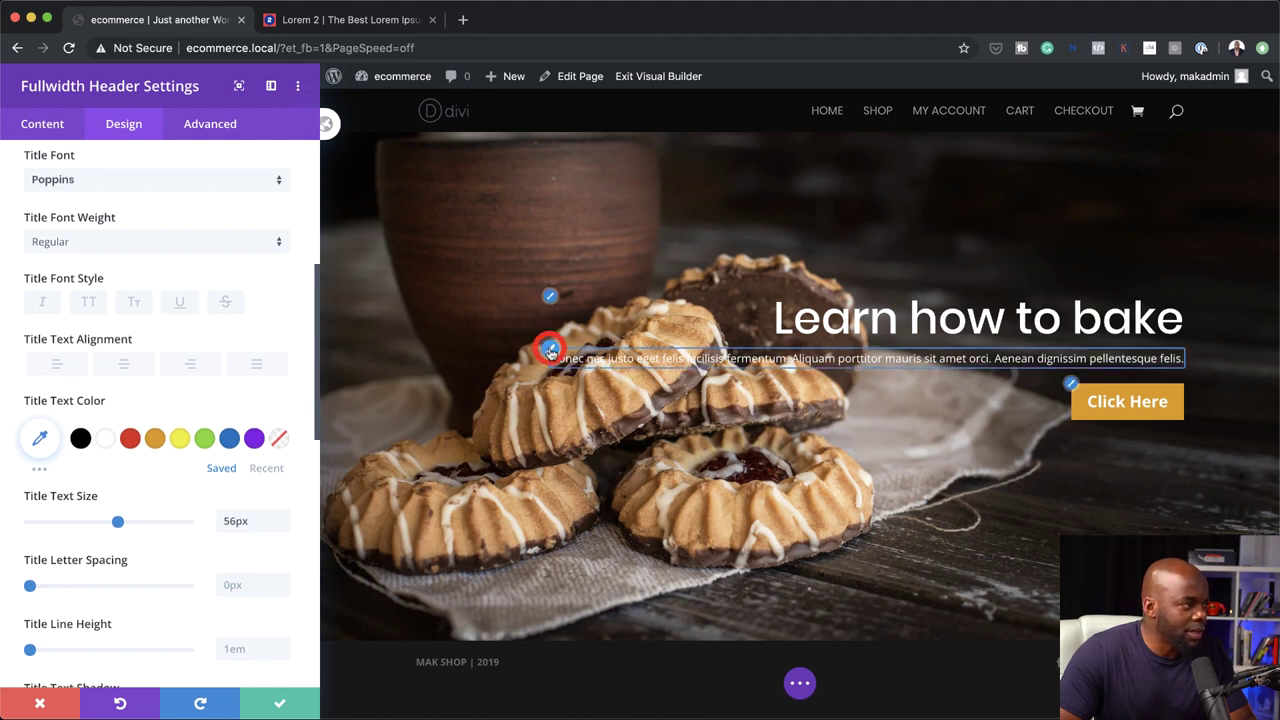
# Step: Set the header's body text size to 24px and its font to Poppins
pyautogui.click(549, 350)
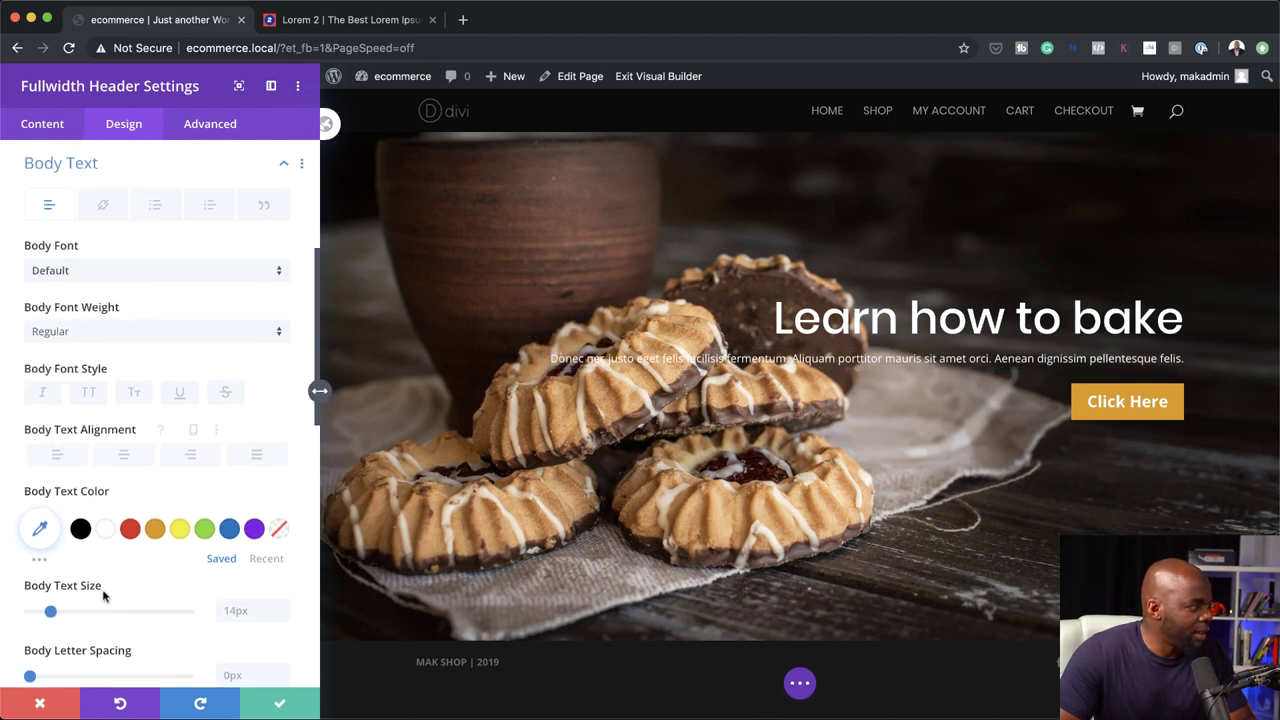
pyautogui.moveTo(51, 614); pyautogui.dragTo(67, 617)
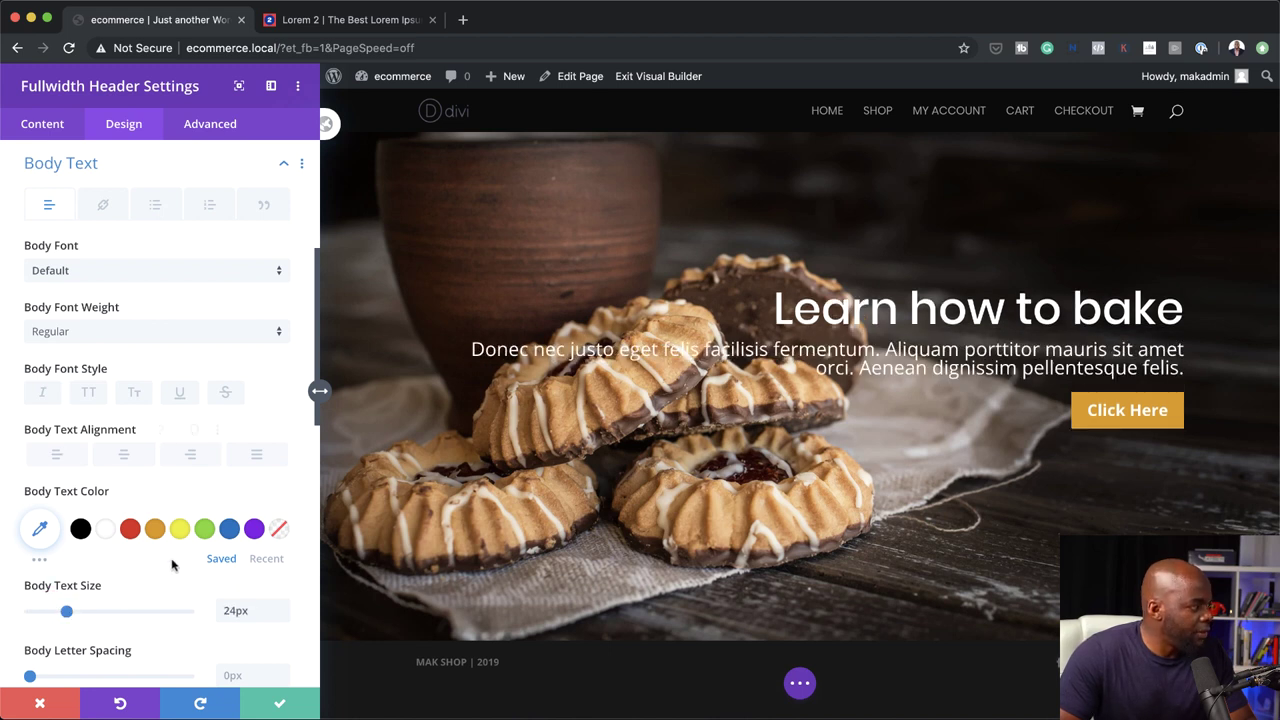
pyautogui.scroll(-2, 172, 565)
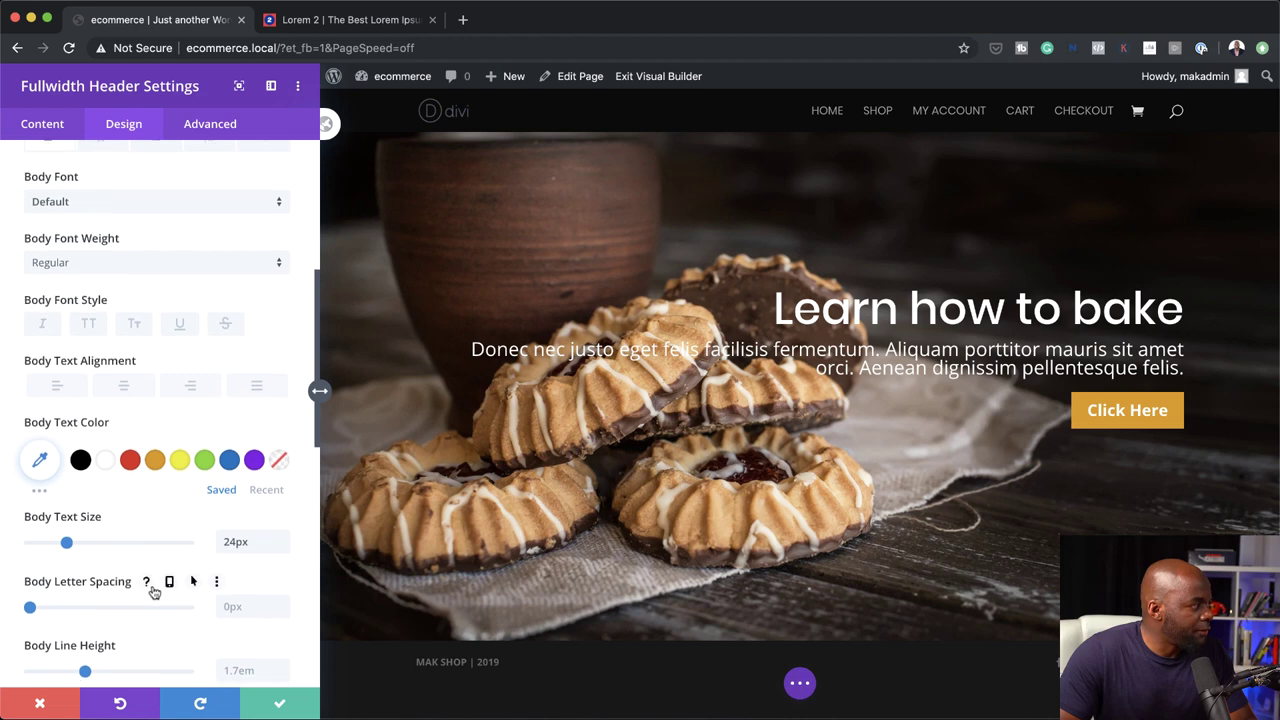
pyautogui.click(128, 202)
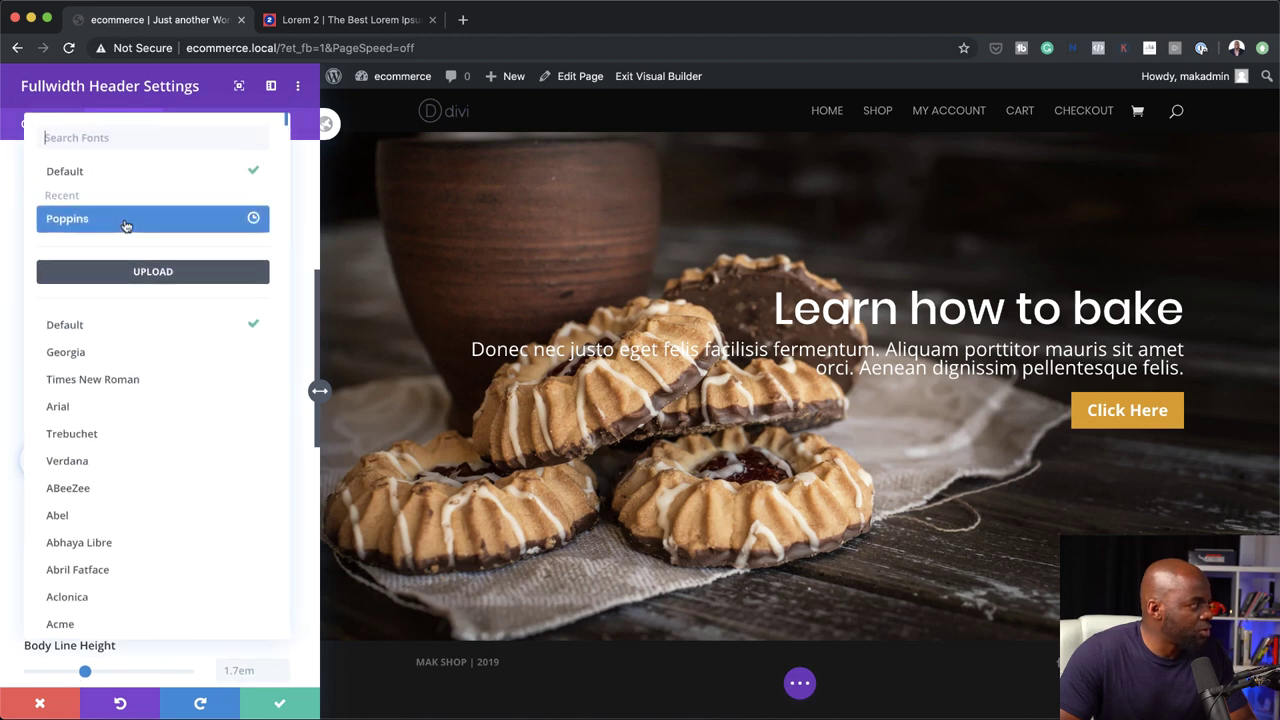
pyautogui.click(125, 220)
# Step: Set the header's body line height to 3vw and reduce its body text size to 20px
pyautogui.scroll(-1, 212, 561)
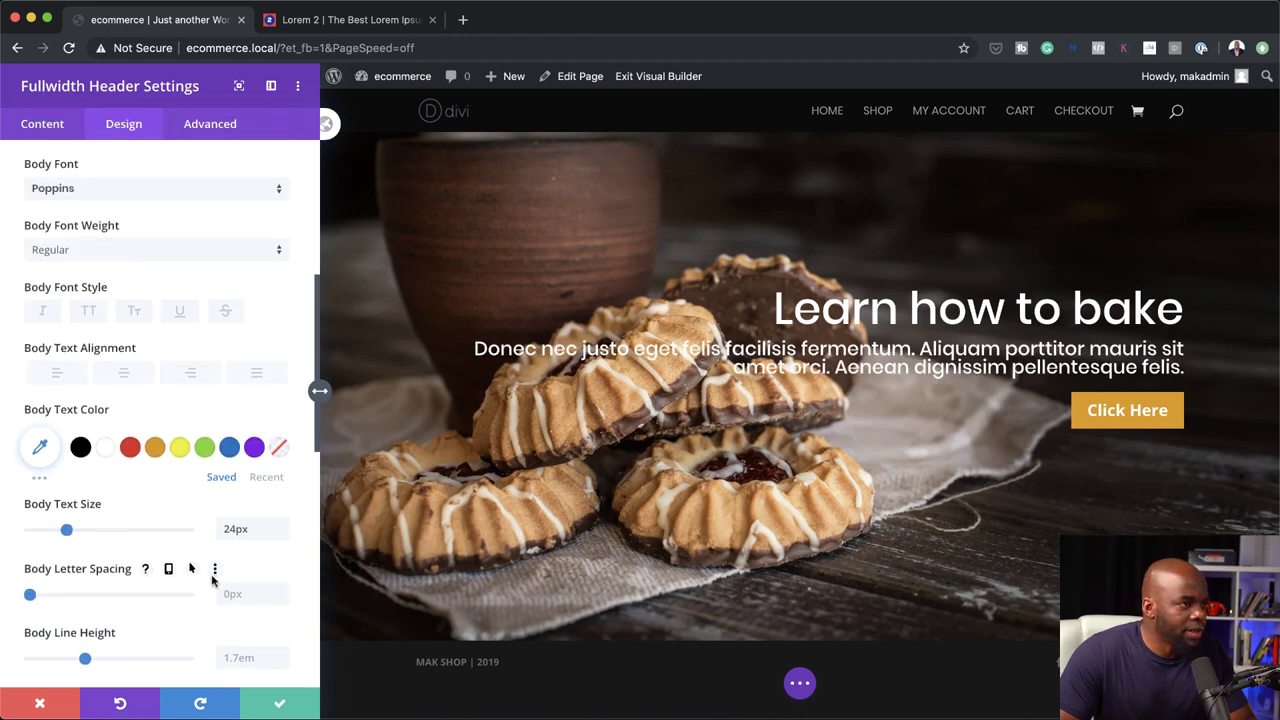
pyautogui.scroll(-4, 208, 630)
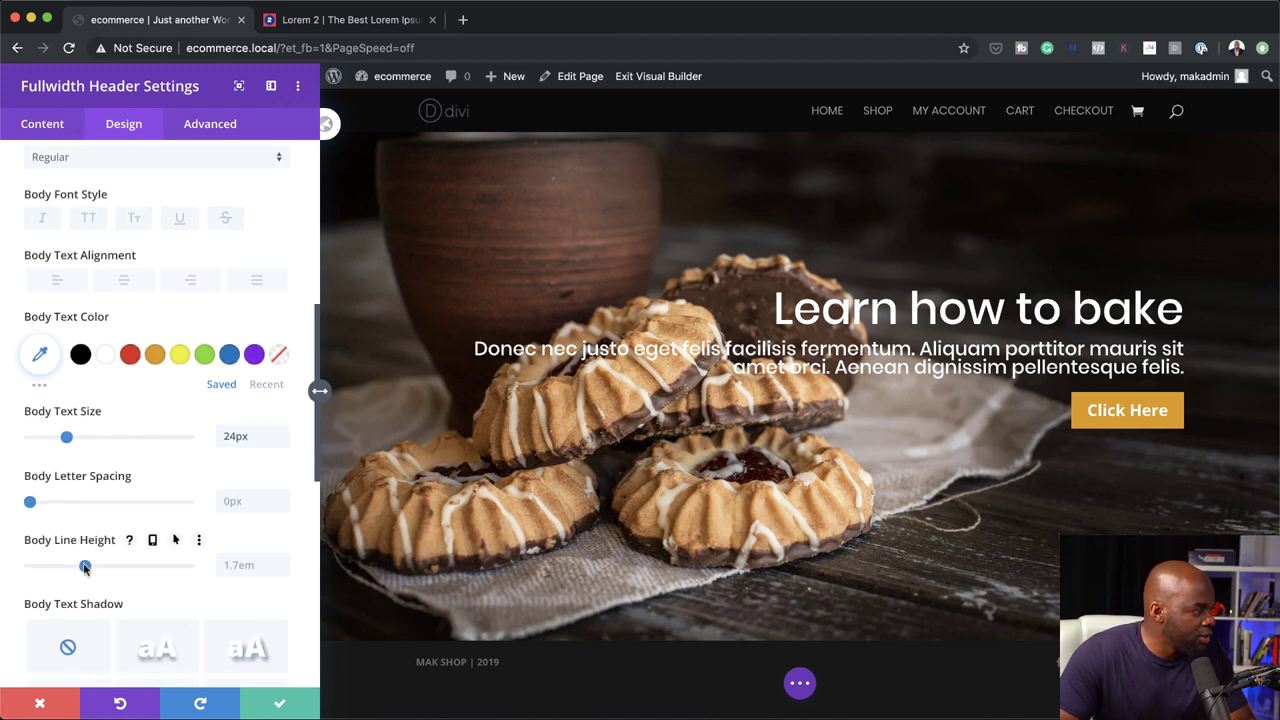
pyautogui.moveTo(85, 566); pyautogui.dragTo(257, 565)
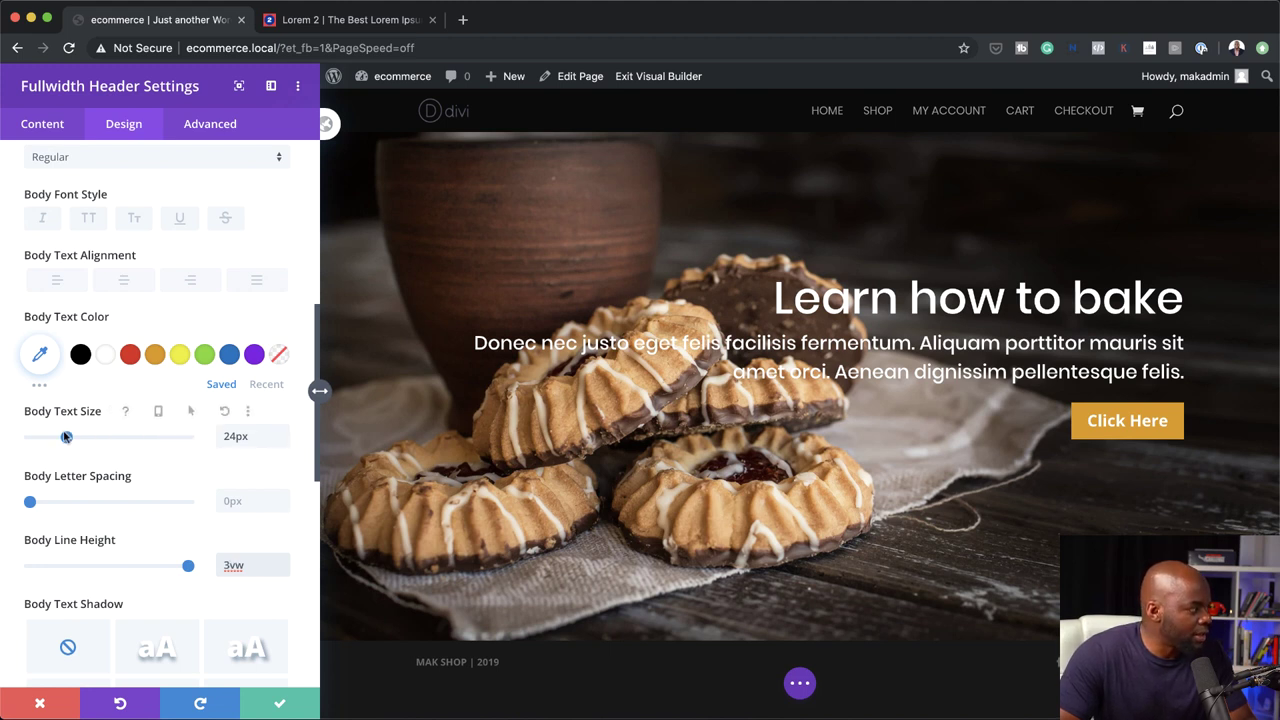
pyautogui.moveTo(66, 440); pyautogui.dragTo(61, 444)
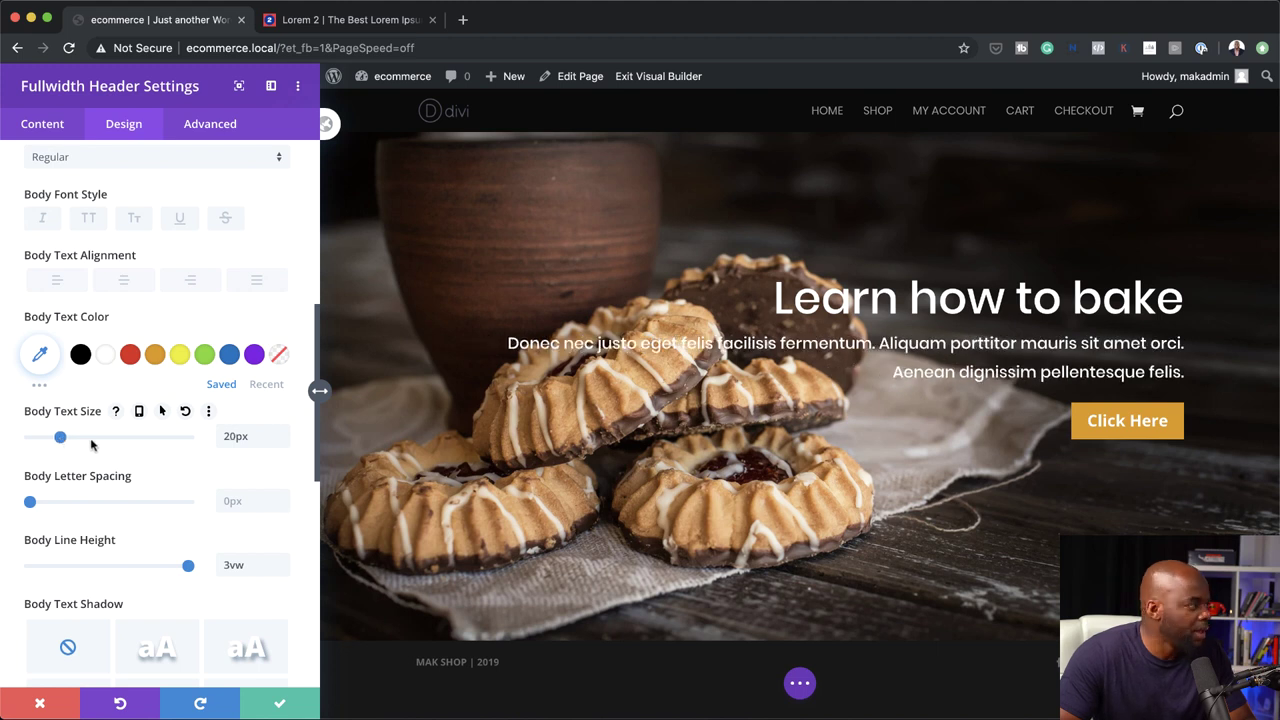
# Step: Set the header's content width to 50% in its sizing settings
pyautogui.scroll(-10, 195, 458)
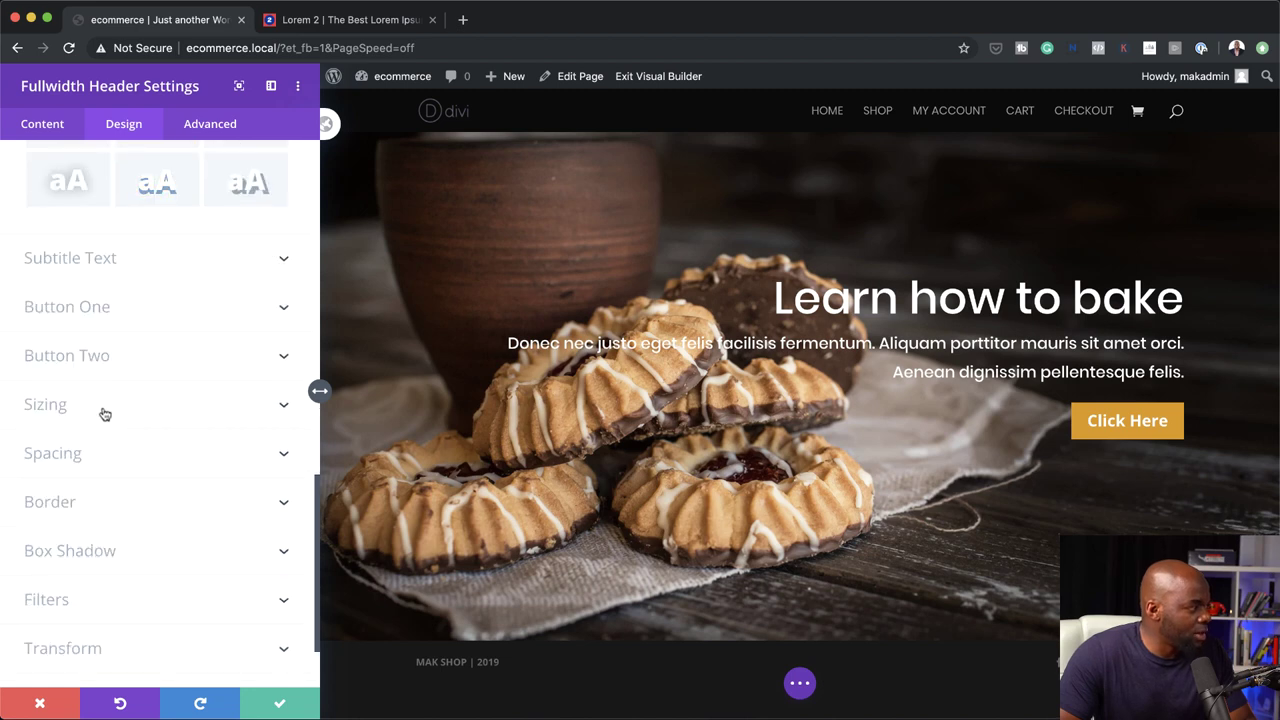
pyautogui.click(105, 412)
pyautogui.moveTo(187, 220); pyautogui.dragTo(112, 238)
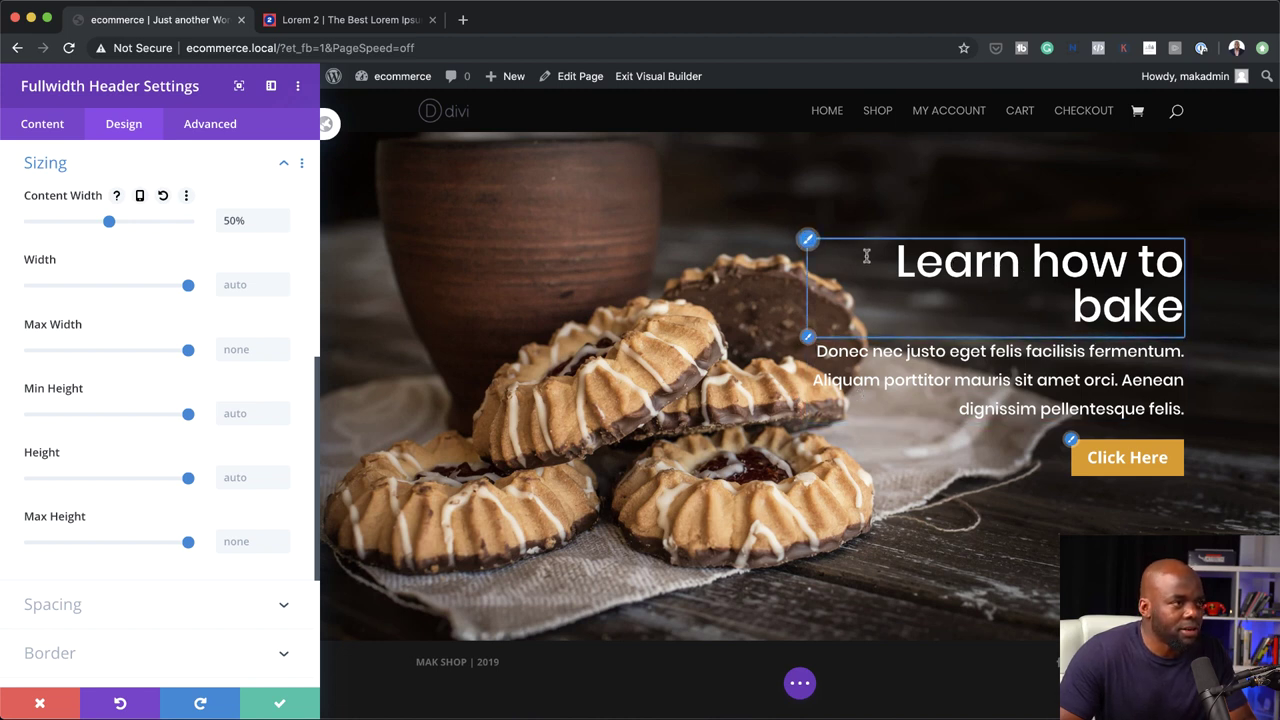
# Step: Reduce the header's title text size to 45px and set its font weight to Bold
pyautogui.click(808, 241)
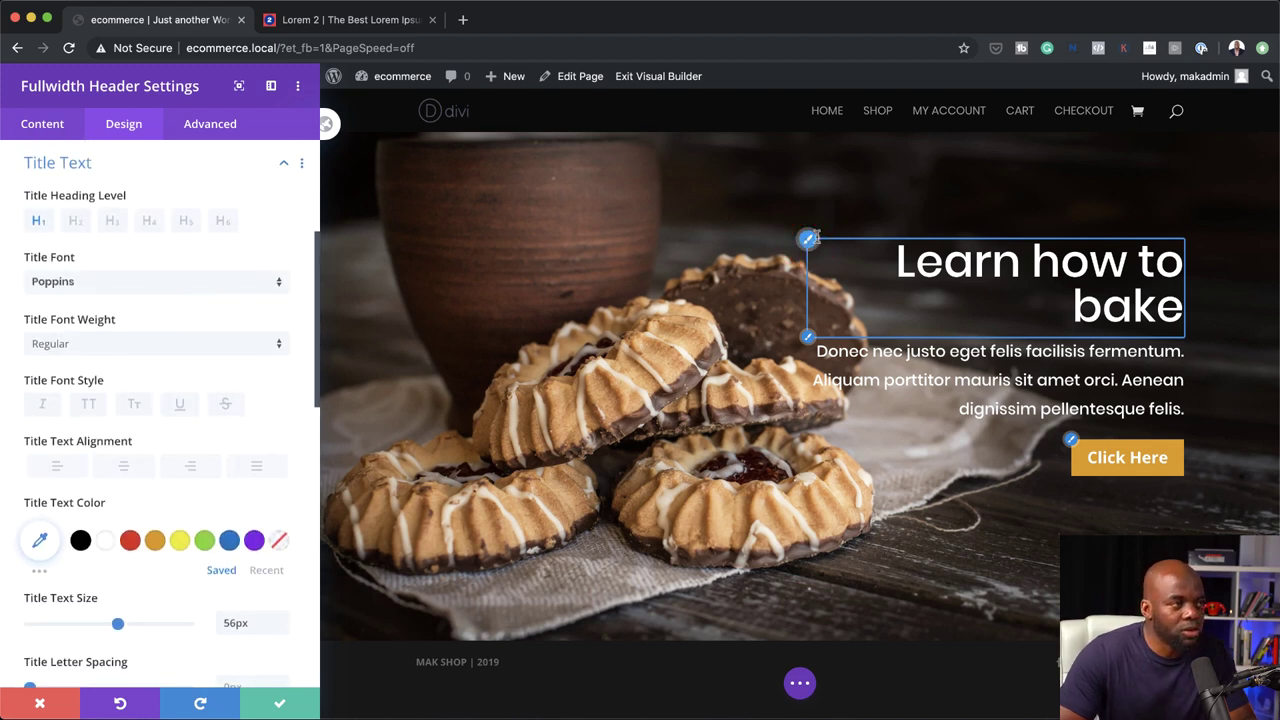
pyautogui.click(808, 241)
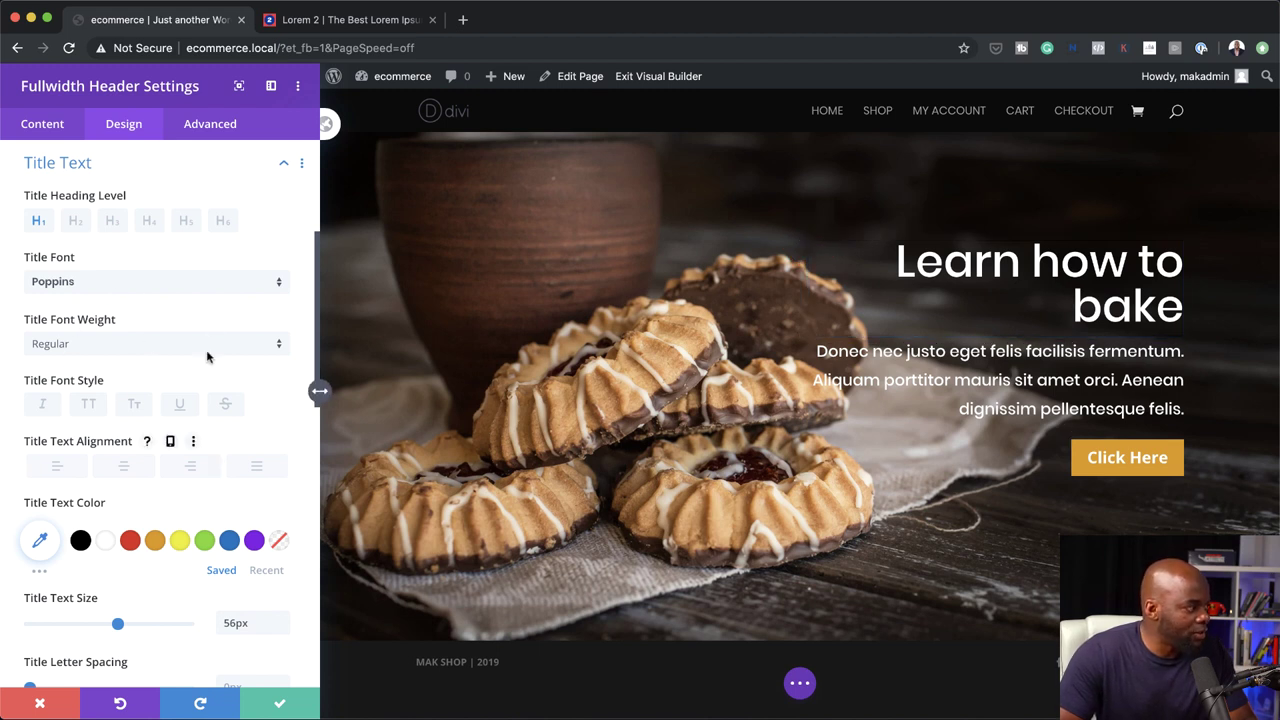
pyautogui.moveTo(117, 623); pyautogui.dragTo(100, 626)
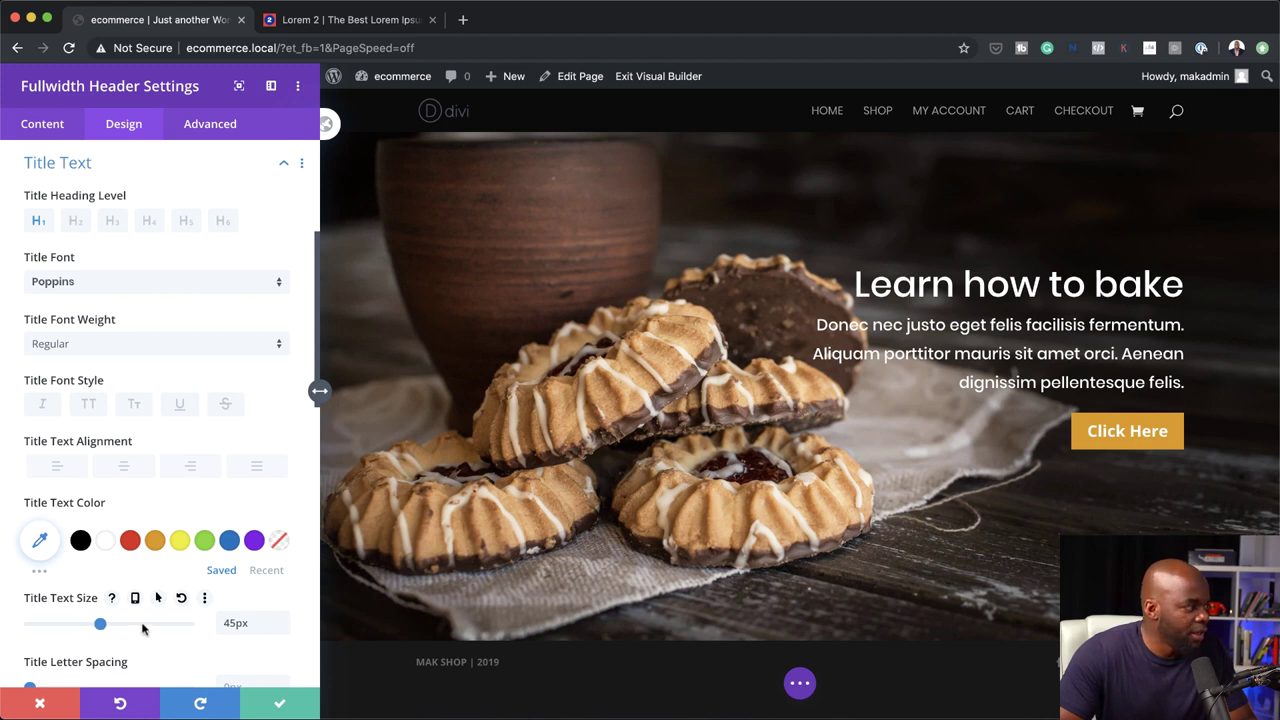
pyautogui.scroll(-5, 143, 628)
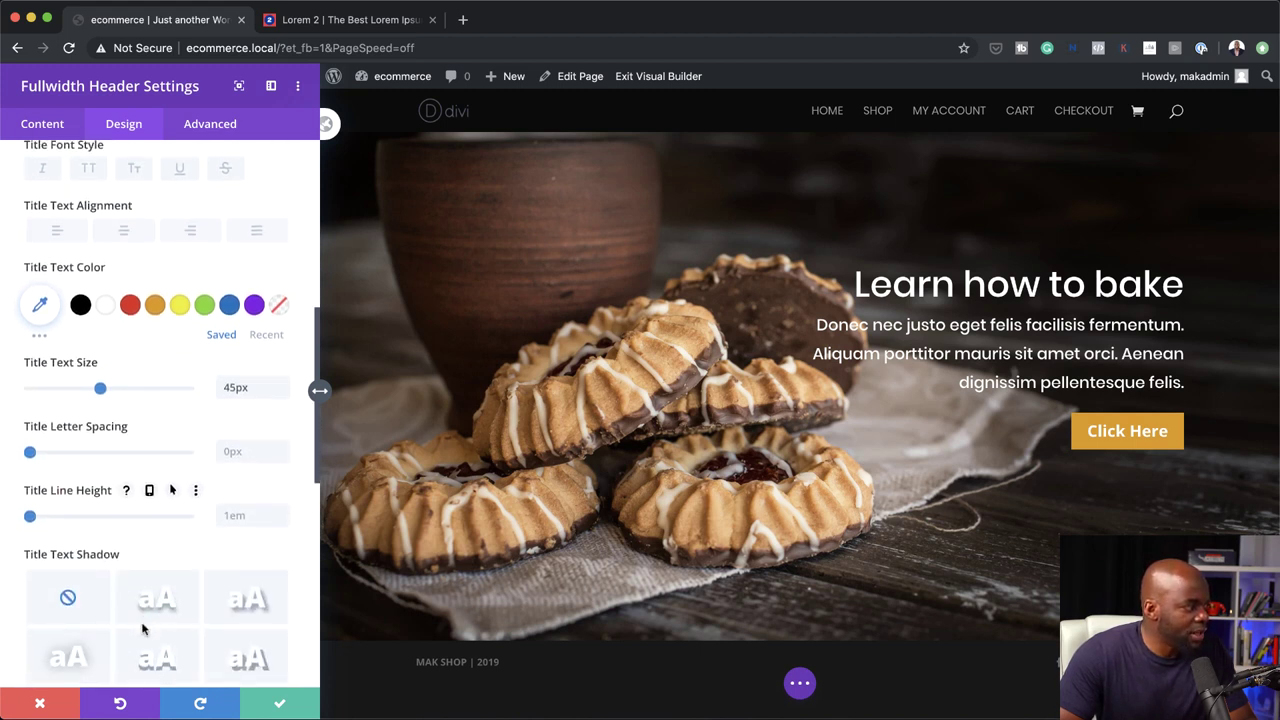
pyautogui.scroll(3, 152, 487)
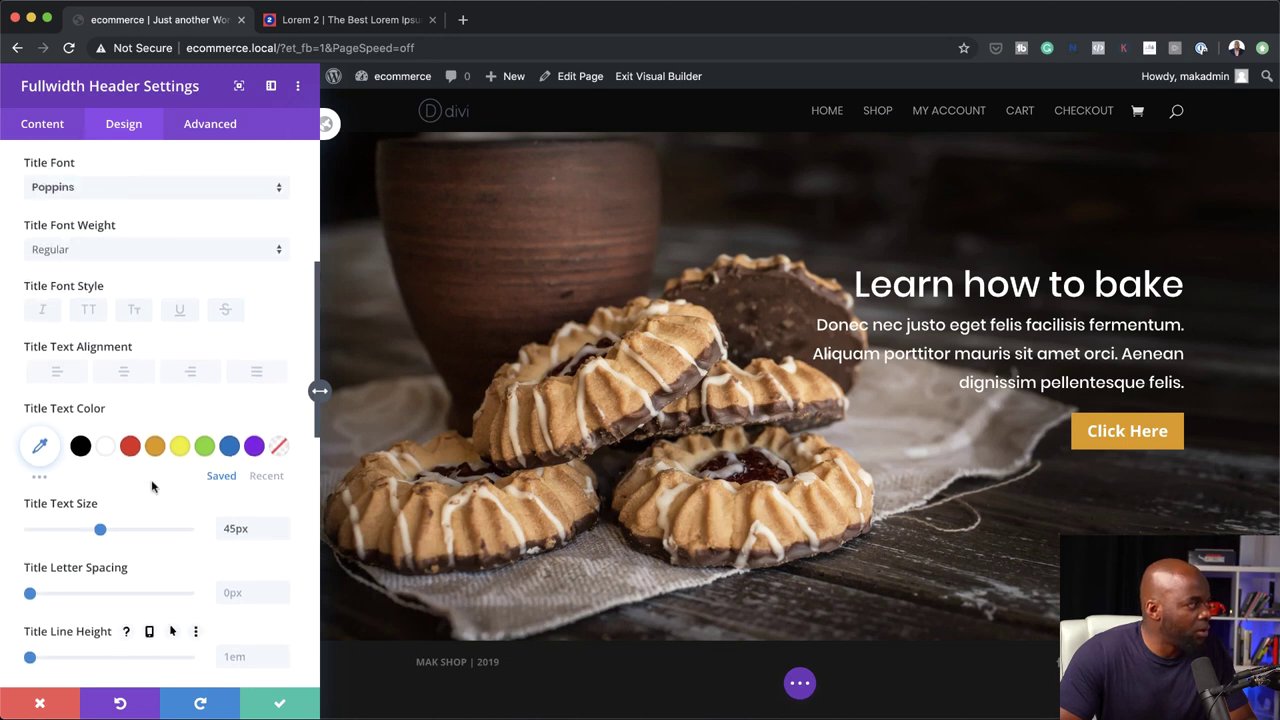
pyautogui.click(134, 250)
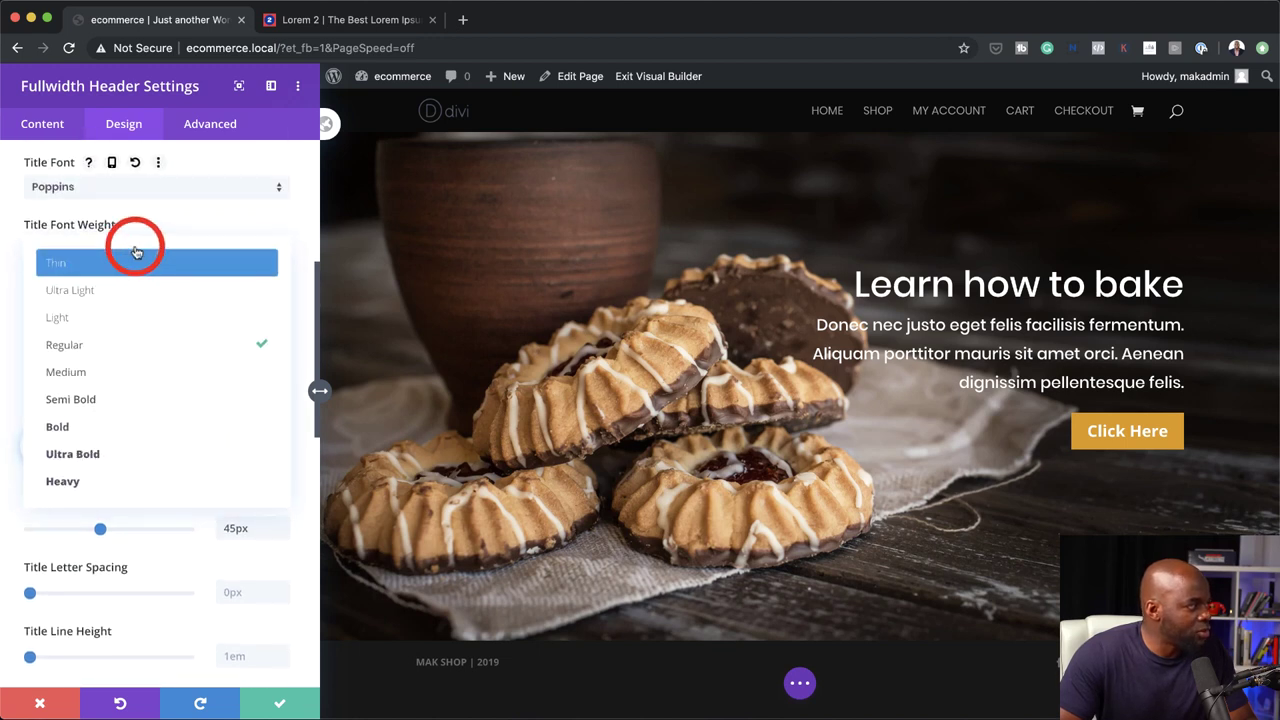
pyautogui.click(127, 426)
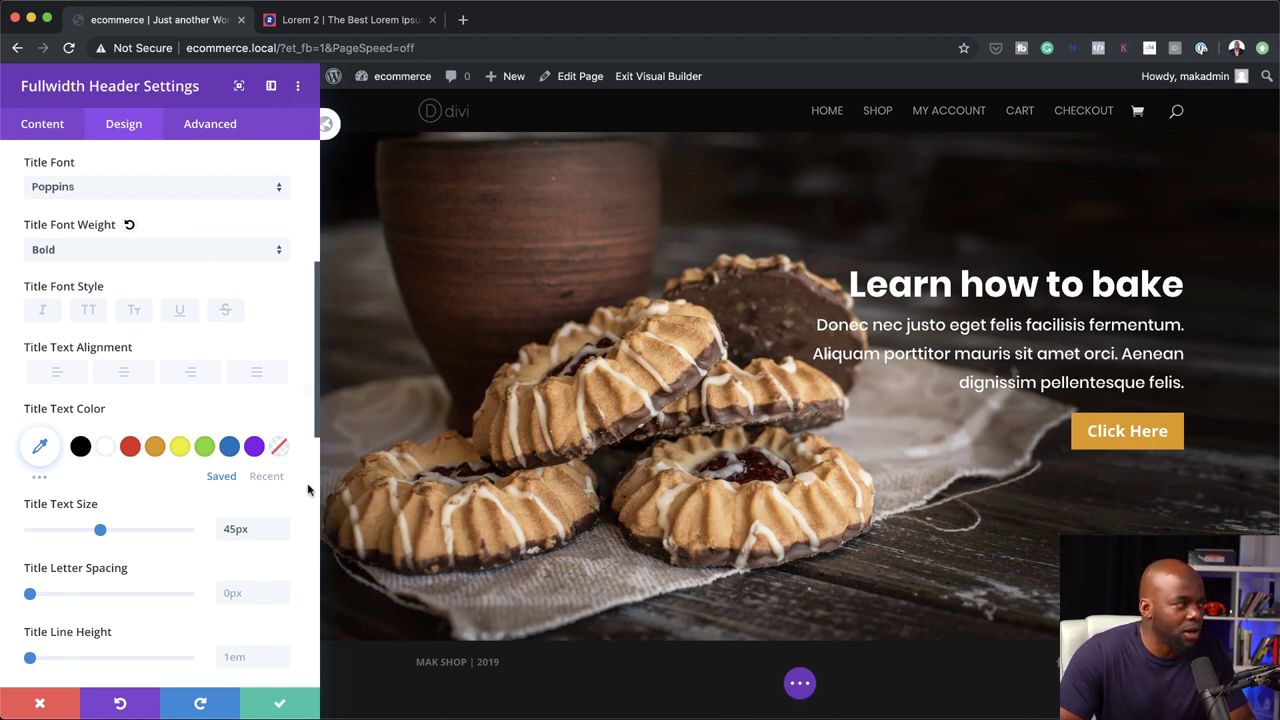
# Step: Add a background gradient to the header with a transparent first color and black as the second color
pyautogui.scroll(10, 145, 421)
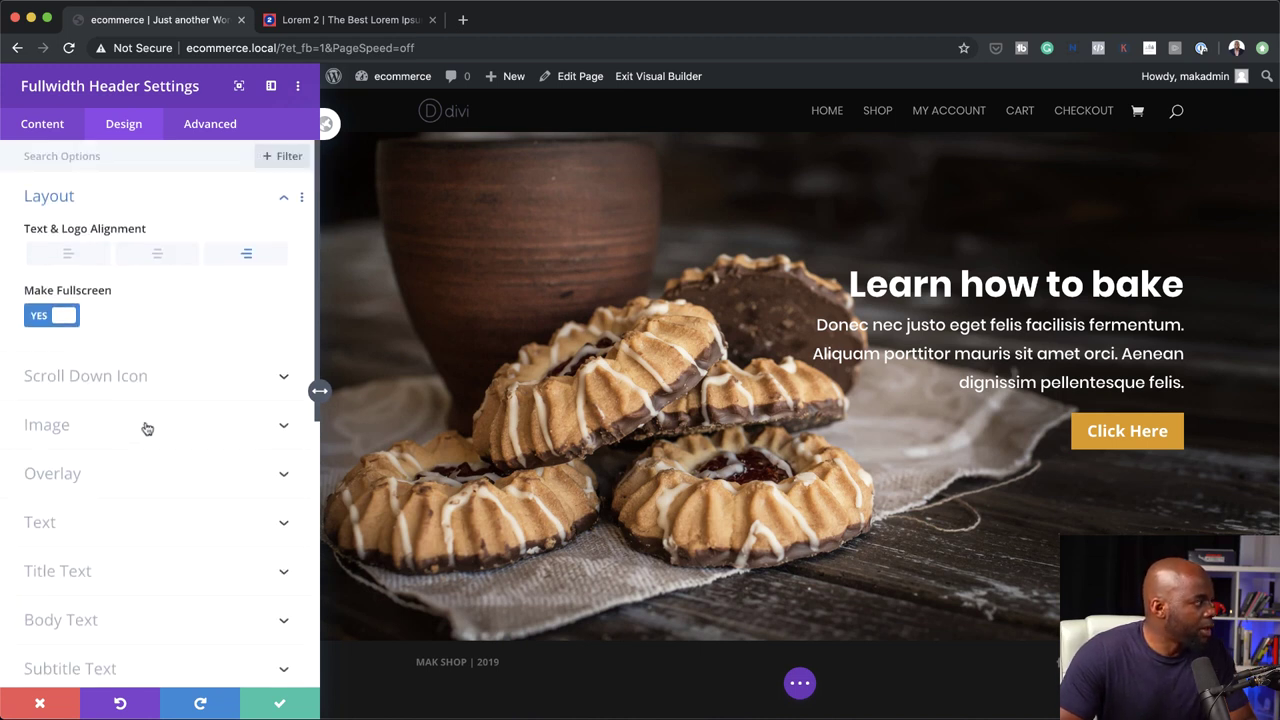
pyautogui.click(48, 124)
pyautogui.click(95, 342)
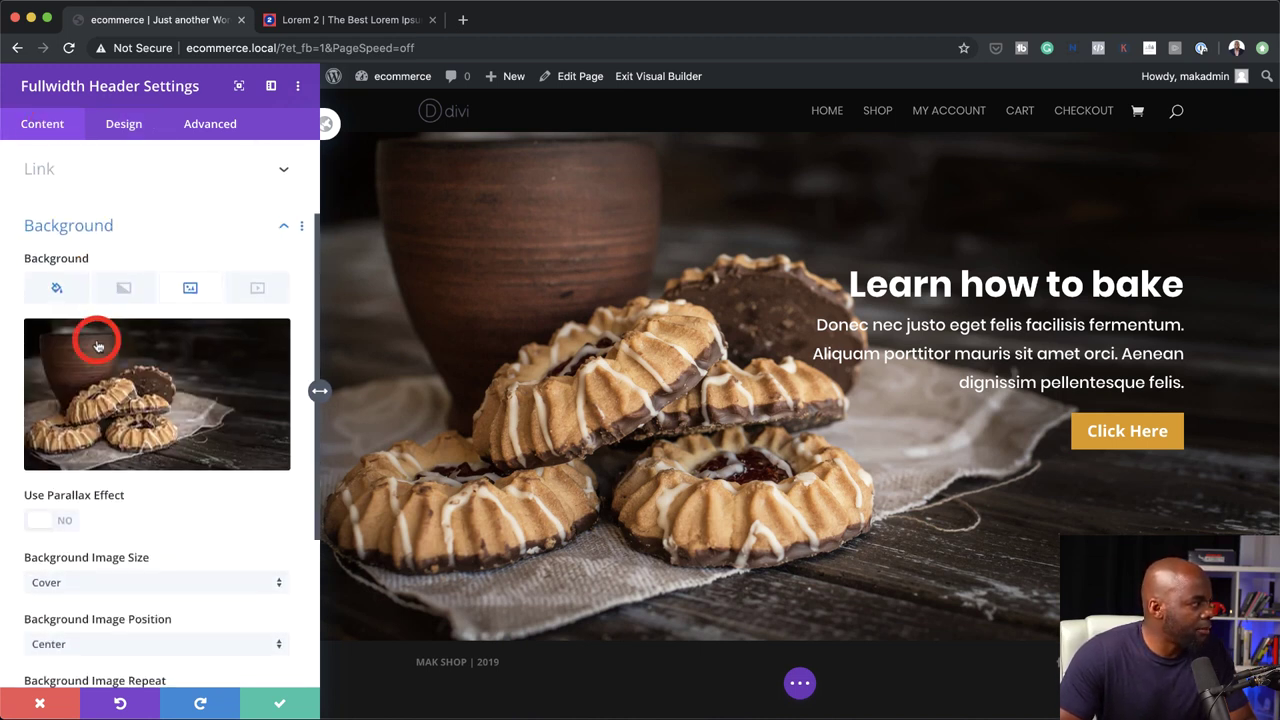
pyautogui.click(128, 230)
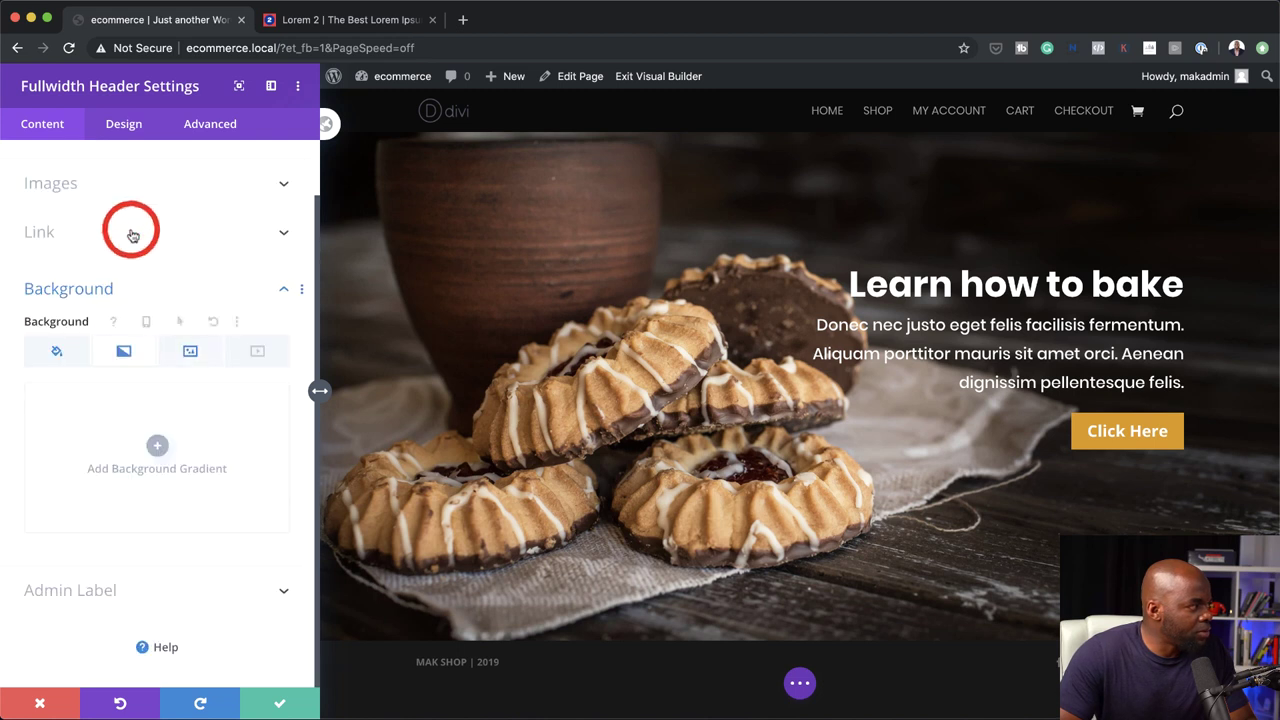
pyautogui.click(157, 445)
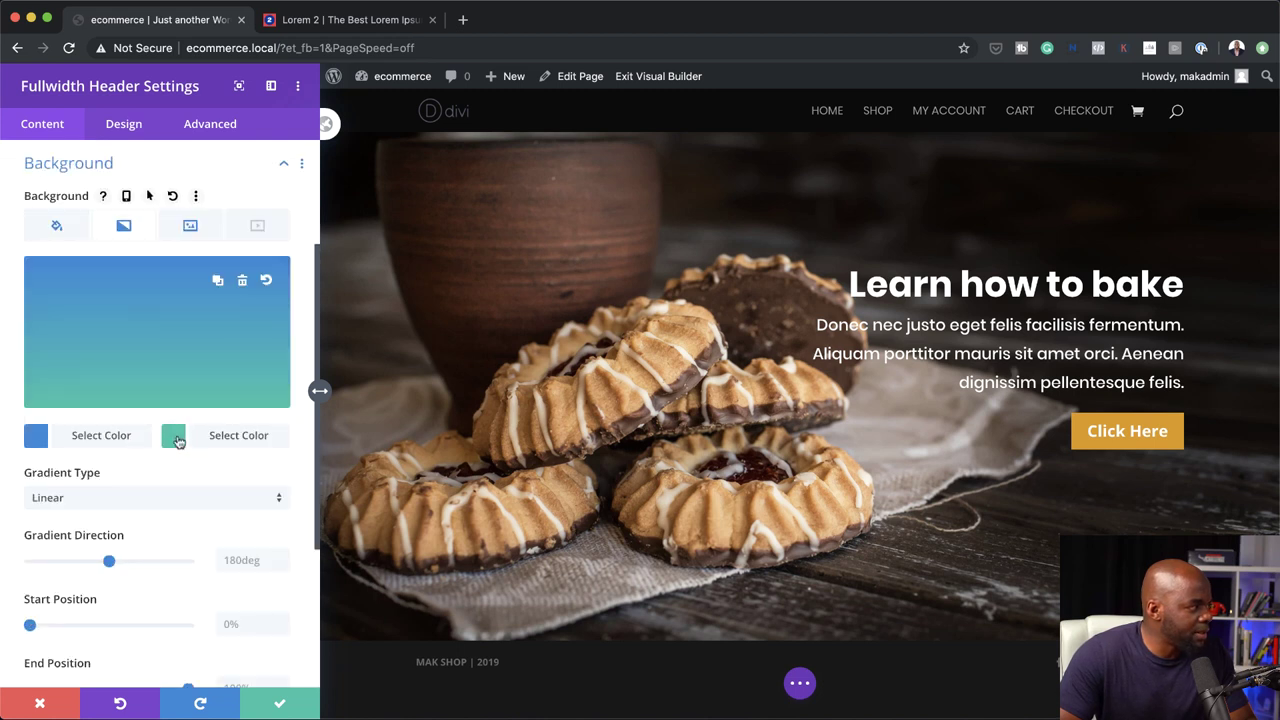
pyautogui.click(175, 437)
pyautogui.moveTo(73, 386); pyautogui.dragTo(28, 404)
pyautogui.click(15, 410)
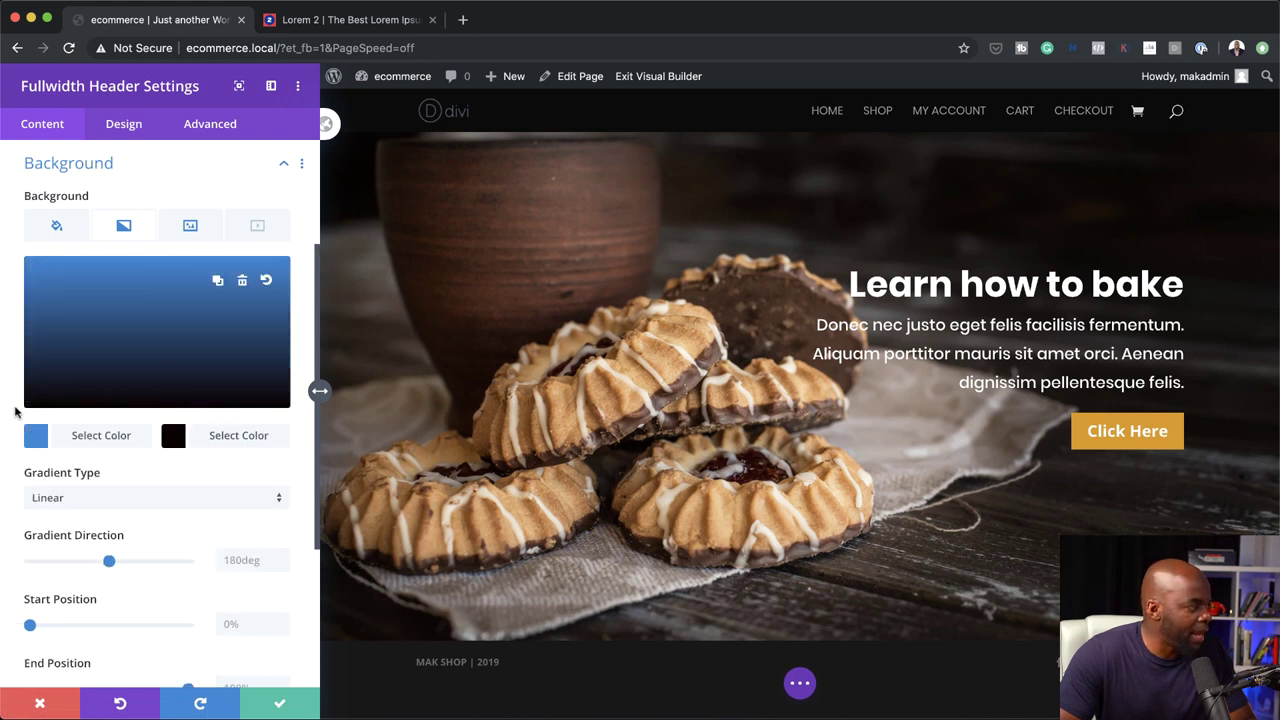
pyautogui.click(38, 443)
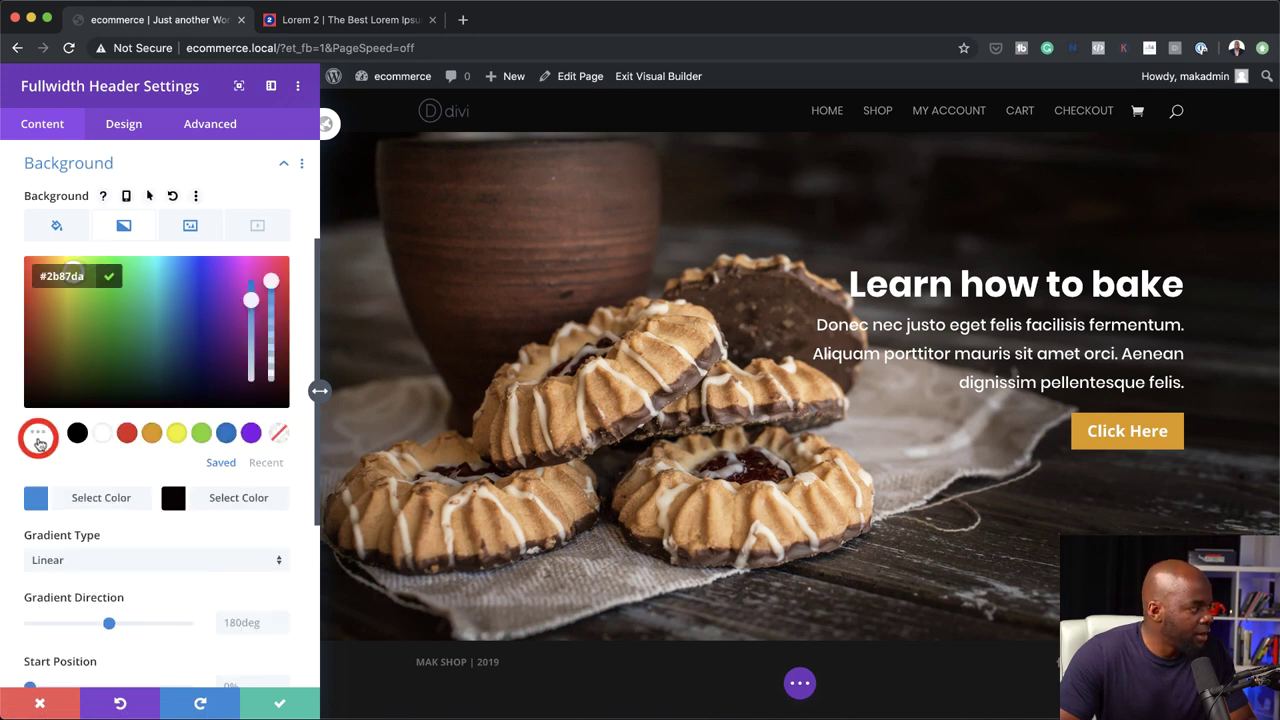
pyautogui.click(280, 437)
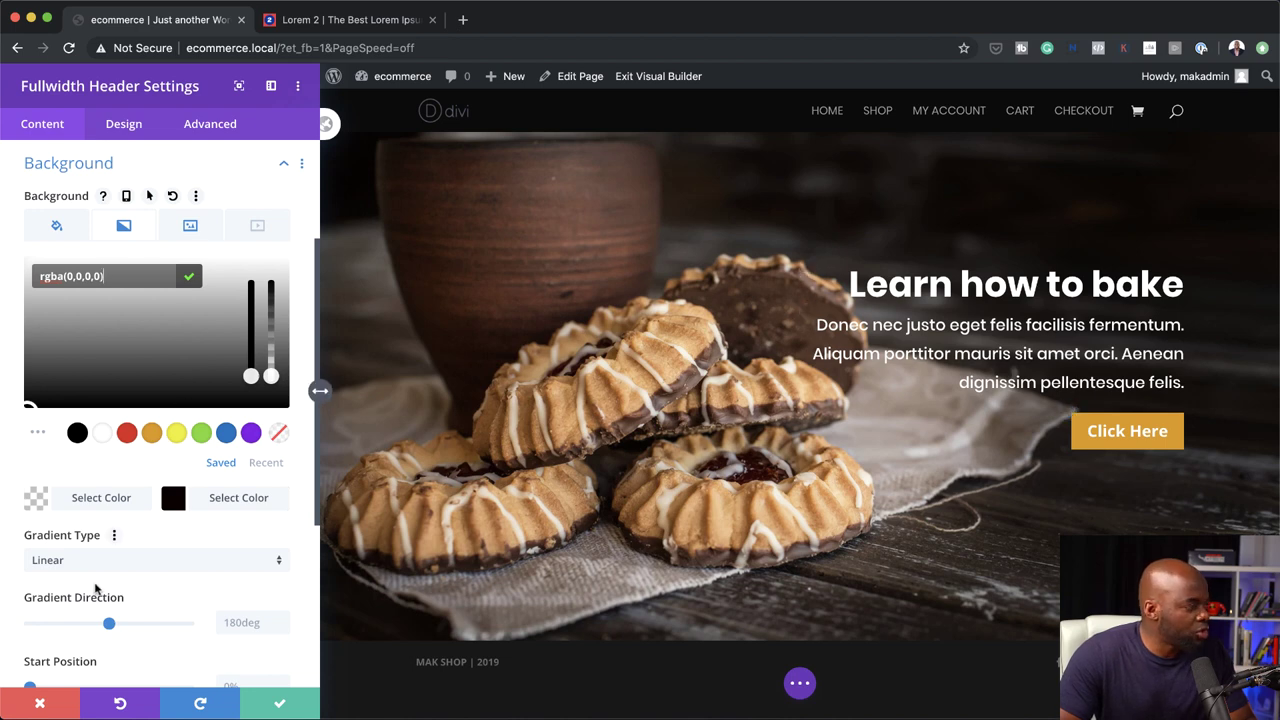
# Step: Place the gradient above the background image with a direction of 105deg and save the header settings
pyautogui.scroll(-5, 95, 588)
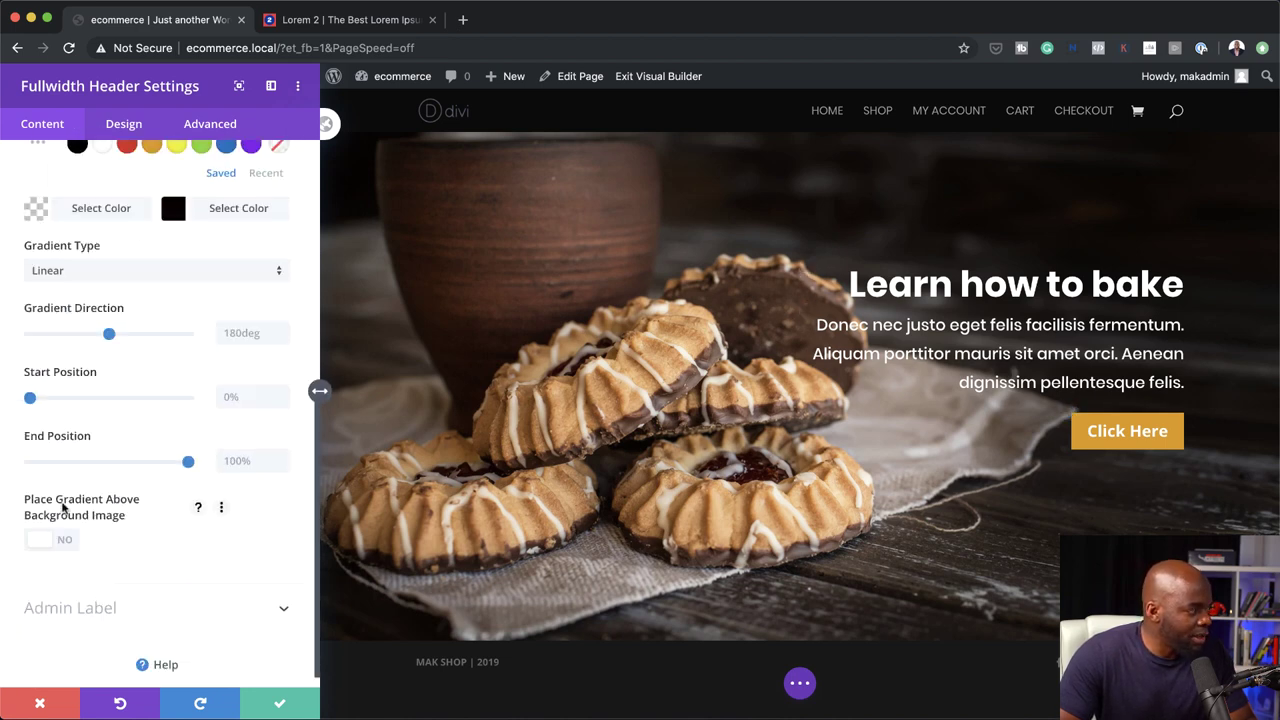
pyautogui.click(72, 540)
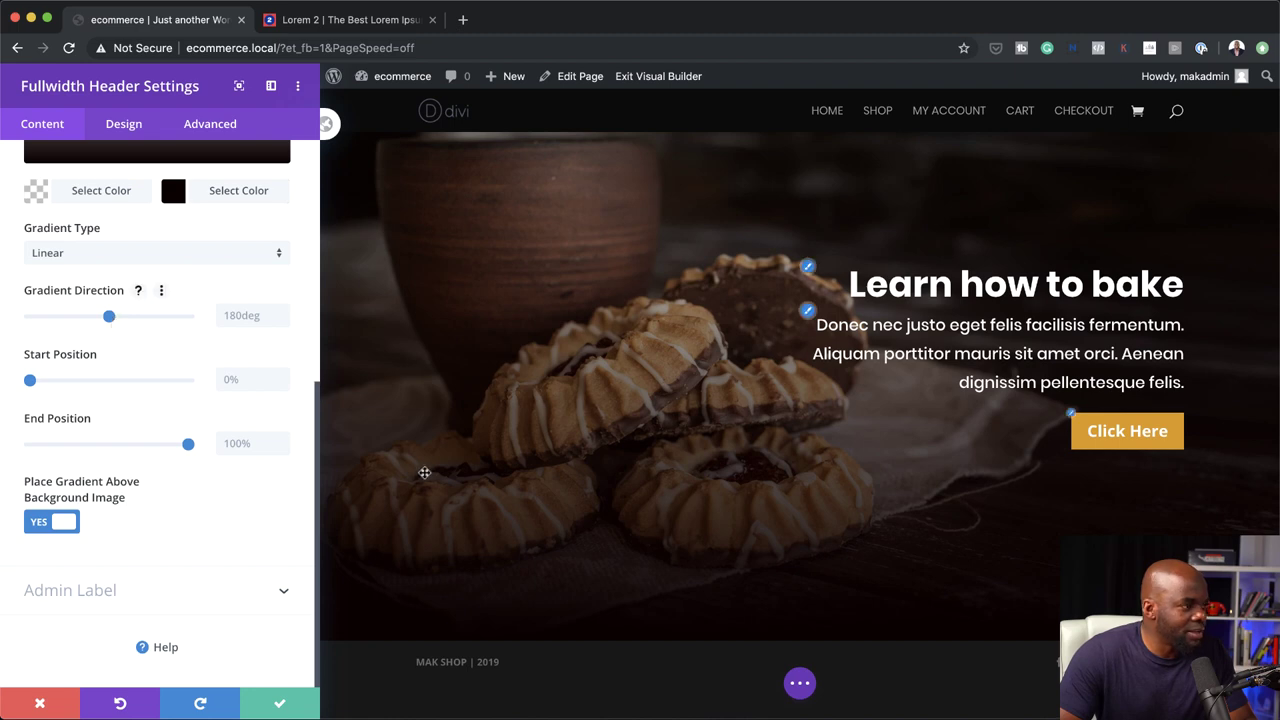
pyautogui.click(109, 316)
pyautogui.moveTo(109, 316); pyautogui.dragTo(81, 318)
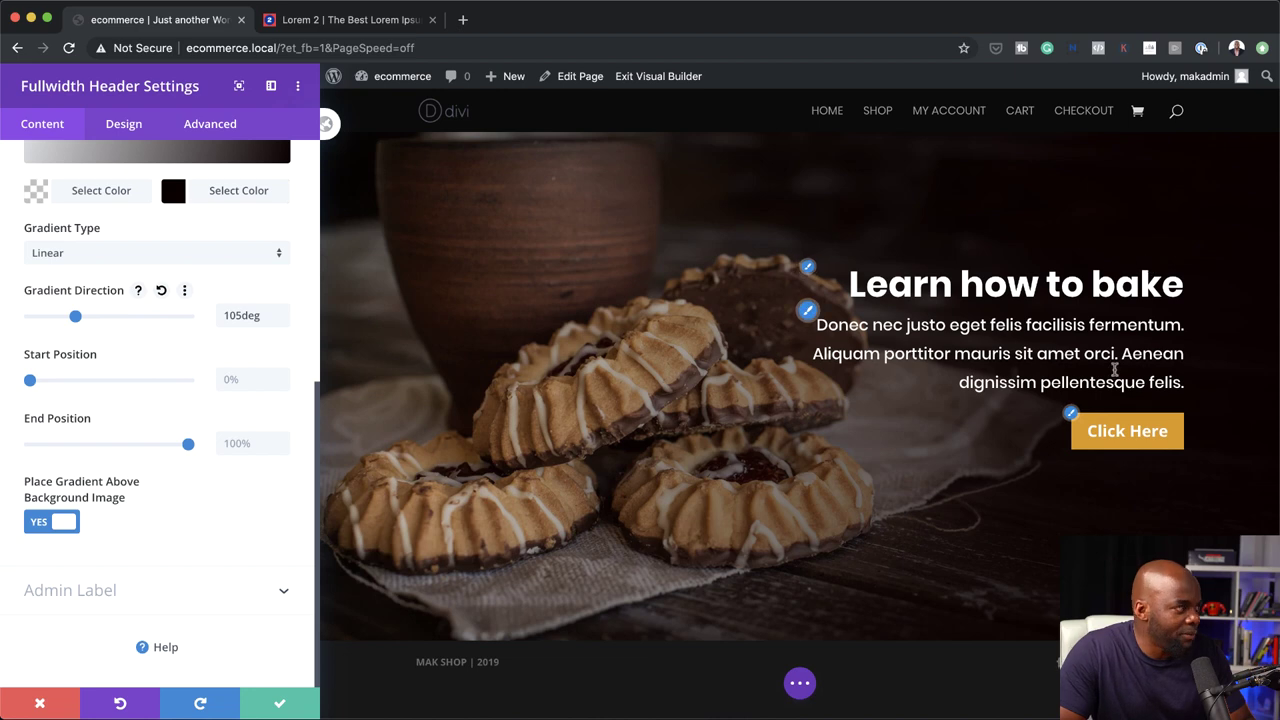
pyautogui.click(40, 523)
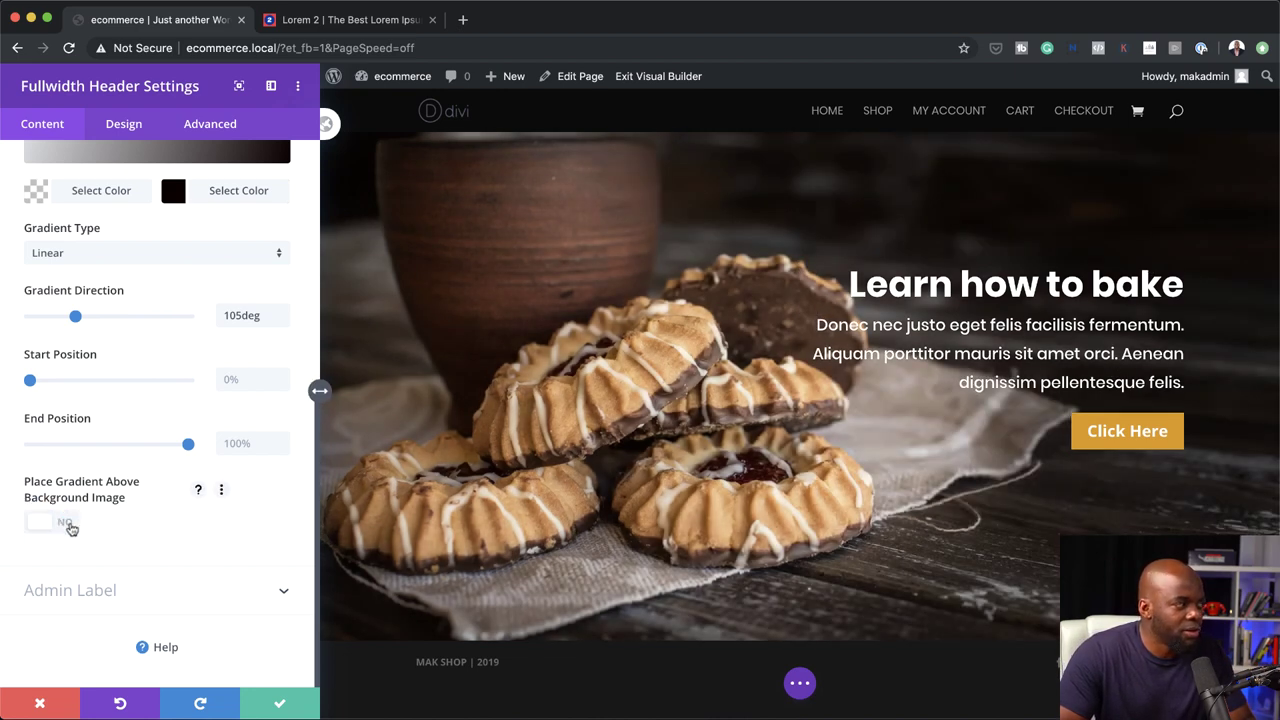
pyautogui.click(68, 526)
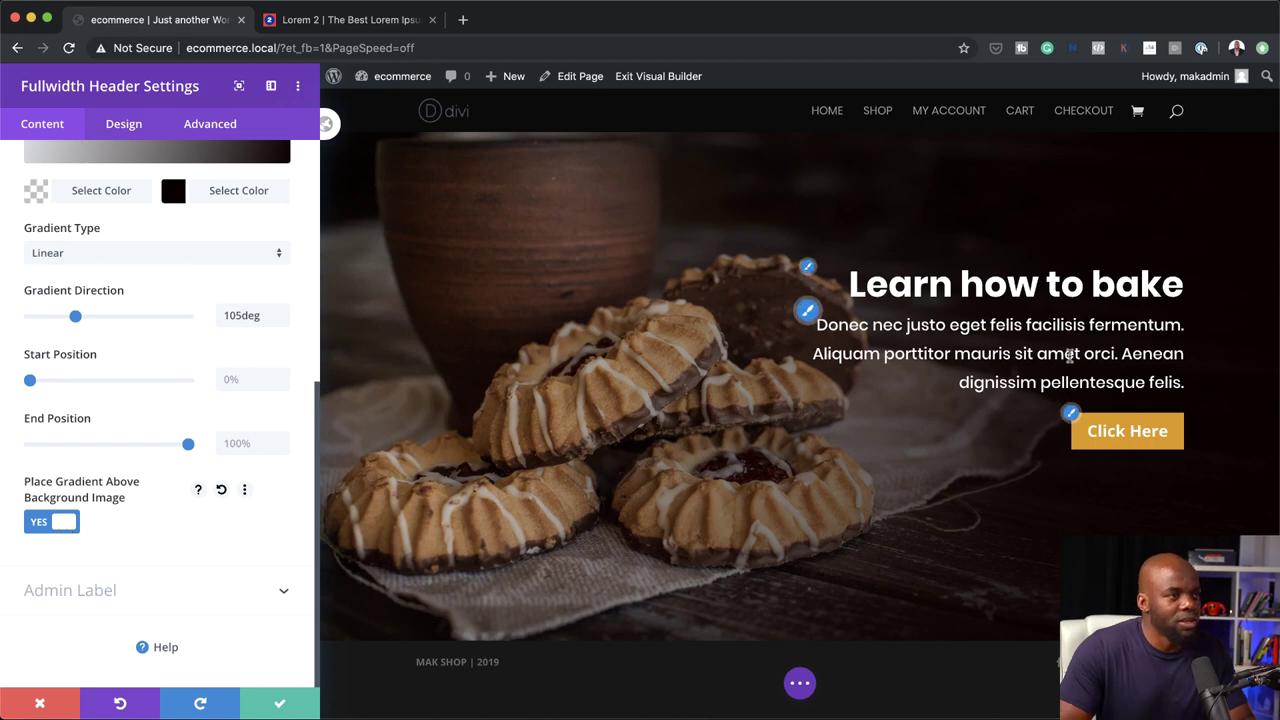
pyautogui.click(282, 705)
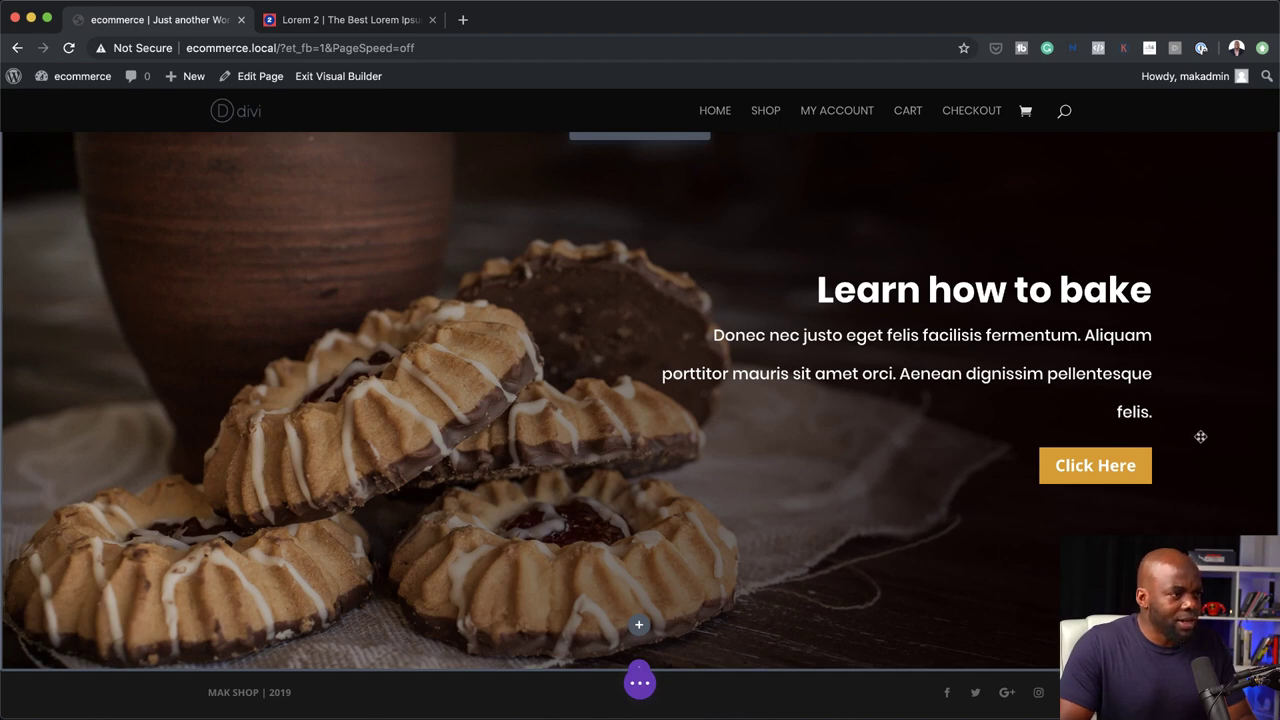
# Step: Add a regular section below the header with a single-column row containing a Text module
pyautogui.click(755, 292)
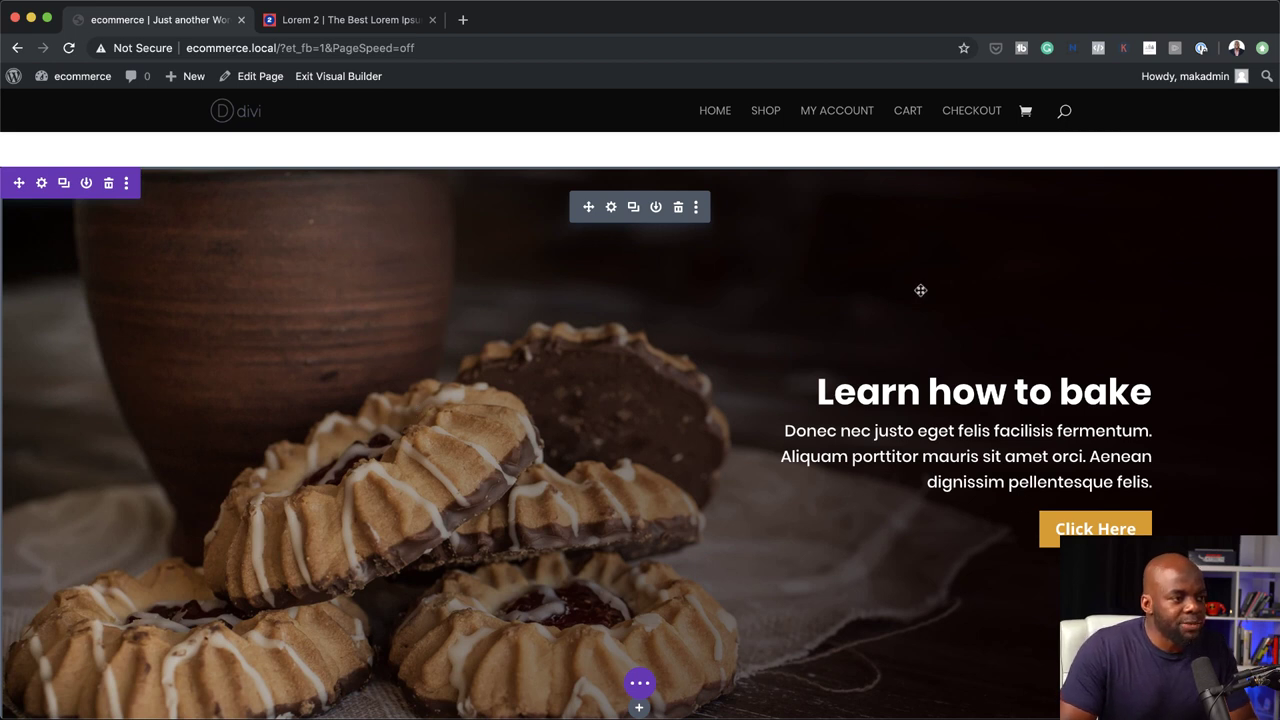
pyautogui.scroll(-2, 884, 296)
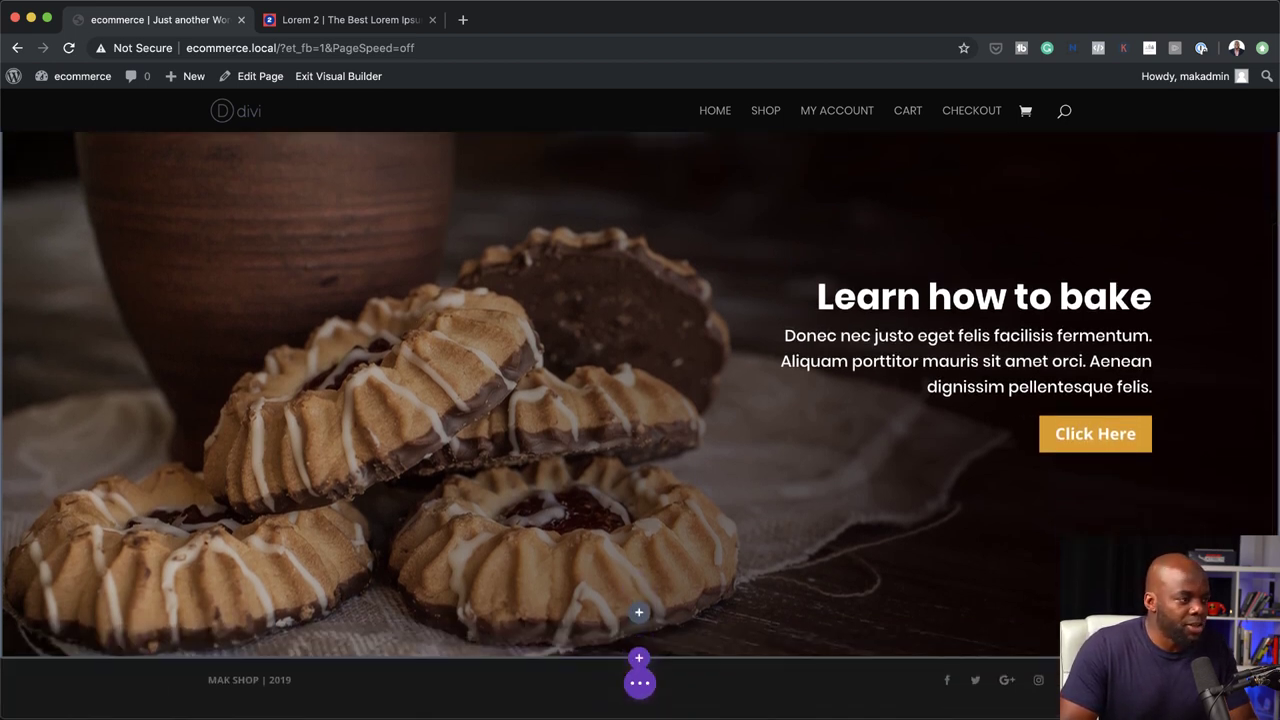
pyautogui.scroll(-1, 1088, 533)
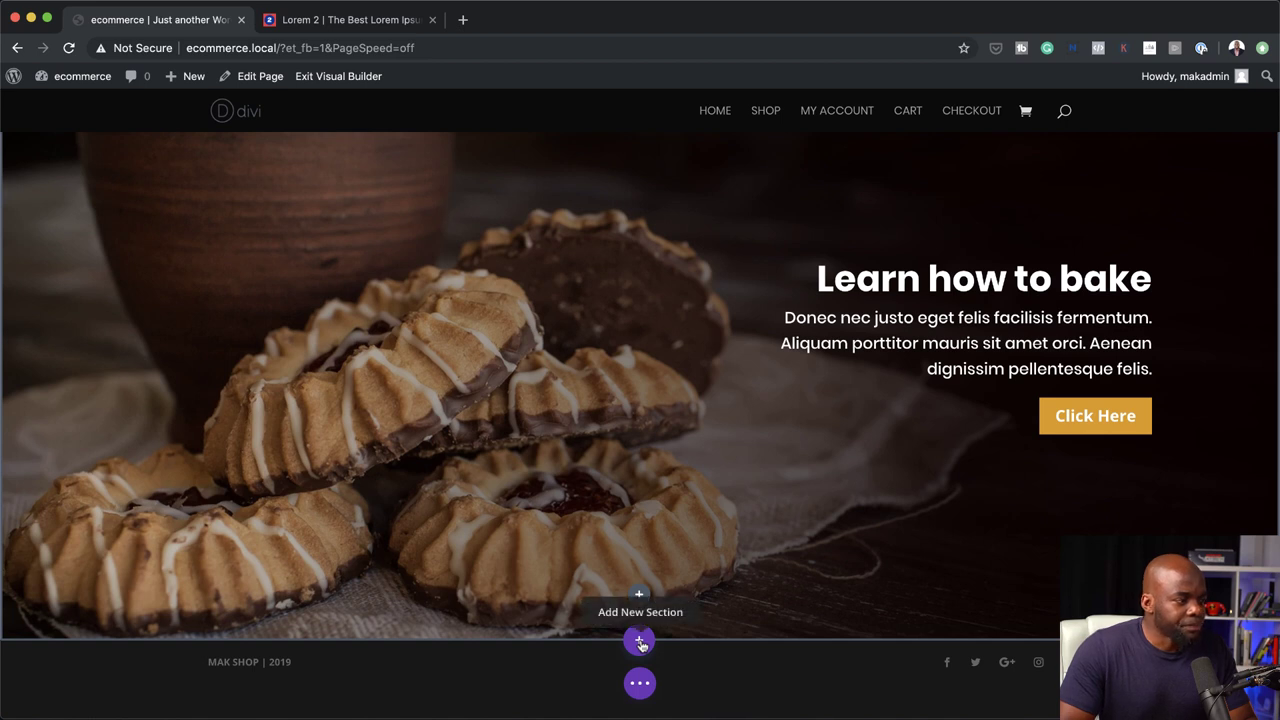
pyautogui.click(639, 641)
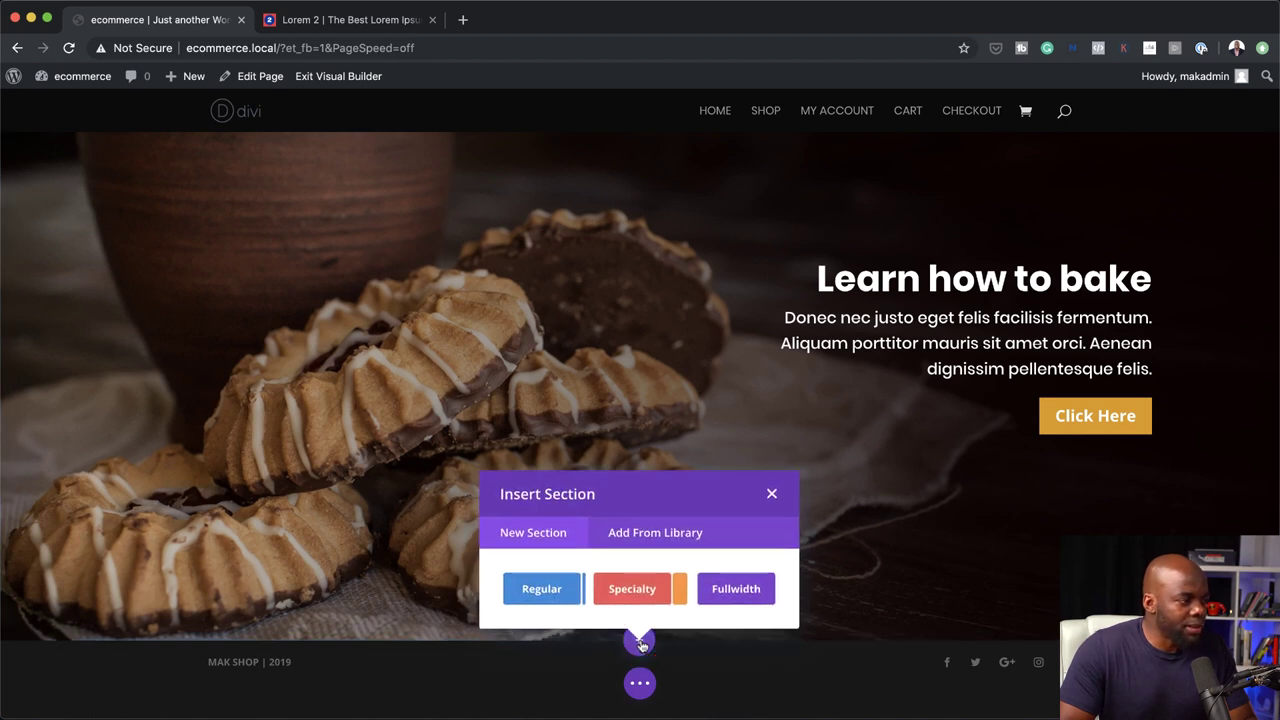
pyautogui.click(529, 597)
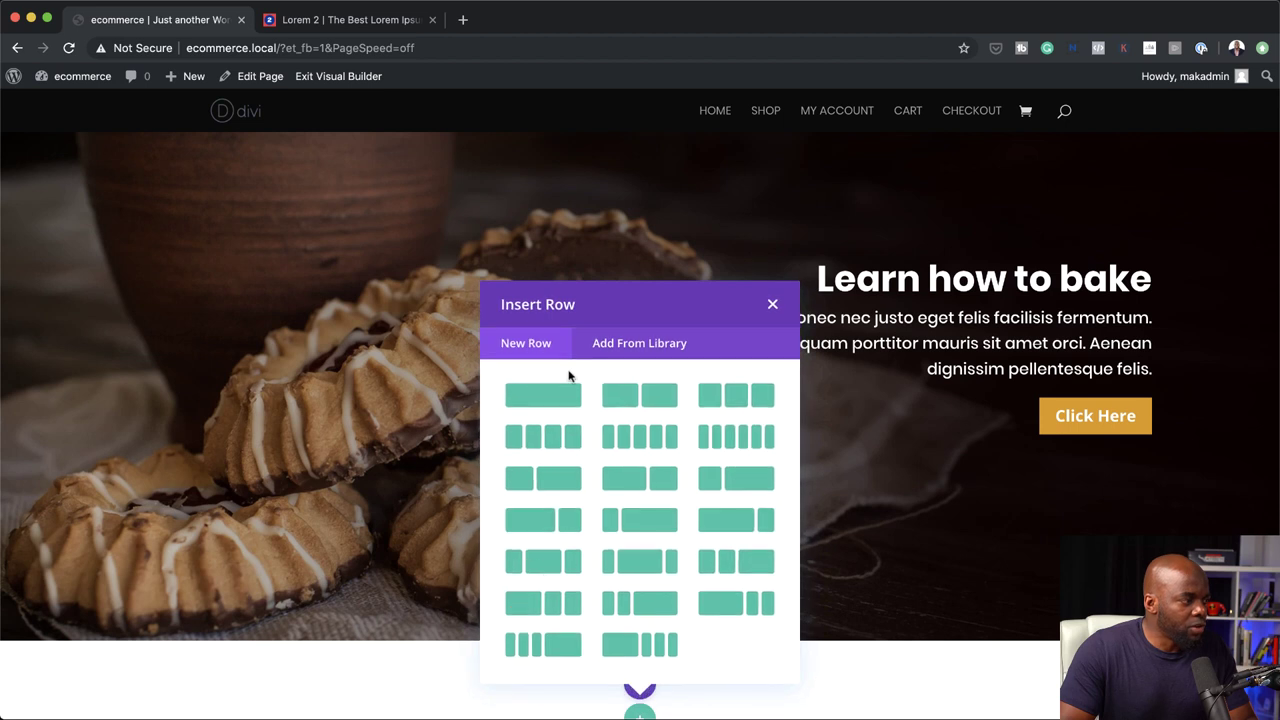
pyautogui.click(560, 398)
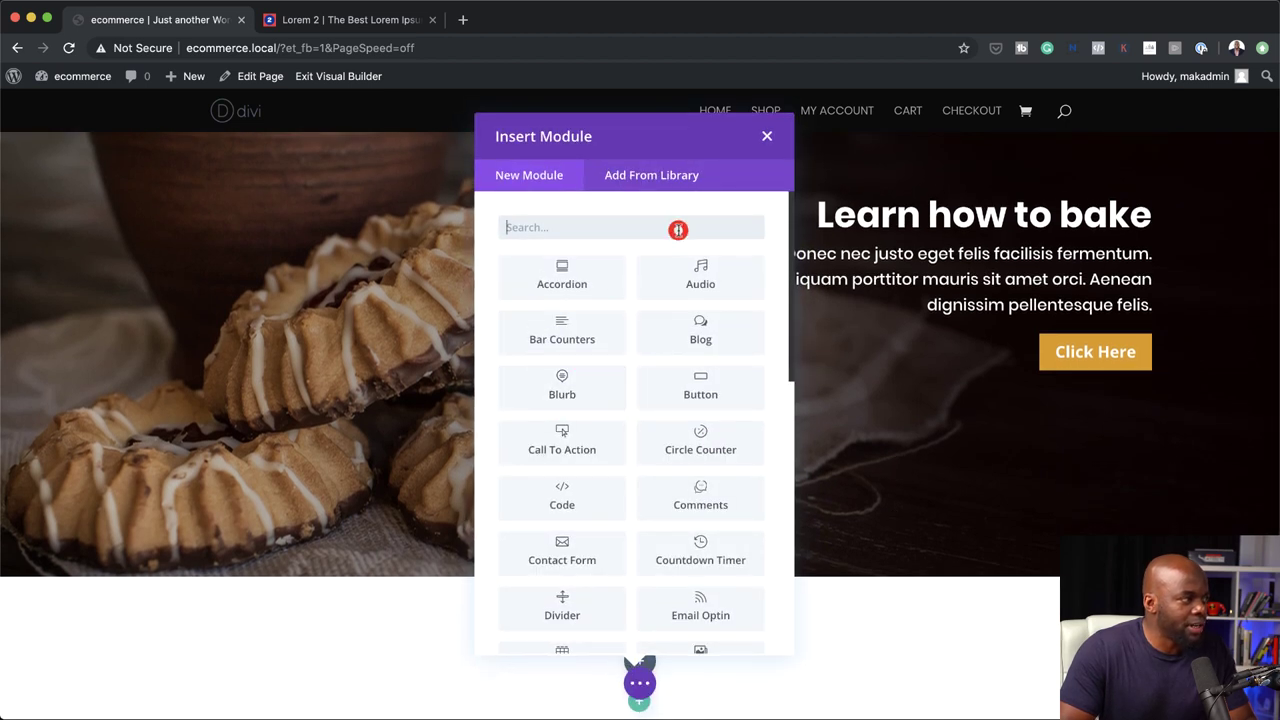
pyautogui.click(680, 230)
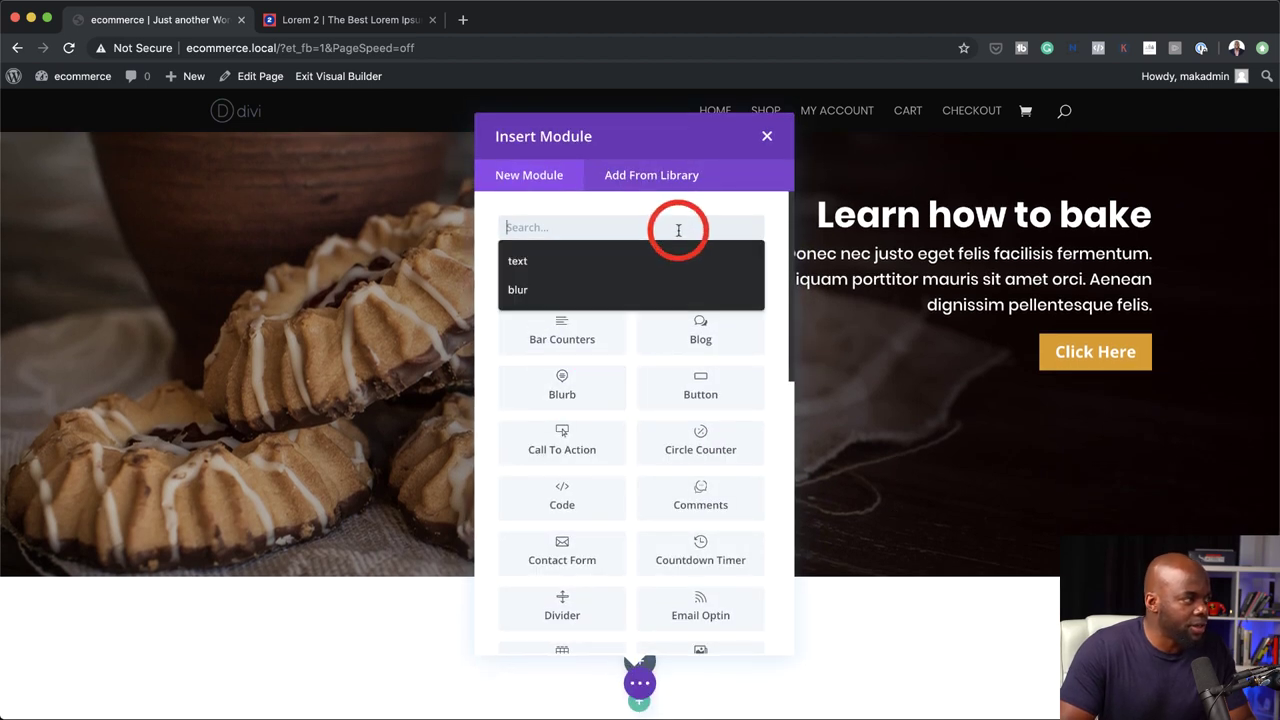
pyautogui.click(600, 258)
pyautogui.click(594, 271)
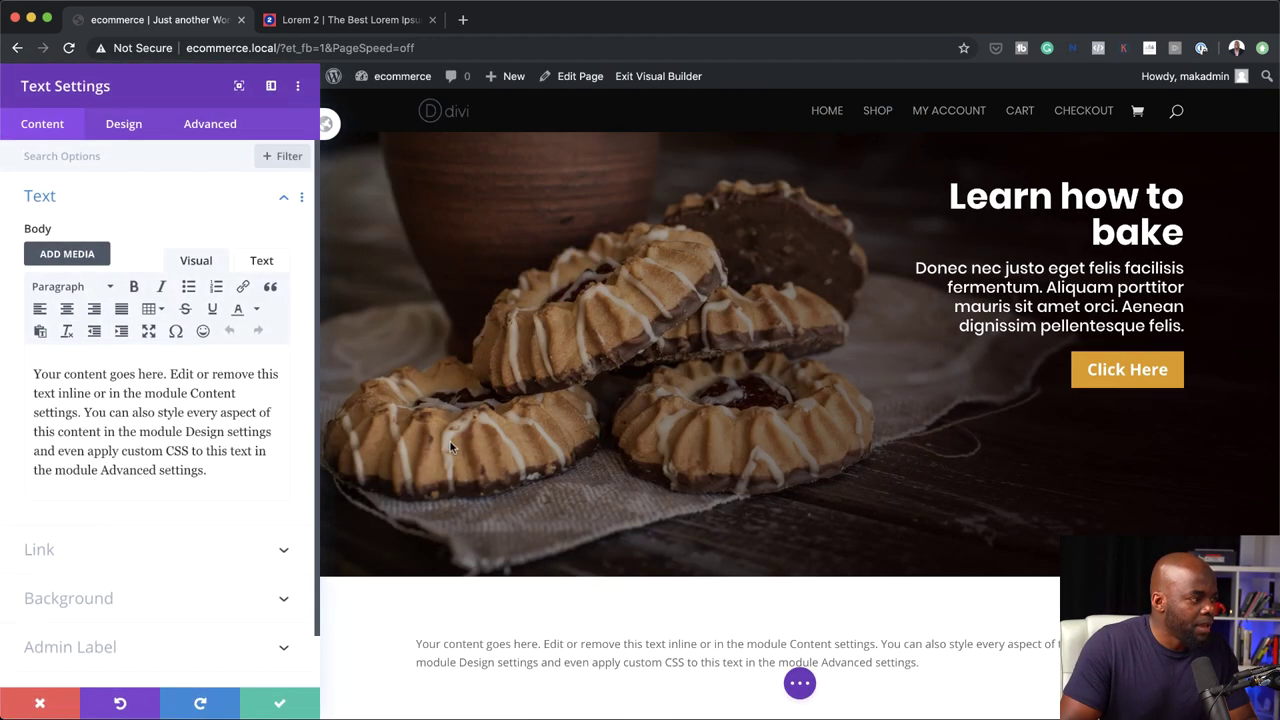
# Step: Replace the new Text module's placeholder content with "ALL COURSES" and save the module
pyautogui.moveTo(208, 468); pyautogui.dragTo(33, 364)
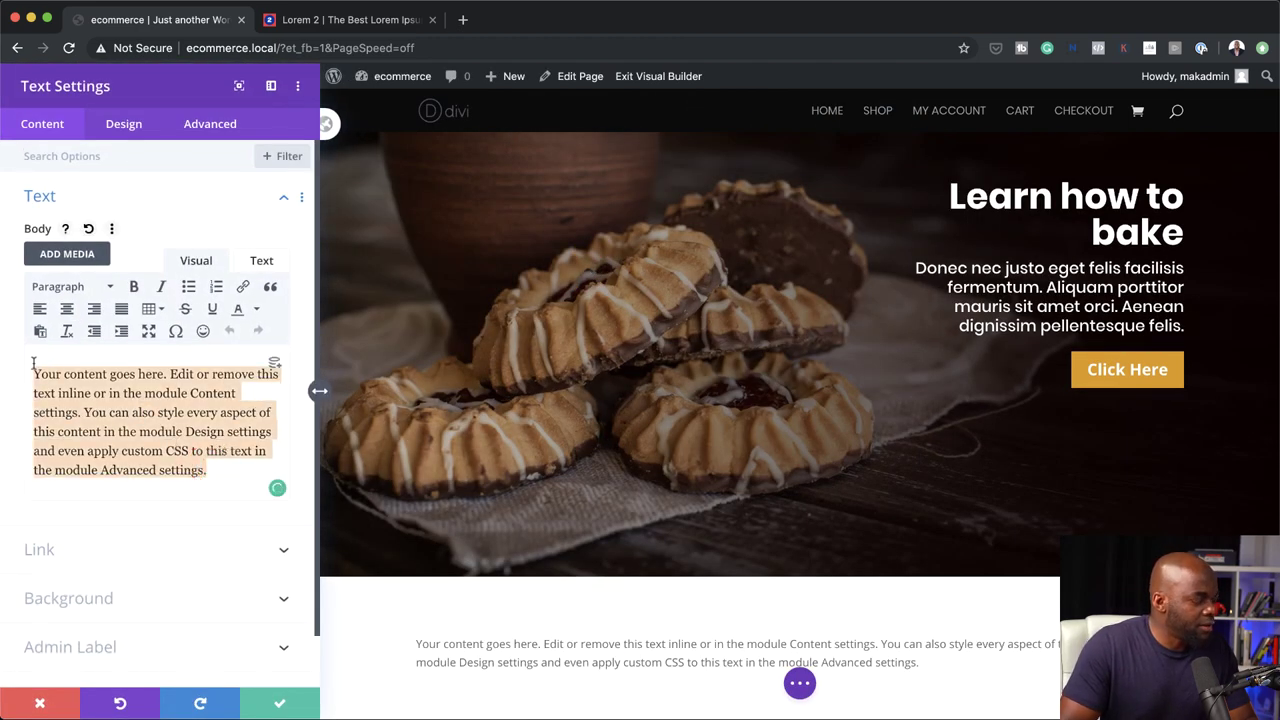
pyautogui.write('ALL COURSES')
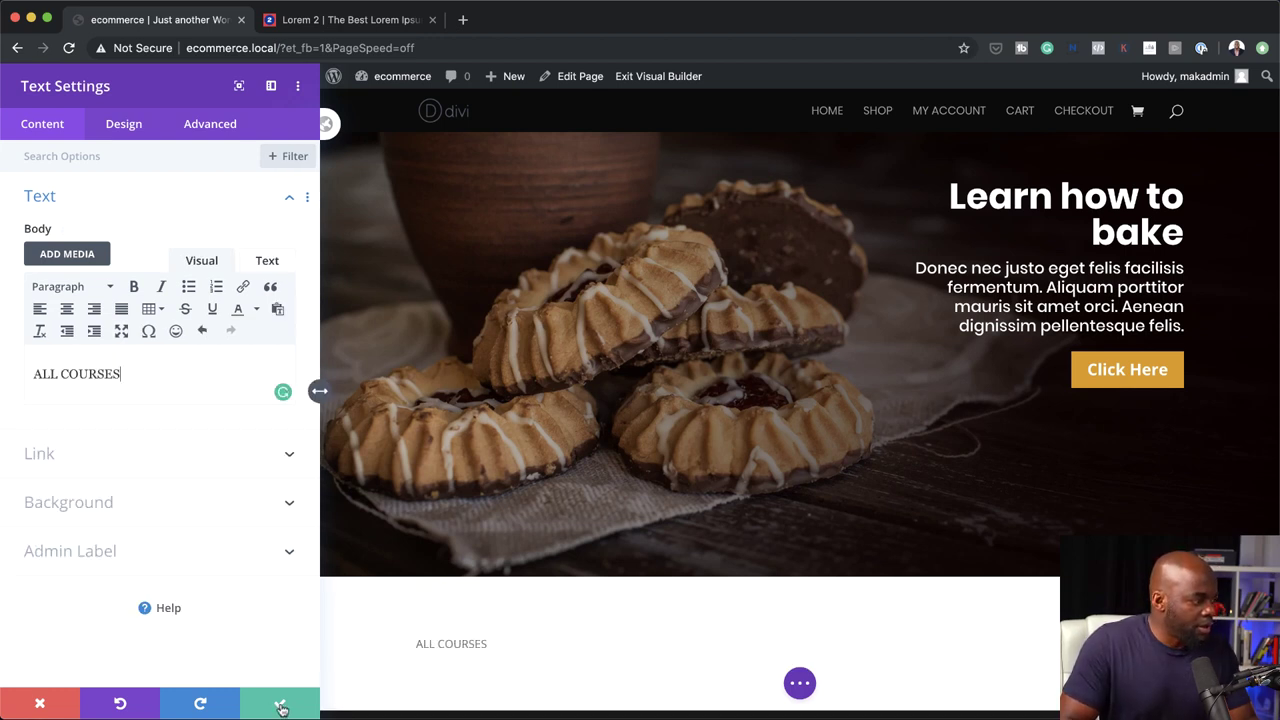
pyautogui.click(281, 707)
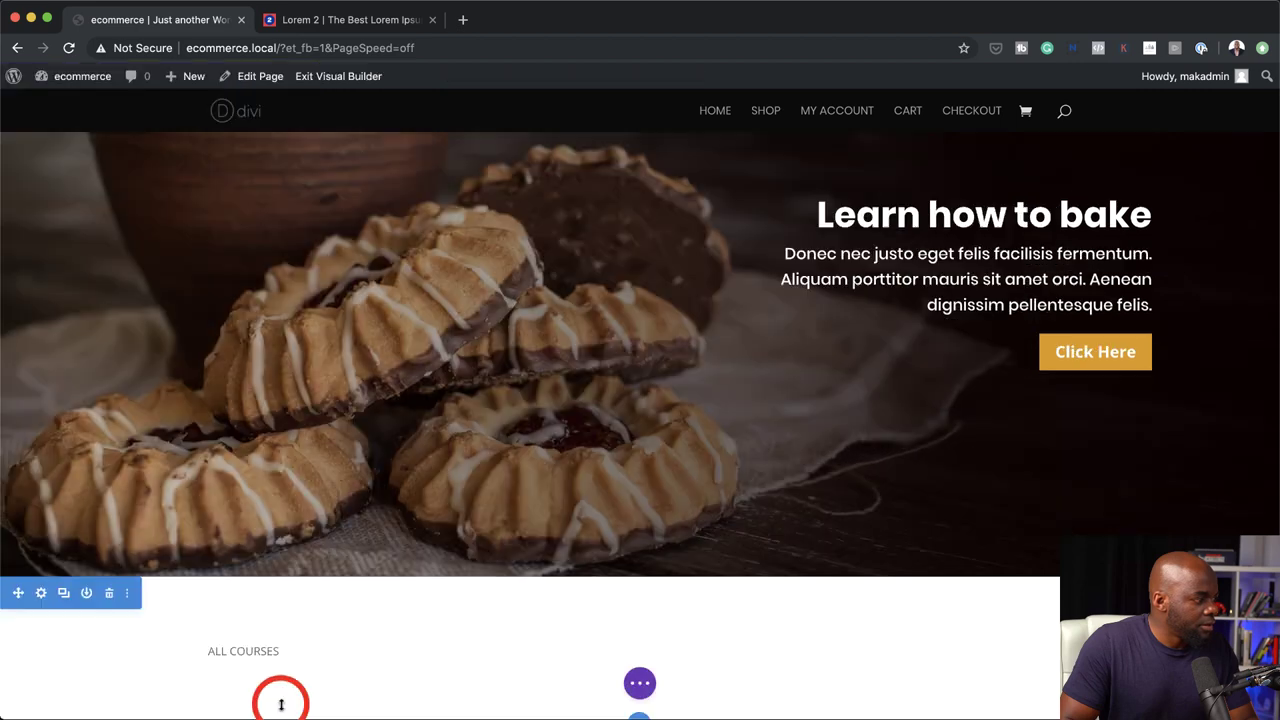
# Step: Add a single-column row below the "ALL COURSES" text containing a Text module, and save it with its placeholder content
pyautogui.scroll(-2, 340, 630)
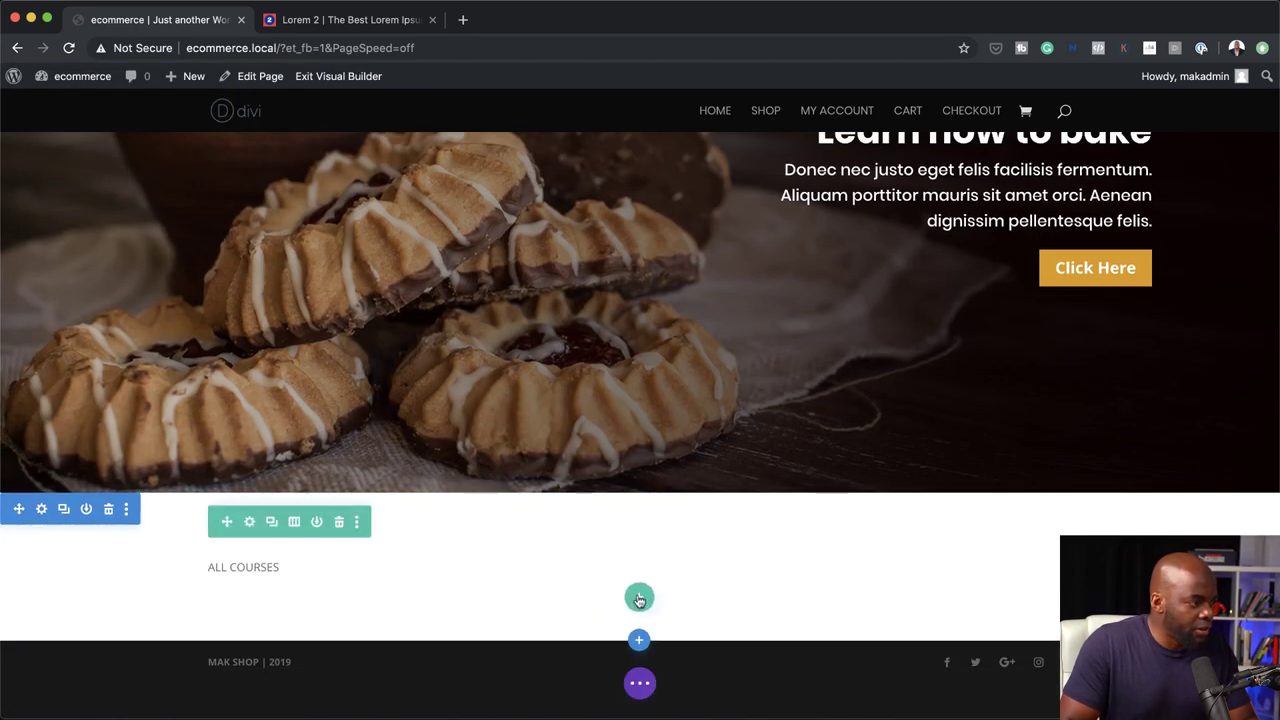
pyautogui.click(639, 600)
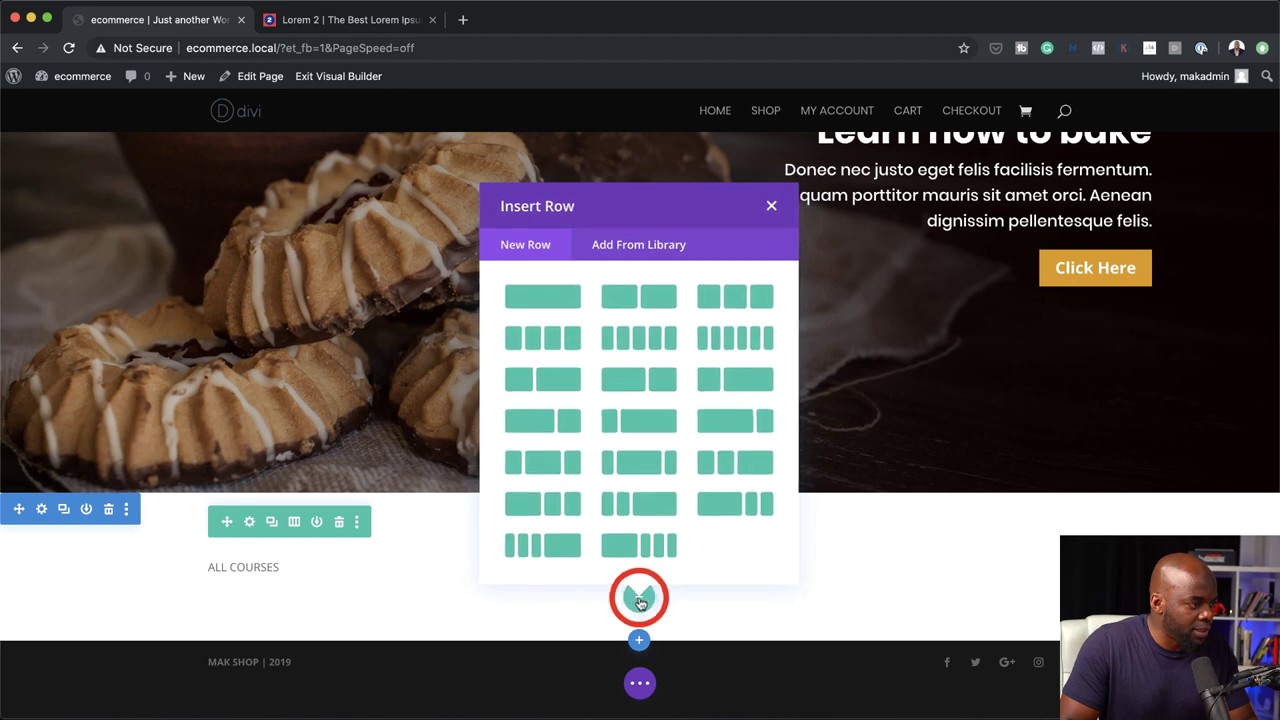
pyautogui.click(551, 298)
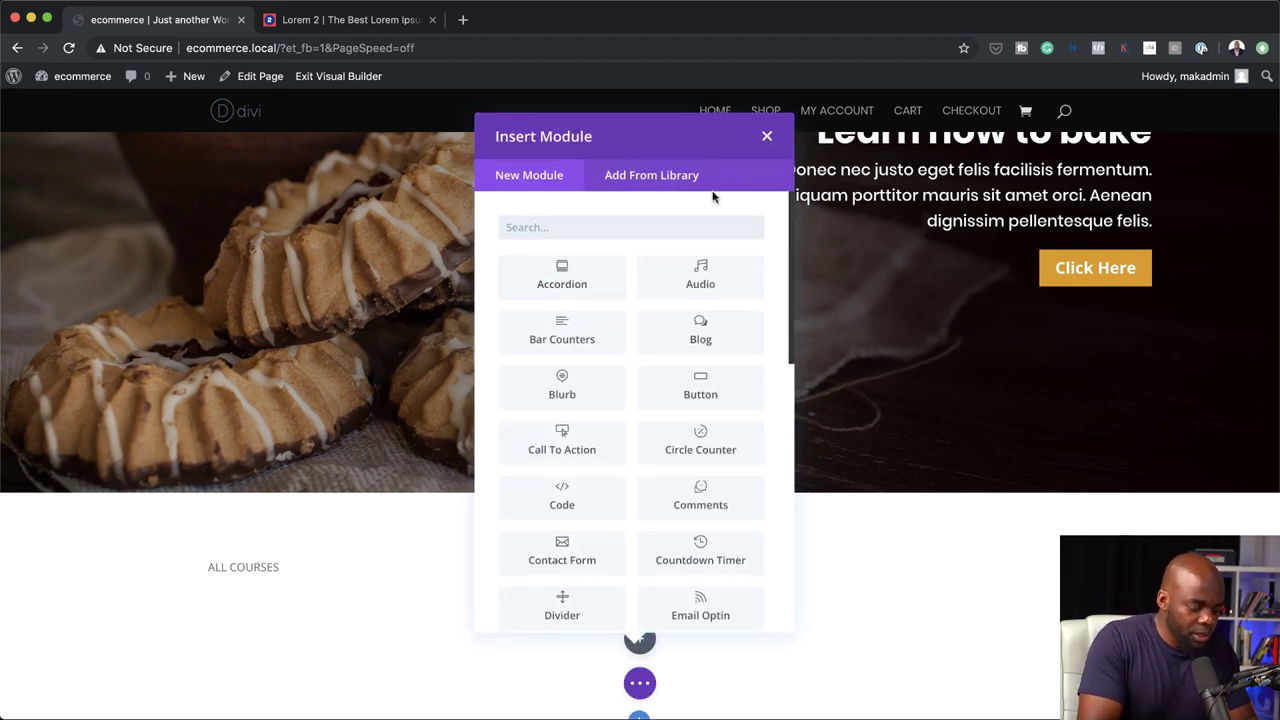
pyautogui.write('text')
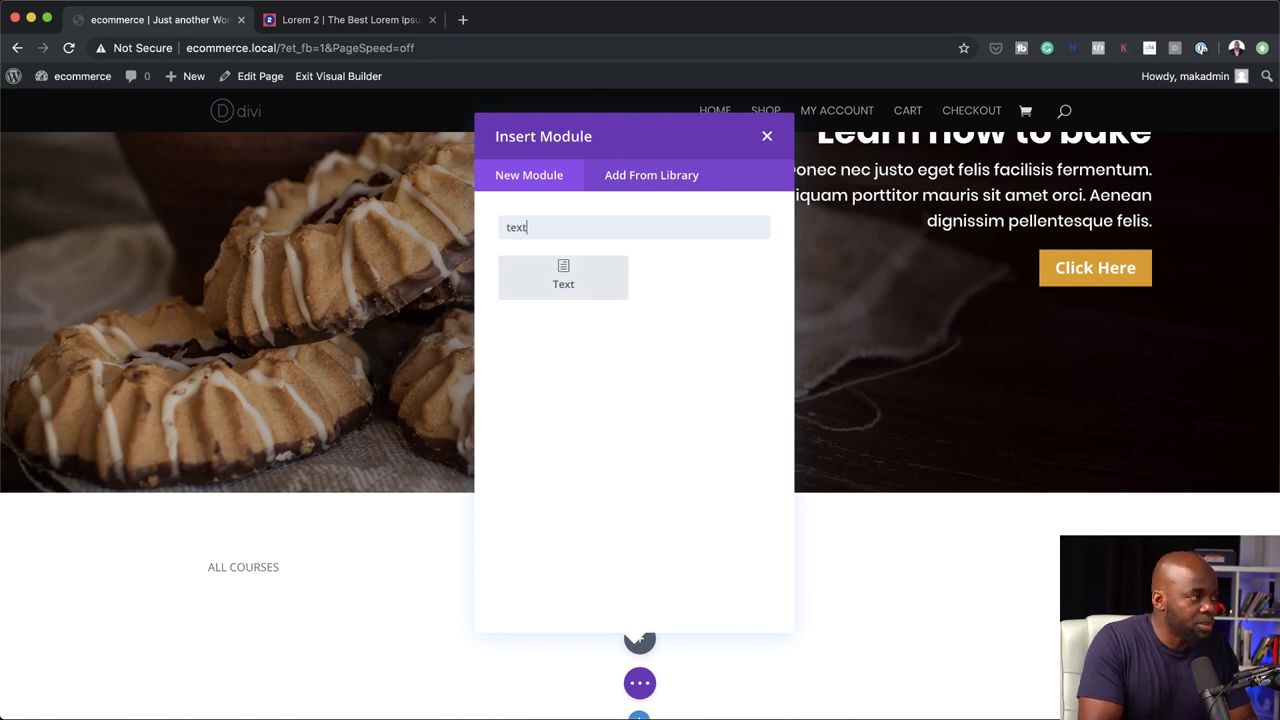
pyautogui.click(565, 282)
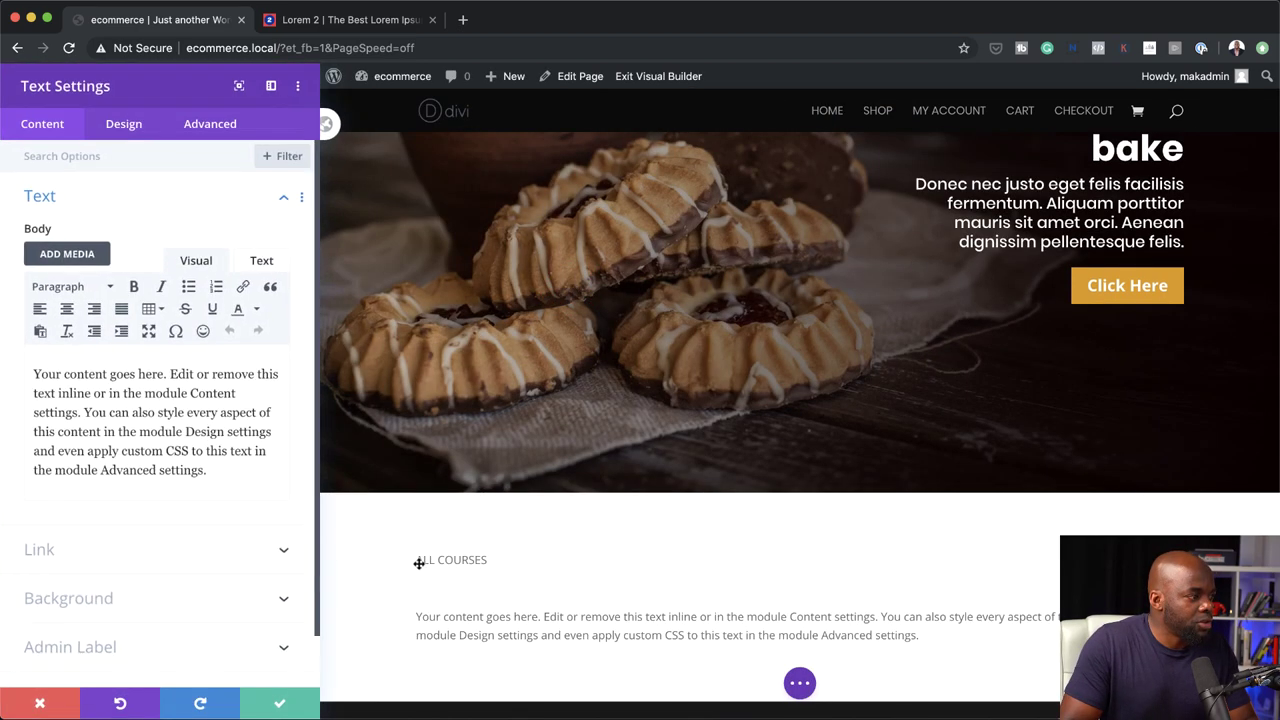
pyautogui.click(278, 707)
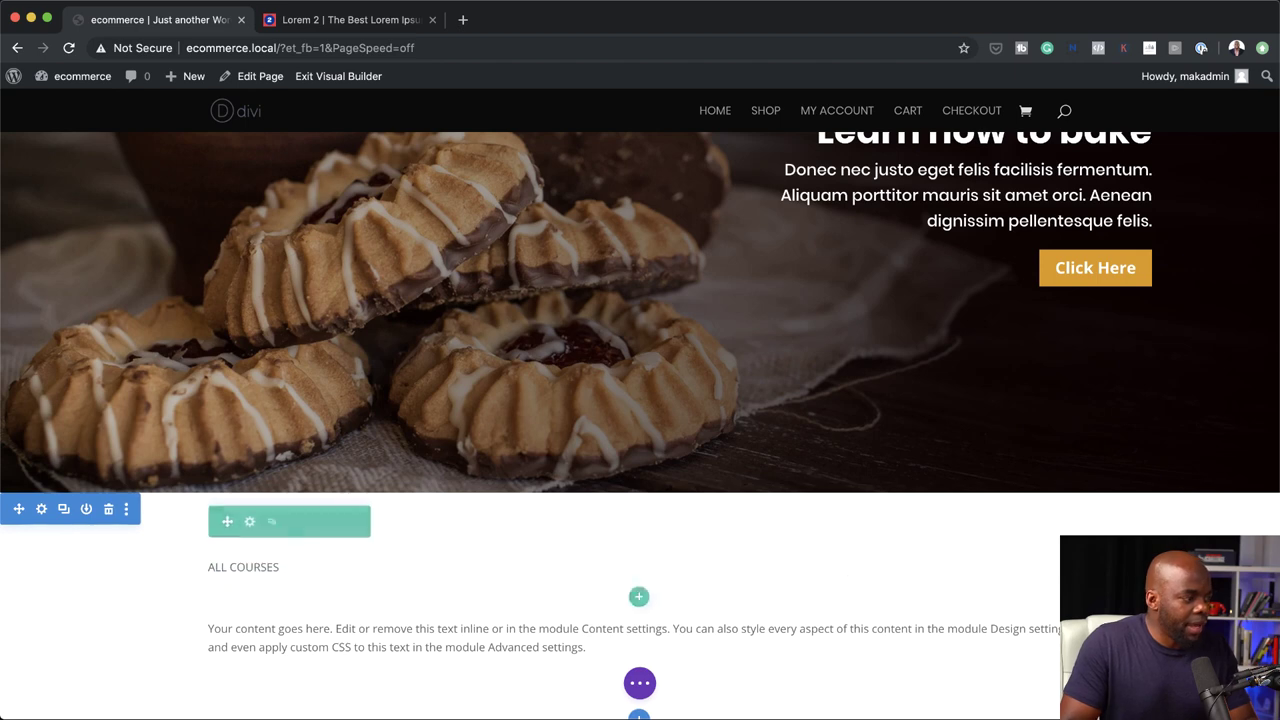
# Step: Delete the empty section above the "Learn how to bake" header
pyautogui.scroll(5, 785, 511)
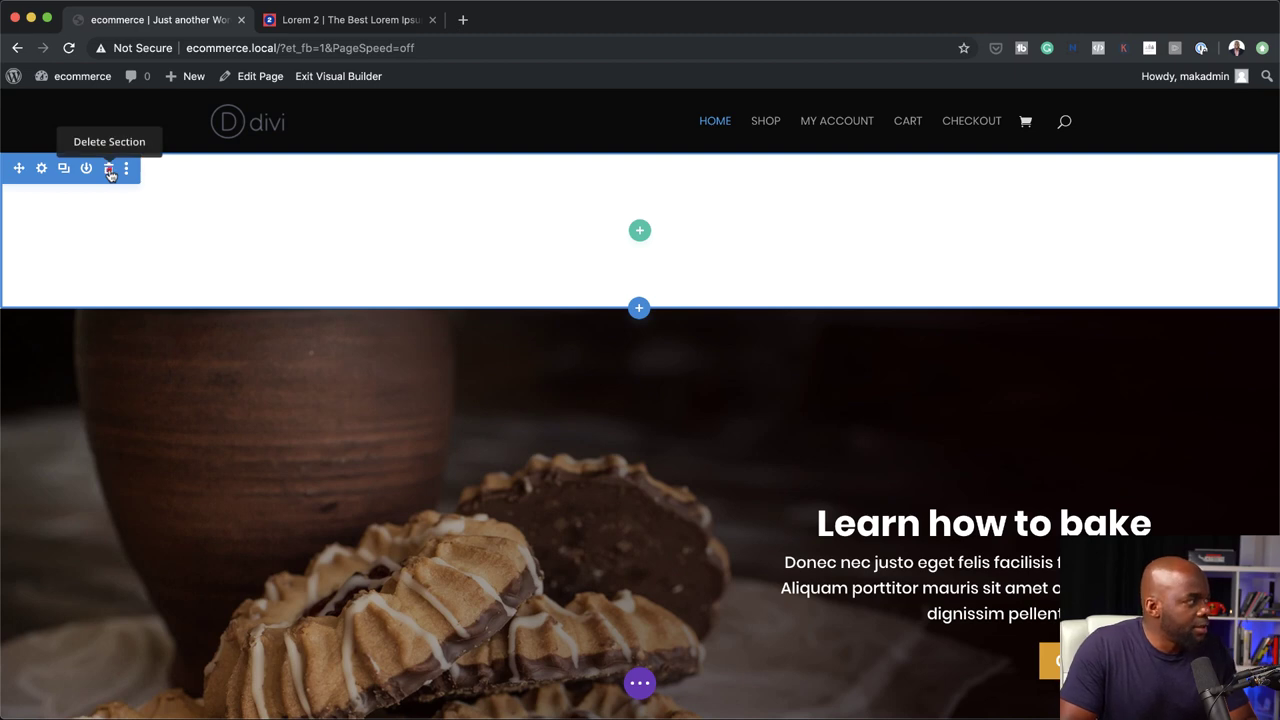
pyautogui.click(110, 170)
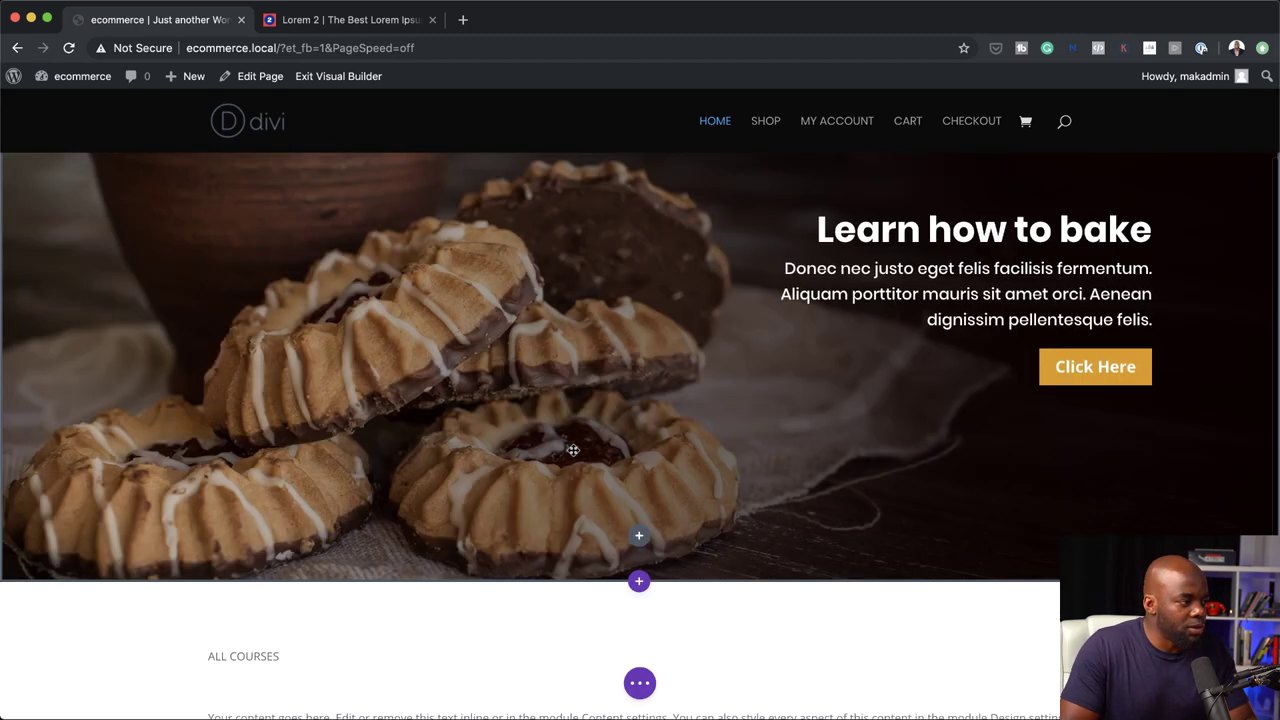
pyautogui.scroll(-3, 573, 450)
pyautogui.scroll(5, 573, 450)
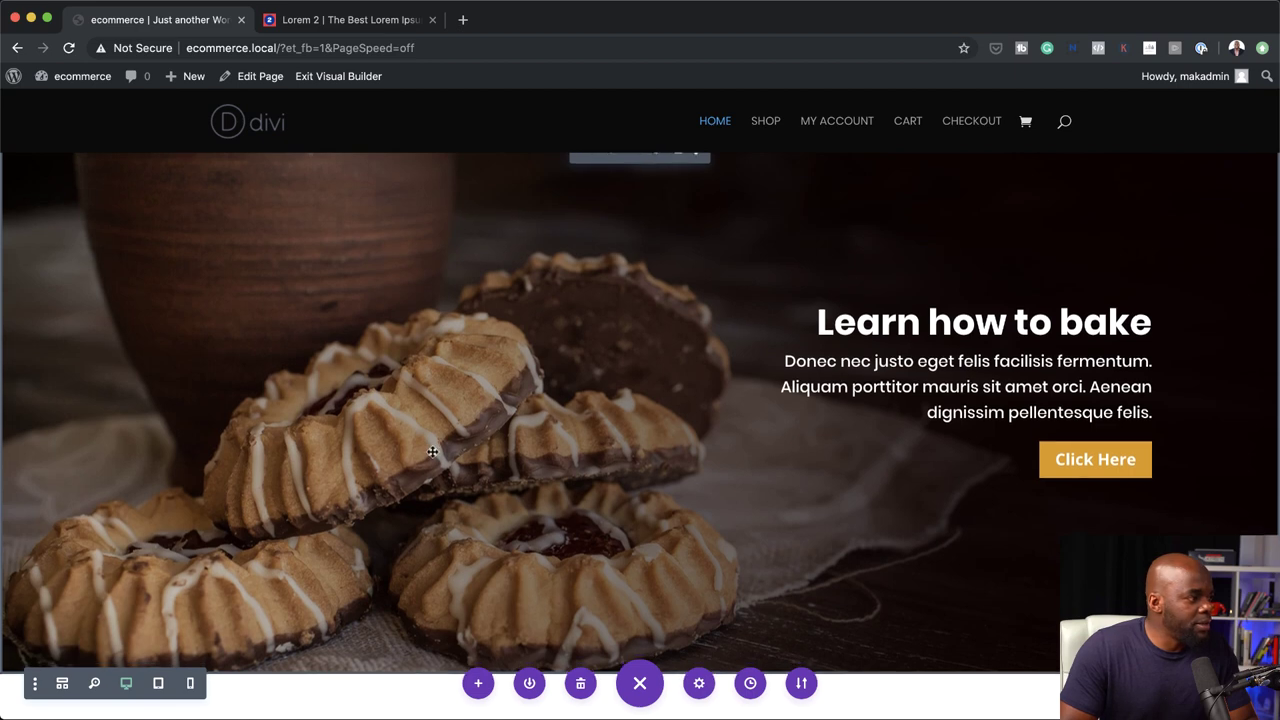
pyautogui.scroll(-3, 420, 460)
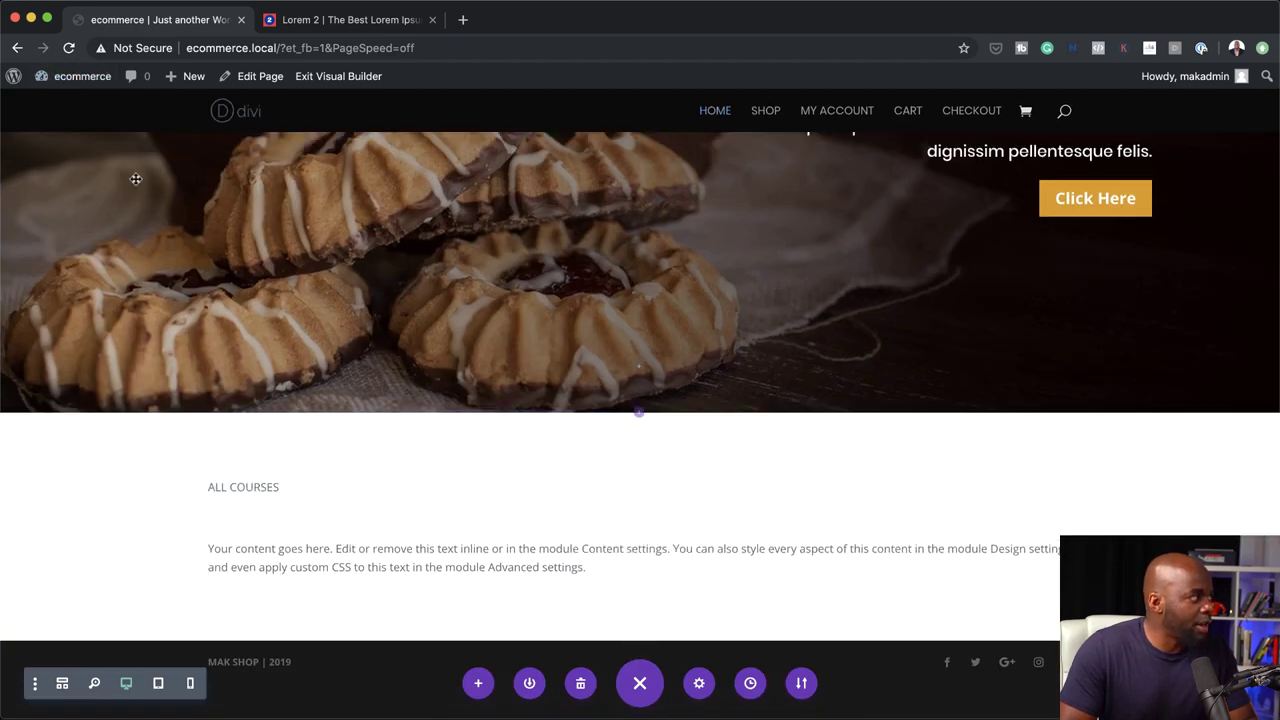
pyautogui.scroll(4, 262, 267)
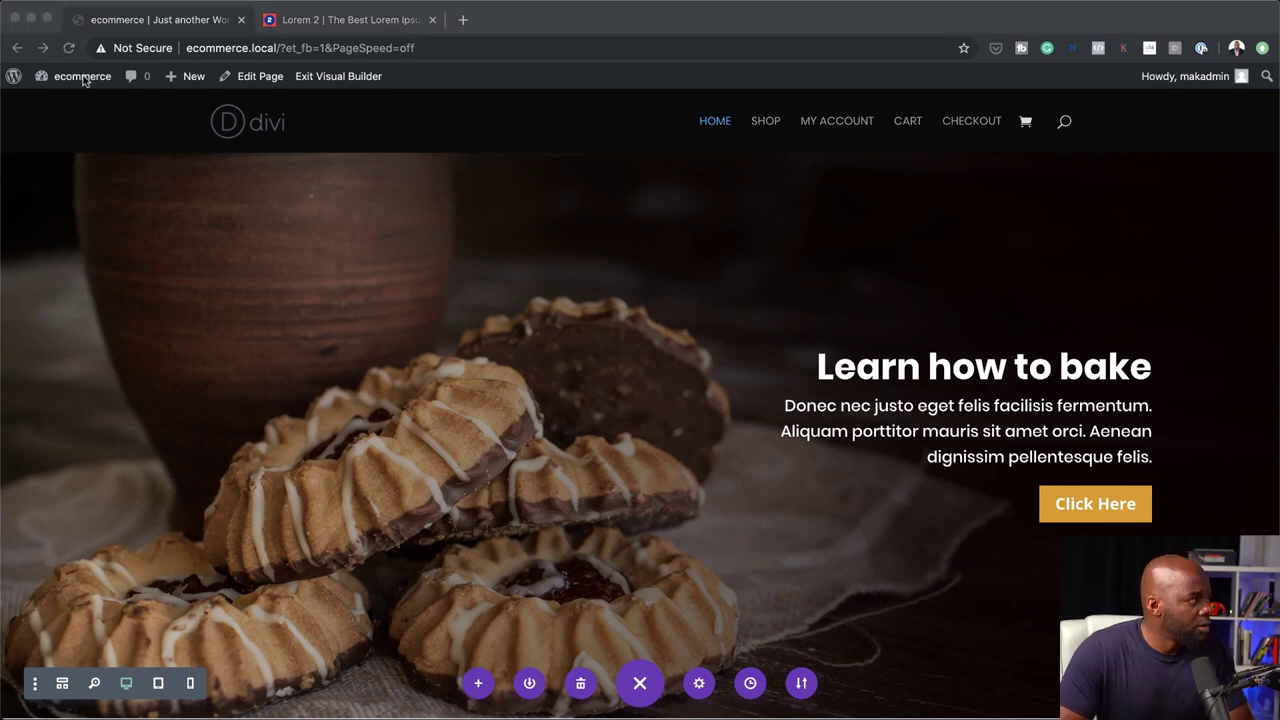
# Step: Open the WordPress dashboard in a new tab, and install and activate the LearnDash Course Grid add-on from the LearnDash add-ons
pyautogui.moveTo(80, 80)
pyautogui.keyDown('super'); pyautogui.click(81, 105); pyautogui.keyUp('super')
pyautogui.click(334, 19)
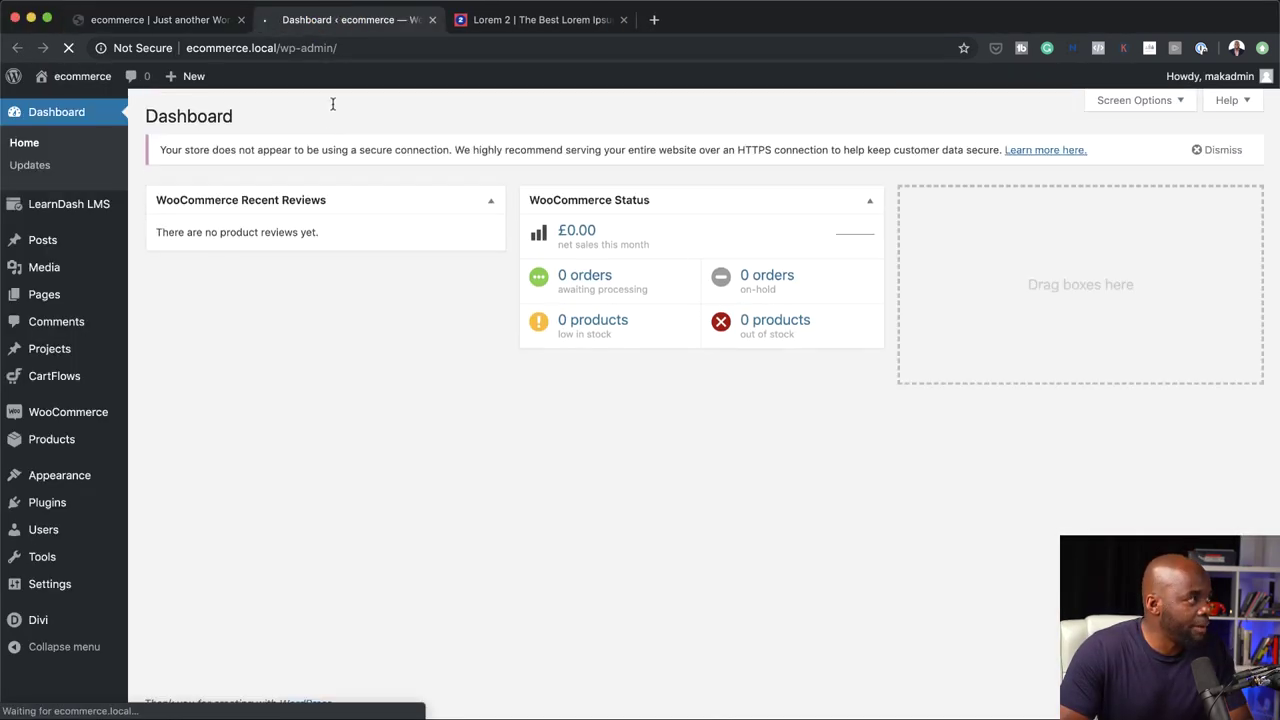
pyautogui.moveTo(125, 422)
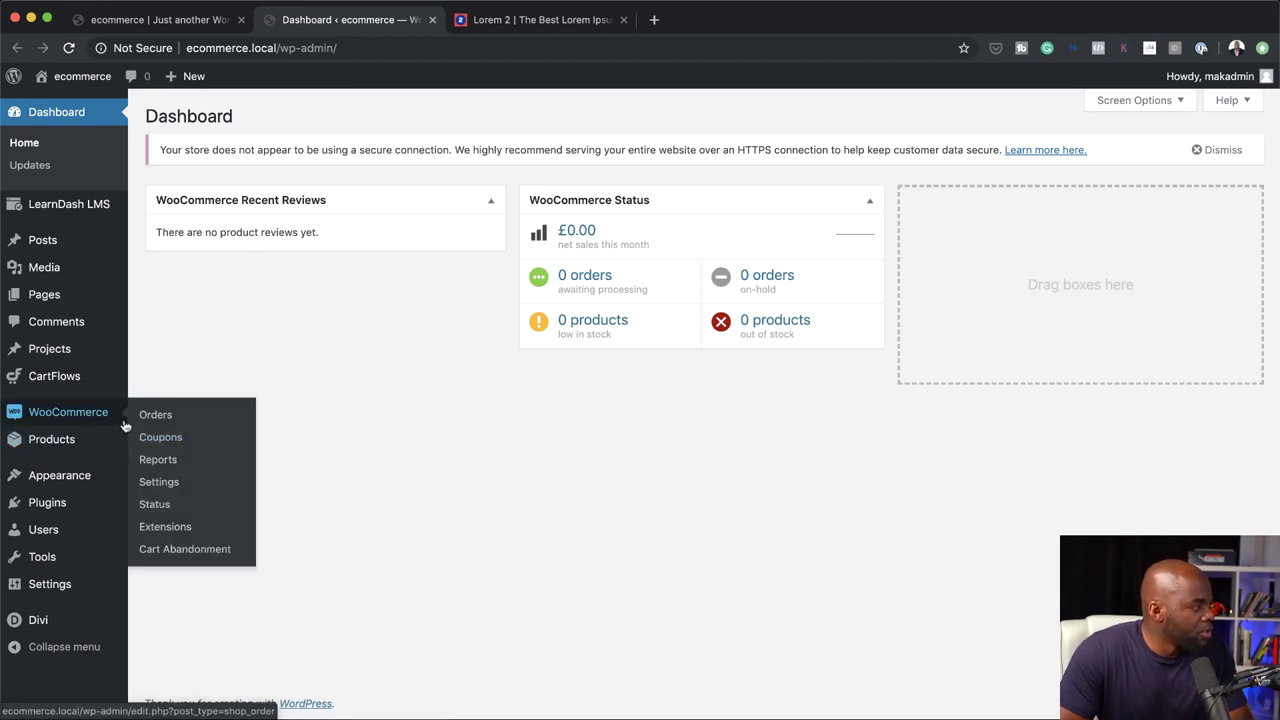
pyautogui.moveTo(110, 205)
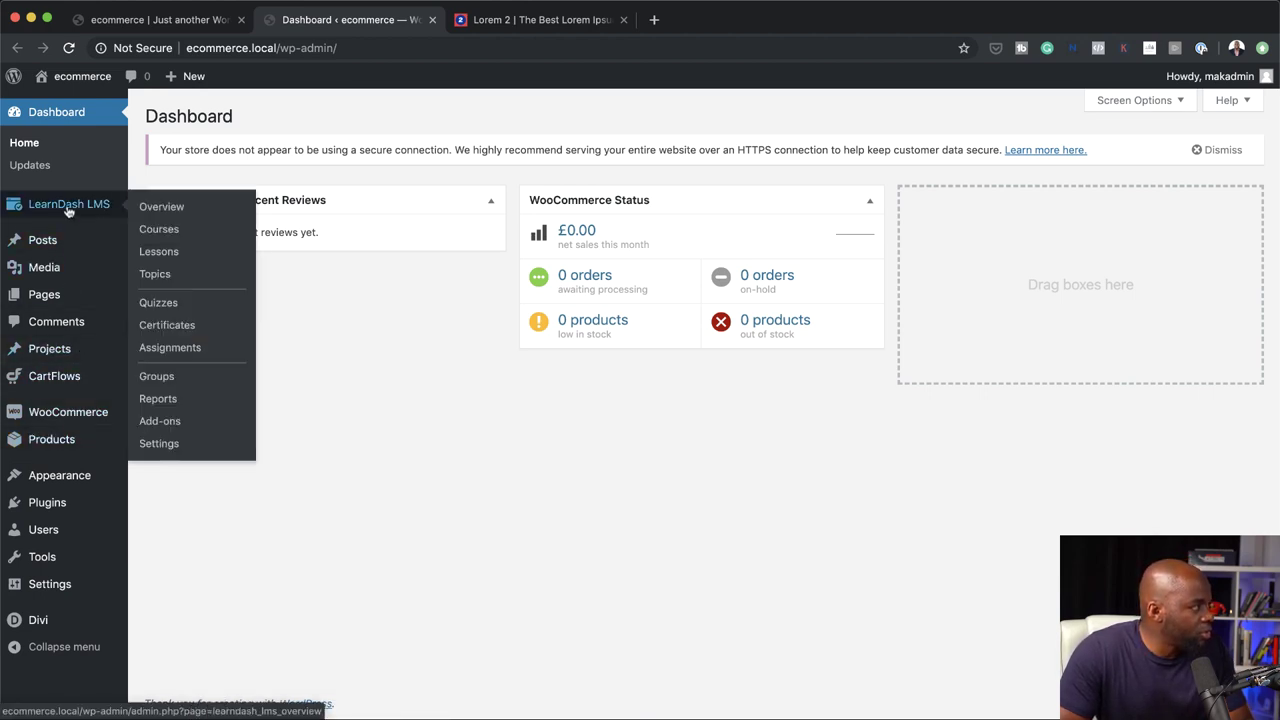
pyautogui.click(174, 422)
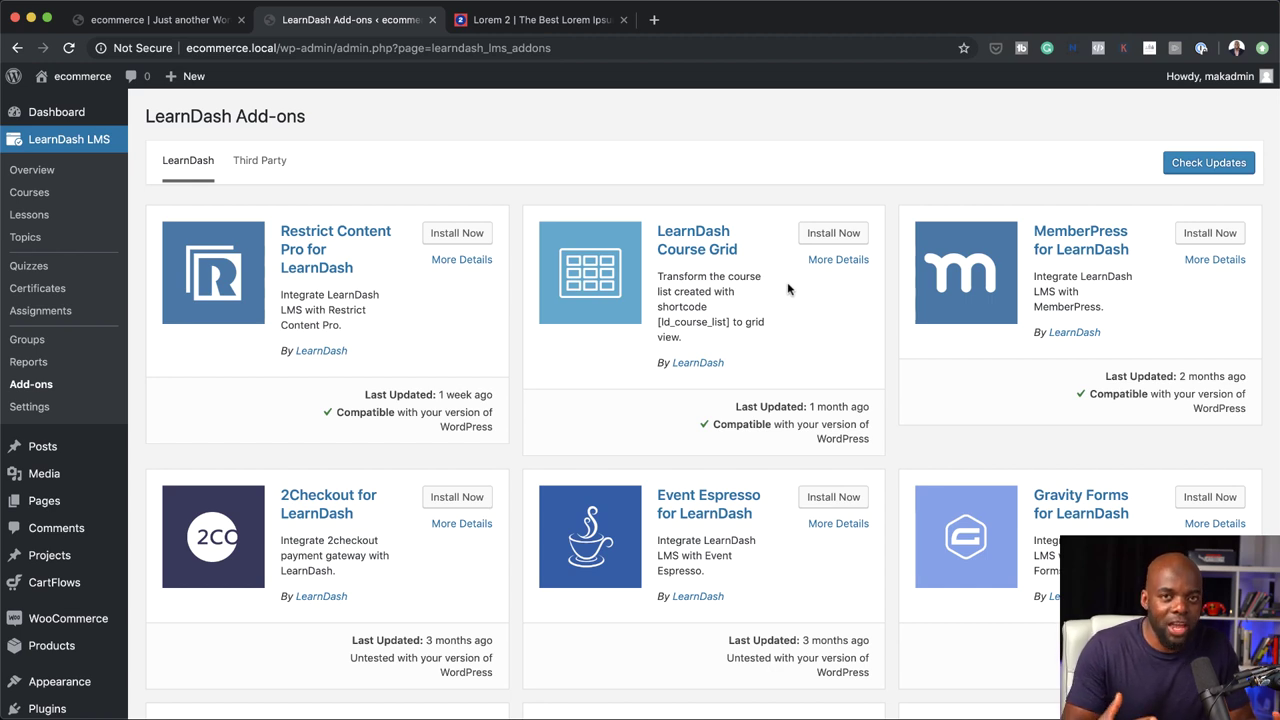
pyautogui.click(832, 235)
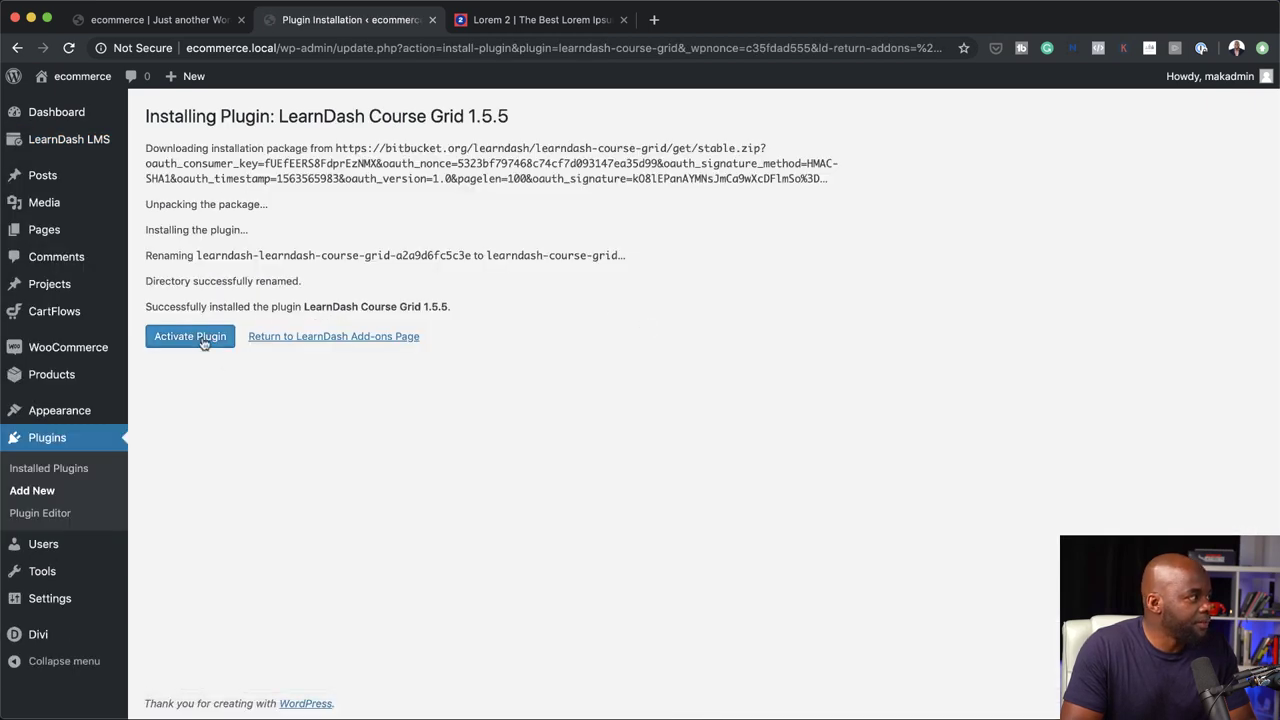
pyautogui.click(200, 338)
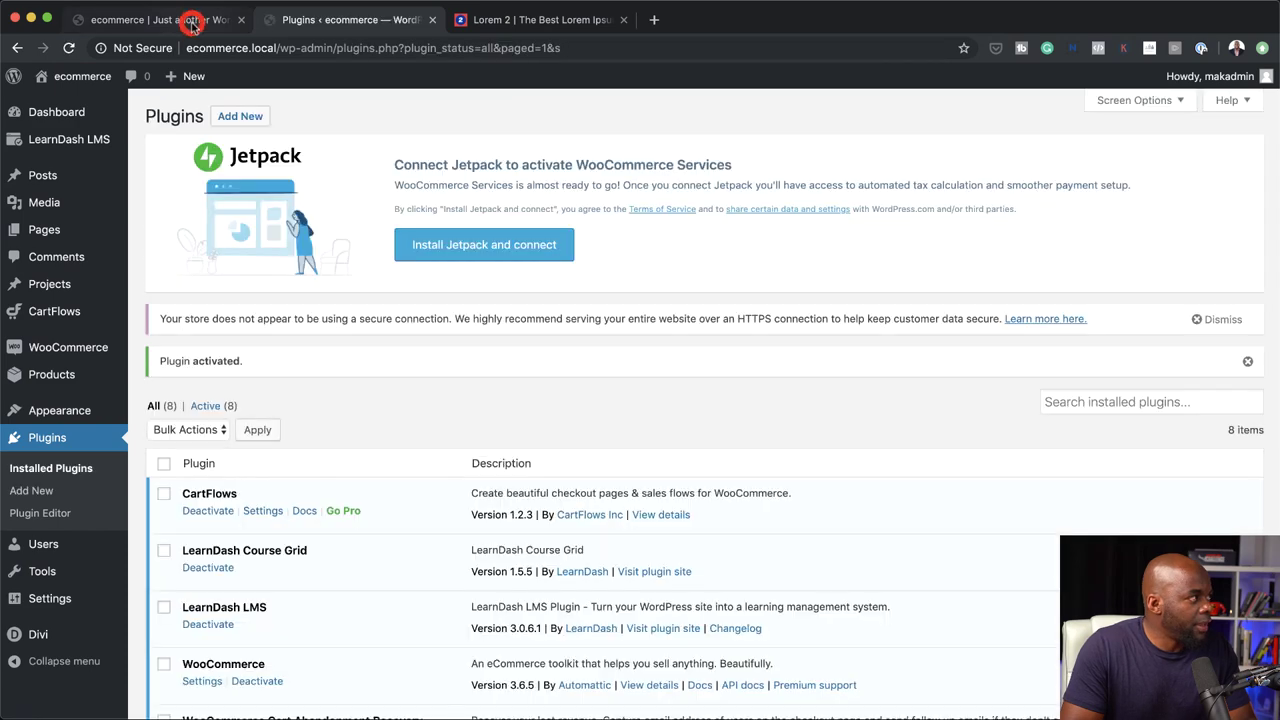
# Step: On the homepage, replace the placeholder text below ALL COURSES with the shortcode [ld_course_list col=2] and save the module
pyautogui.click(190, 20)
pyautogui.scroll(-1, 565, 594)
pyautogui.scroll(-5, 565, 594)
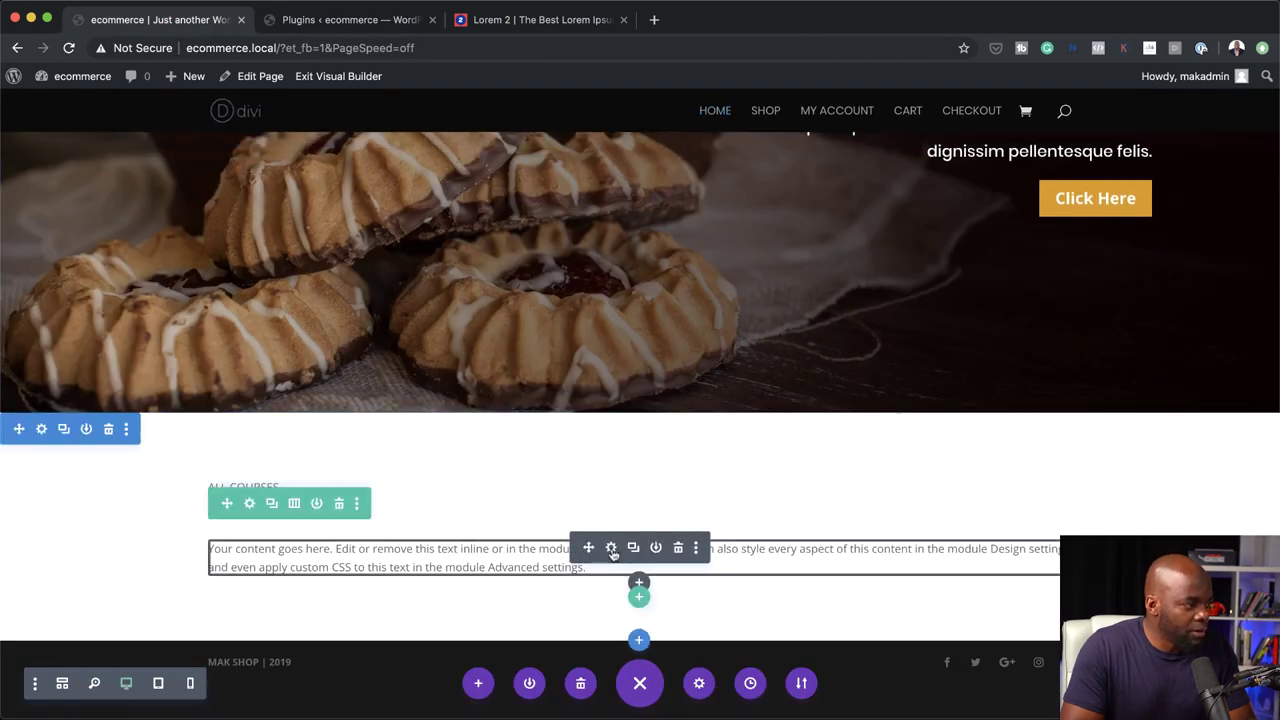
pyautogui.click(611, 548)
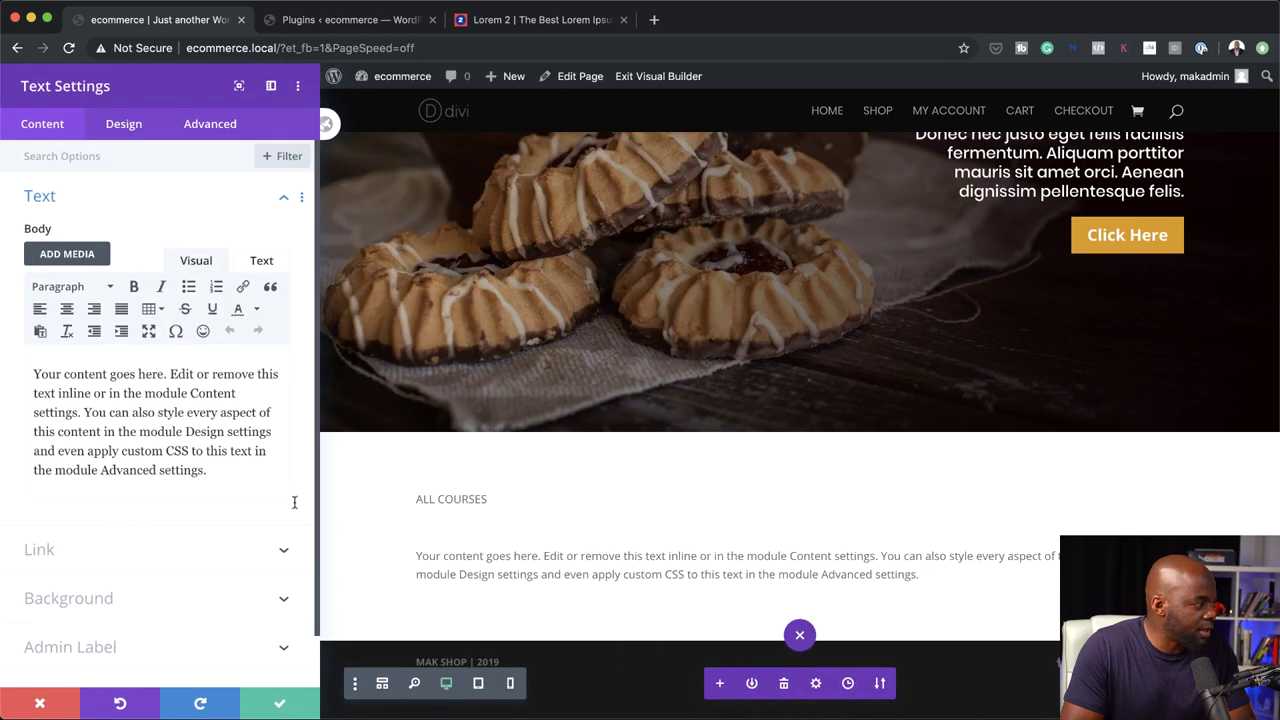
pyautogui.tripleClick(228, 474)
pyautogui.write('[ld_course_list col=2]')
pyautogui.click(276, 704)
pyautogui.scroll(-5, 333, 435)
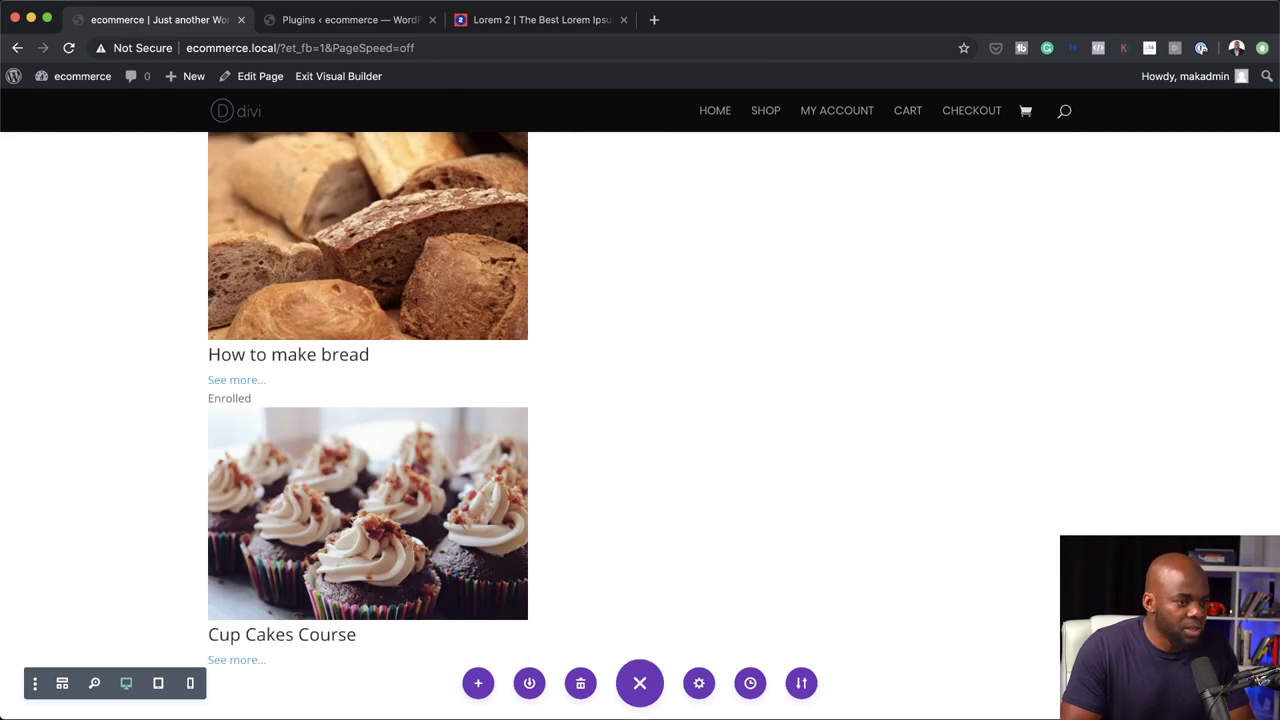
# Step: Exit the Visual Builder, examine the homepage course grid and the How to make bread course page, and return to the homepage
pyautogui.click(325, 77)
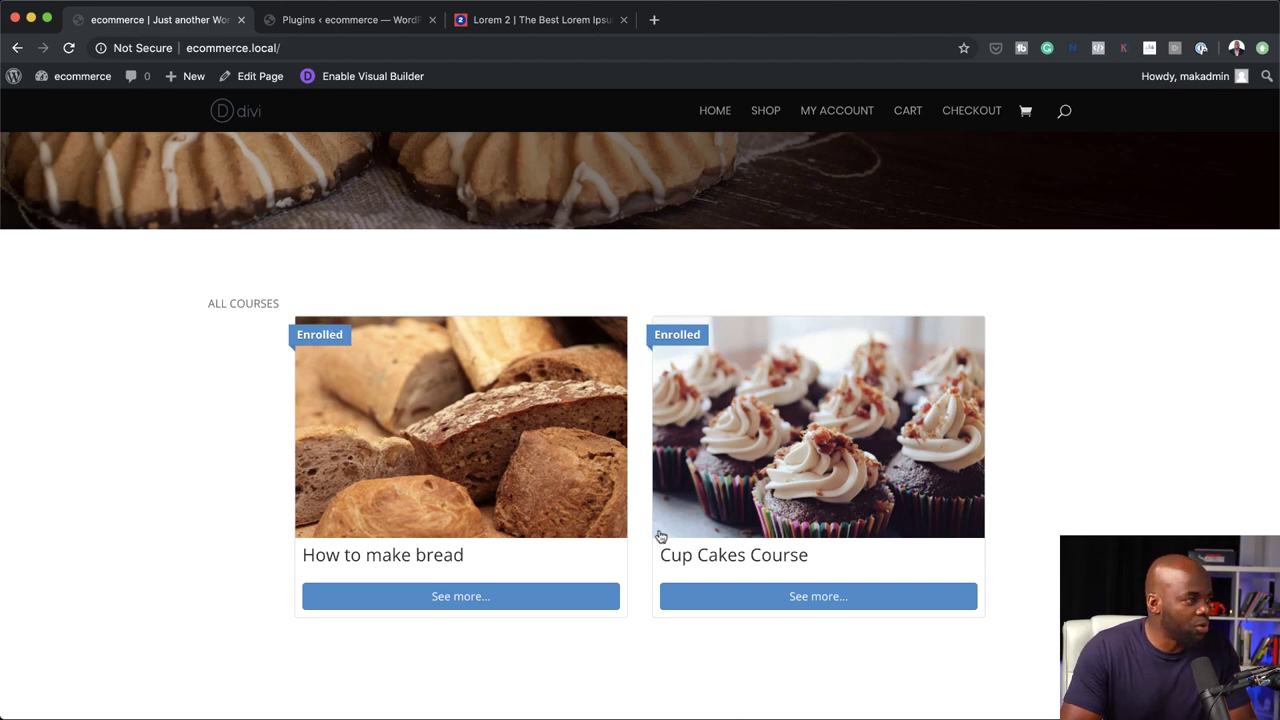
pyautogui.scroll(5, 659, 554)
pyautogui.scroll(-6, 659, 554)
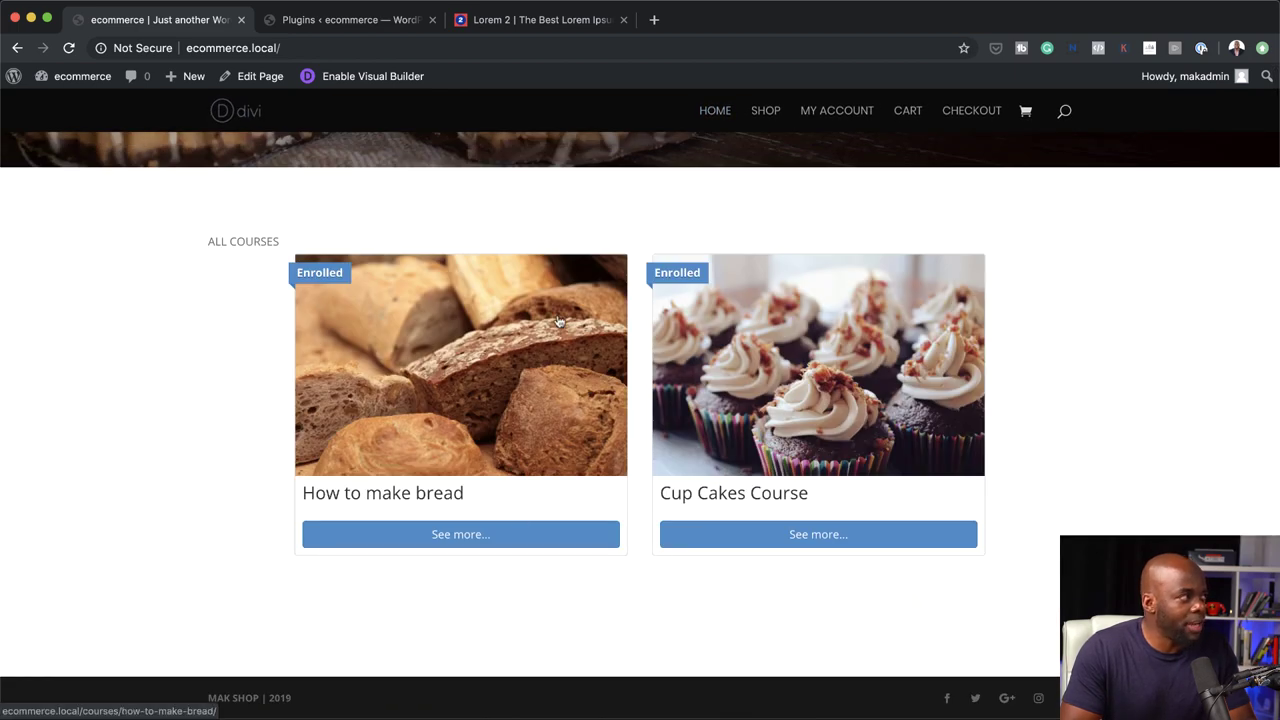
pyautogui.click(507, 541)
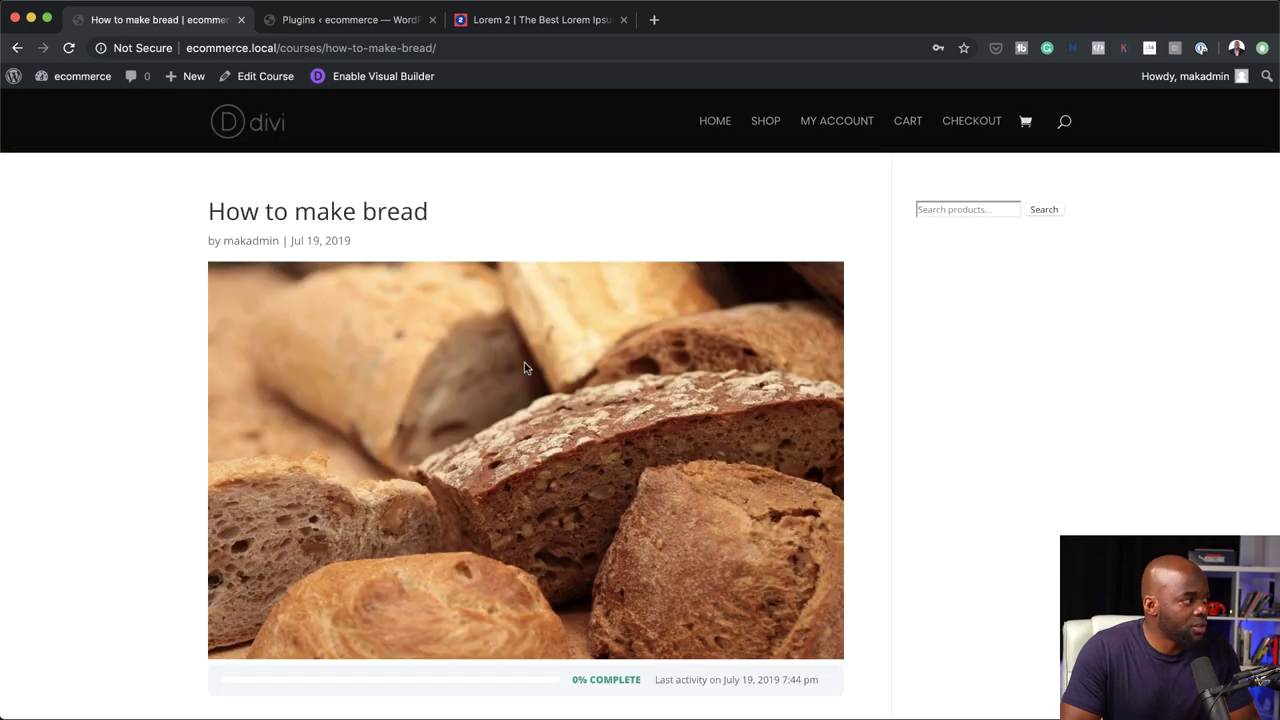
pyautogui.scroll(-5, 514, 360)
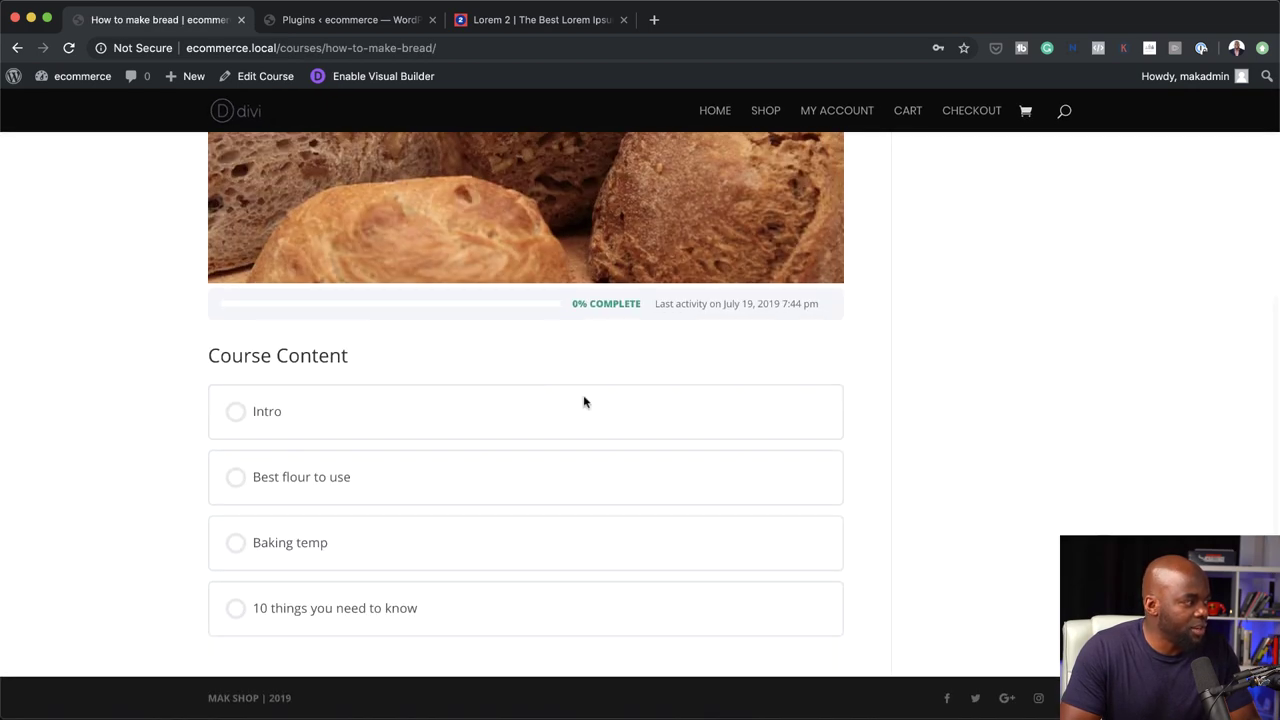
pyautogui.scroll(4, 700, 550)
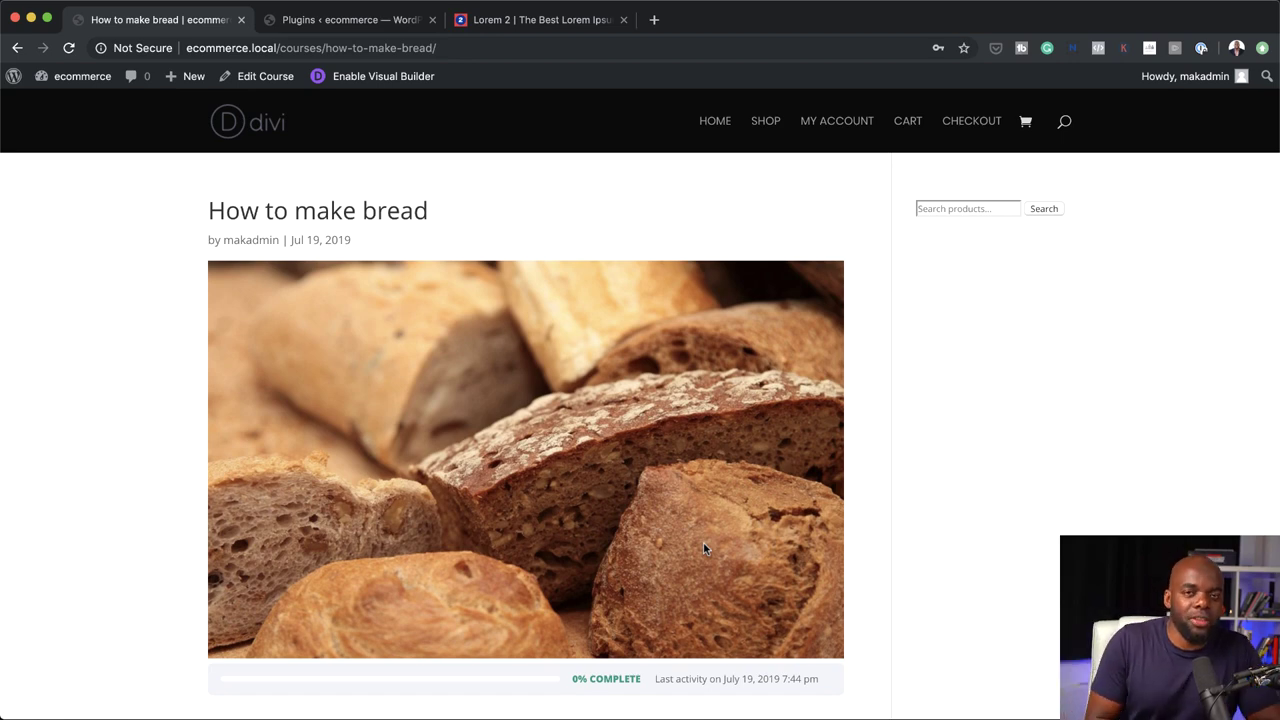
pyautogui.scroll(-4, 683, 531)
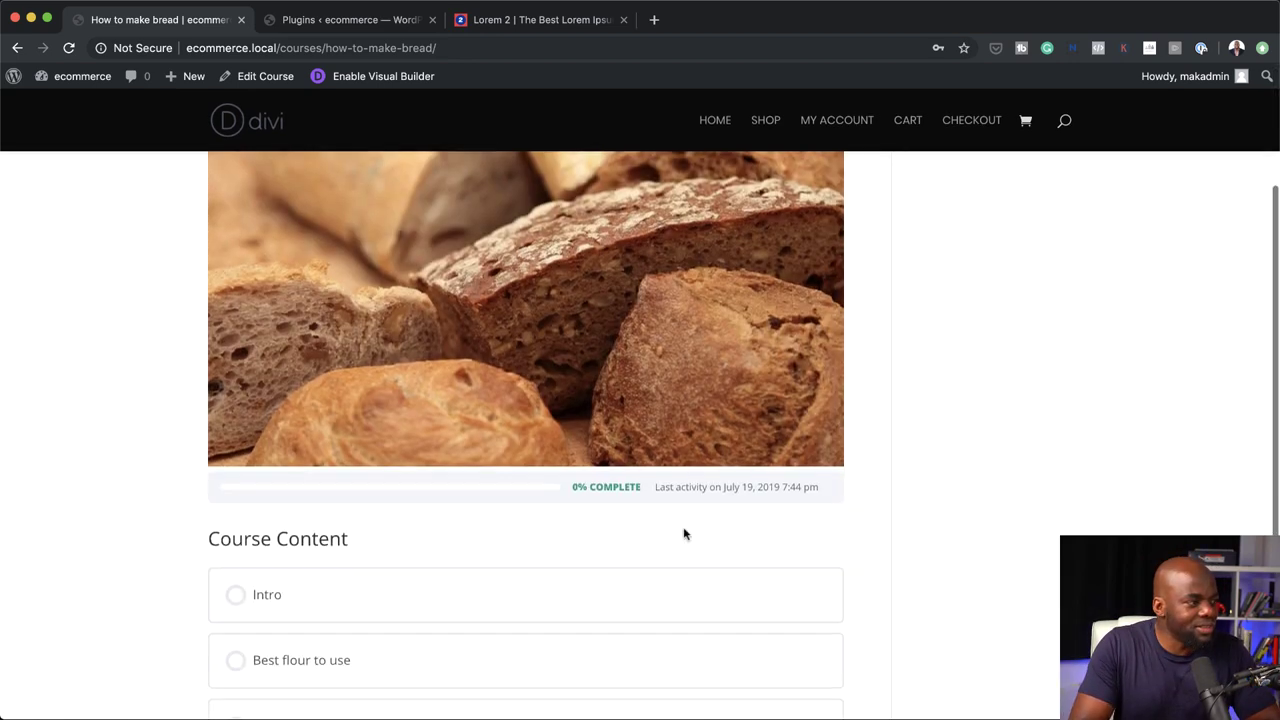
pyautogui.scroll(4, 683, 531)
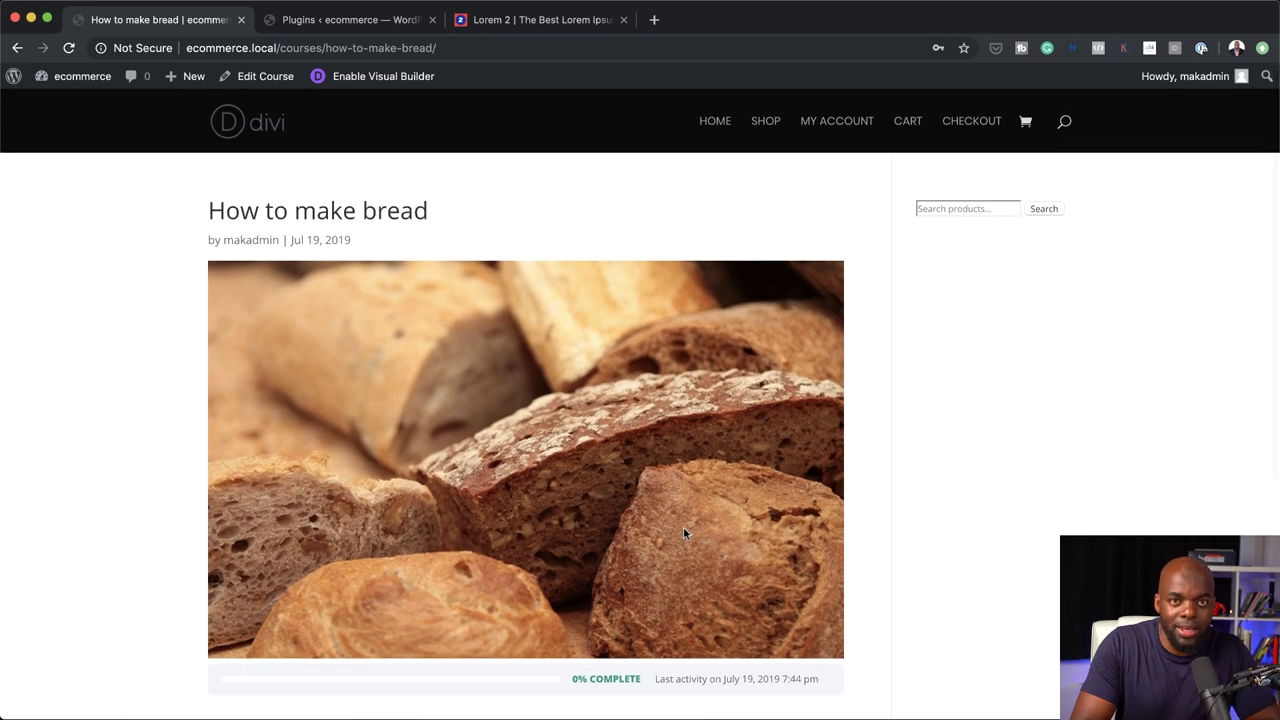
pyautogui.click(18, 48)
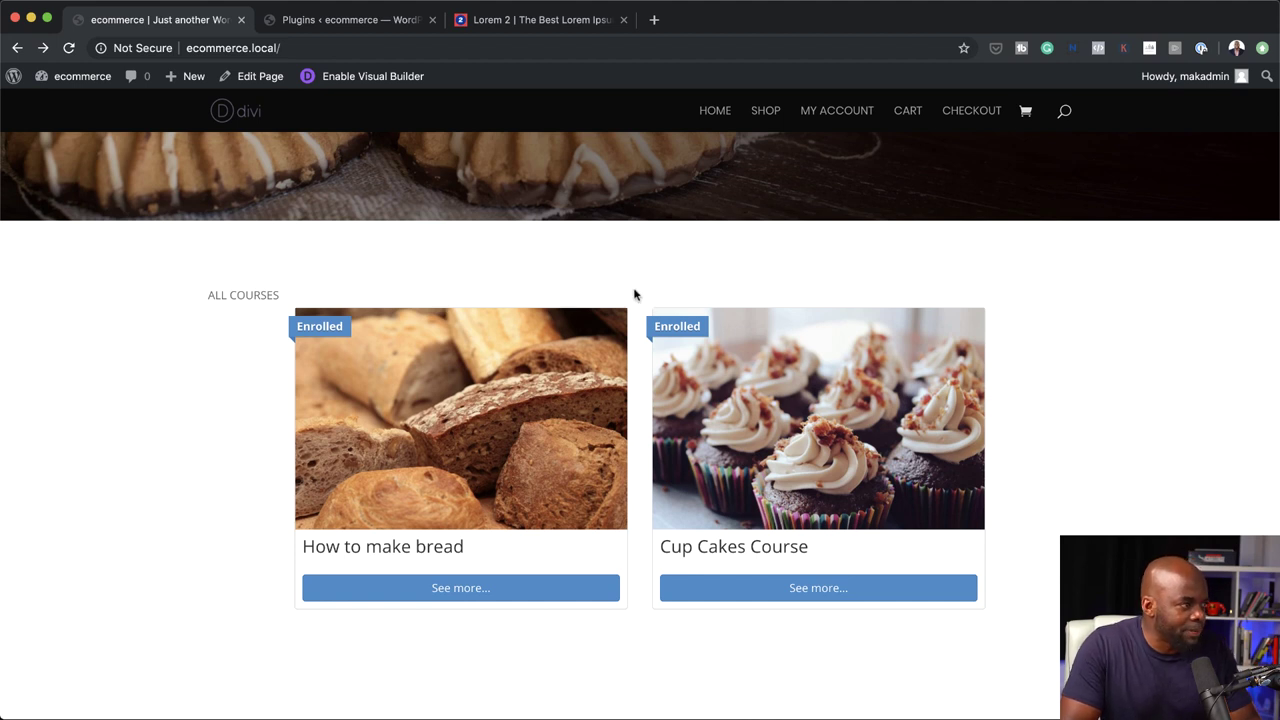
# Step: Re-enable the Visual Builder, center the ALL COURSES heading text and apply the uppercase font style
pyautogui.click(355, 78)
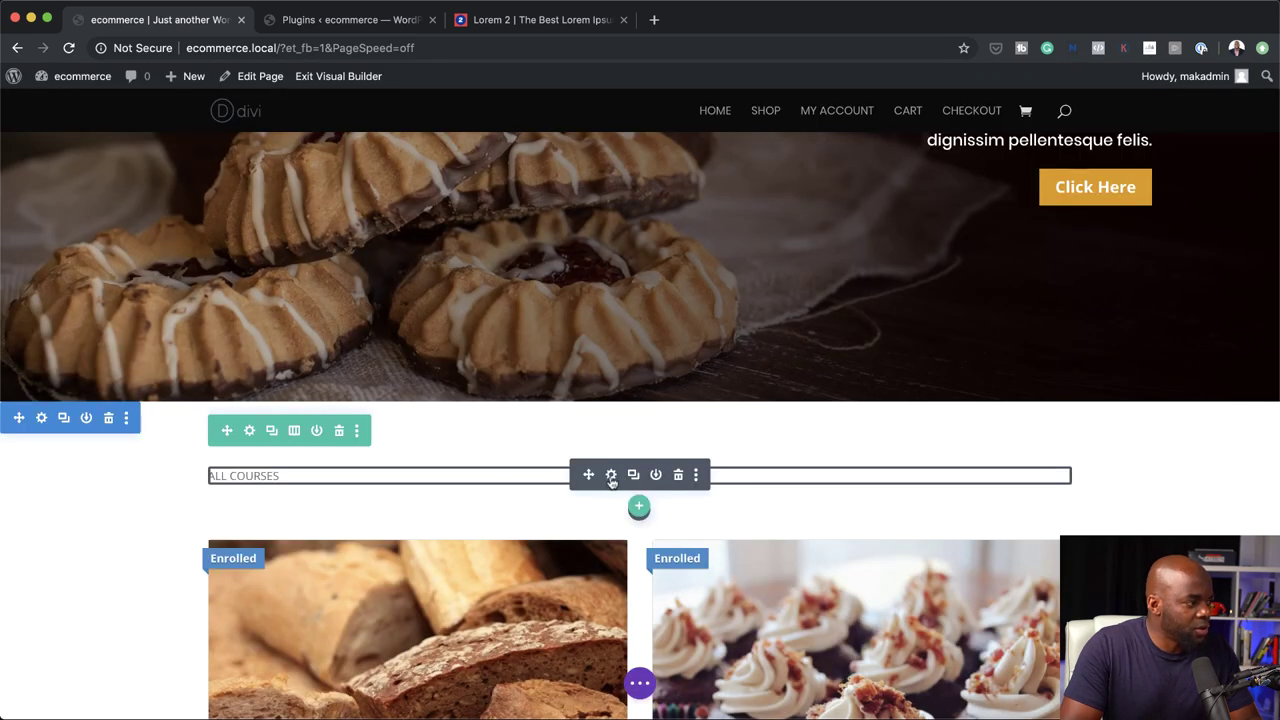
pyautogui.click(611, 476)
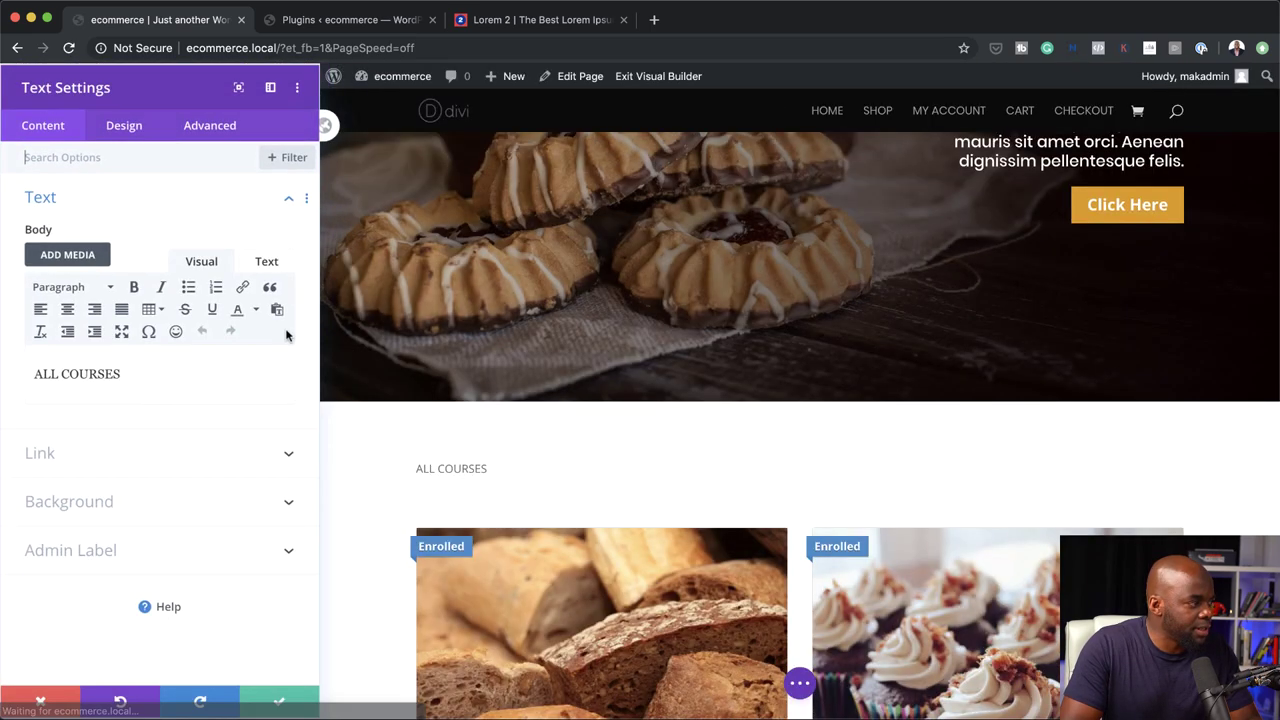
pyautogui.click(128, 124)
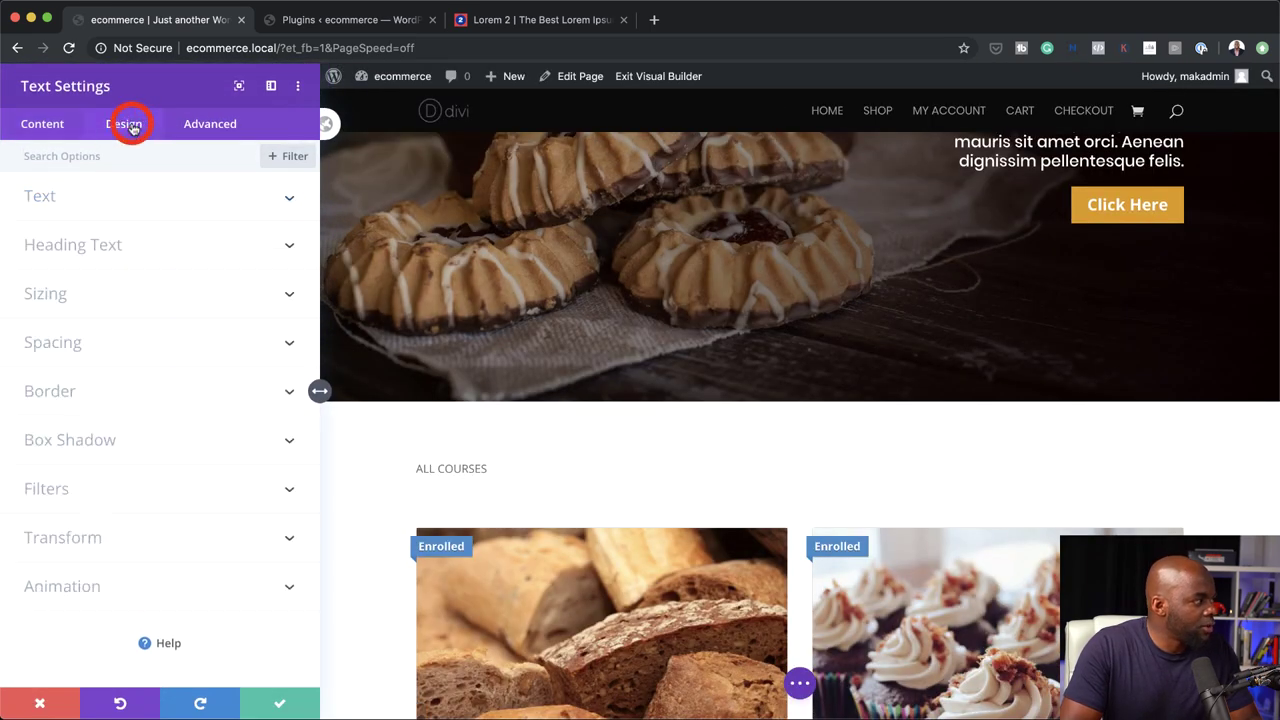
pyautogui.click(106, 196)
pyautogui.click(124, 487)
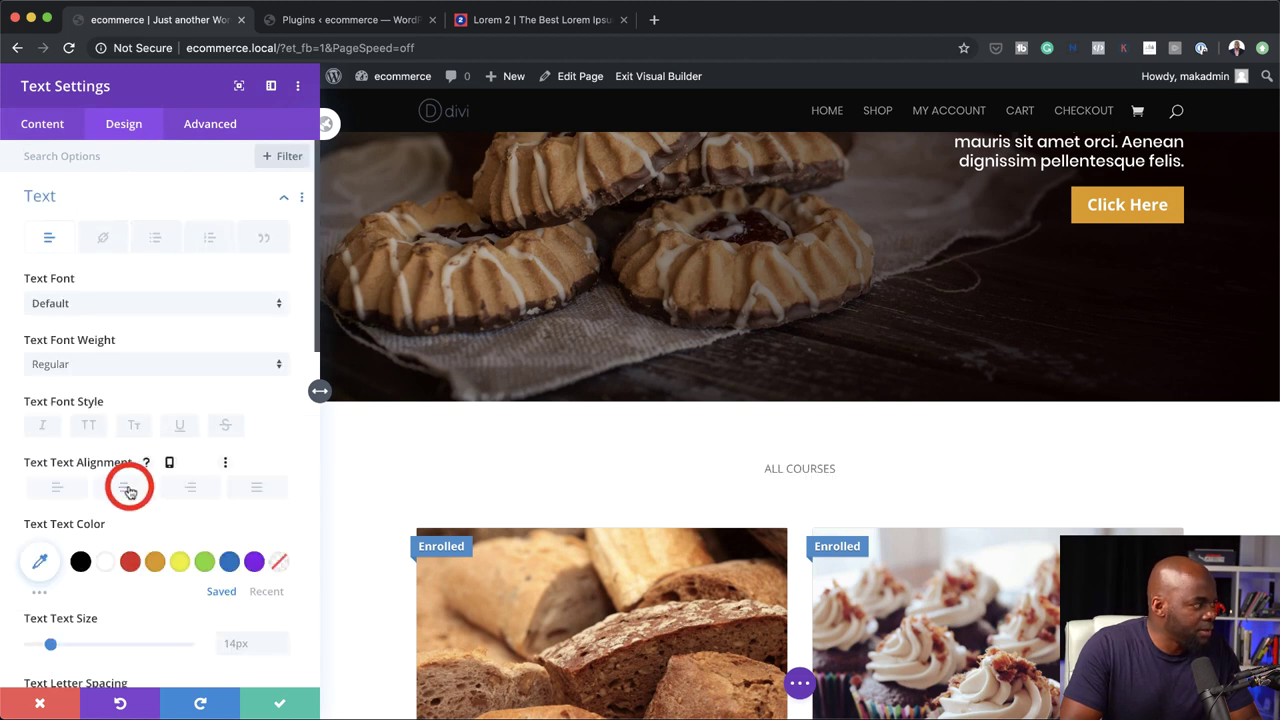
pyautogui.click(90, 428)
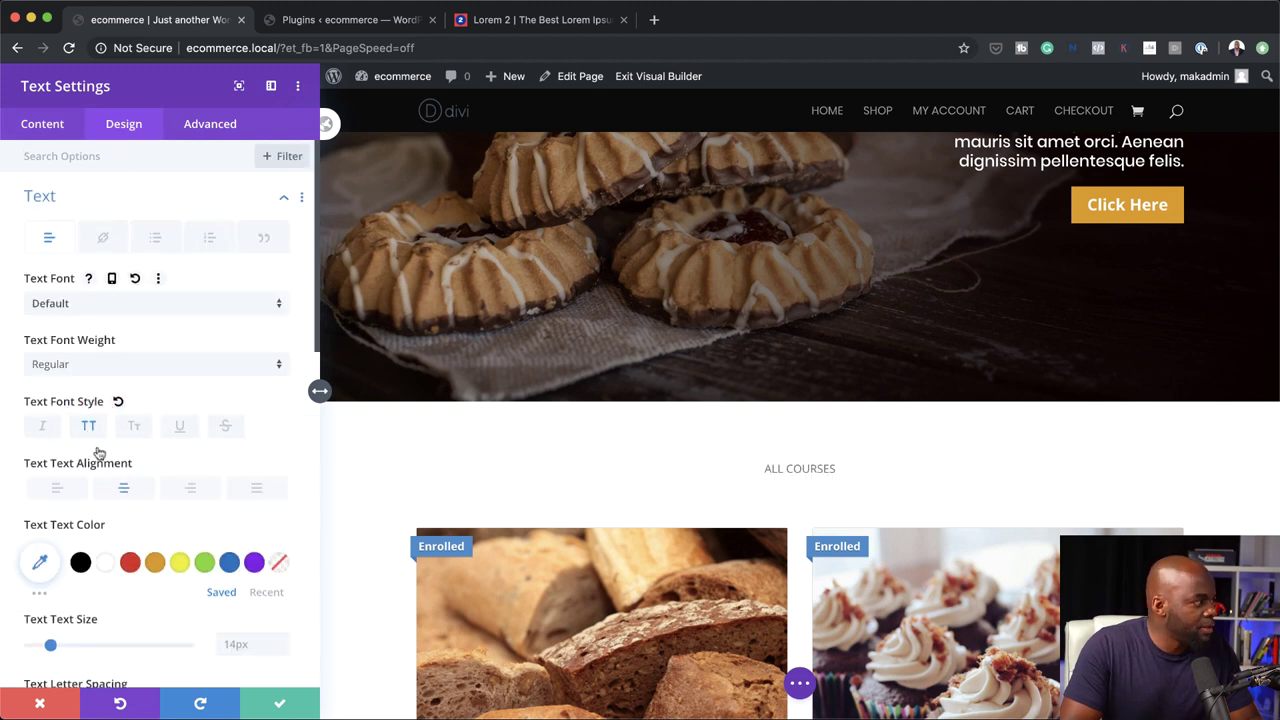
# Step: Set the ALL COURSES text to the Poppins font at 22px with 3px letter spacing, and save the module
pyautogui.moveTo(50, 645); pyautogui.dragTo(63, 645)
pyautogui.click(103, 300)
pyautogui.click(105, 218)
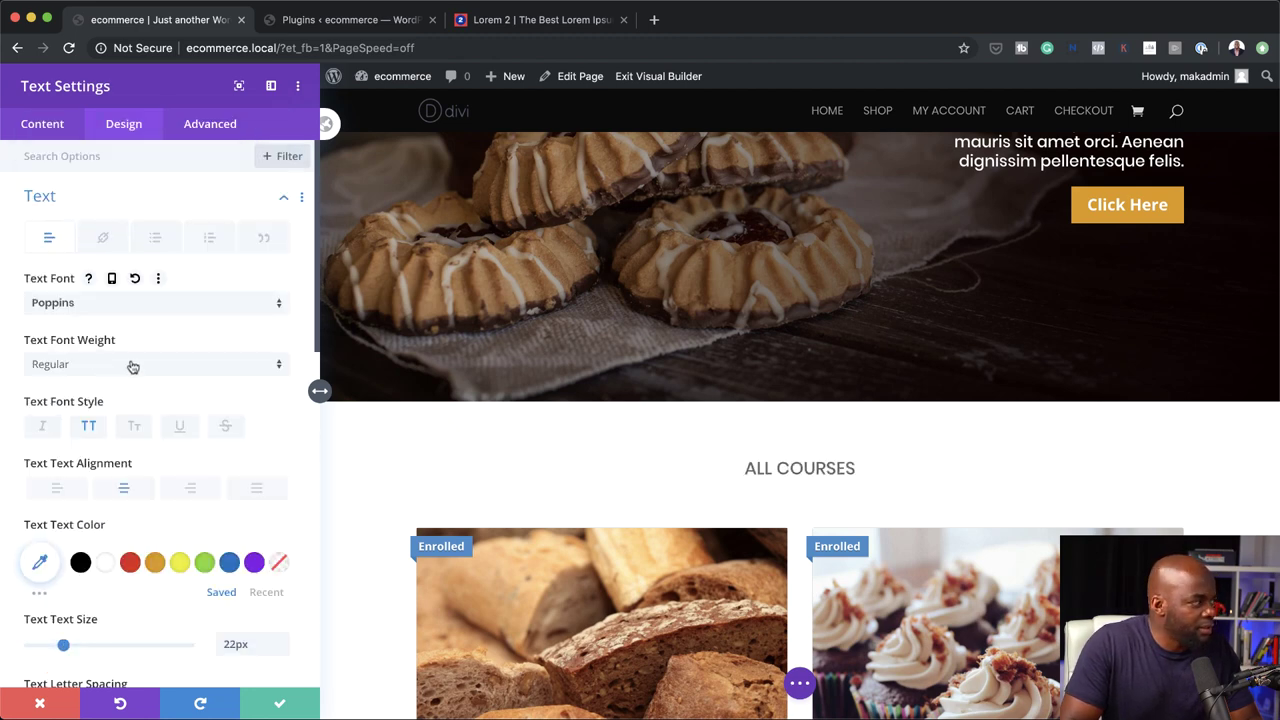
pyautogui.scroll(-5, 243, 571)
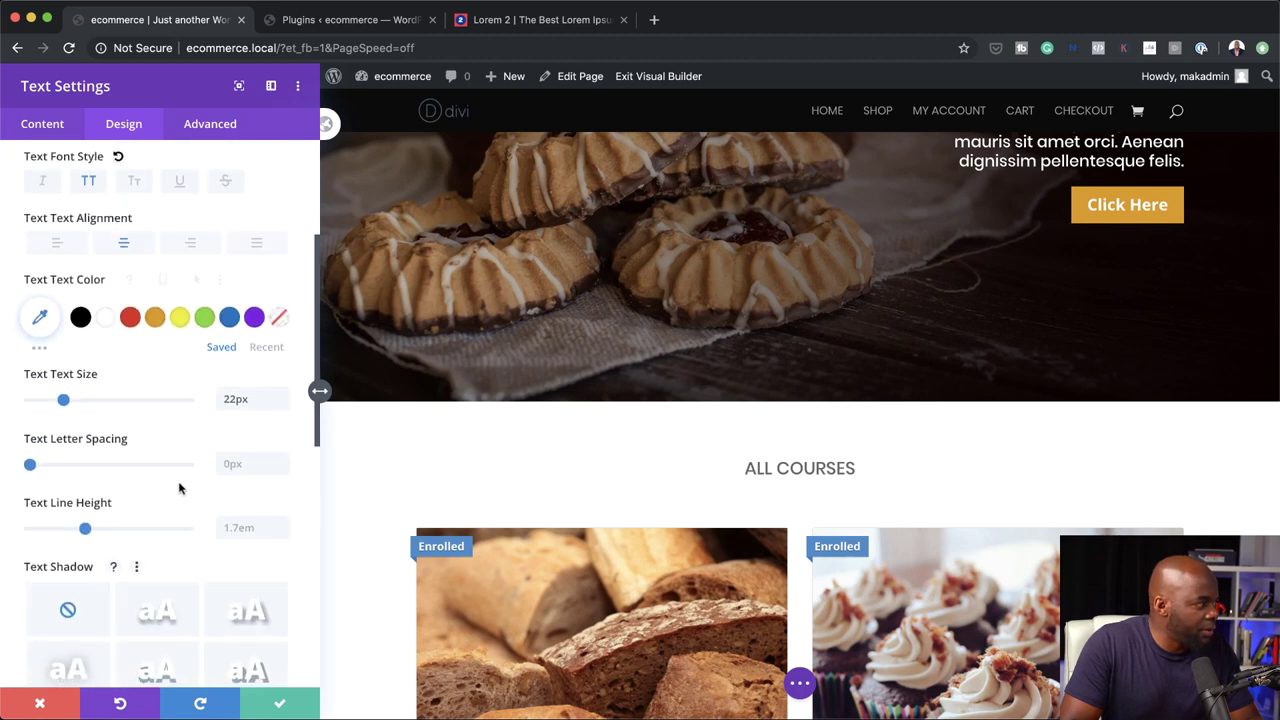
pyautogui.moveTo(30, 464); pyautogui.dragTo(34, 467)
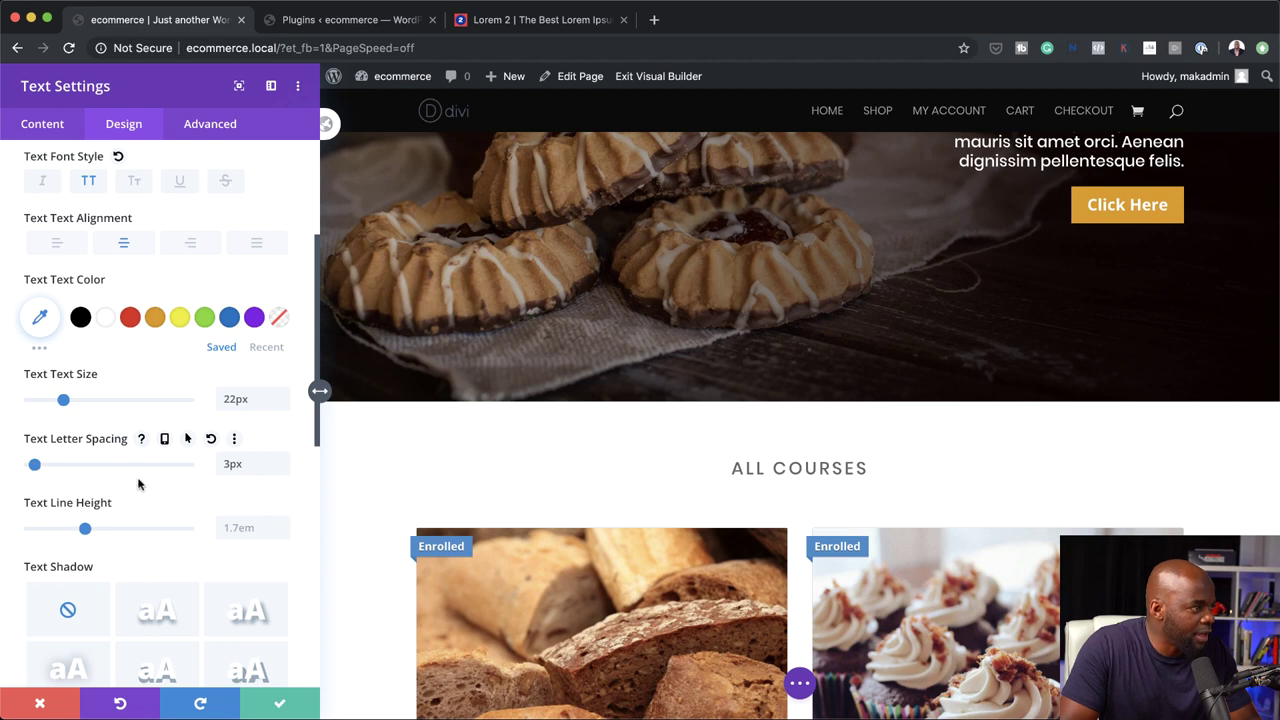
pyautogui.click(284, 705)
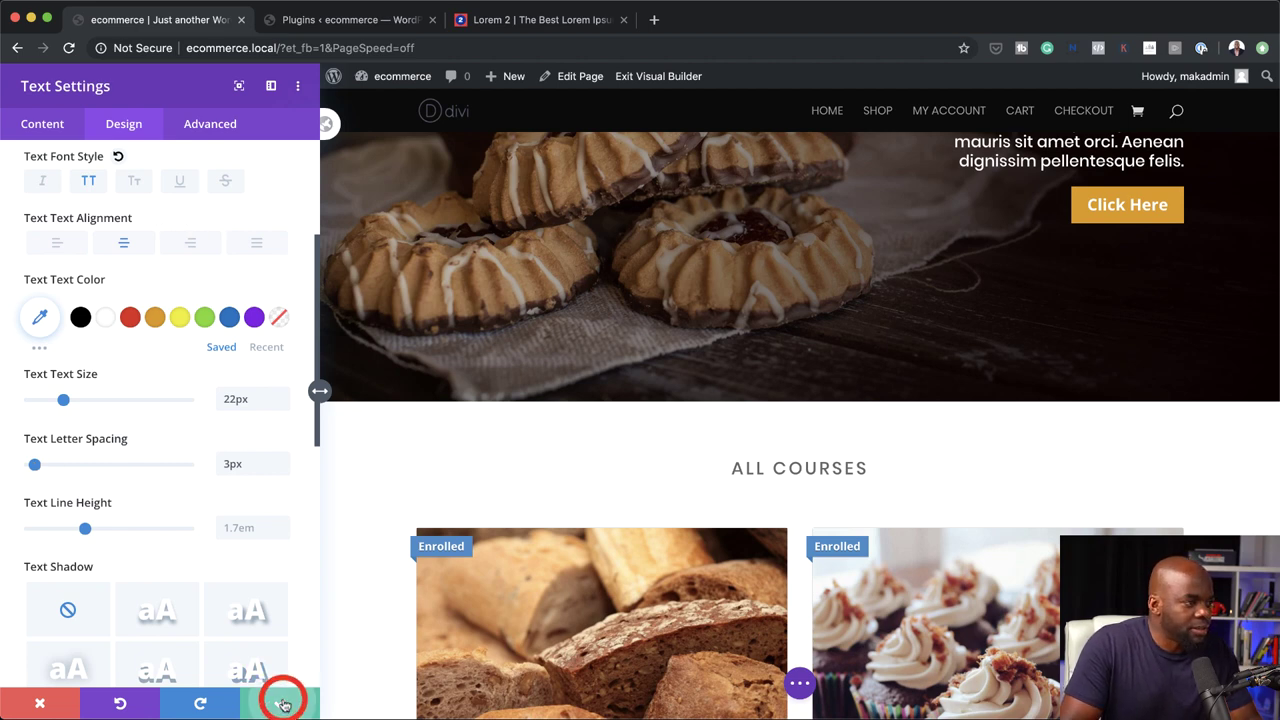
# Step: Insert a Divider module beneath the ALL COURSES heading and set its line color to red
pyautogui.hotkey('ctrl', 'space')
pyautogui.write('div')
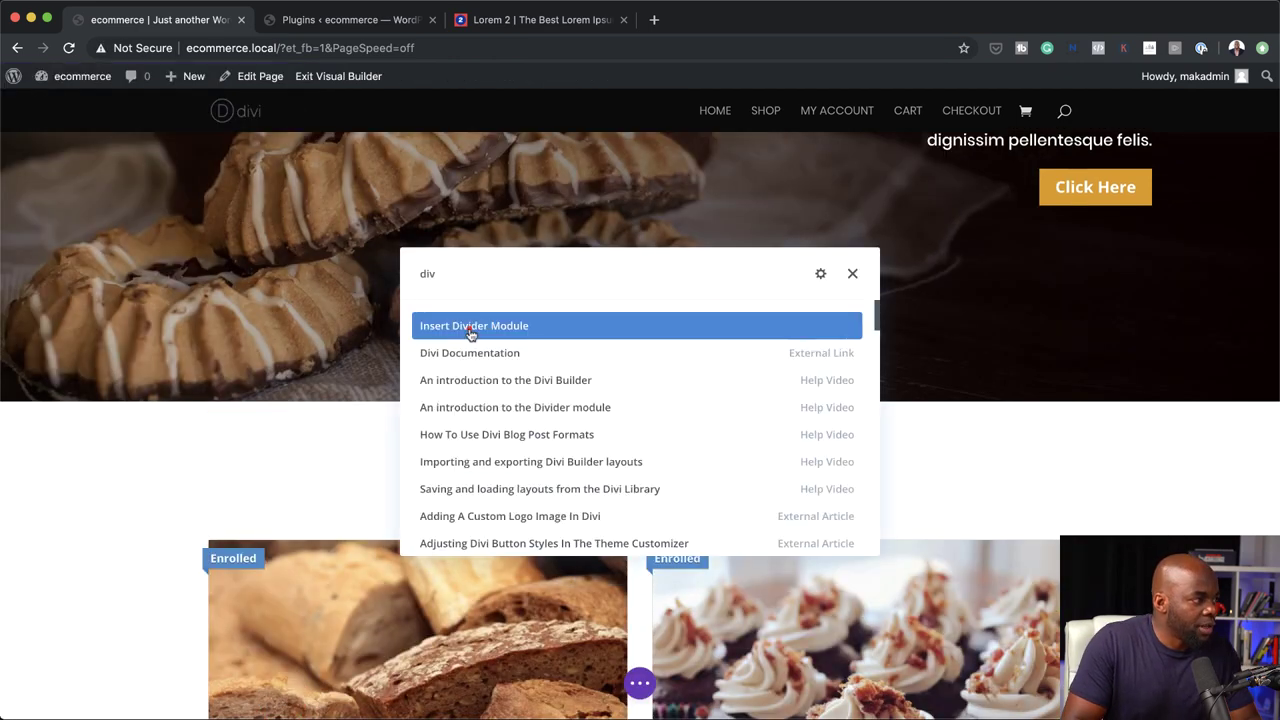
pyautogui.click(470, 330)
pyautogui.click(634, 492)
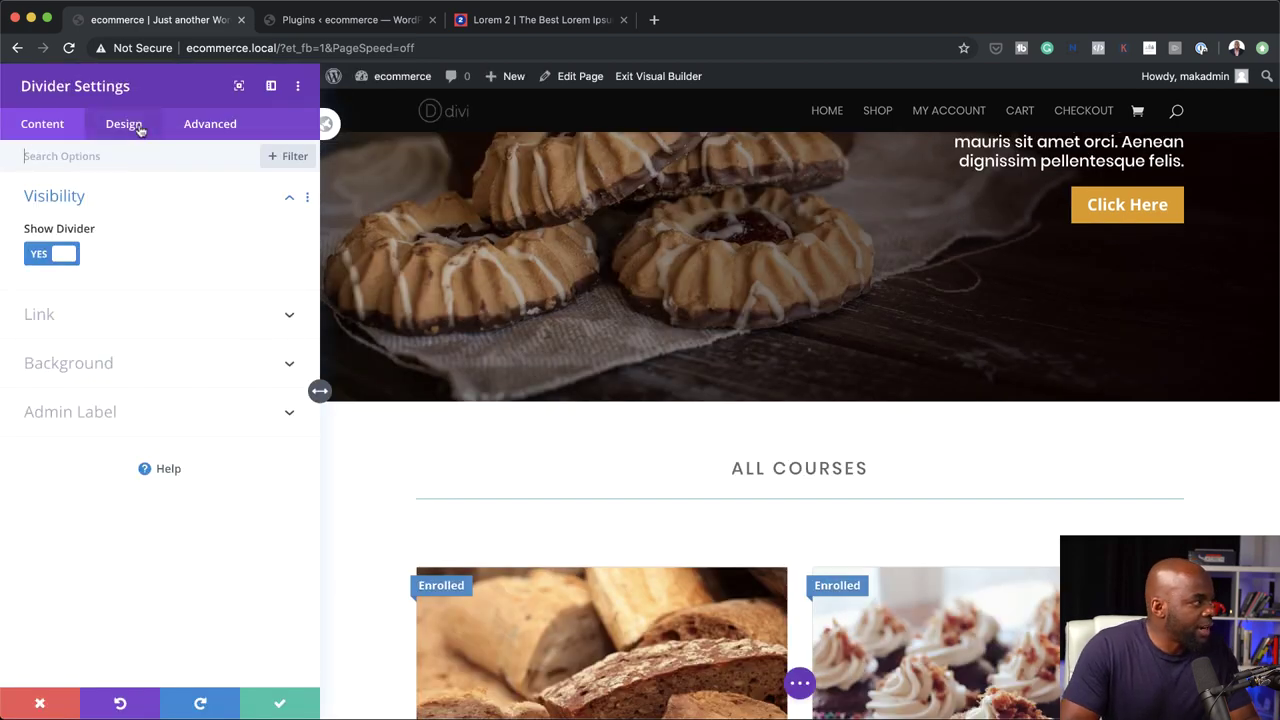
pyautogui.click(124, 124)
pyautogui.click(90, 195)
pyautogui.click(130, 267)
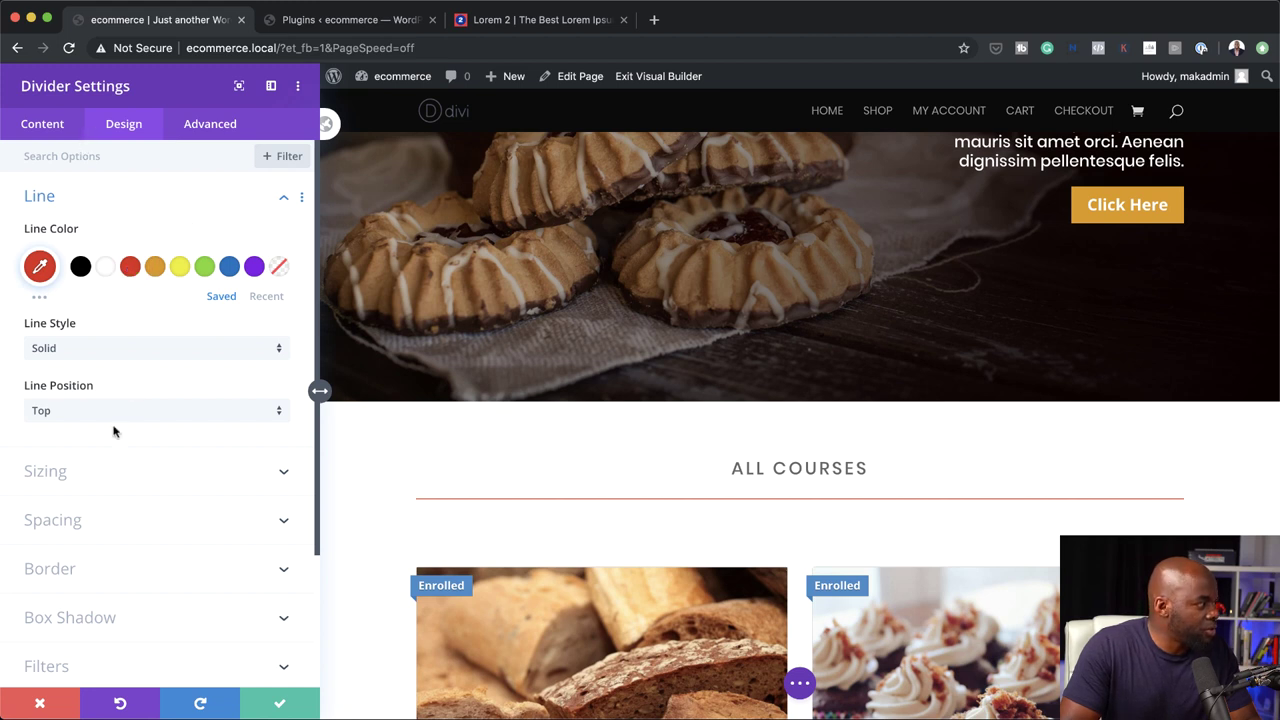
# Step: Size the divider to 3px weight and 9% width, center-align it, and save the module
pyautogui.click(97, 473)
pyautogui.moveTo(35, 225); pyautogui.dragTo(35, 224)
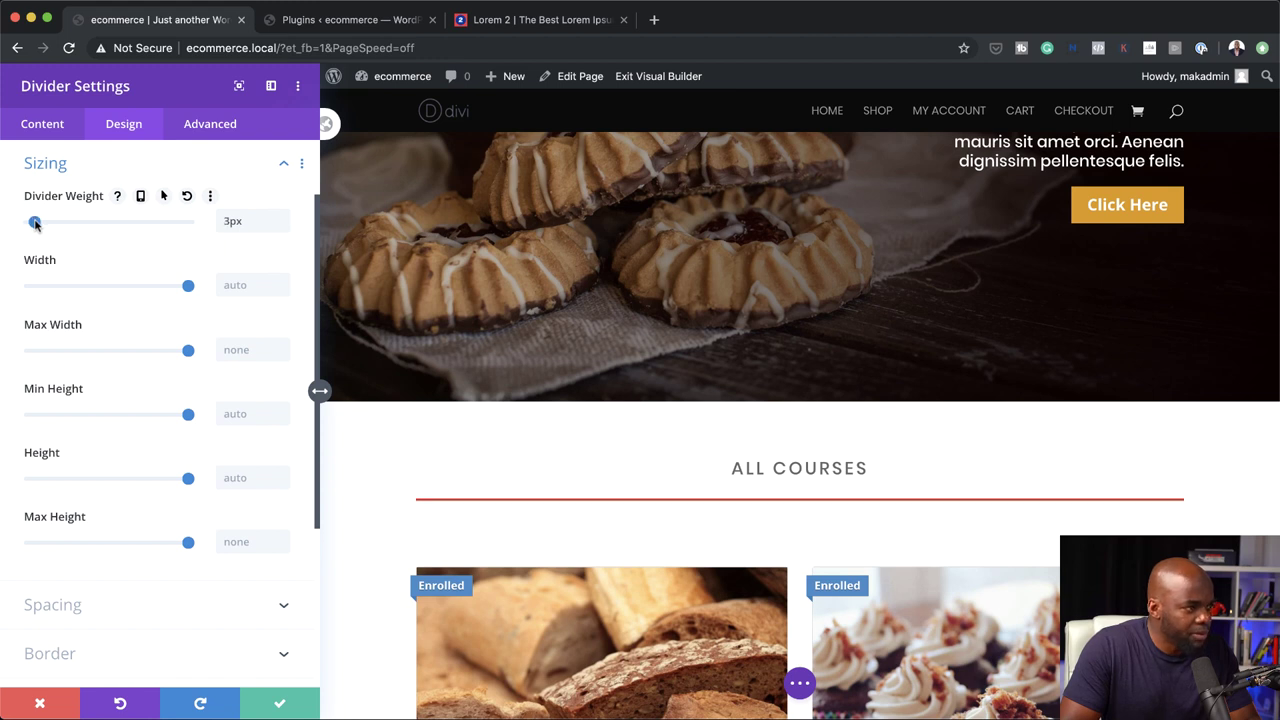
pyautogui.moveTo(187, 286); pyautogui.dragTo(49, 287)
pyautogui.click(158, 414)
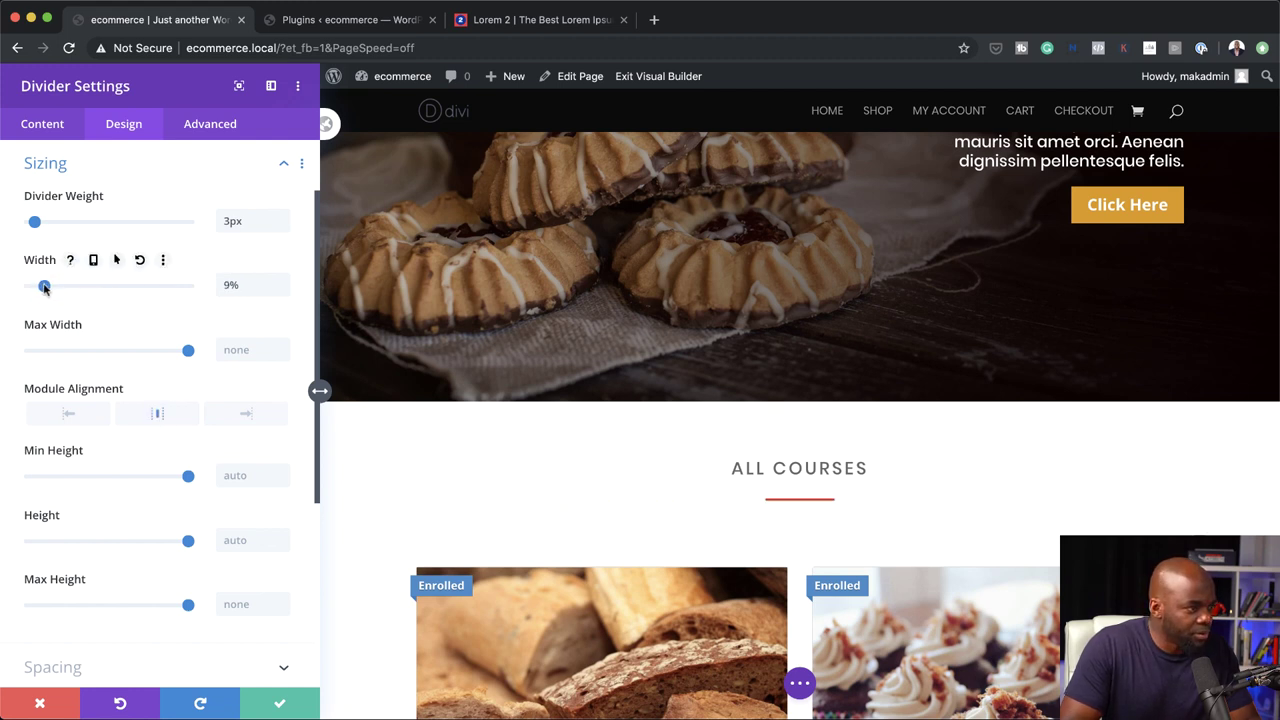
pyautogui.click(282, 705)
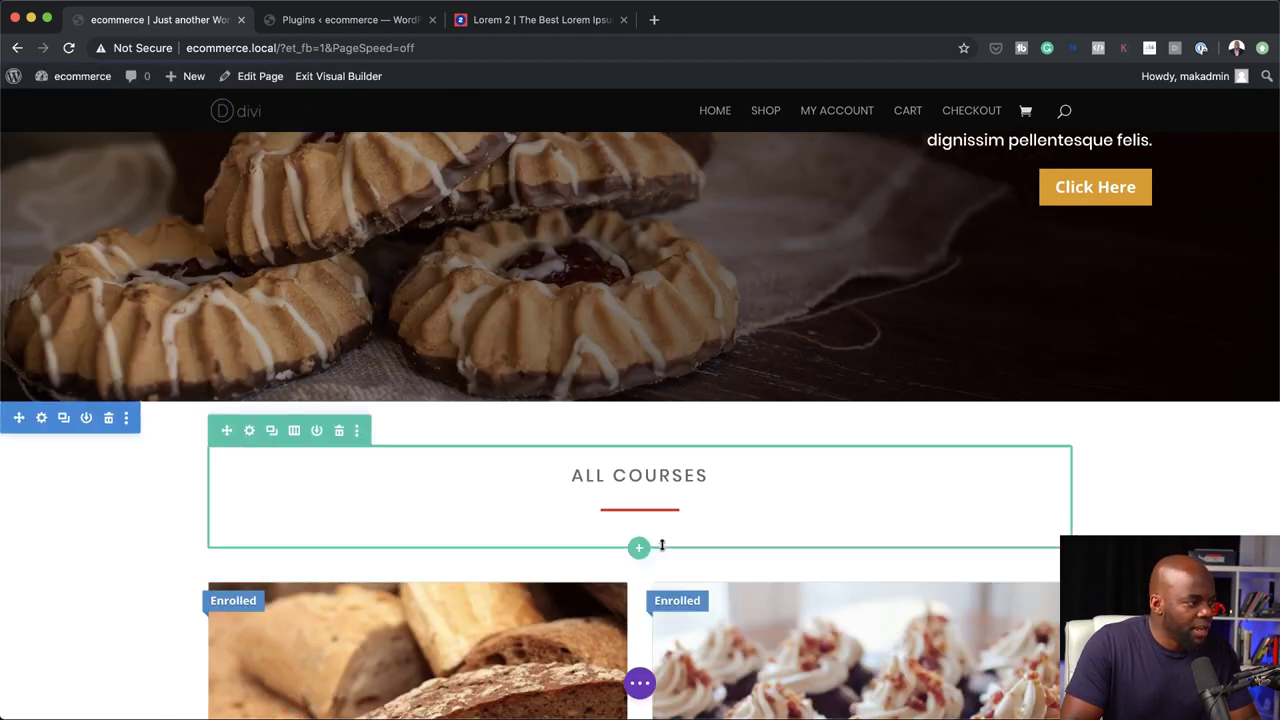
# Step: Reduce the spacing between the divider and the course grid, and increase the spacing above the ALL COURSES row
pyautogui.moveTo(694, 542); pyautogui.dragTo(694, 528)
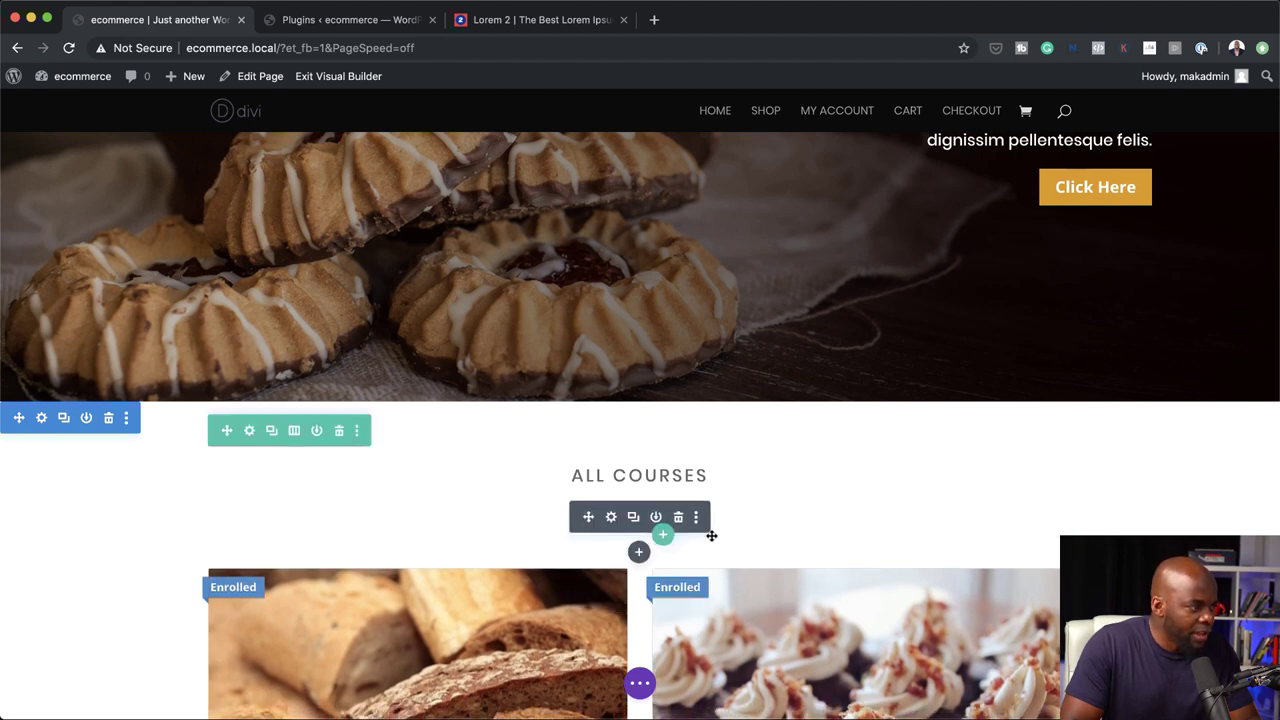
pyautogui.moveTo(742, 538); pyautogui.dragTo(743, 517)
pyautogui.moveTo(597, 428); pyautogui.dragTo(602, 469)
pyautogui.scroll(-5, 1080, 346)
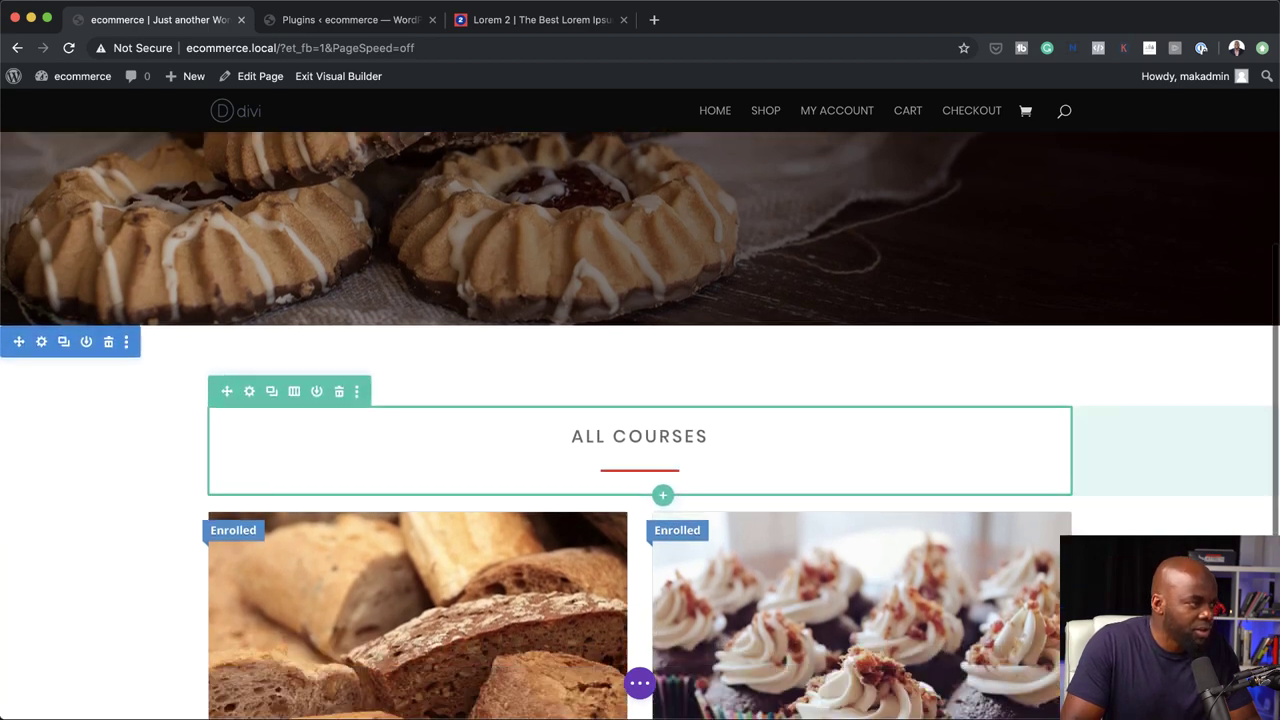
pyautogui.scroll(-2, 1060, 380)
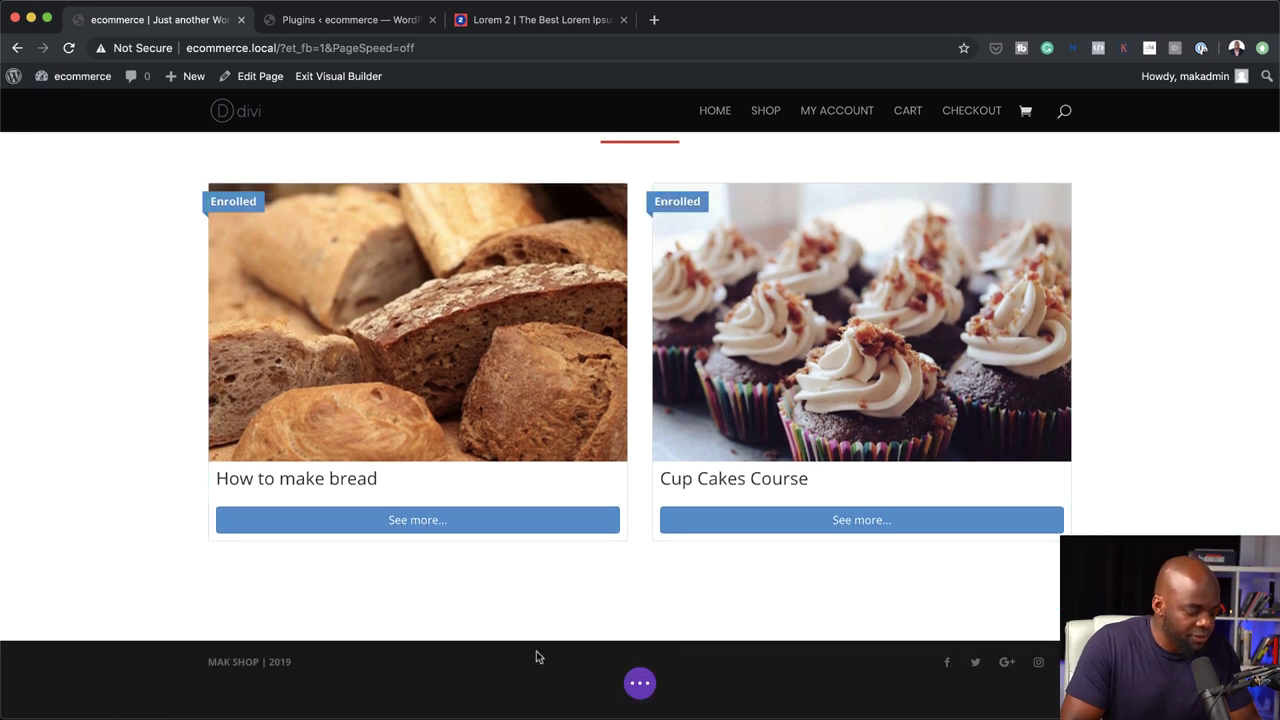
# Step: Install and activate the WooCommerce for LearnDash add-on from the LearnDash add-ons page in the WordPress admin
pyautogui.scroll(10, 854, 508)
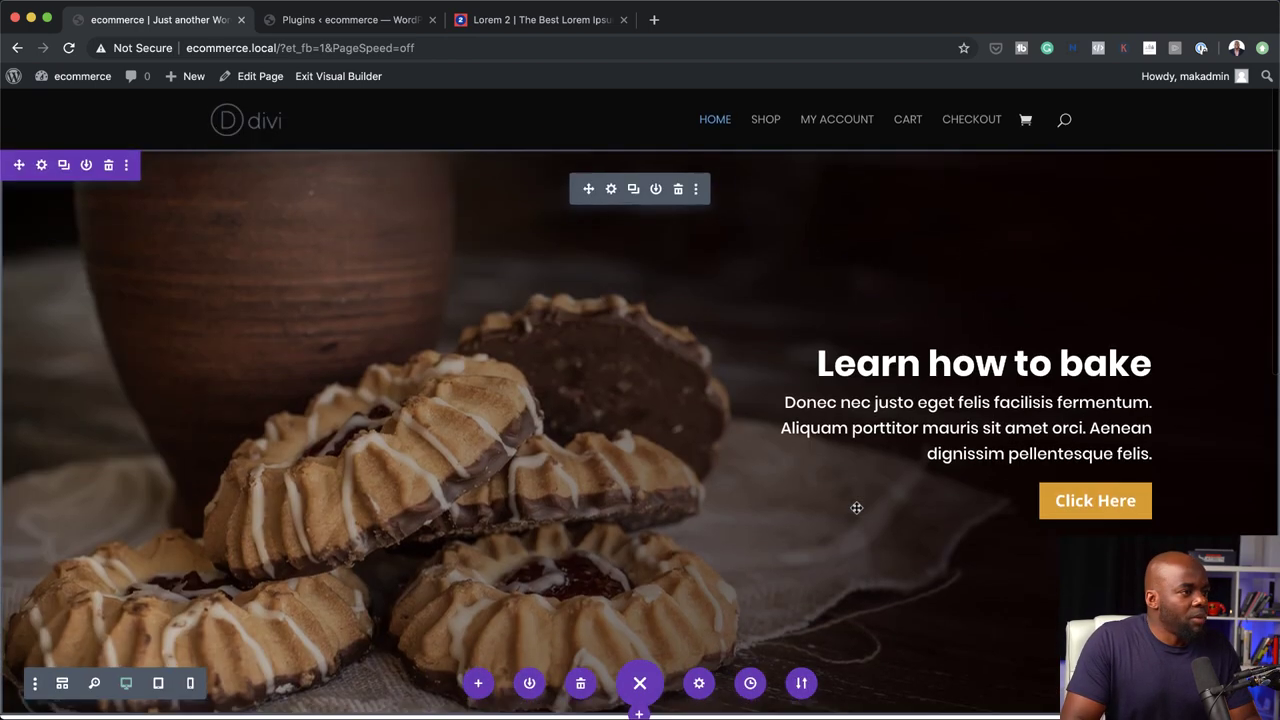
pyautogui.click(338, 20)
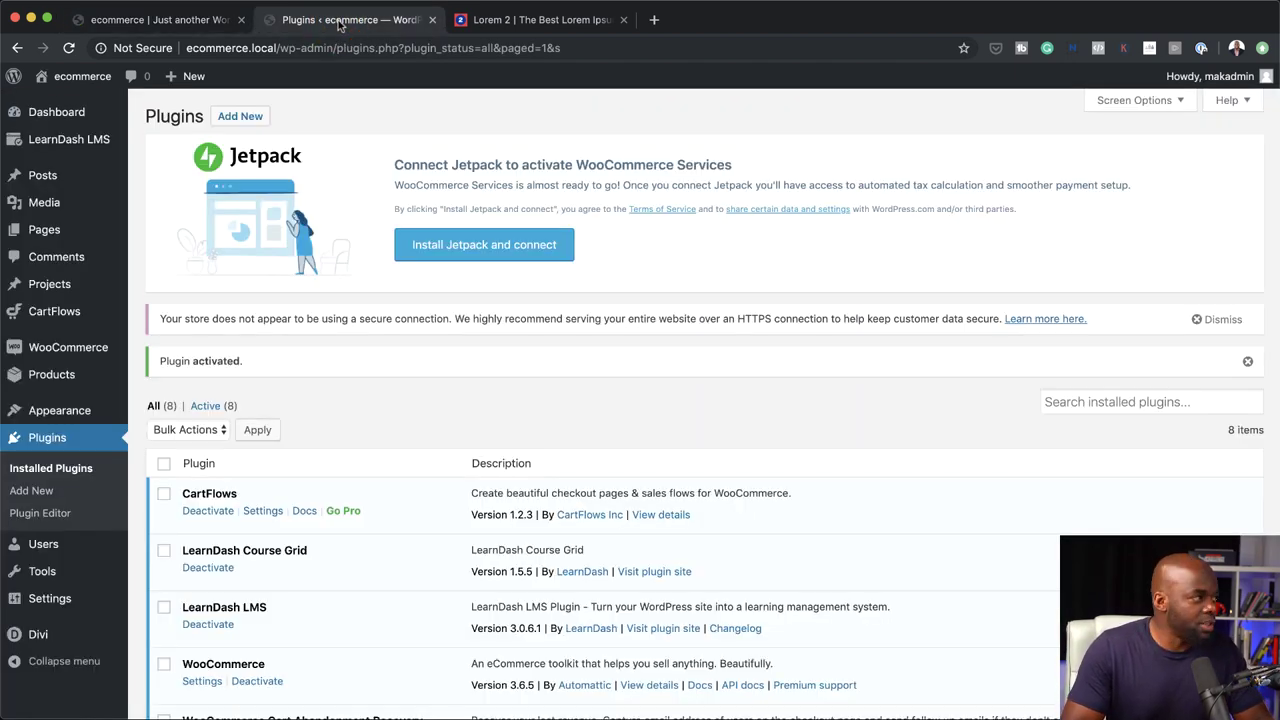
pyautogui.moveTo(76, 145)
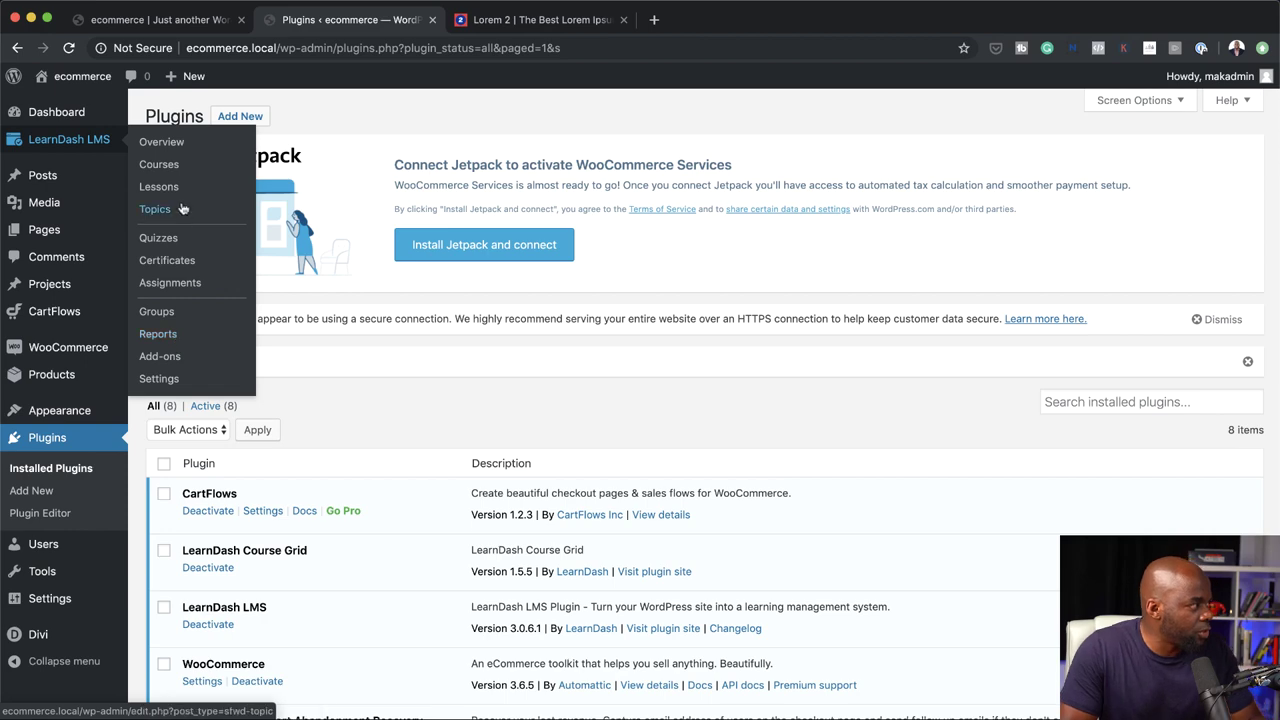
pyautogui.click(170, 378)
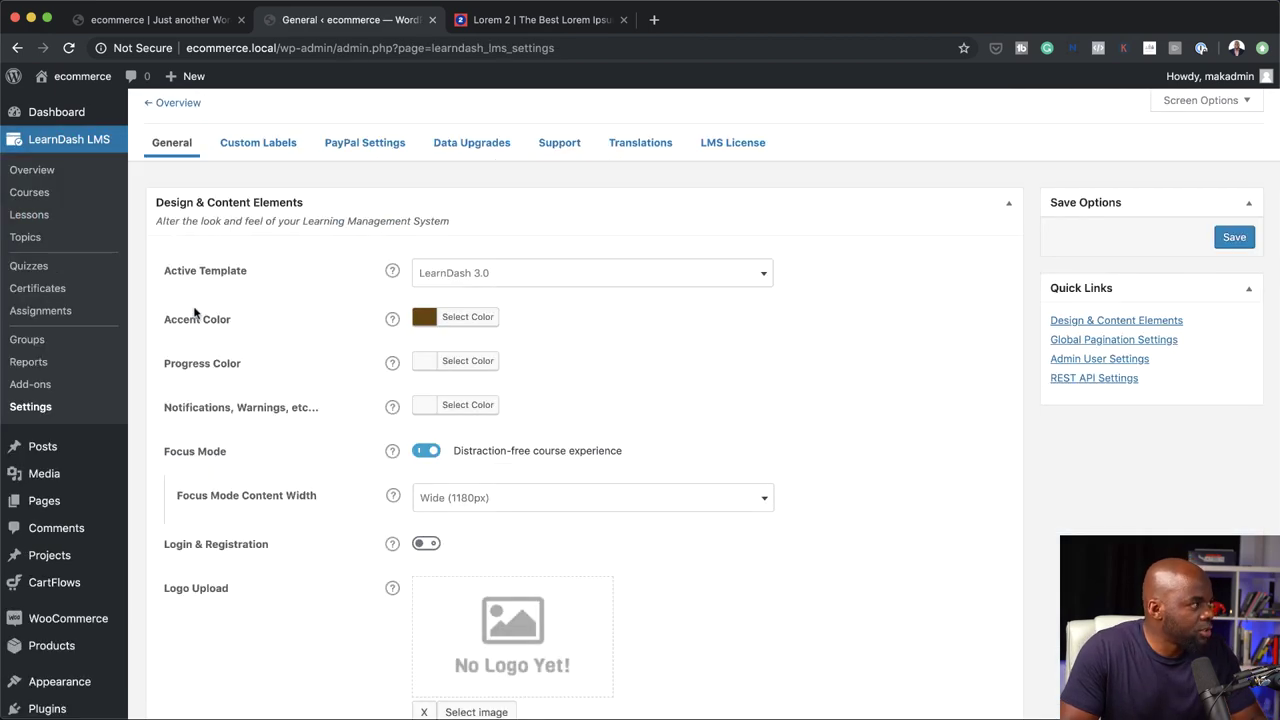
pyautogui.scroll(-5, 920, 437)
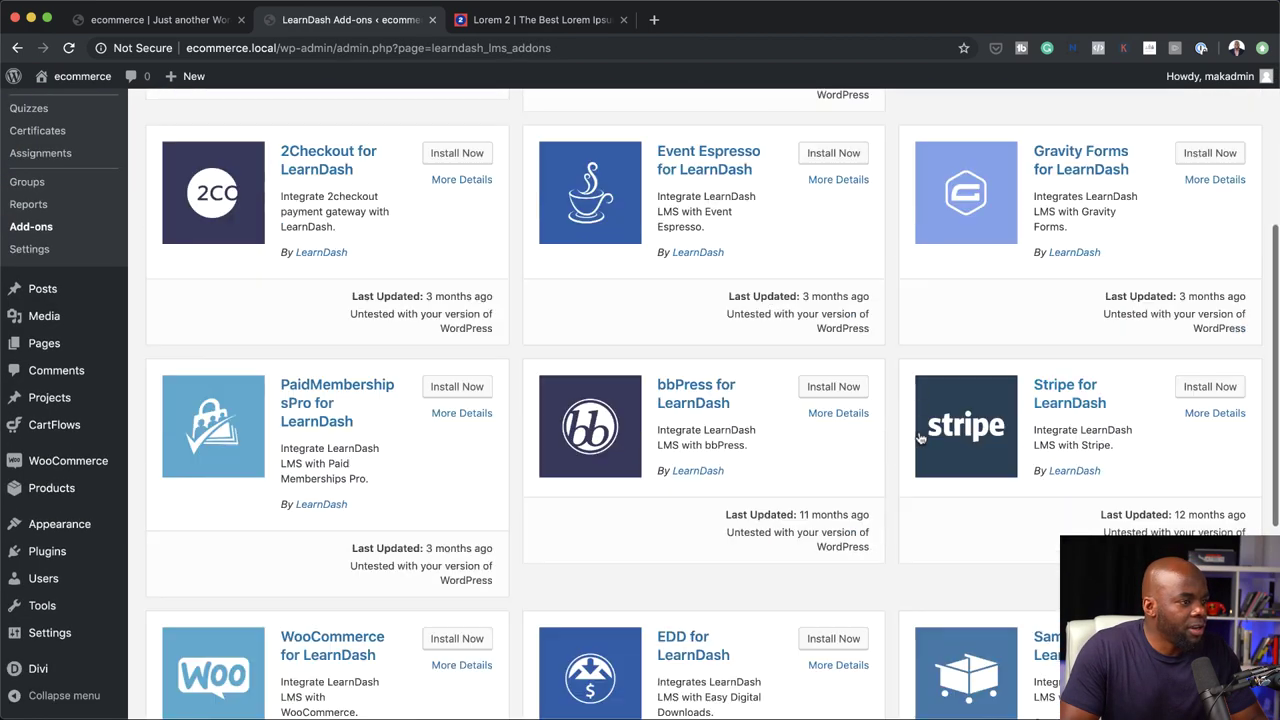
pyautogui.scroll(-1, 920, 437)
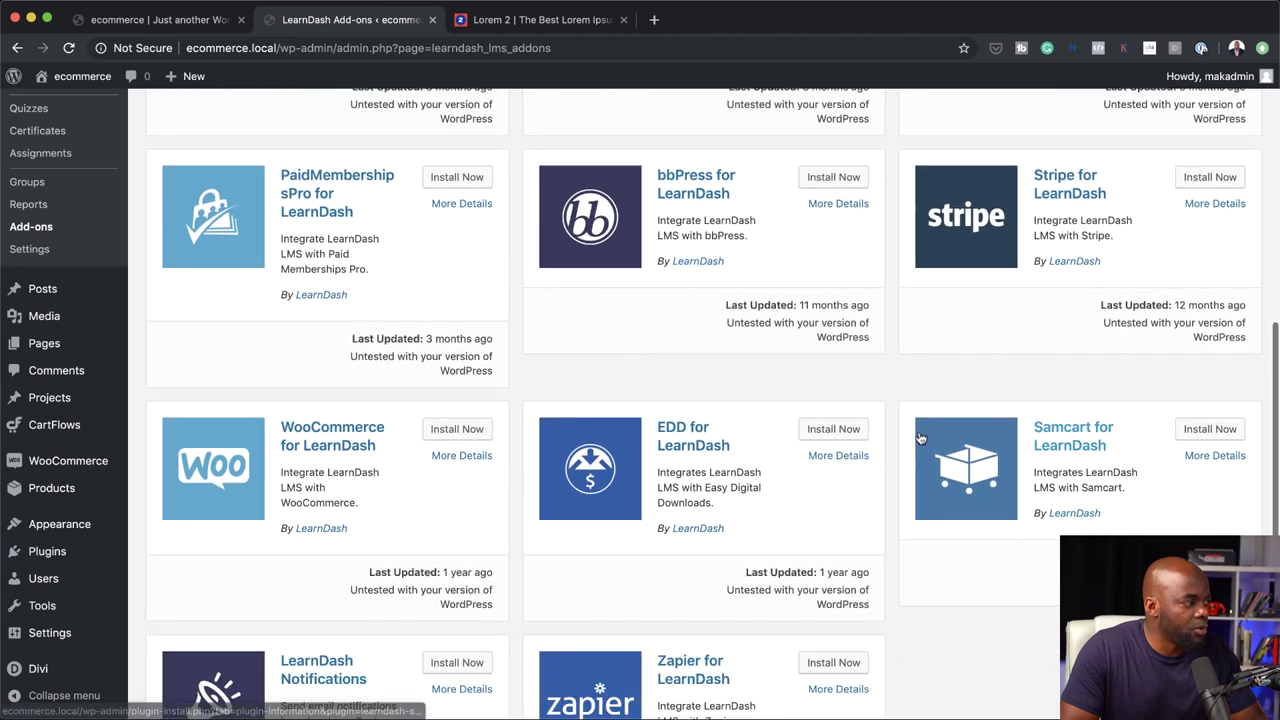
pyautogui.click(478, 430)
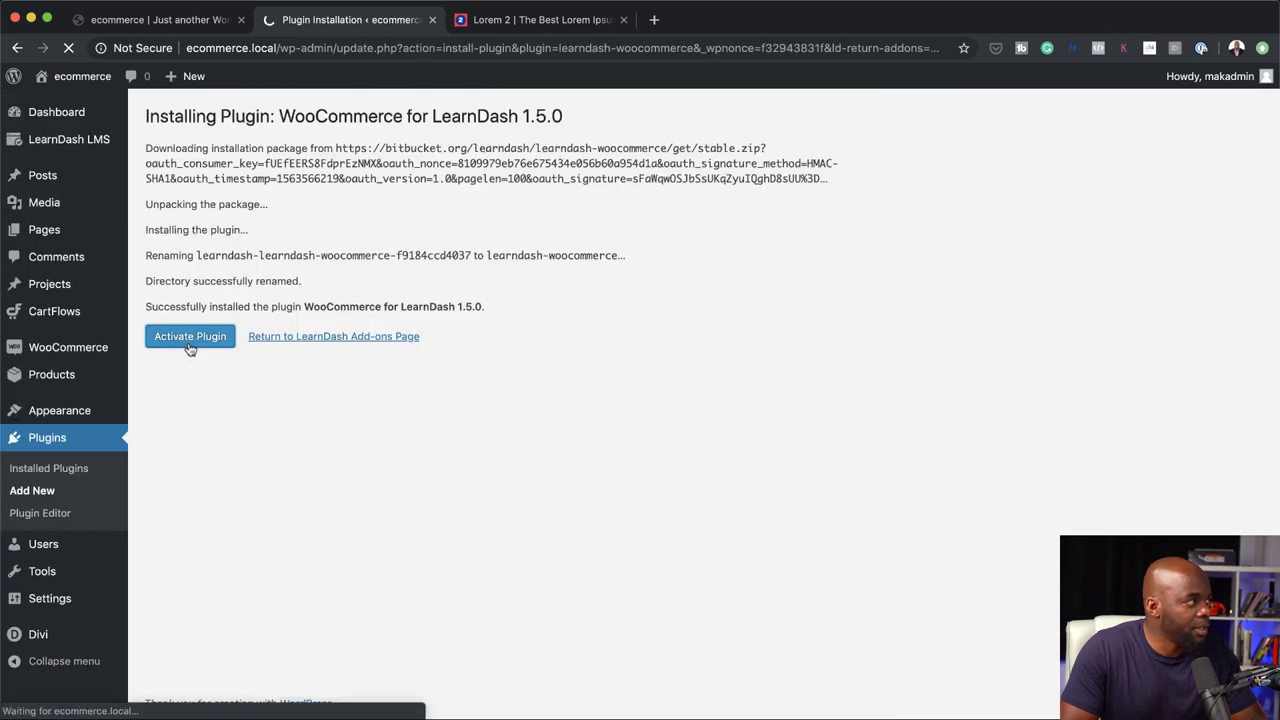
pyautogui.click(189, 334)
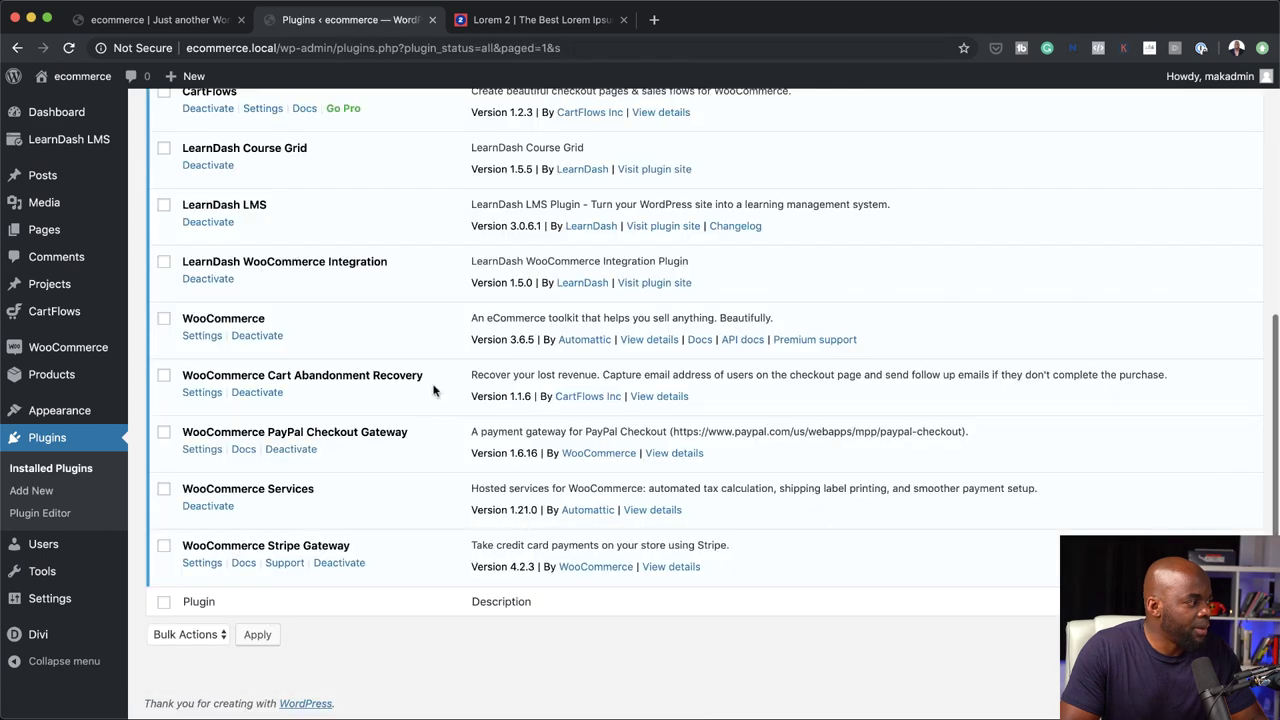
pyautogui.scroll(5, 433, 390)
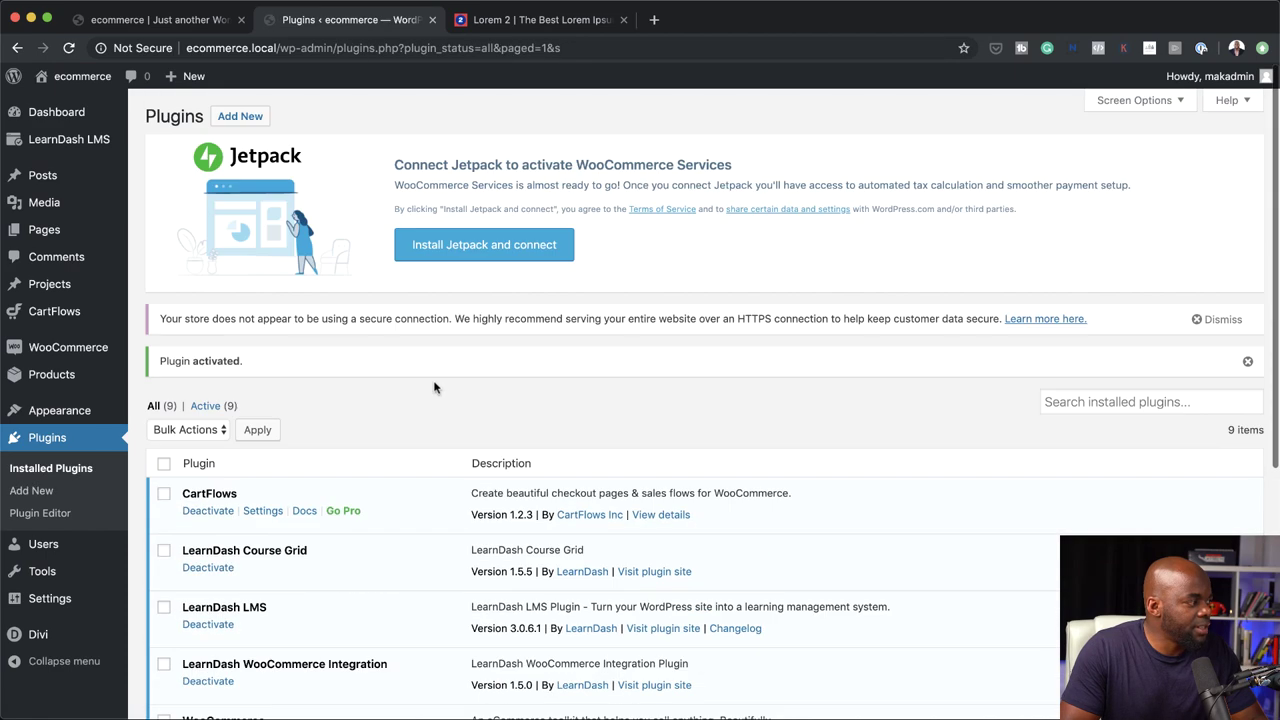
# Step: Add a new WooCommerce product named How to make bread, matching the first course title on the homepage
pyautogui.click(134, 20)
pyautogui.scroll(-5, 476, 459)
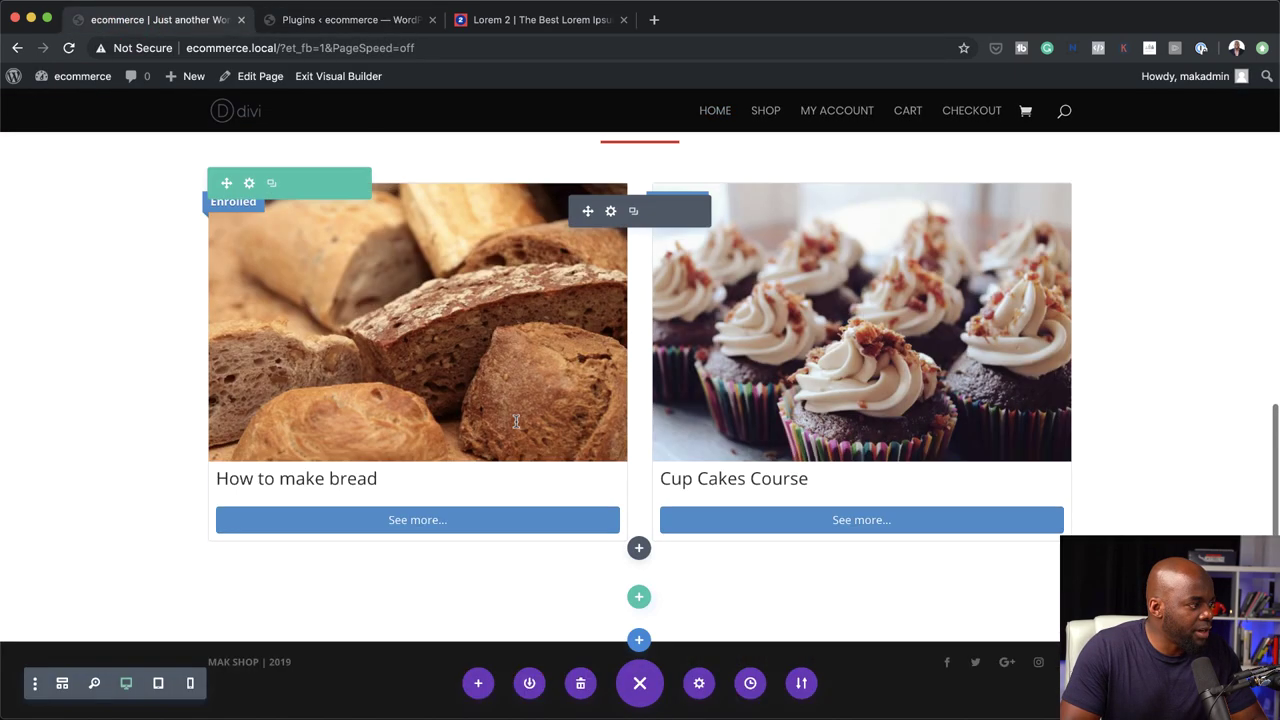
pyautogui.moveTo(388, 479); pyautogui.dragTo(252, 479)
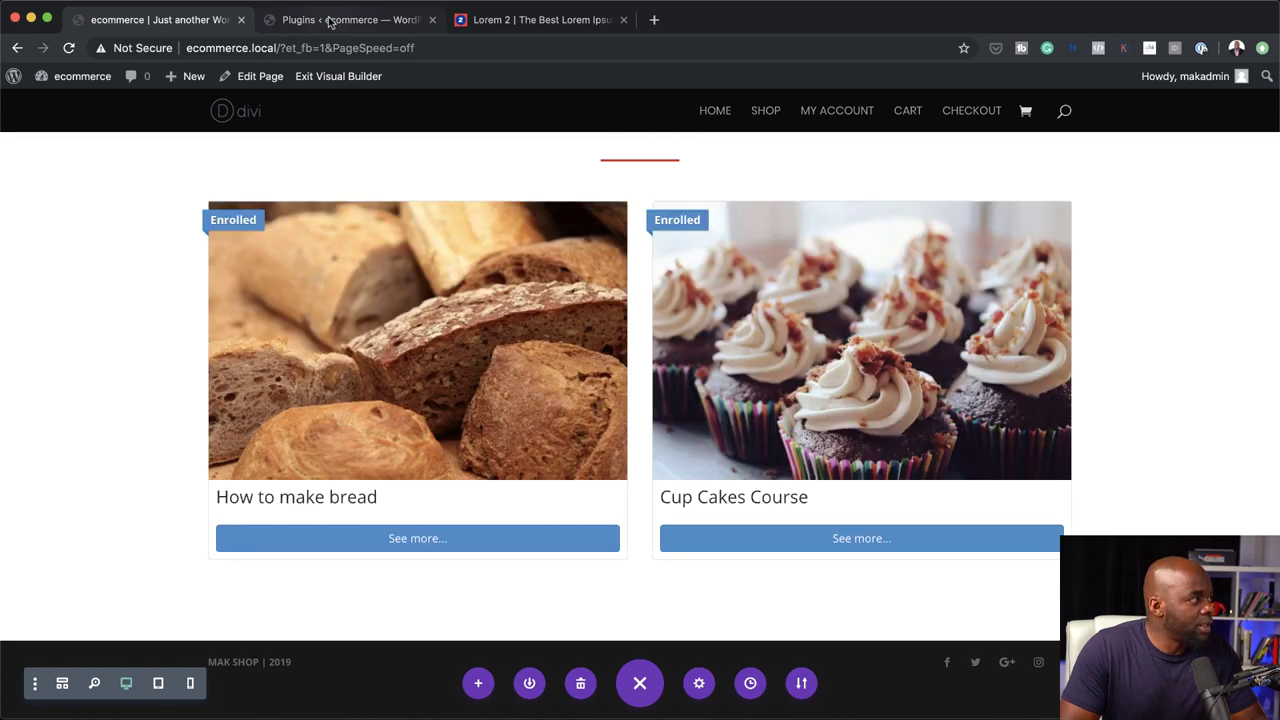
pyautogui.click(330, 22)
pyautogui.moveTo(66, 384)
pyautogui.moveTo(74, 358)
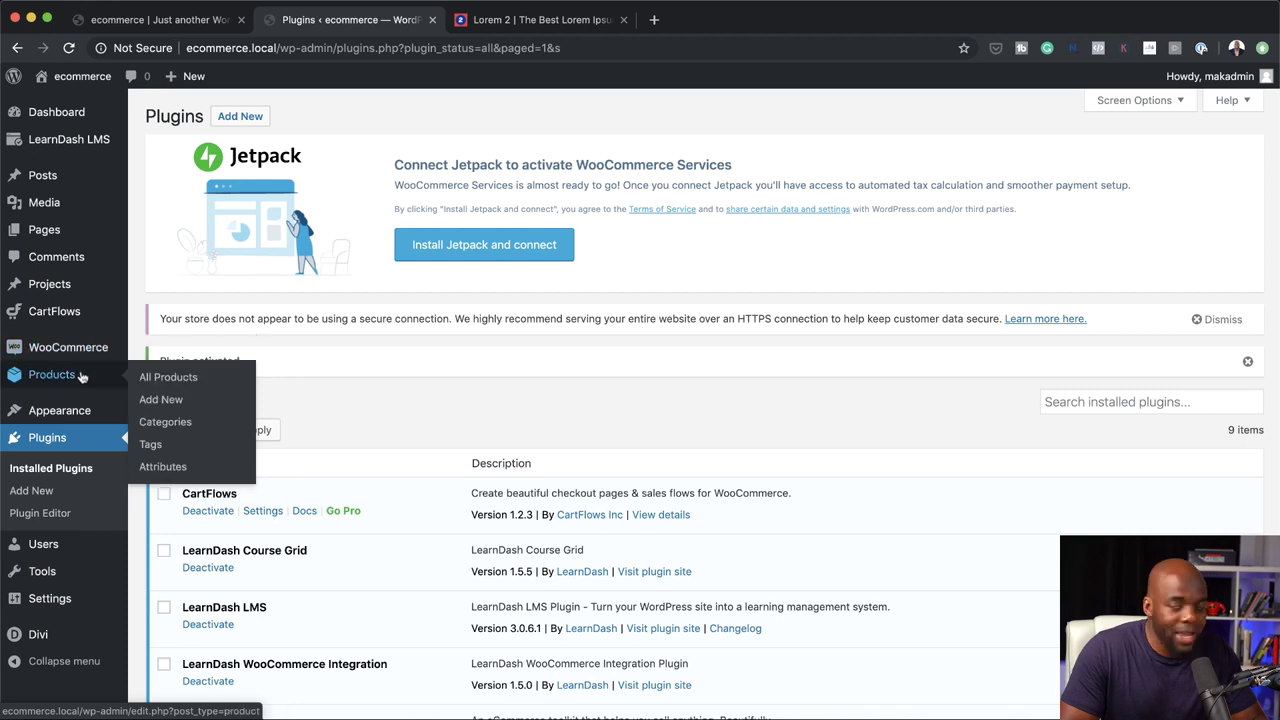
pyautogui.click(178, 400)
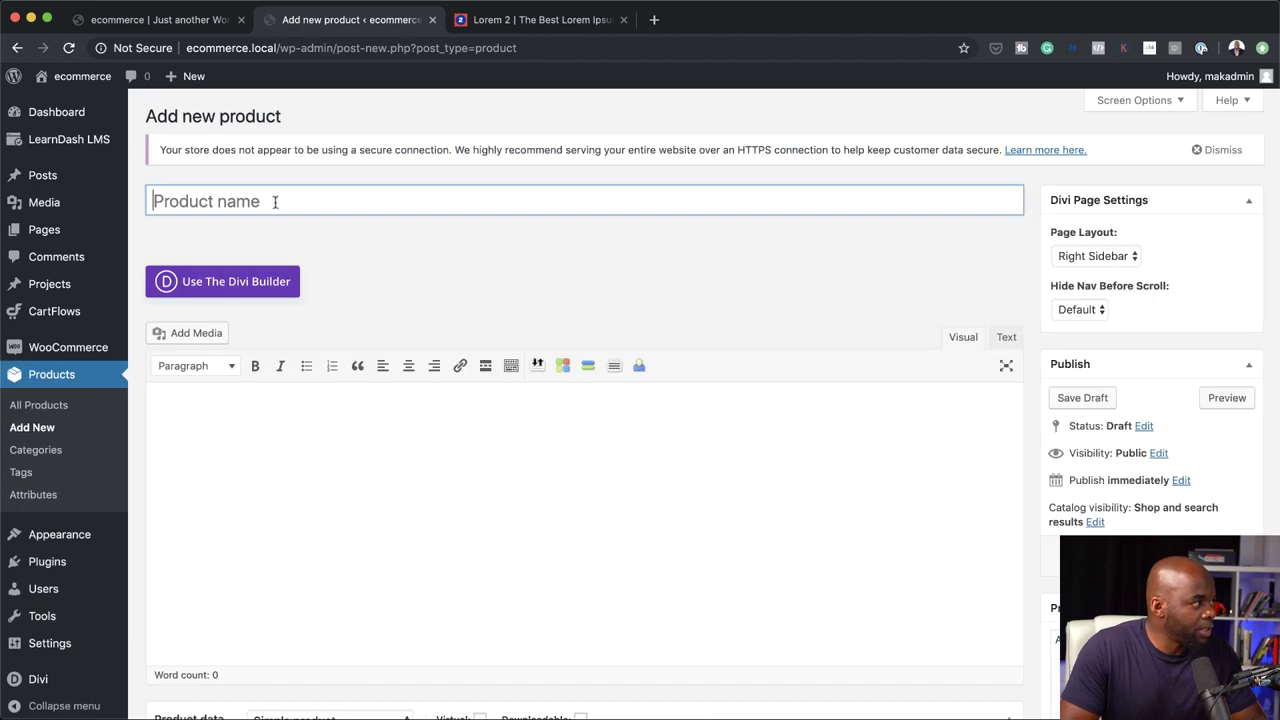
pyautogui.write('How to make bread')
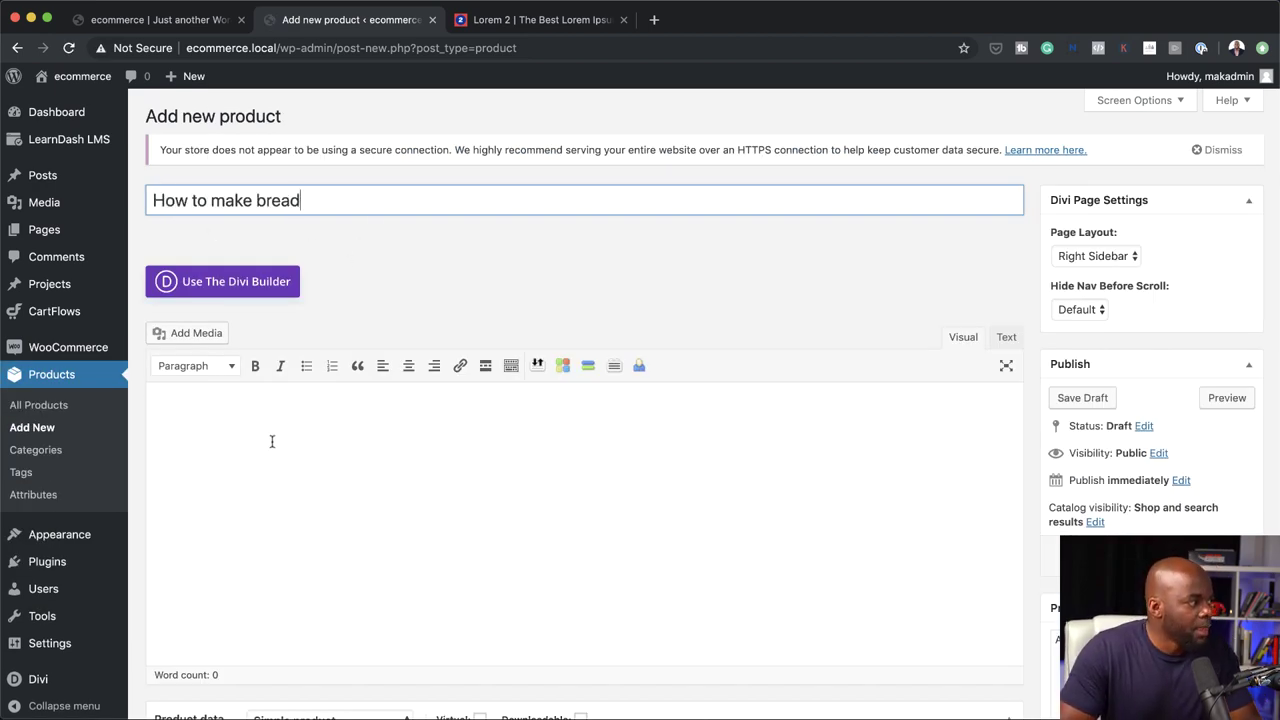
pyautogui.click(267, 422)
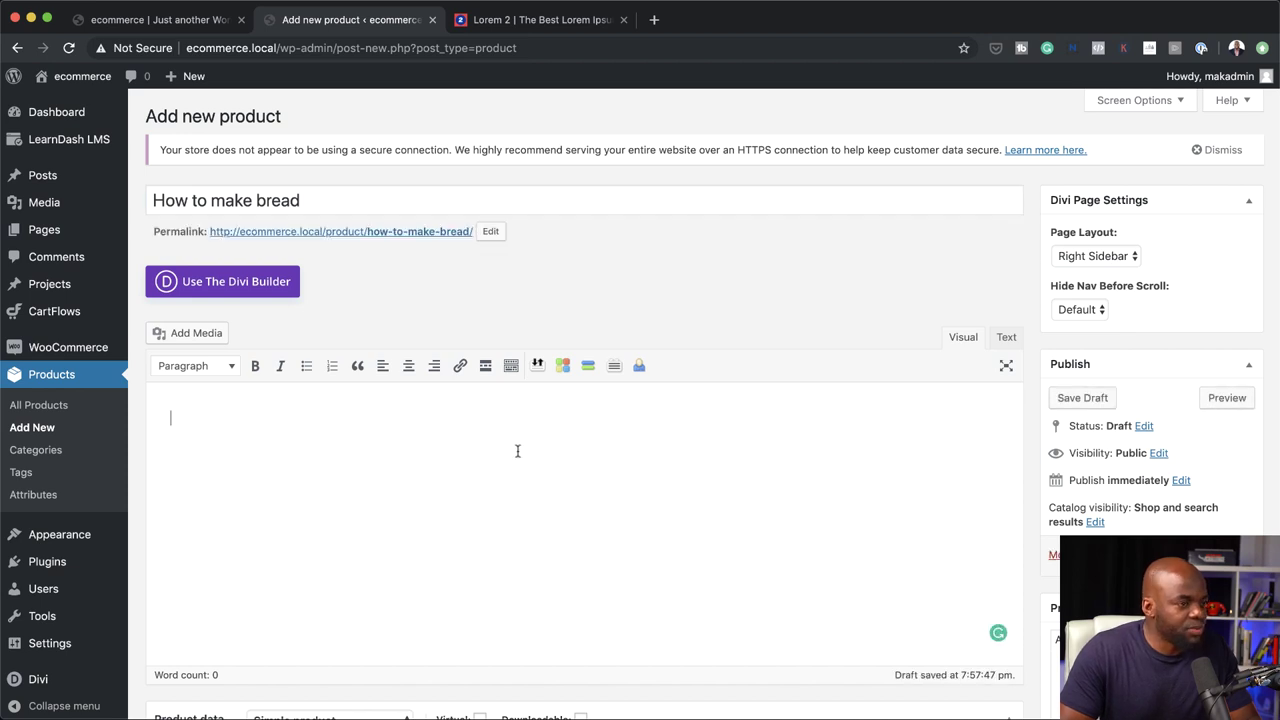
# Step: Set the product type to Course and choose How to make bread as its related course
pyautogui.scroll(-10, 536, 501)
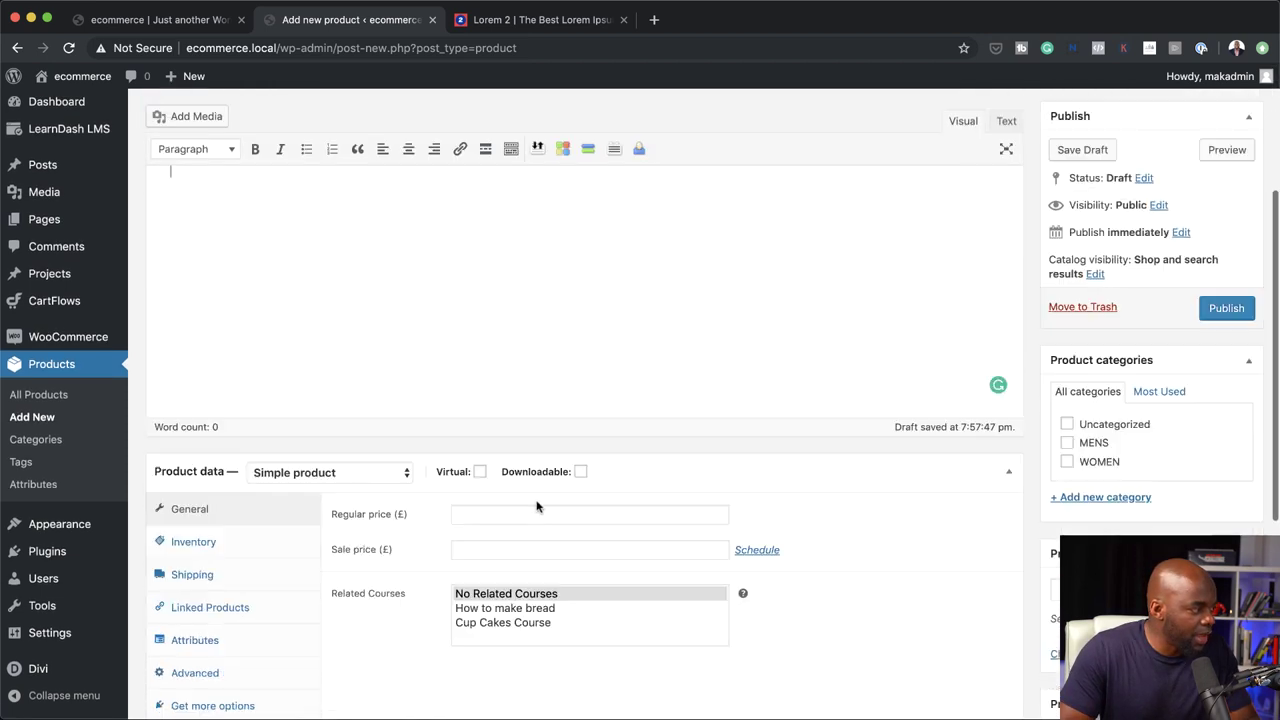
pyautogui.click(355, 298)
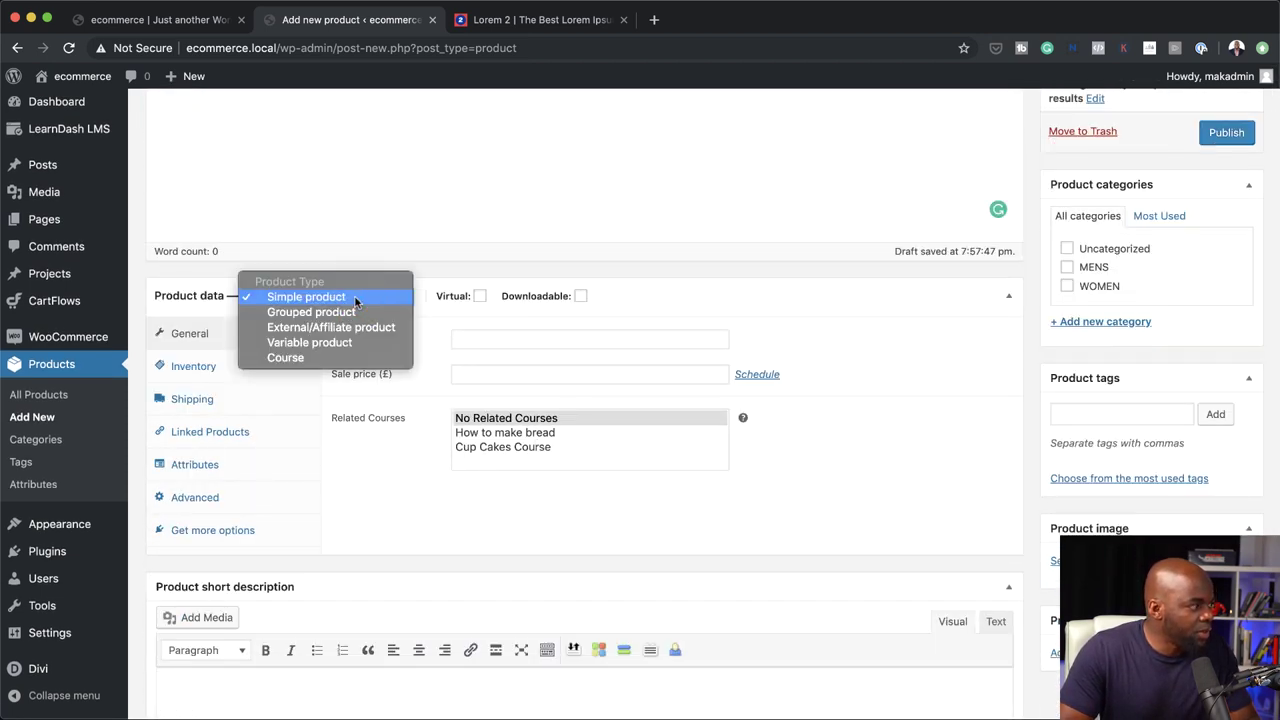
pyautogui.click(306, 362)
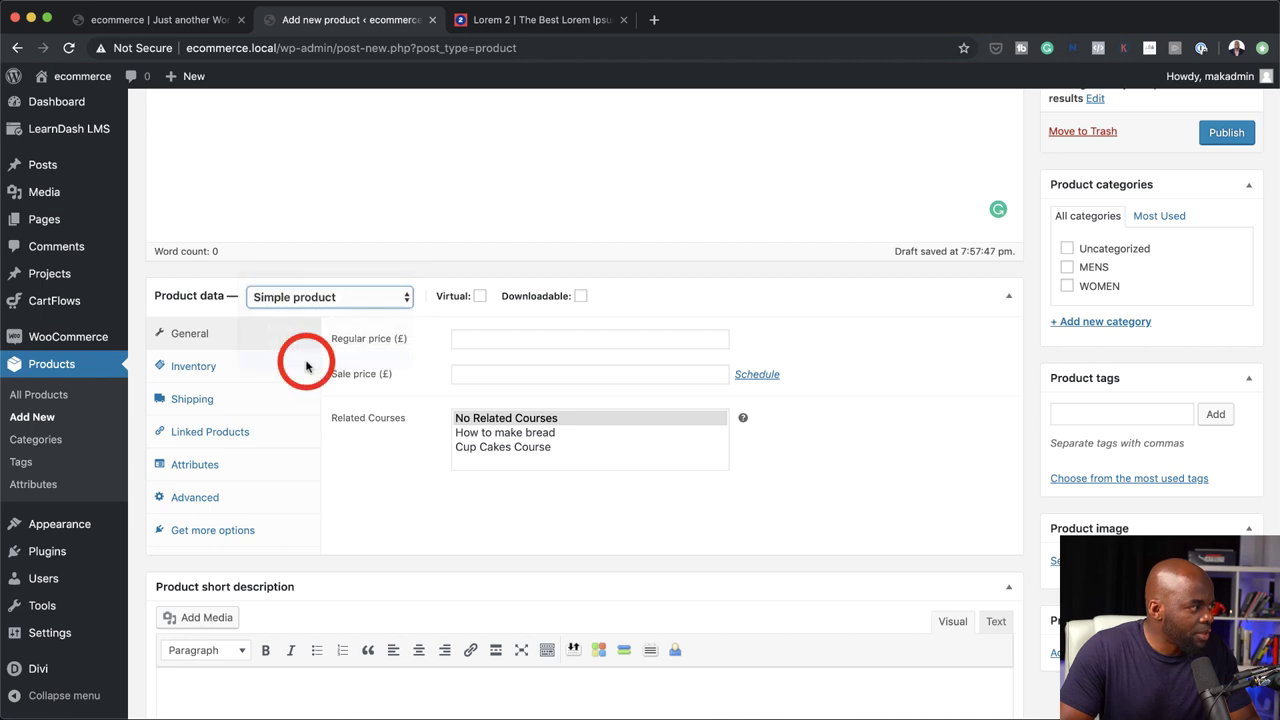
pyautogui.click(488, 435)
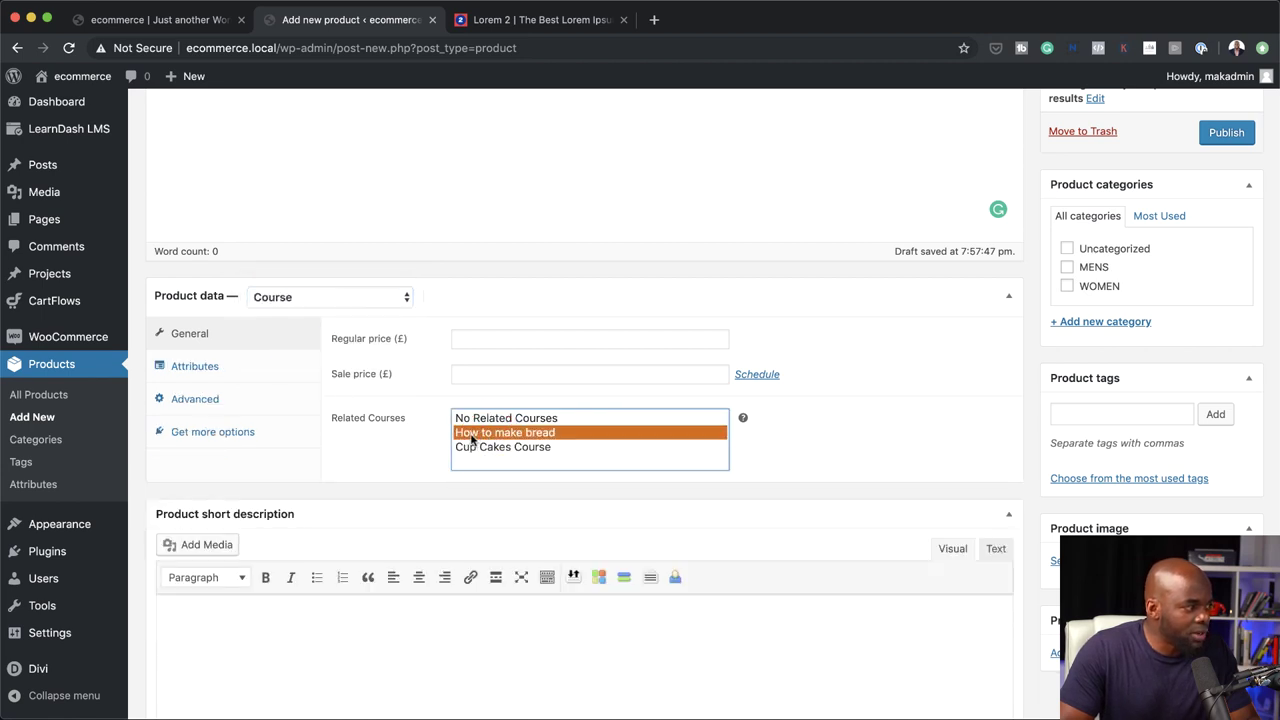
# Step: Set the product's regular price to £97 and publish the product
pyautogui.click(478, 340)
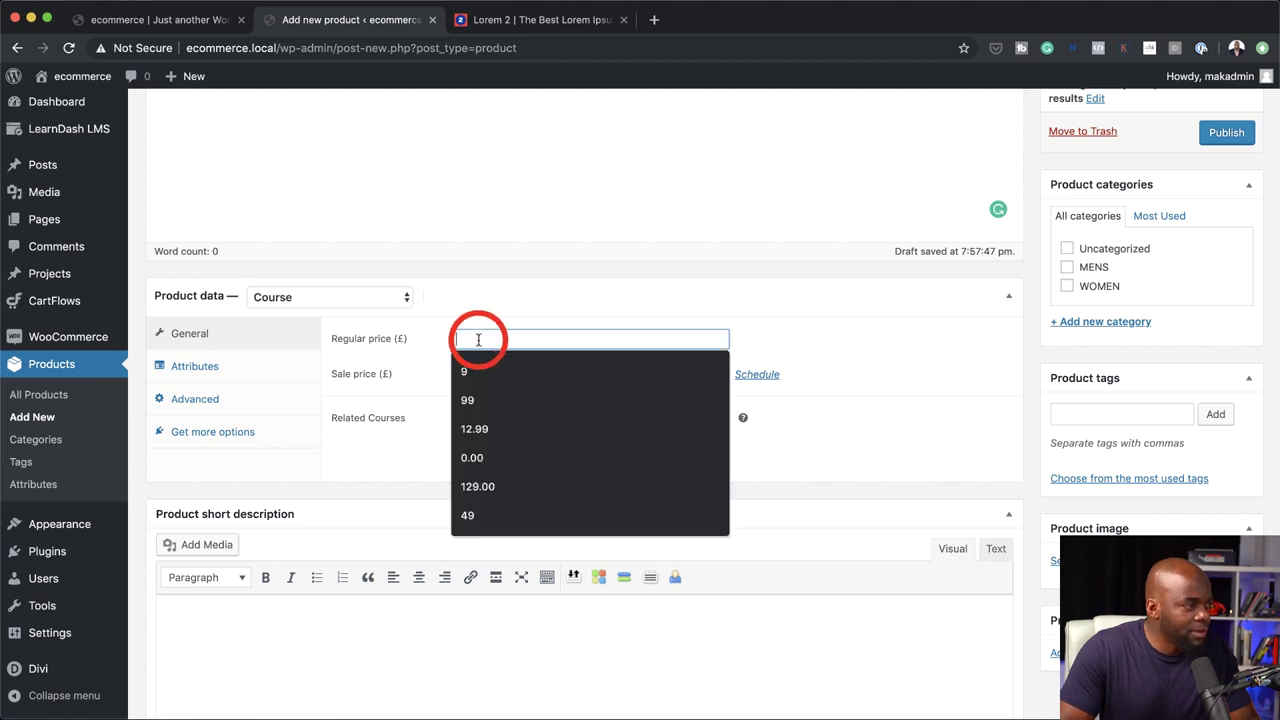
pyautogui.write('97')
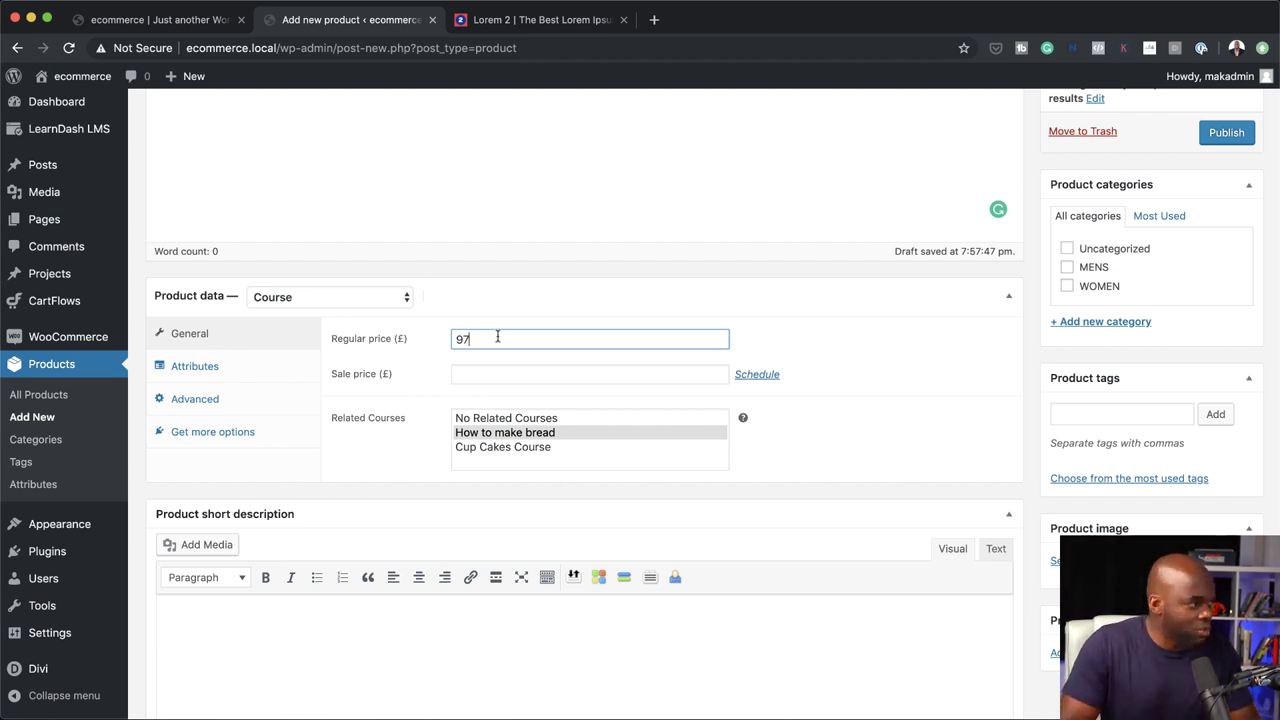
pyautogui.scroll(-1, 812, 447)
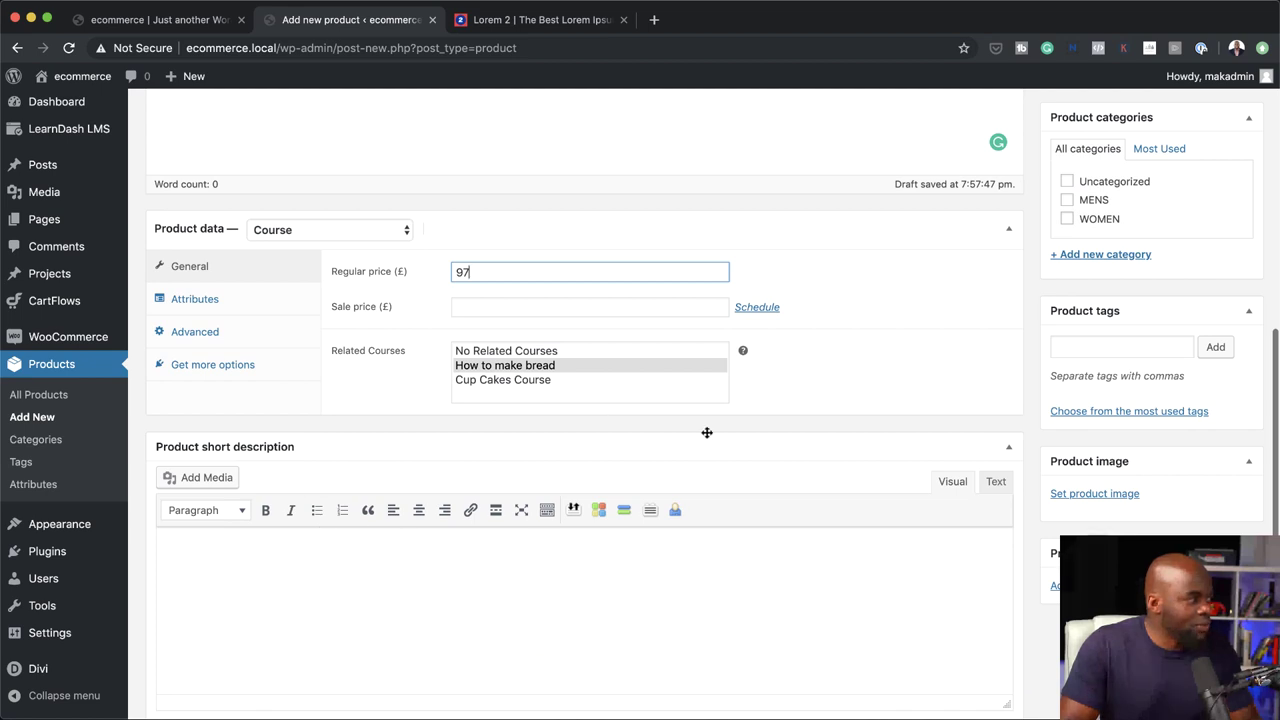
pyautogui.scroll(-1, 615, 411)
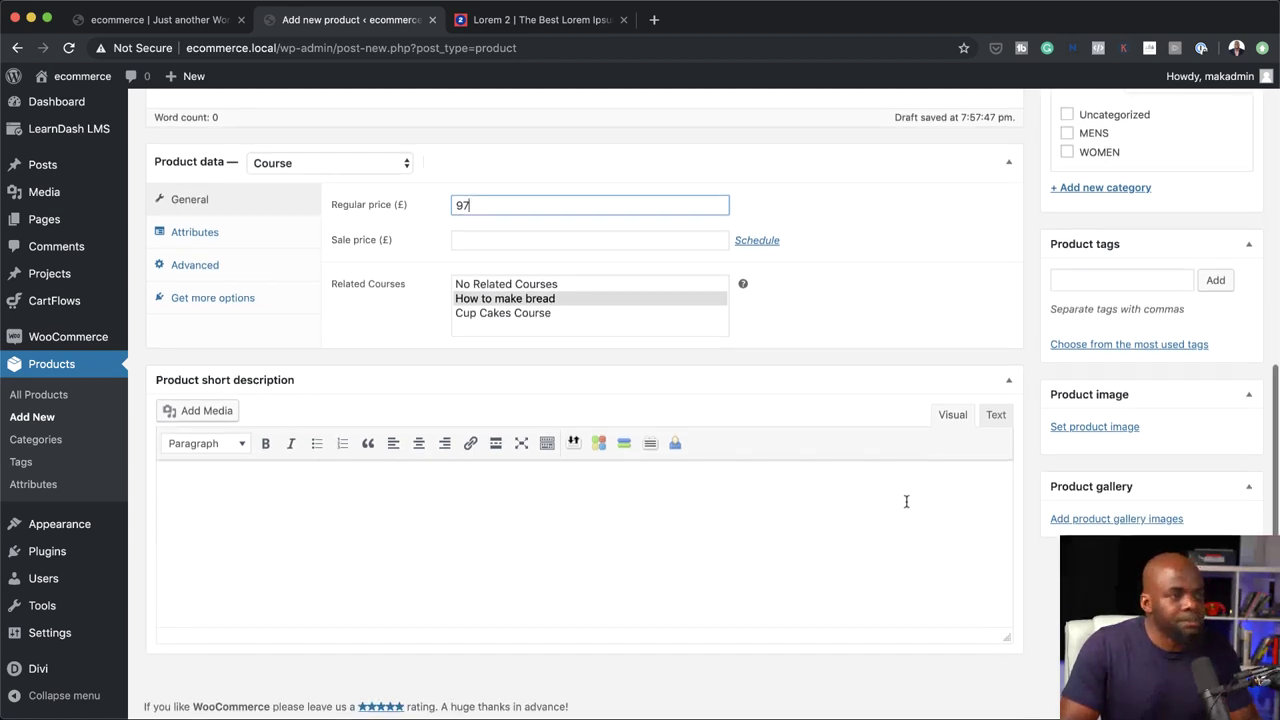
pyautogui.scroll(3, 906, 501)
pyautogui.click(1224, 193)
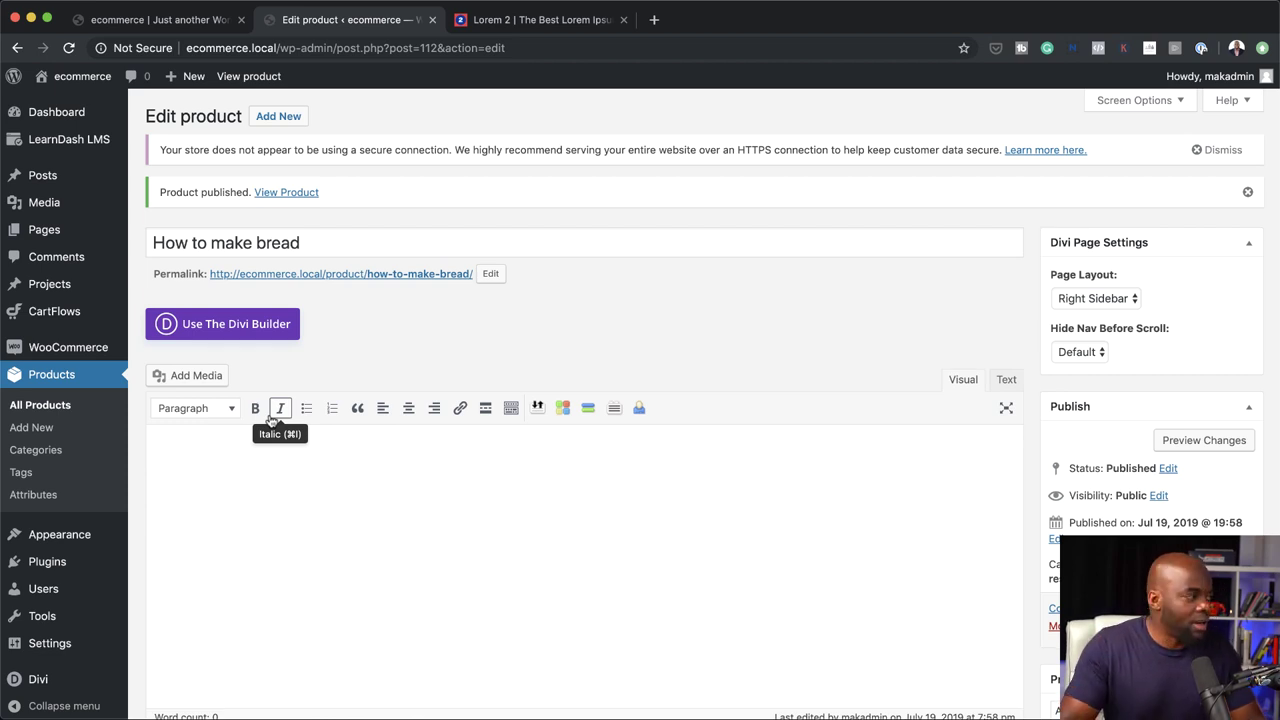
# Step: Import the Evergreen Product 03 template as a new CartFlows flow, and save it with the title How to make bread
pyautogui.moveTo(120, 312)
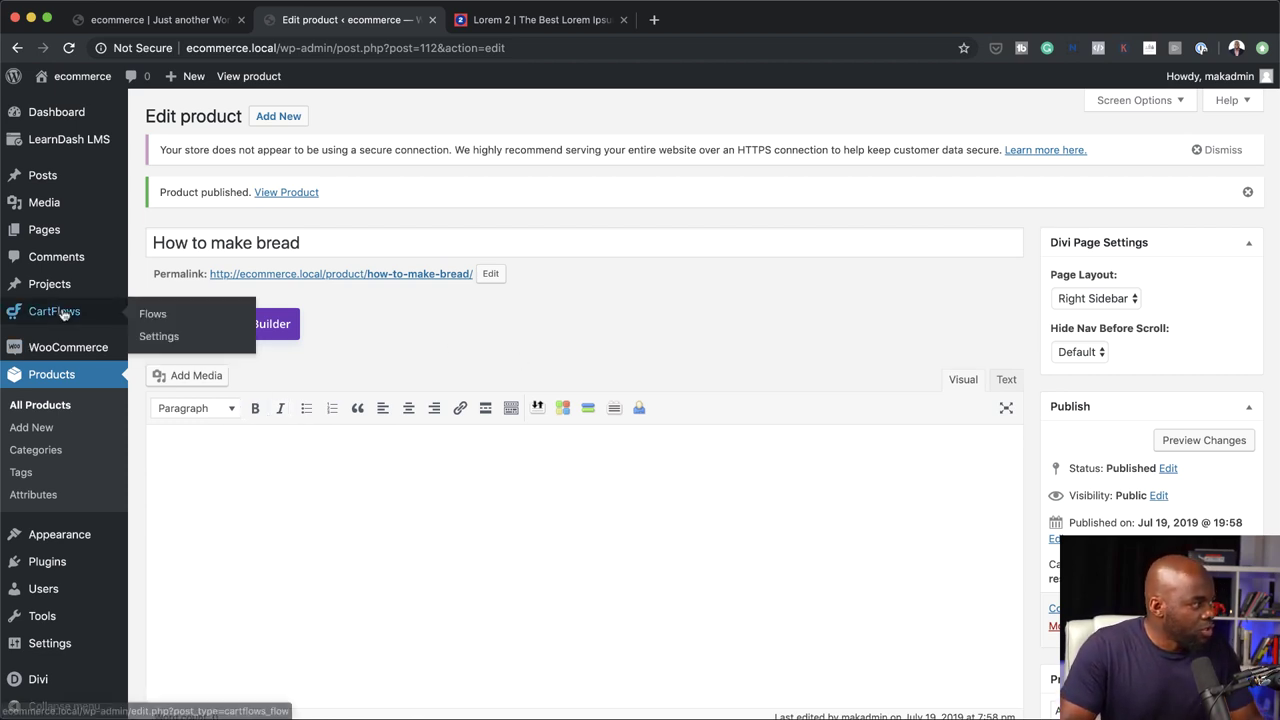
pyautogui.click(160, 317)
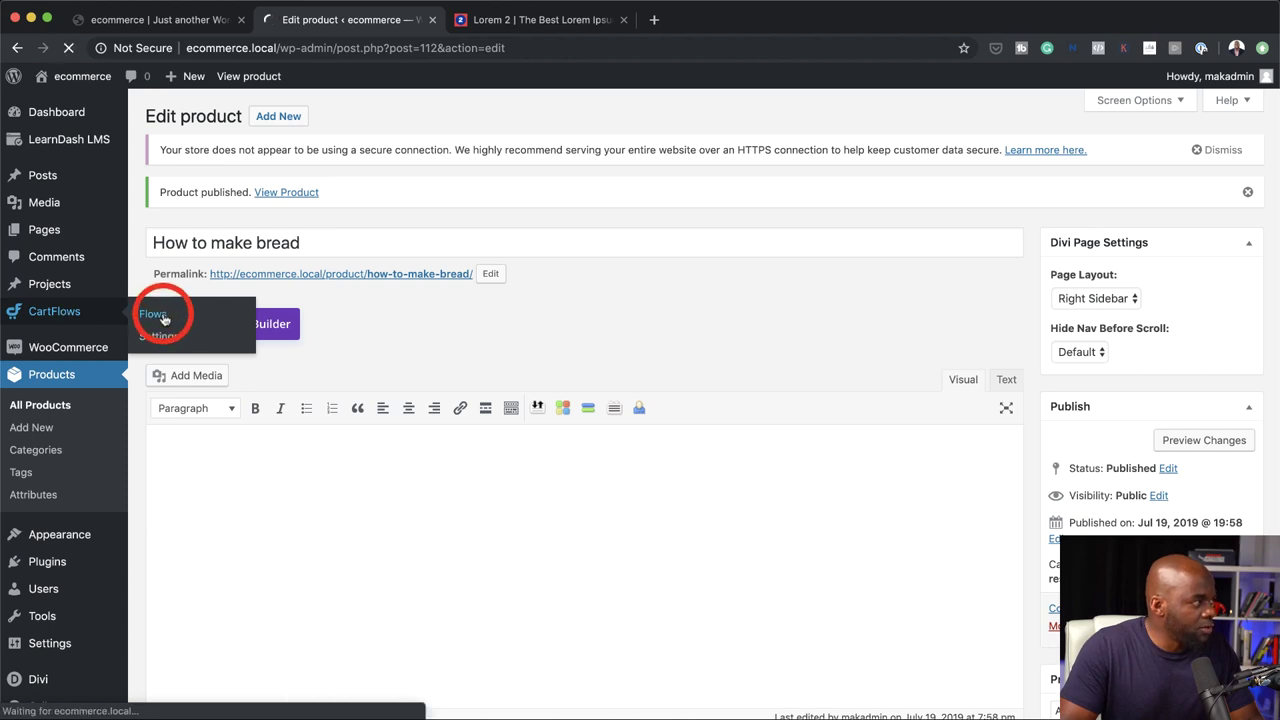
pyautogui.click(229, 129)
pyautogui.moveTo(280, 350)
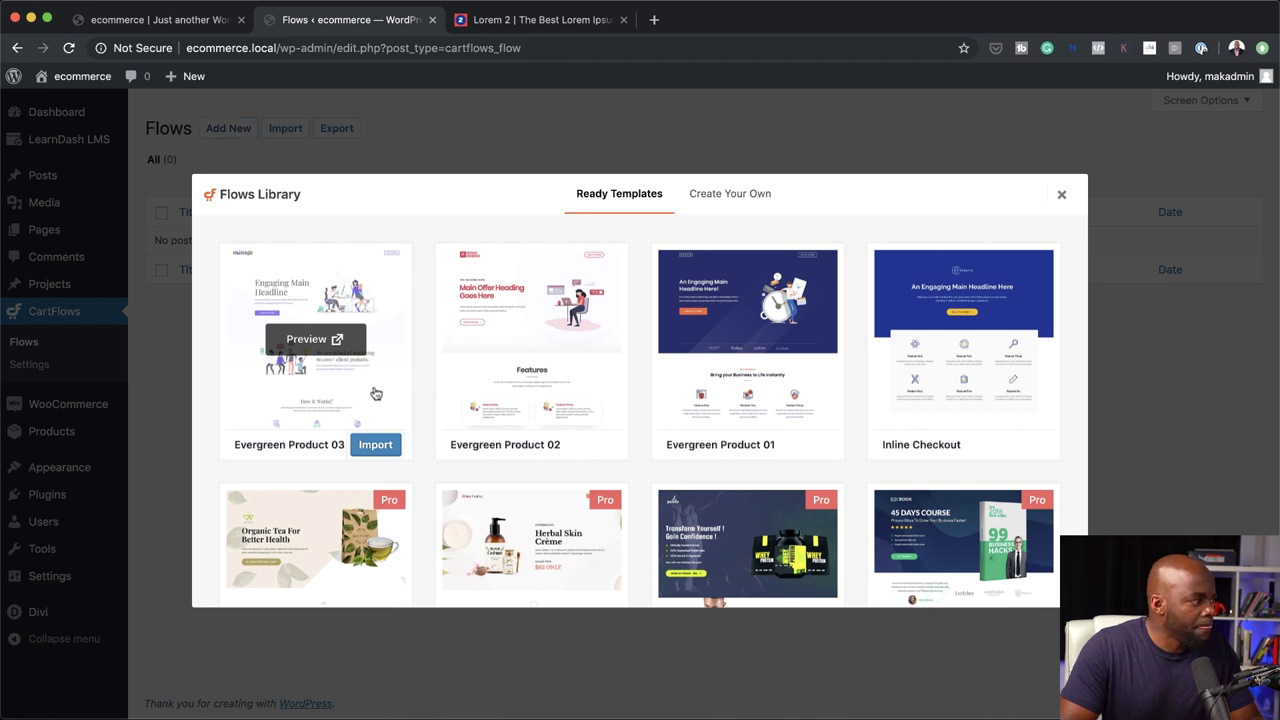
pyautogui.click(375, 444)
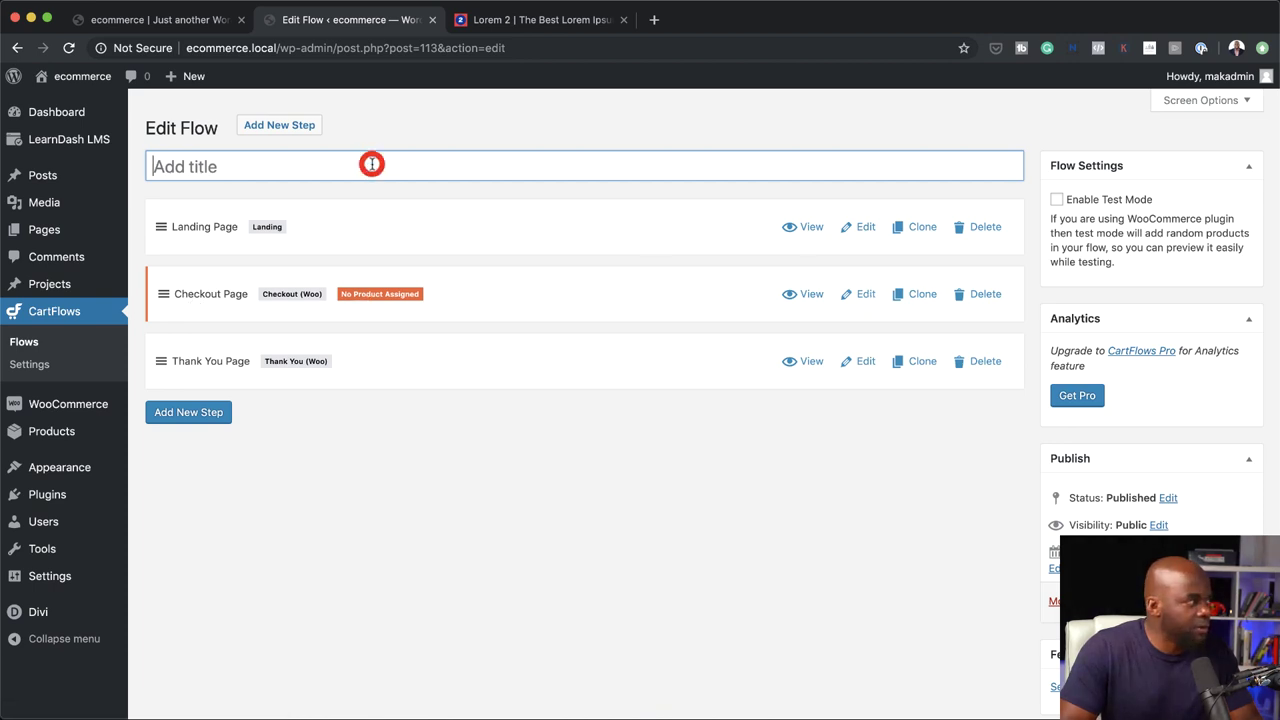
pyautogui.write('How to mak')
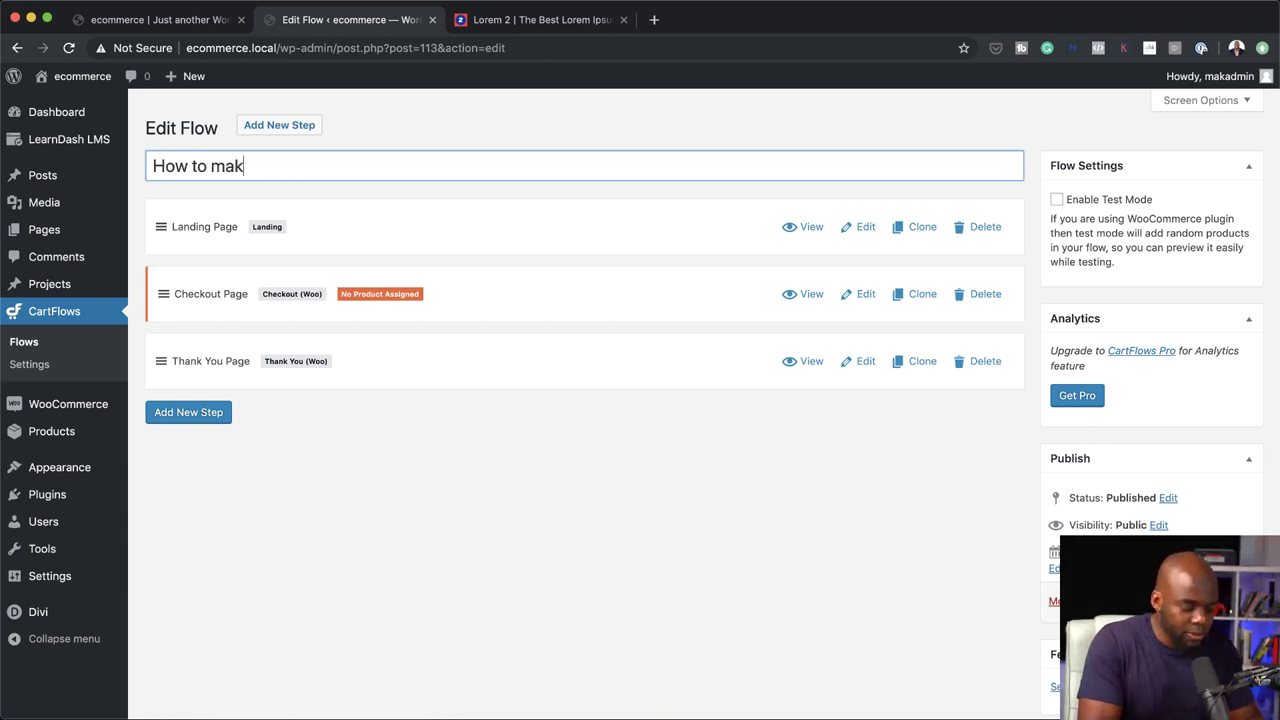
pyautogui.write('e bread')
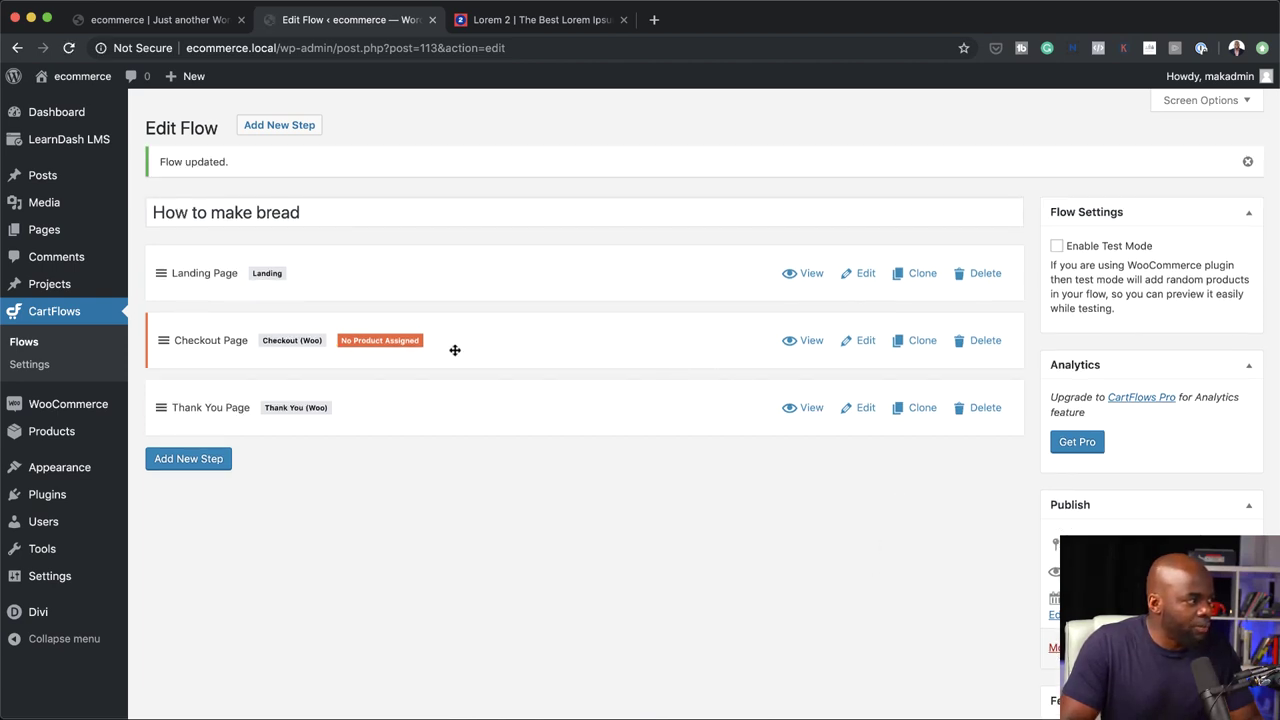
# Step: Assign the How to make bread product to the flow's Checkout Page step and update the step
pyautogui.click(866, 343)
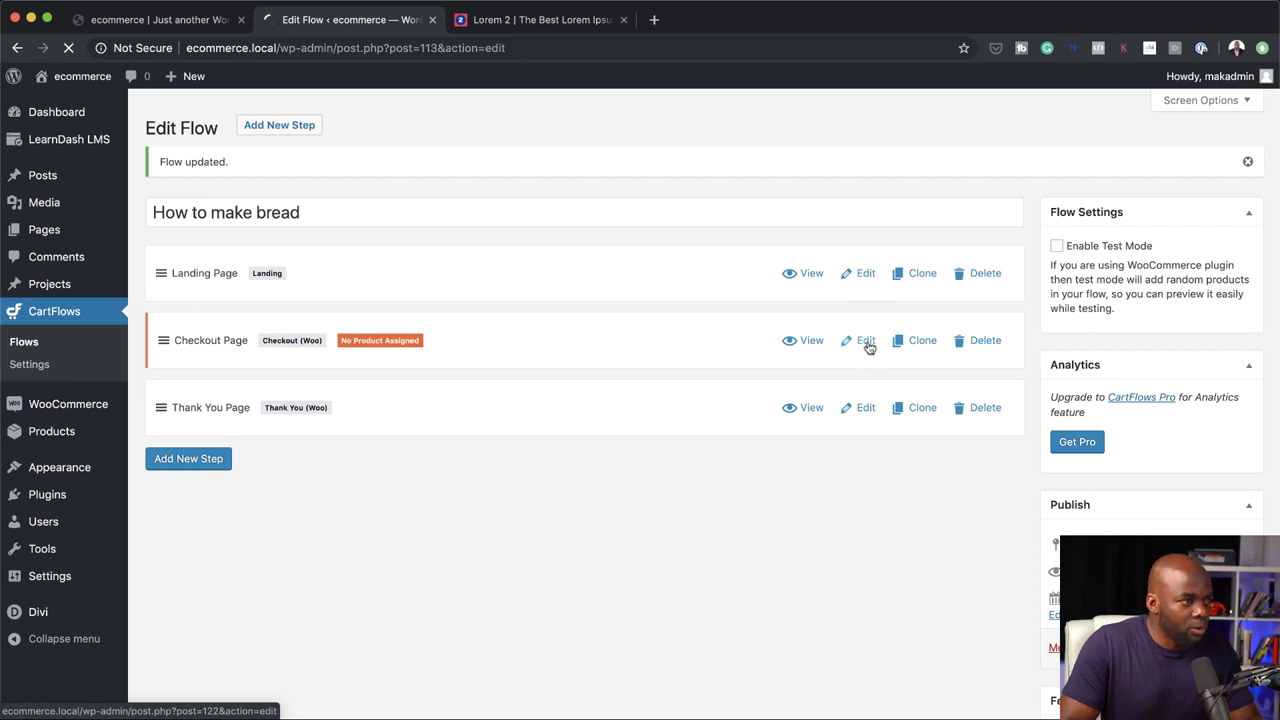
pyautogui.scroll(-10, 675, 529)
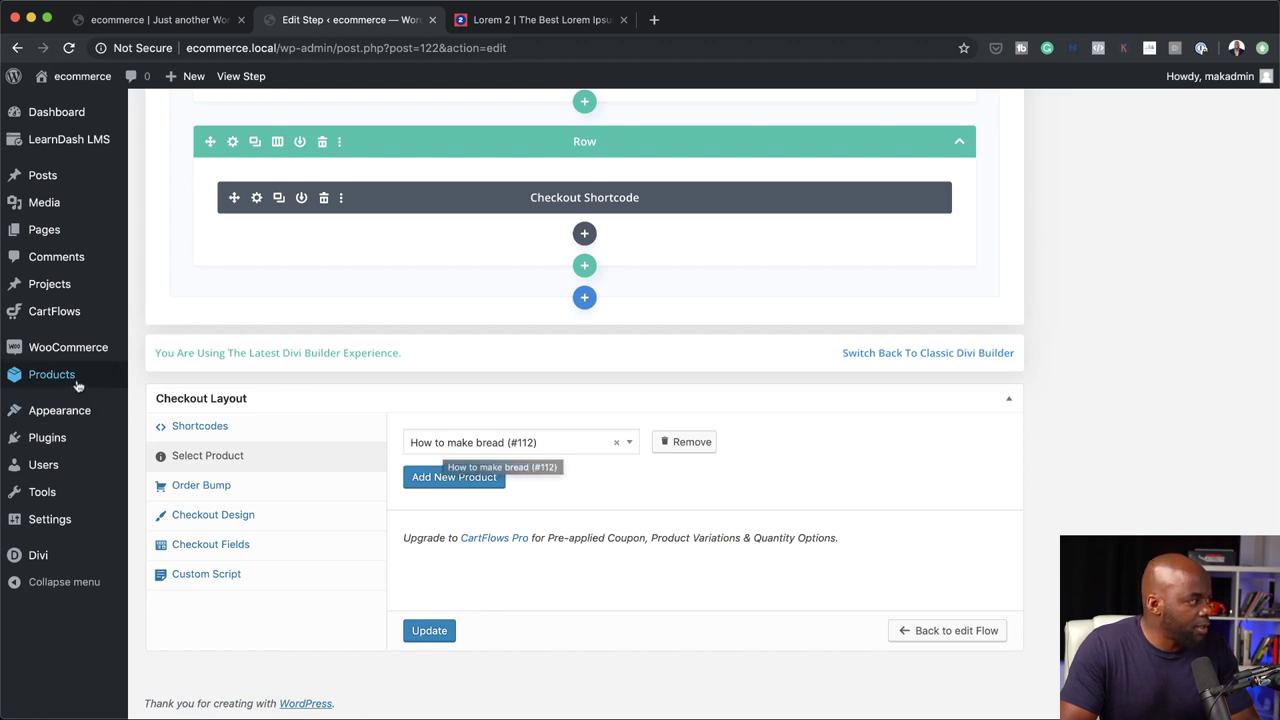
pyautogui.moveTo(65, 375)
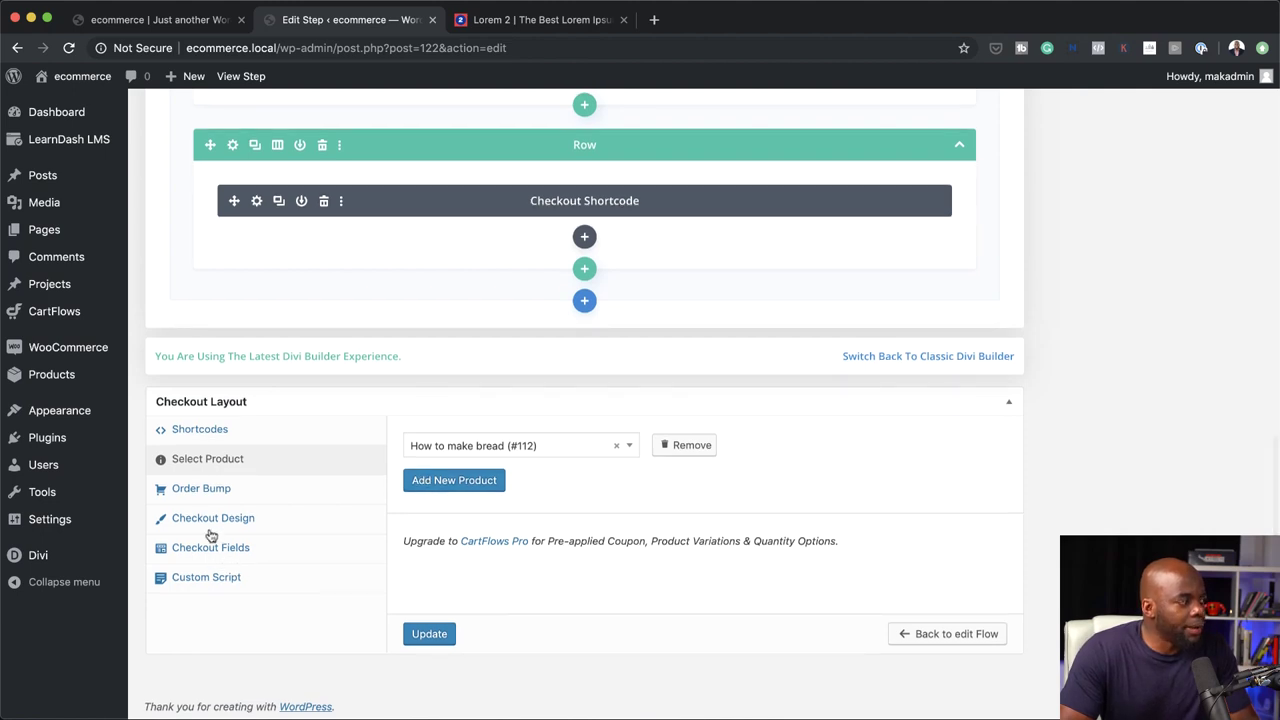
pyautogui.scroll(6, 378, 554)
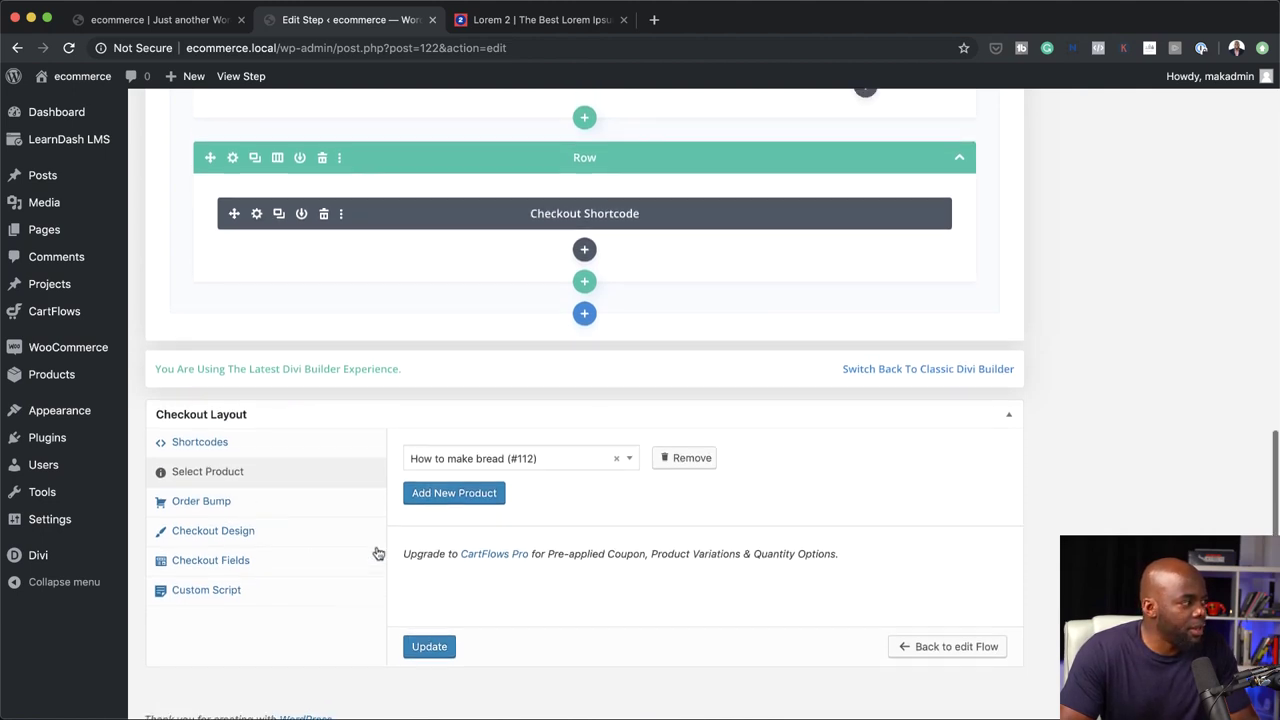
pyautogui.scroll(5, 377, 547)
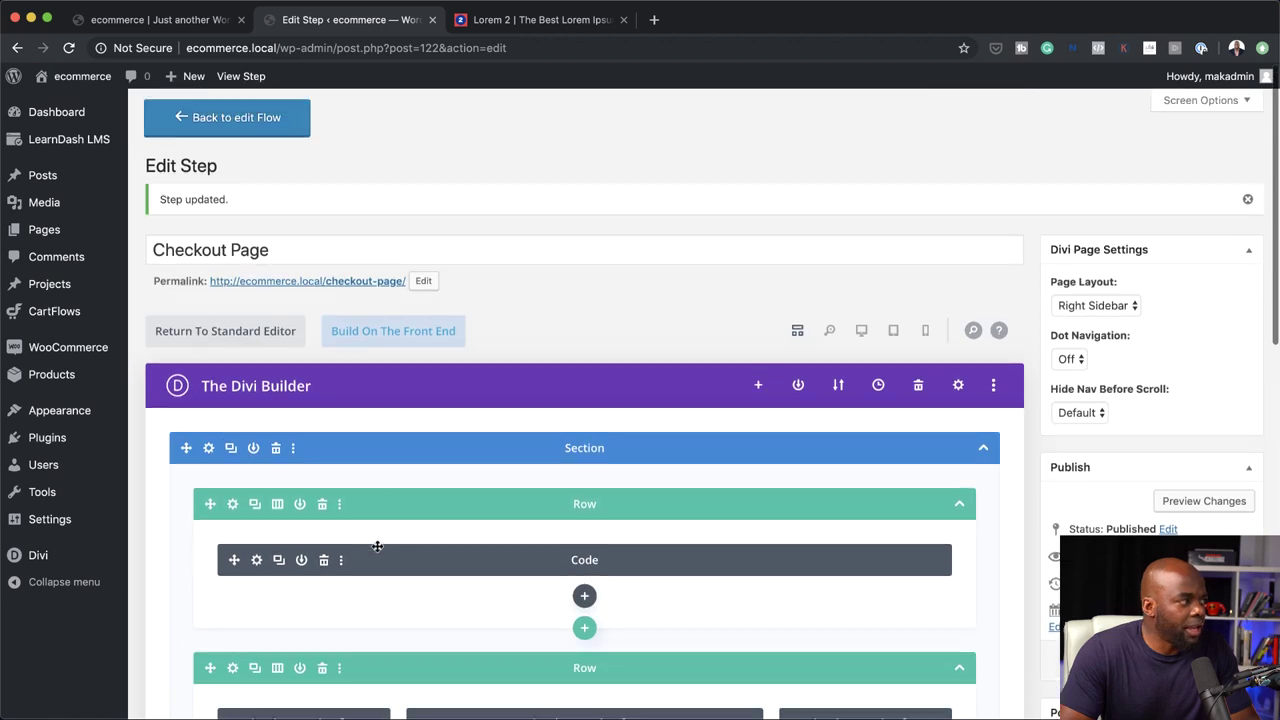
# Step: Open the Checkout Page step in the front-end builder and delete the template's product text, guarantee badge and the row that holds them
pyautogui.click(403, 338)
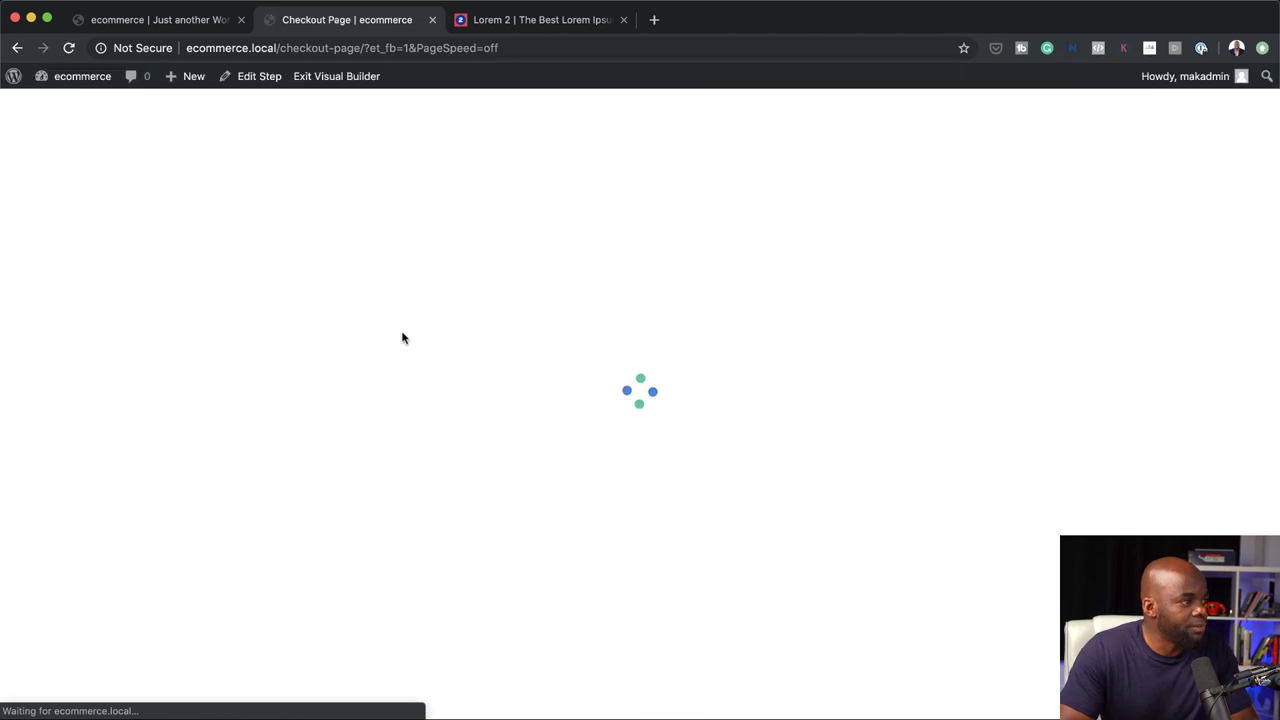
pyautogui.click(677, 265)
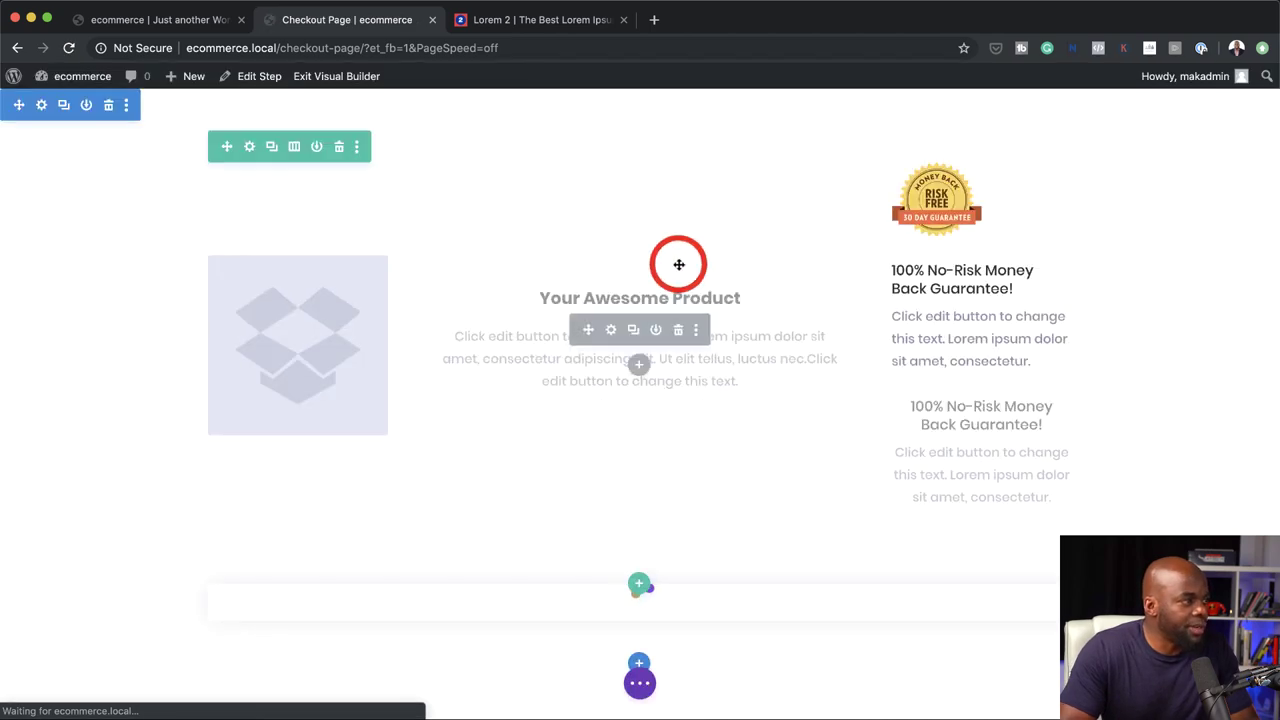
pyautogui.click(677, 333)
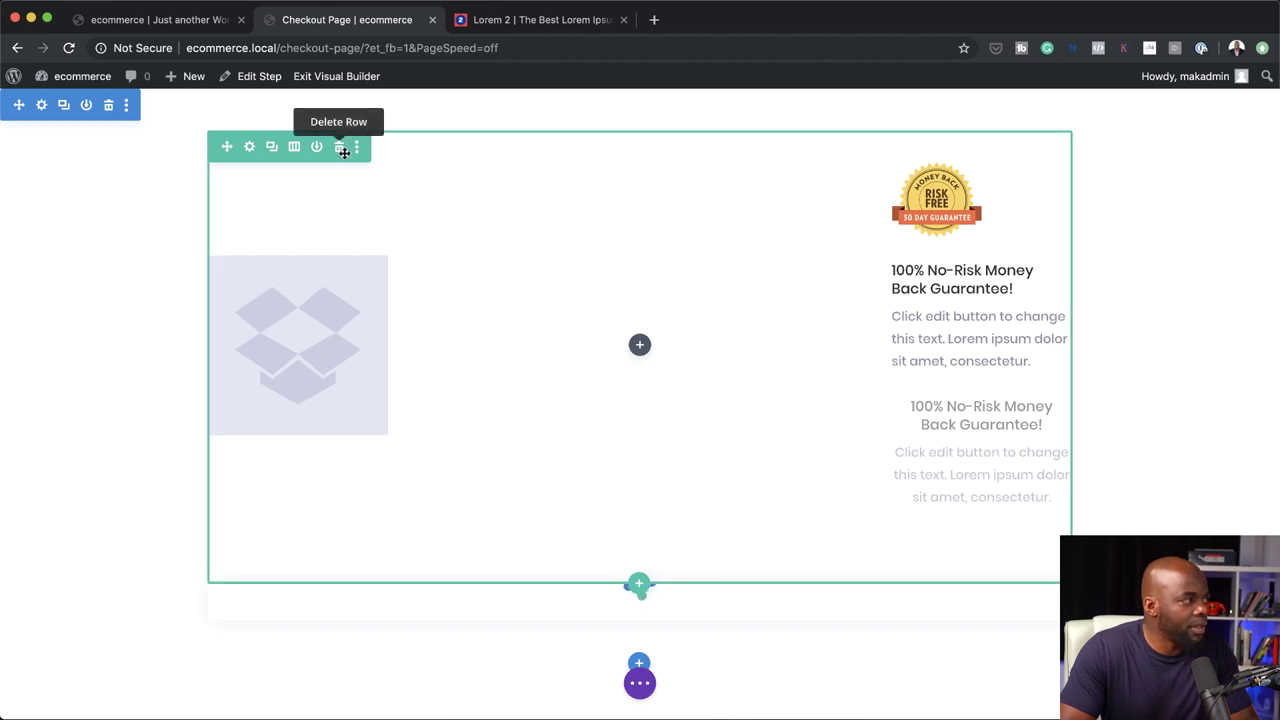
pyautogui.click(976, 172)
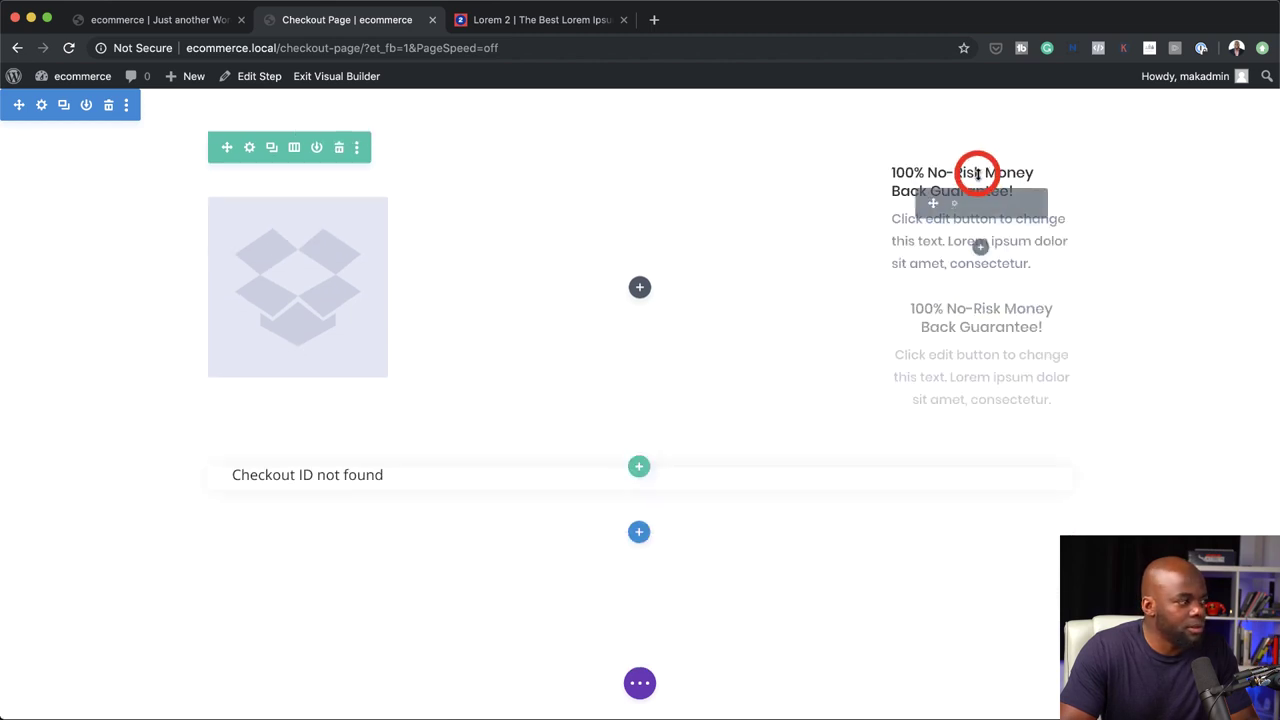
pyautogui.click(339, 147)
# Step: Add a single-column row above the checkout form and insert an Image module in it
pyautogui.moveTo(503, 143); pyautogui.dragTo(677, 140)
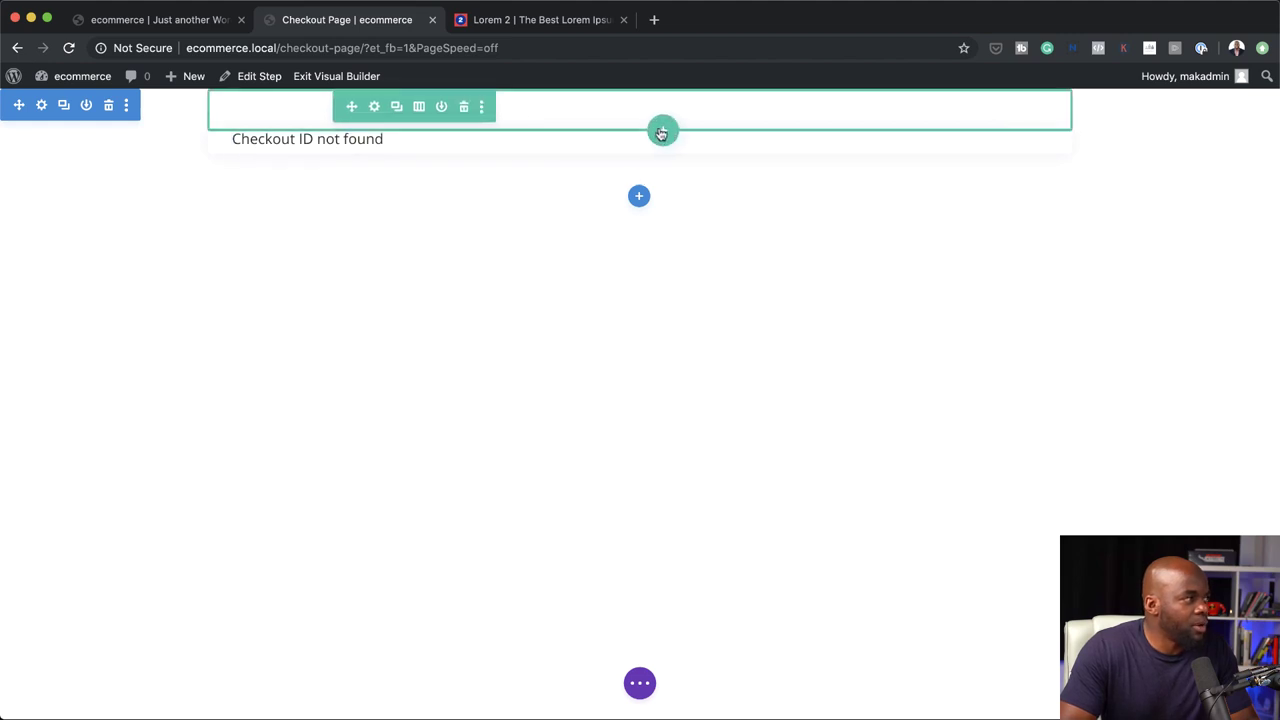
pyautogui.click(661, 133)
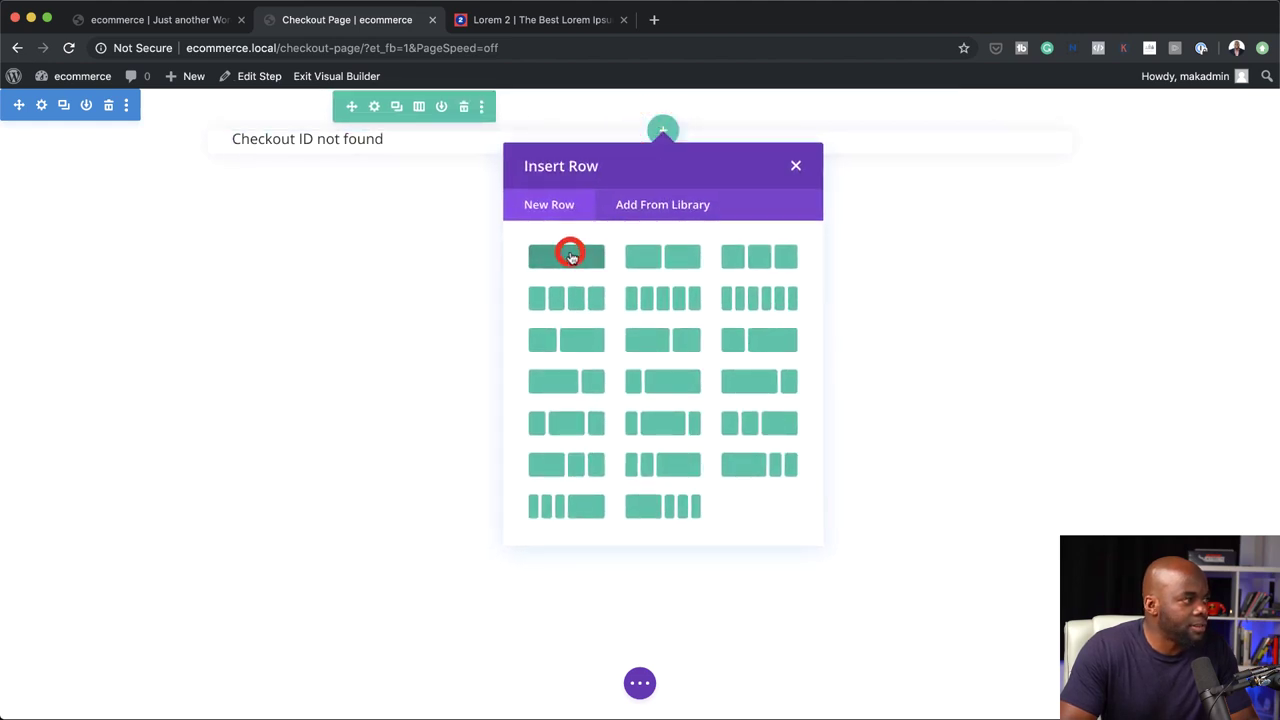
pyautogui.click(567, 256)
pyautogui.click(575, 287)
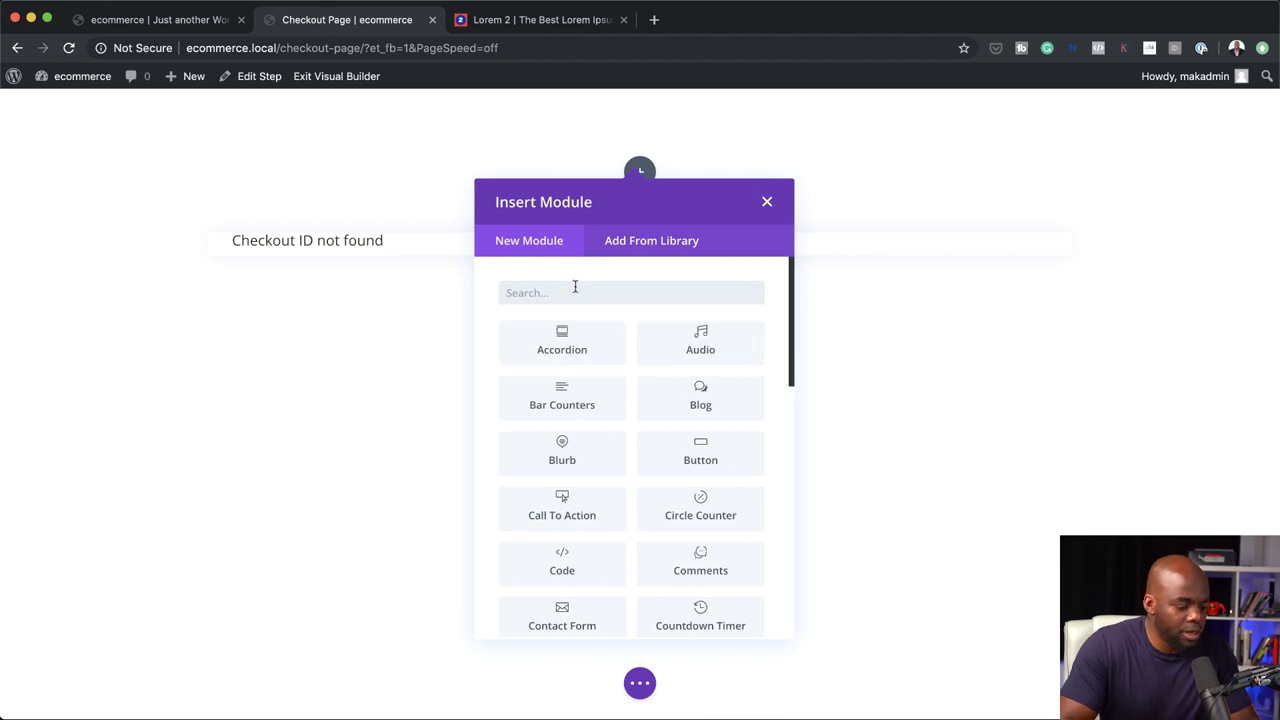
pyautogui.write('image')
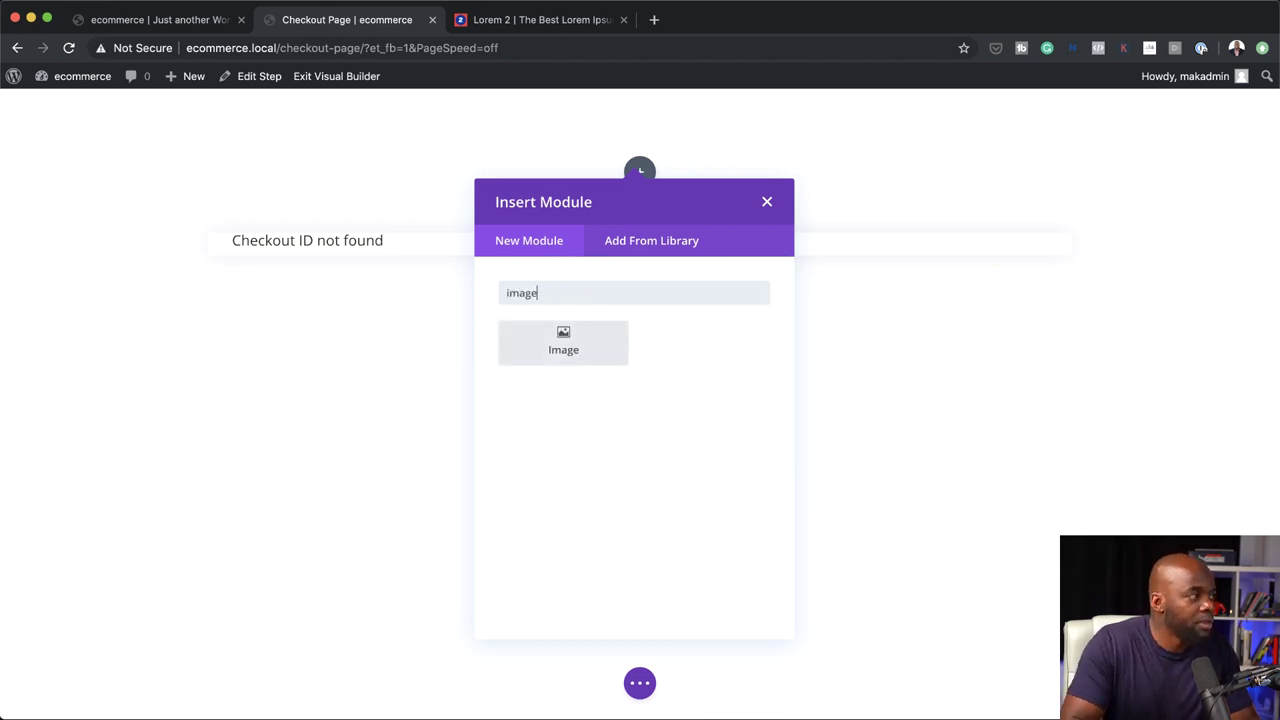
pyautogui.click(563, 342)
# Step: Use bread-399286_1280.jpg from the media library as the module's image and change the row to two equal columns
pyautogui.click(206, 320)
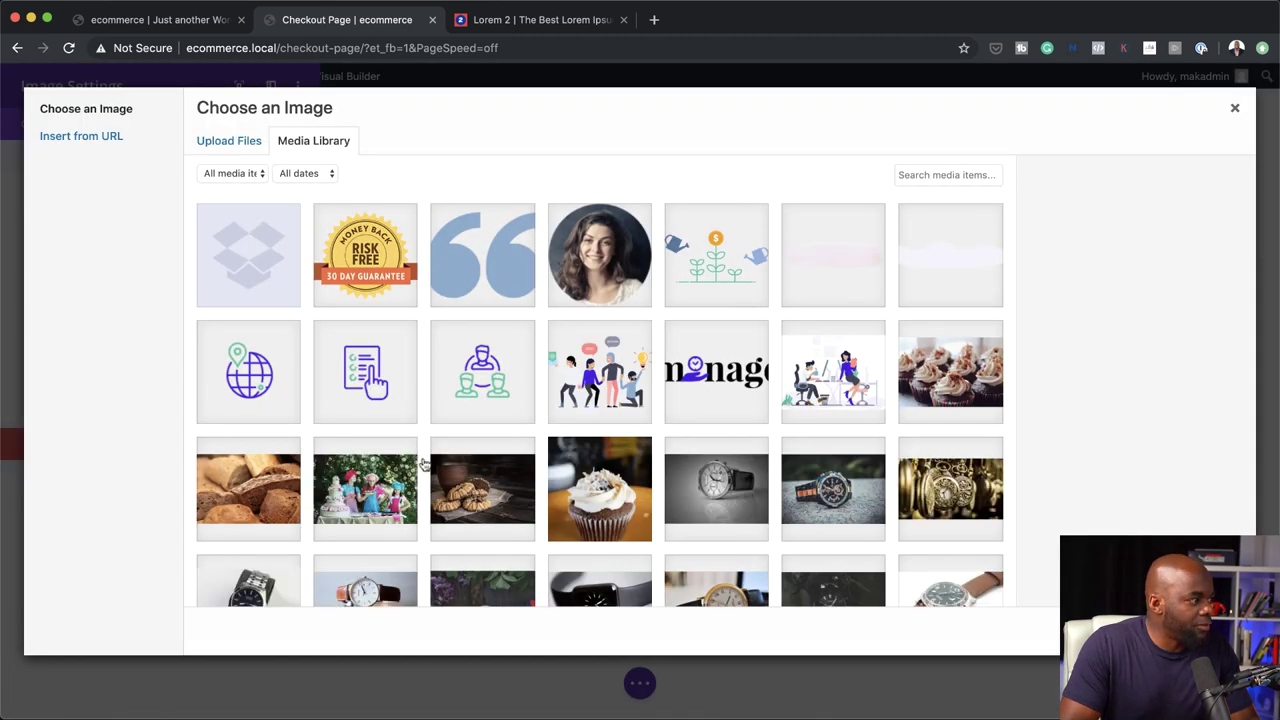
pyautogui.scroll(-2, 483, 474)
pyautogui.click(224, 386)
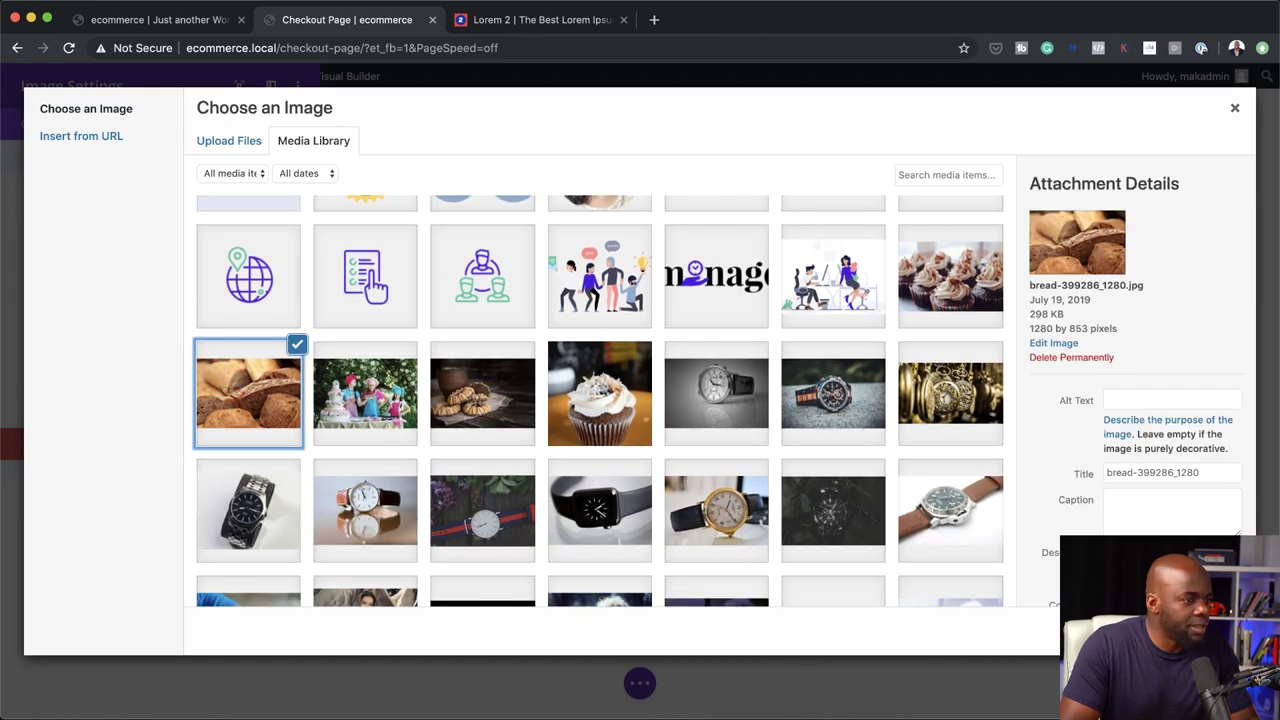
pyautogui.doubleClick(275, 430)
pyautogui.click(281, 447)
pyautogui.click(294, 147)
pyautogui.click(311, 243)
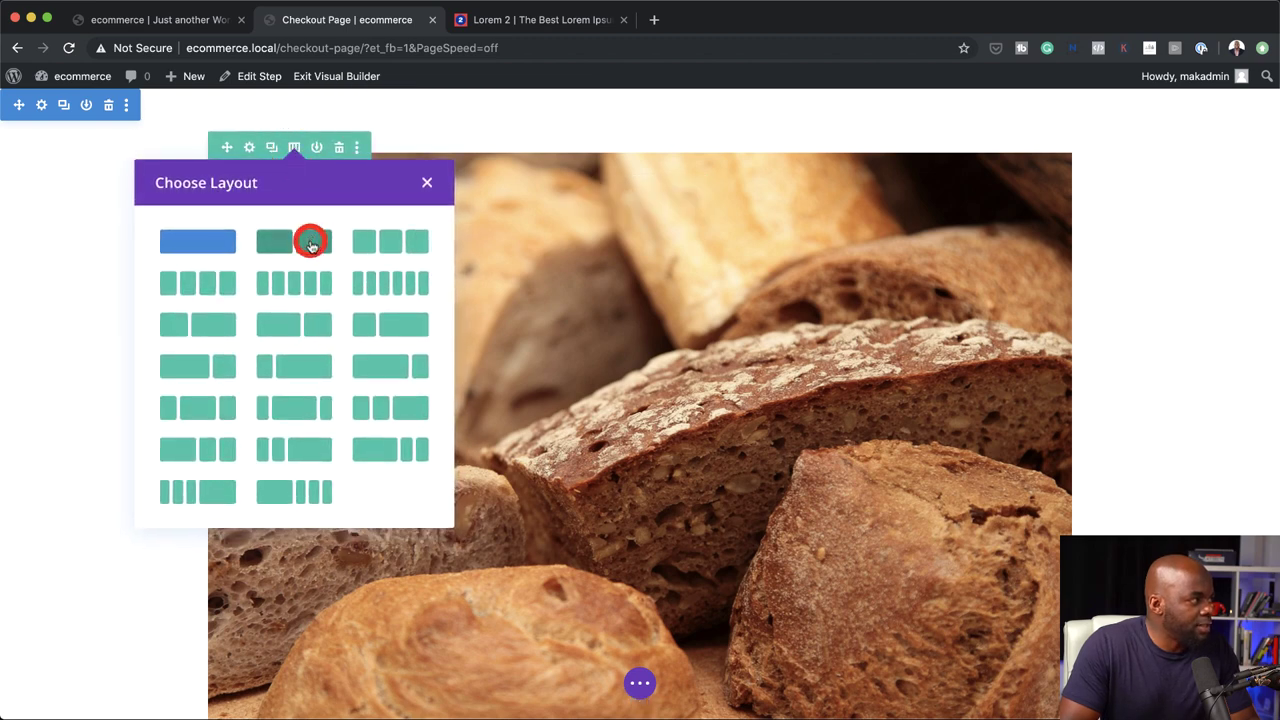
# Step: Insert a Testimonial module in the empty column beside the bread image
pyautogui.click(866, 173)
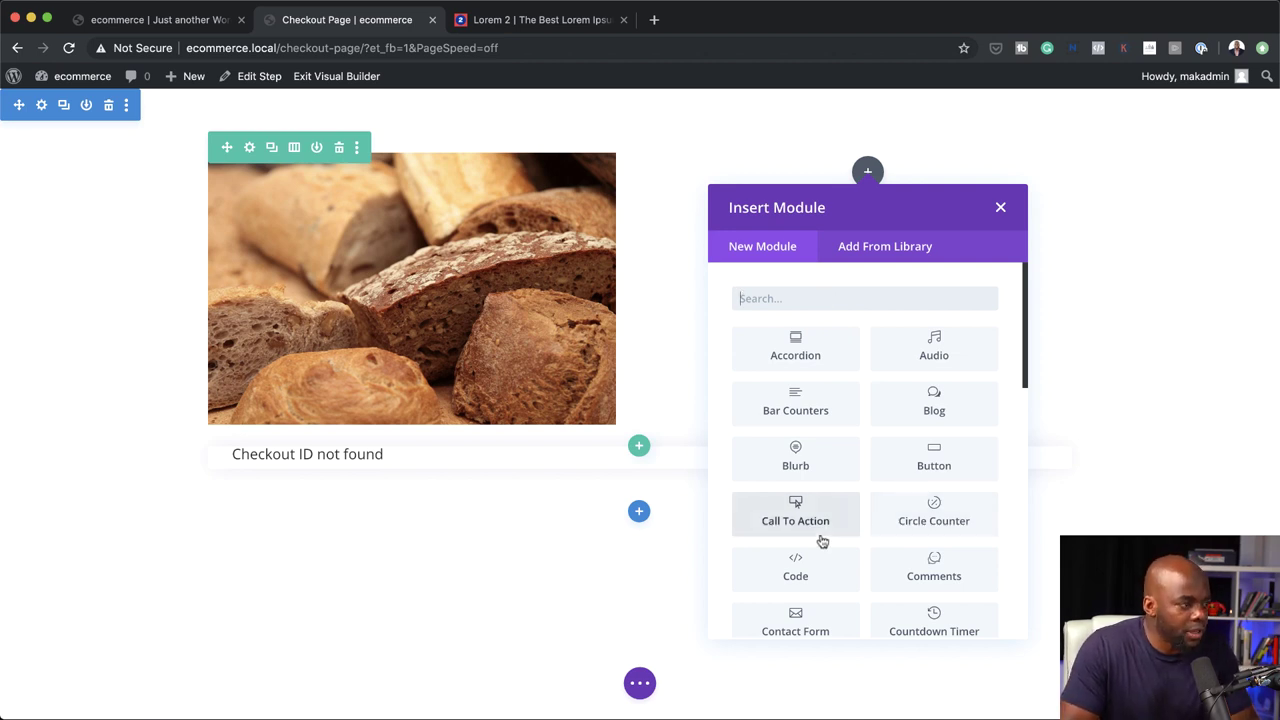
pyautogui.scroll(-10, 822, 541)
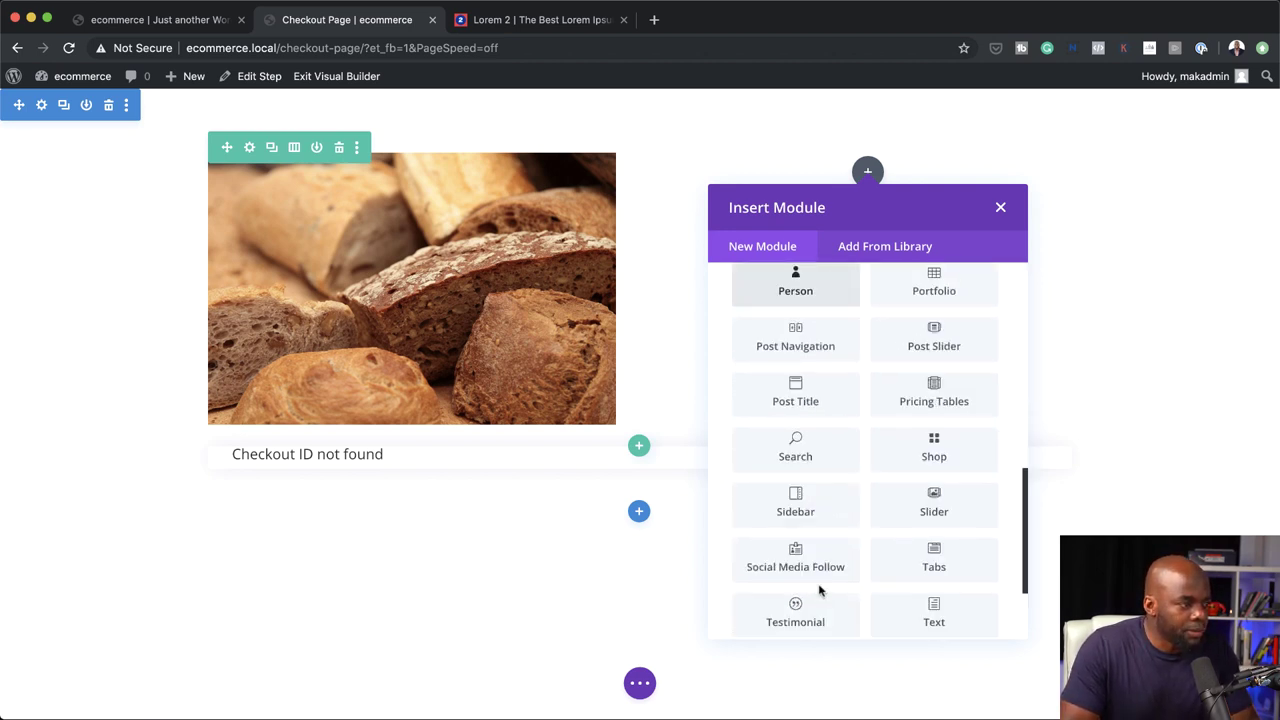
pyautogui.scroll(-2, 819, 591)
pyautogui.click(787, 486)
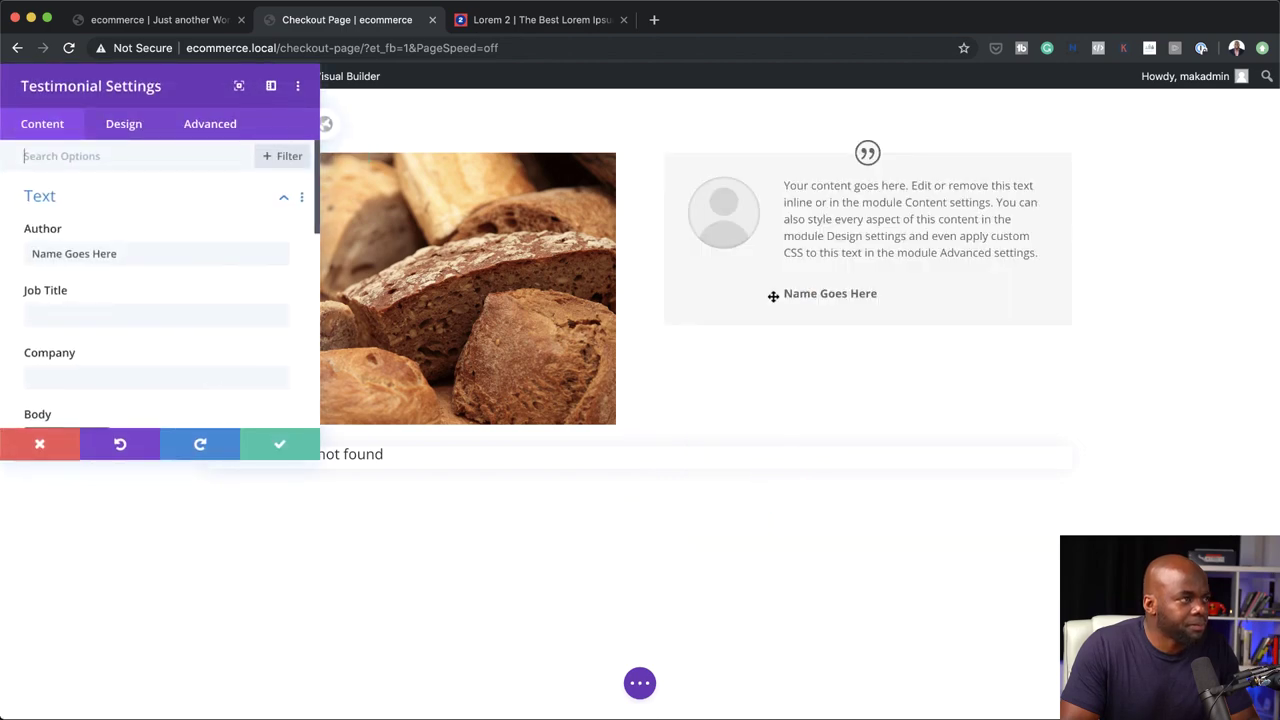
# Step: Set the testimonial's image to client01-free-img.png from the media library
pyautogui.scroll(-3, 63, 383)
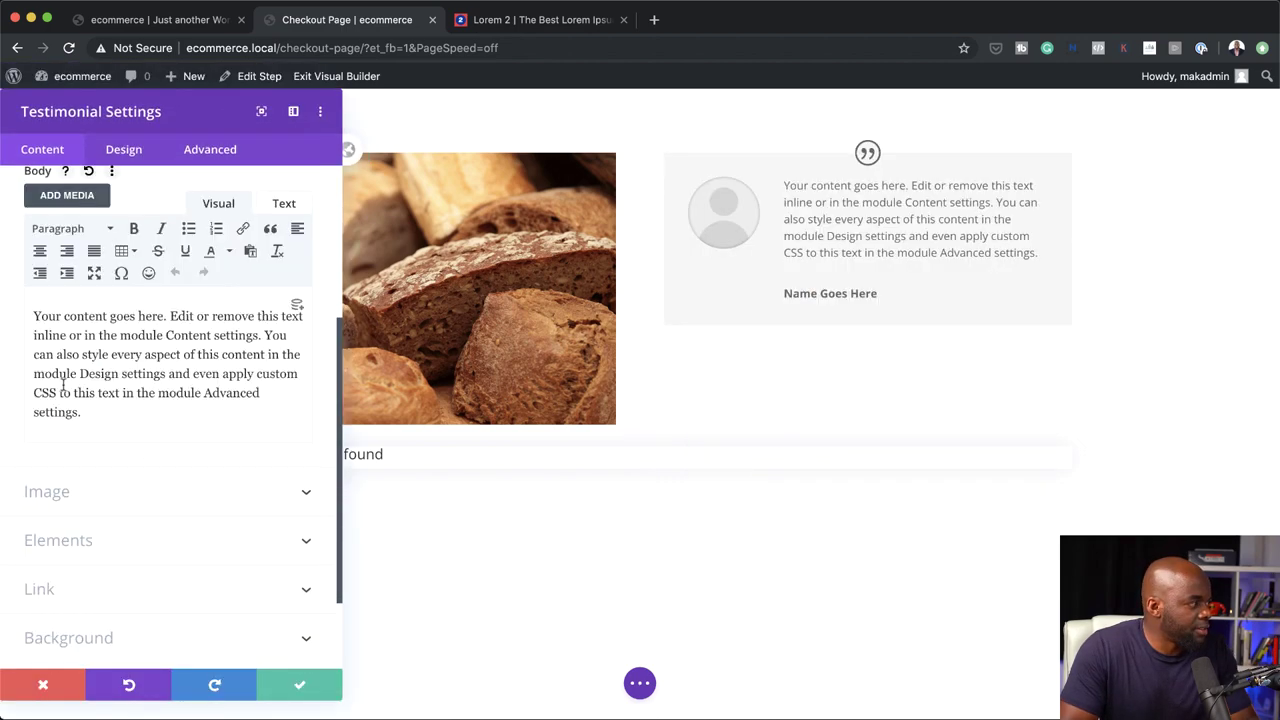
pyautogui.click(85, 493)
pyautogui.click(182, 310)
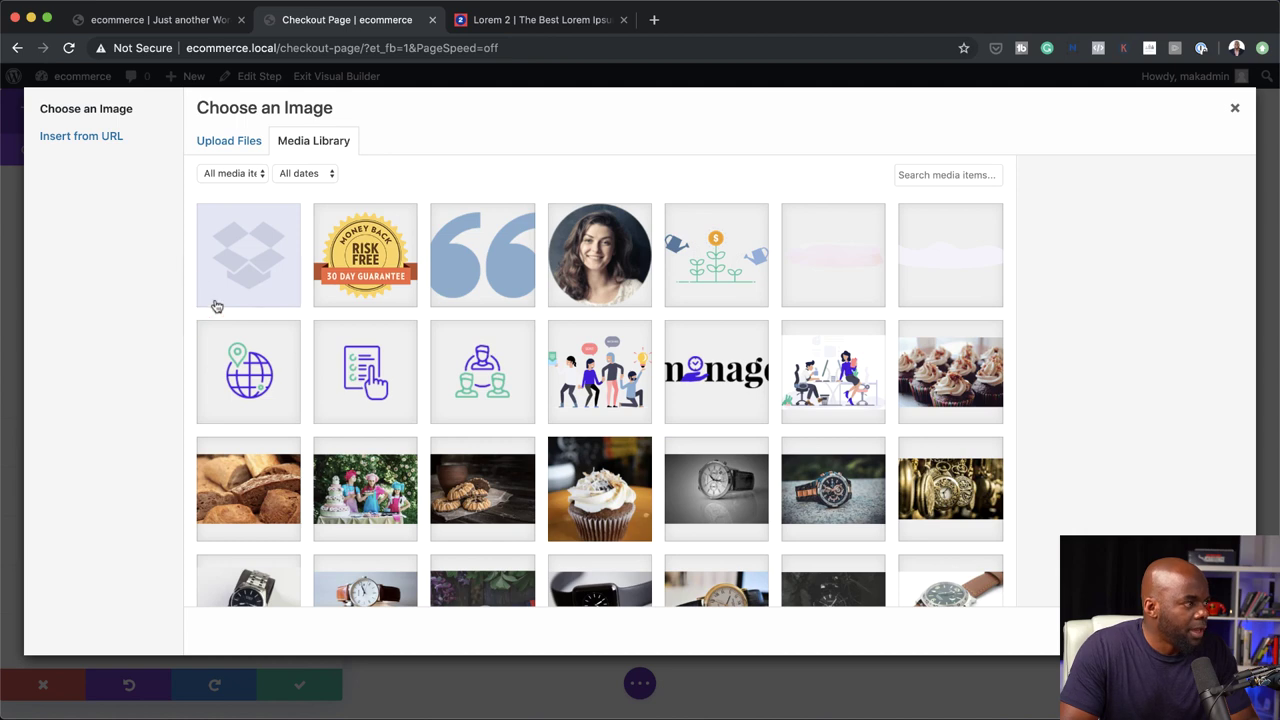
pyautogui.click(614, 265)
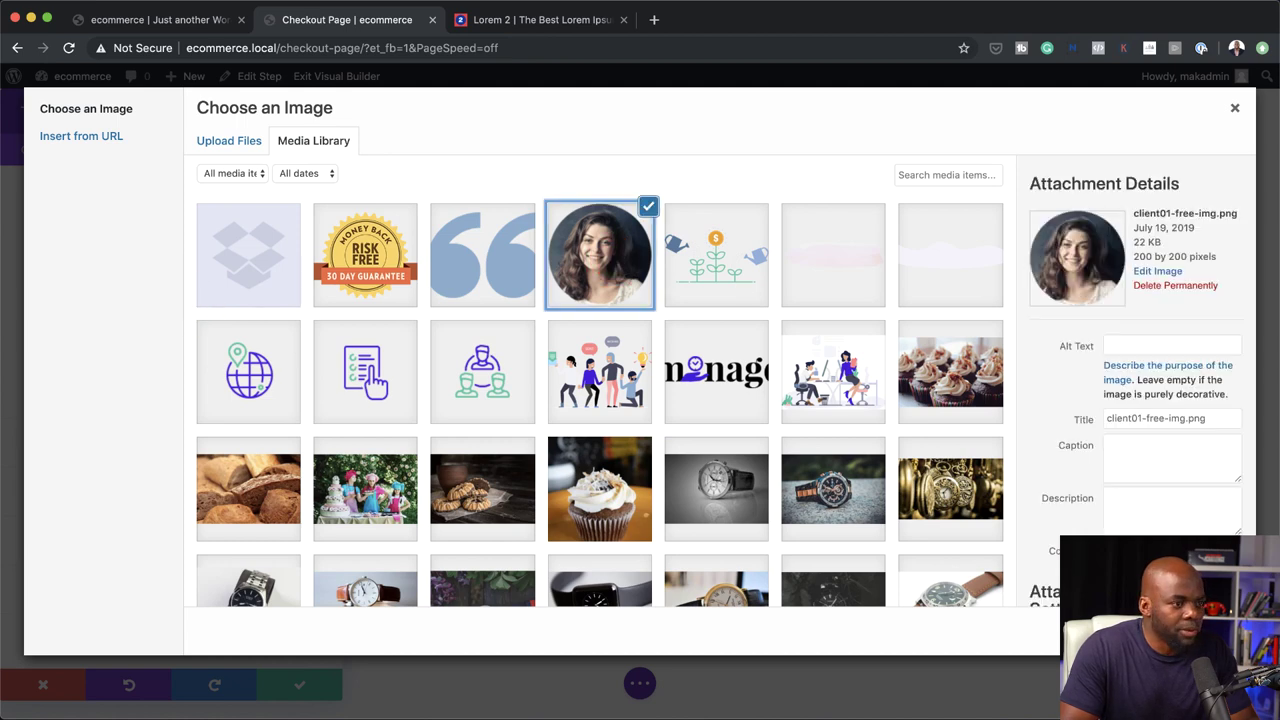
pyautogui.click(1190, 632)
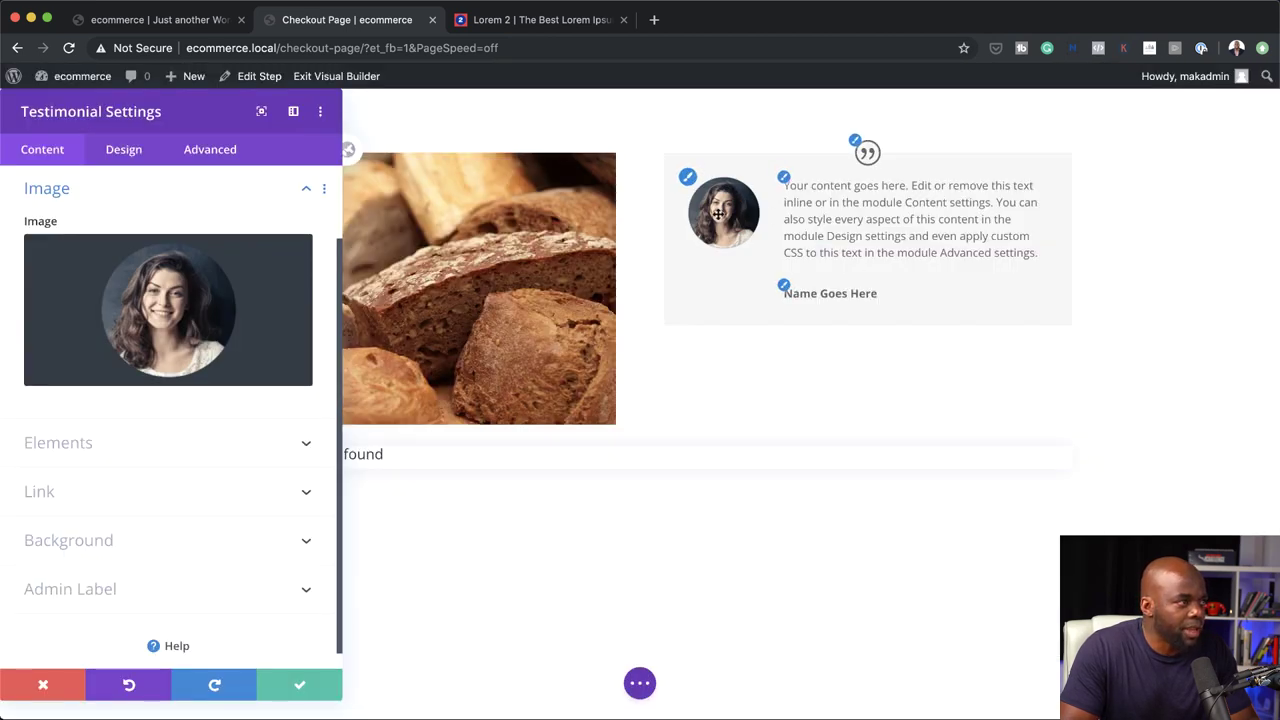
# Step: Turn off the testimonial's quote icon, enter the author's first name, and save the module
pyautogui.scroll(-1, 112, 493)
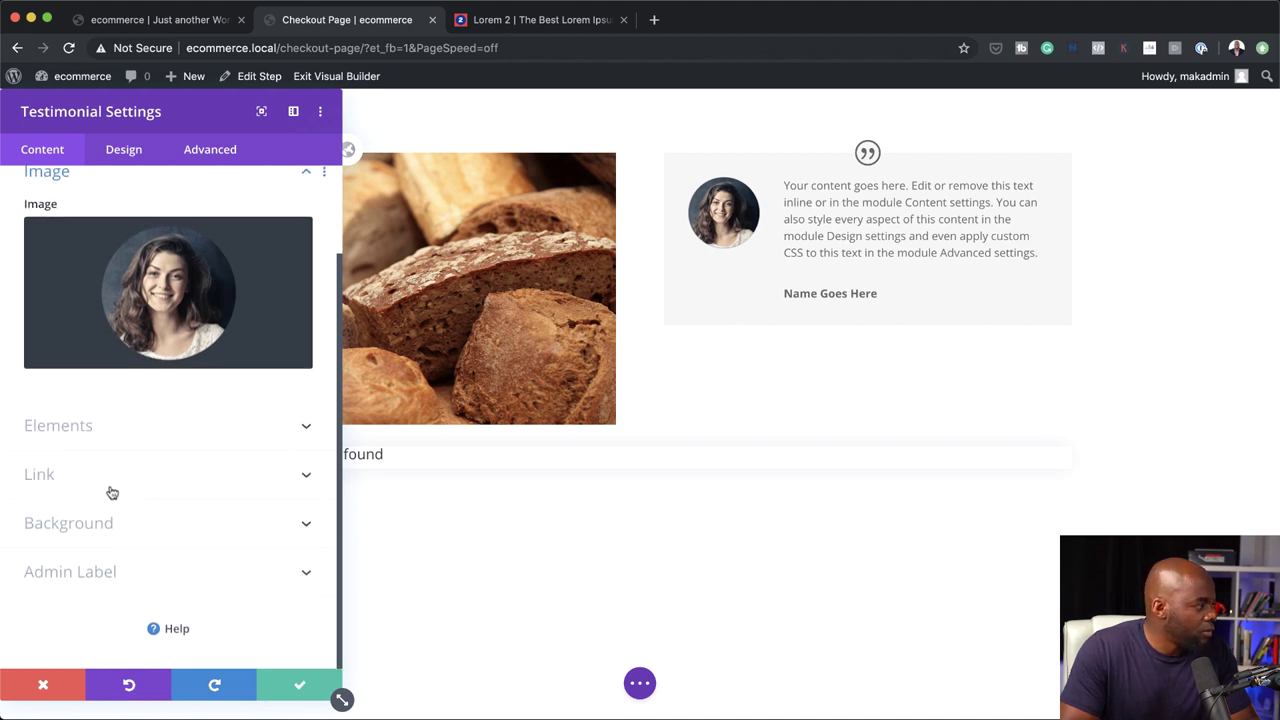
pyautogui.click(80, 424)
pyautogui.click(36, 385)
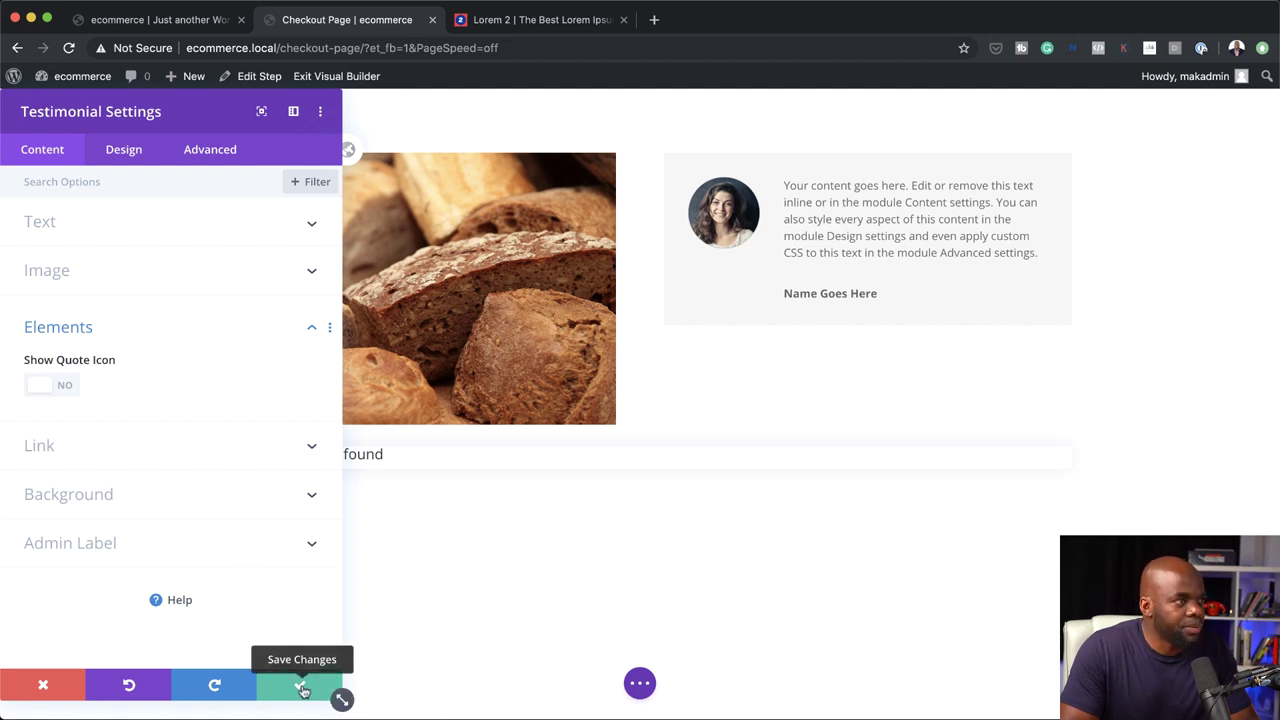
pyautogui.click(117, 222)
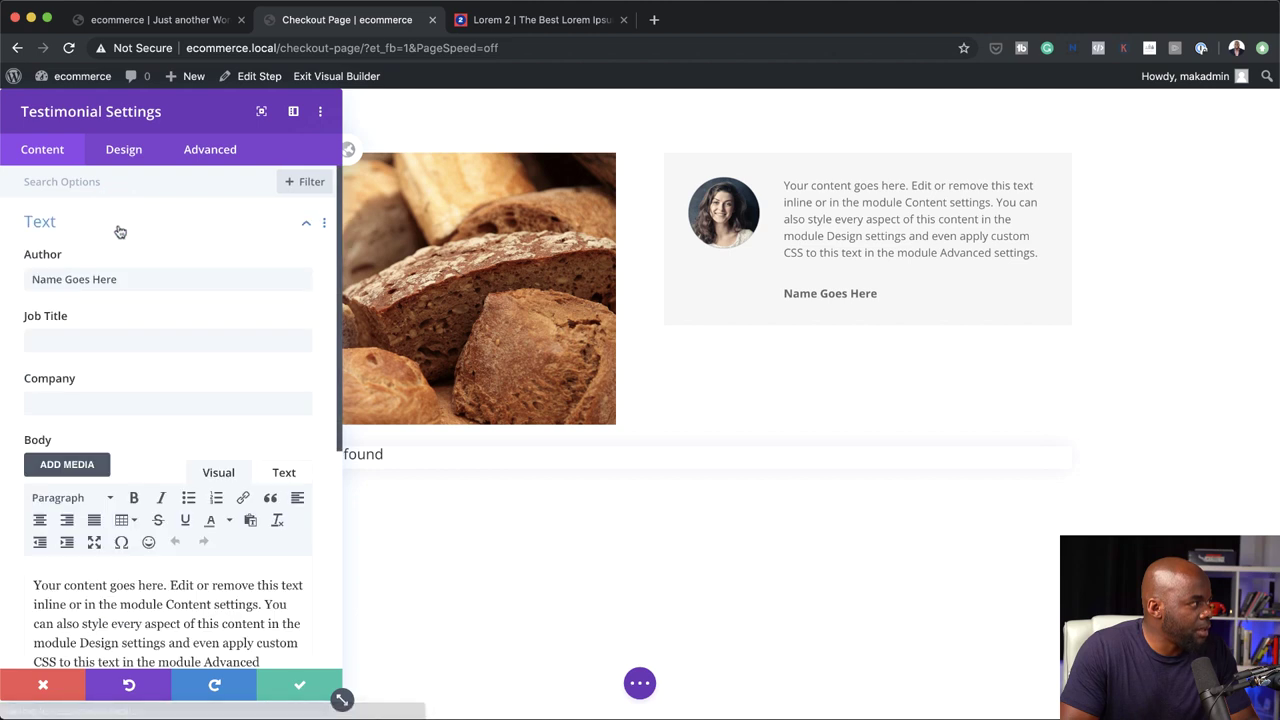
pyautogui.tripleClick(125, 278)
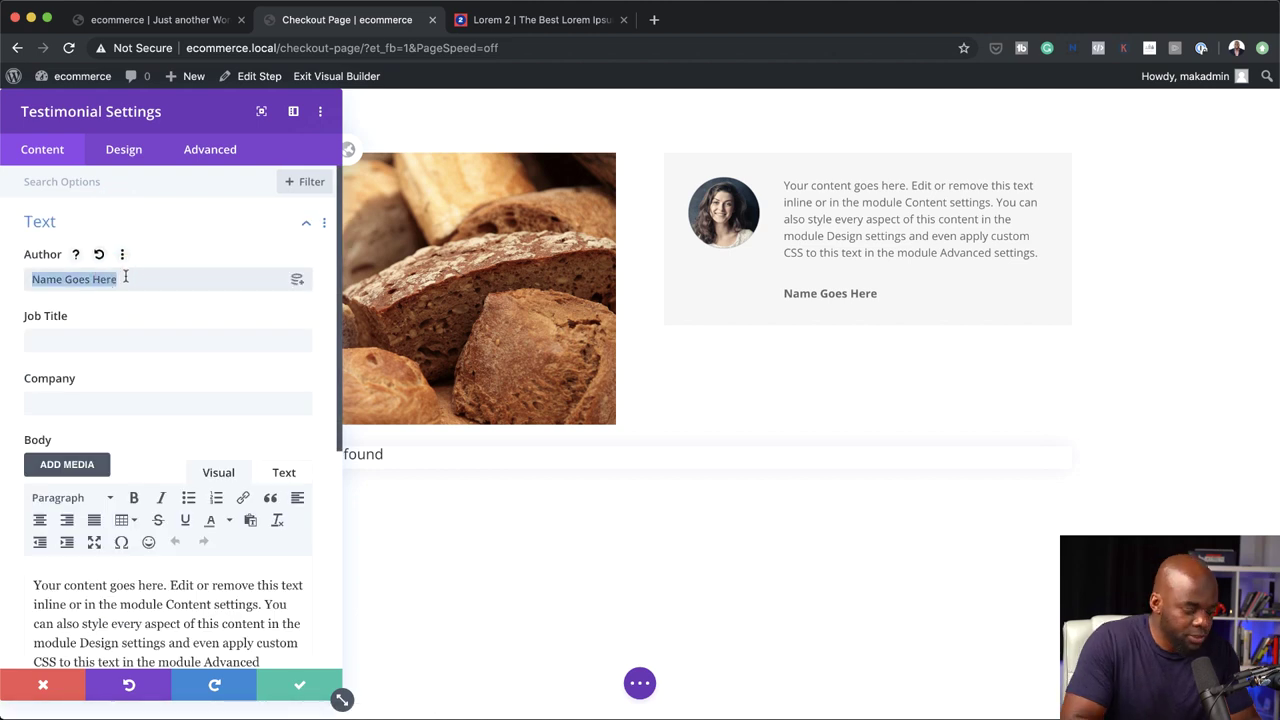
pyautogui.write('Samantha')
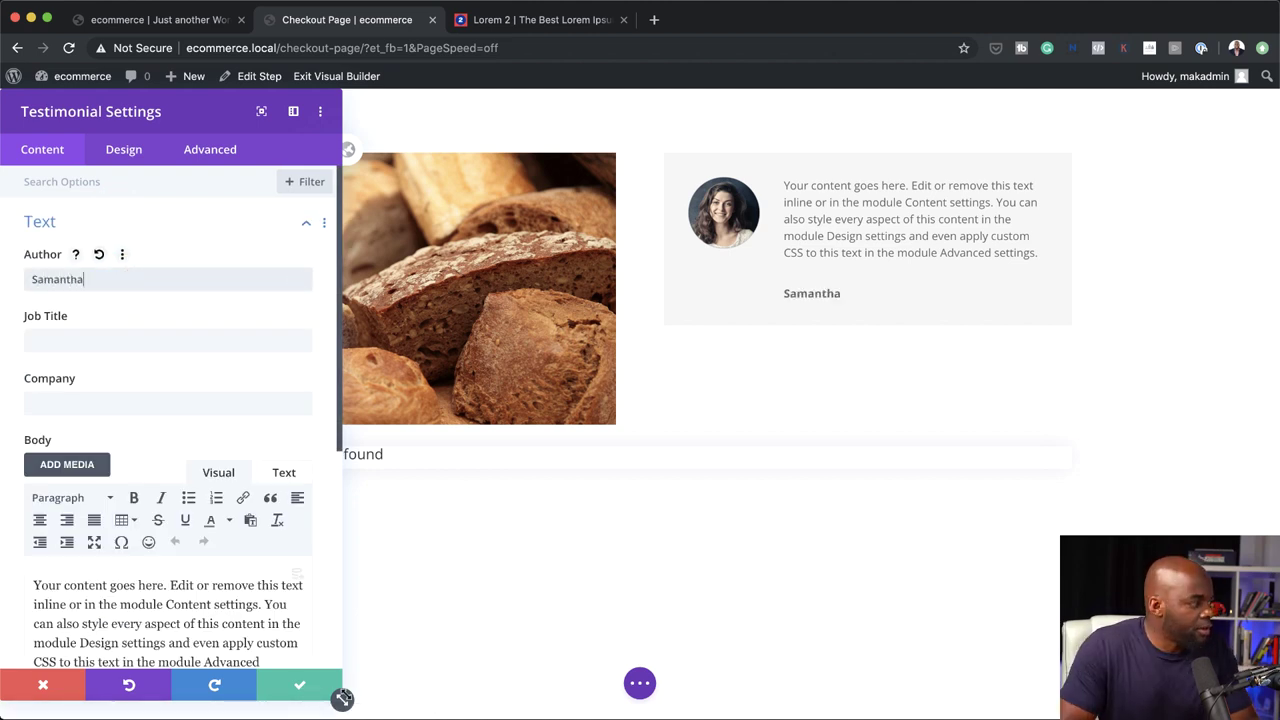
pyautogui.click(301, 688)
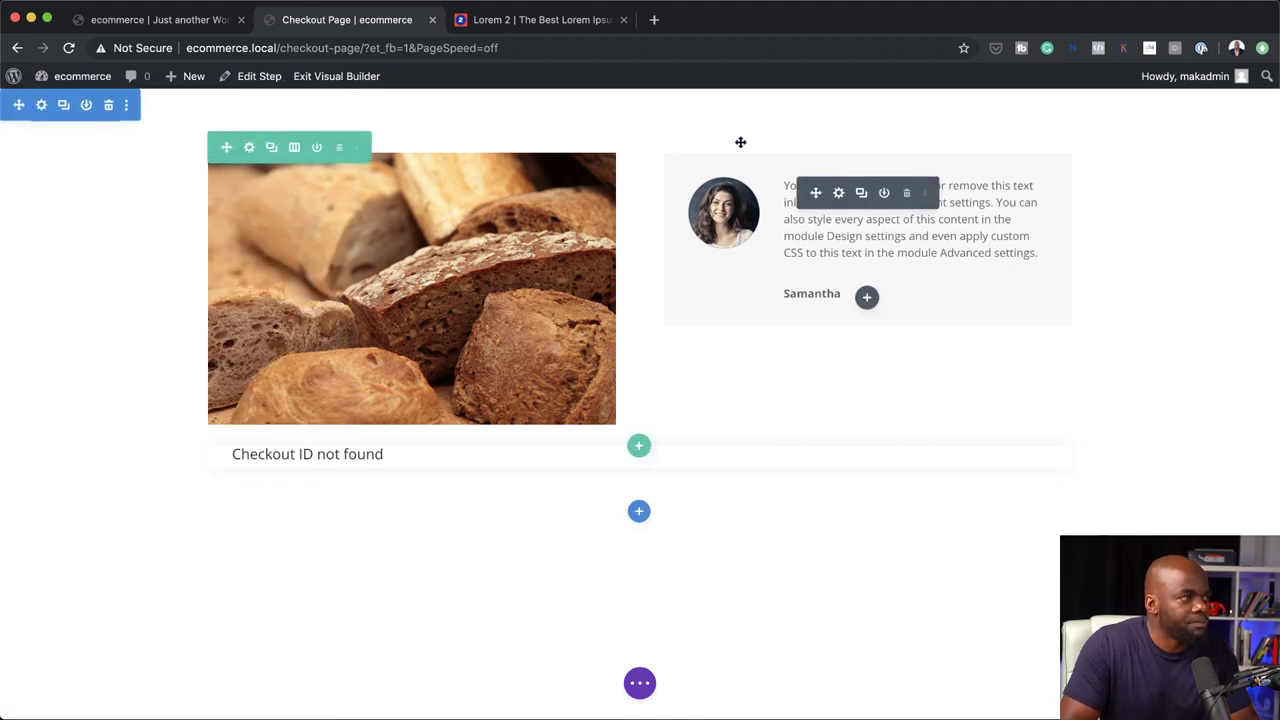
# Step: Add a single-column row between the image row and the checkout form, and insert a Text module in it
pyautogui.click(640, 448)
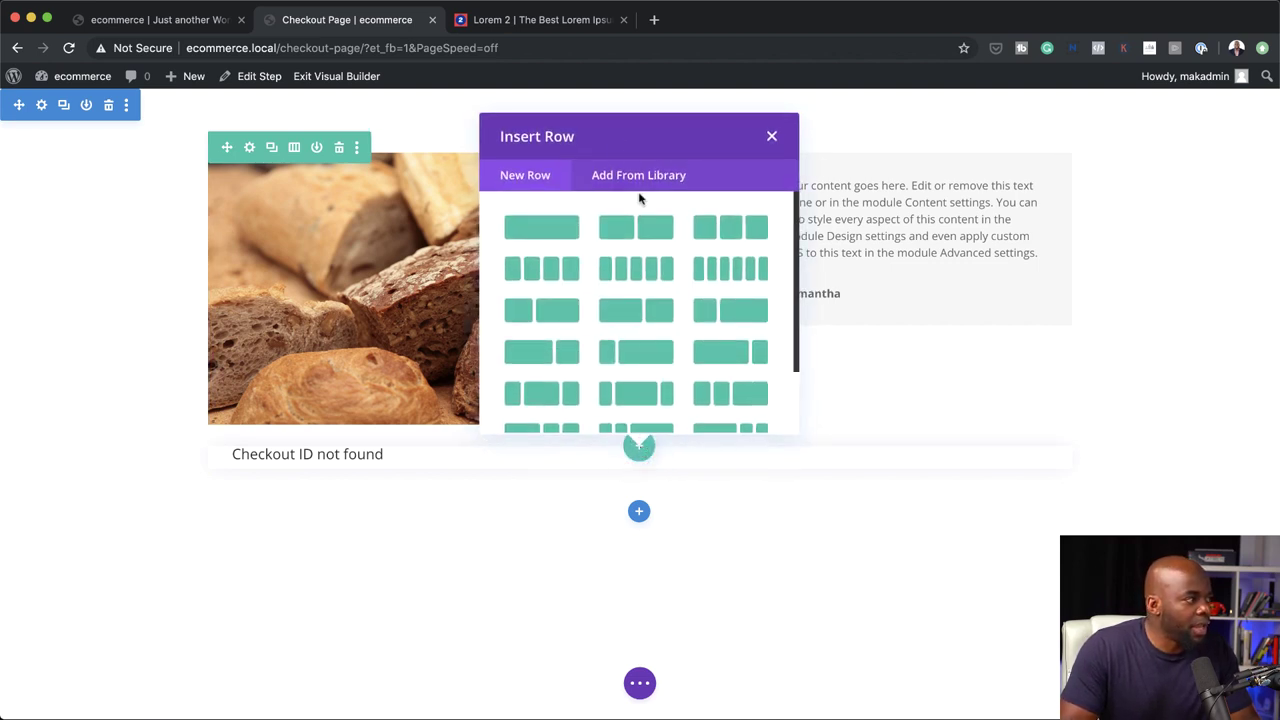
pyautogui.click(555, 228)
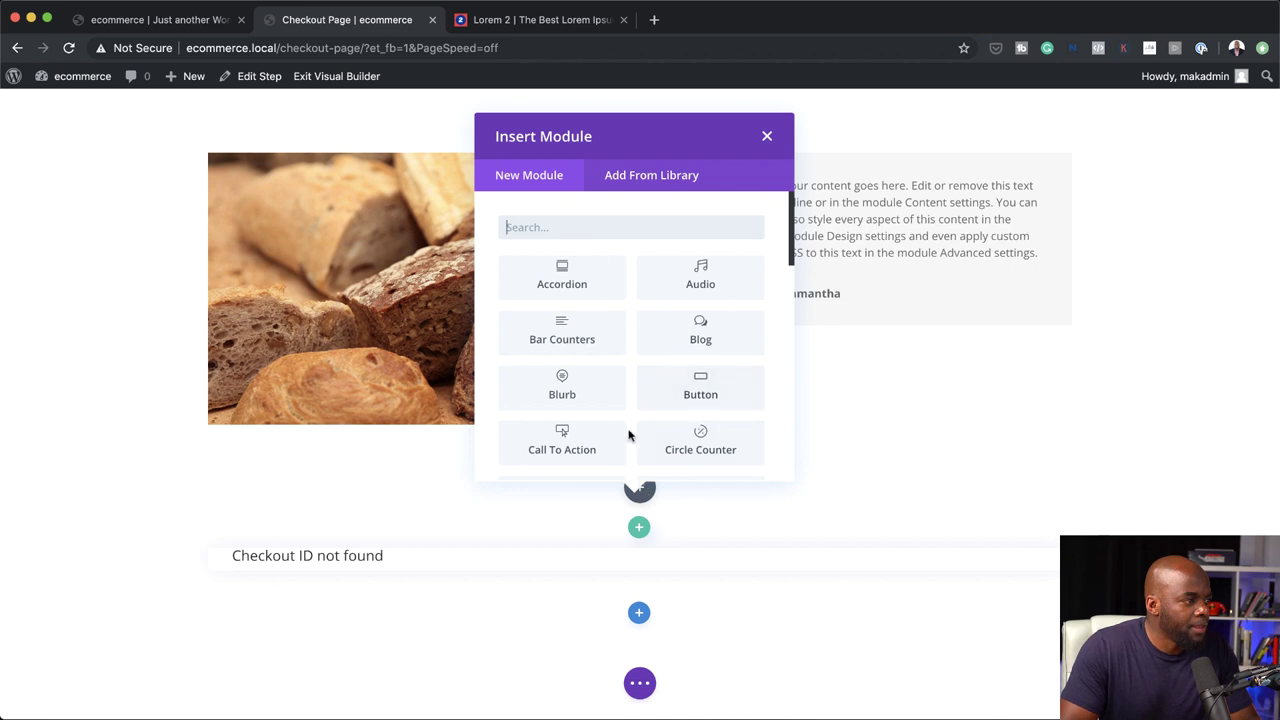
pyautogui.write('text')
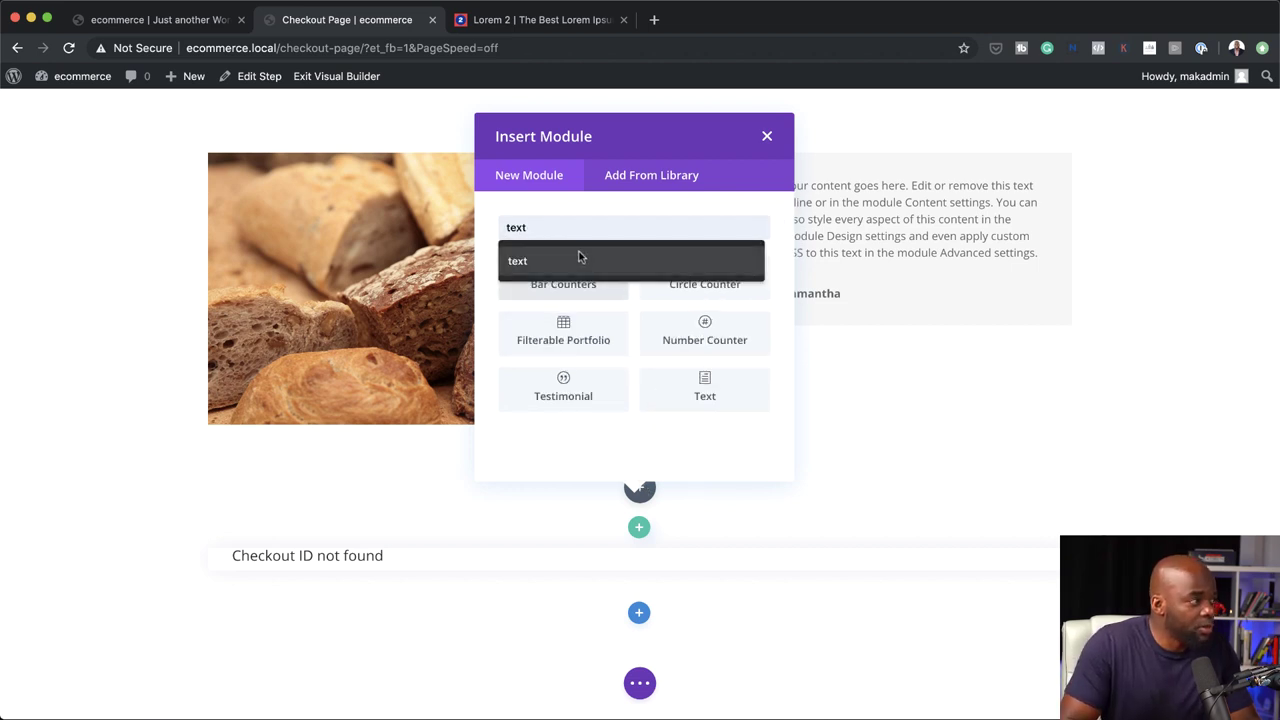
pyautogui.click(580, 258)
pyautogui.click(563, 276)
# Step: Replace the text module's body with "Checkout" and format it as Heading 2
pyautogui.write('Chec')
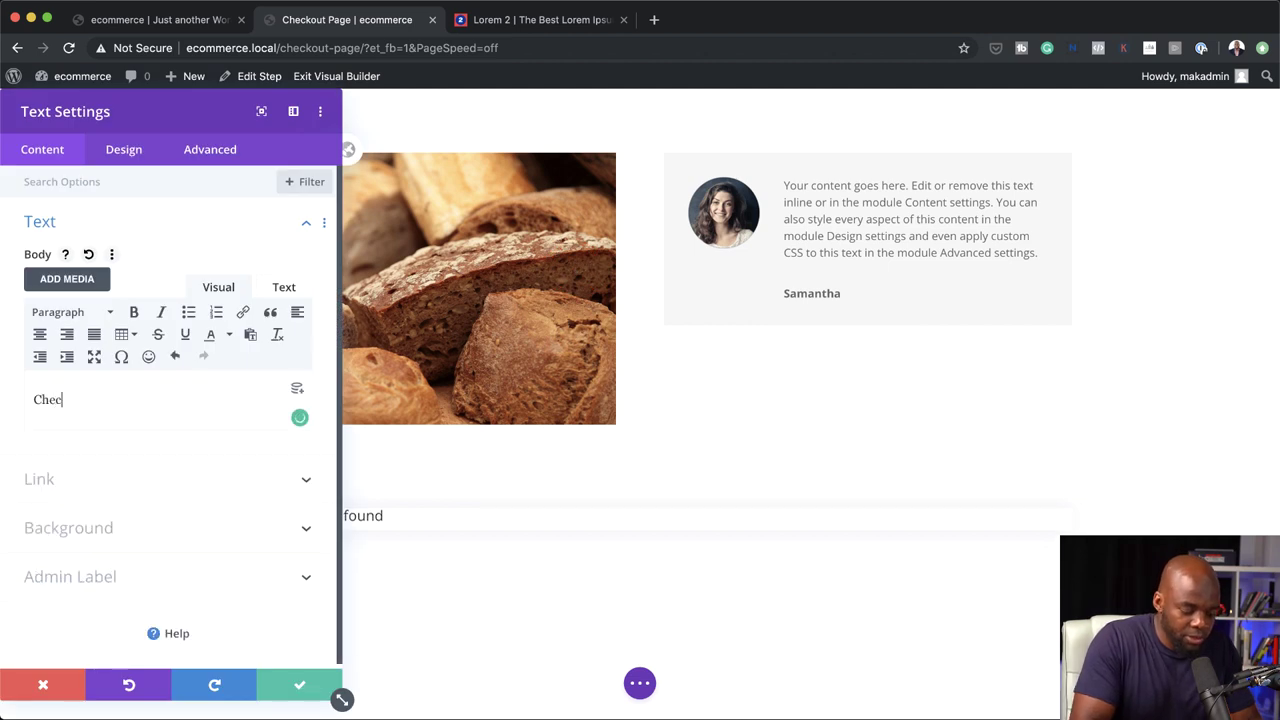
pyautogui.write('kout')
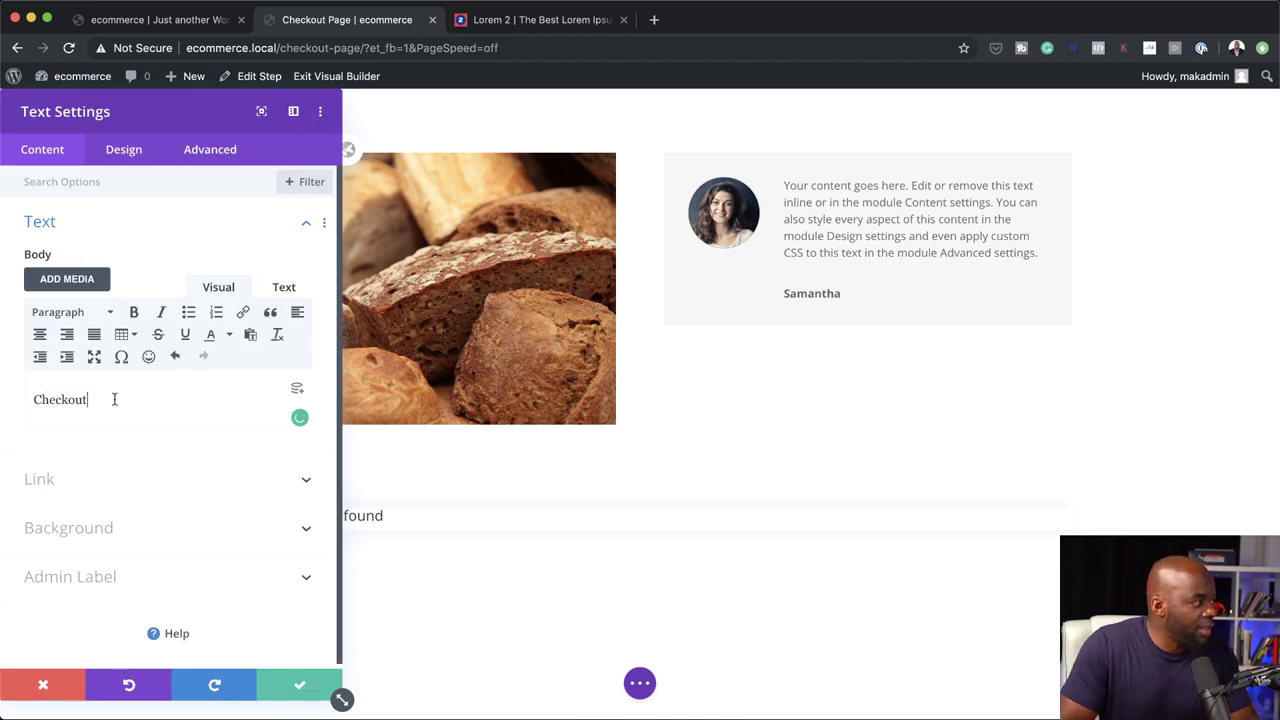
pyautogui.moveTo(100, 400); pyautogui.dragTo(22, 386)
pyautogui.click(55, 312)
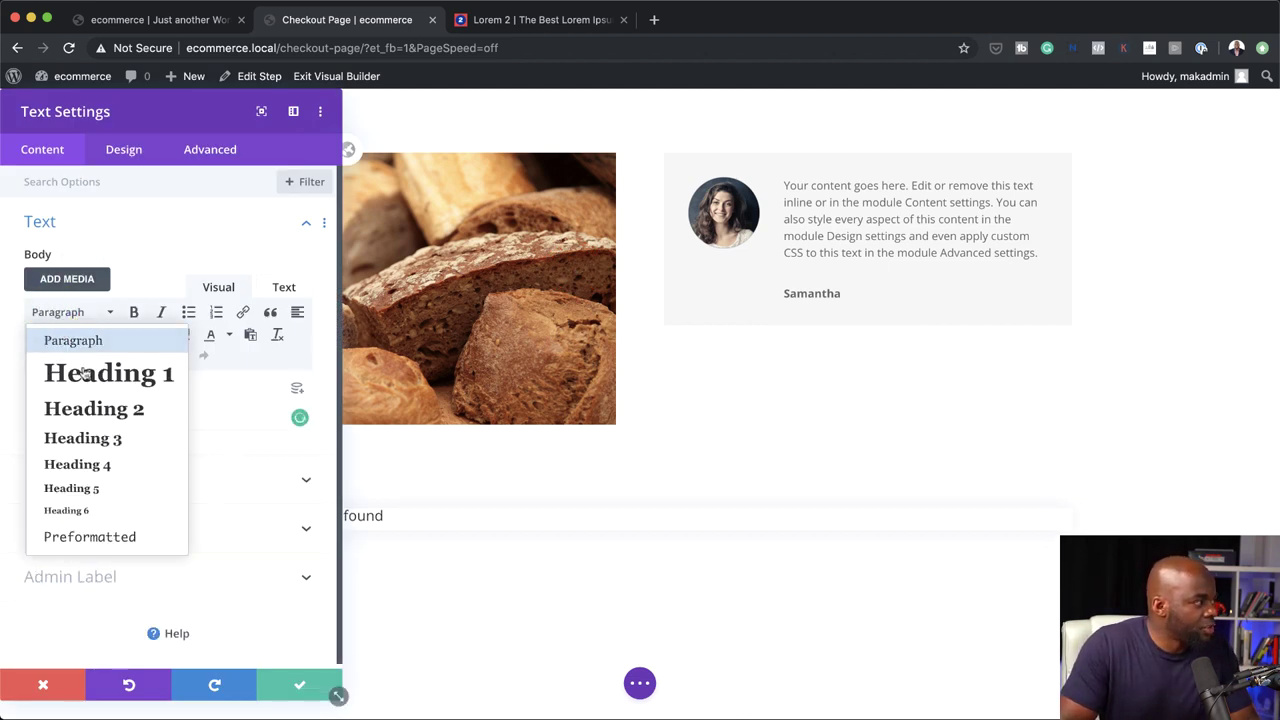
pyautogui.click(98, 412)
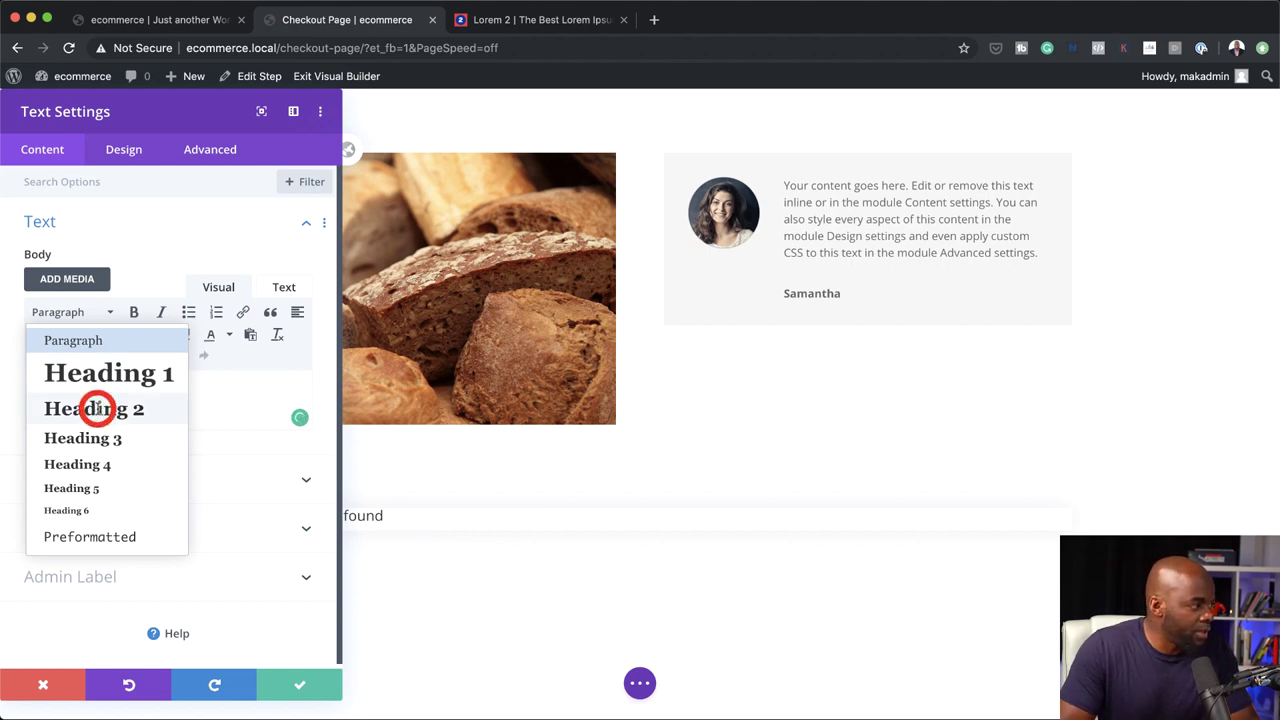
# Step: Center the "Checkout" text module's text and set its font style to all uppercase
pyautogui.click(138, 150)
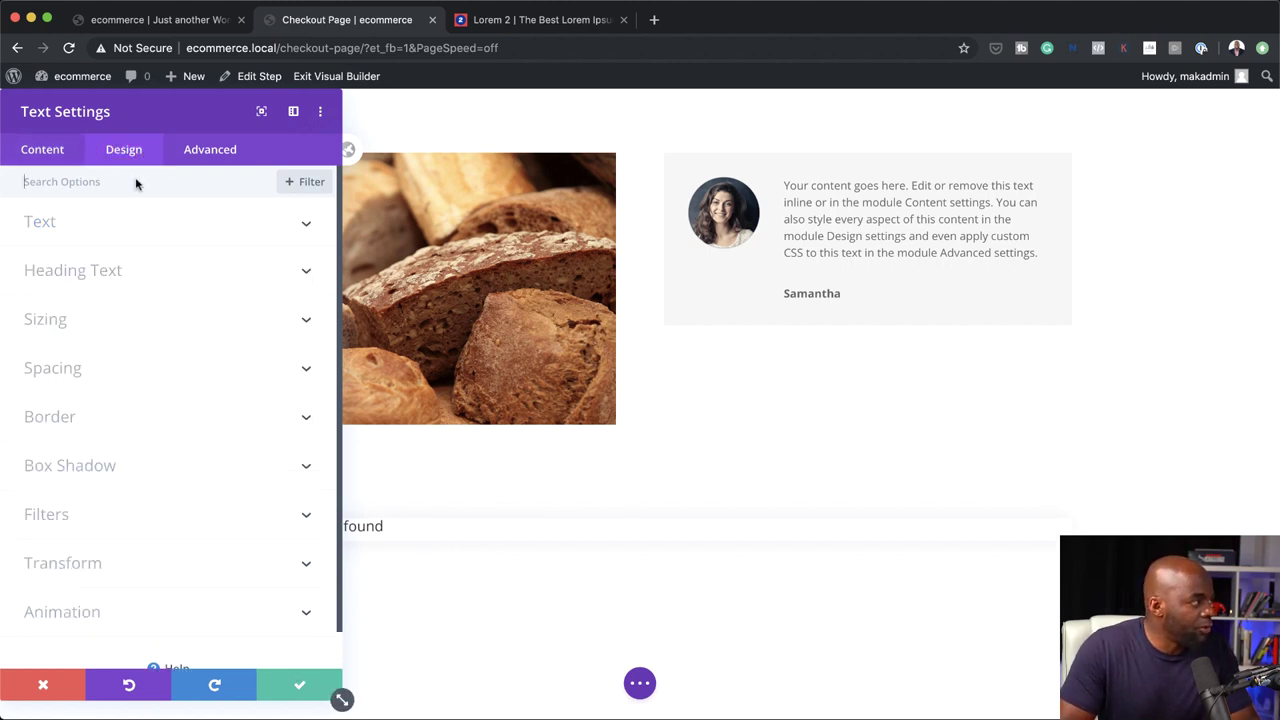
pyautogui.click(72, 225)
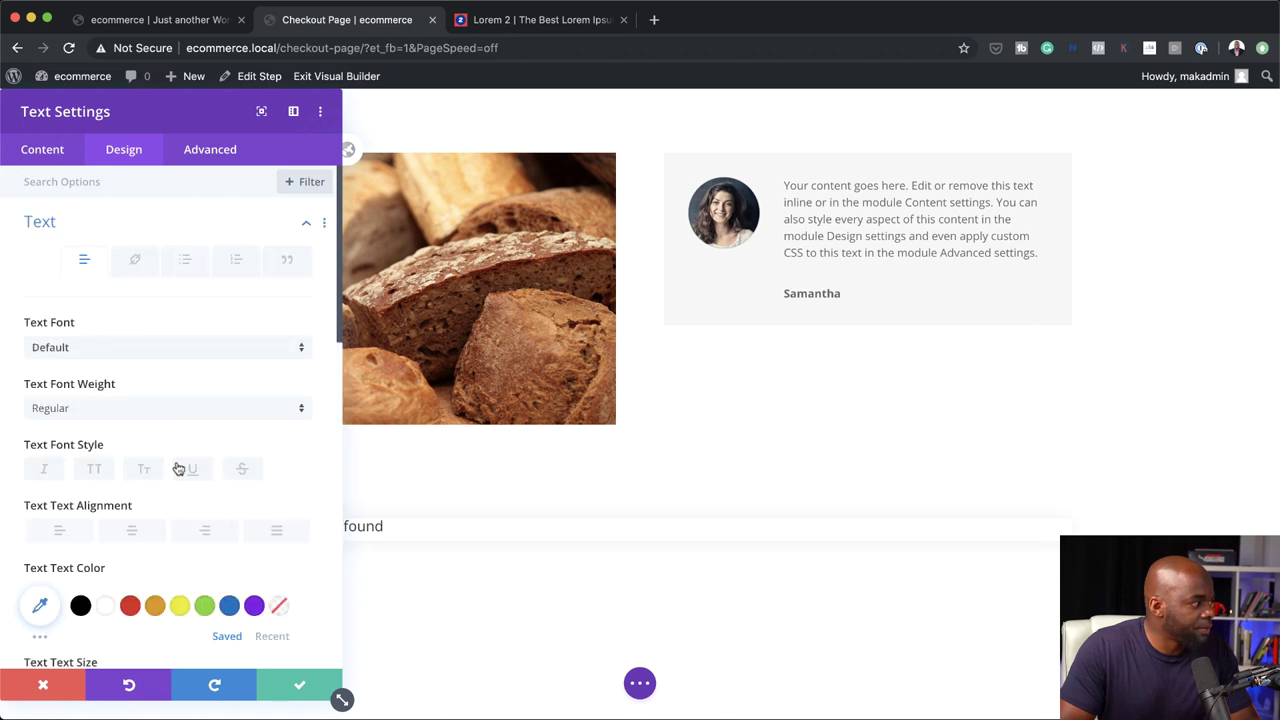
pyautogui.click(150, 534)
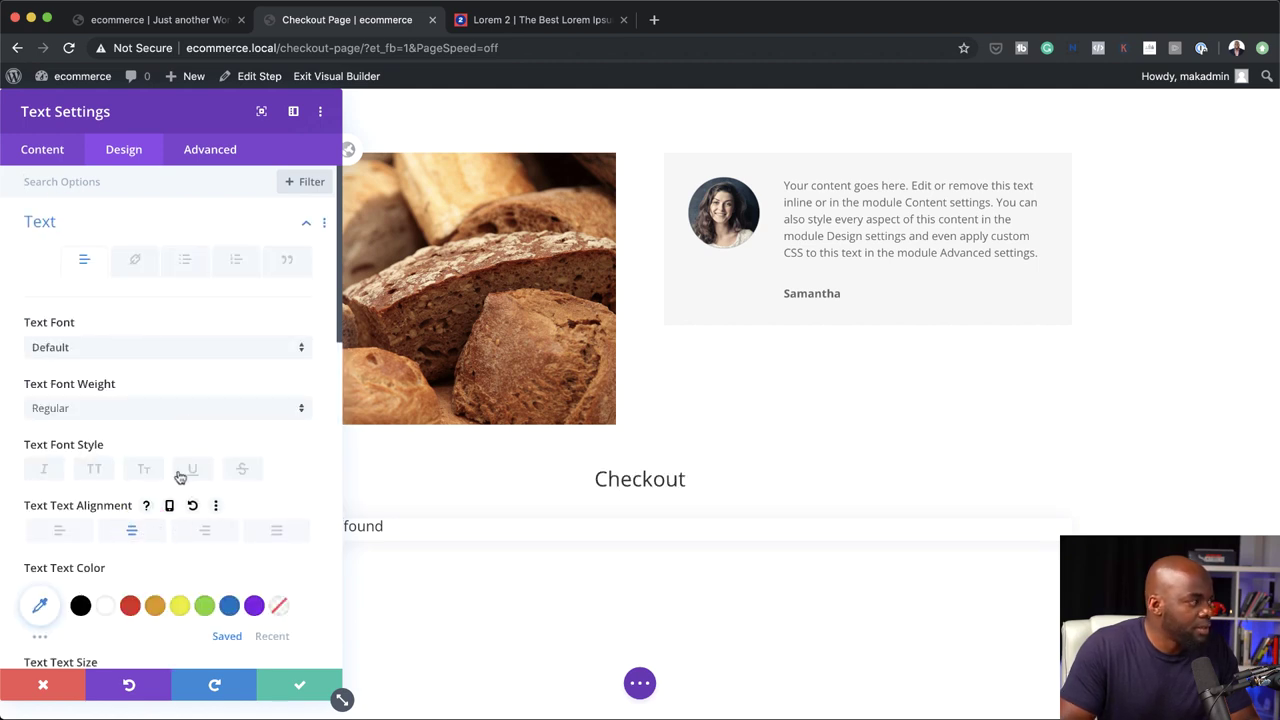
pyautogui.click(93, 470)
pyautogui.scroll(-3, 247, 590)
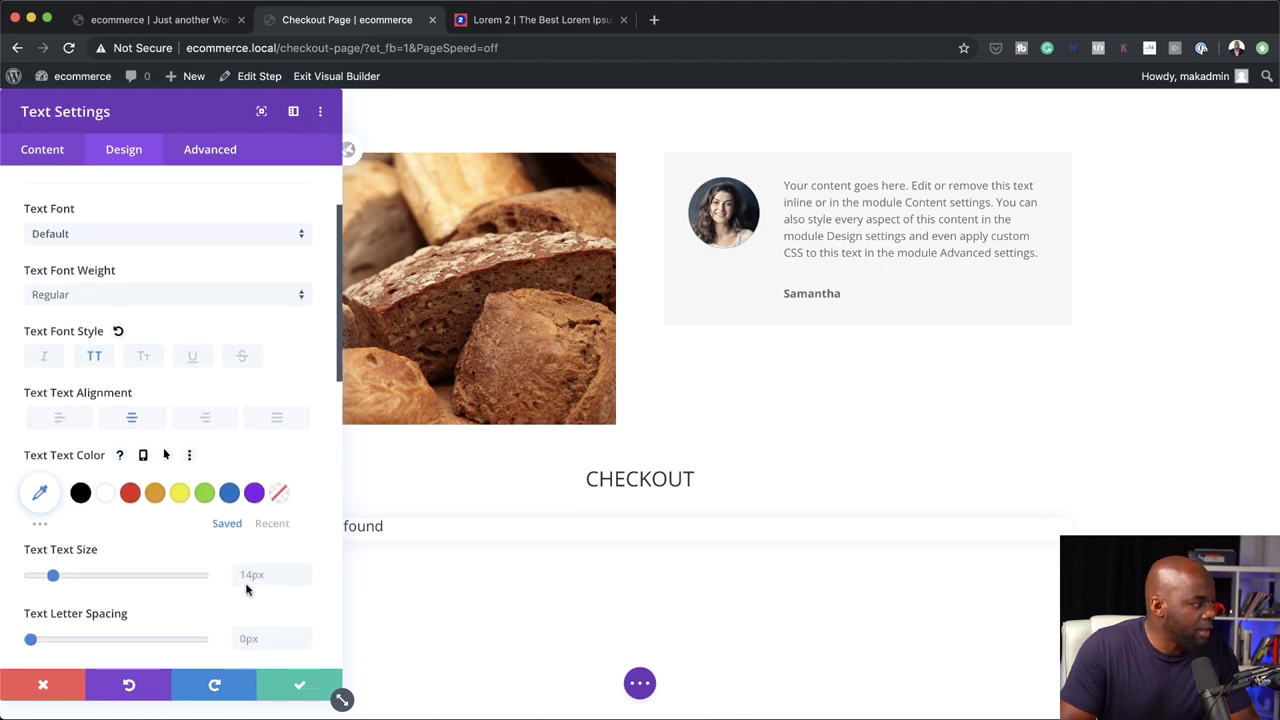
# Step: Style the module's Heading 2 in Poppins, Bold, red, at 43px, and save the text module
pyautogui.scroll(-10, 110, 300)
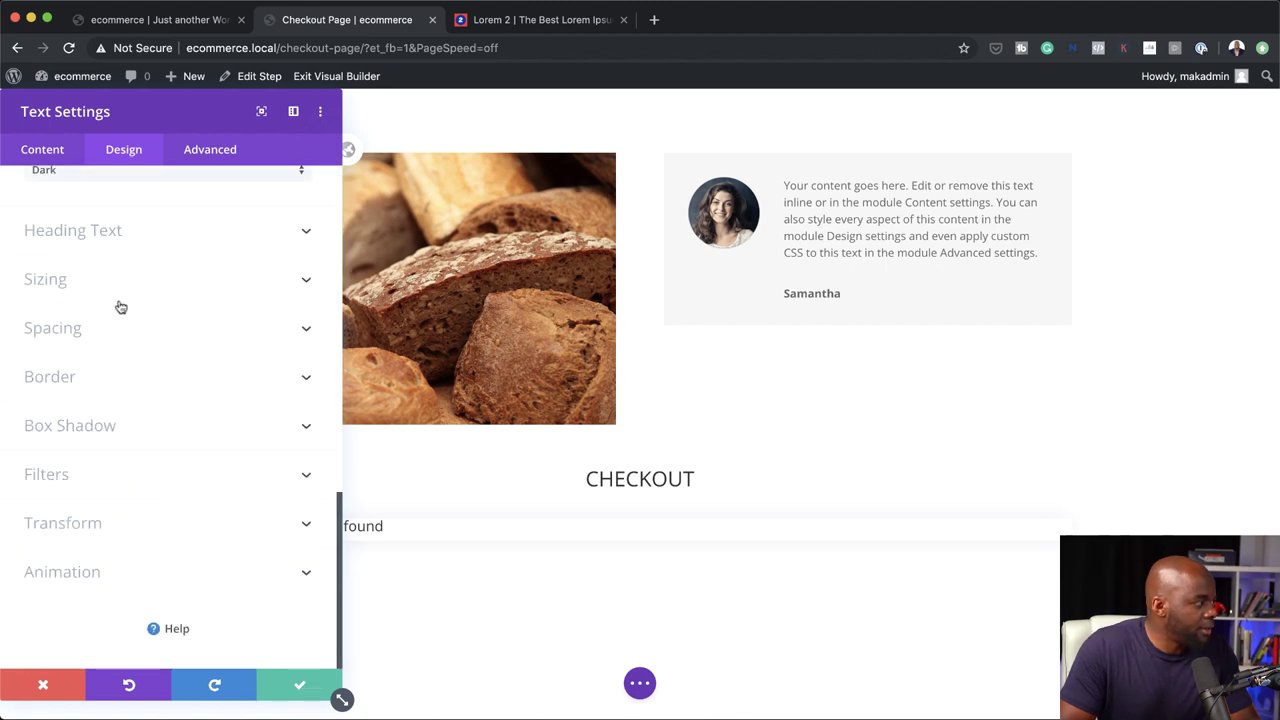
pyautogui.click(107, 240)
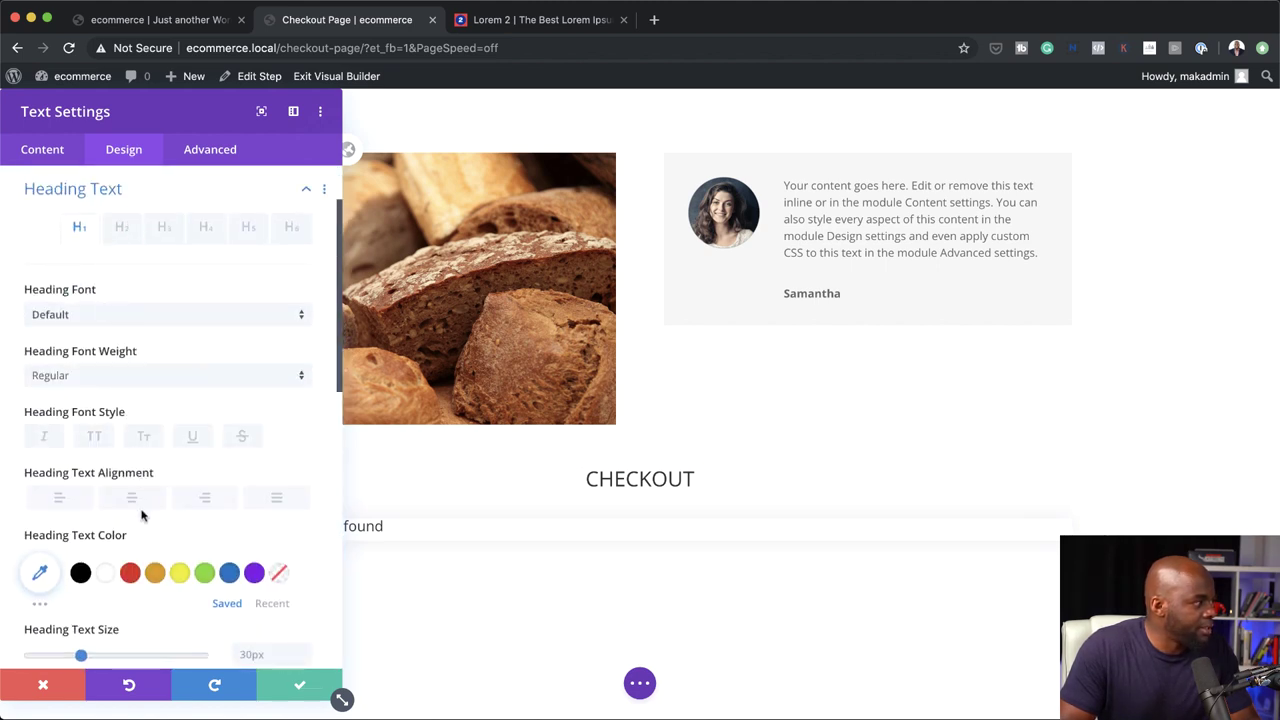
pyautogui.click(122, 226)
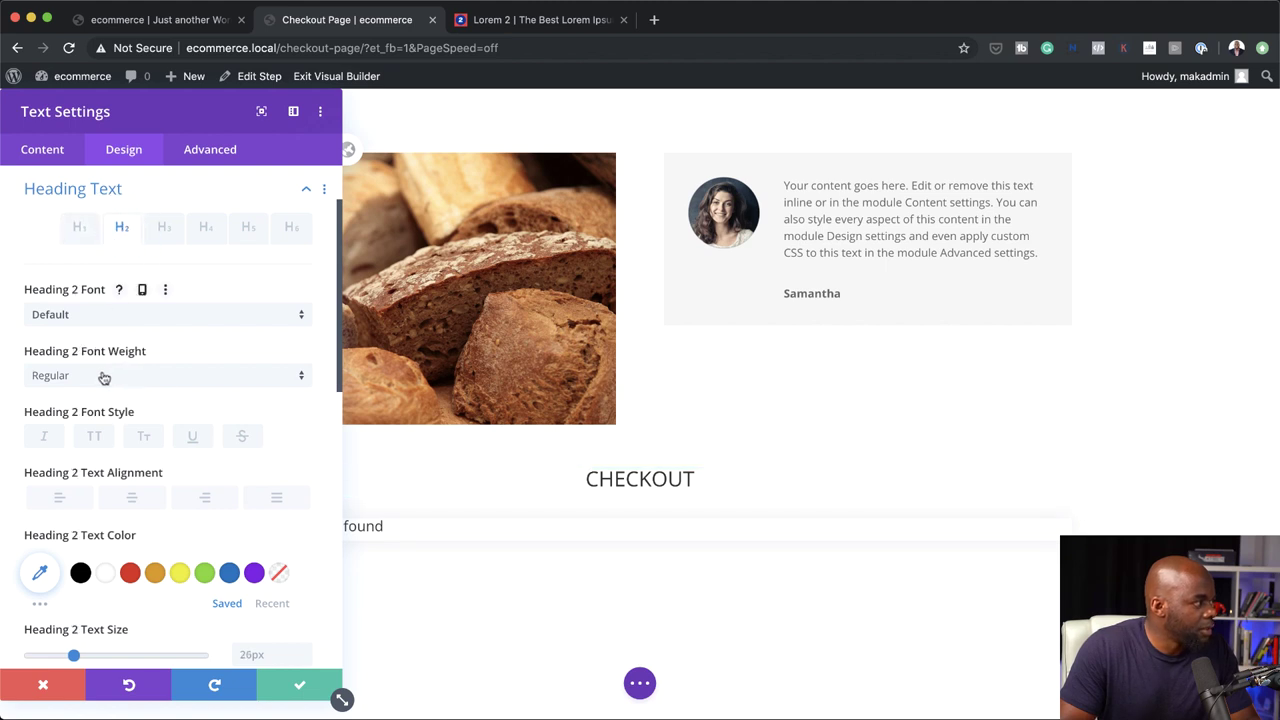
pyautogui.click(88, 314)
pyautogui.click(121, 228)
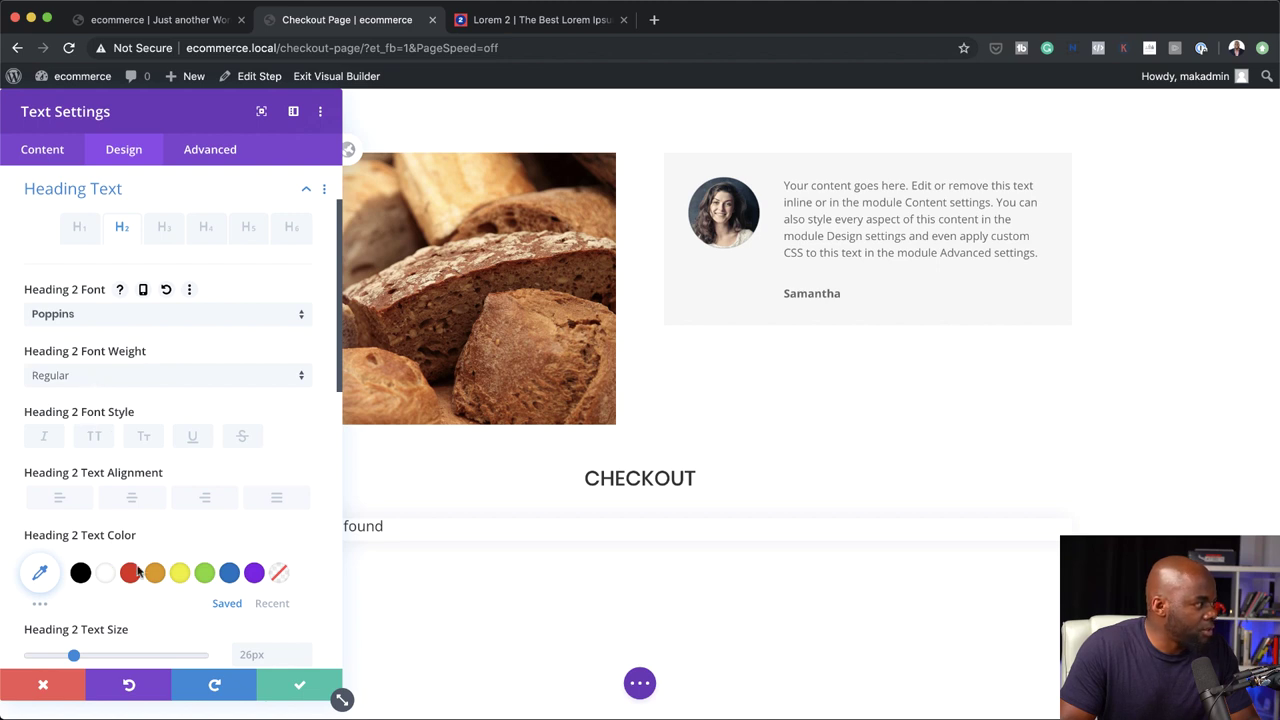
pyautogui.click(130, 571)
pyautogui.click(130, 375)
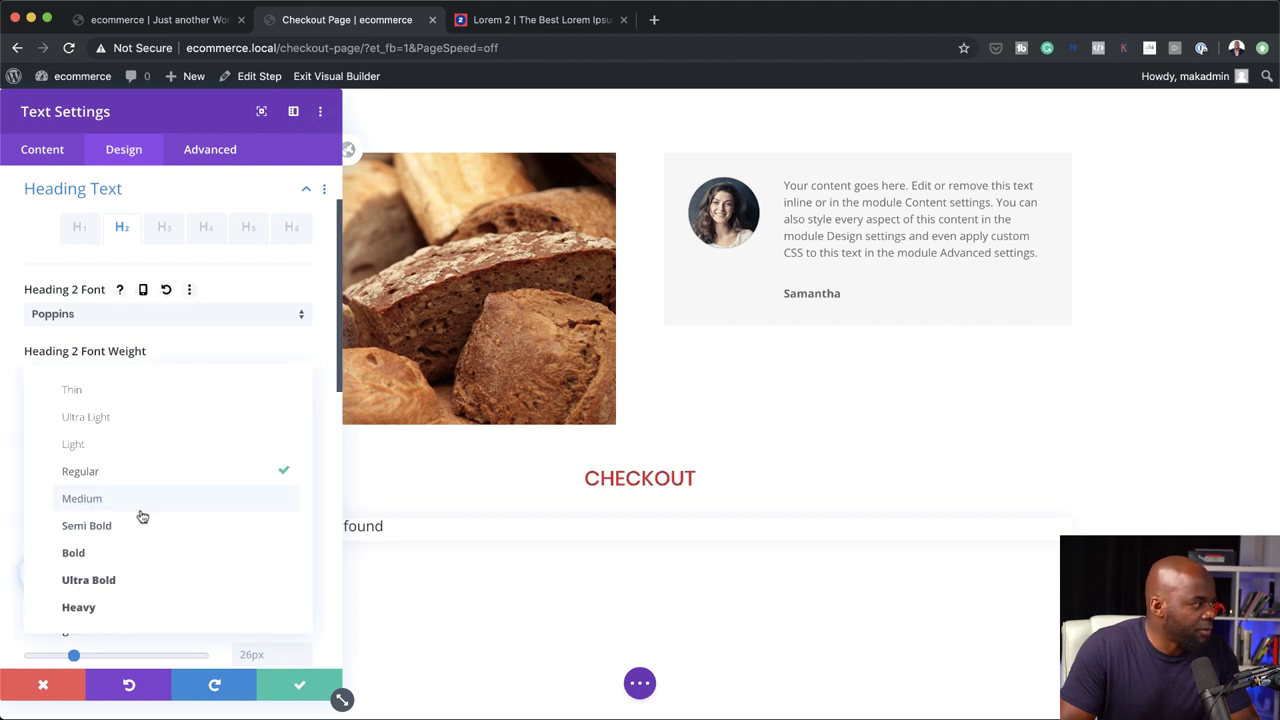
pyautogui.click(134, 552)
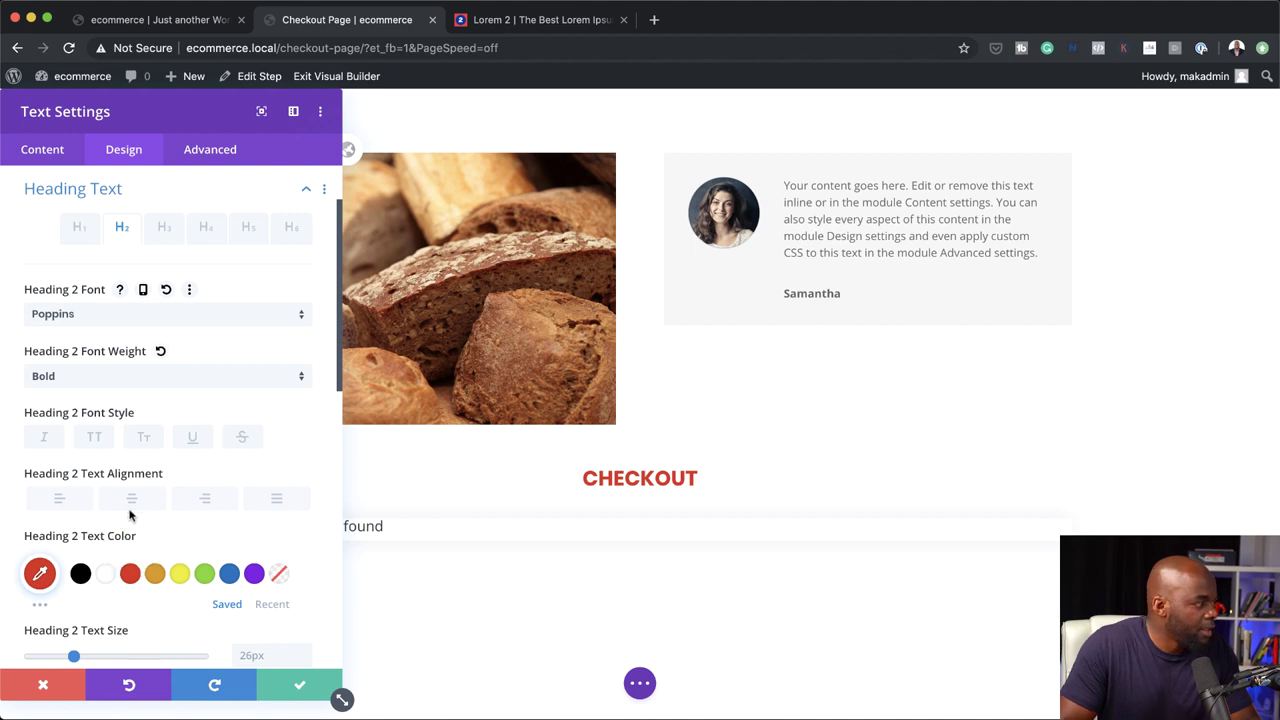
pyautogui.moveTo(73, 655); pyautogui.dragTo(103, 658)
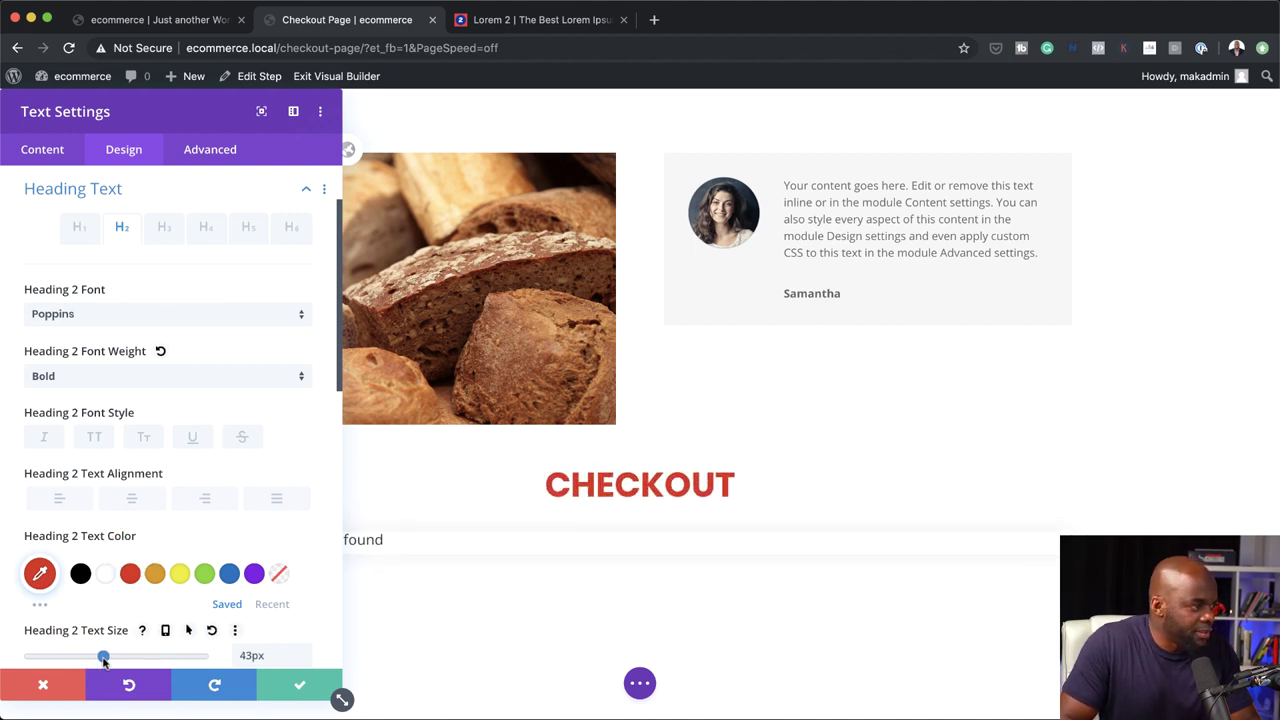
pyautogui.click(292, 686)
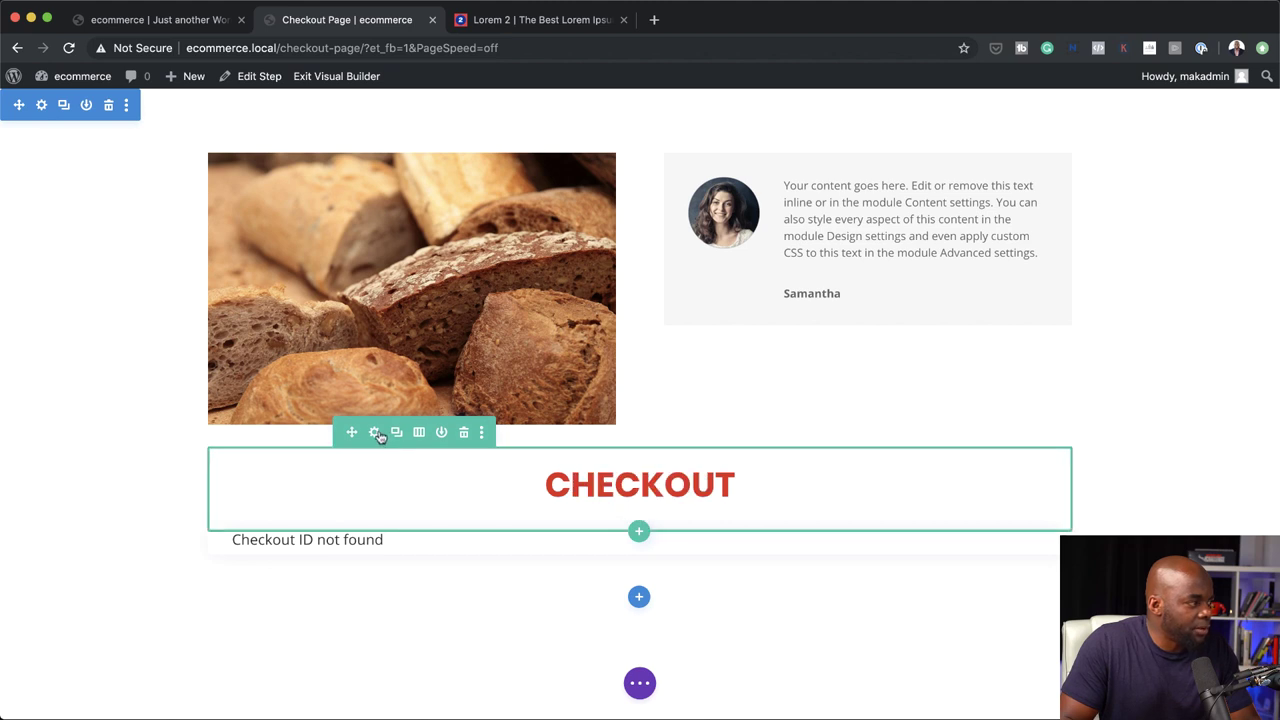
# Step: Move the "Checkout" heading row above the image row, reduce the gap between them, and exit the visual builder
pyautogui.moveTo(375, 433); pyautogui.dragTo(545, 163)
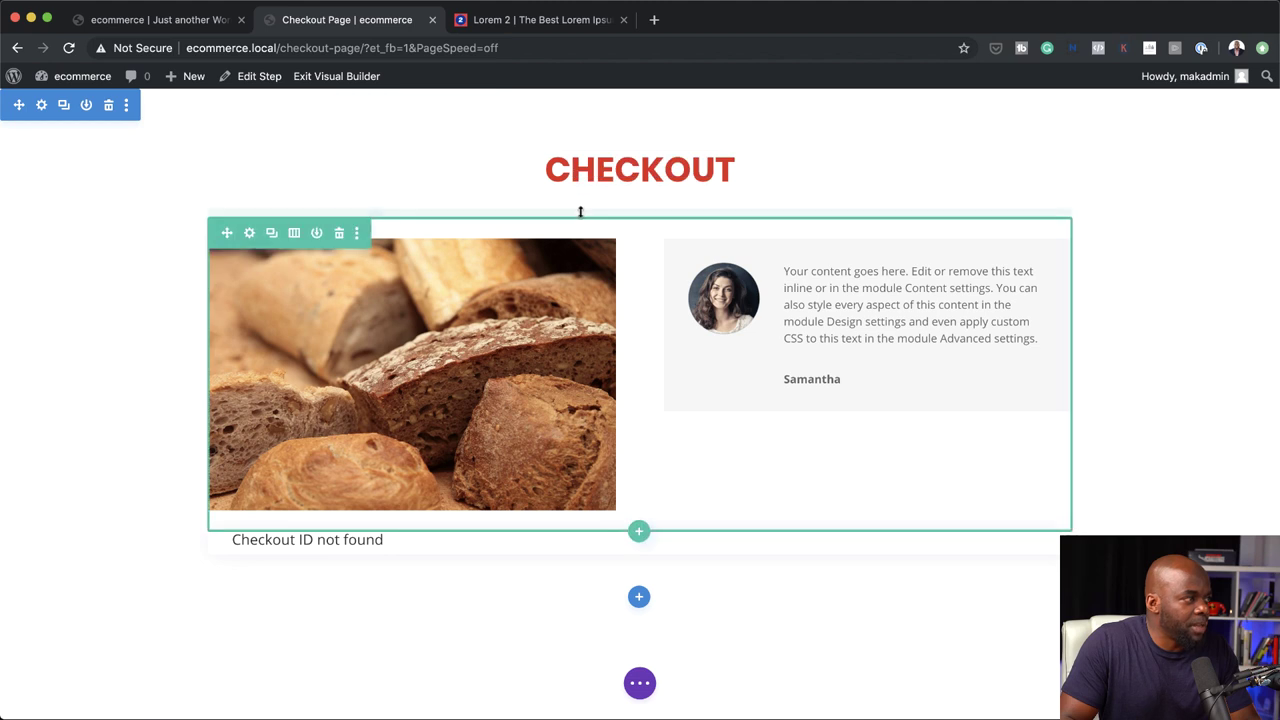
pyautogui.moveTo(580, 213); pyautogui.dragTo(582, 195)
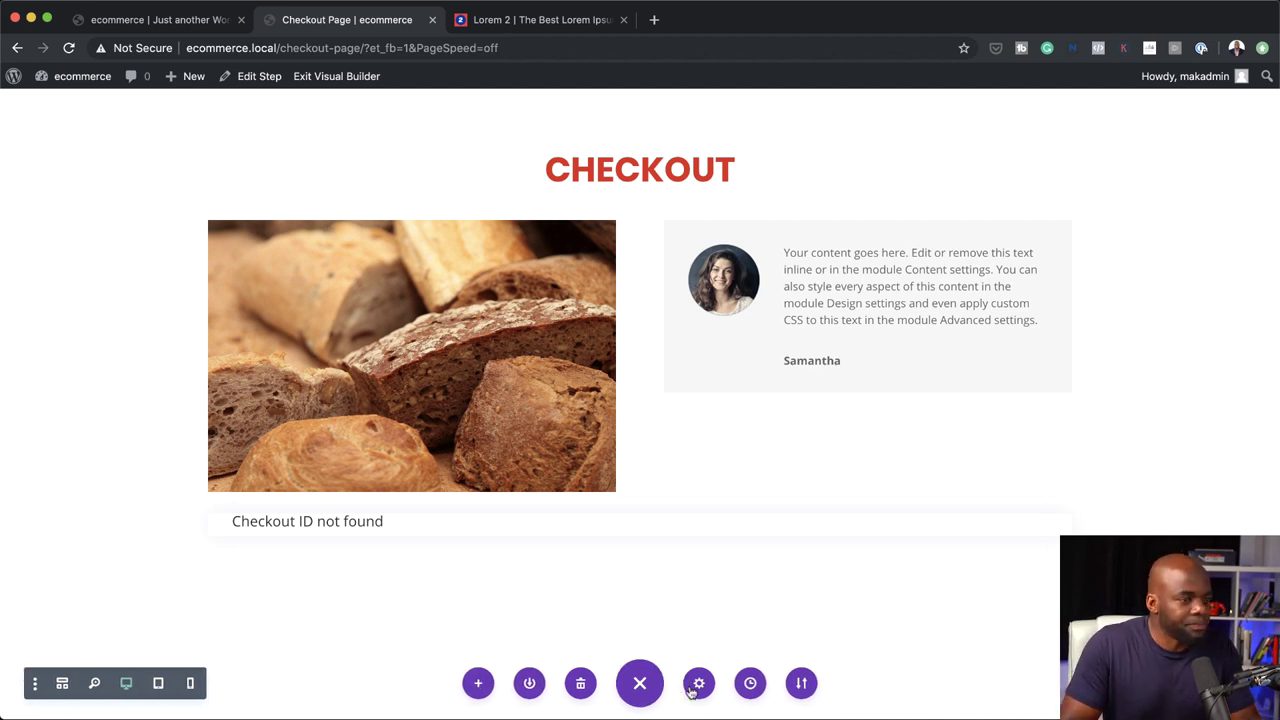
pyautogui.click(334, 78)
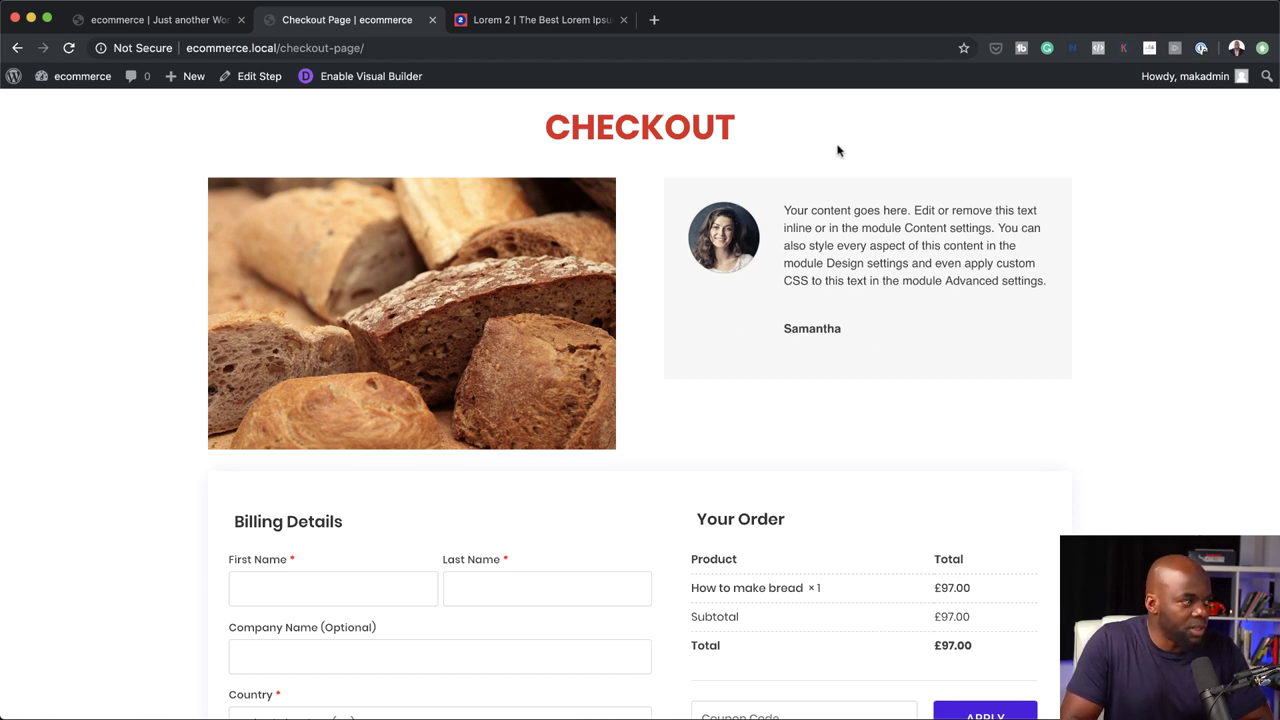
# Step: Examine the live checkout page's billing fields, order summary, coupon field and payment option
pyautogui.scroll(-5, 686, 563)
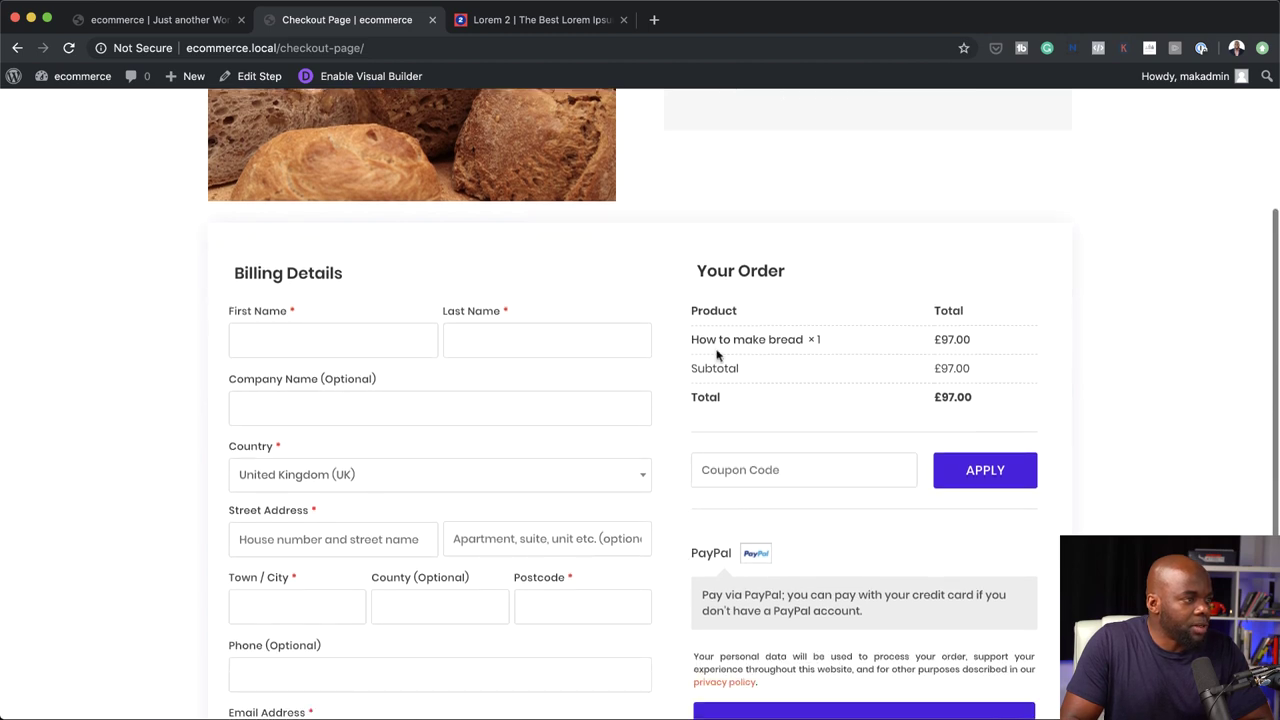
pyautogui.click(810, 468)
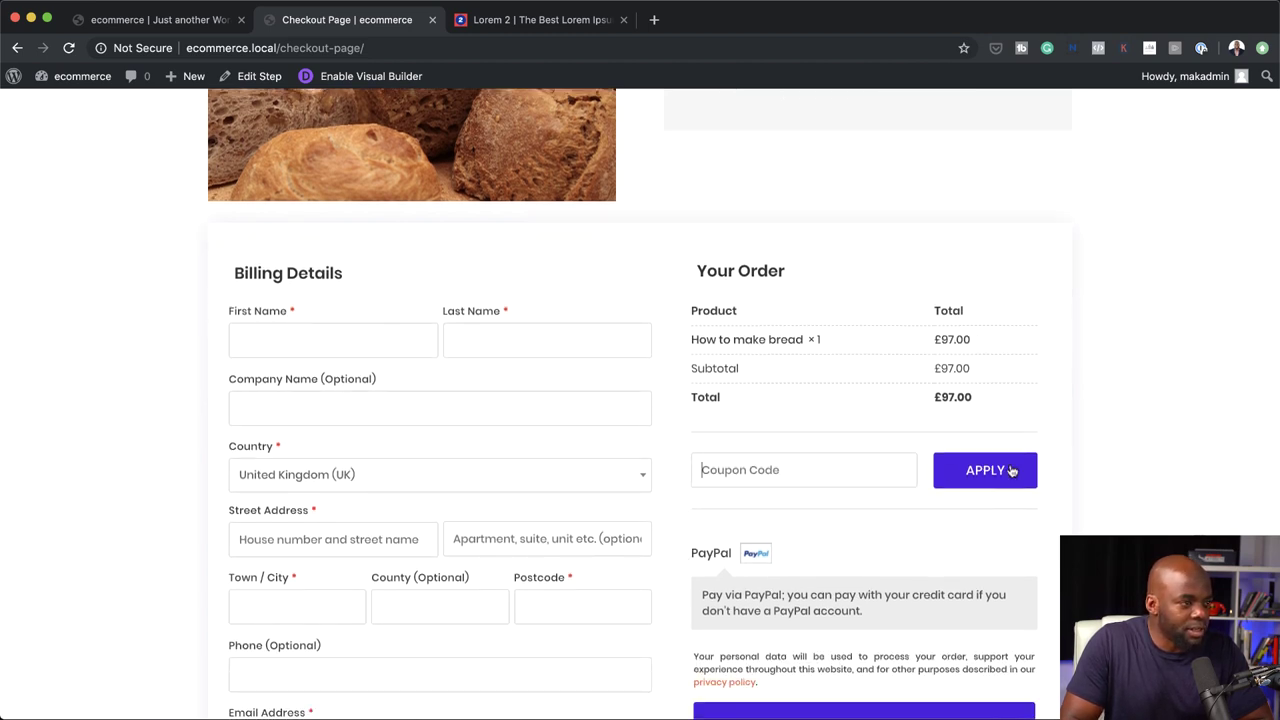
pyautogui.scroll(-3, 717, 540)
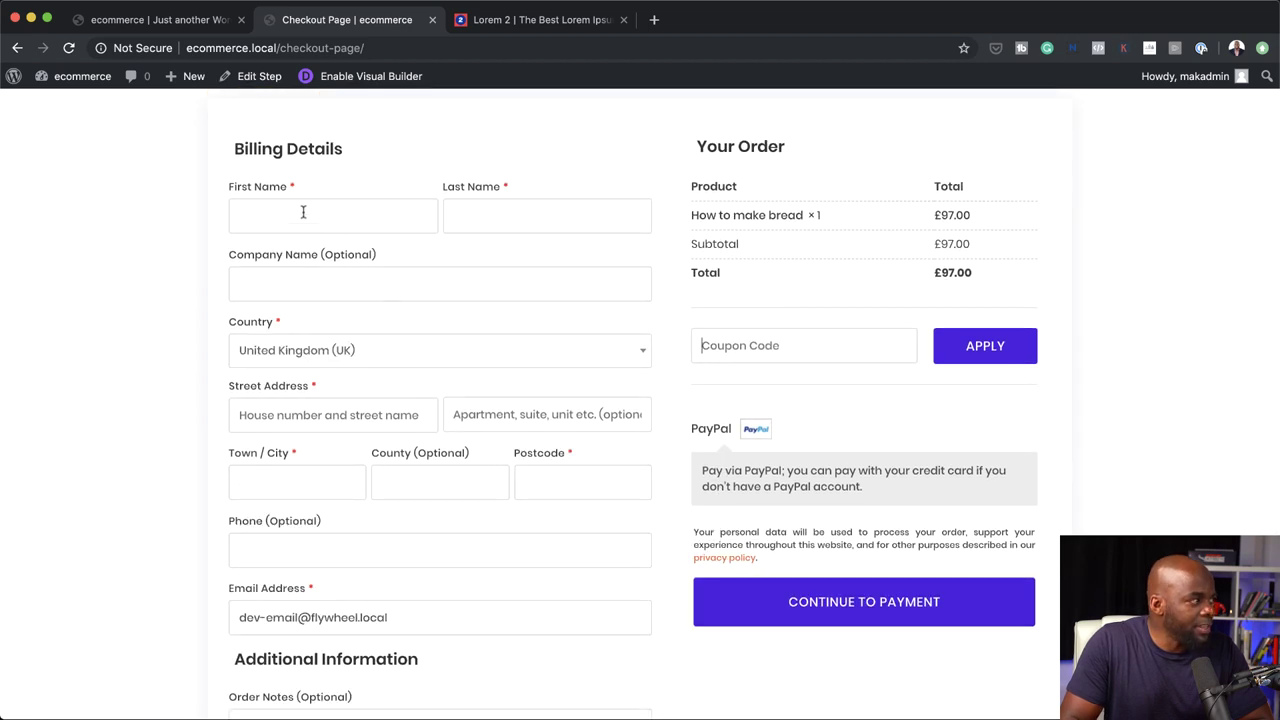
pyautogui.click(303, 212)
pyautogui.click(110, 229)
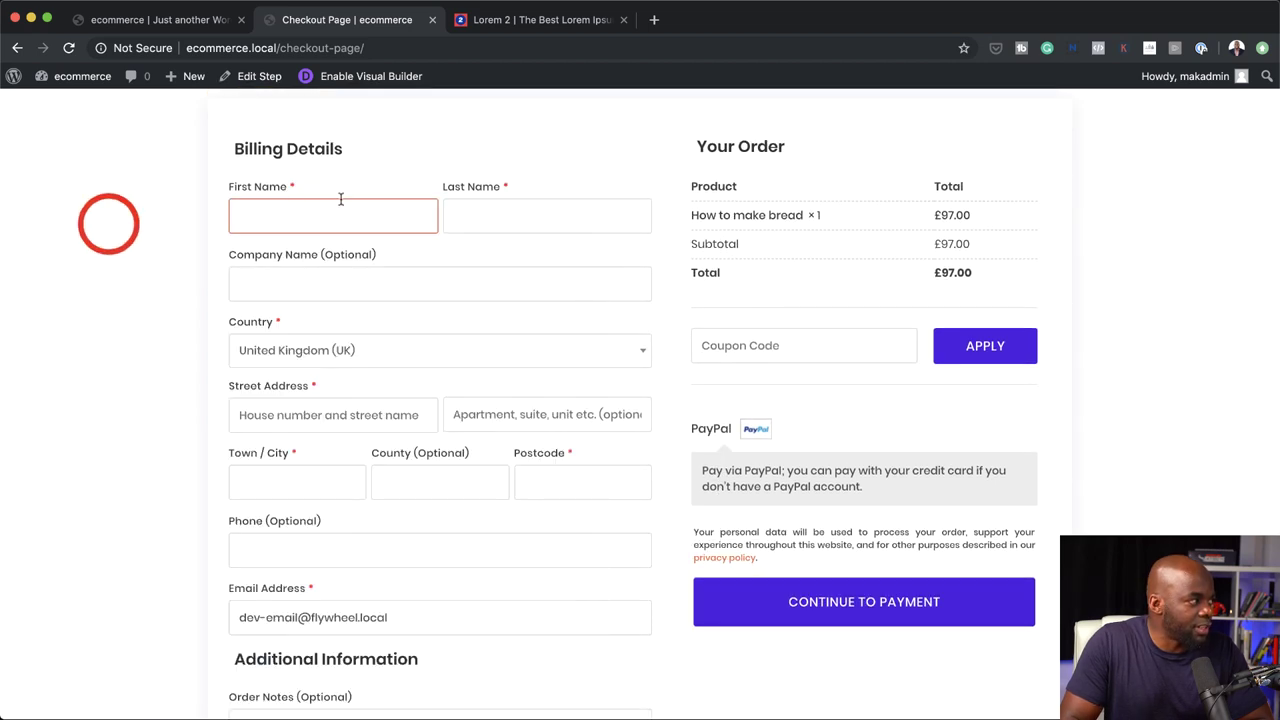
pyautogui.scroll(-2, 485, 615)
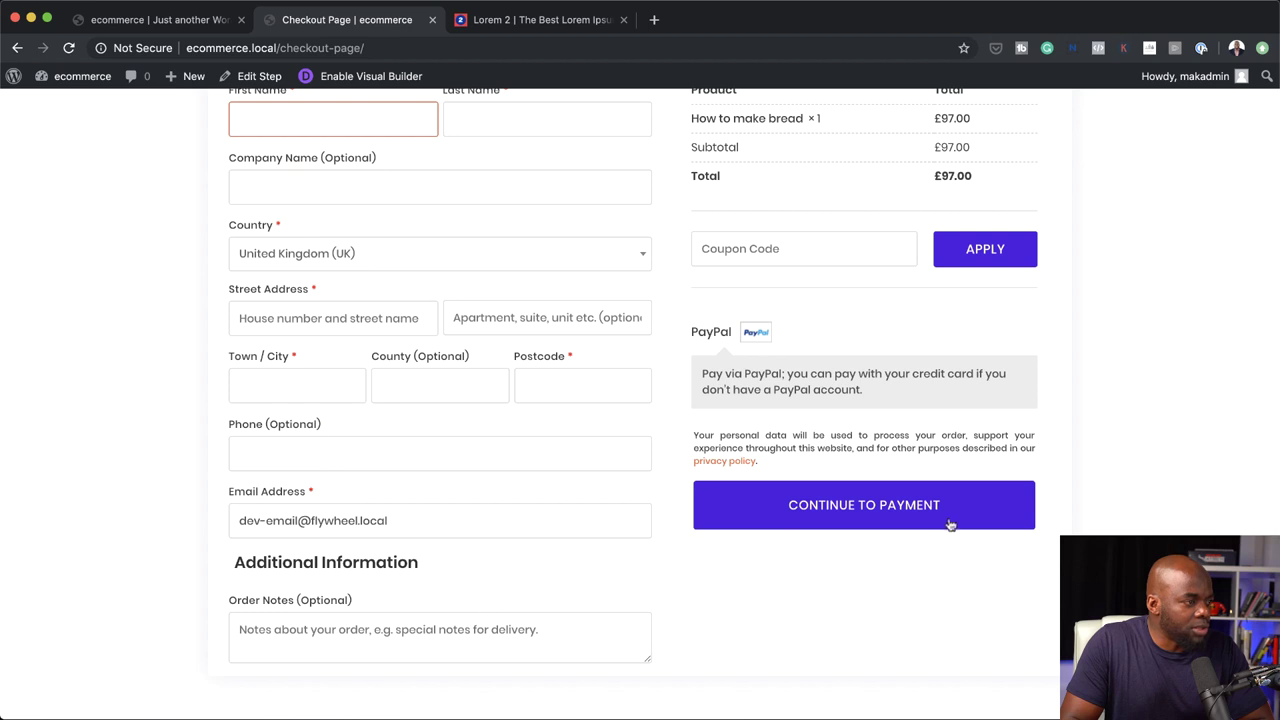
pyautogui.scroll(5, 937, 585)
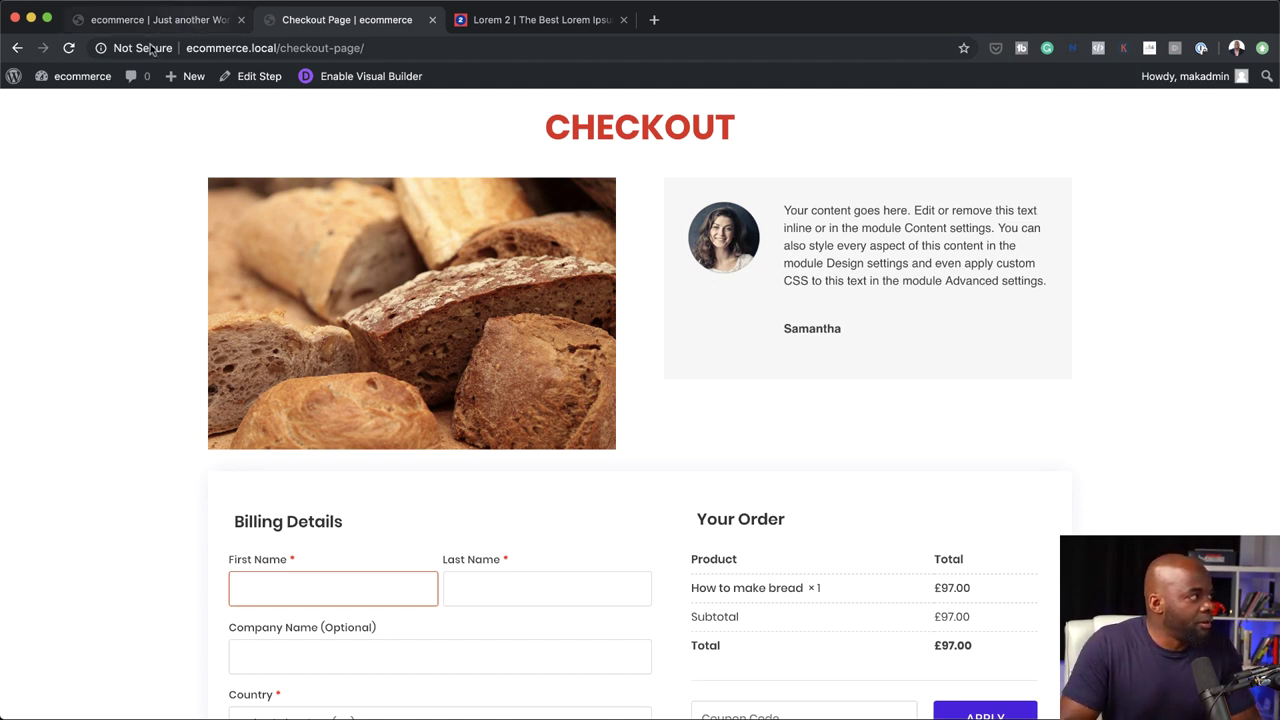
# Step: Open the Landing Page step of the "How to make bread" CartFlows flow for editing
pyautogui.moveTo(80, 86)
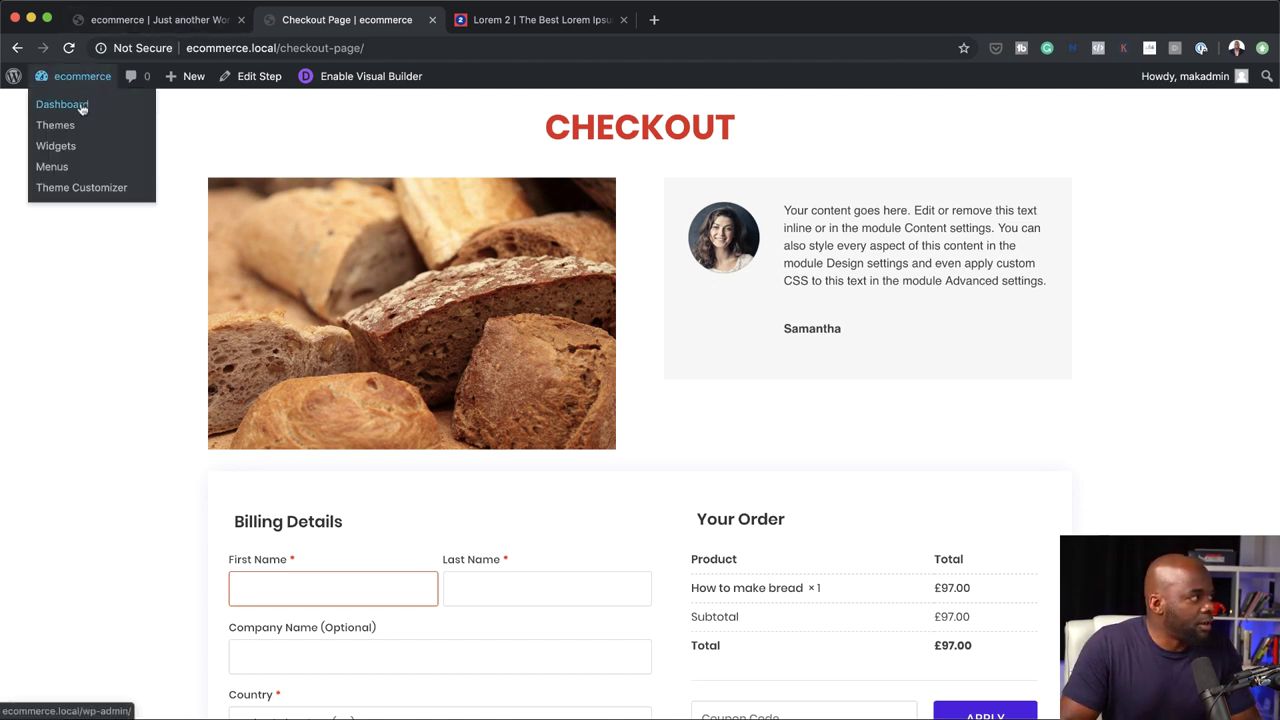
pyautogui.click(80, 105)
pyautogui.moveTo(82, 380)
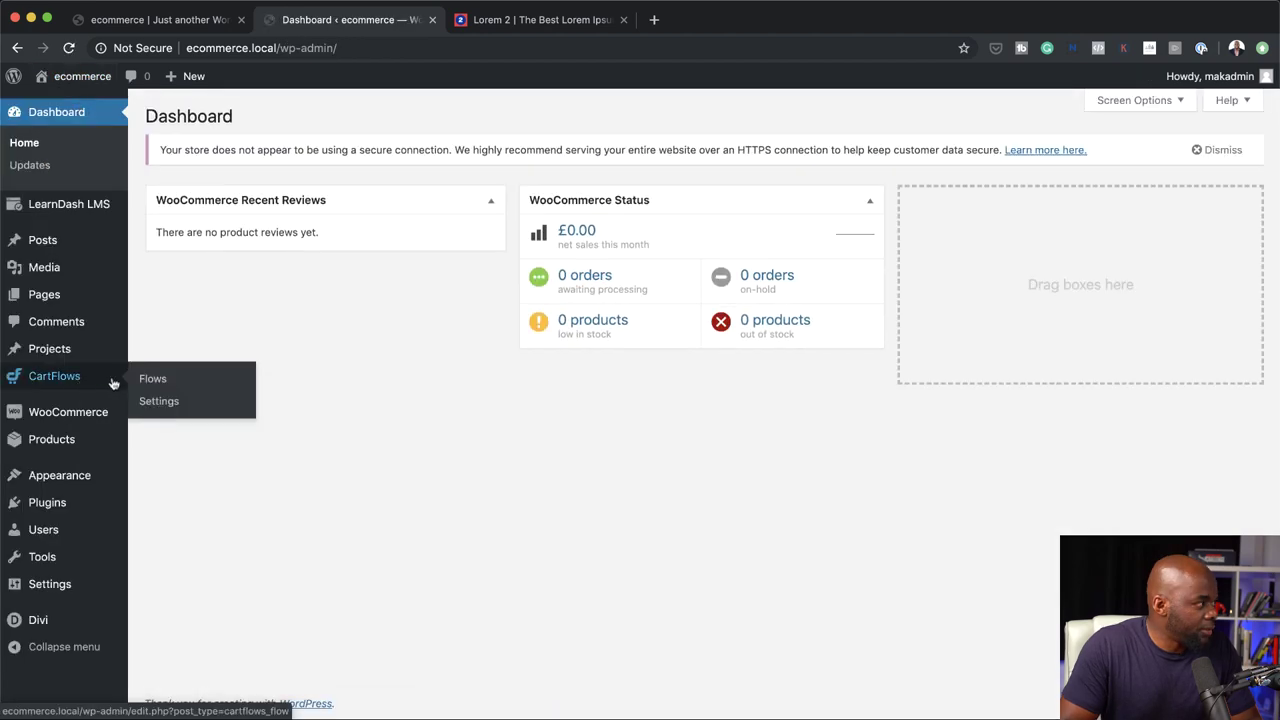
pyautogui.click(163, 380)
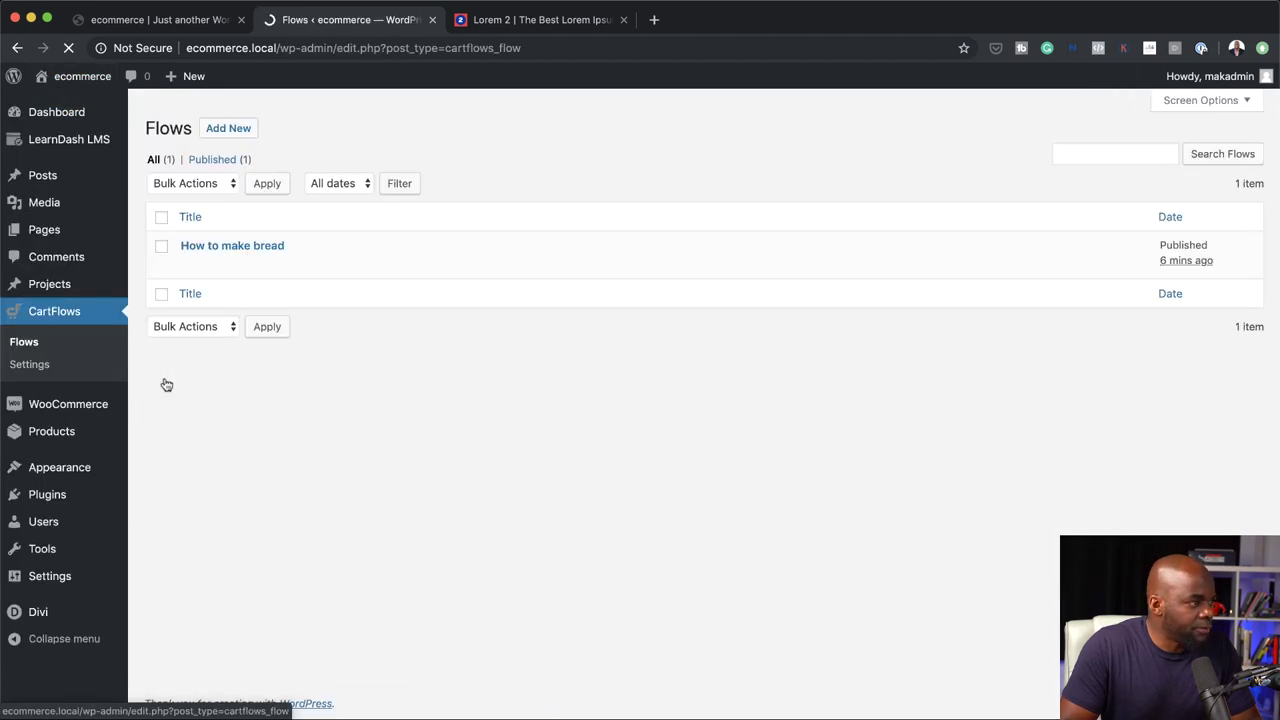
pyautogui.click(210, 246)
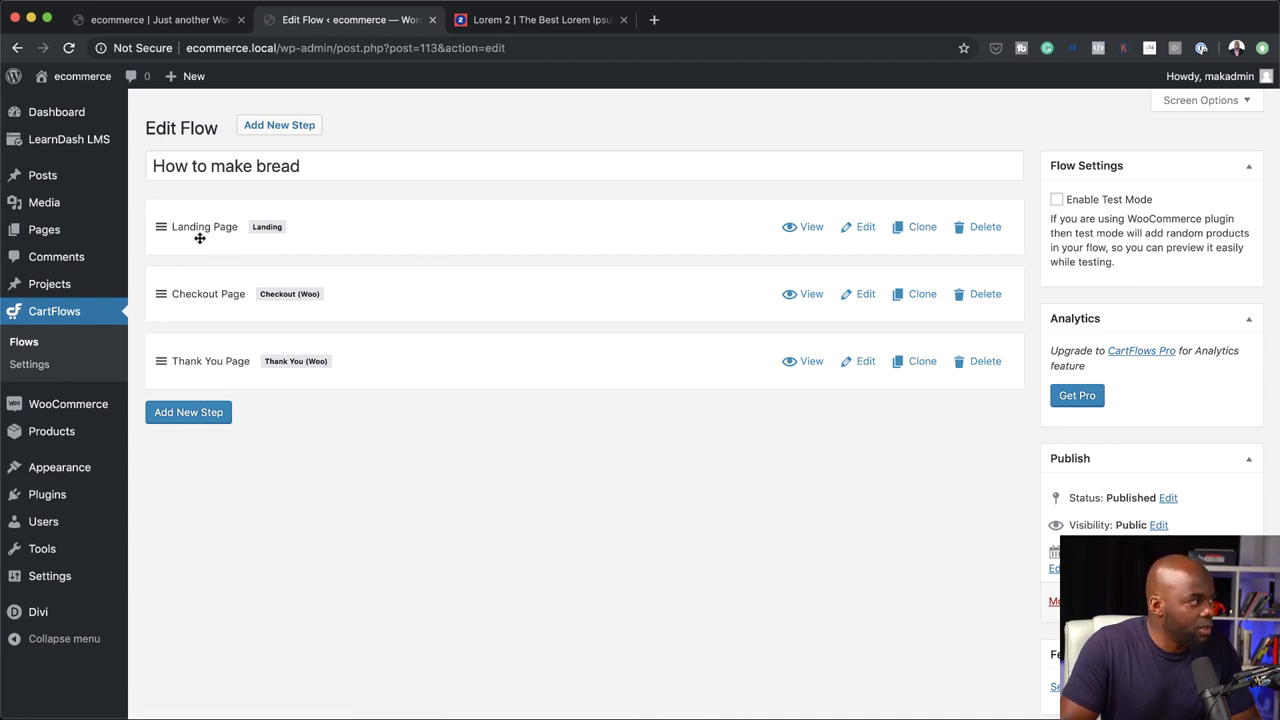
pyautogui.click(864, 228)
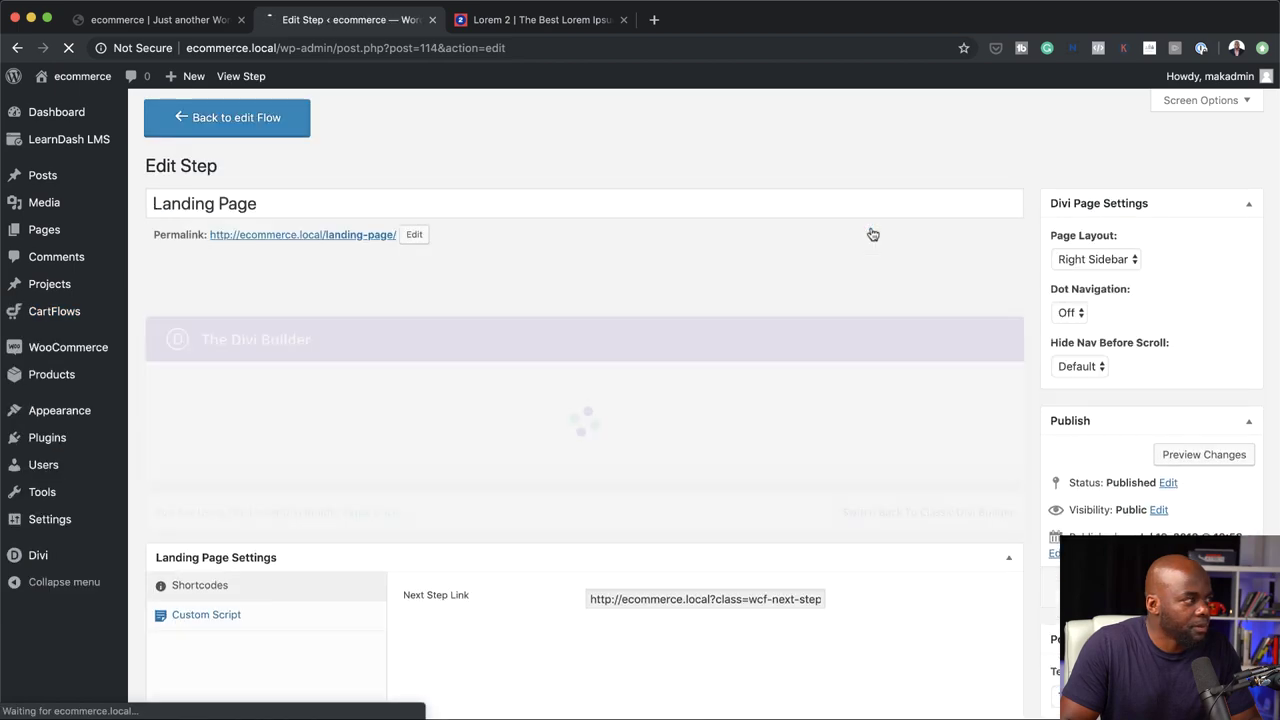
# Step: Locate the Next Step Link in the Landing Page Settings and select its URL
pyautogui.scroll(-20, 746, 430)
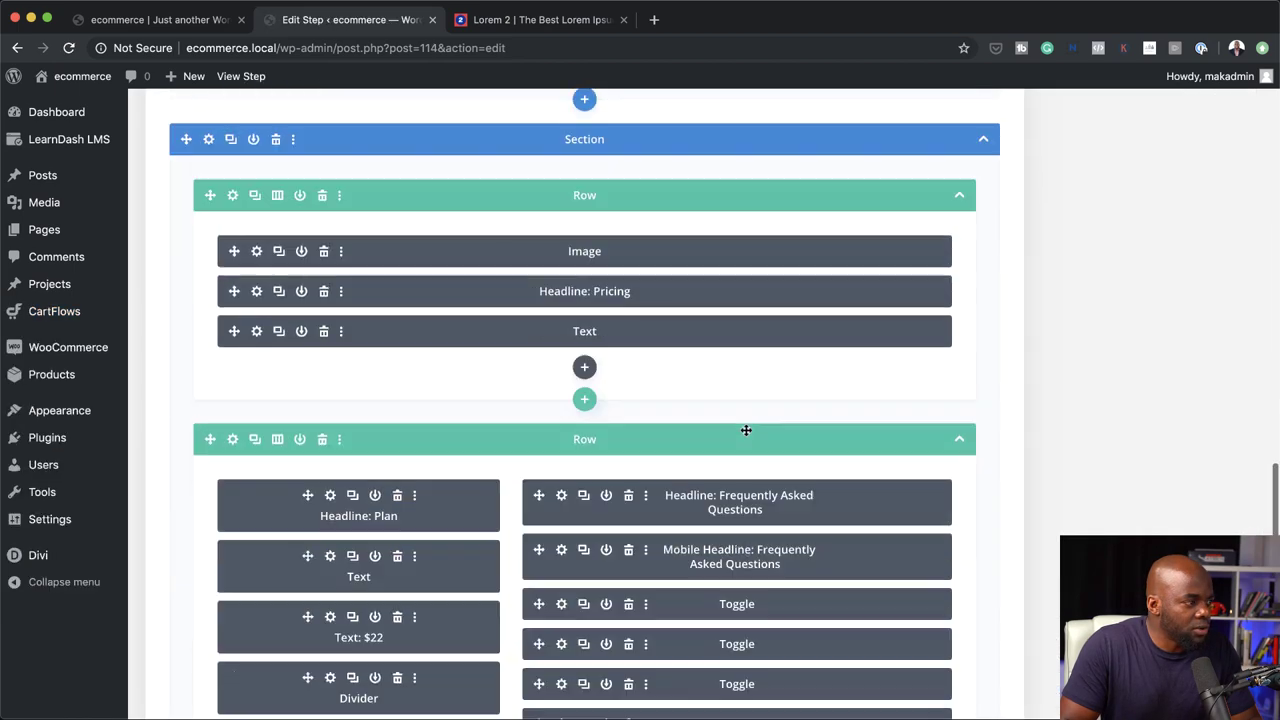
pyautogui.scroll(-15, 746, 430)
pyautogui.click(735, 440)
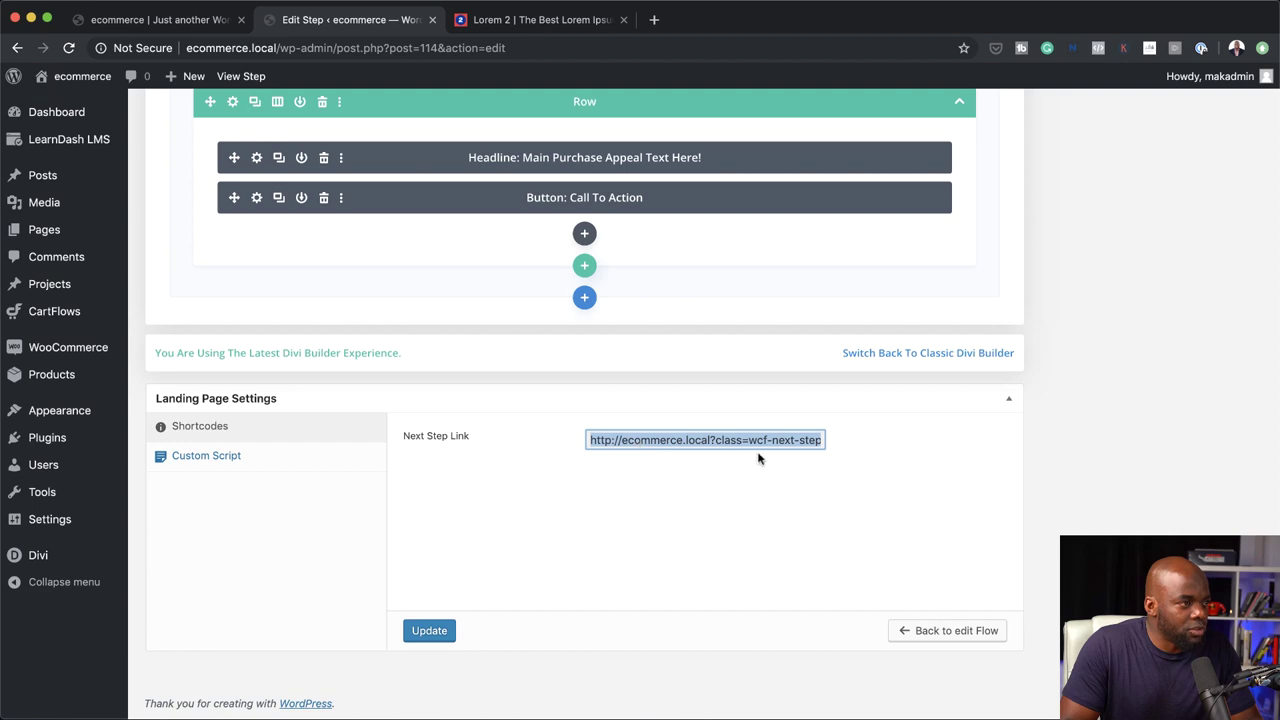
# Step: Open the landing page in Divi's front-end visual builder
pyautogui.scroll(10, 820, 469)
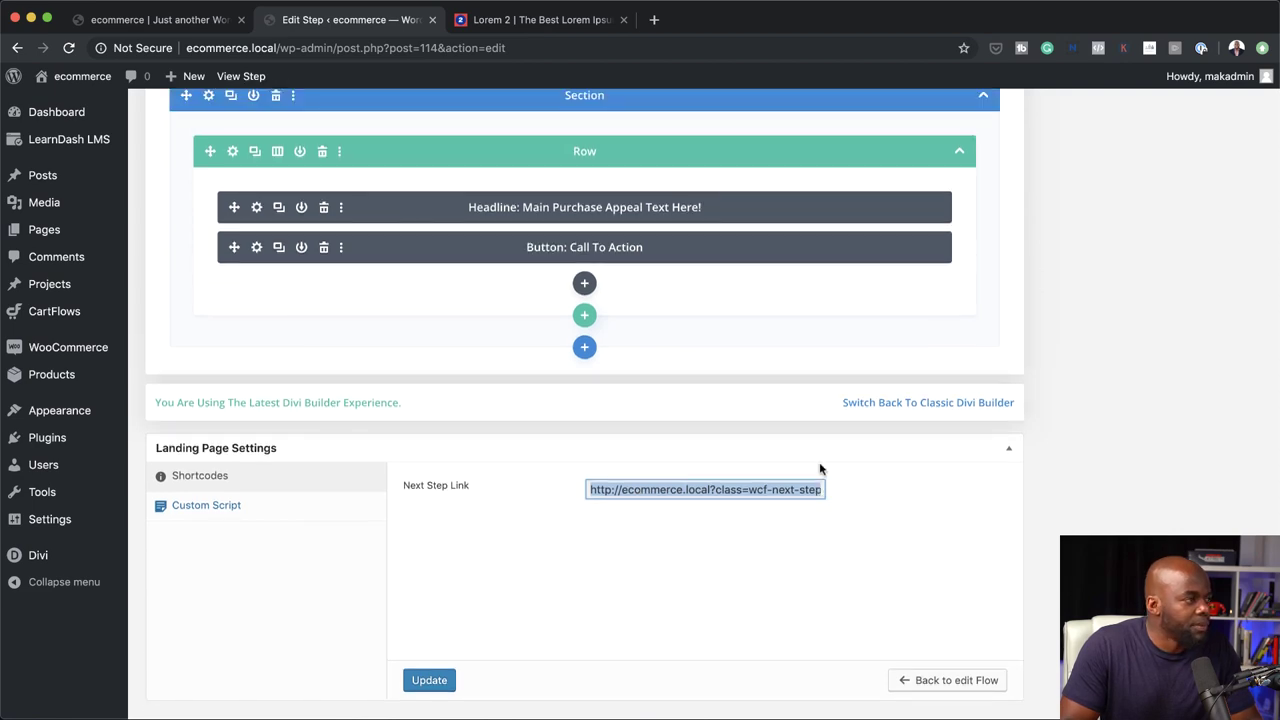
pyautogui.scroll(10, 820, 469)
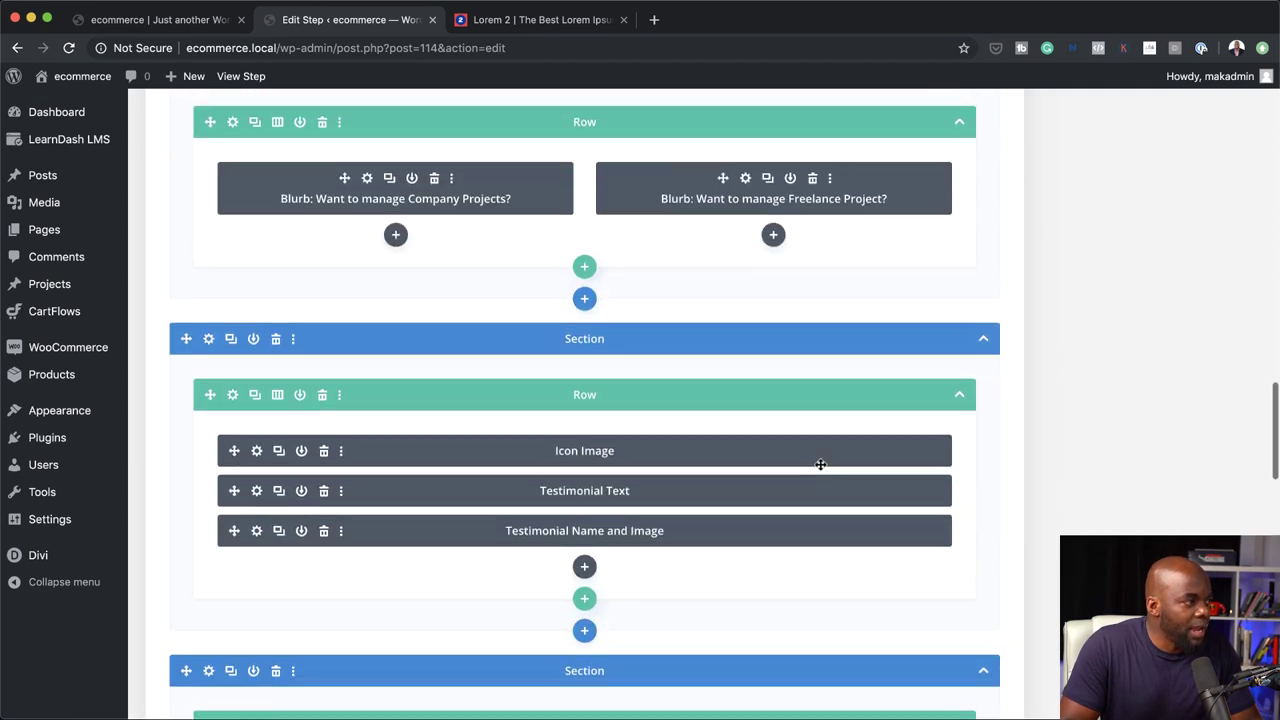
pyautogui.scroll(5, 820, 461)
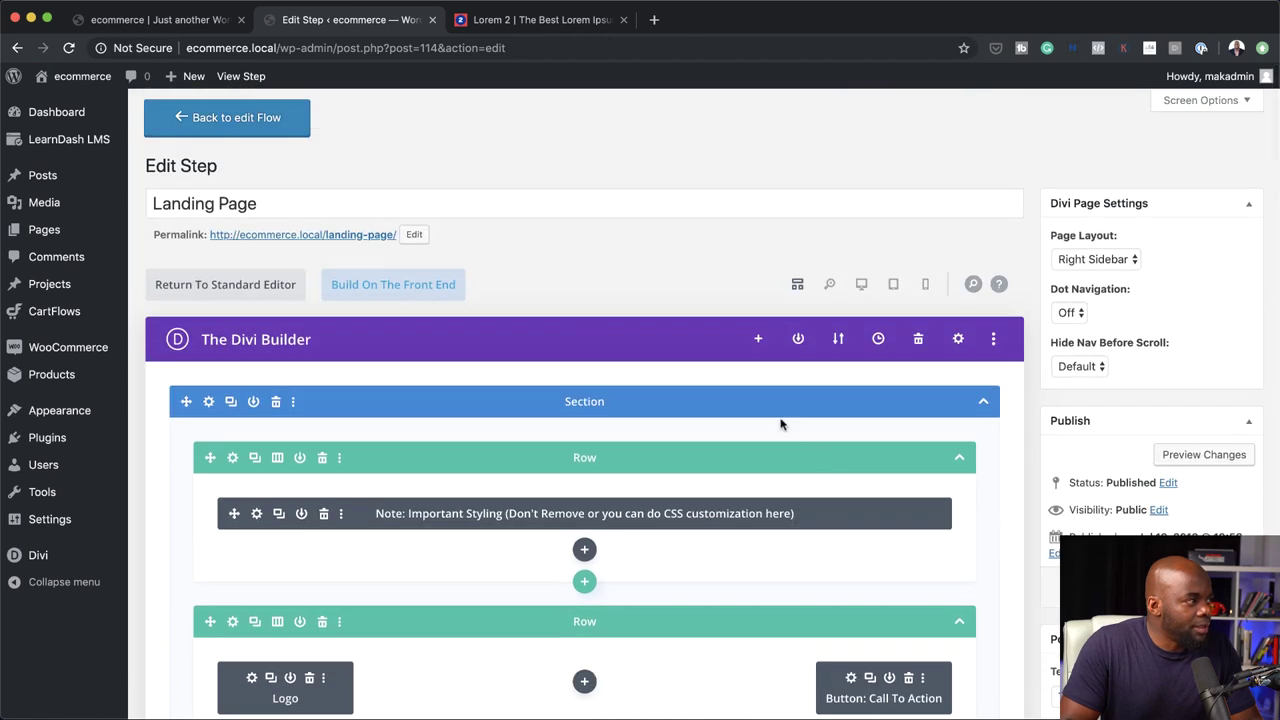
pyautogui.click(410, 289)
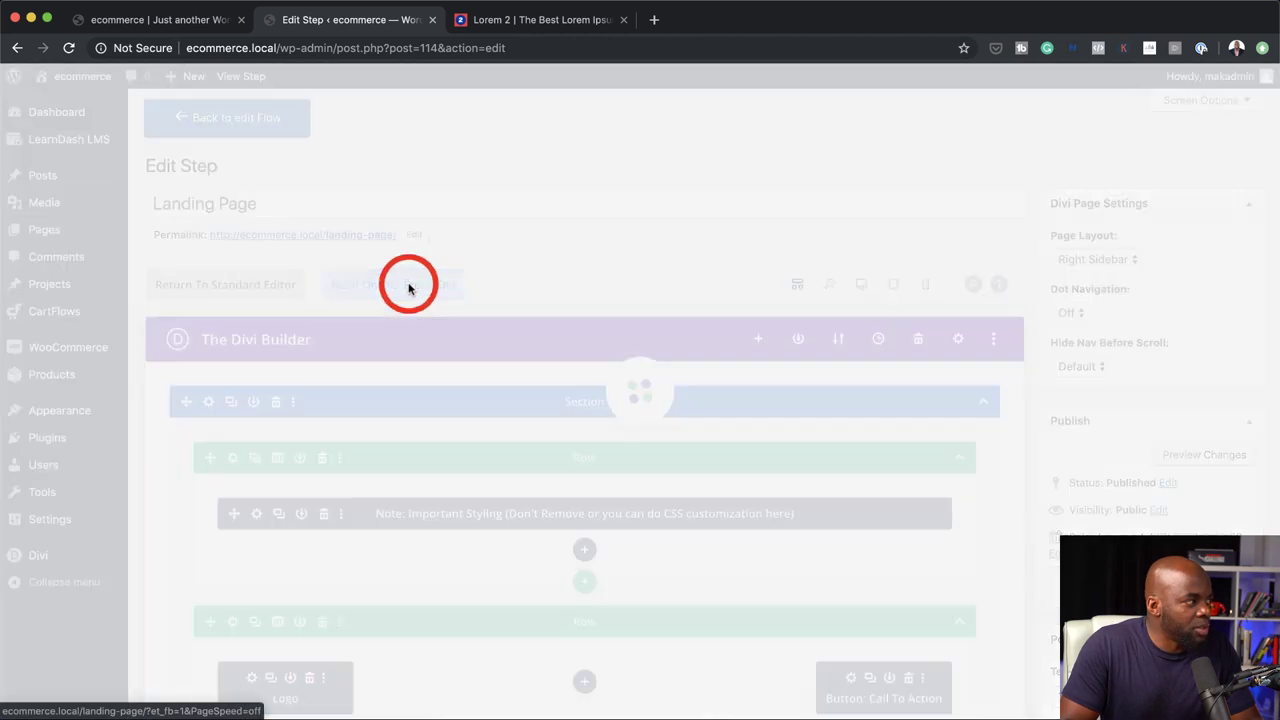
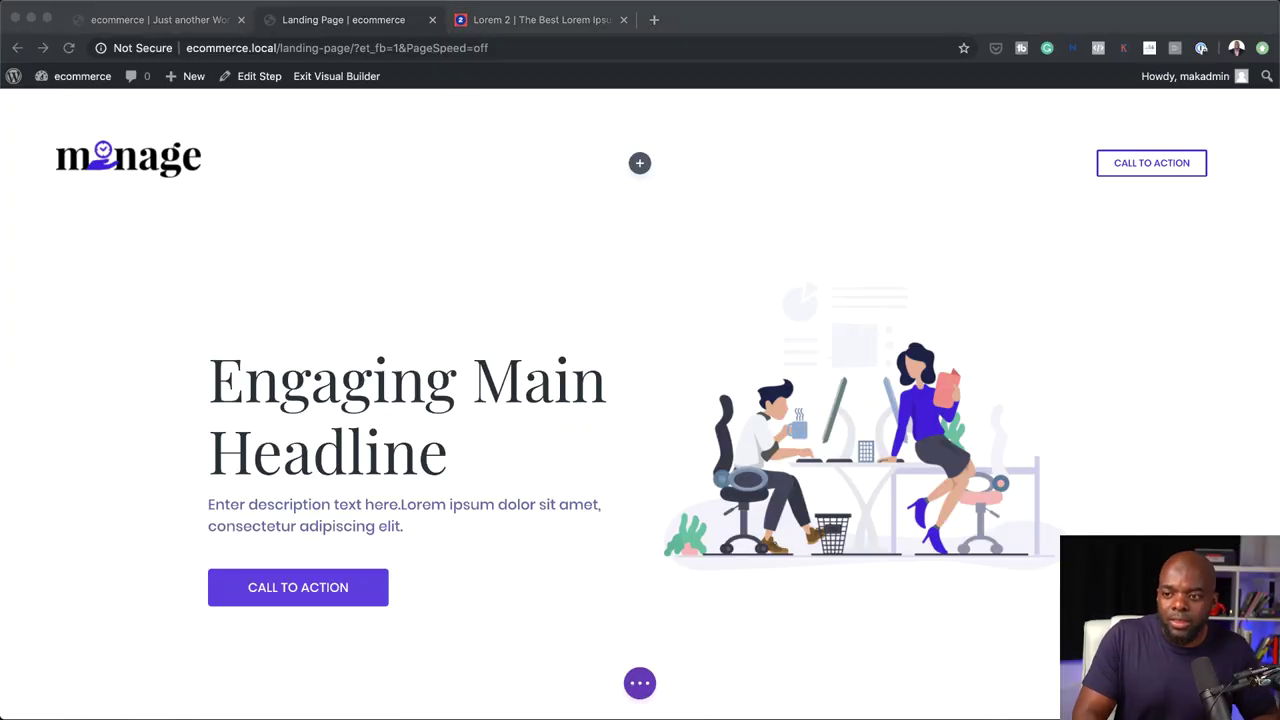
# Step: Import the layout file "Course Landing Page Template.json" into the landing page with existing content replaced
pyautogui.moveTo(0, 640); pyautogui.dragTo(550, 282)
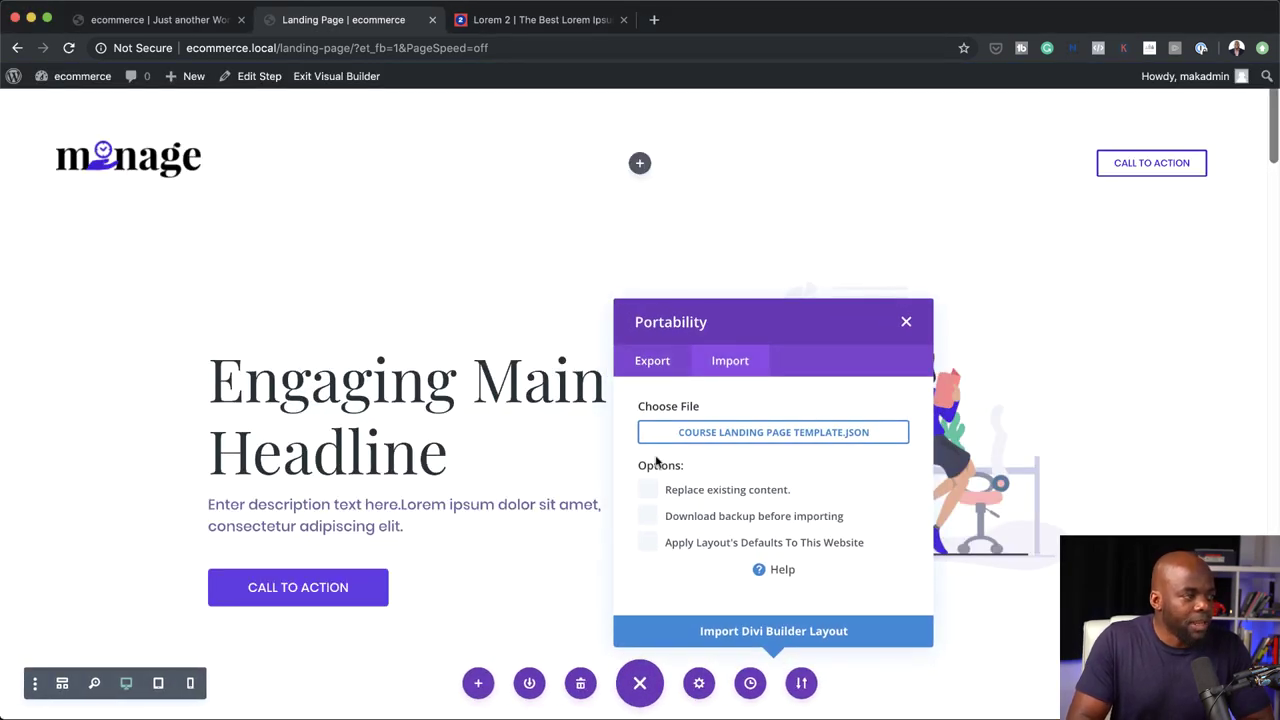
pyautogui.click(650, 492)
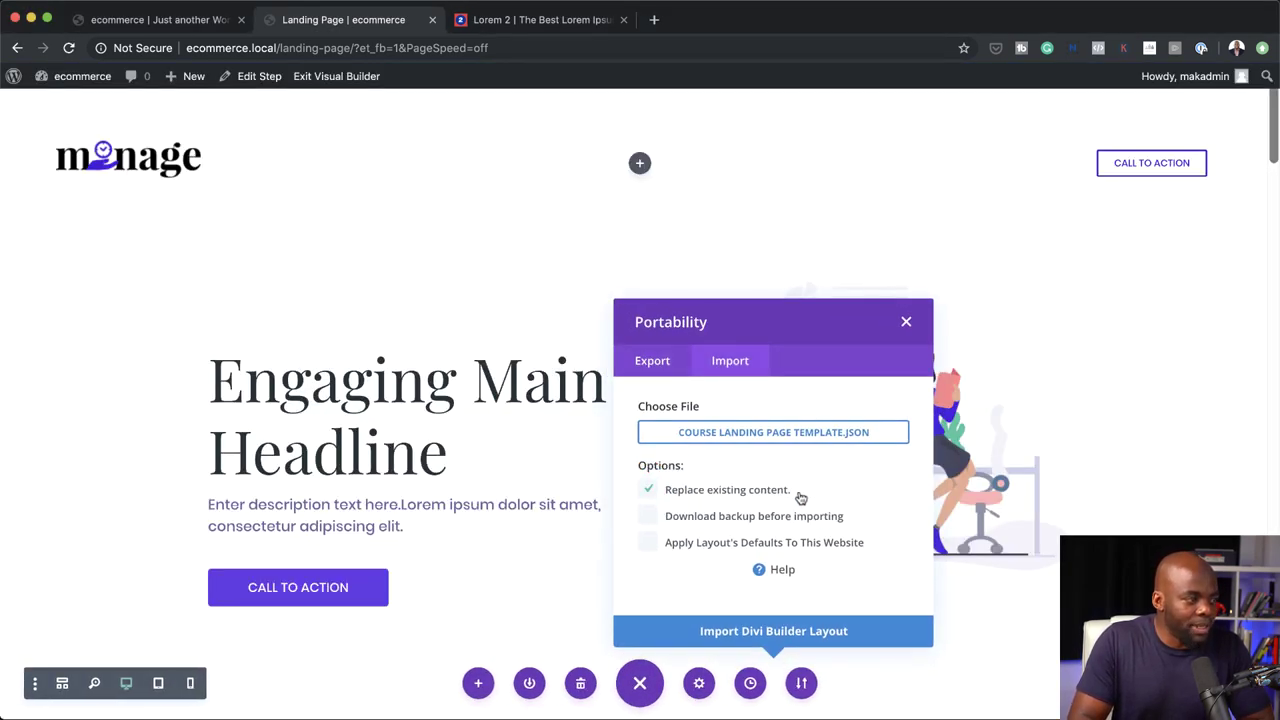
pyautogui.click(800, 634)
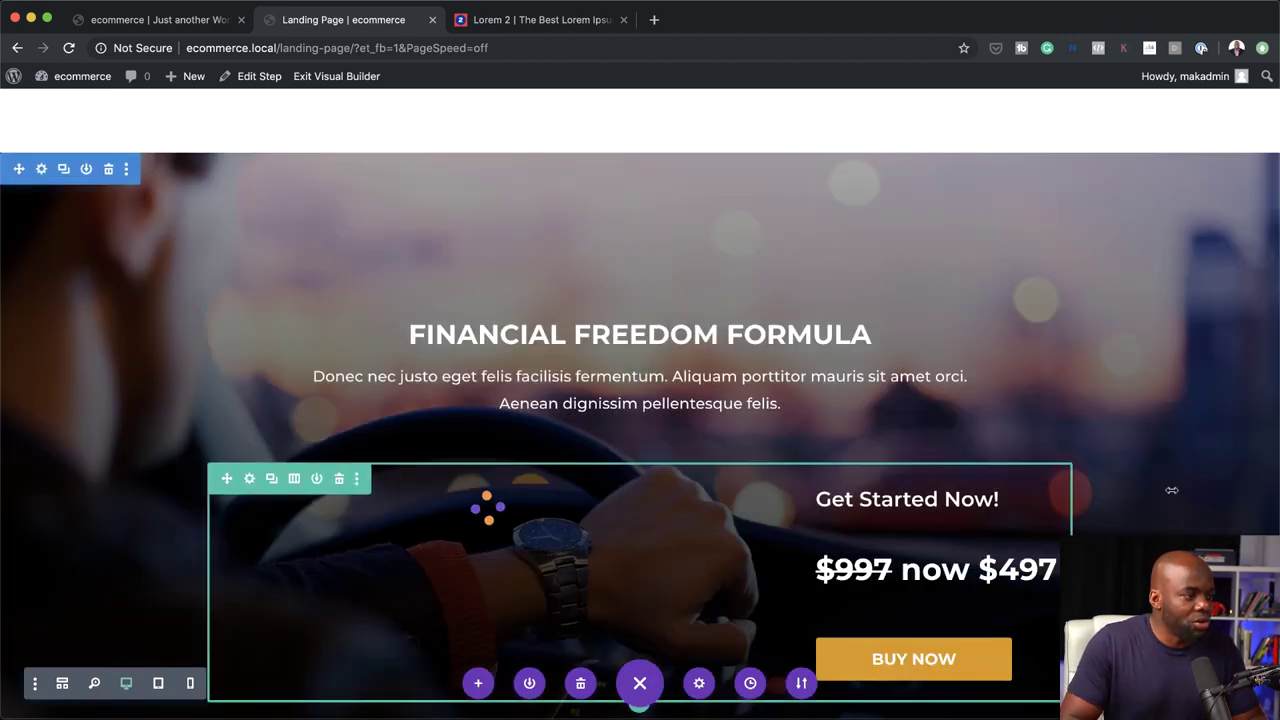
pyautogui.scroll(-15, 1165, 490)
pyautogui.scroll(-12, 1155, 489)
pyautogui.scroll(20, 1155, 489)
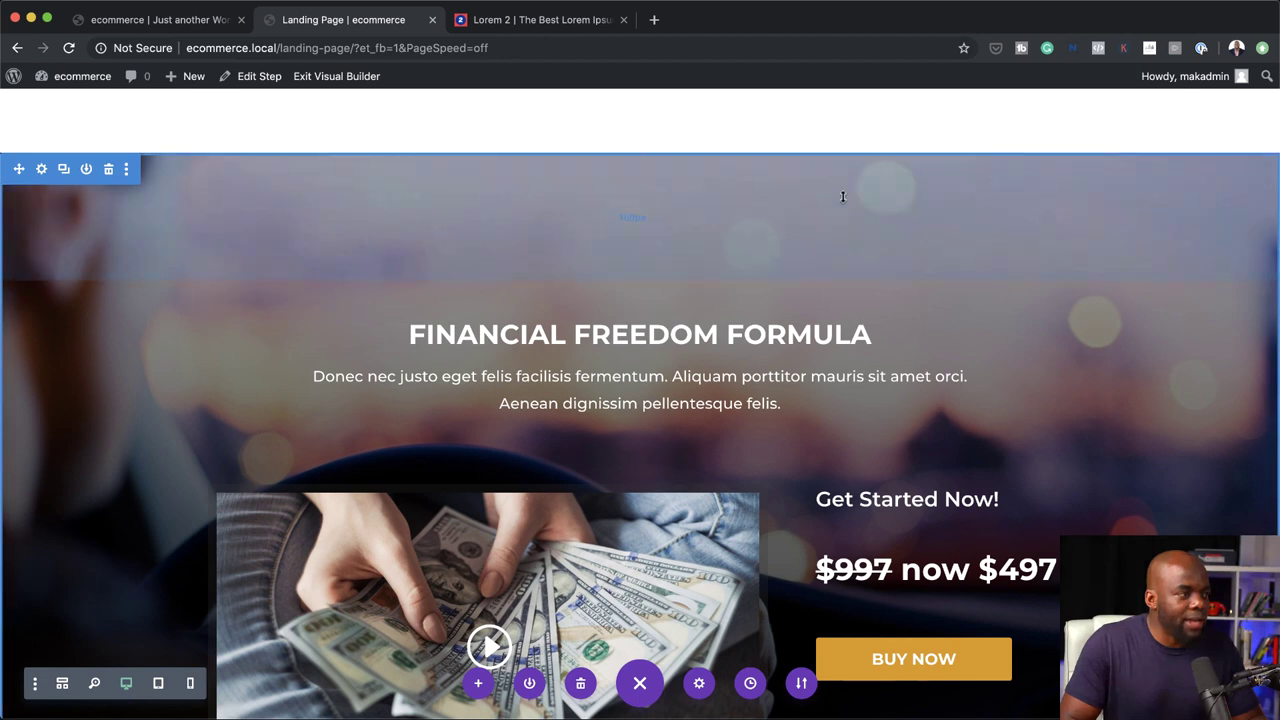
# Step: Set the top margin of the imported page's first section to -80px and save the section settings
pyautogui.moveTo(1070, 485)
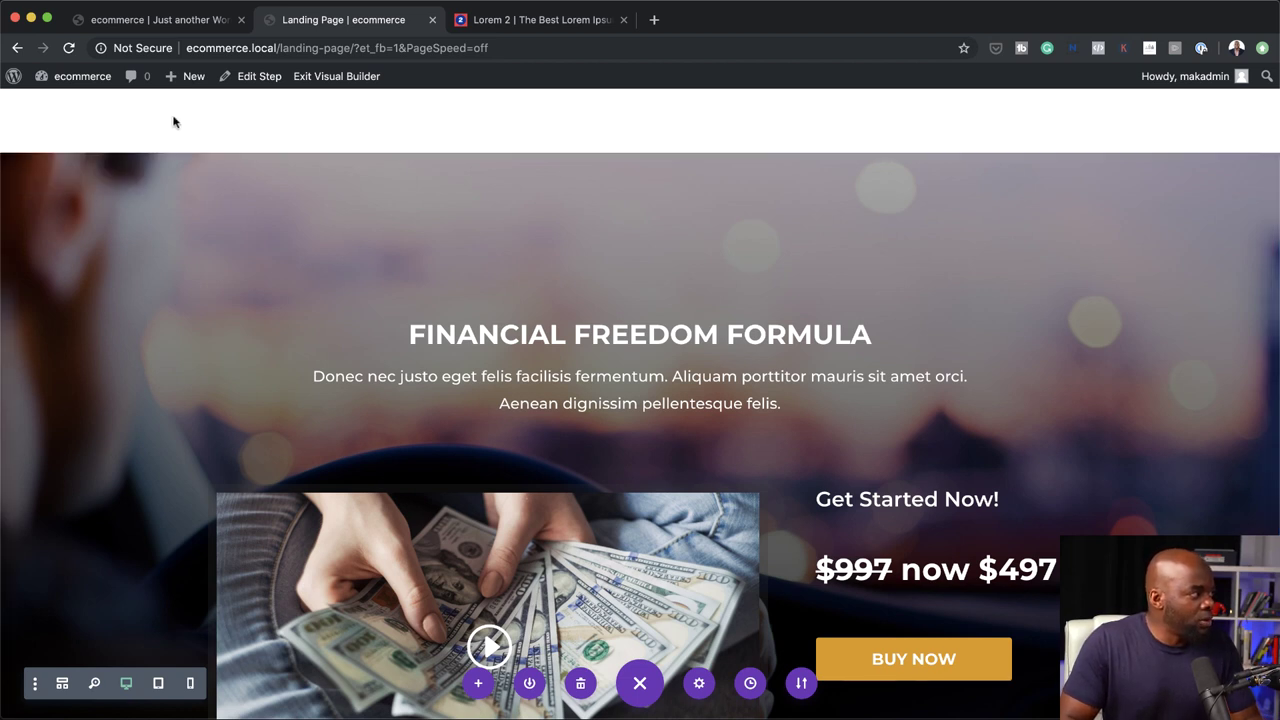
pyautogui.click(40, 166)
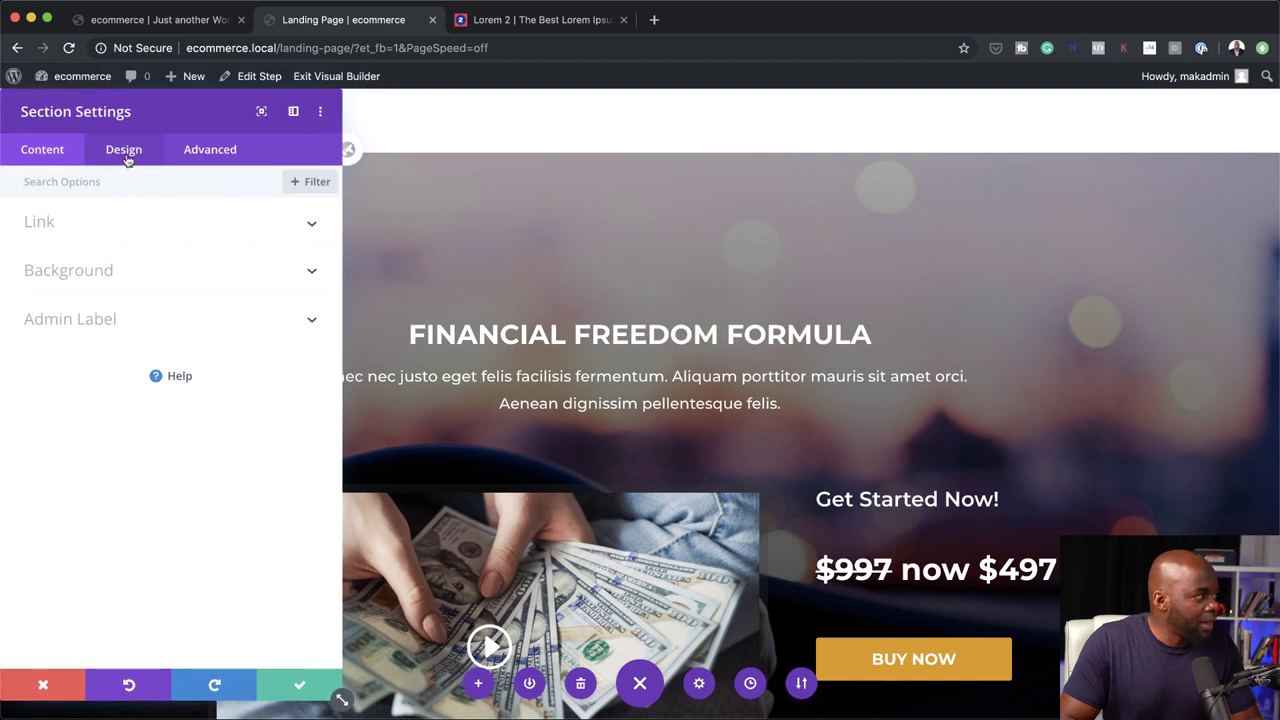
pyautogui.click(125, 153)
pyautogui.click(118, 367)
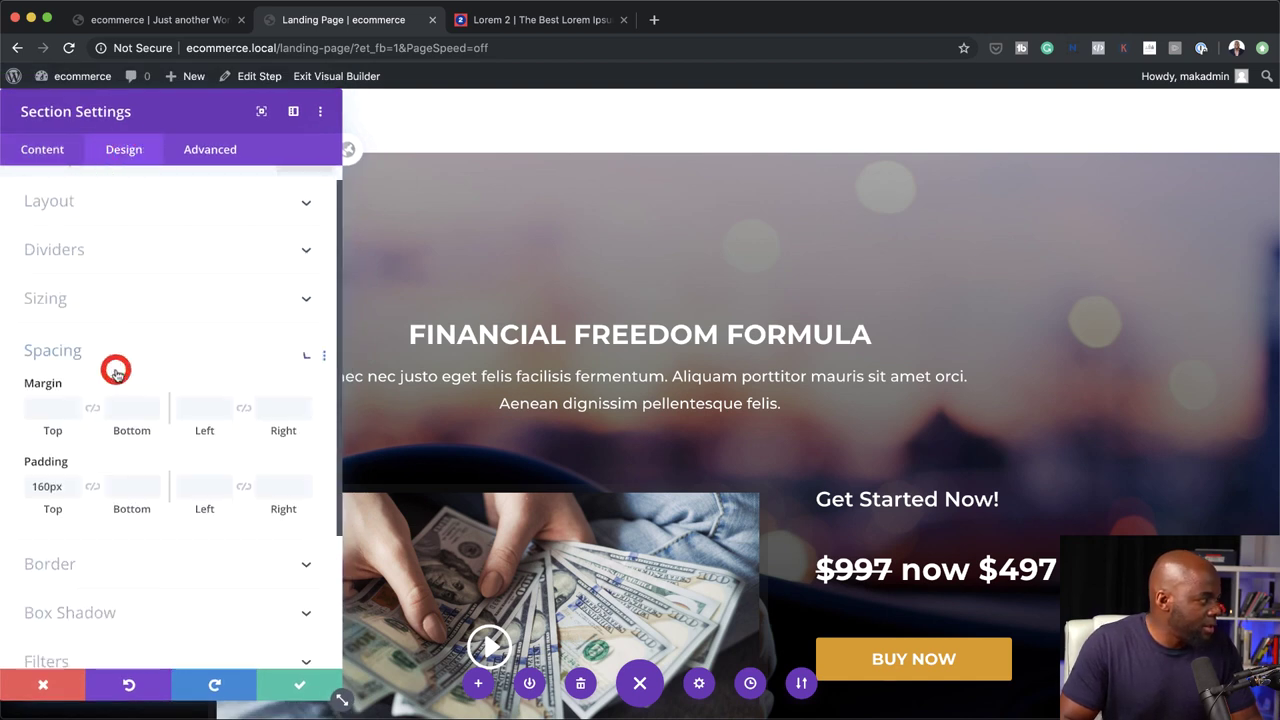
pyautogui.click(44, 250)
pyautogui.write('-80px')
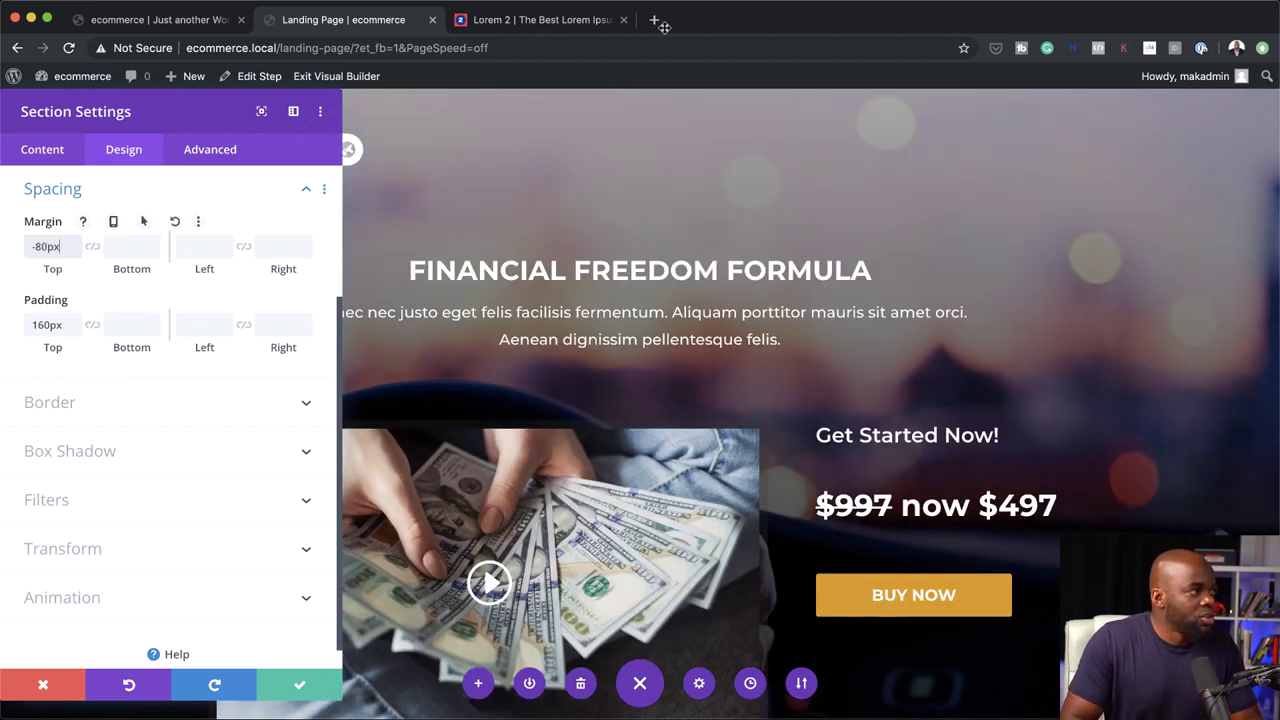
pyautogui.click(296, 683)
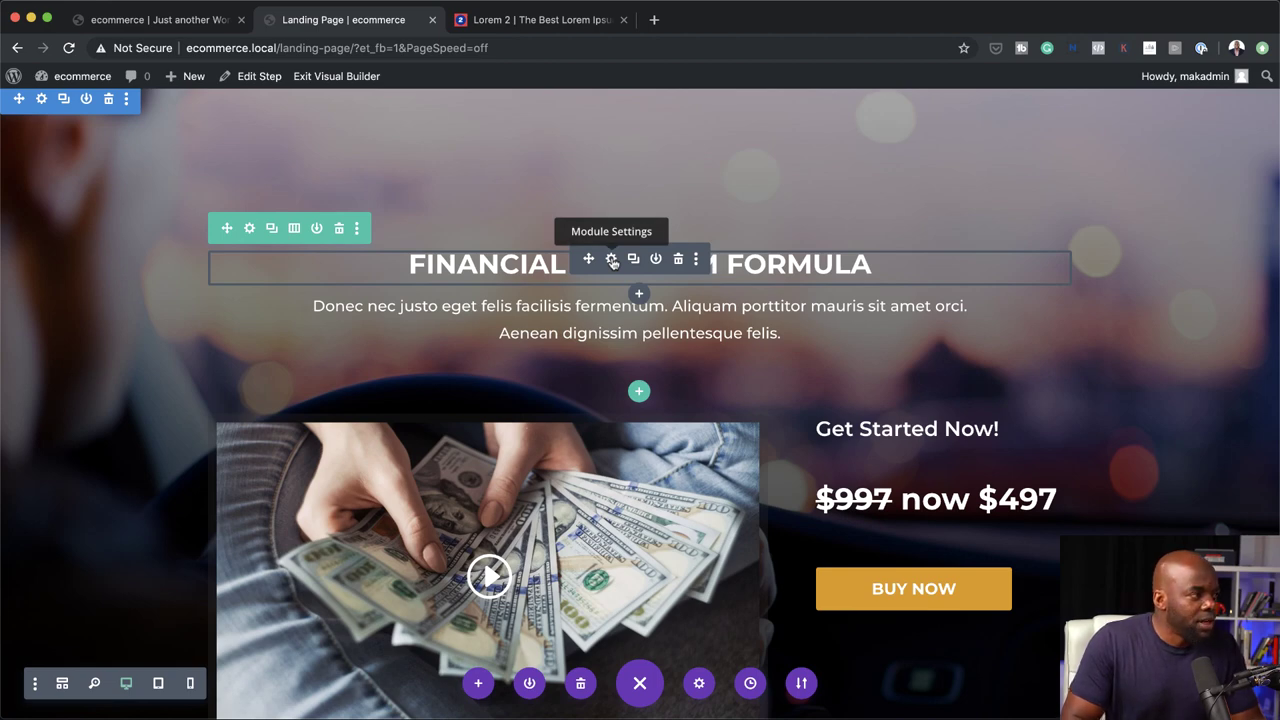
# Step: Replace the "Financial Freedom Formula" heading with "How to make bread" and save the text module
pyautogui.click(612, 260)
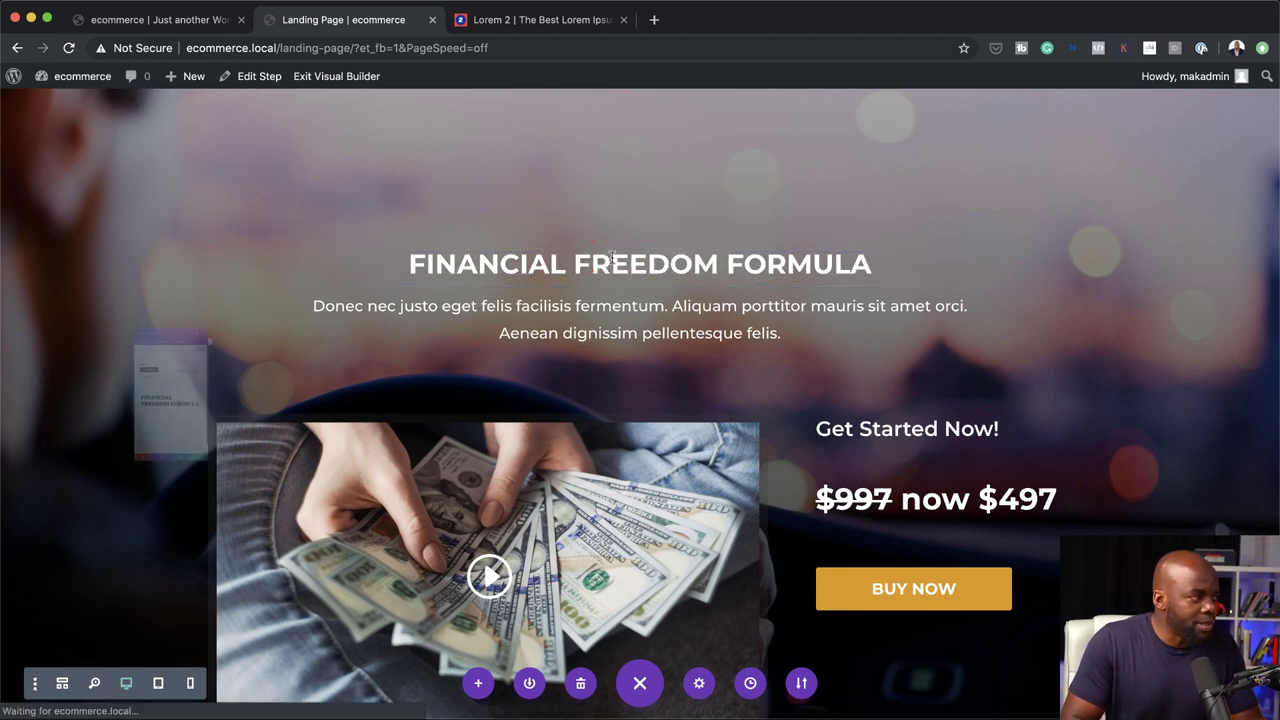
pyautogui.tripleClick(36, 406)
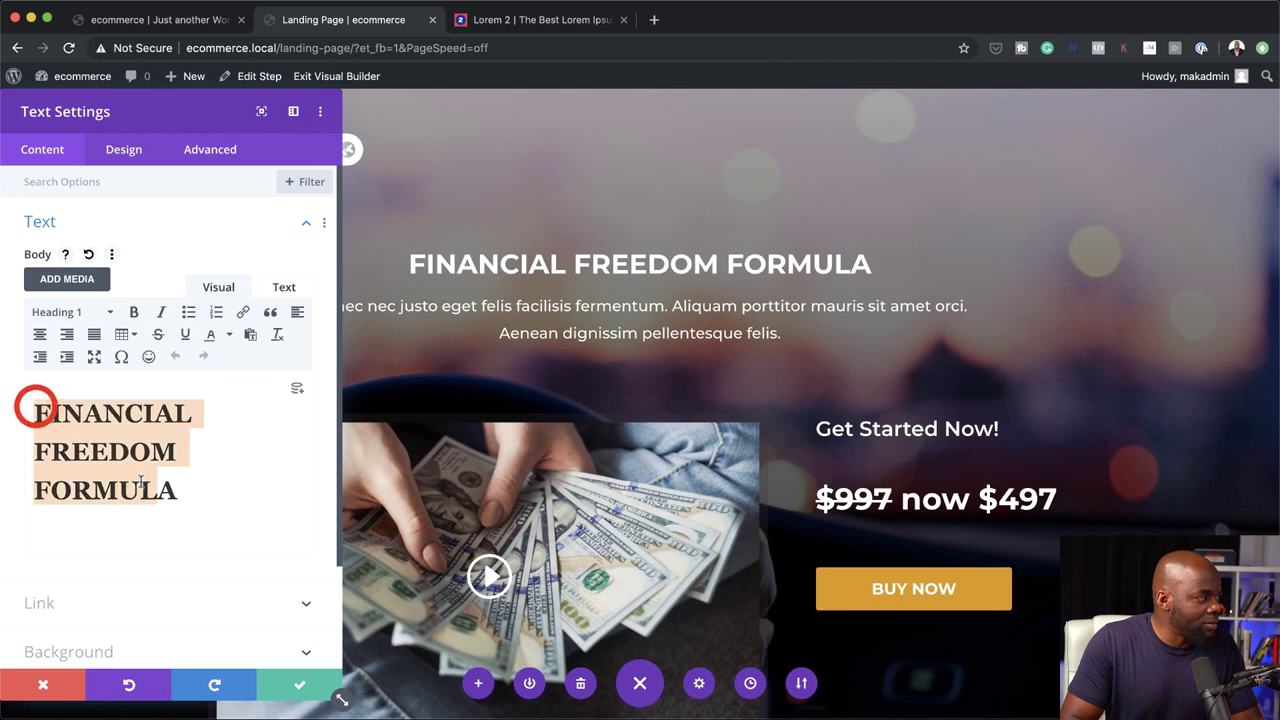
pyautogui.write('How ')
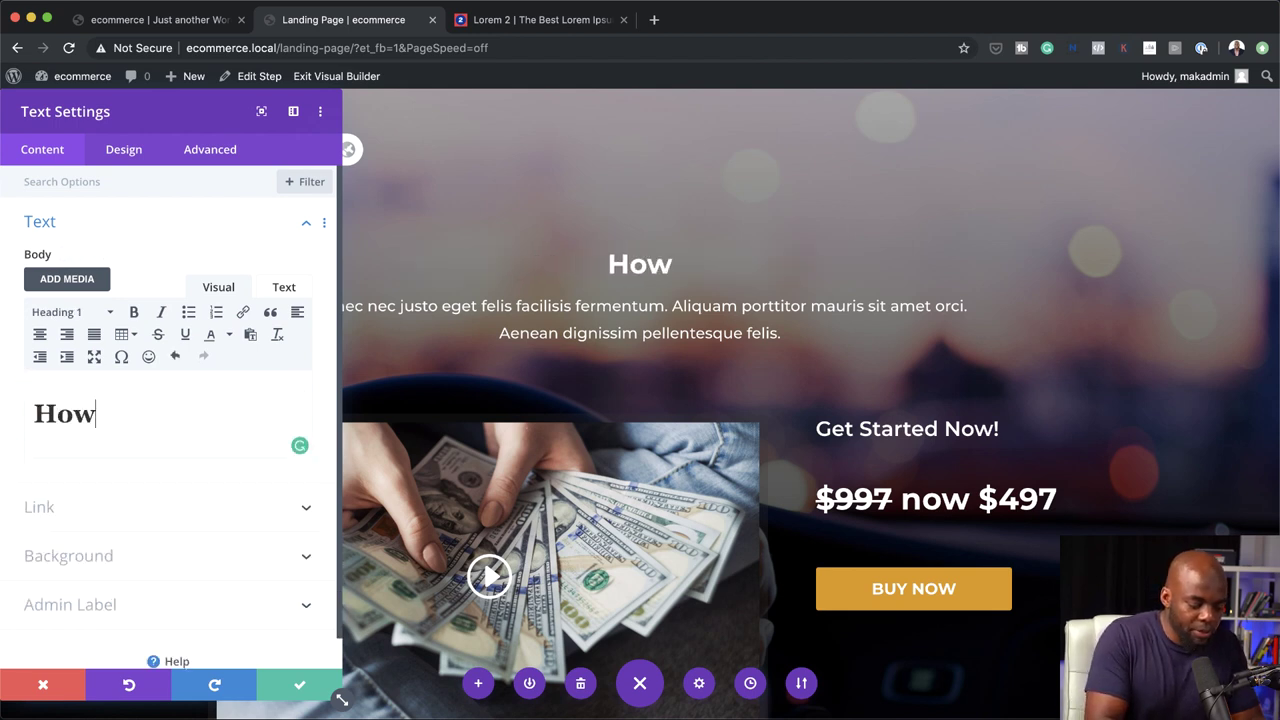
pyautogui.write('to make')
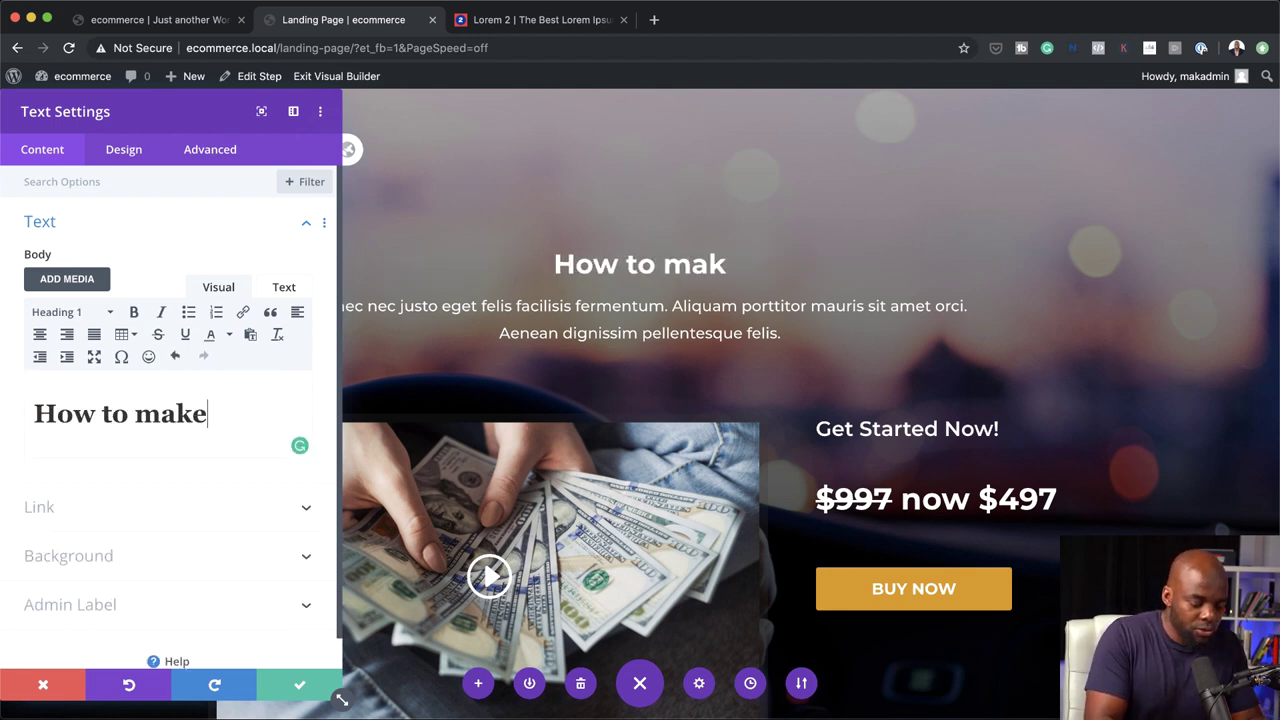
pyautogui.write(' bread')
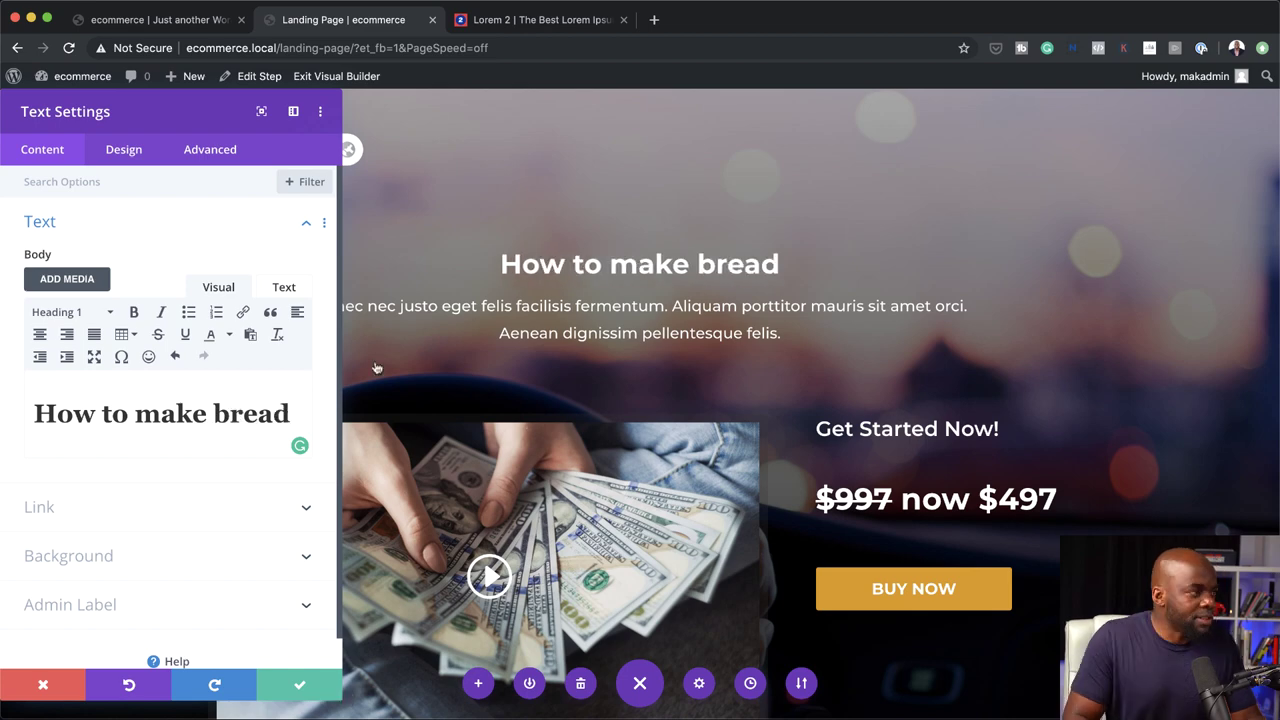
pyautogui.click(300, 684)
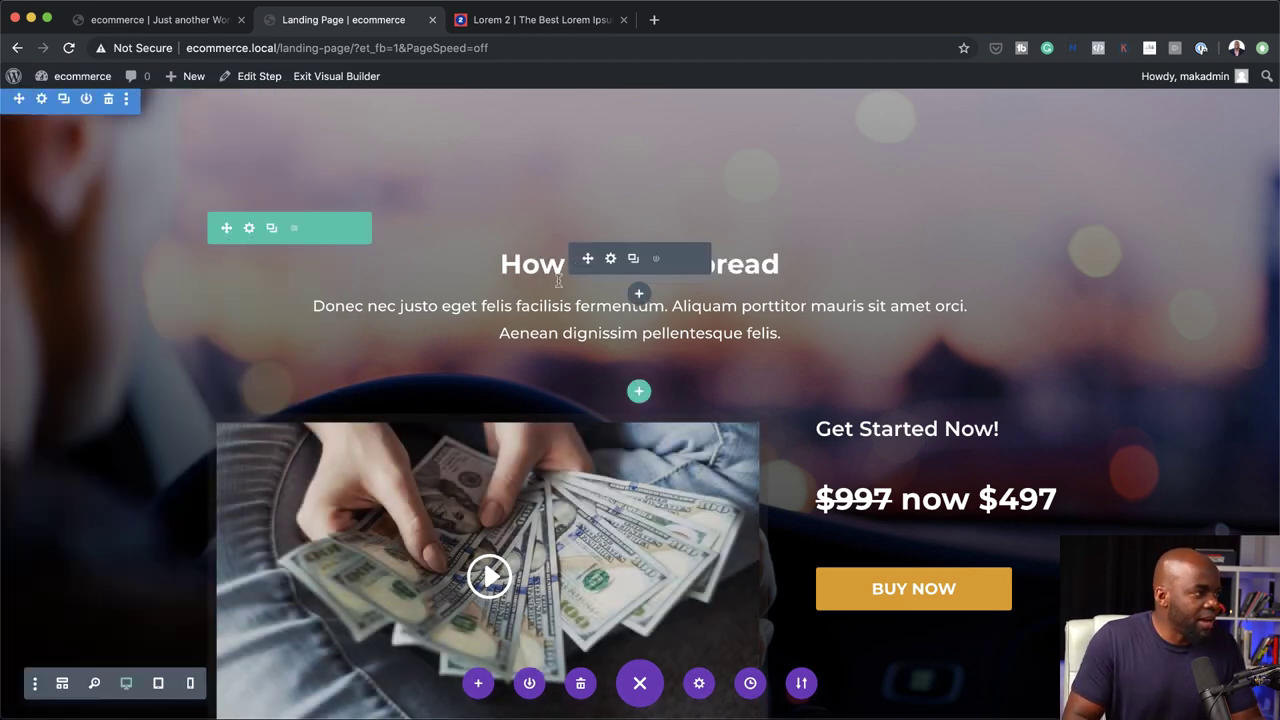
# Step: Change the video module's overlay image to bread-399286_1280.jpg from the media library and save the module
pyautogui.scroll(-2, 632, 545)
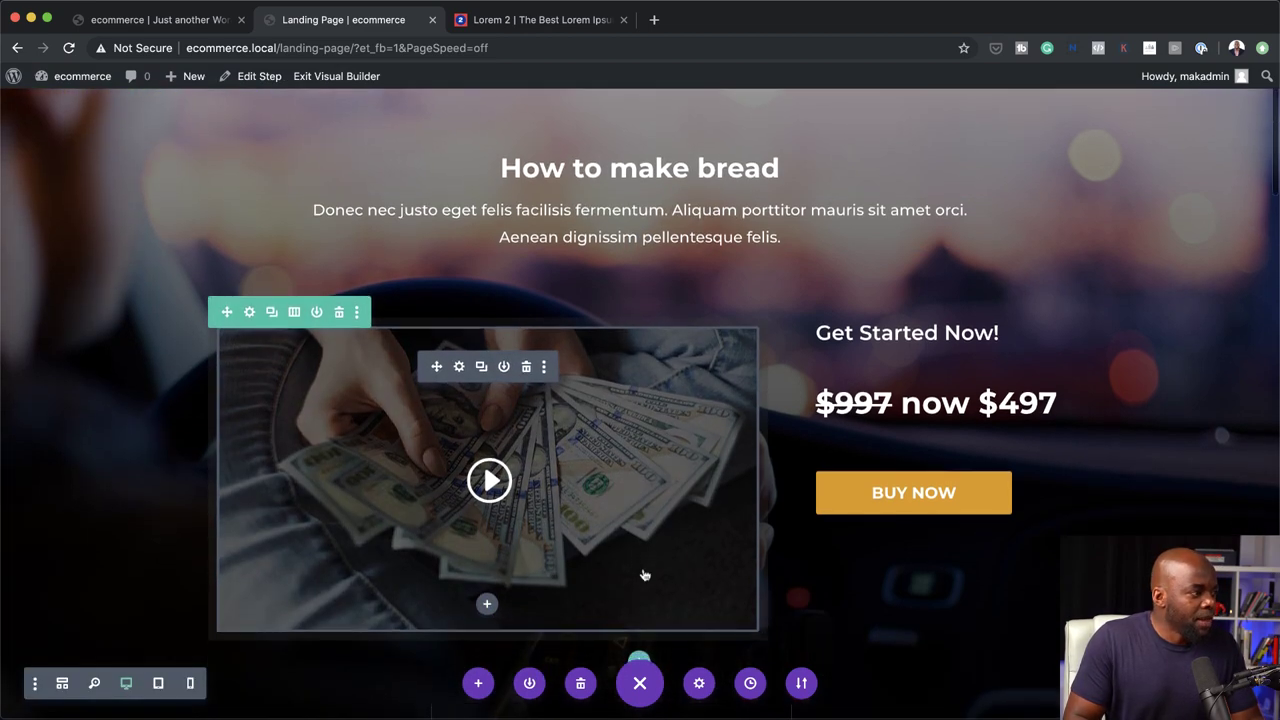
pyautogui.click(459, 367)
pyautogui.scroll(-3, 175, 562)
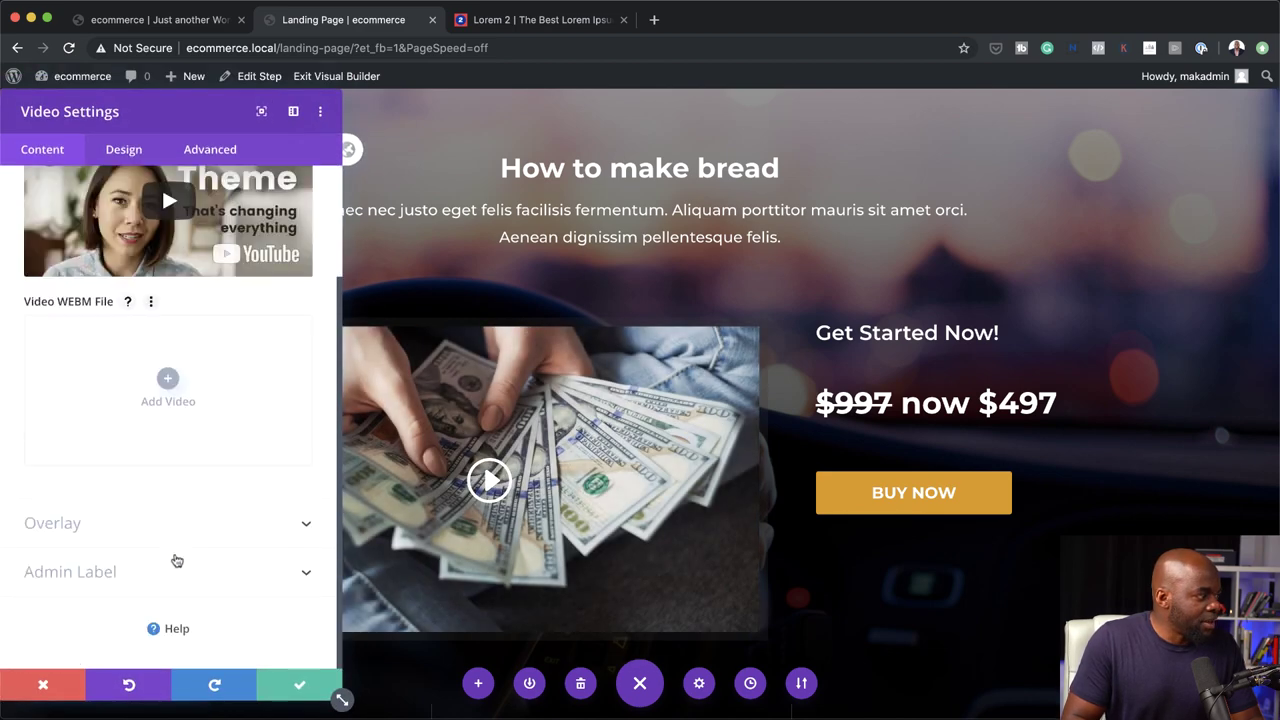
pyautogui.click(113, 530)
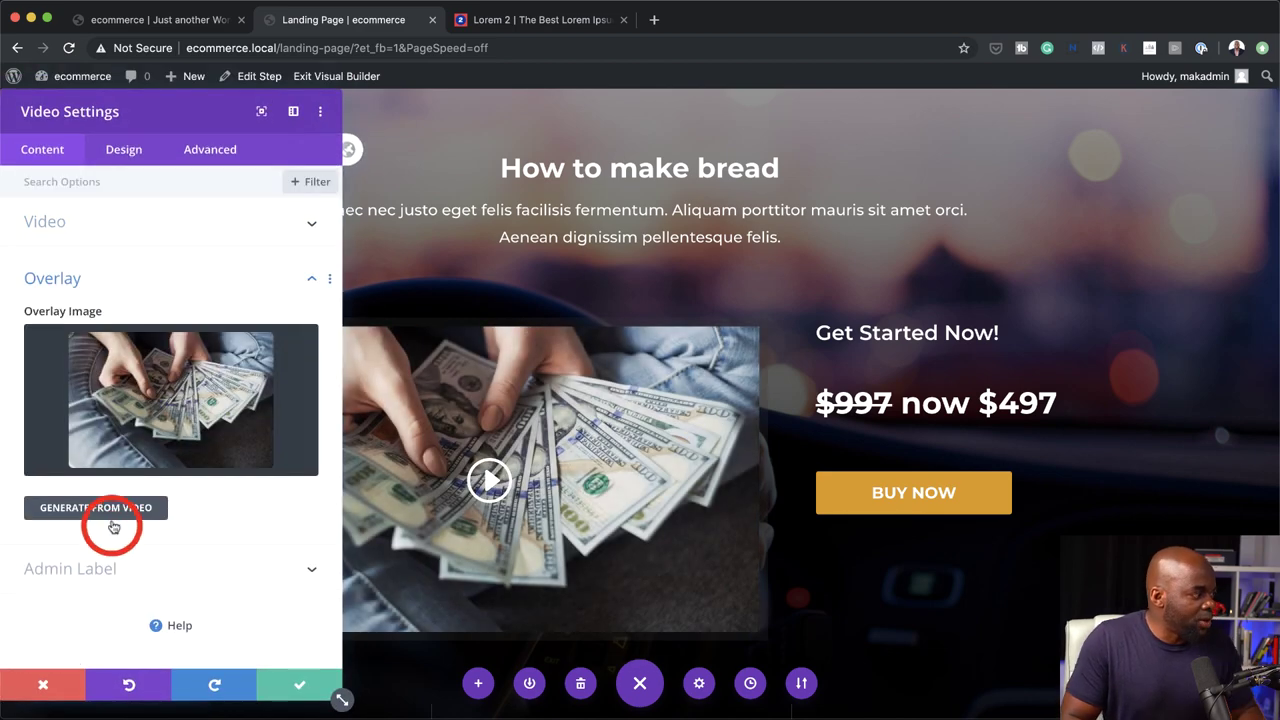
pyautogui.click(198, 392)
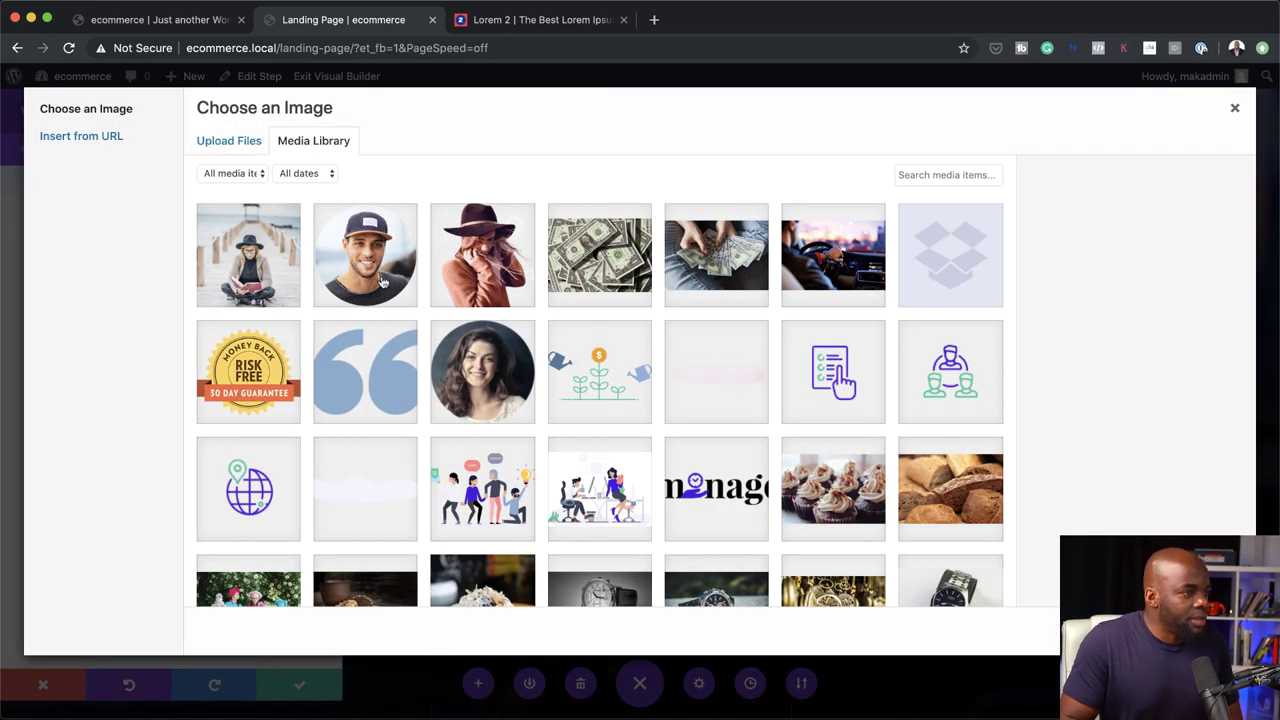
pyautogui.click(980, 496)
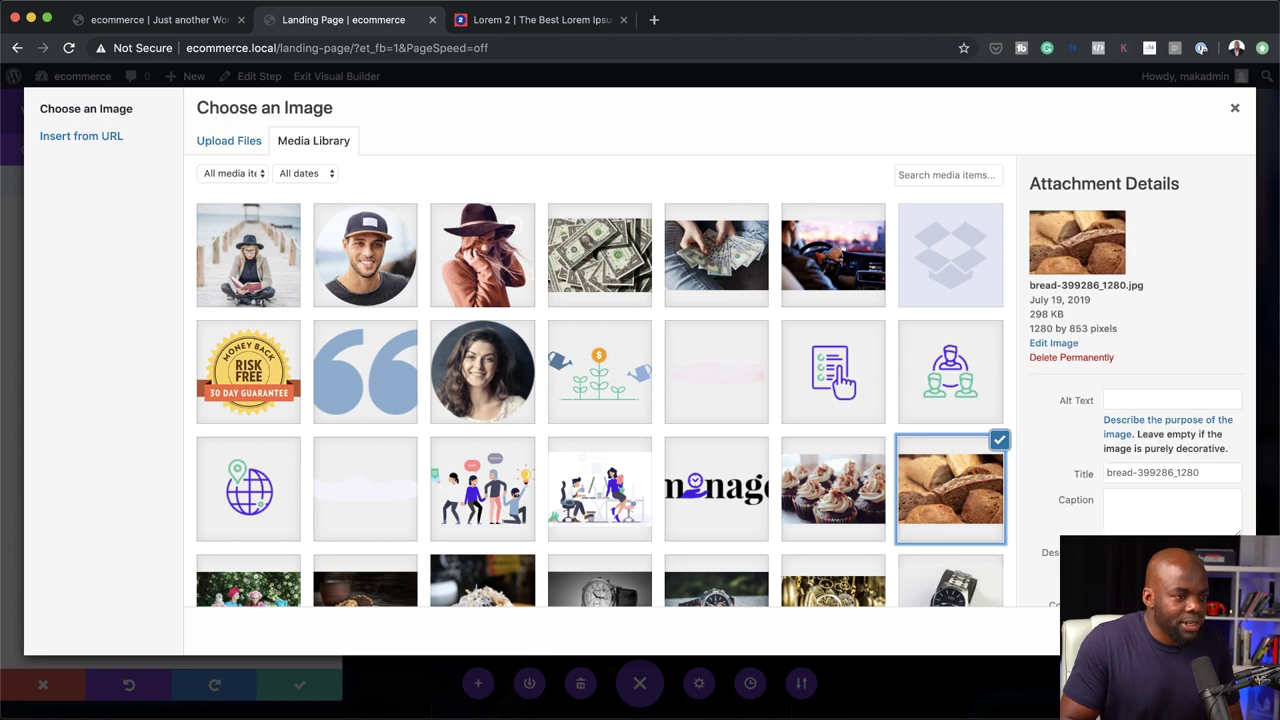
pyautogui.click(1185, 630)
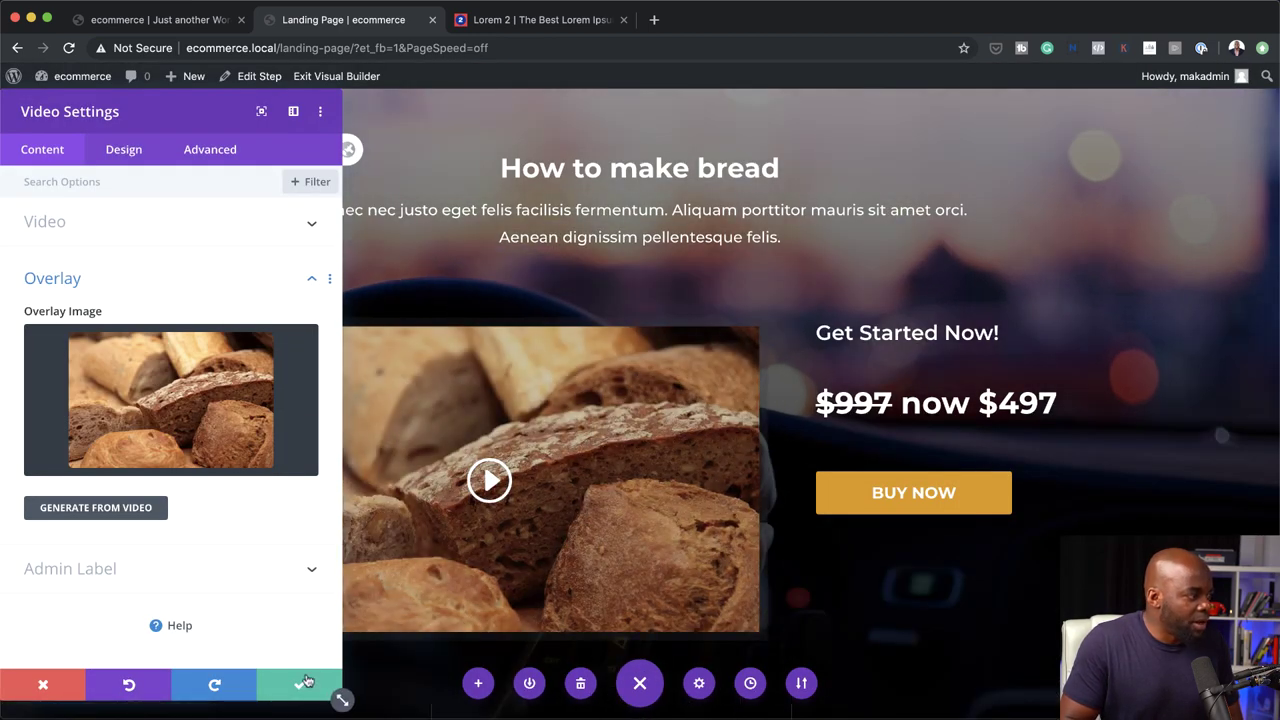
pyautogui.click(300, 683)
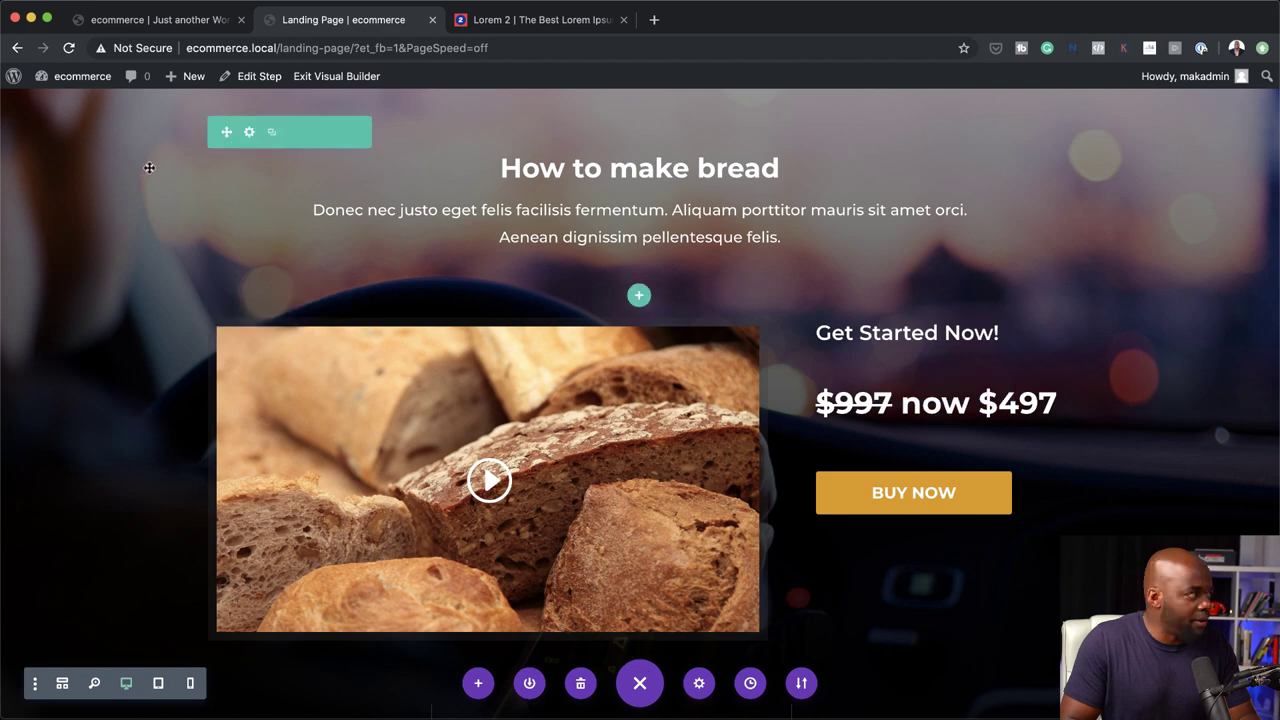
# Step: Replace the hero section's background image with baked-black-brown-414755.jpg from the media library
pyautogui.scroll(2, 50, 110)
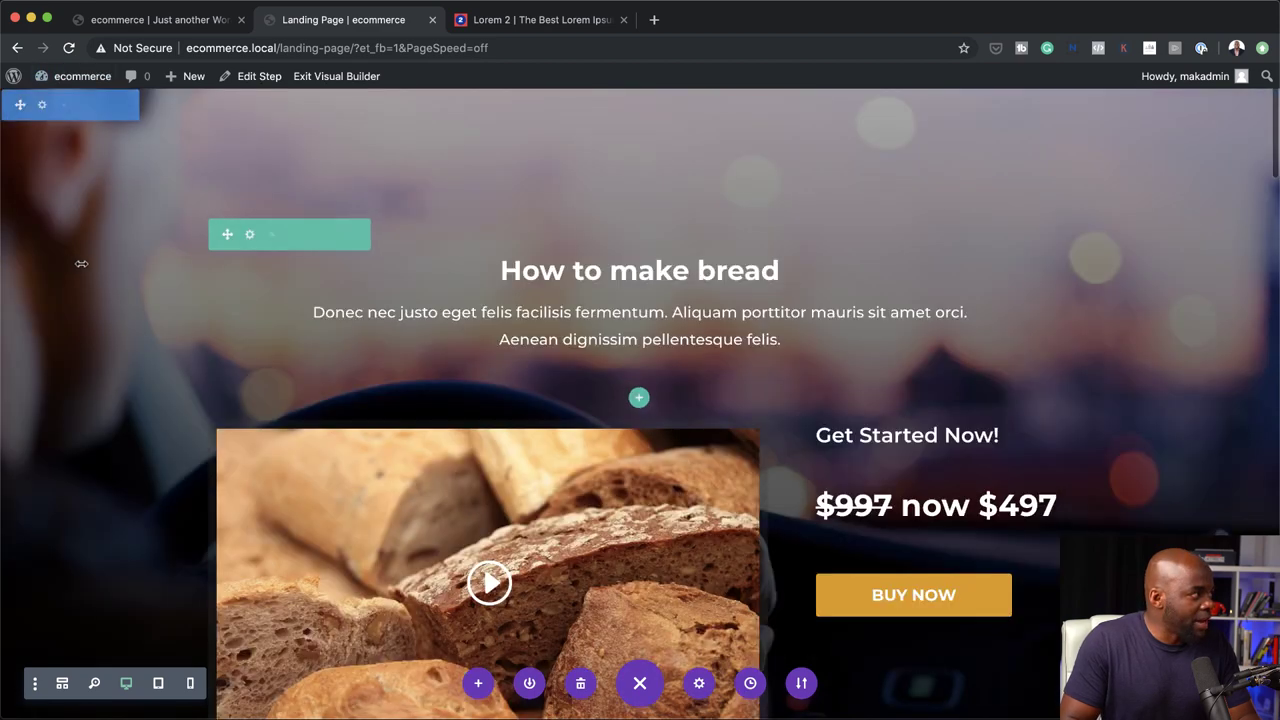
pyautogui.click(42, 105)
pyautogui.click(168, 310)
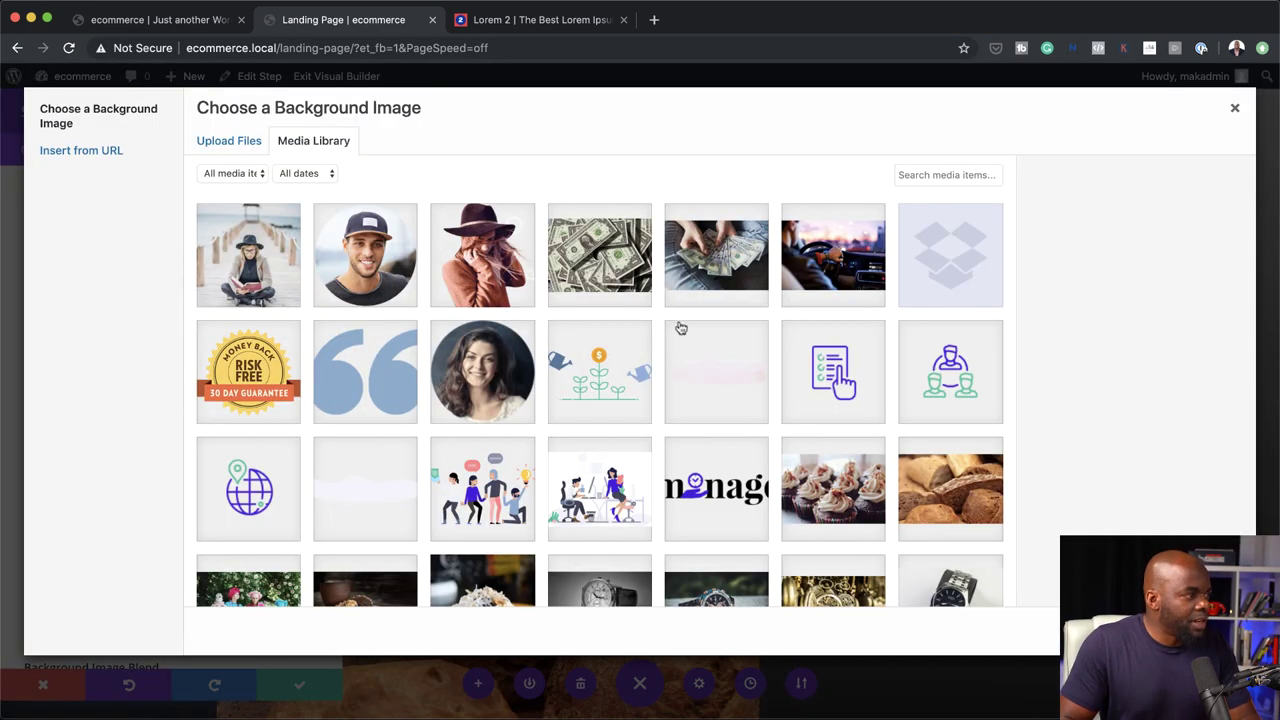
pyautogui.scroll(-2, 700, 420)
pyautogui.scroll(-1, 700, 420)
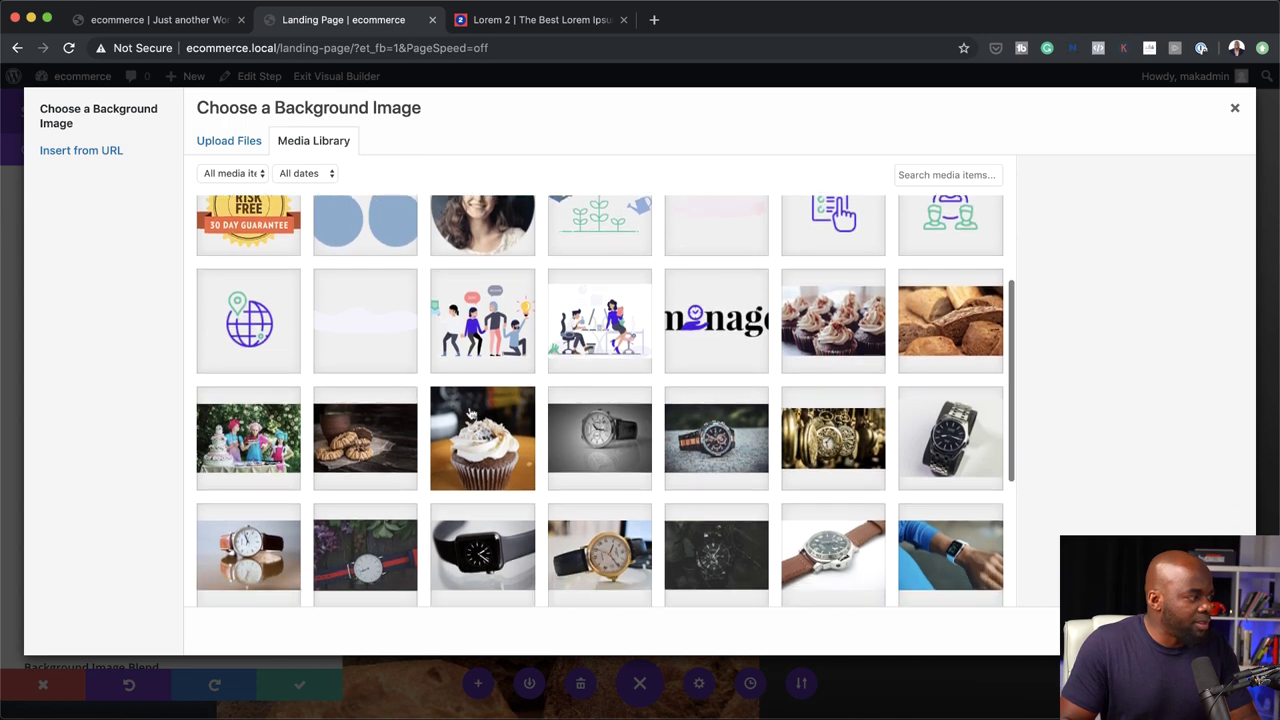
pyautogui.click(388, 447)
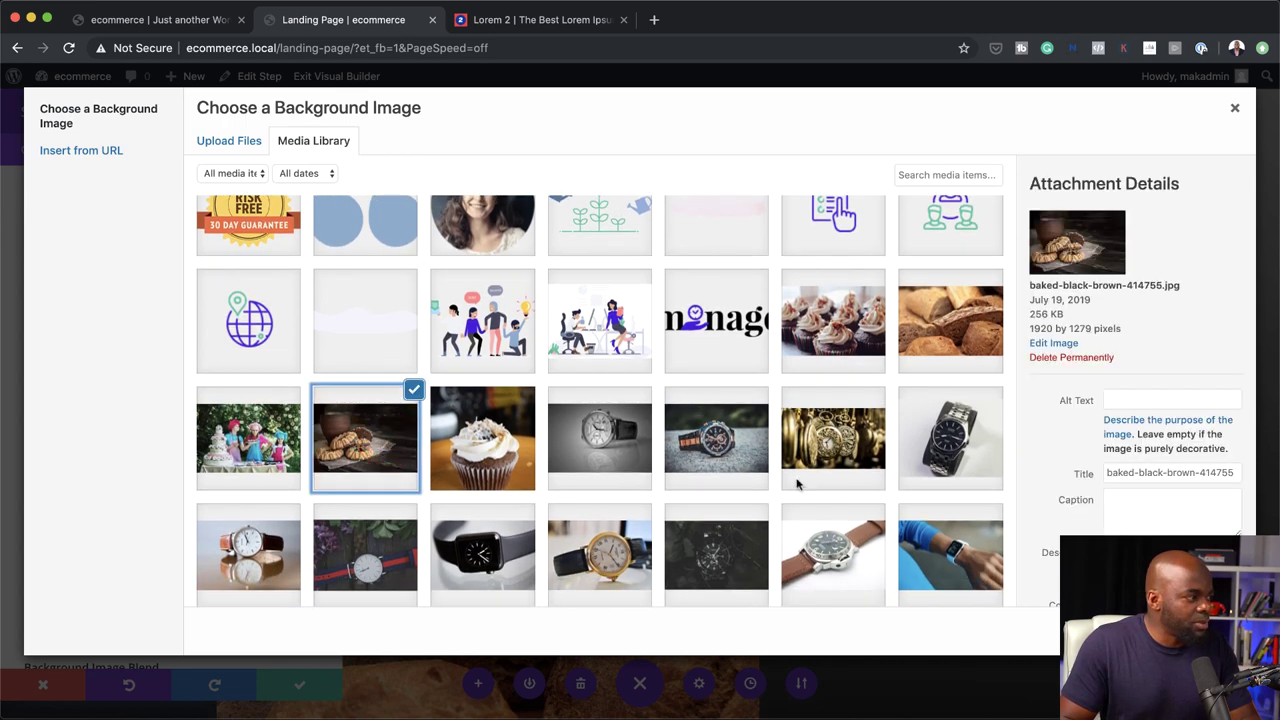
pyautogui.click(1180, 628)
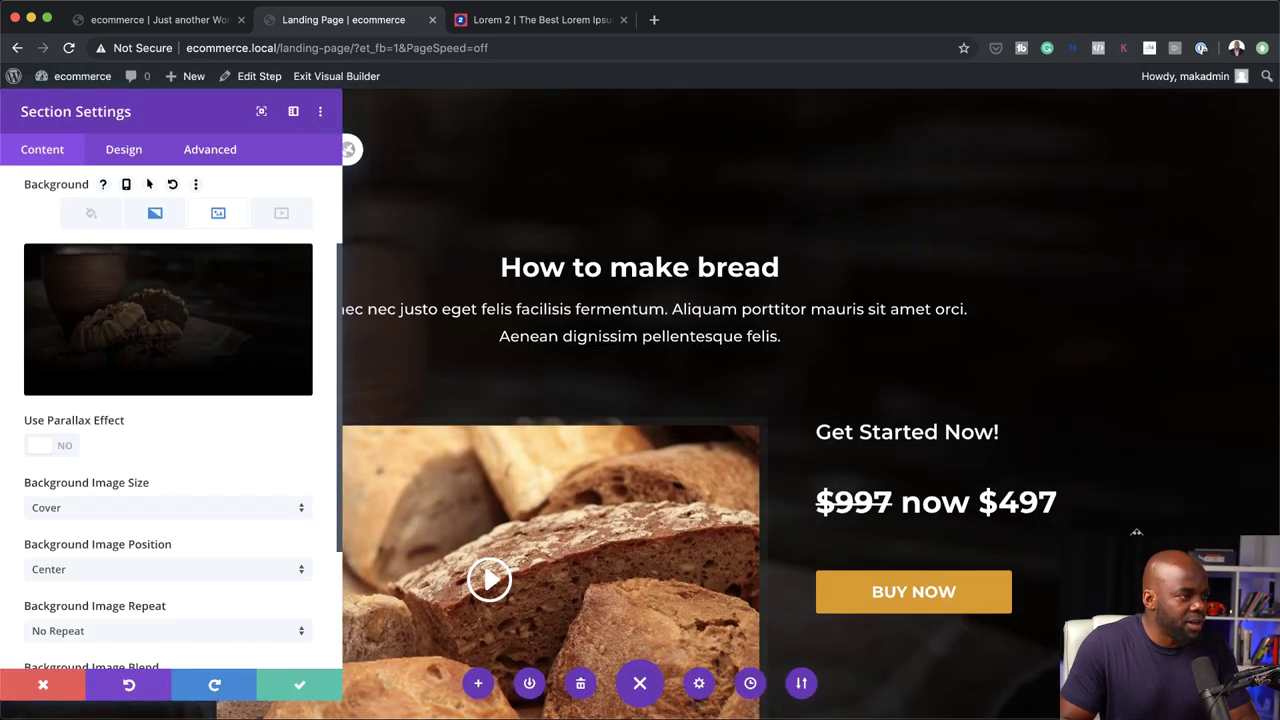
# Step: Set the hero section's background image size to Fit and save the section settings
pyautogui.scroll(-8, 1136, 533)
pyautogui.scroll(-2, 1136, 533)
pyautogui.scroll(5, 1136, 533)
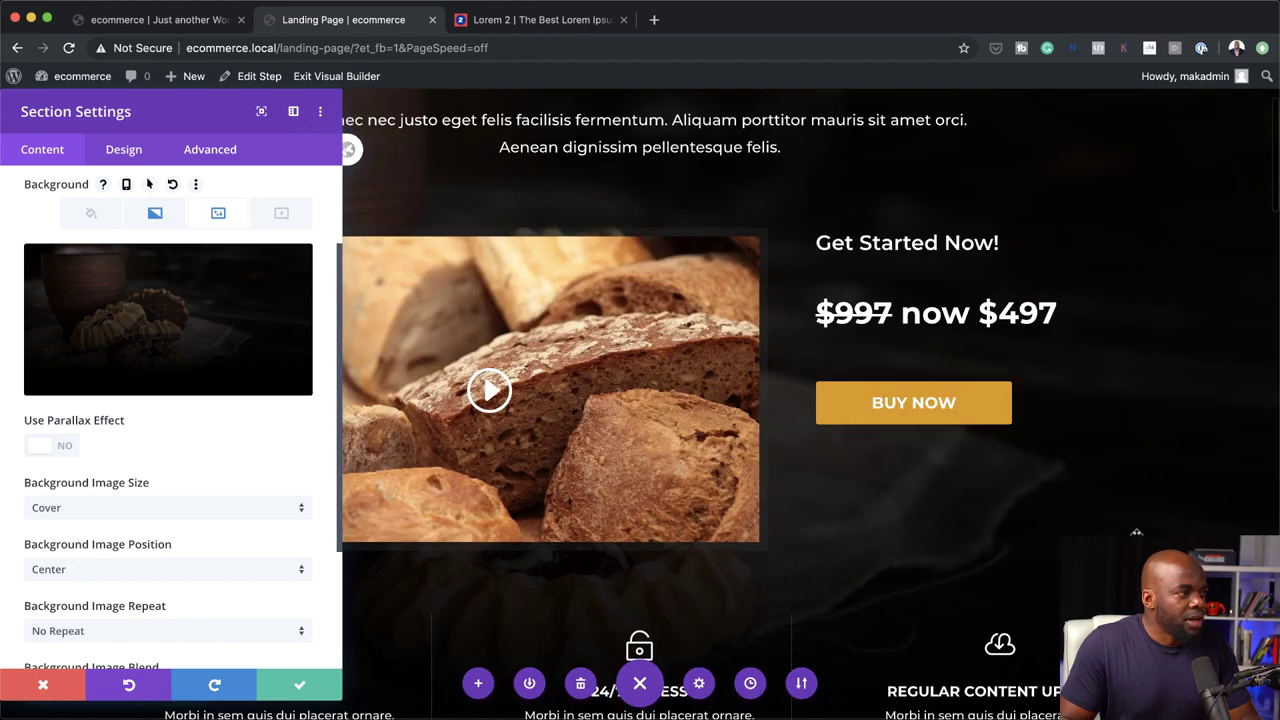
pyautogui.scroll(-1, 104, 560)
pyautogui.click(103, 497)
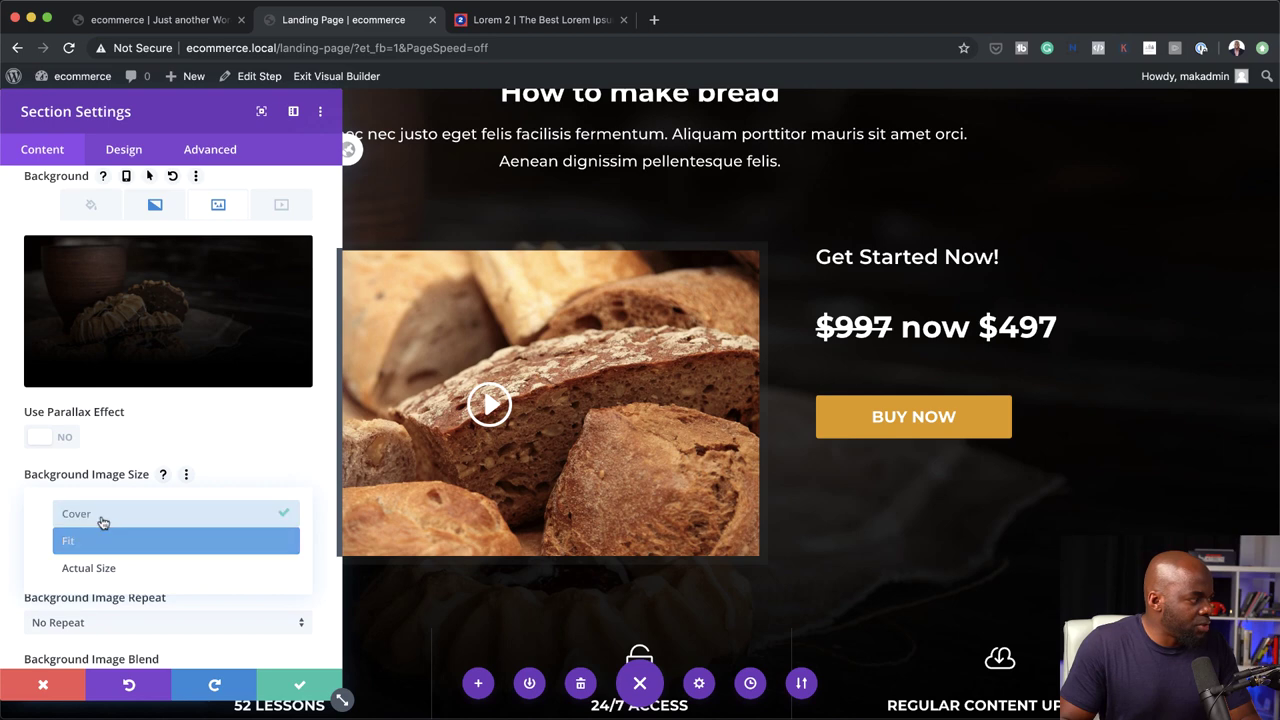
pyautogui.click(103, 540)
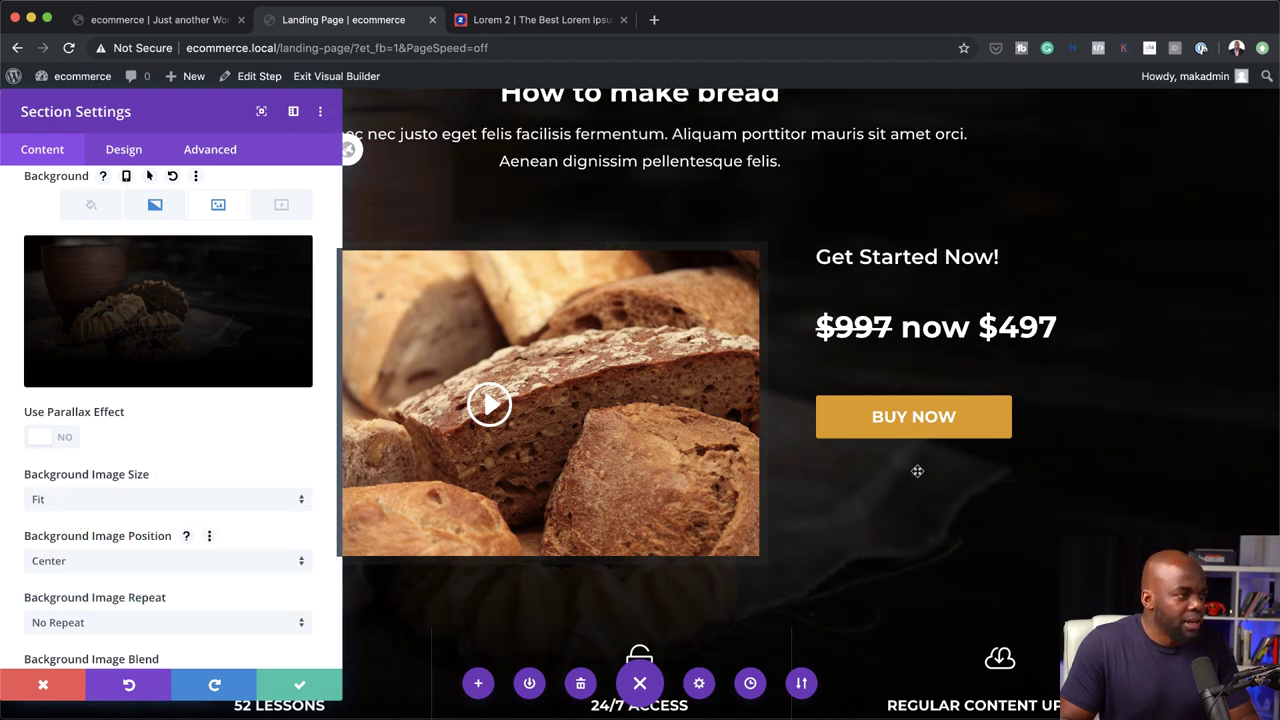
pyautogui.scroll(2, 1008, 361)
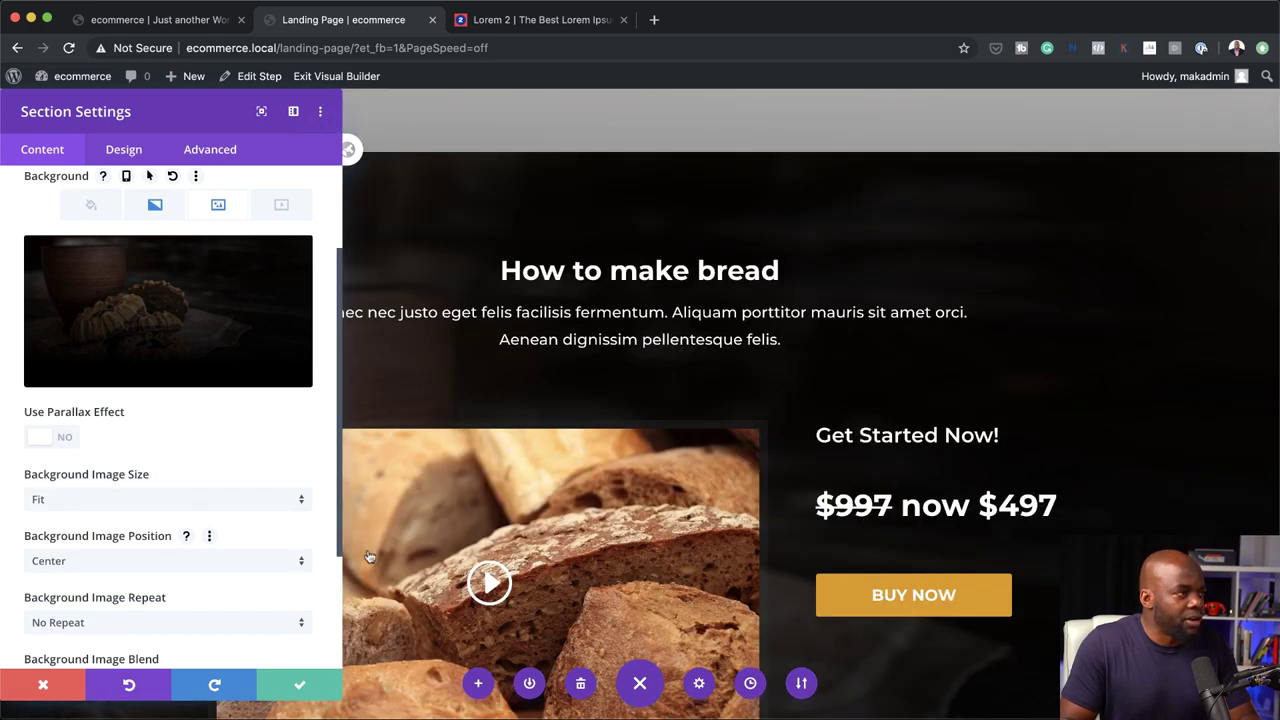
pyautogui.click(299, 685)
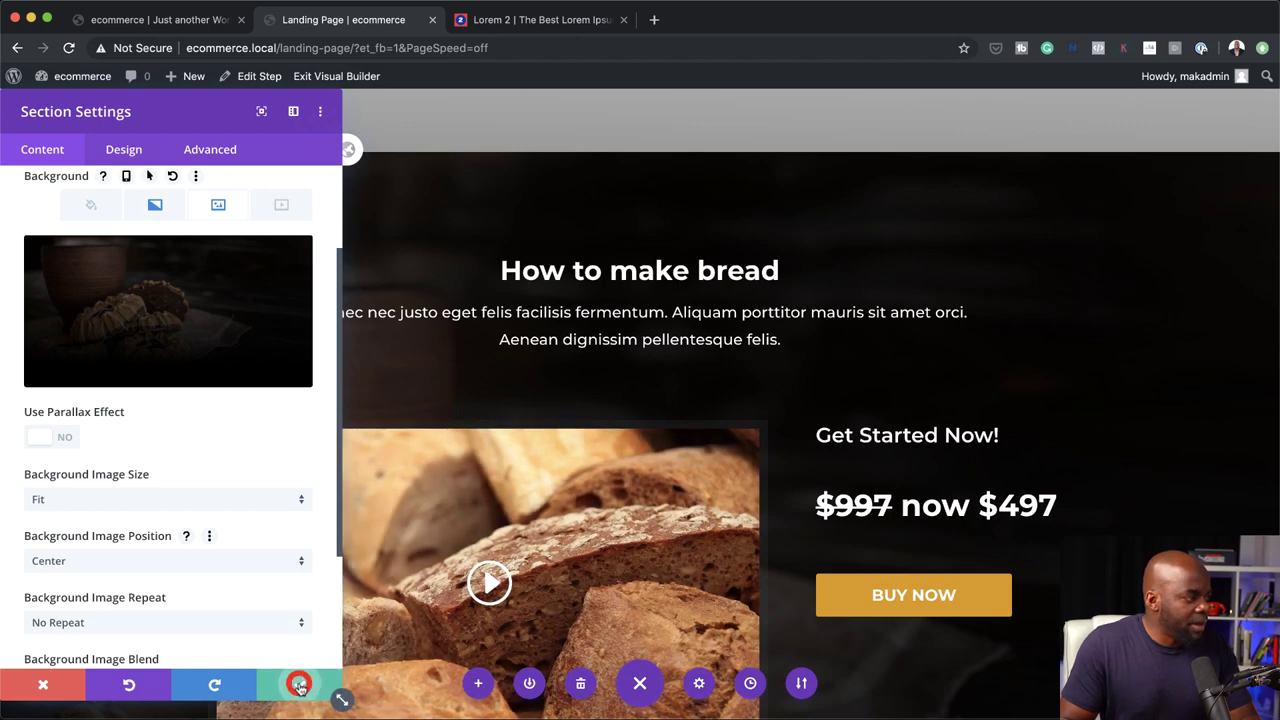
# Step: Make the hero section's first background gradient colour slightly transparent at rgba(0,0,0,0.93) and save the section settings
pyautogui.scroll(-1, 980, 425)
pyautogui.scroll(-3, 979, 443)
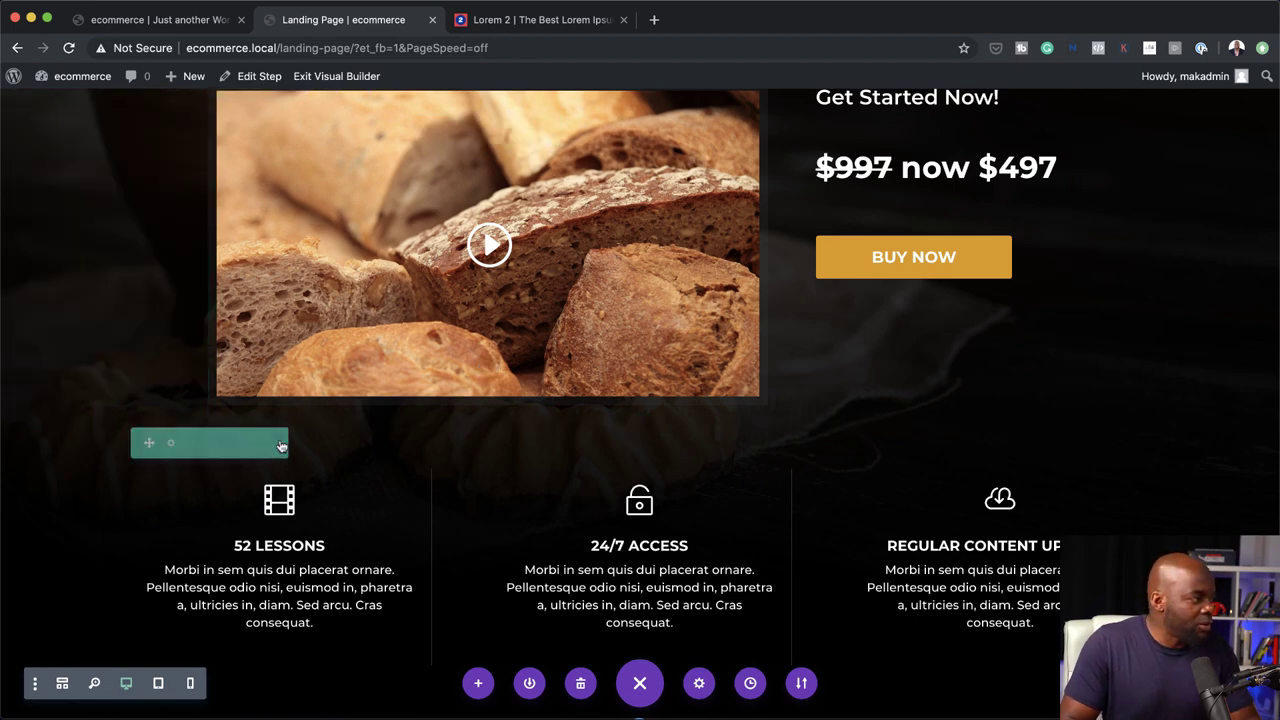
pyautogui.scroll(4, 6, 452)
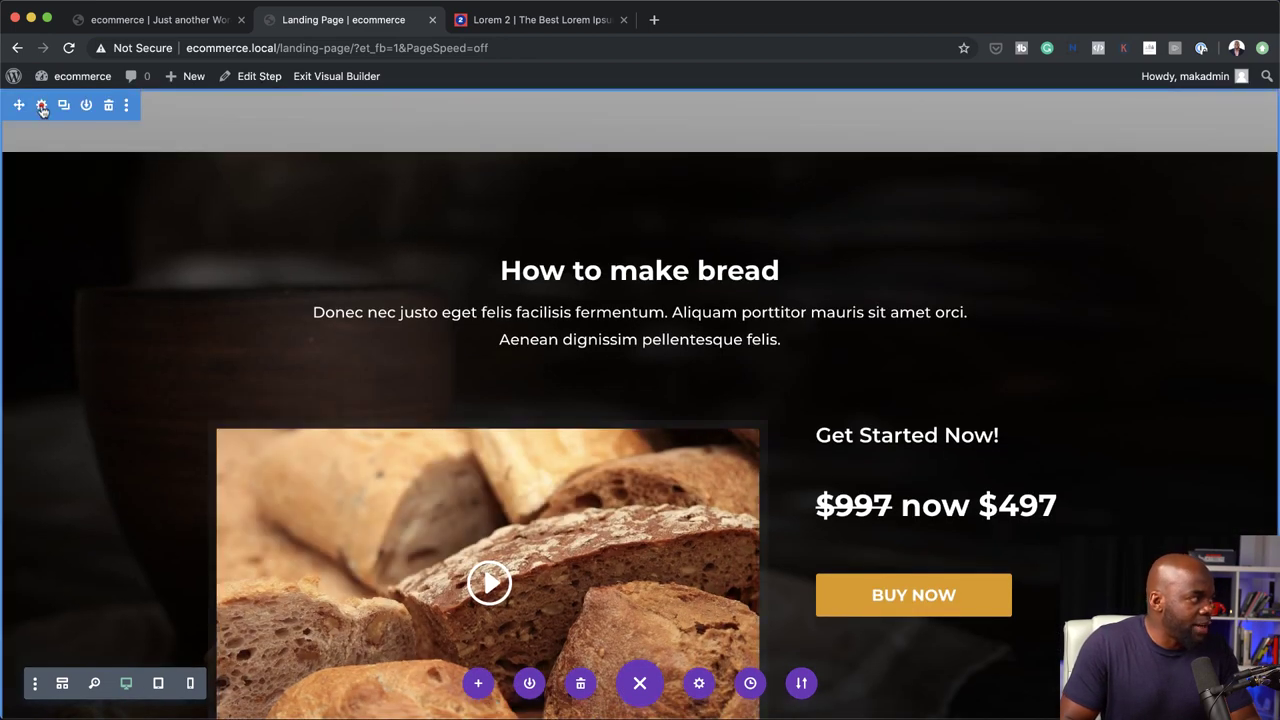
pyautogui.click(42, 105)
pyautogui.click(88, 270)
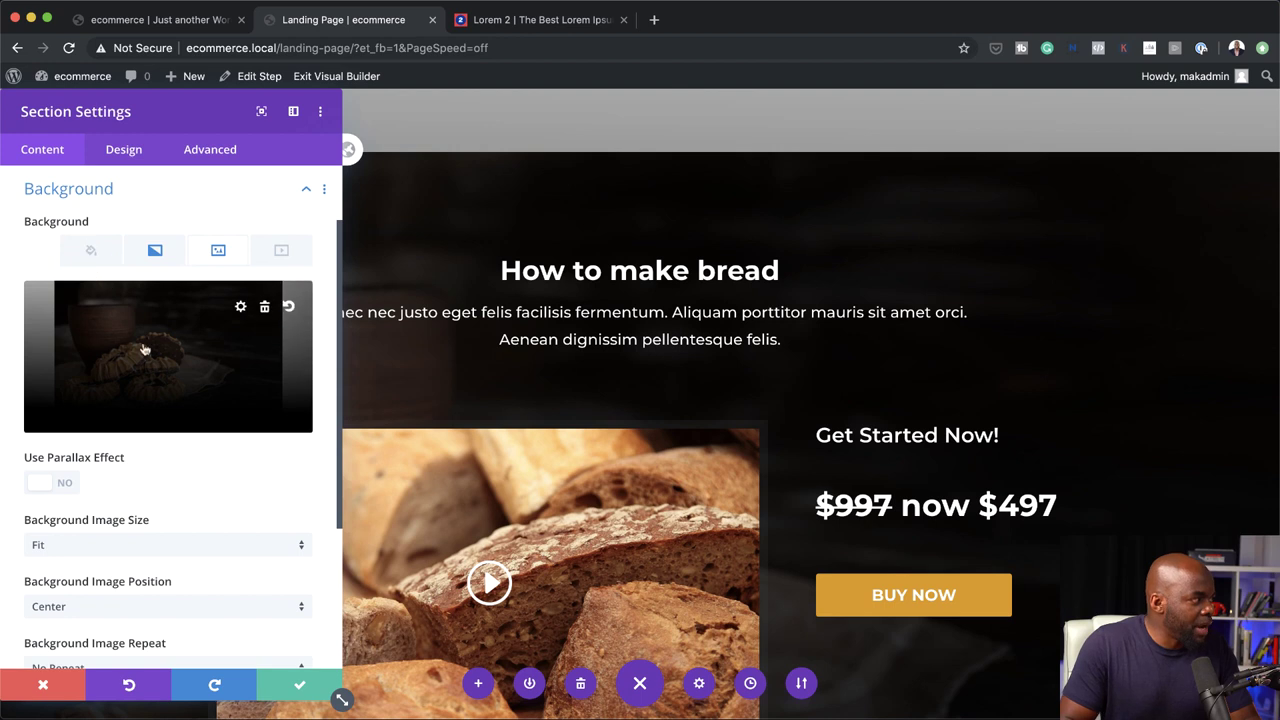
pyautogui.click(155, 250)
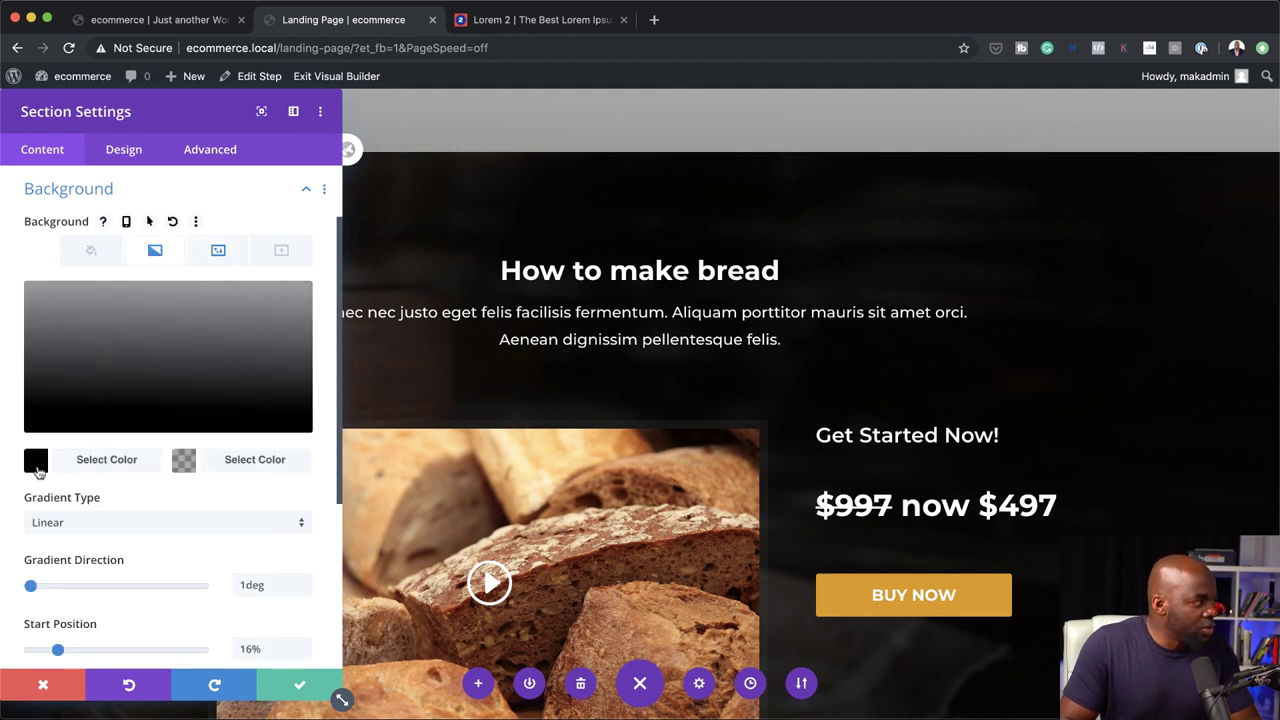
pyautogui.click(37, 462)
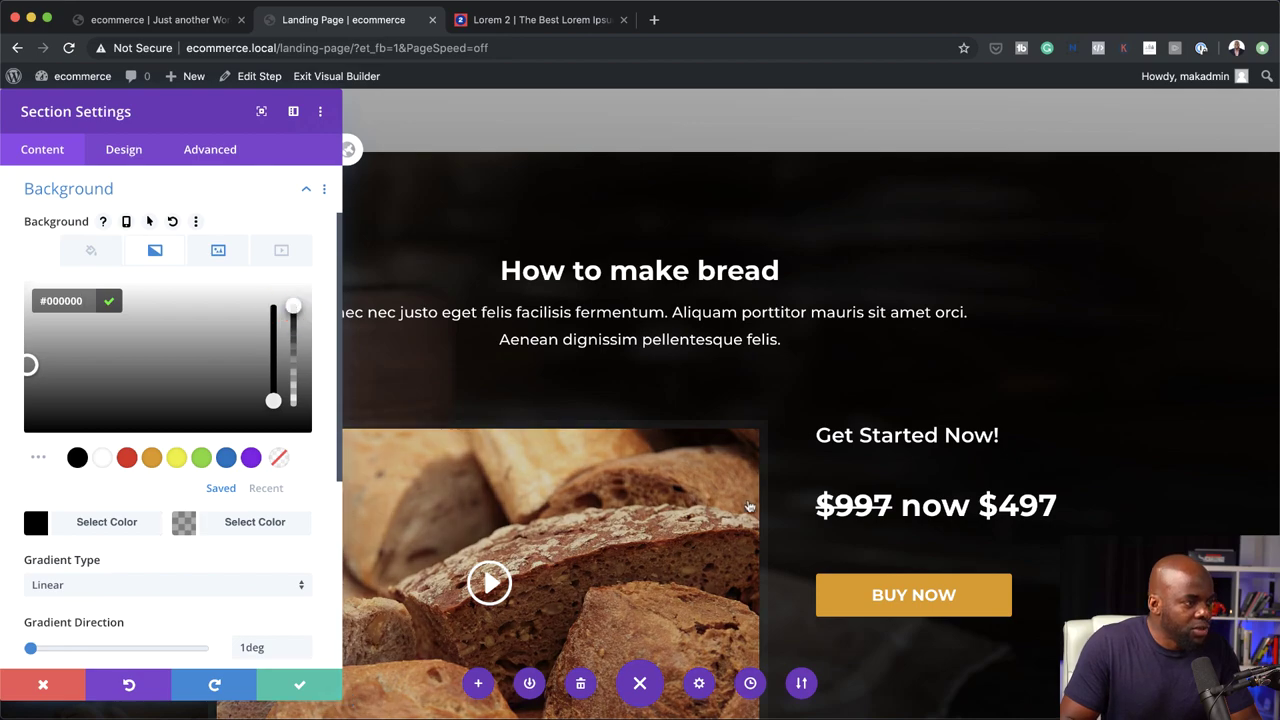
pyautogui.scroll(-3, 750, 507)
pyautogui.moveTo(293, 305)
pyautogui.mouseDown()
pyautogui.moveTo(293, 363)
pyautogui.moveTo(294, 322)
pyautogui.mouseUp()
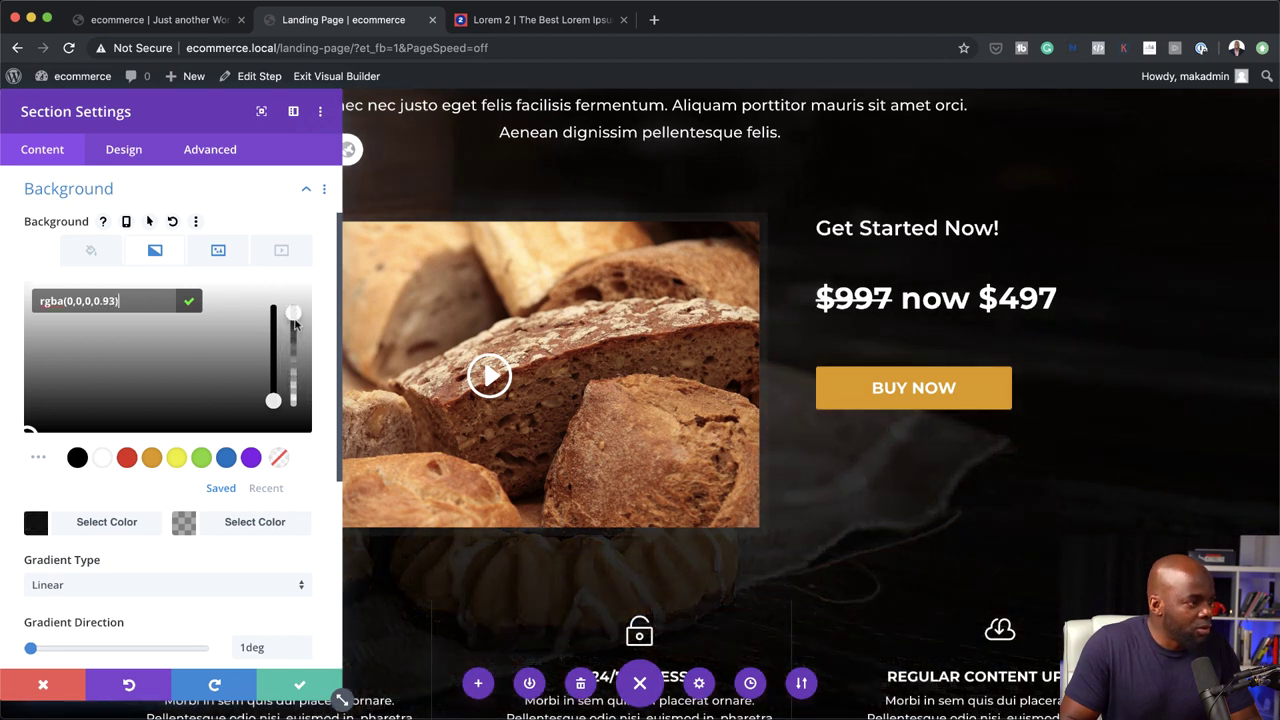
pyautogui.scroll(-5, 484, 526)
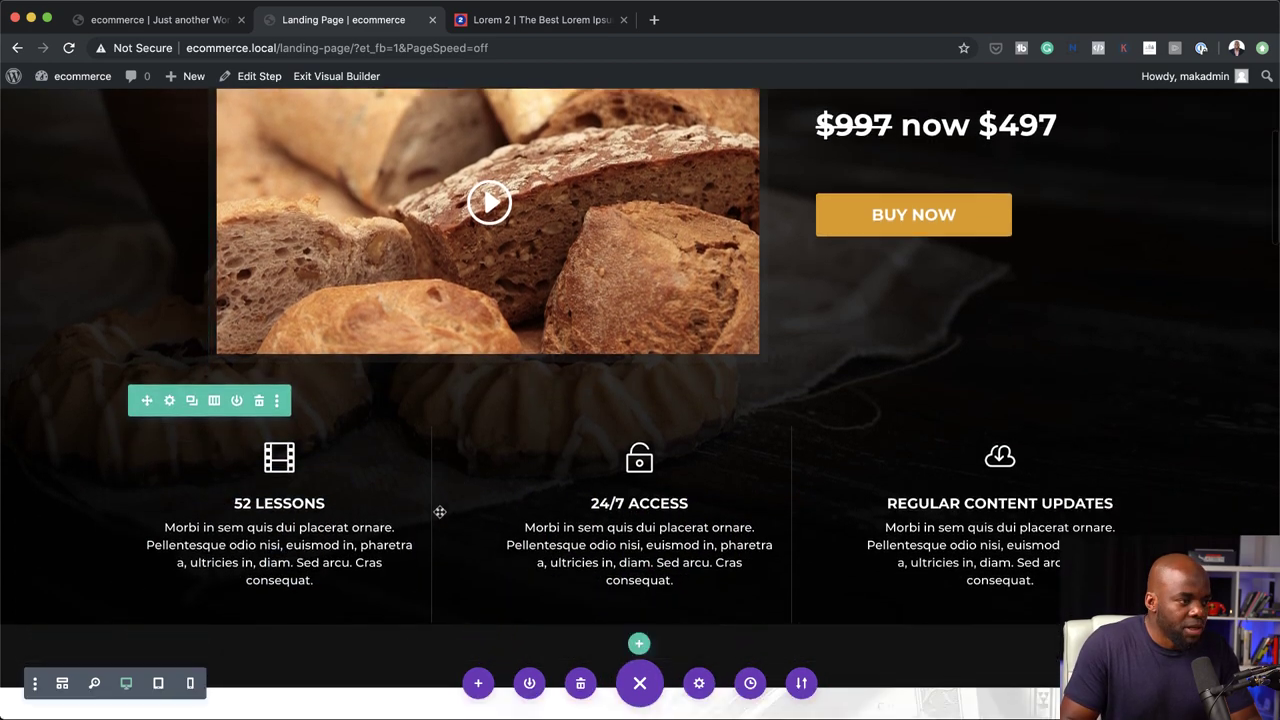
pyautogui.moveTo(287, 490)
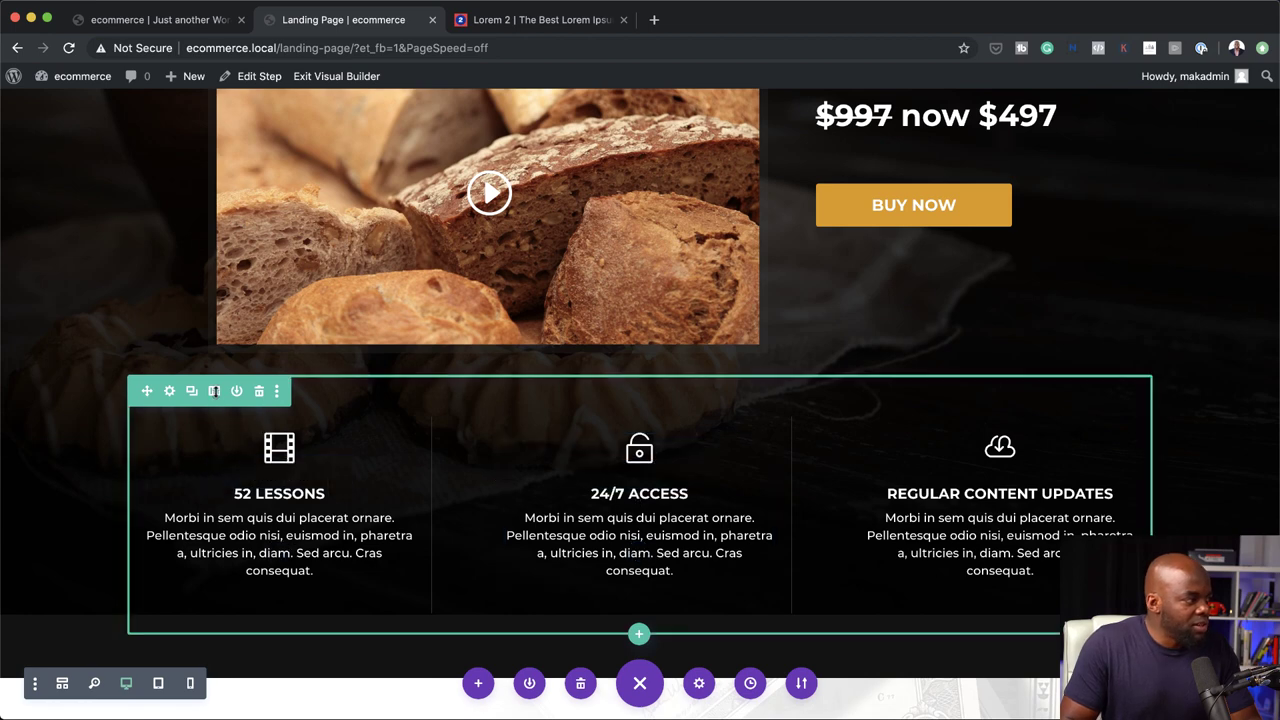
# Step: Change the hero price text to a struck-through "$197" followed by "now $97" and save the text module
pyautogui.scroll(3, 680, 470)
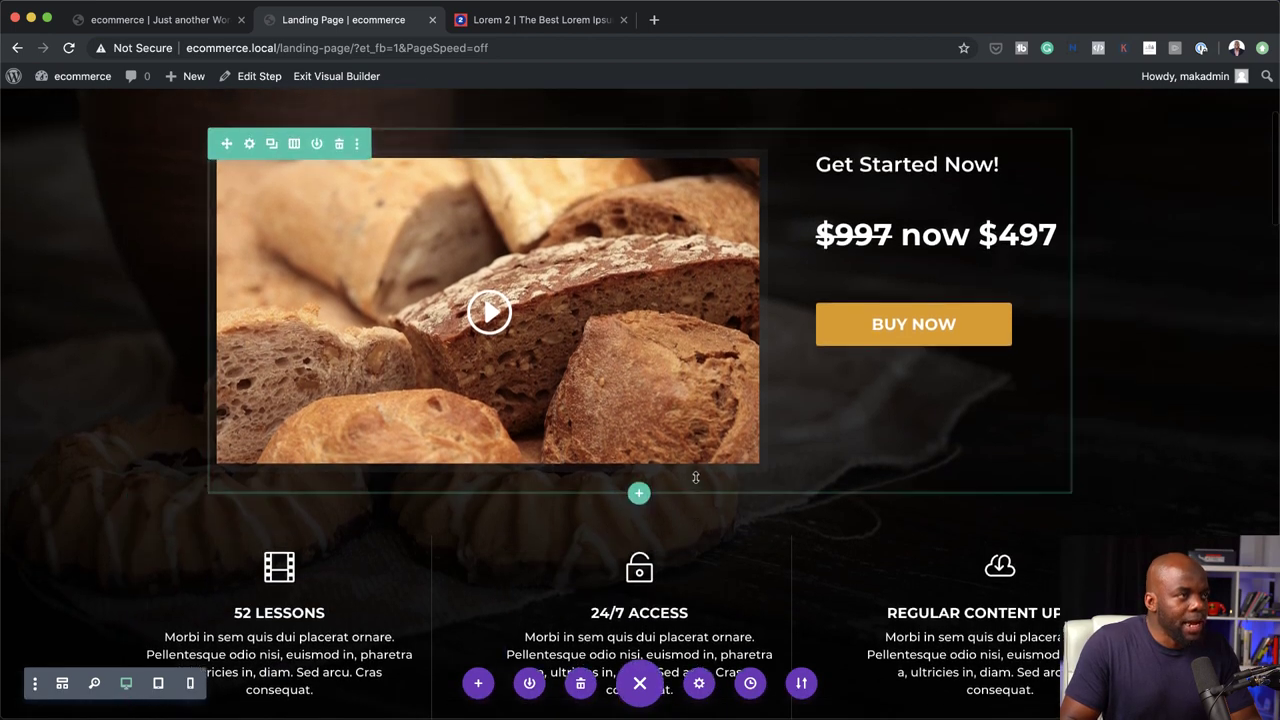
pyautogui.scroll(2, 695, 477)
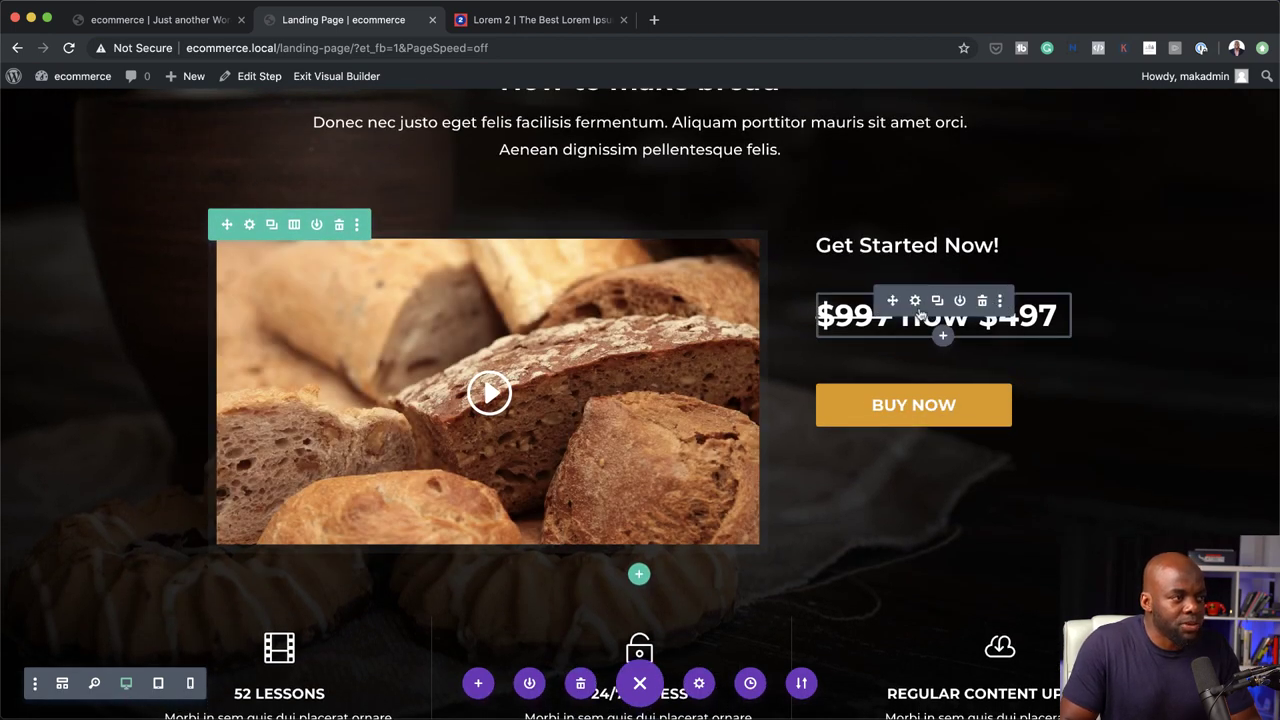
pyautogui.click(915, 301)
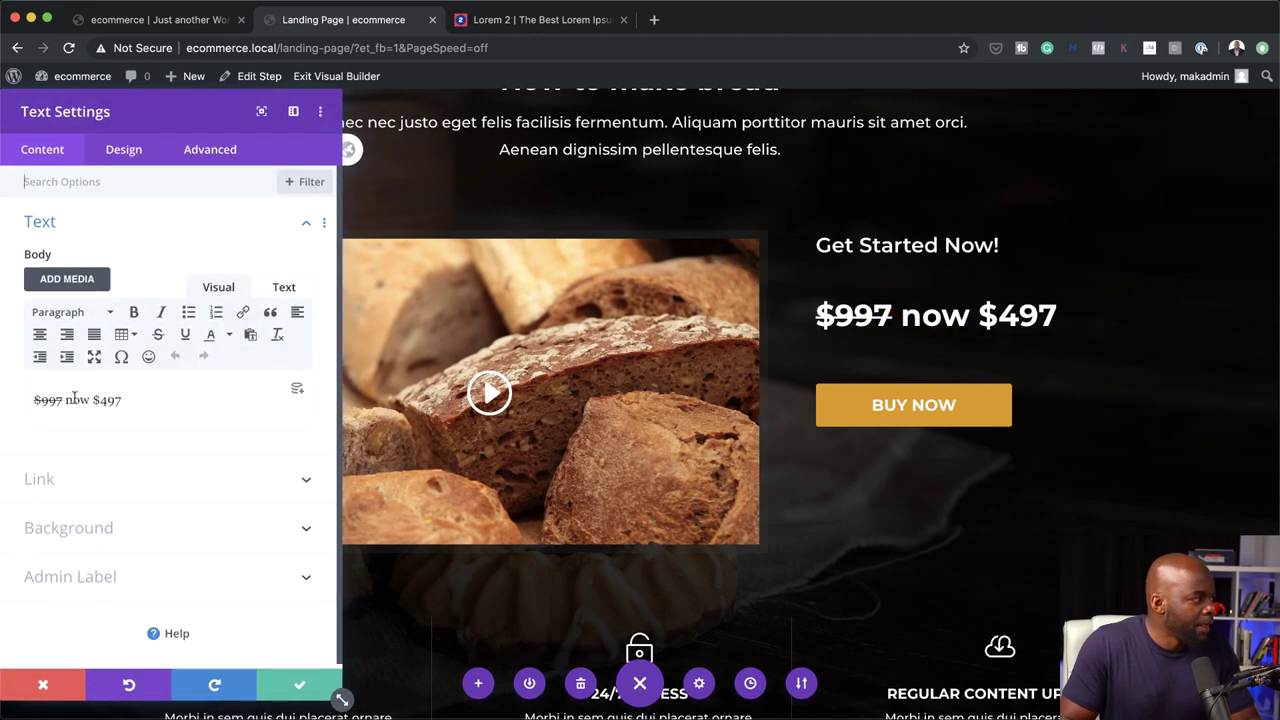
pyautogui.click(49, 401)
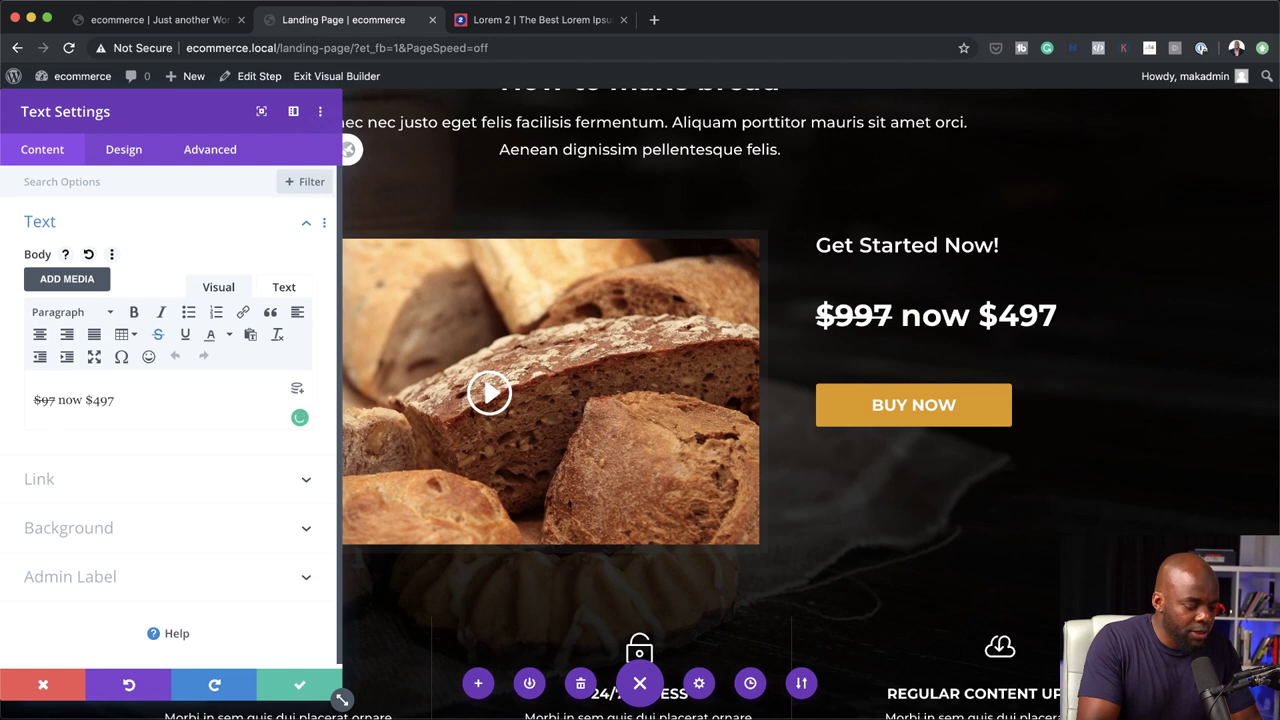
pyautogui.press('BackSpace')
pyautogui.write('1')
pyautogui.click(107, 401)
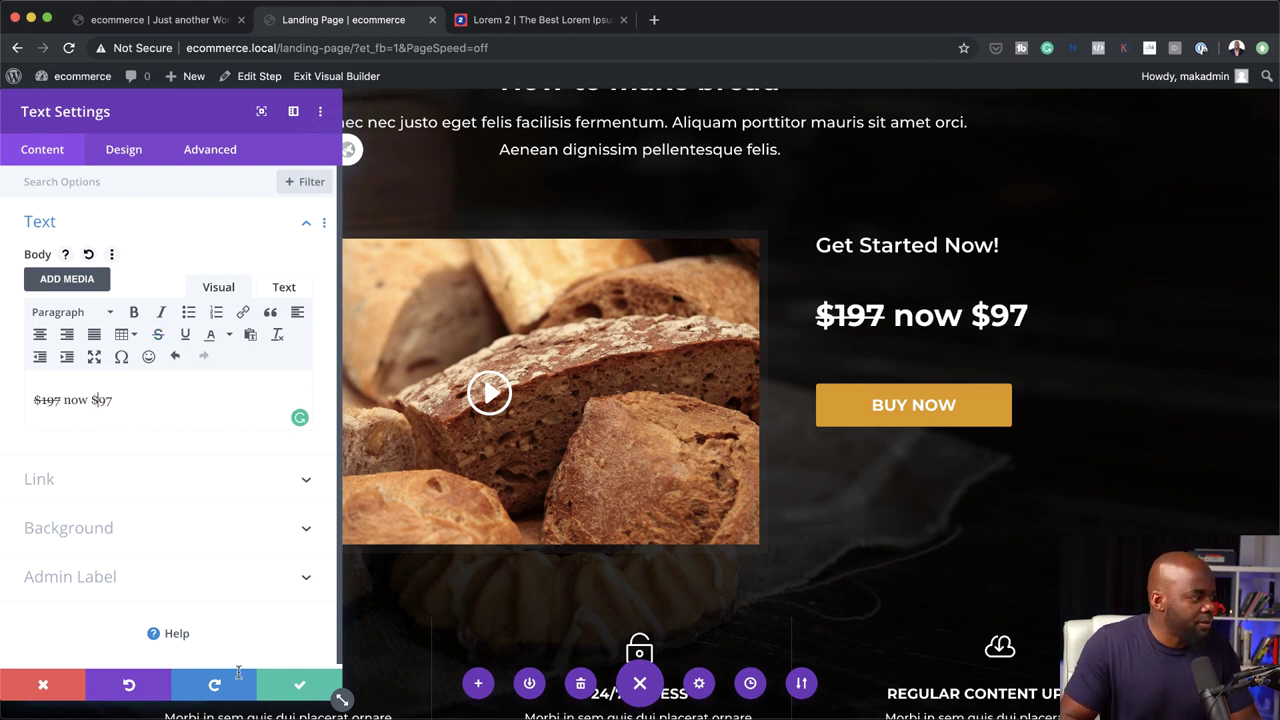
pyautogui.click(298, 686)
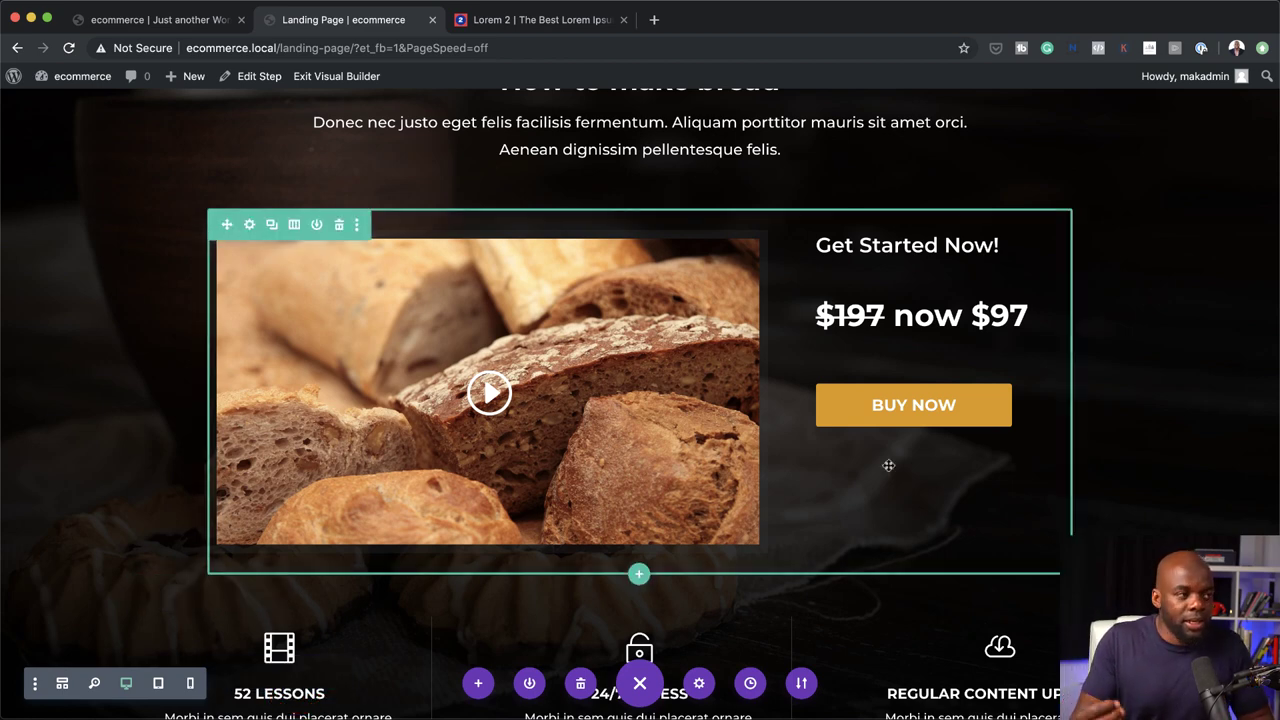
pyautogui.click(915, 393)
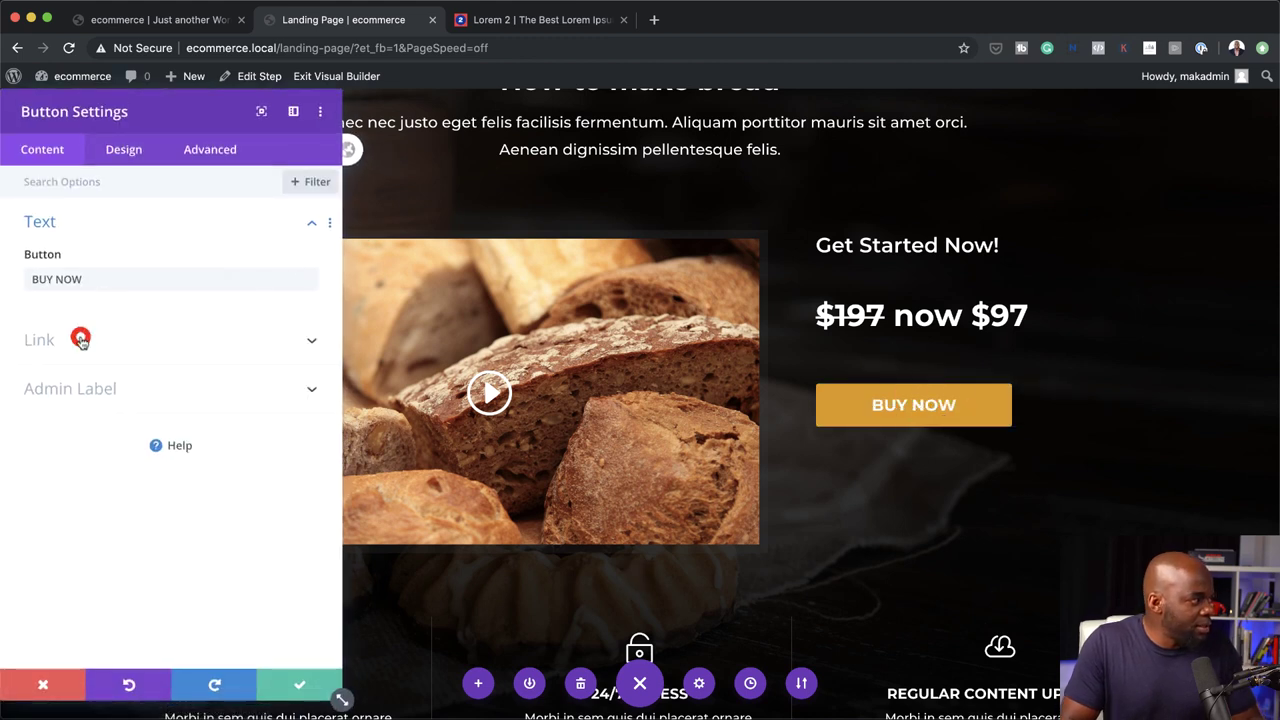
pyautogui.click(82, 341)
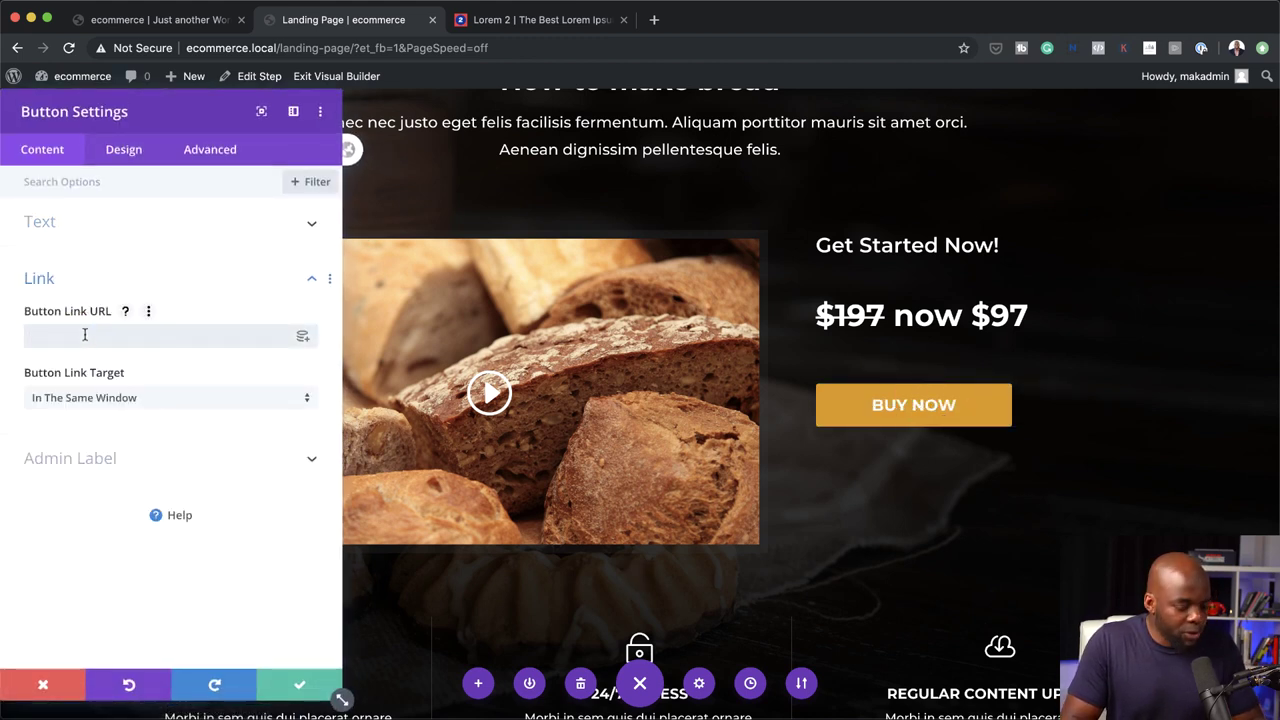
pyautogui.click(101, 400)
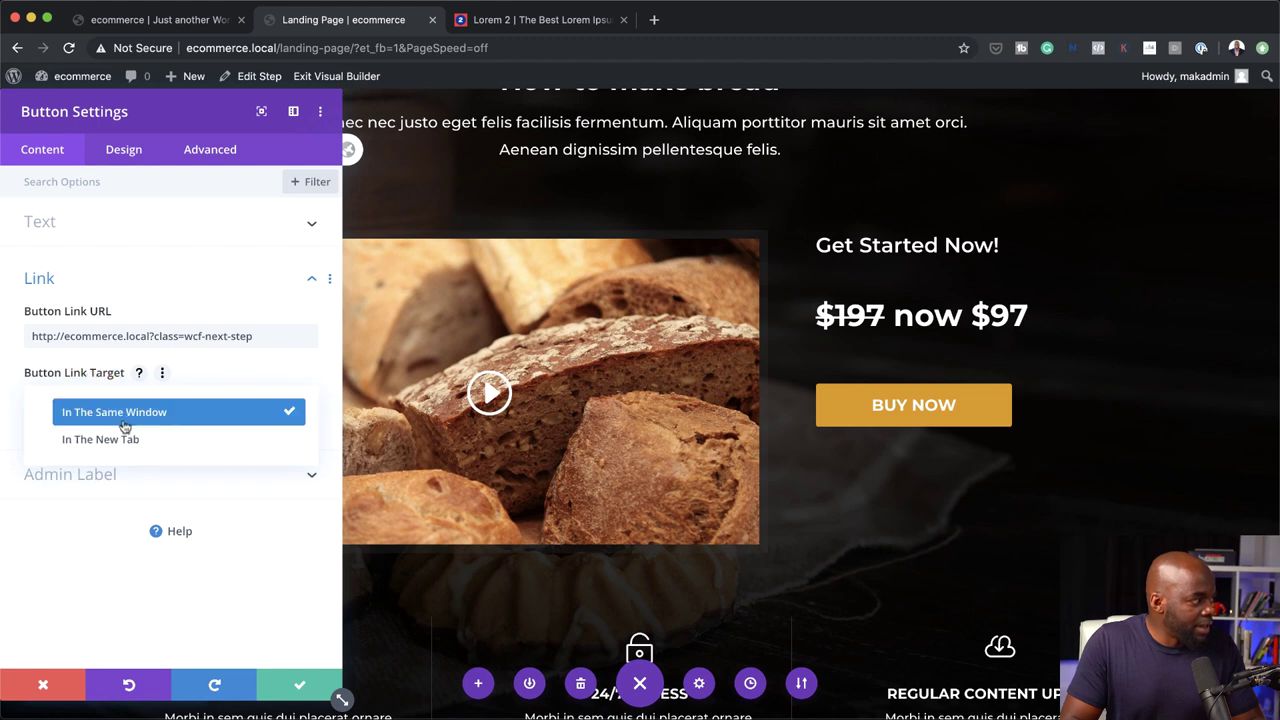
pyautogui.click(158, 440)
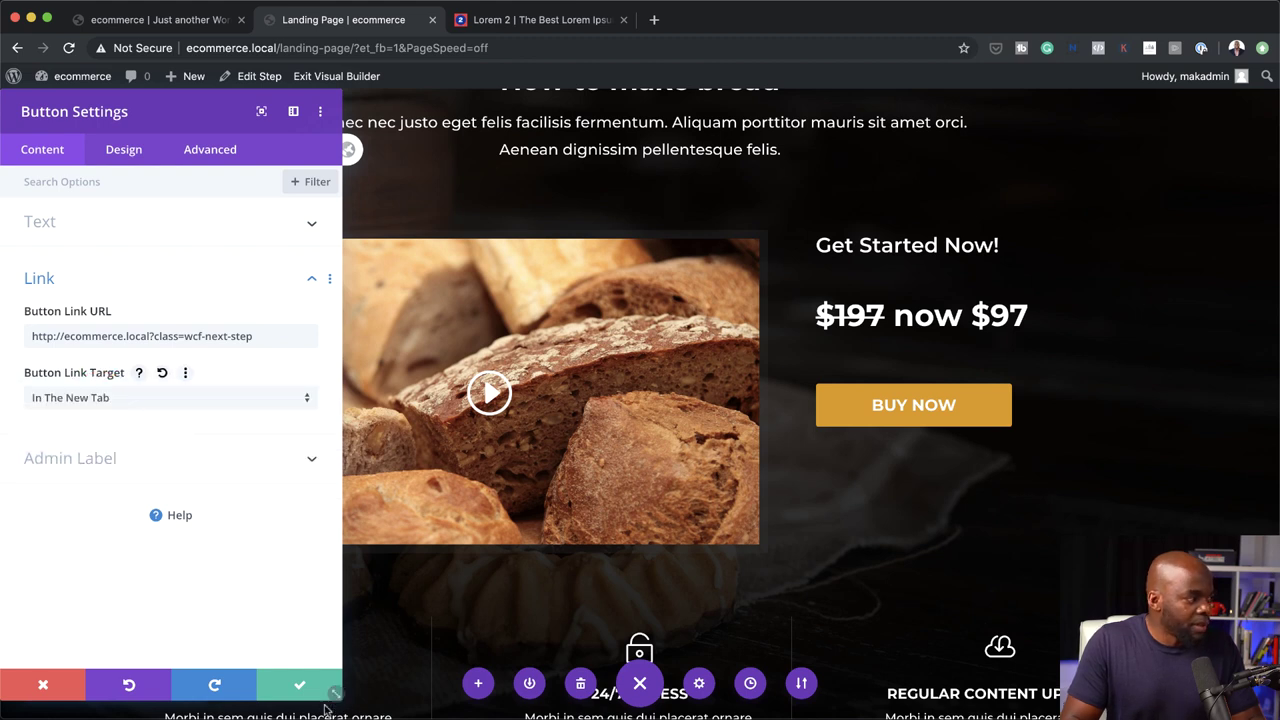
pyautogui.click(305, 686)
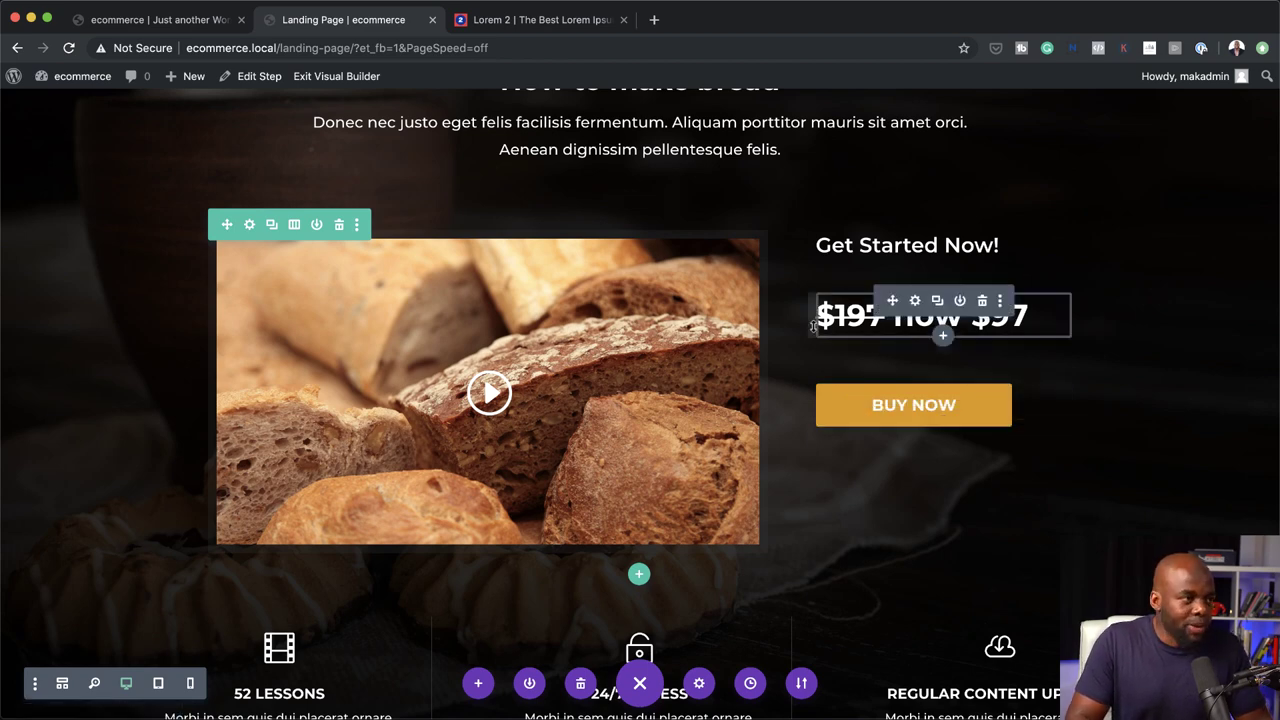
# Step: Replace the "Meet the Author" section's background image with bread-399286_1280.jpg from the media library and save the section settings
pyautogui.scroll(-5, 894, 412)
pyautogui.scroll(-5, 894, 414)
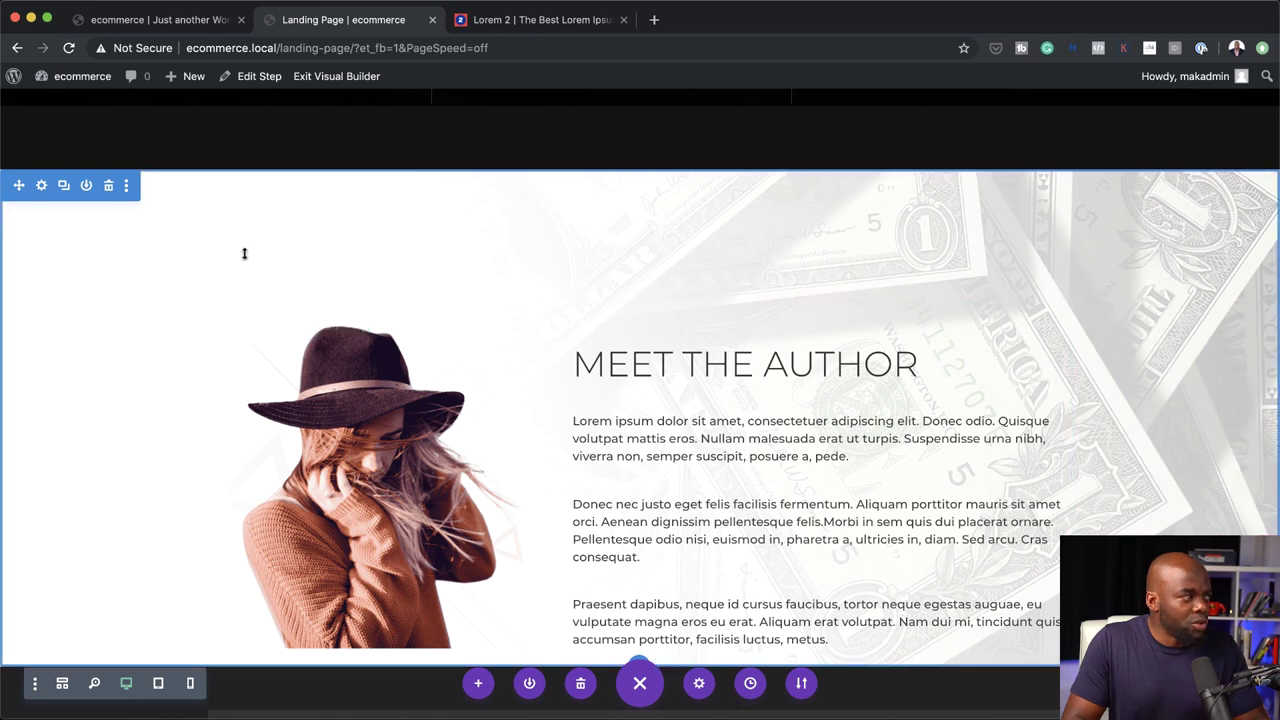
pyautogui.click(42, 185)
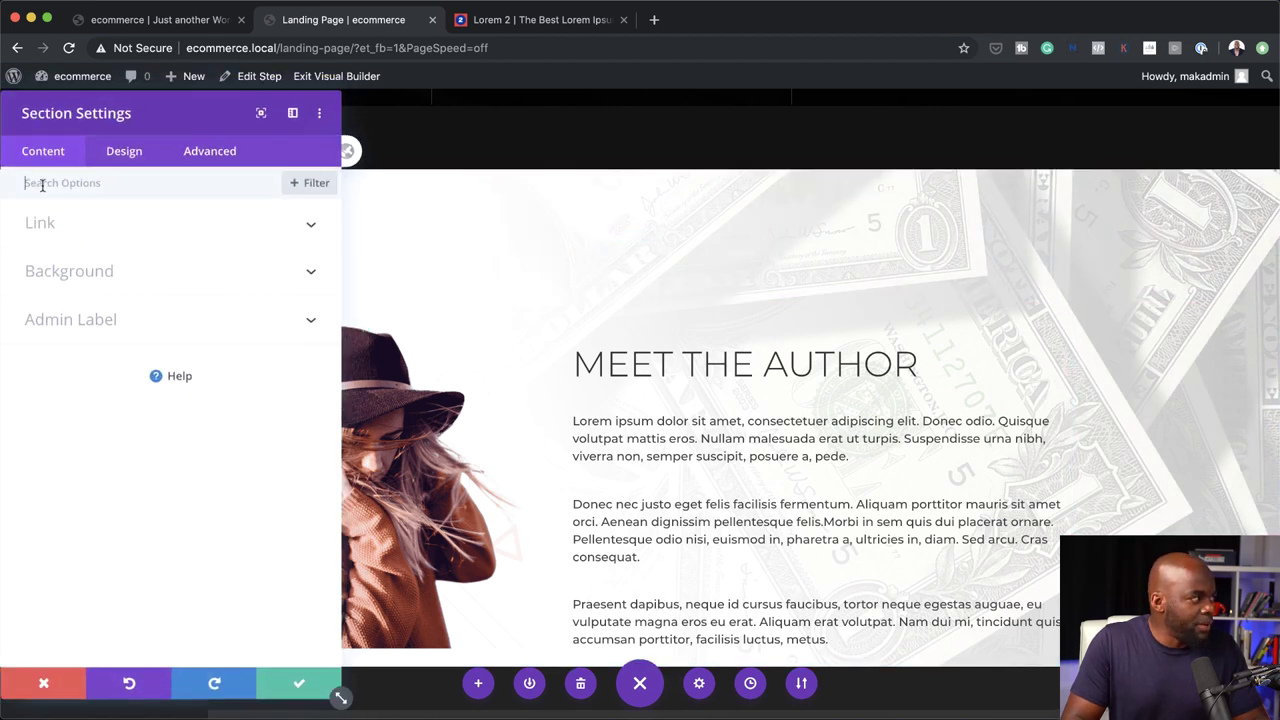
pyautogui.click(66, 268)
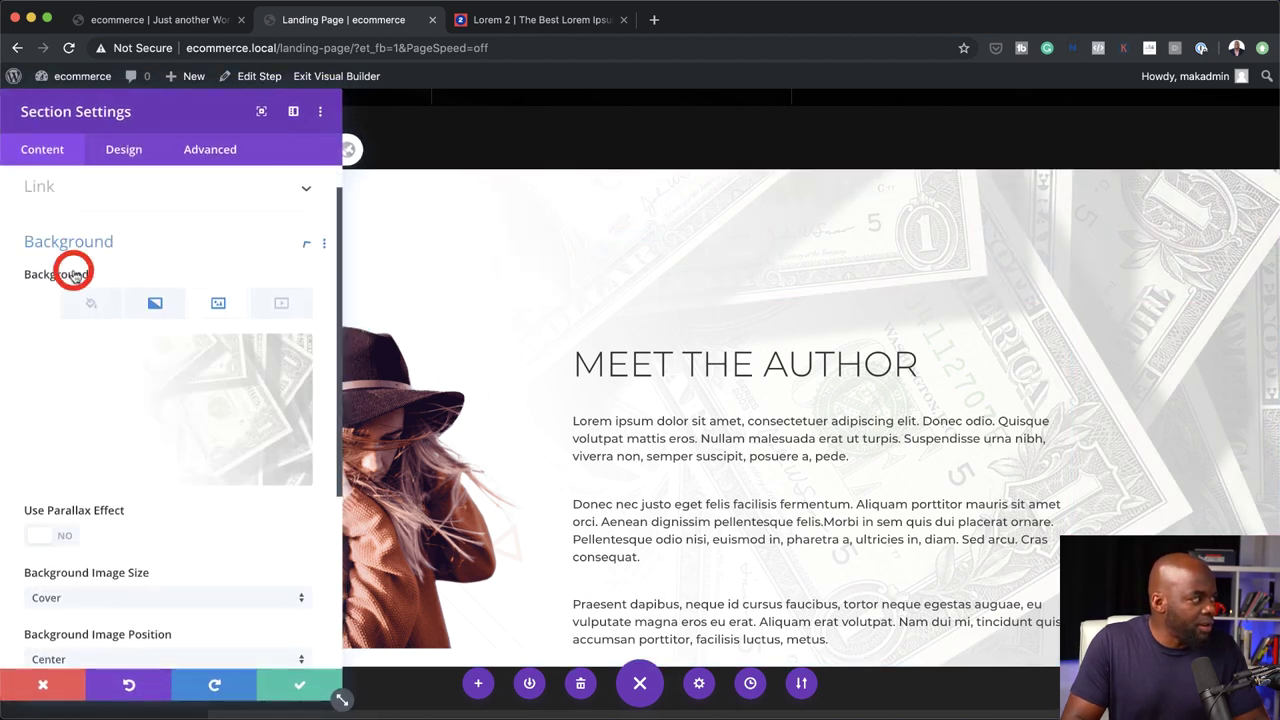
pyautogui.click(240, 344)
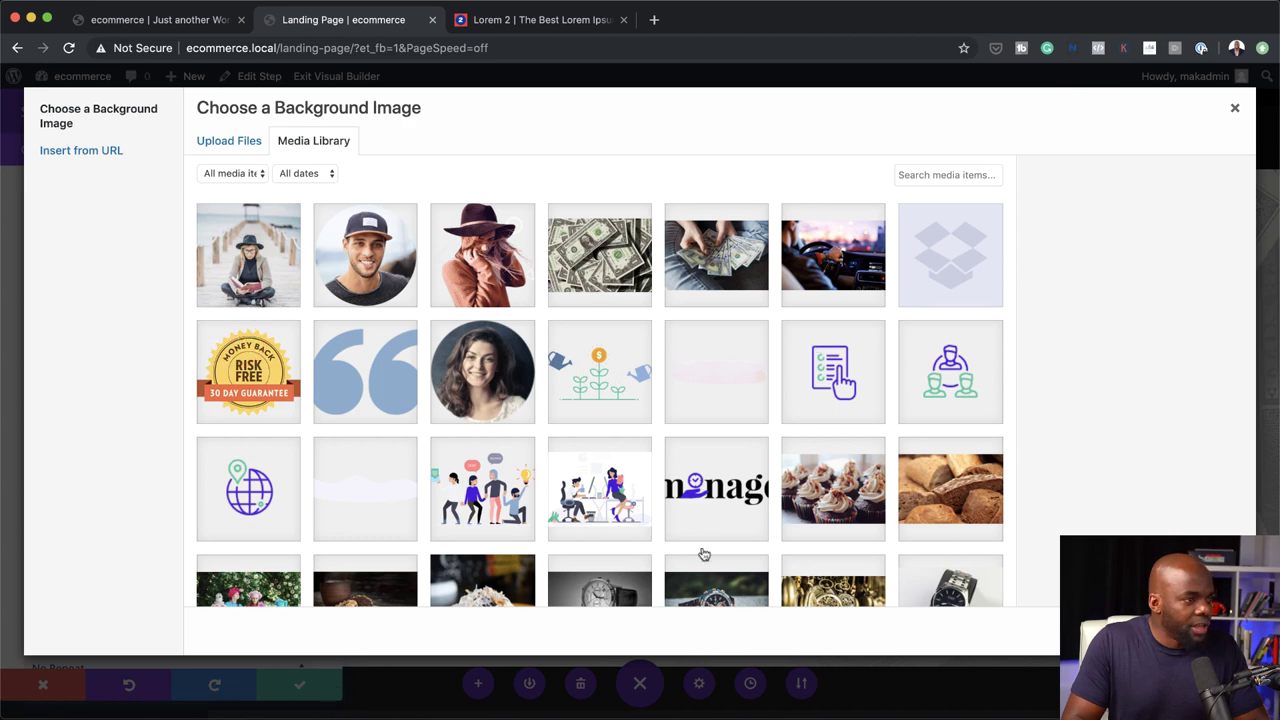
pyautogui.scroll(-4, 704, 554)
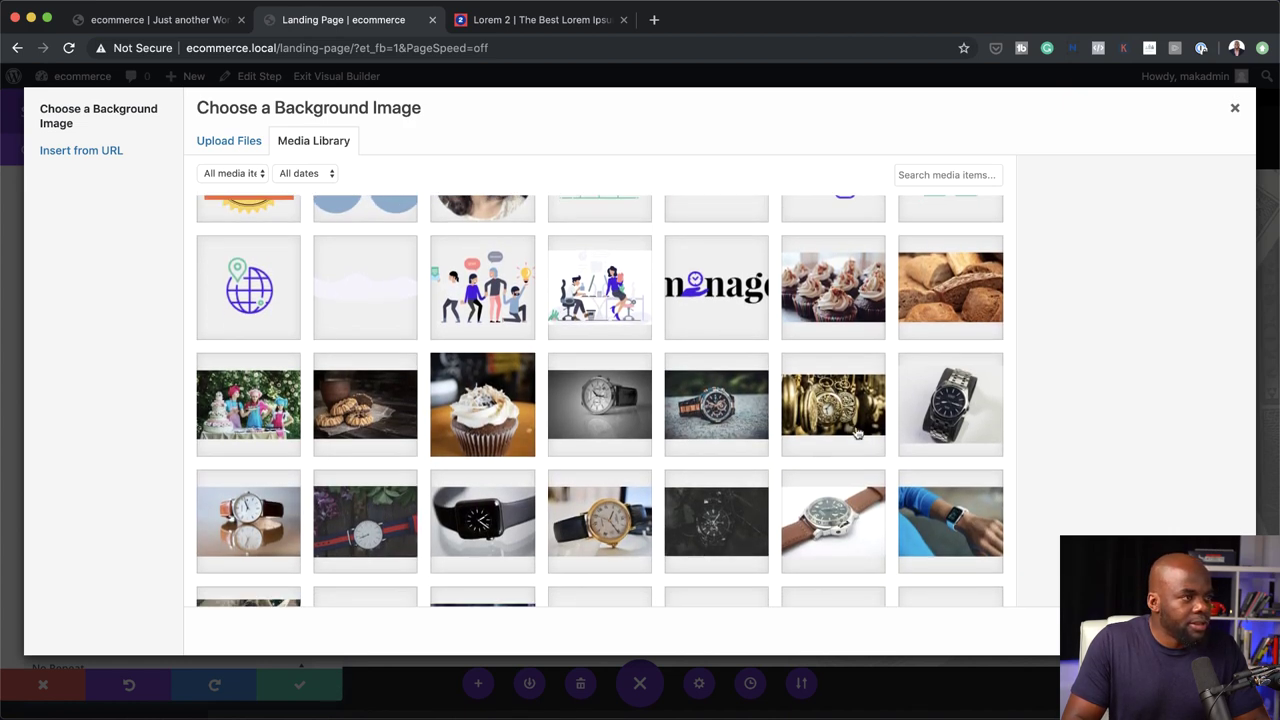
pyautogui.click(948, 292)
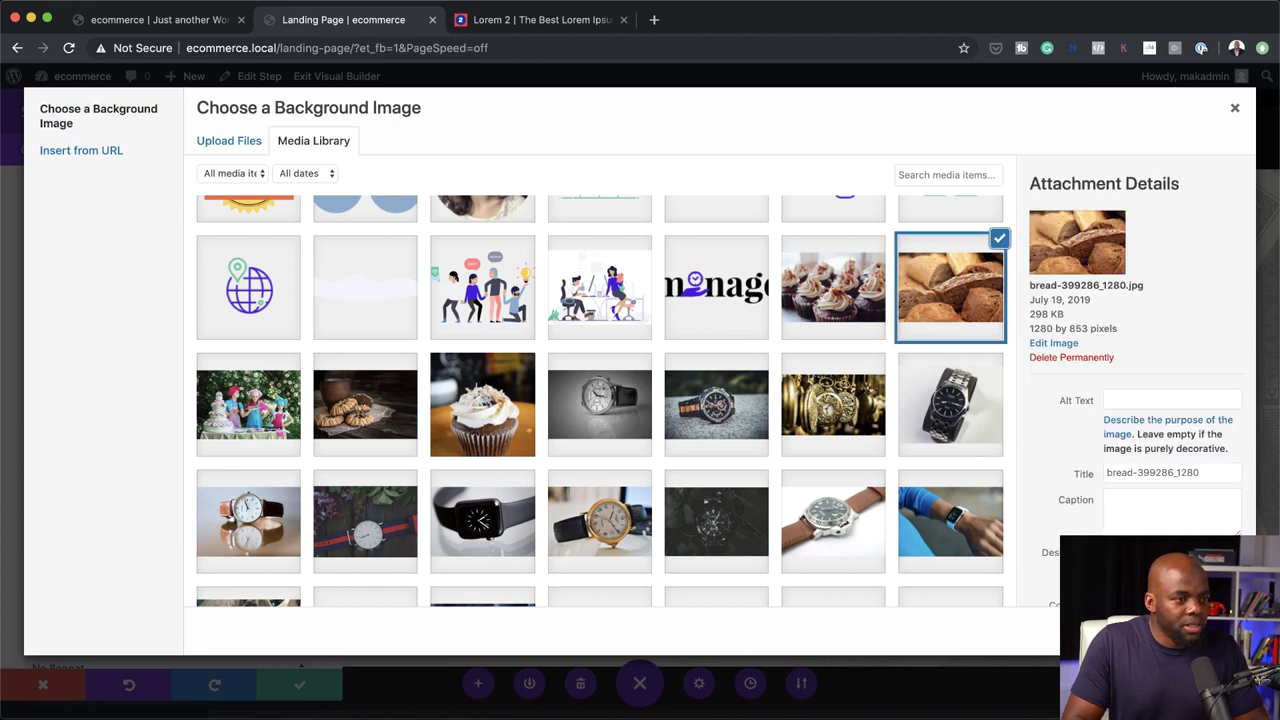
pyautogui.press('Escape')
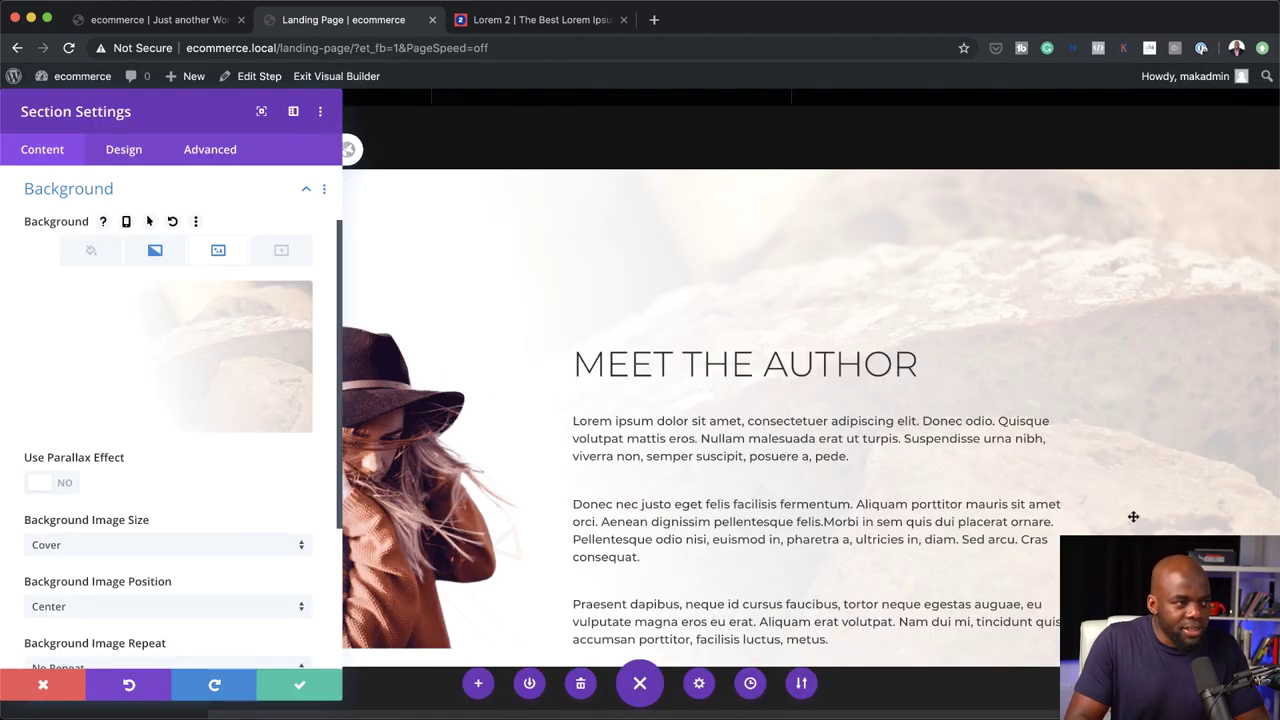
pyautogui.click(296, 694)
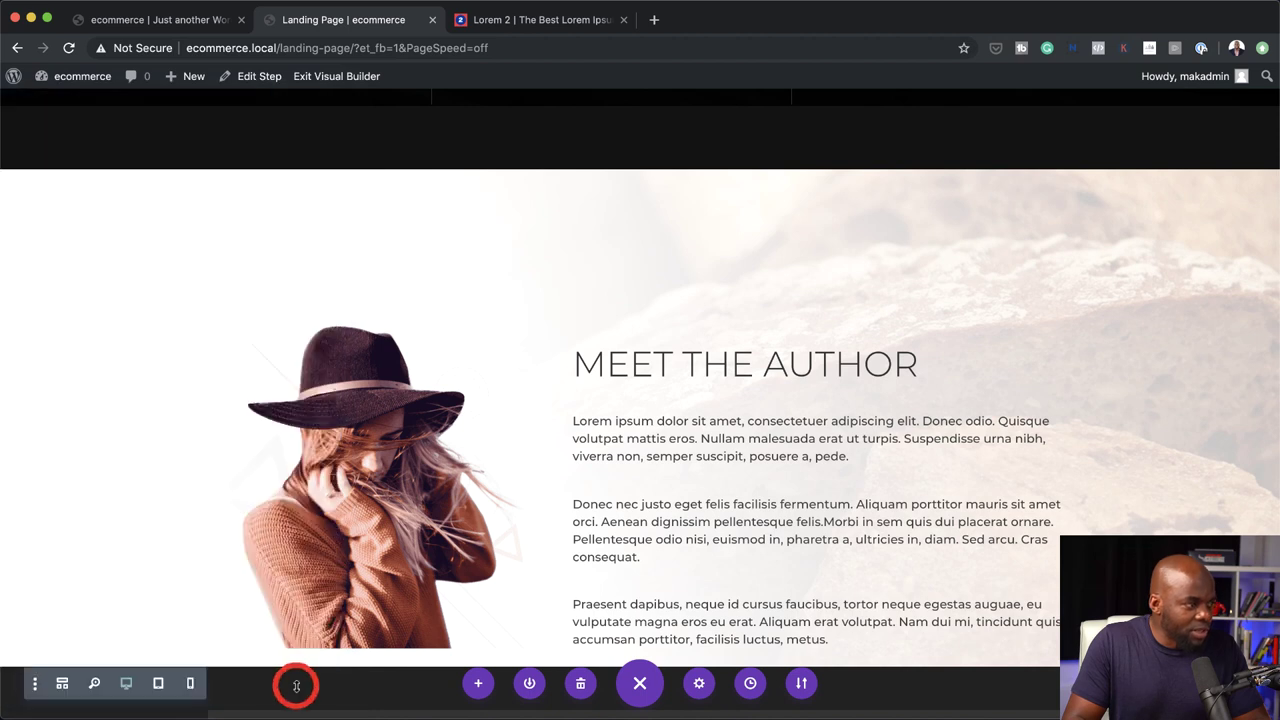
# Step: Look over the remaining template sections, exit the visual builder, and check the landing page on the live site
pyautogui.scroll(-1, 240, 400)
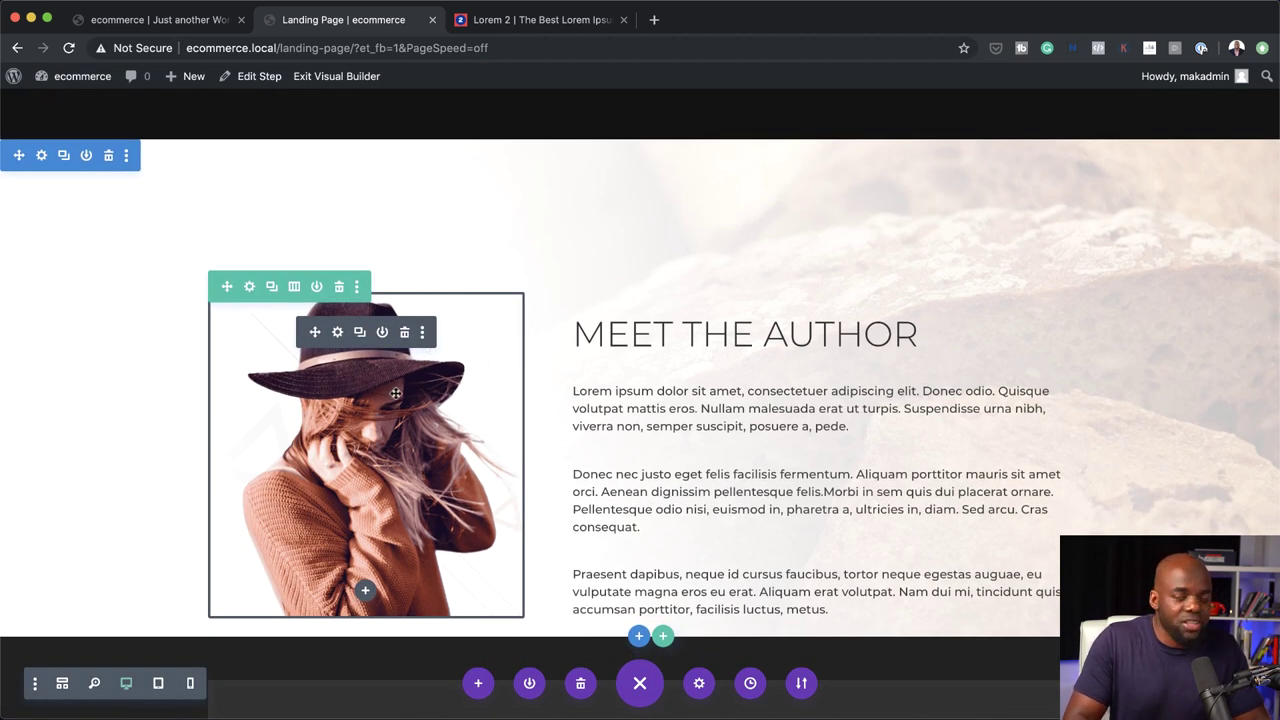
pyautogui.scroll(-5, 471, 354)
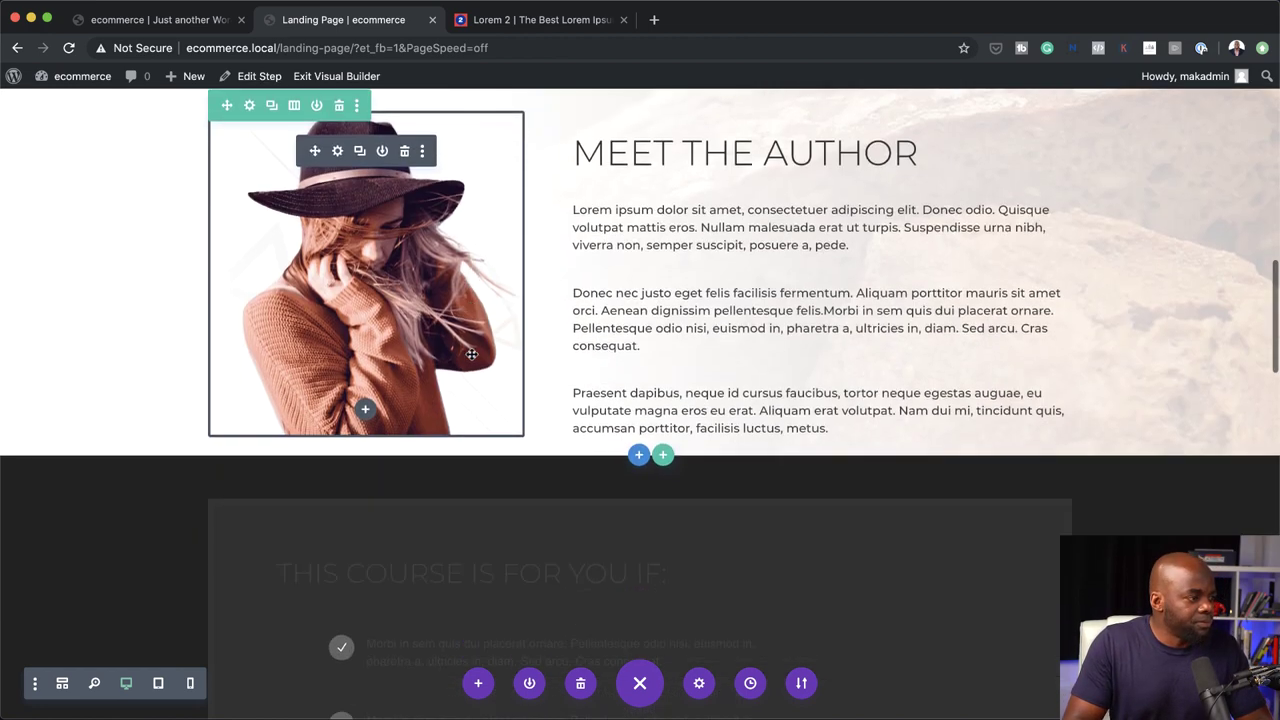
pyautogui.scroll(-2, 600, 410)
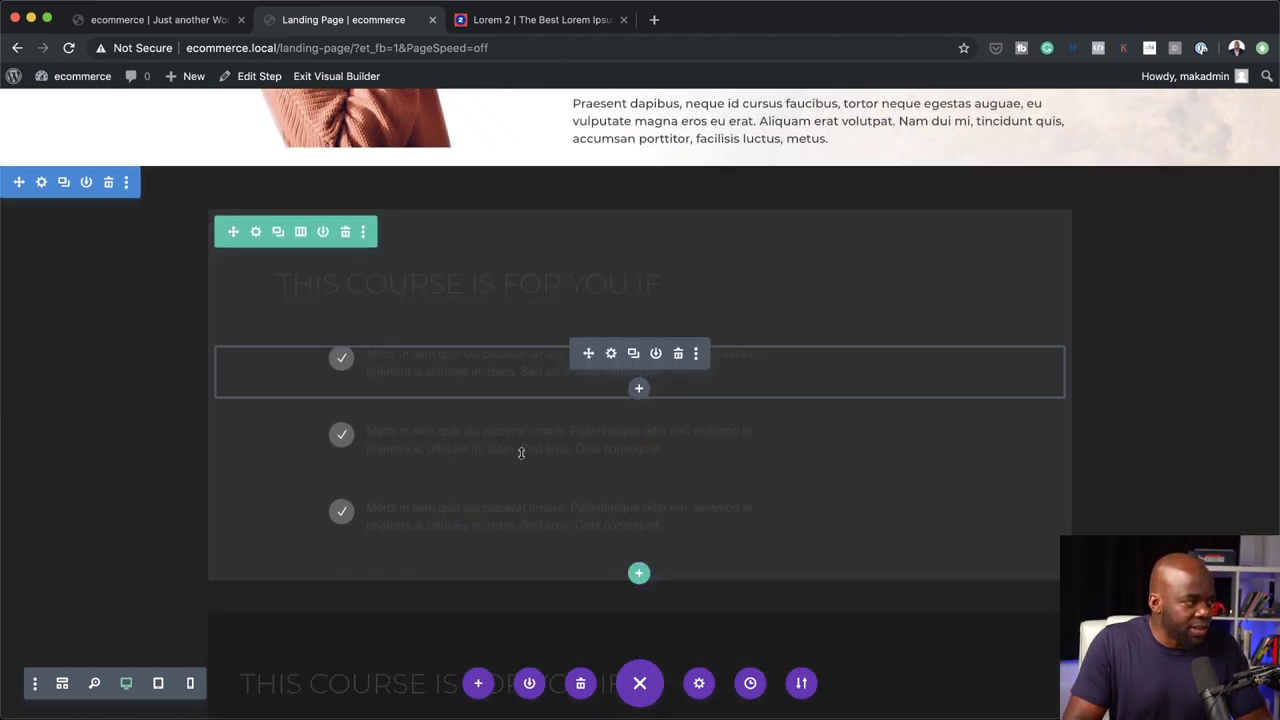
pyautogui.scroll(-6, 520, 453)
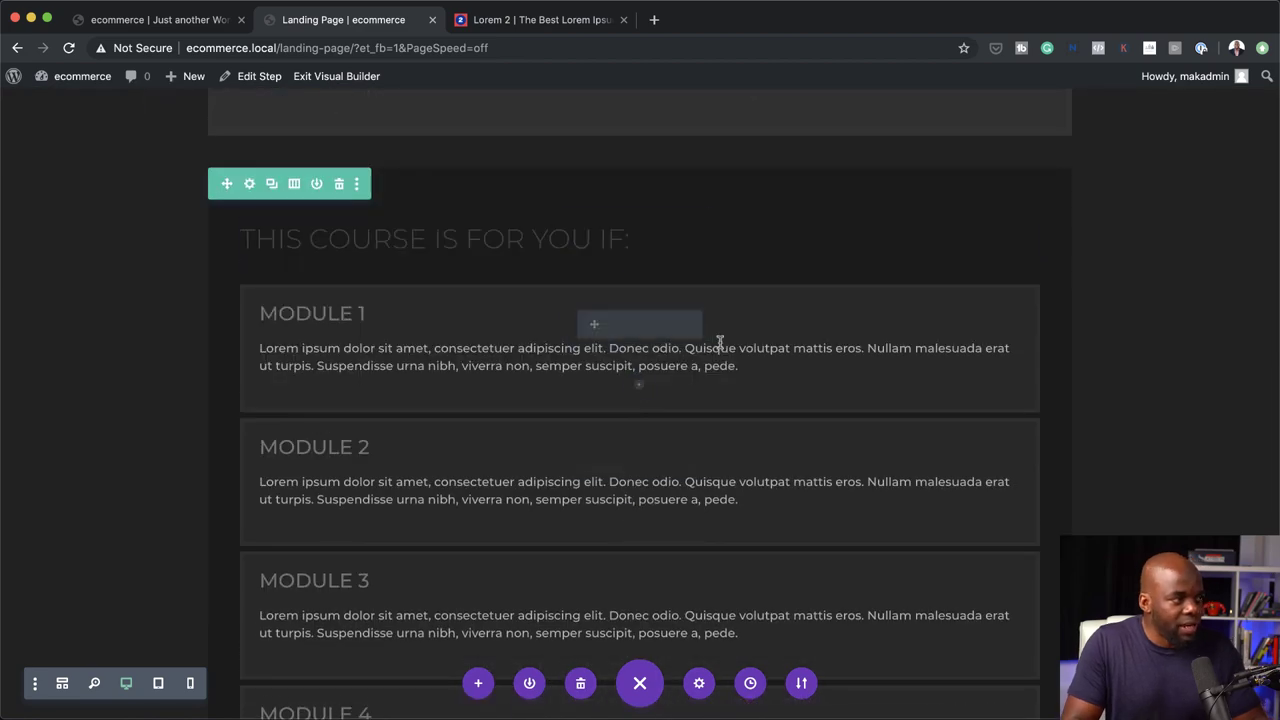
pyautogui.scroll(-8, 852, 497)
pyautogui.scroll(-6, 854, 502)
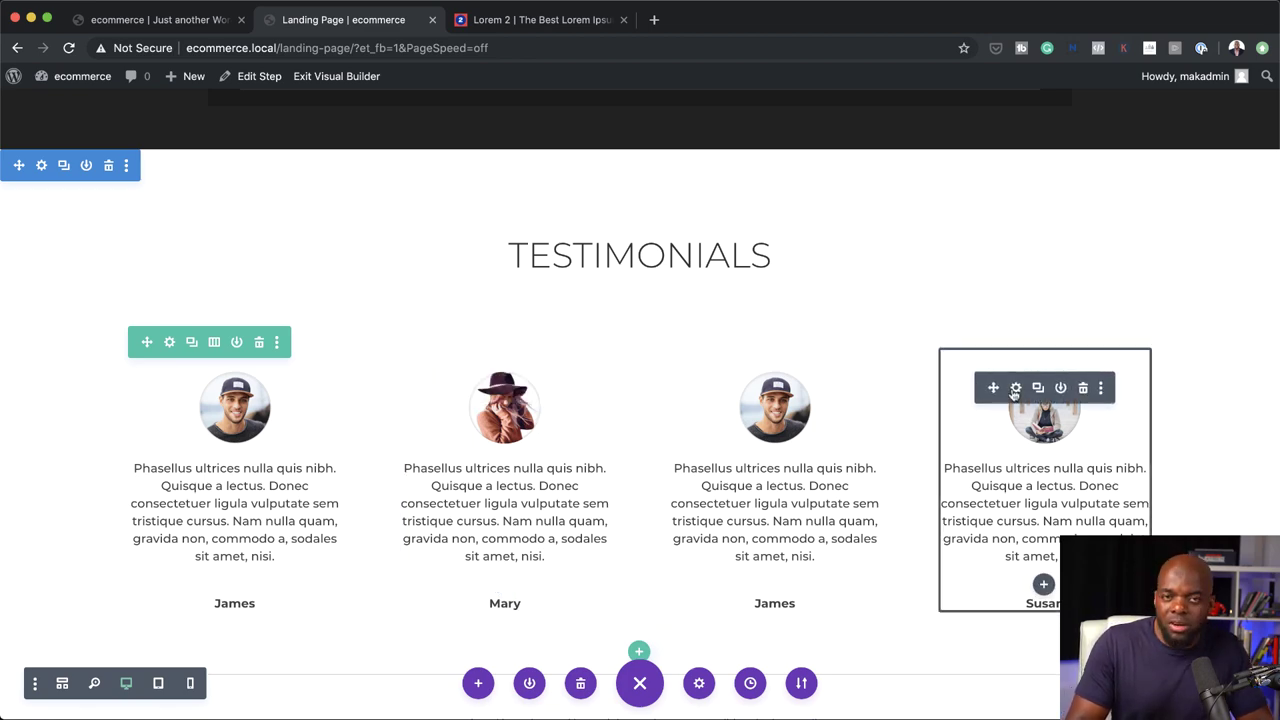
pyautogui.scroll(2, 816, 415)
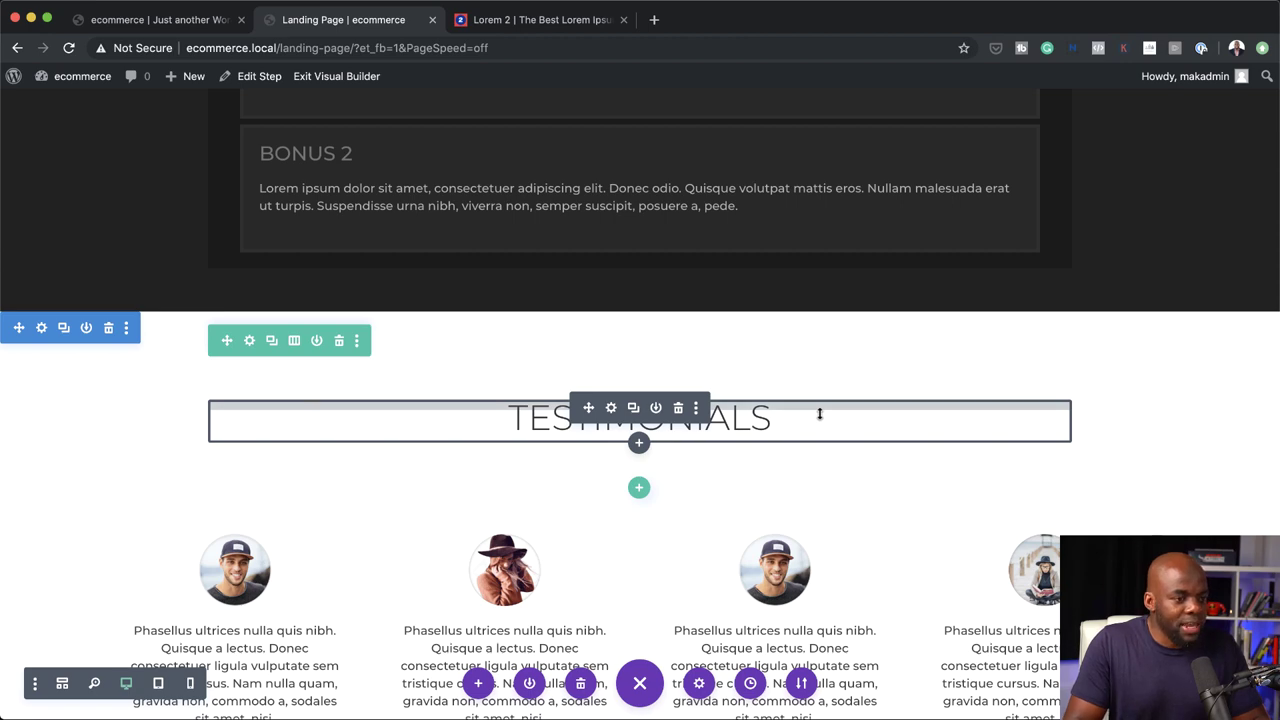
pyautogui.click(333, 77)
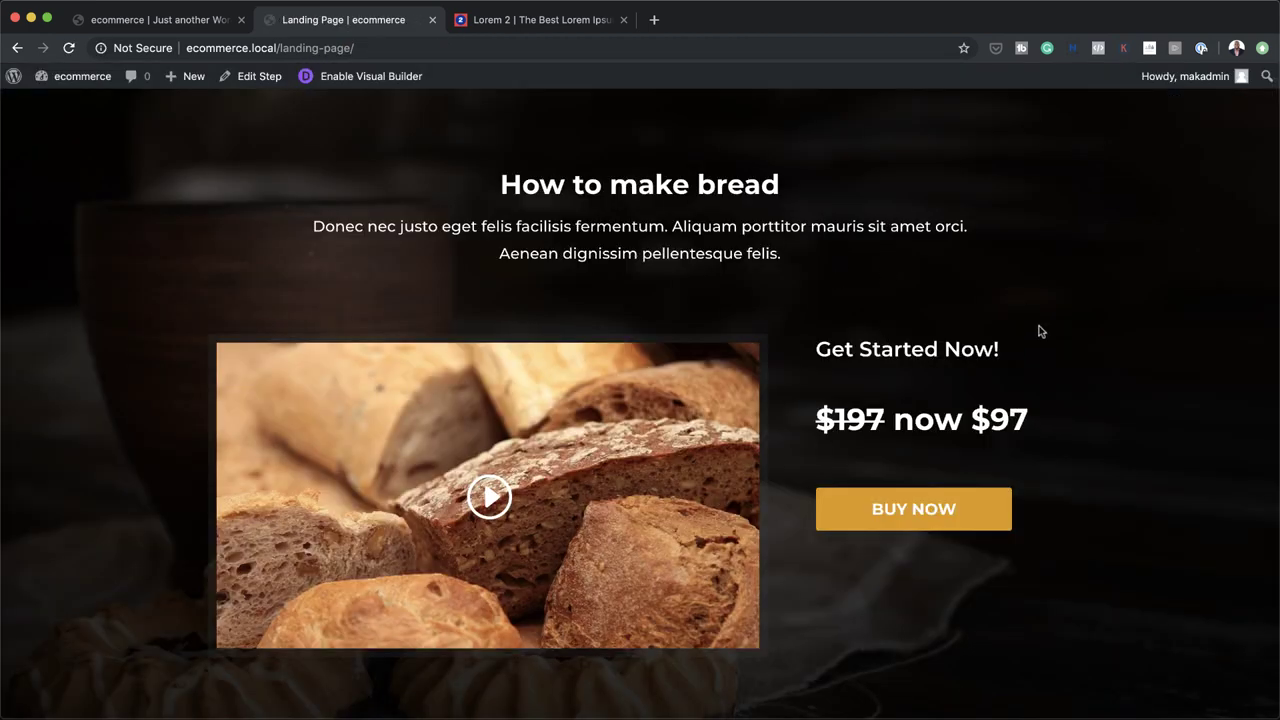
pyautogui.scroll(-5, 1038, 353)
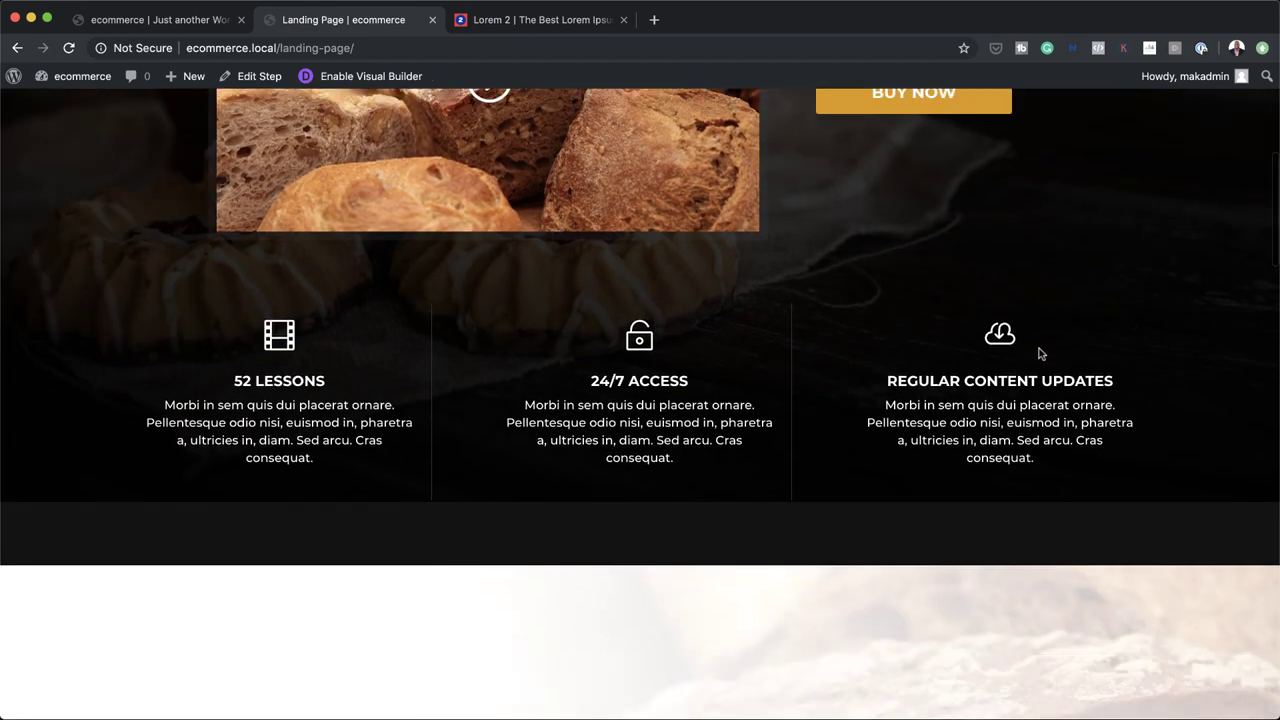
# Step: Look further down the landing page, and view the home page from its hero banner to the All Courses section
pyautogui.scroll(-7, 1038, 353)
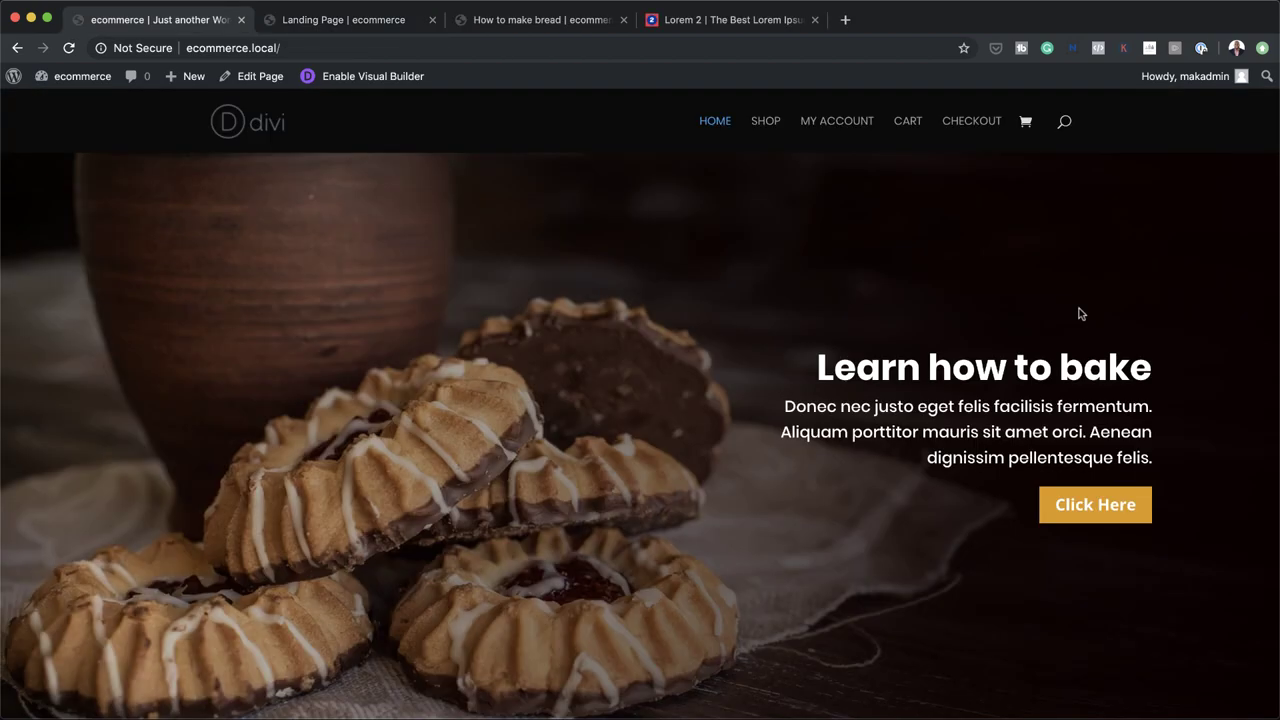
pyautogui.scroll(-3, 550, 274)
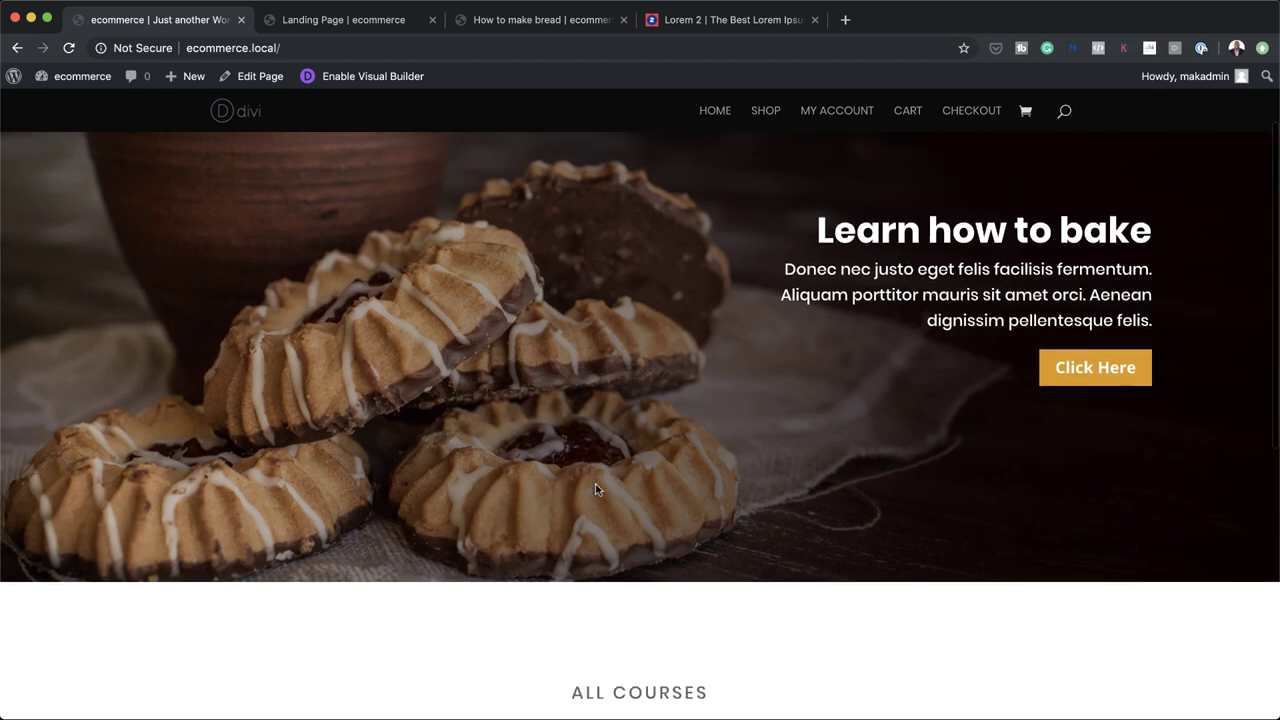
pyautogui.scroll(-6, 595, 489)
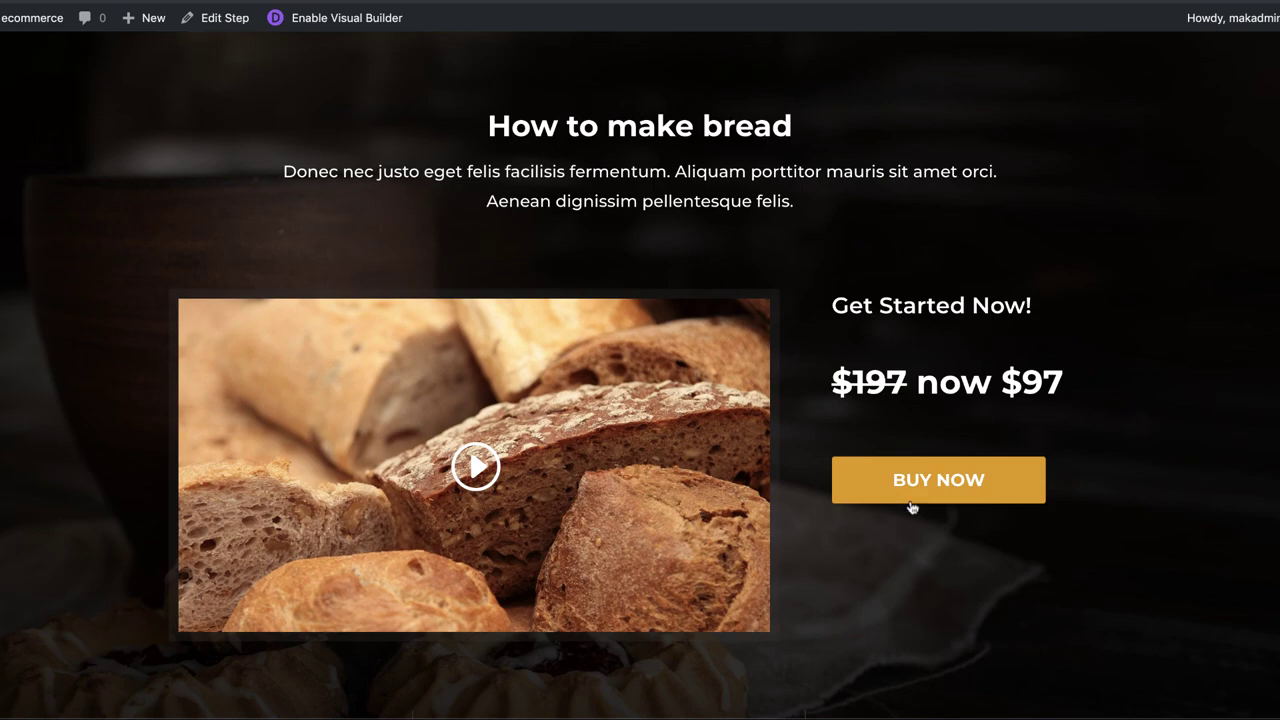
# Step: Review the bread course's landing page from the hero video and price through the author section to the course modules
pyautogui.scroll(-5, 1108, 540)
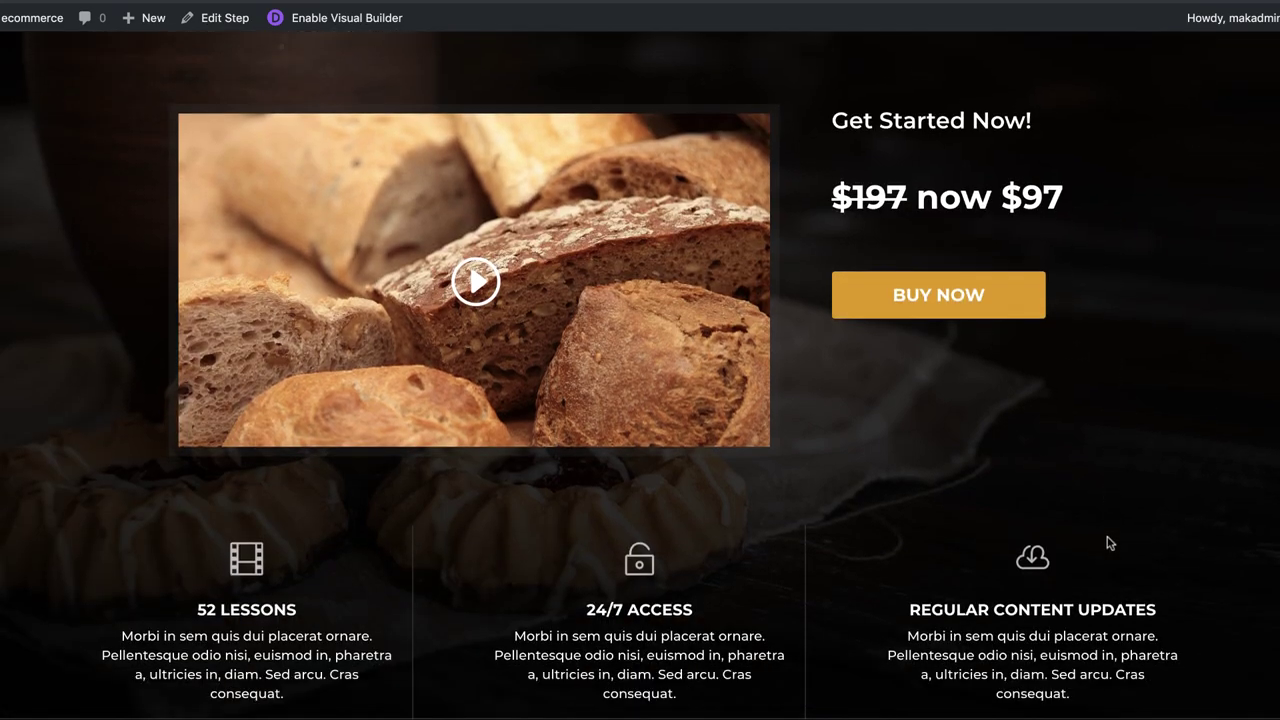
pyautogui.scroll(-10, 1108, 540)
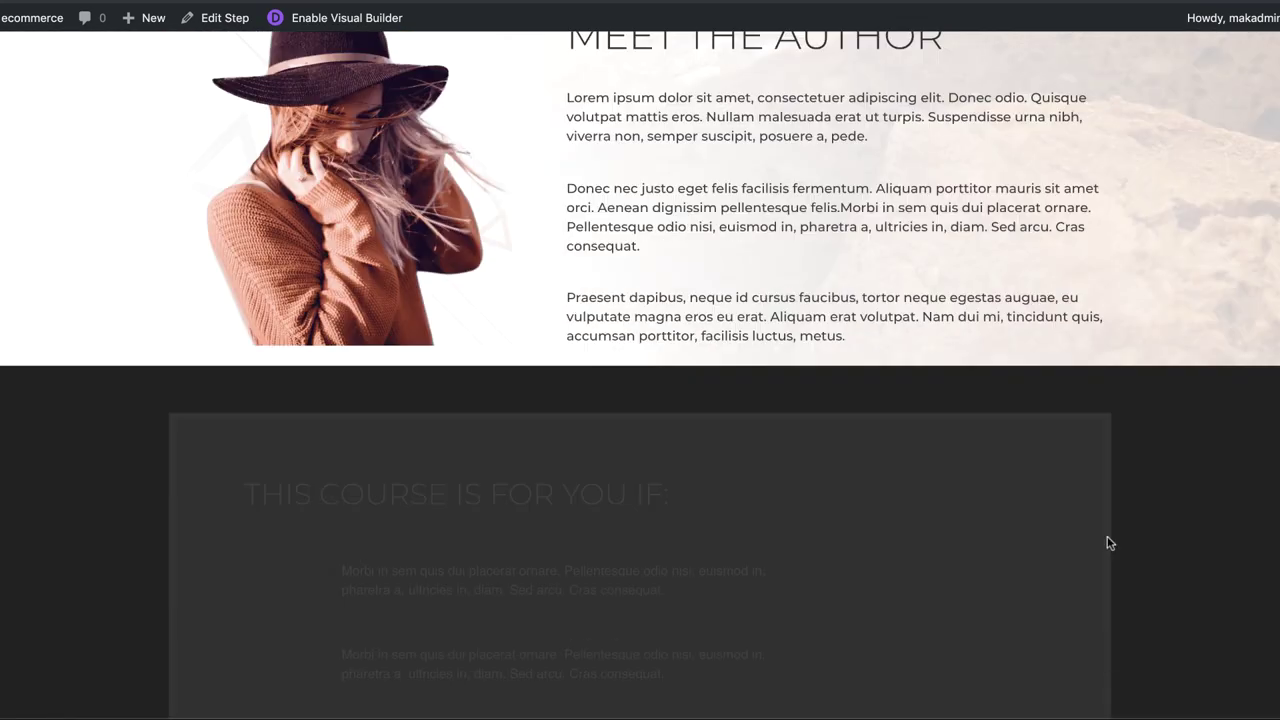
pyautogui.scroll(12, 1108, 540)
pyautogui.scroll(-6, 1108, 543)
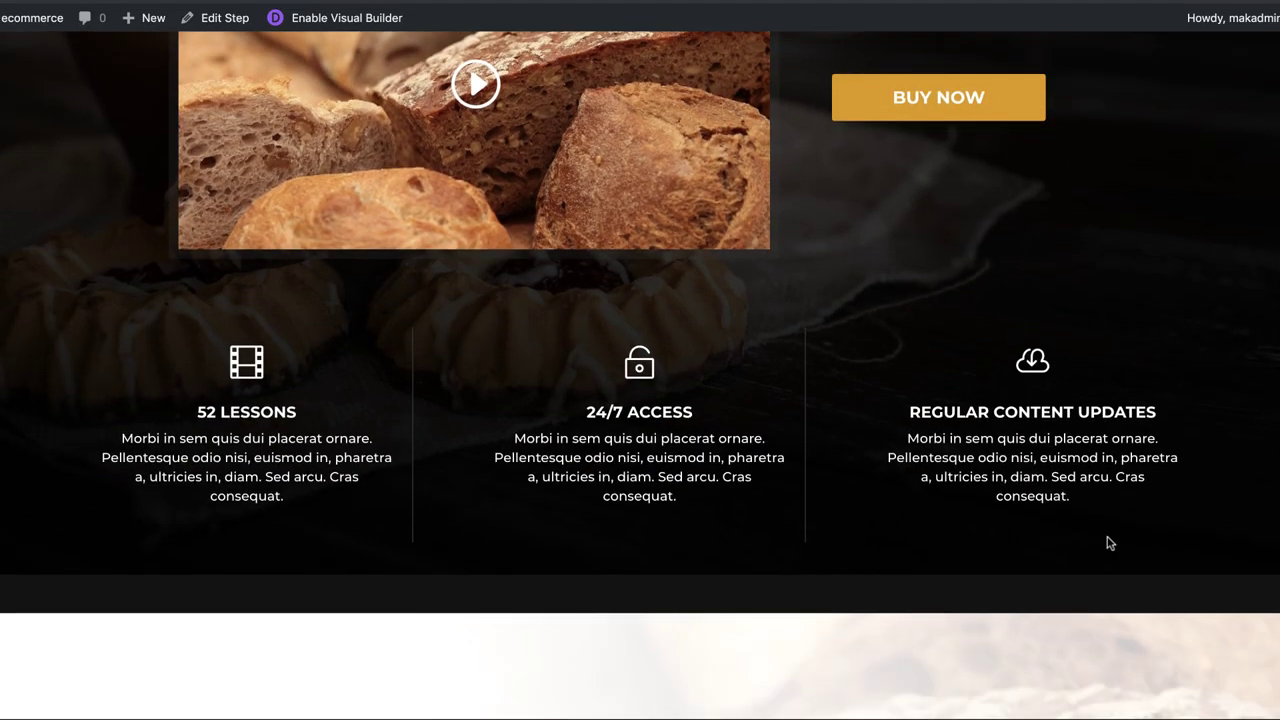
pyautogui.scroll(-15, 1108, 543)
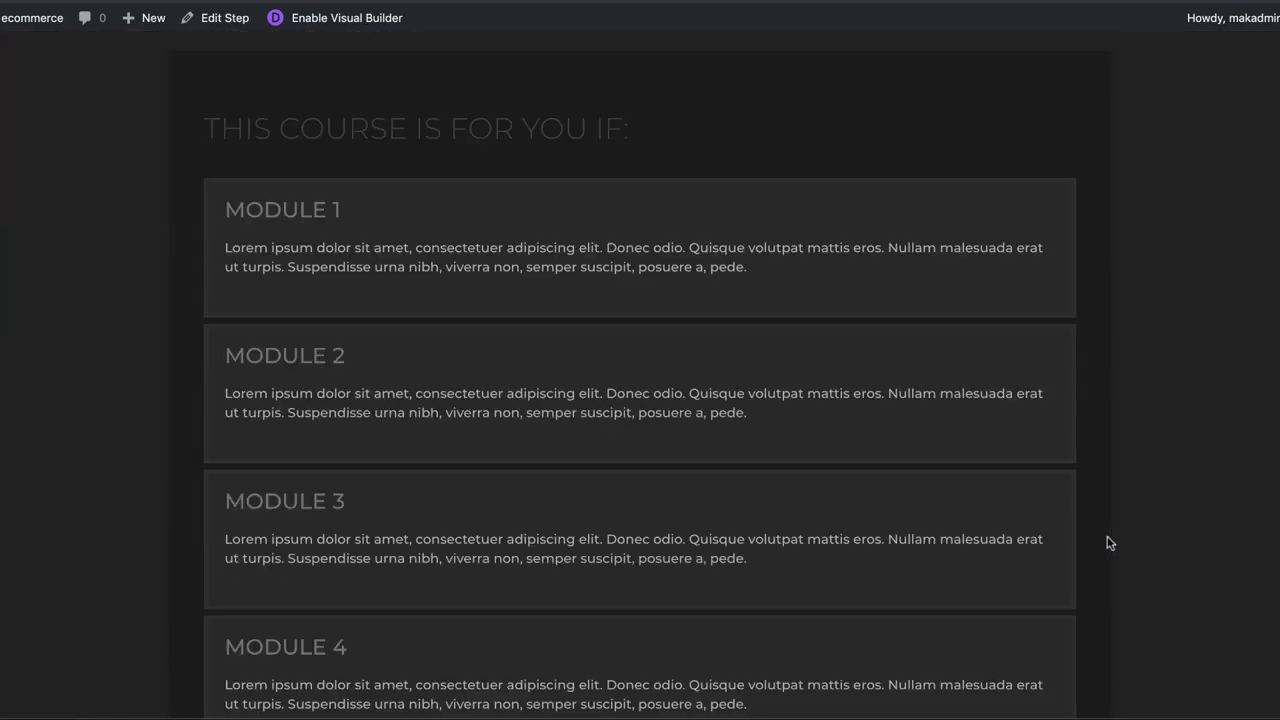
pyautogui.scroll(15, 1108, 543)
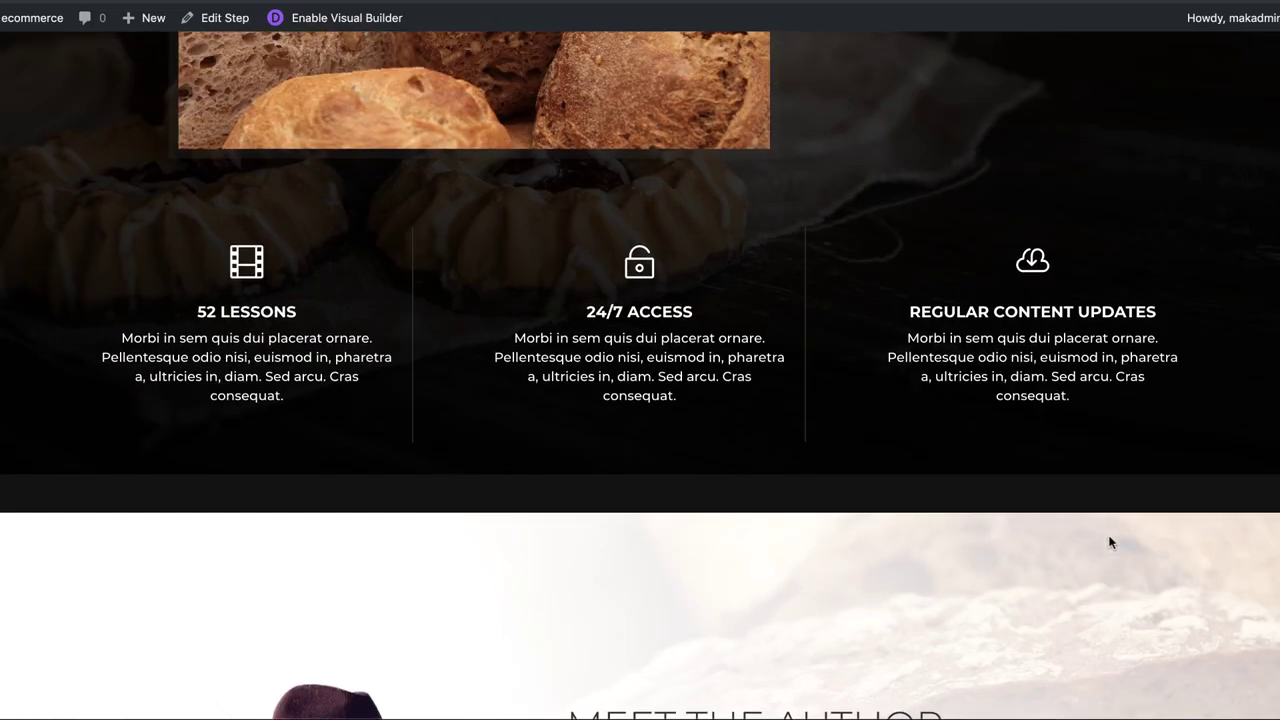
# Step: Follow the landing page's BUY NOW link to the checkout and examine the billing form and order summary
pyautogui.scroll(3, 1108, 543)
pyautogui.click(952, 336)
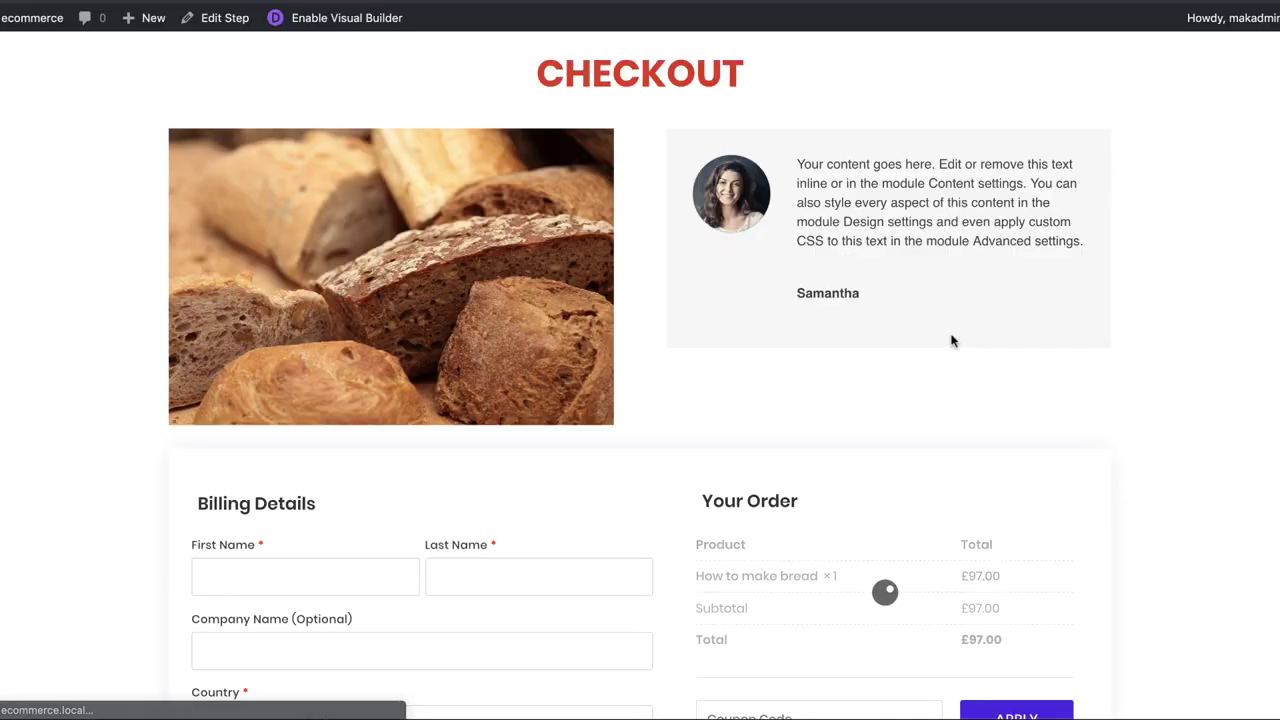
pyautogui.scroll(-3, 1177, 514)
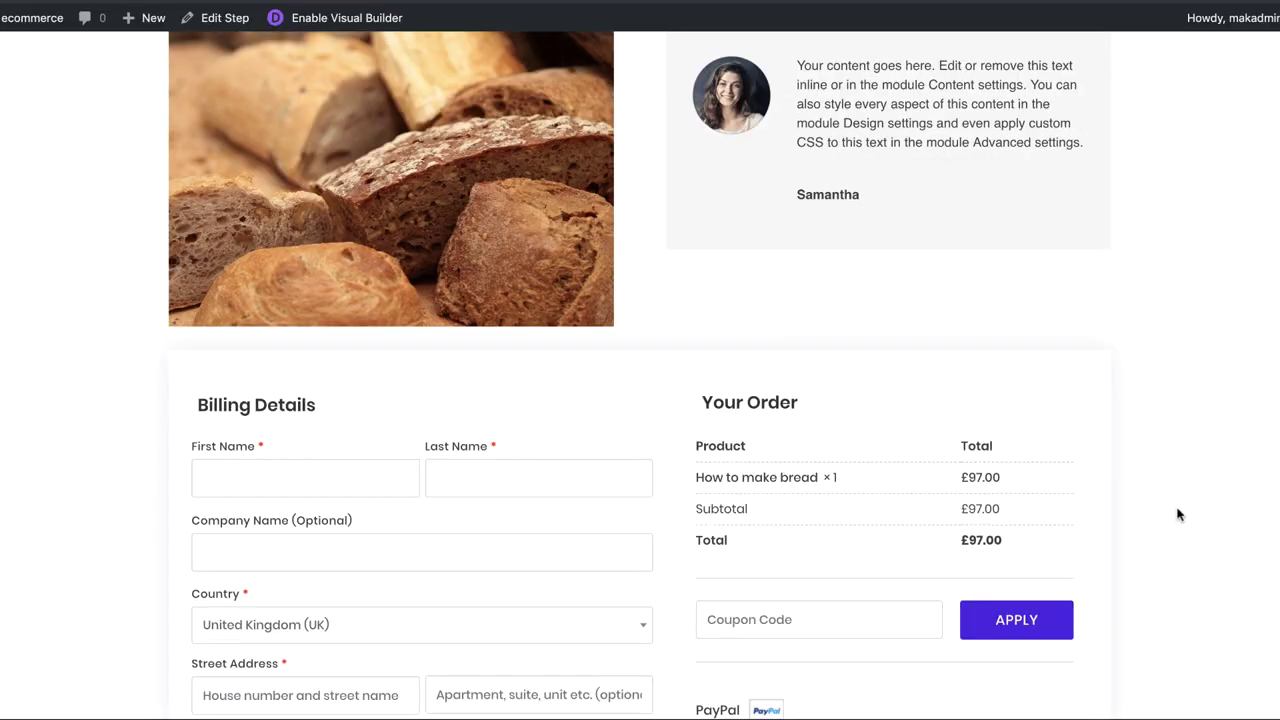